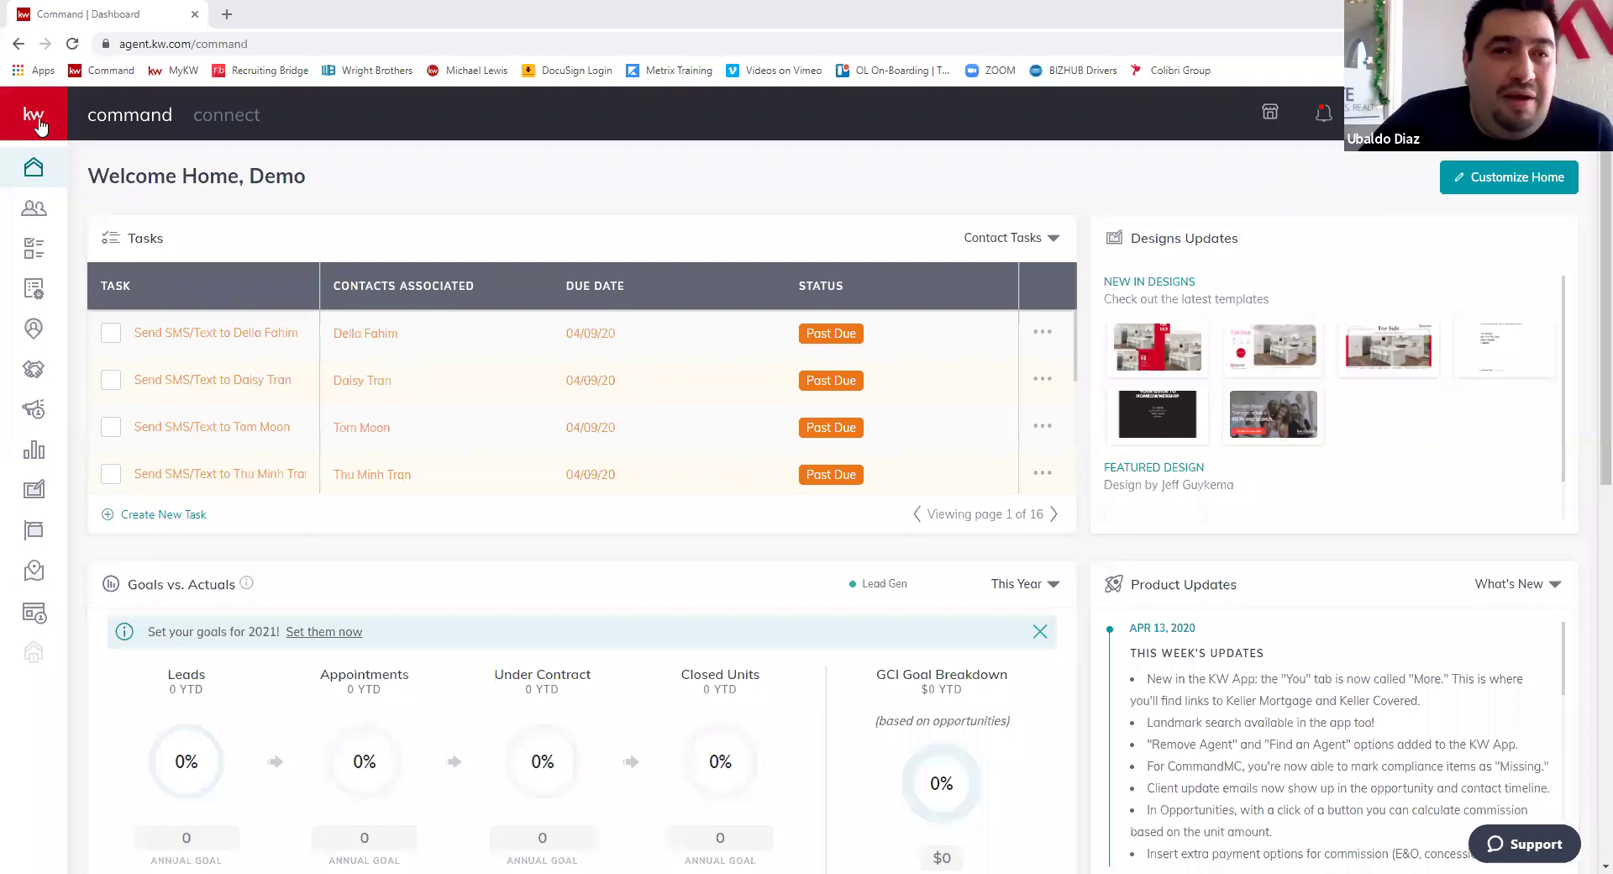
# - Expand the left navigation and go to the Campaigns section
pyautogui.click(52, 122)
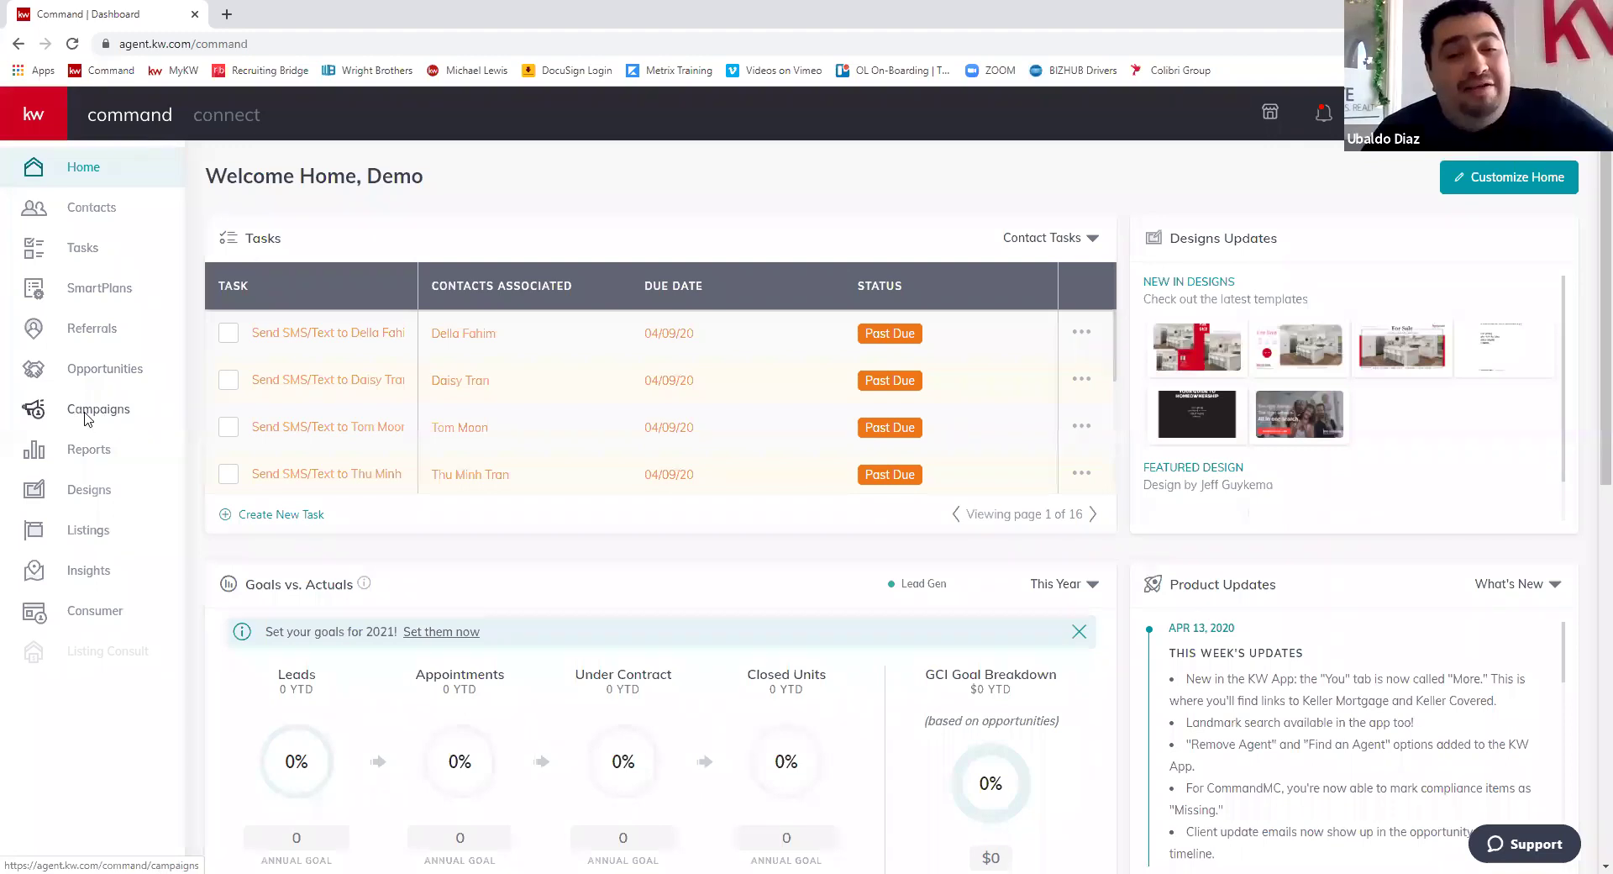
pyautogui.click(86, 419)
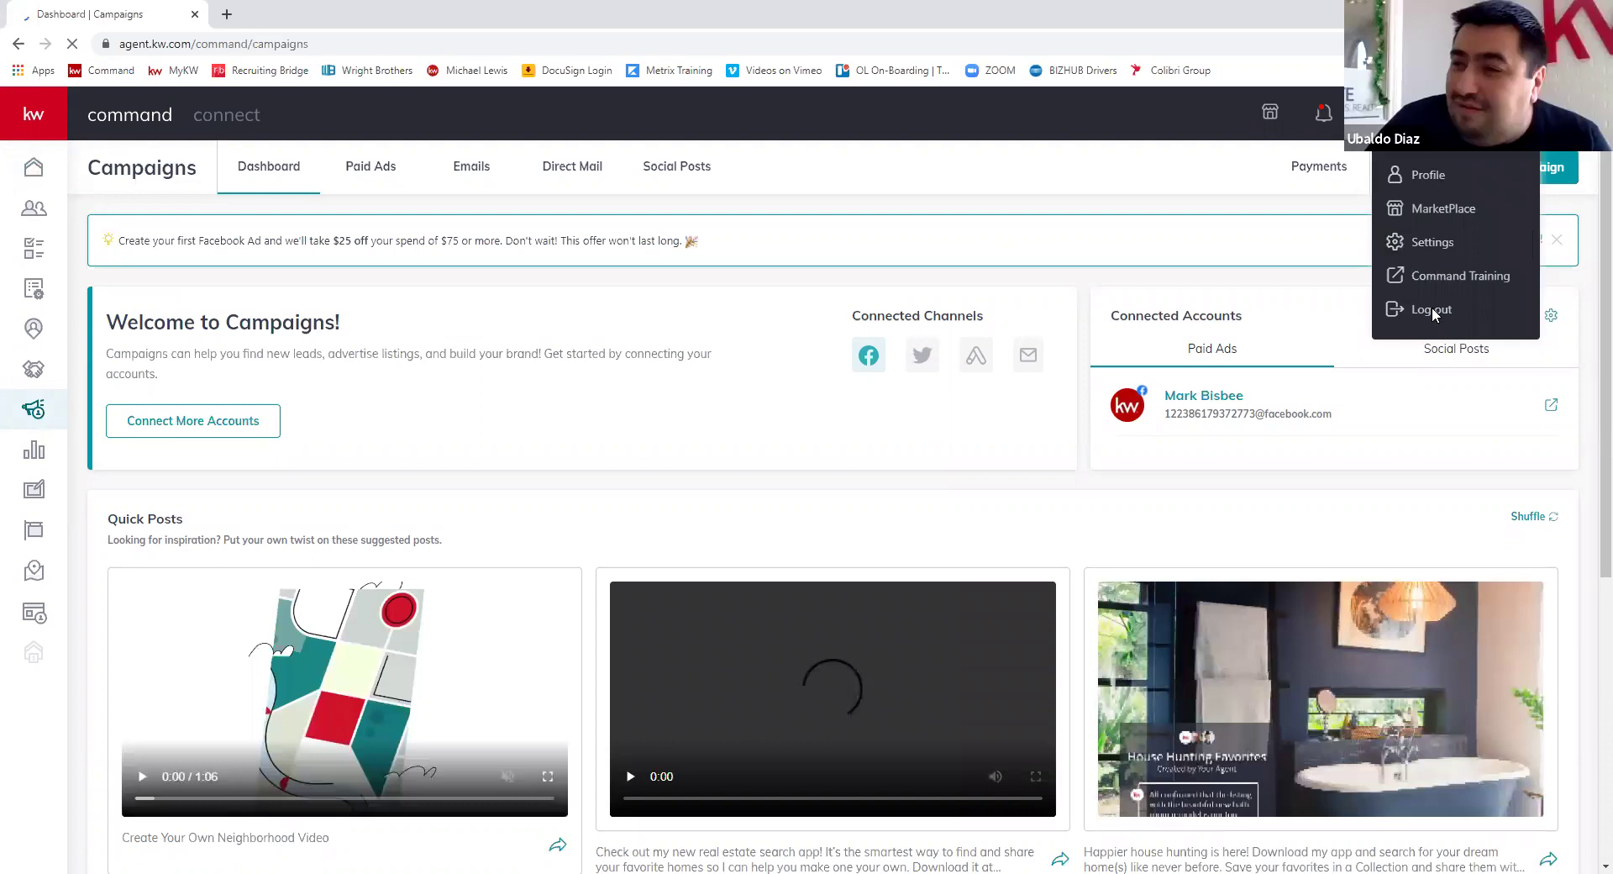
# - Log out of the demo account and sign back in with the saved account
pyautogui.click(1434, 309)
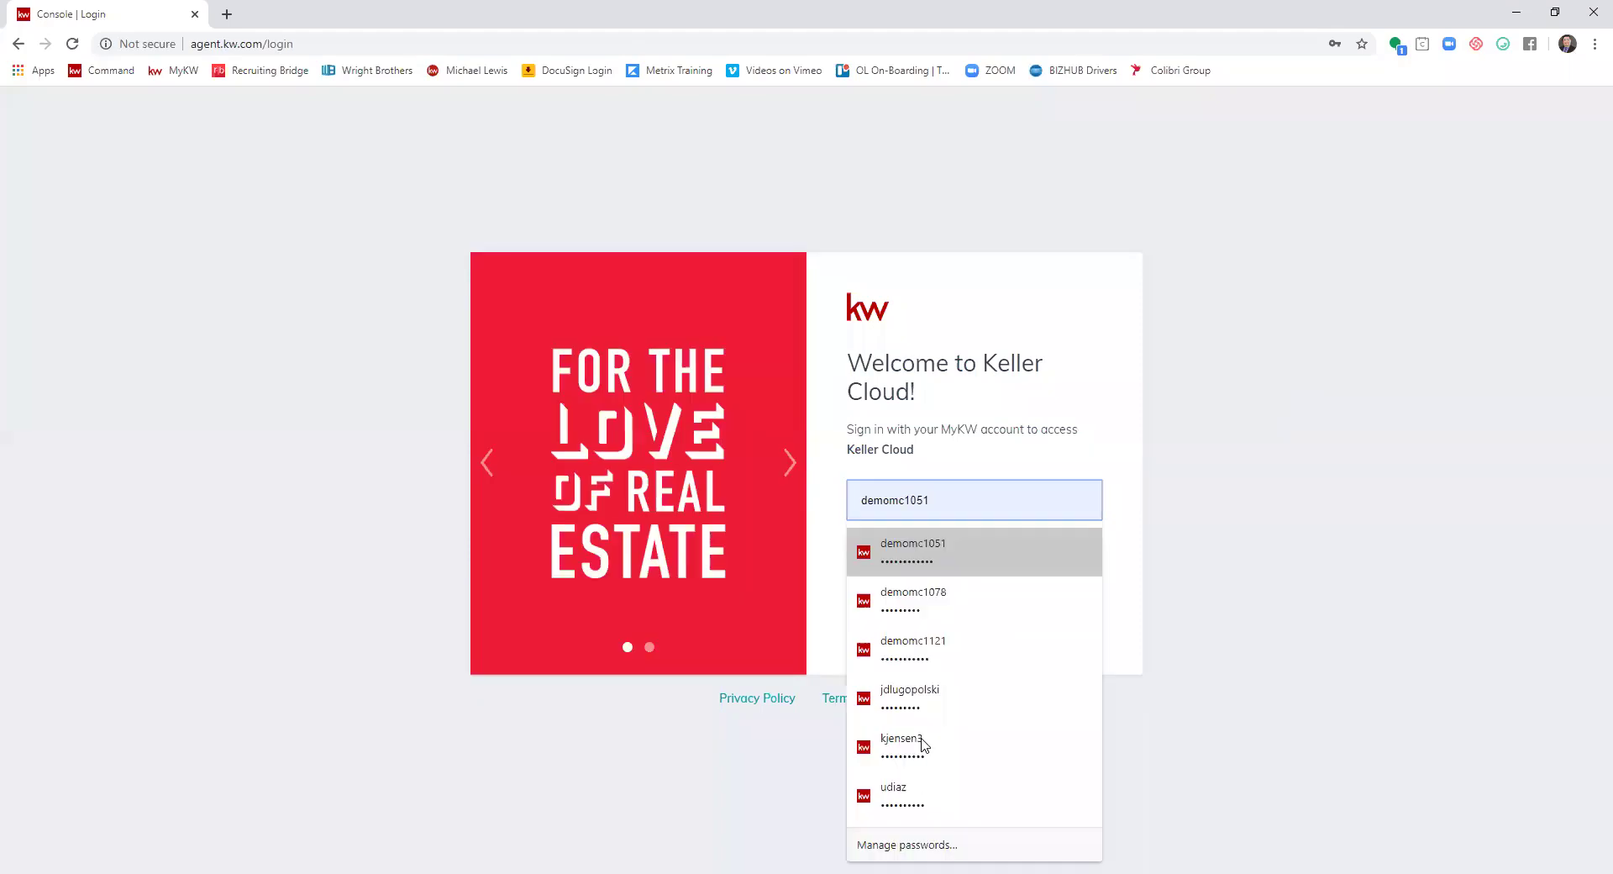
pyautogui.click(922, 795)
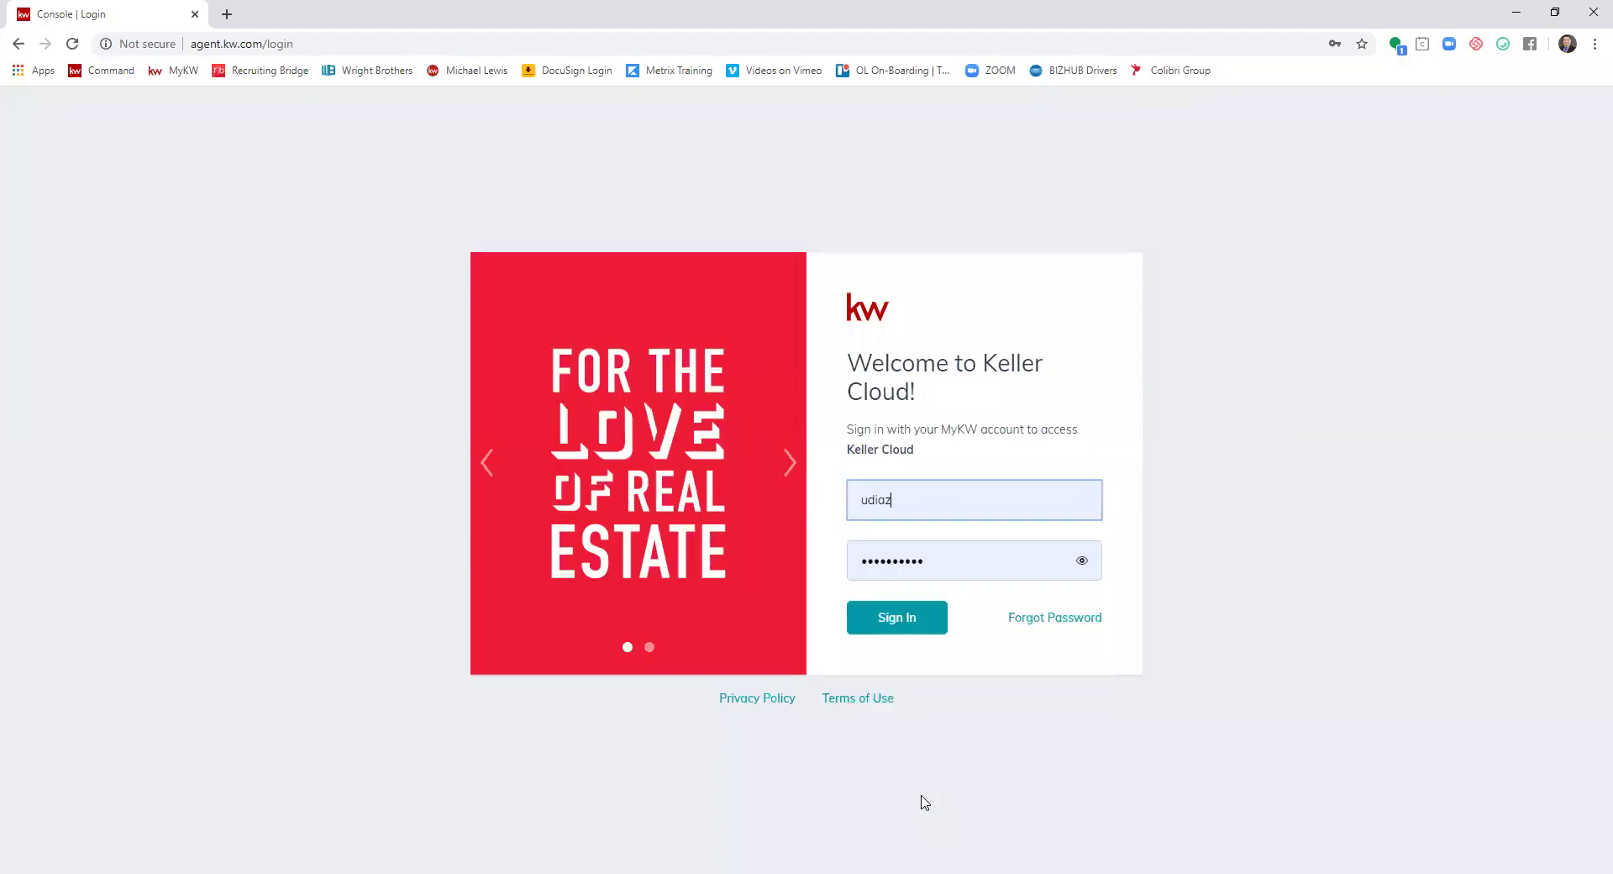
pyautogui.press('Return')
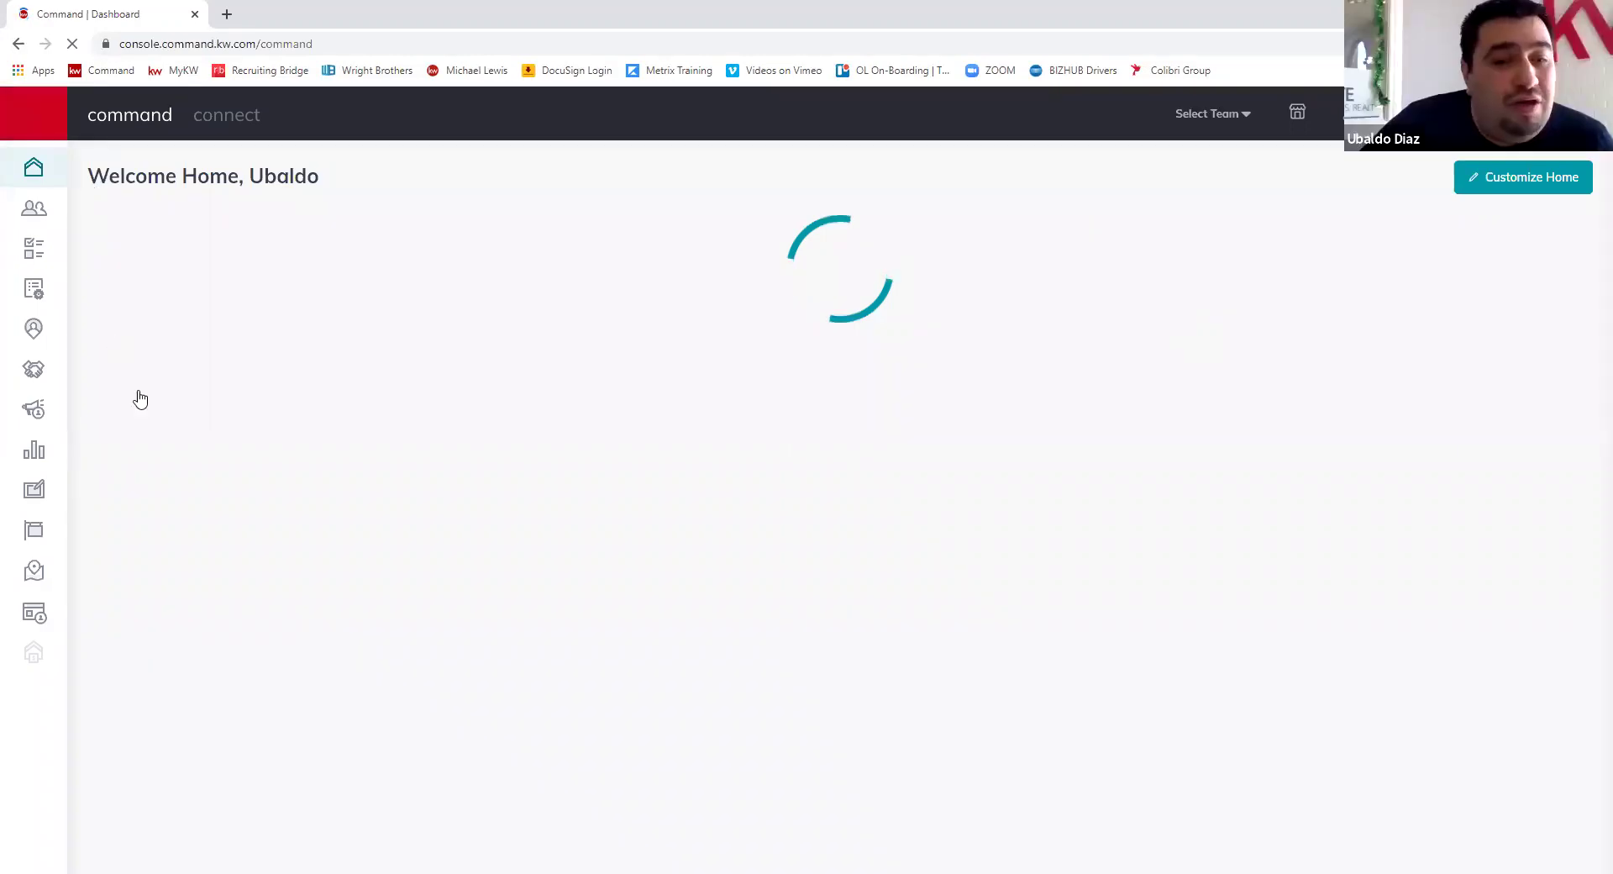
# - Let the agent's home dashboard load before going to Campaigns in the sidebar
pyautogui.moveTo(107, 427)
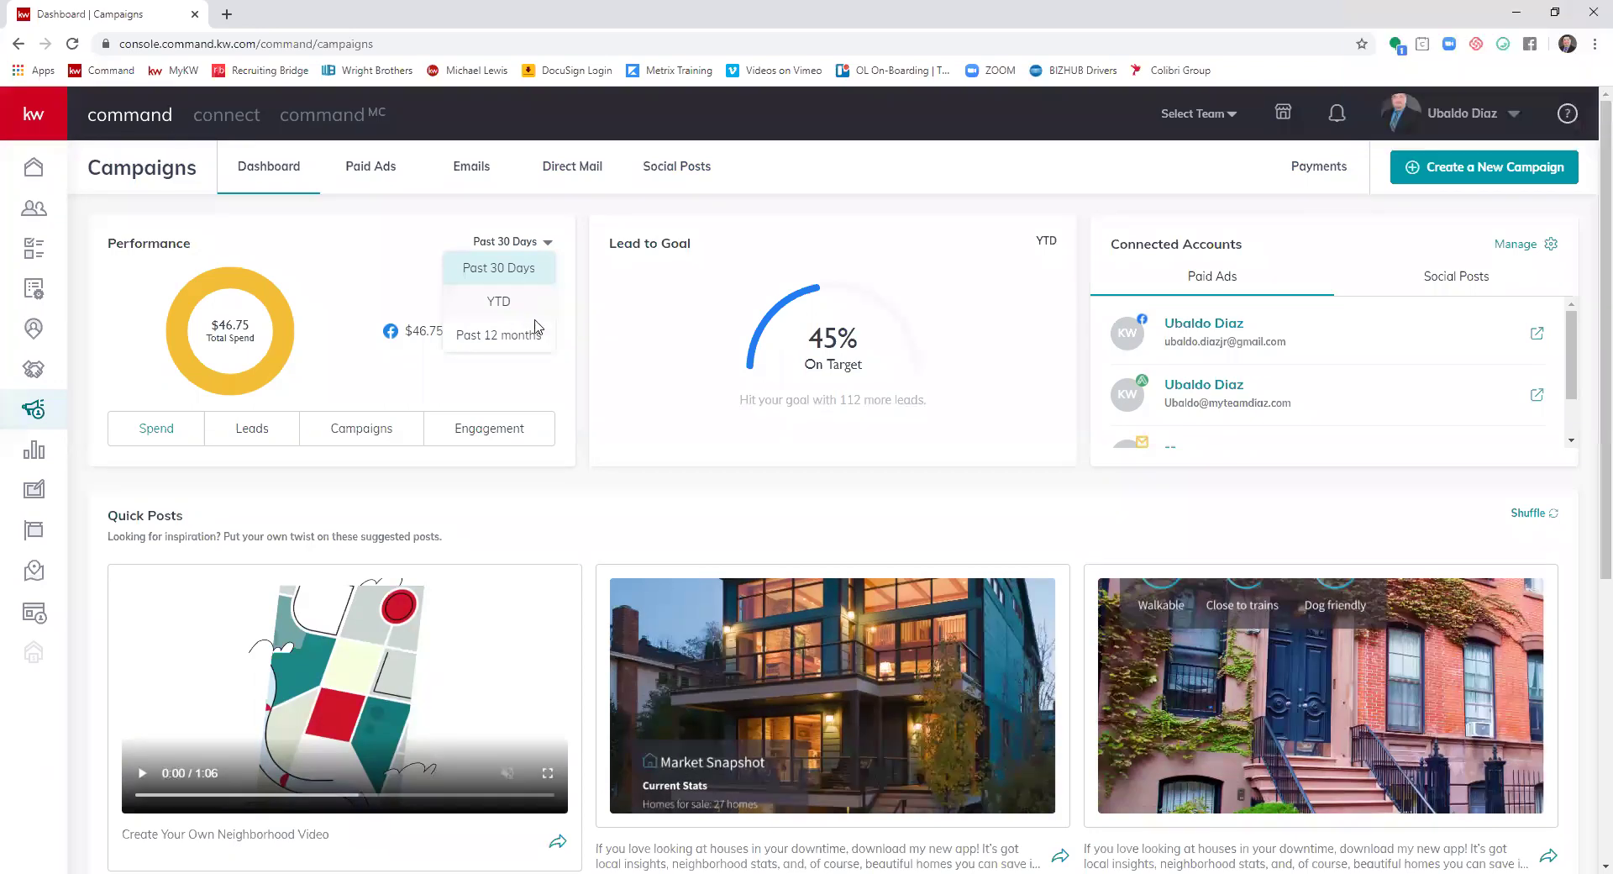
# - Set Performance to YTD and view Leads, Spend, Campaigns, then Engagement figures
pyautogui.click(504, 302)
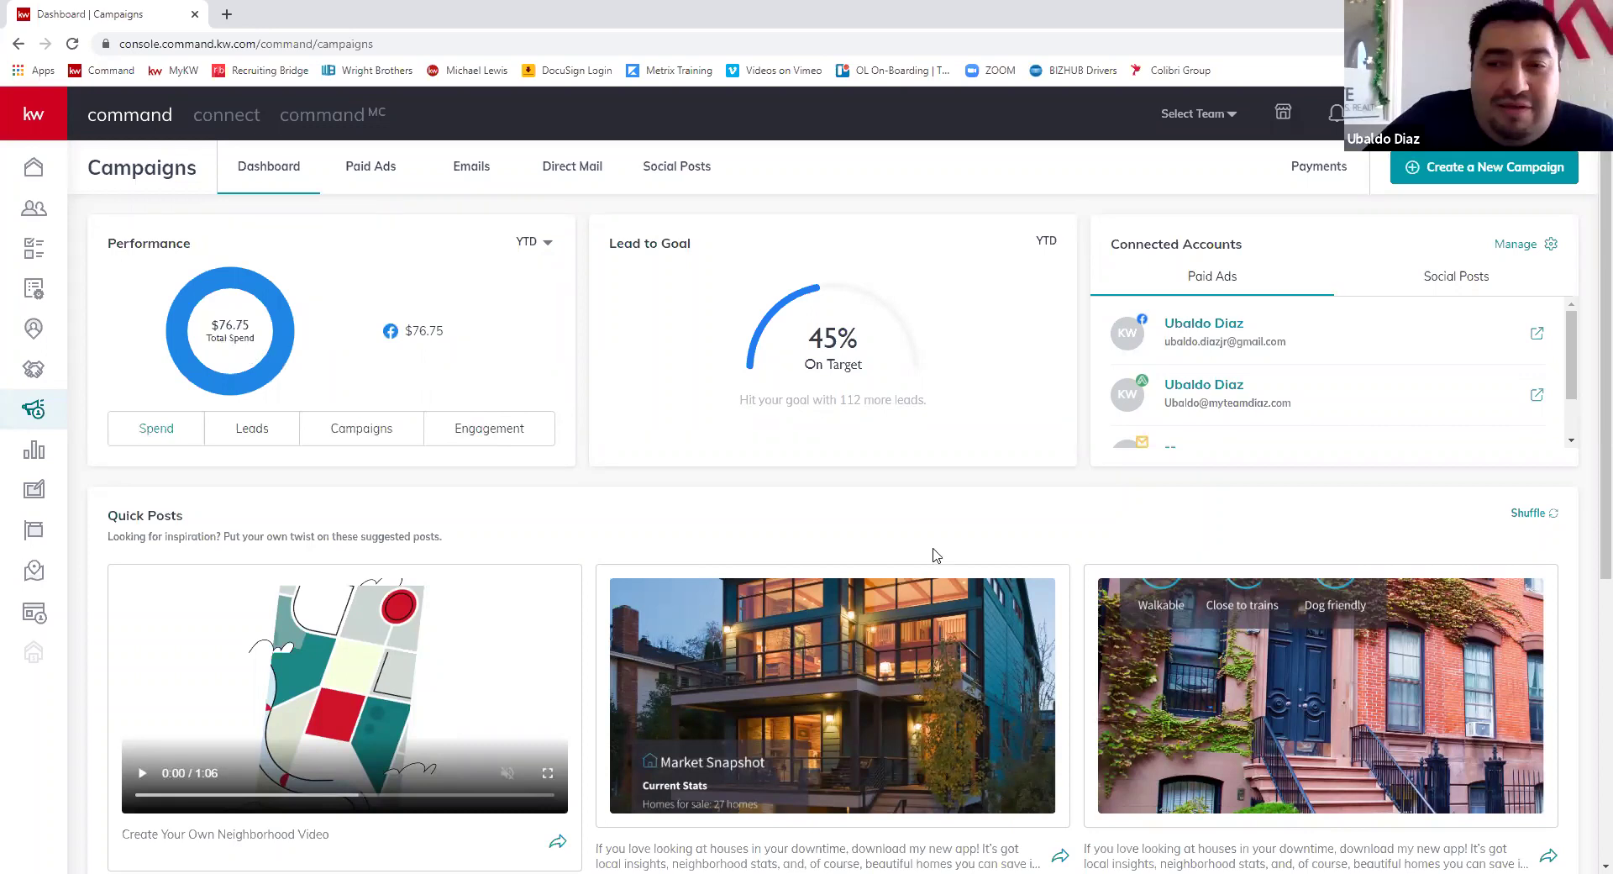
pyautogui.click(257, 433)
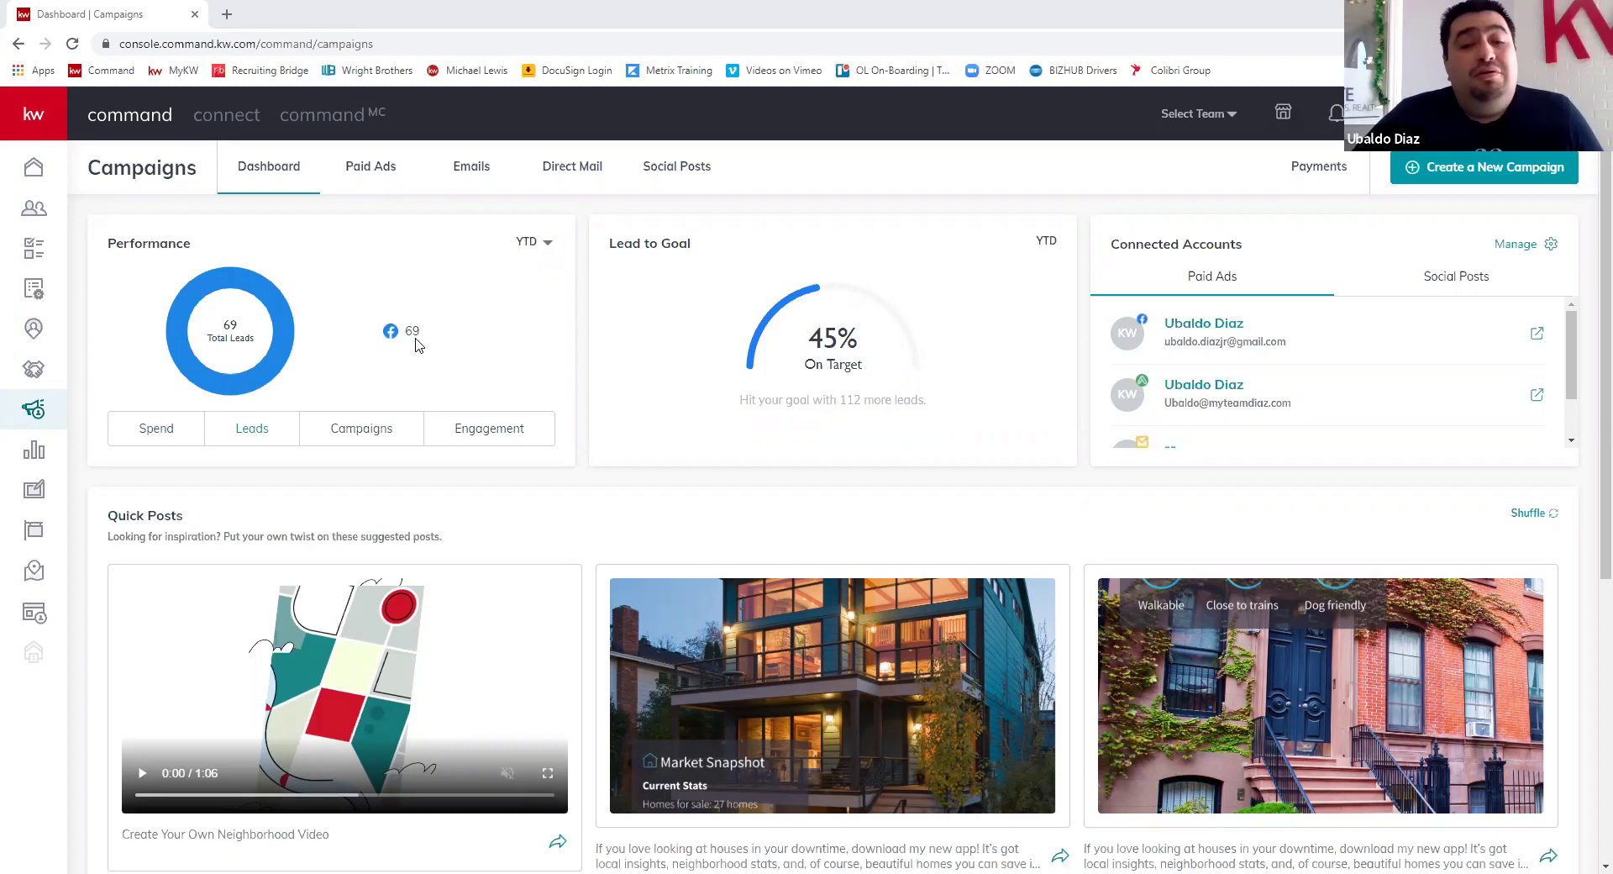
pyautogui.click(172, 433)
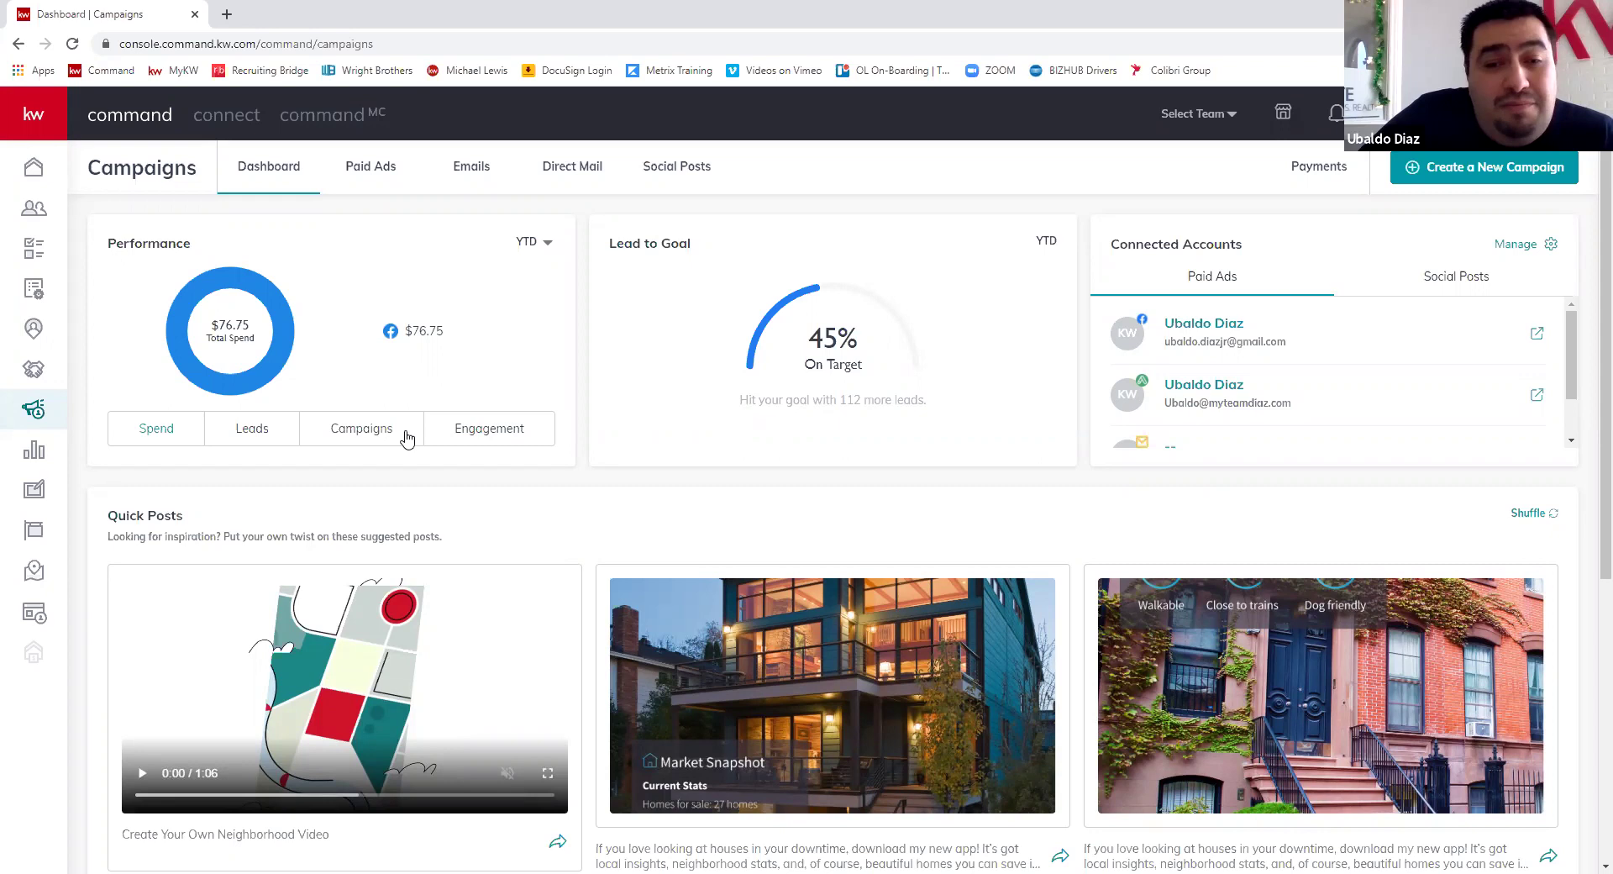
pyautogui.click(256, 443)
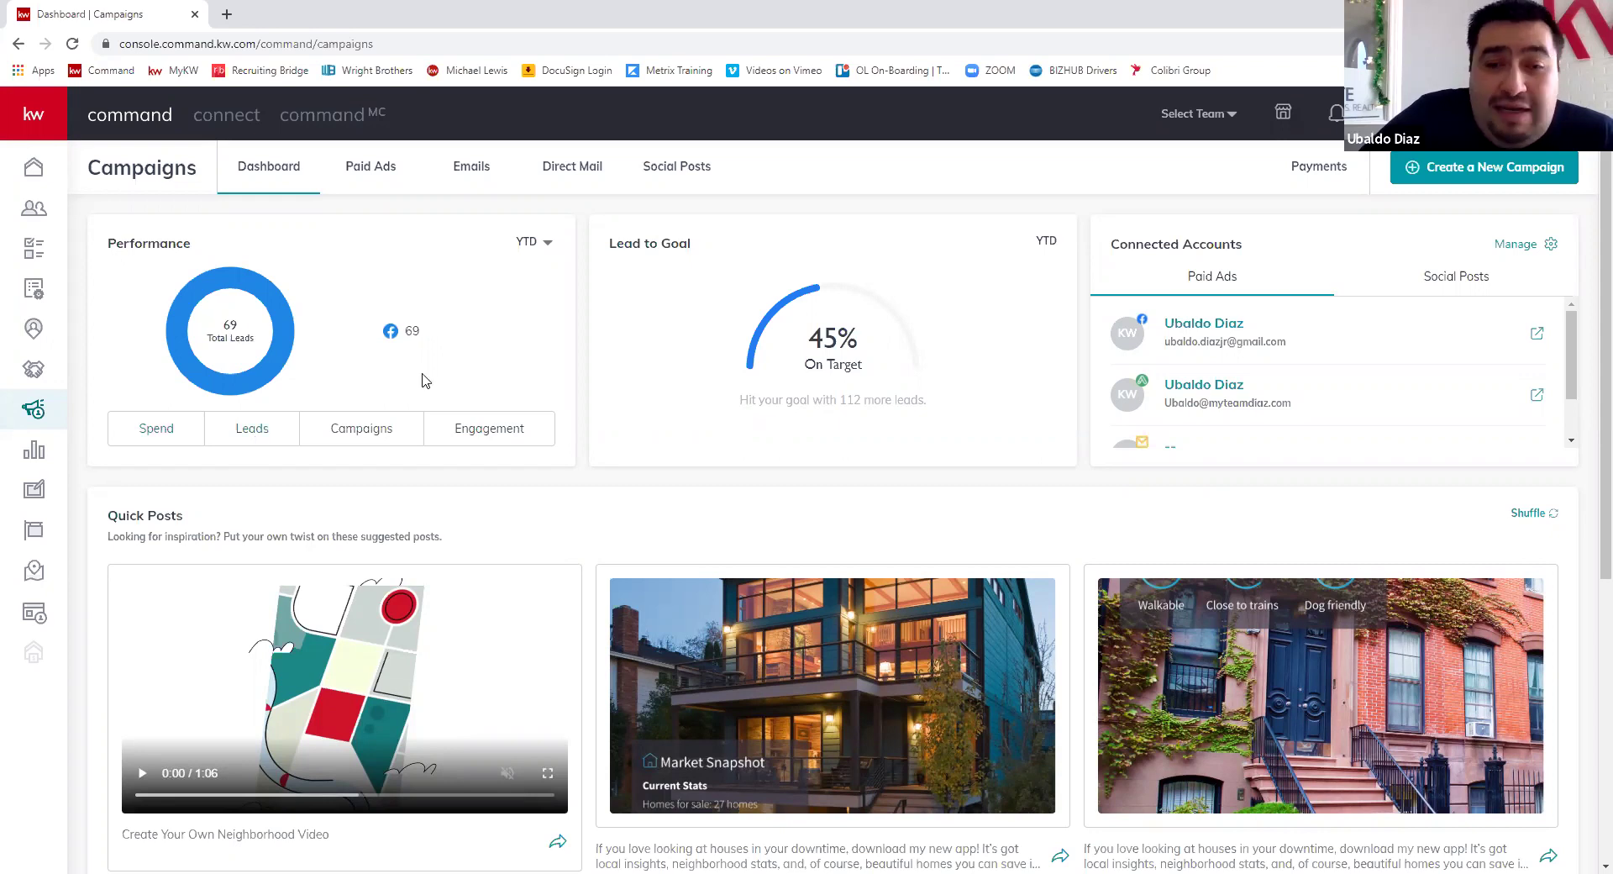
pyautogui.click(357, 432)
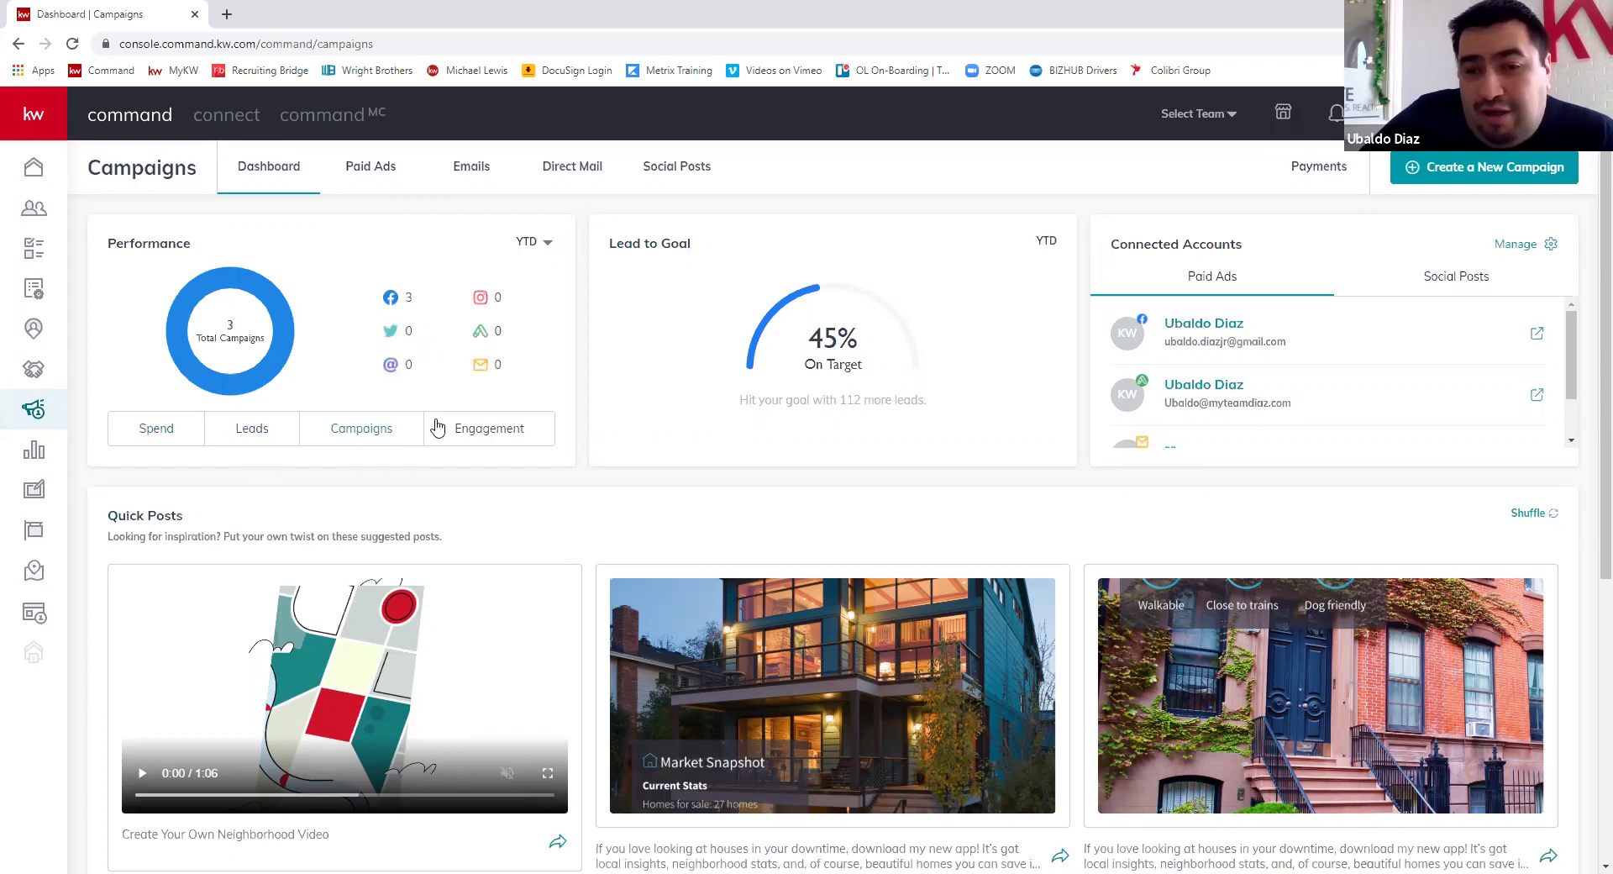
pyautogui.click(492, 439)
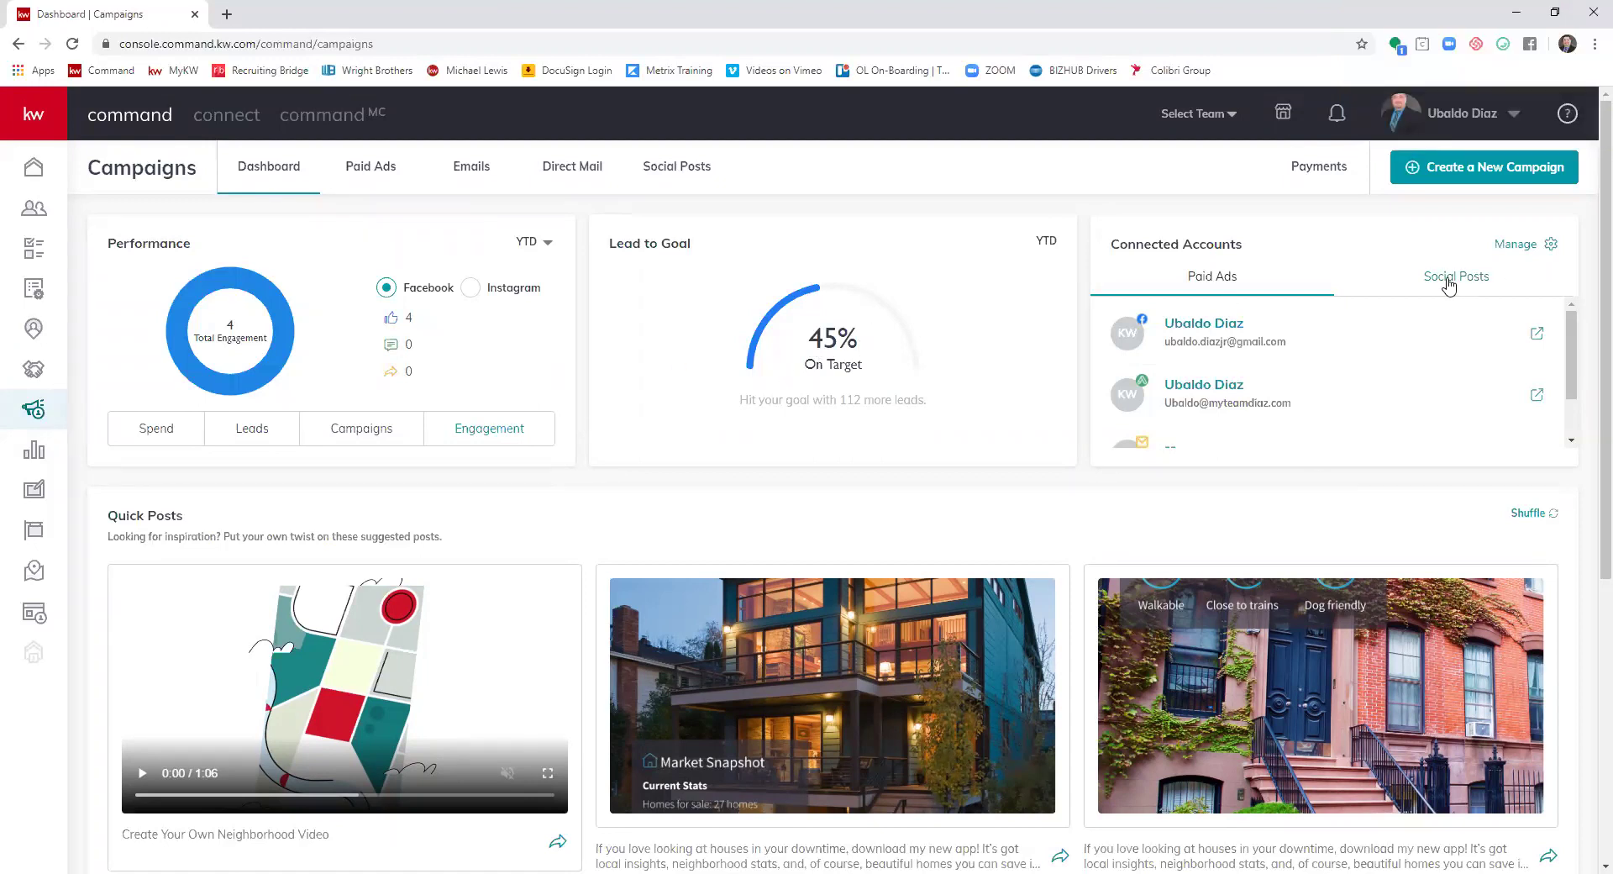
pyautogui.scroll(-1, 1294, 362)
pyautogui.scroll(-1, 1290, 378)
pyautogui.scroll(1, 639, 252)
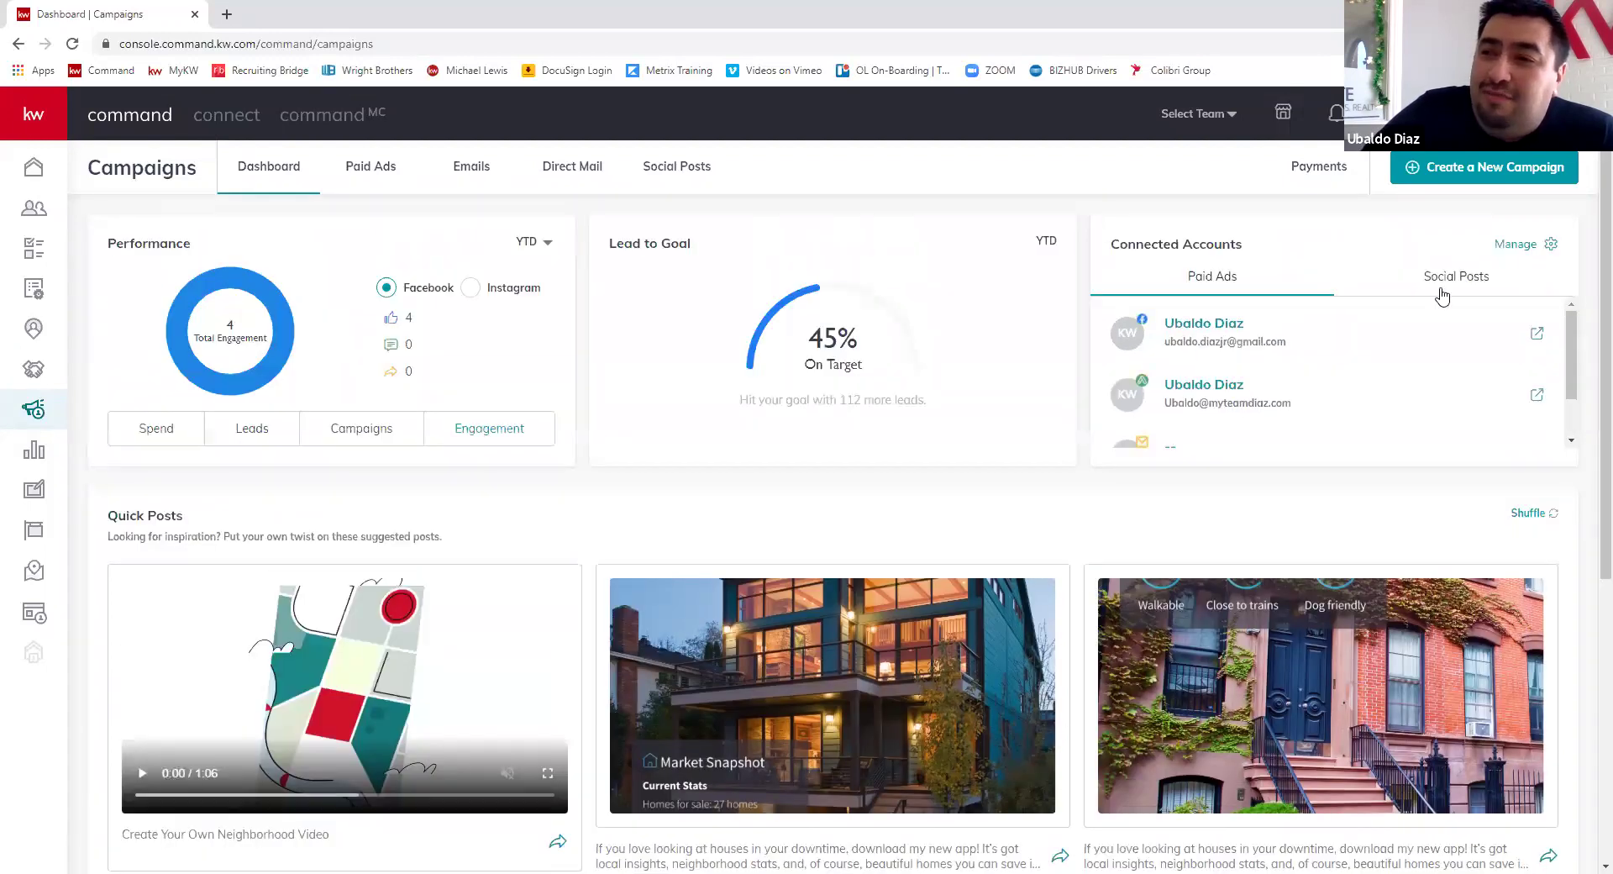
pyautogui.click(1514, 244)
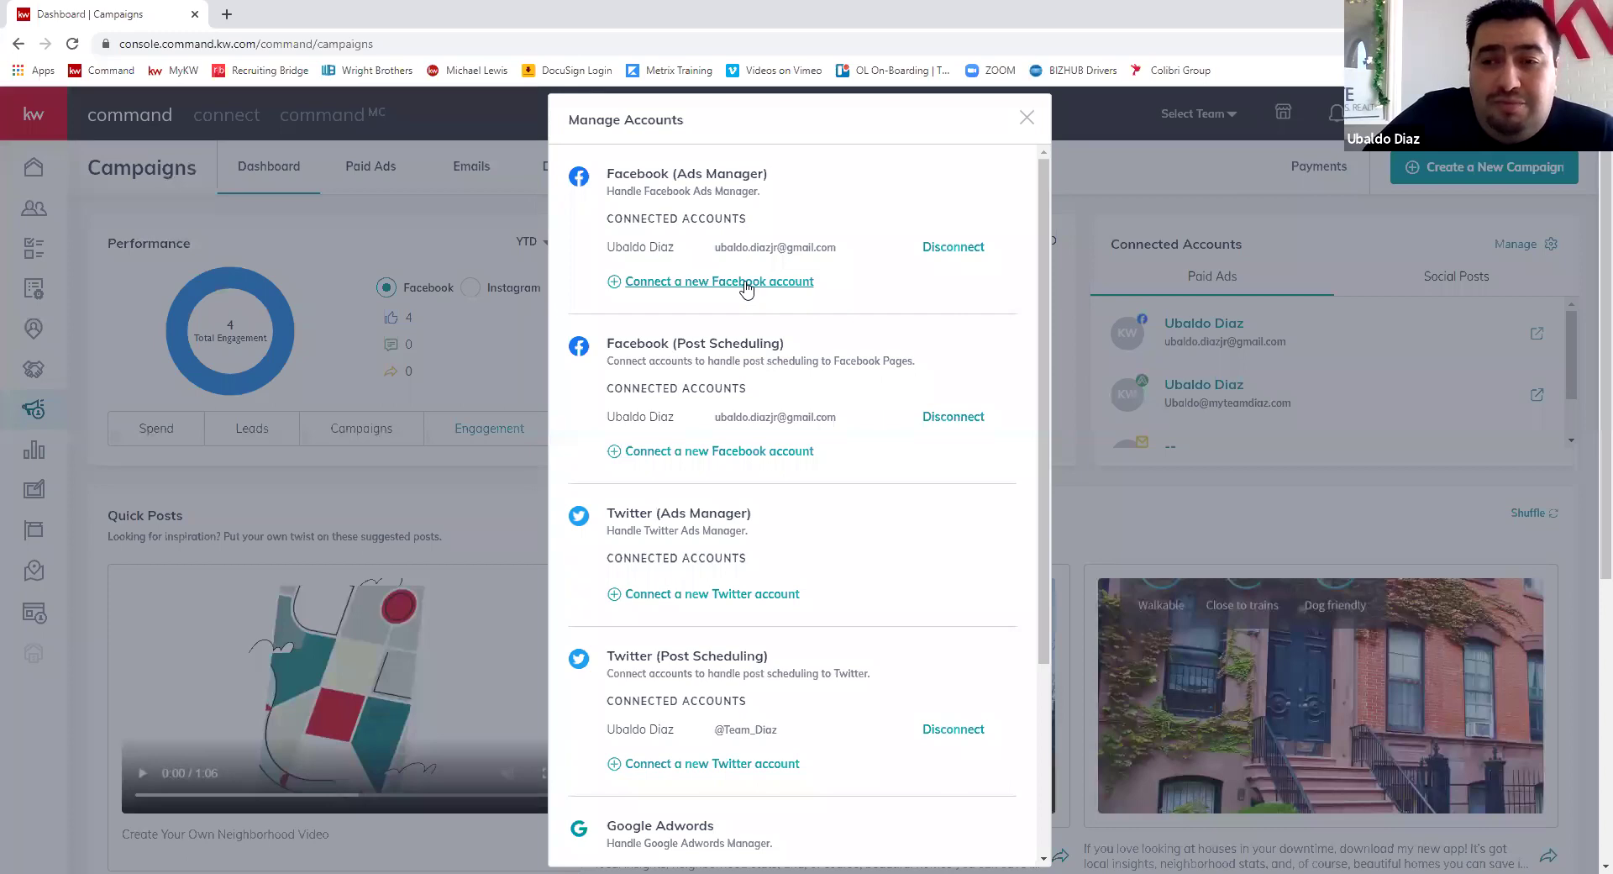
pyautogui.click(746, 285)
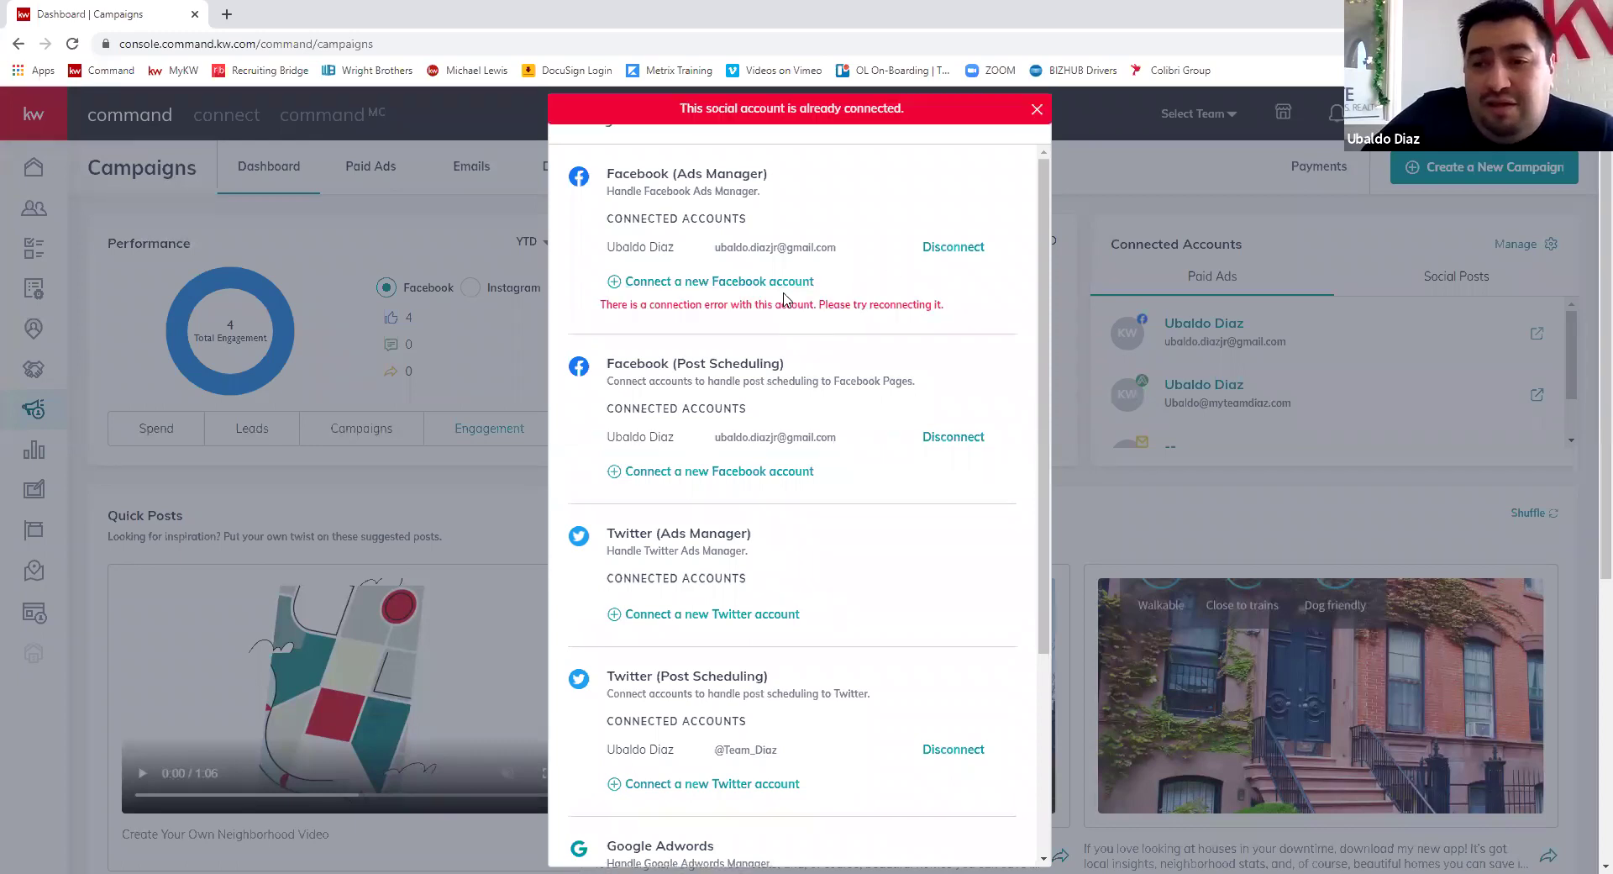
pyautogui.scroll(-5, 788, 334)
pyautogui.scroll(5, 840, 252)
pyautogui.click(1037, 109)
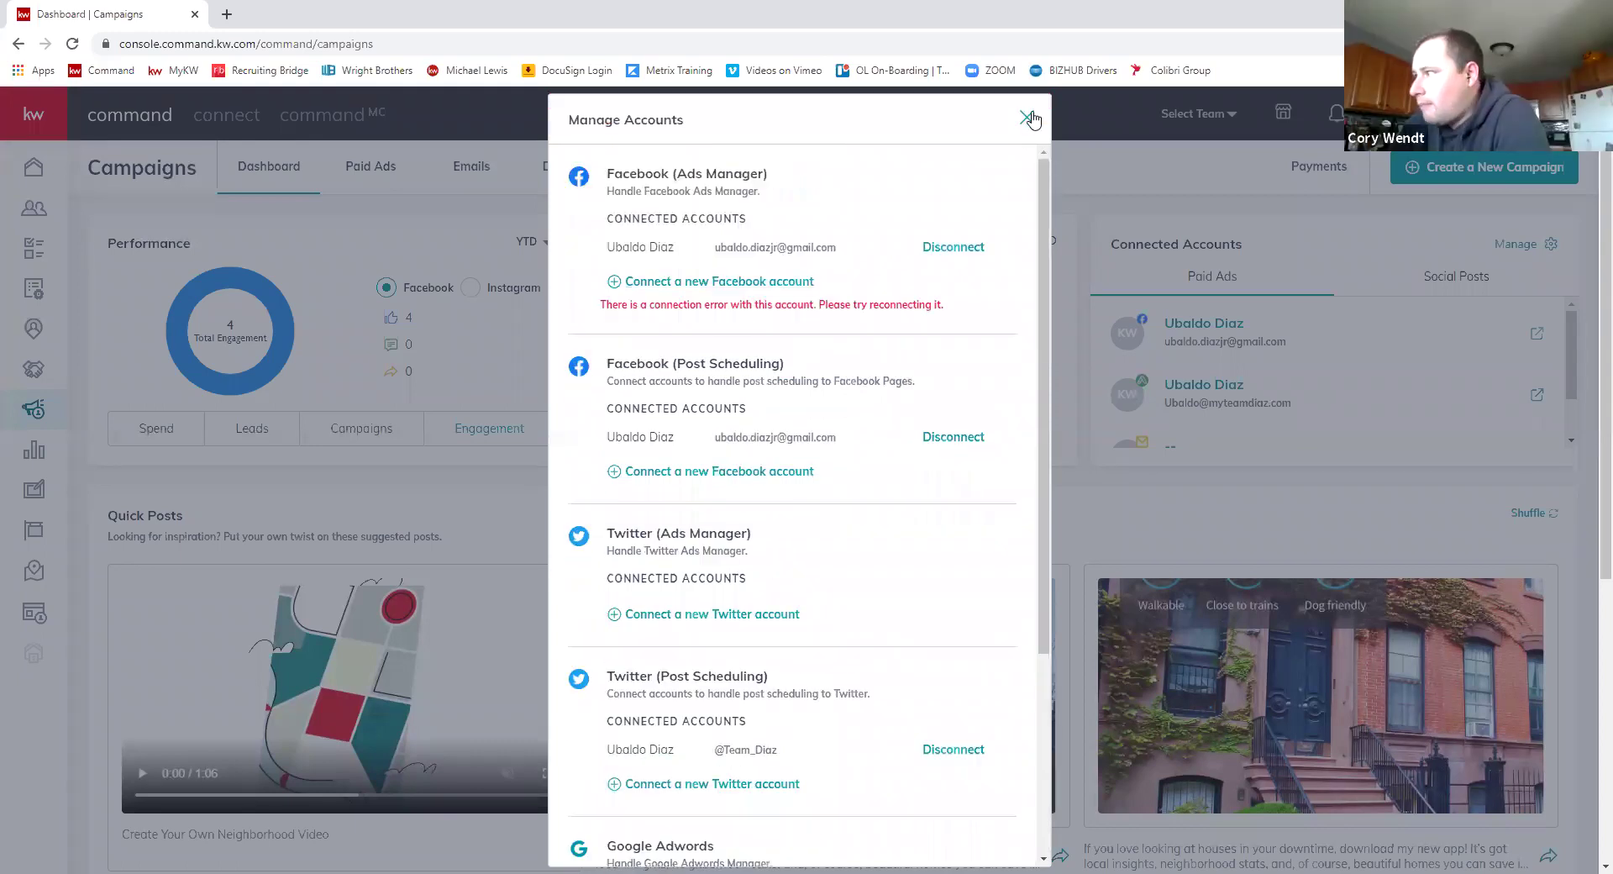
pyautogui.click(1026, 118)
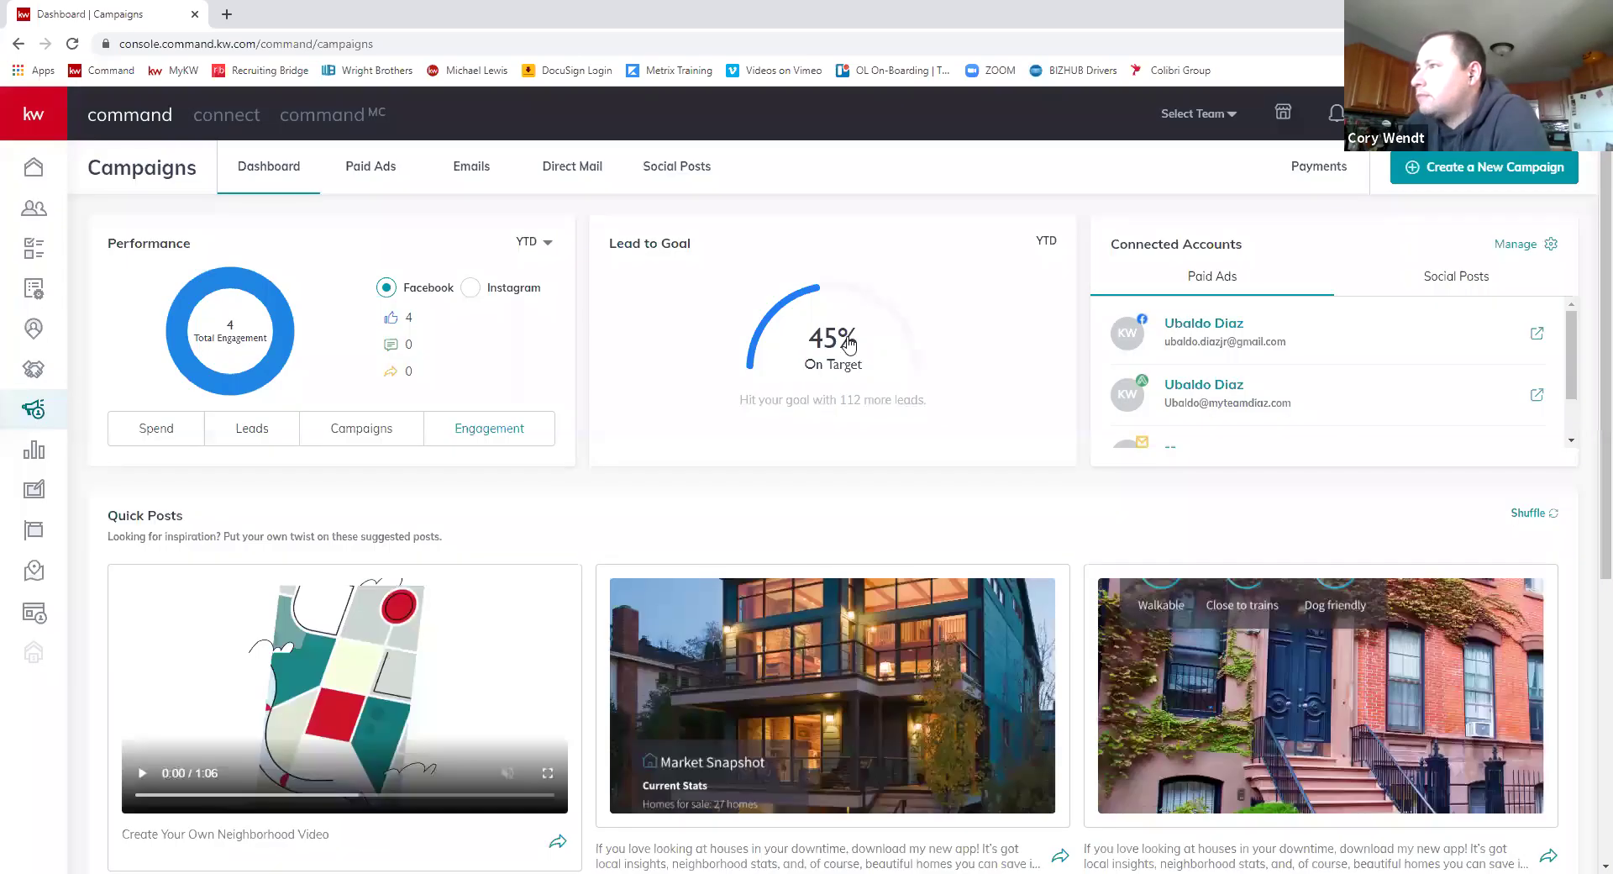
# - Close the extra Connected Apps settings tab and review the Campaigns dashboard
pyautogui.scroll(-5, 1432, 406)
pyautogui.scroll(5, 1440, 281)
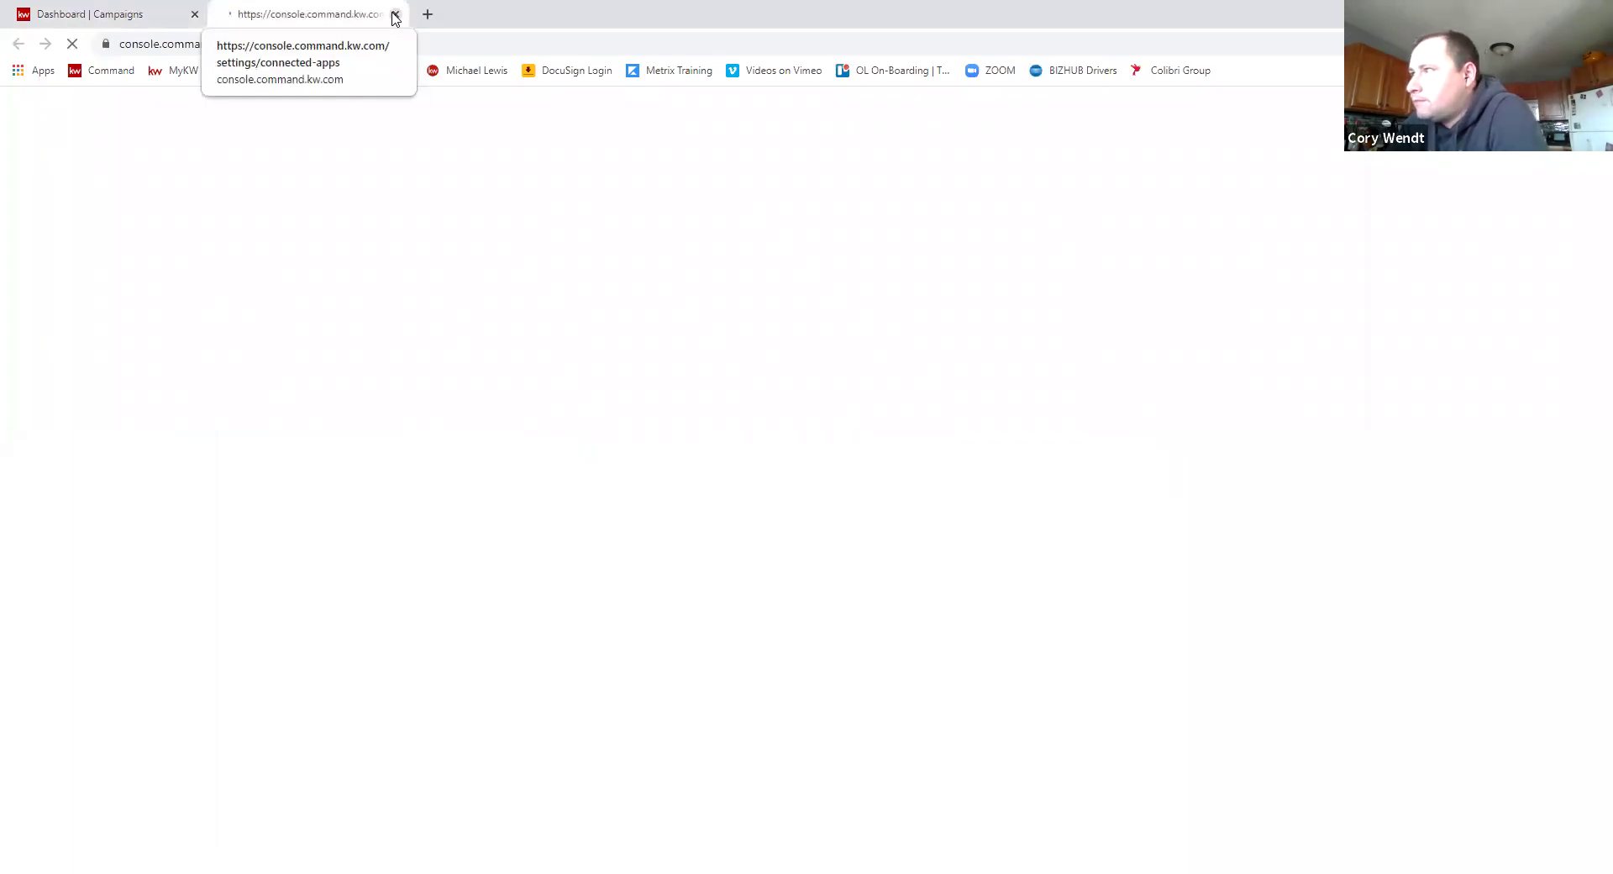
pyautogui.click(395, 14)
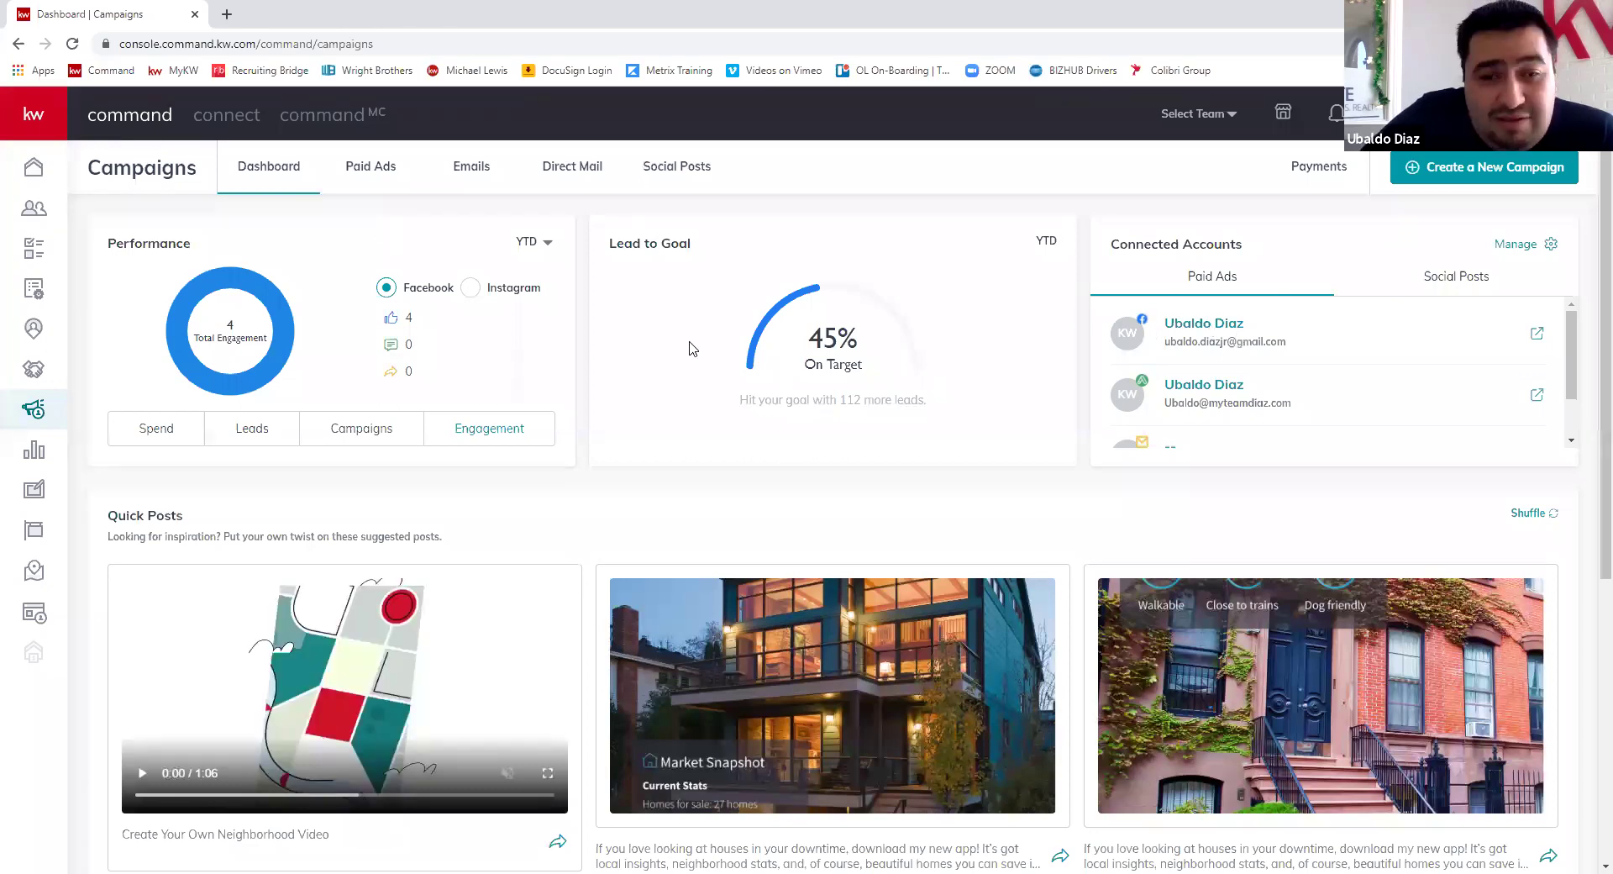
pyautogui.scroll(-4, 605, 345)
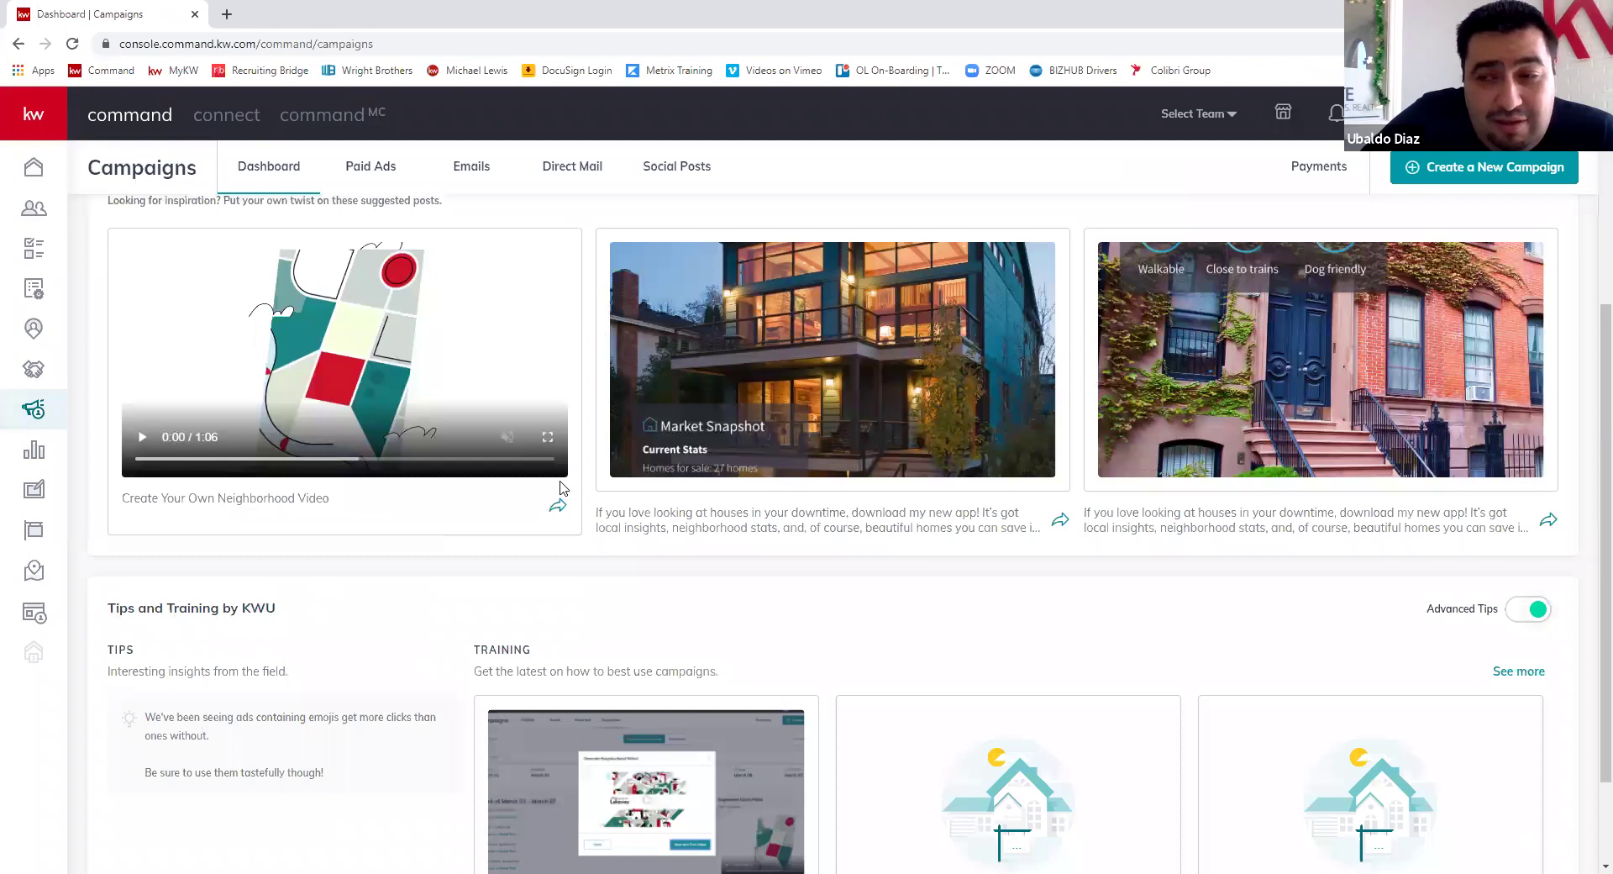
pyautogui.scroll(-2, 564, 489)
pyautogui.scroll(5, 1568, 416)
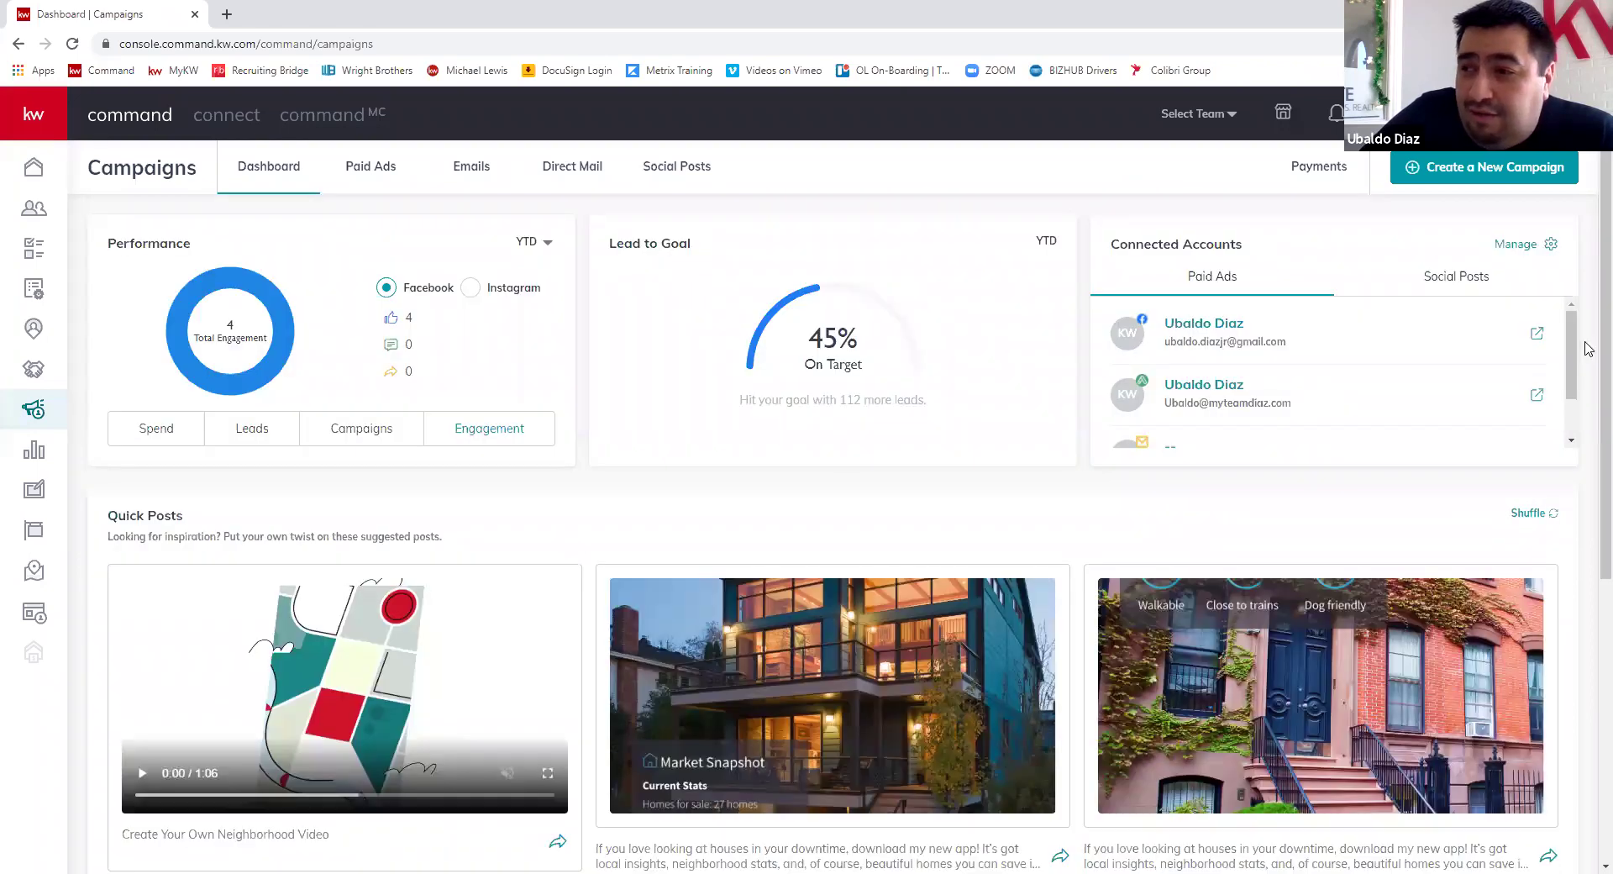
pyautogui.click(1476, 280)
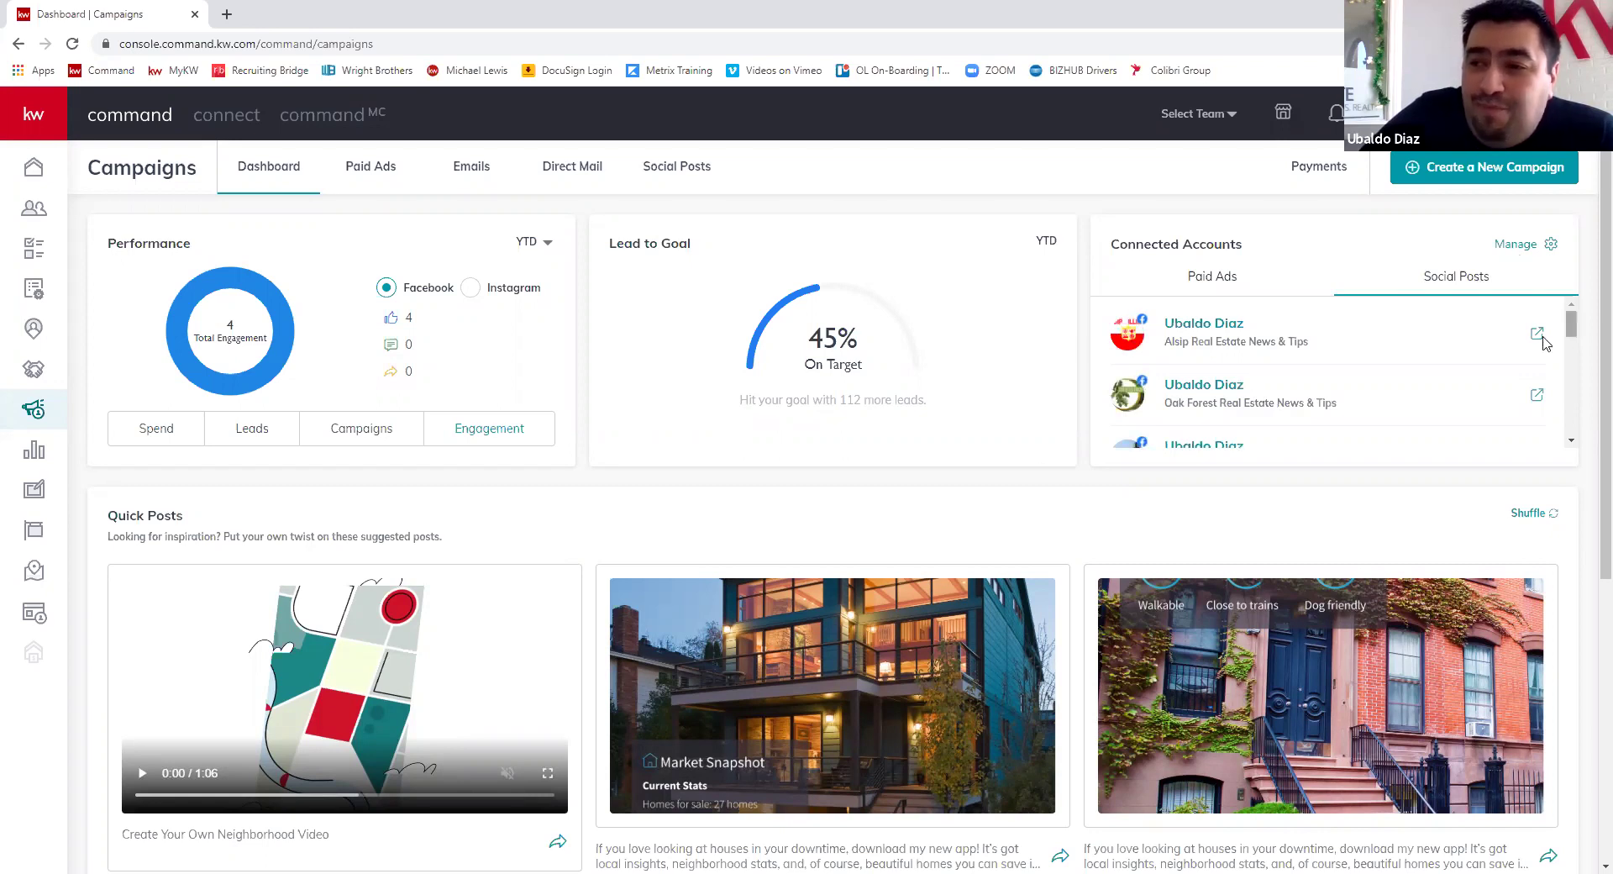
pyautogui.scroll(-2, 1574, 382)
pyautogui.scroll(-2, 1573, 394)
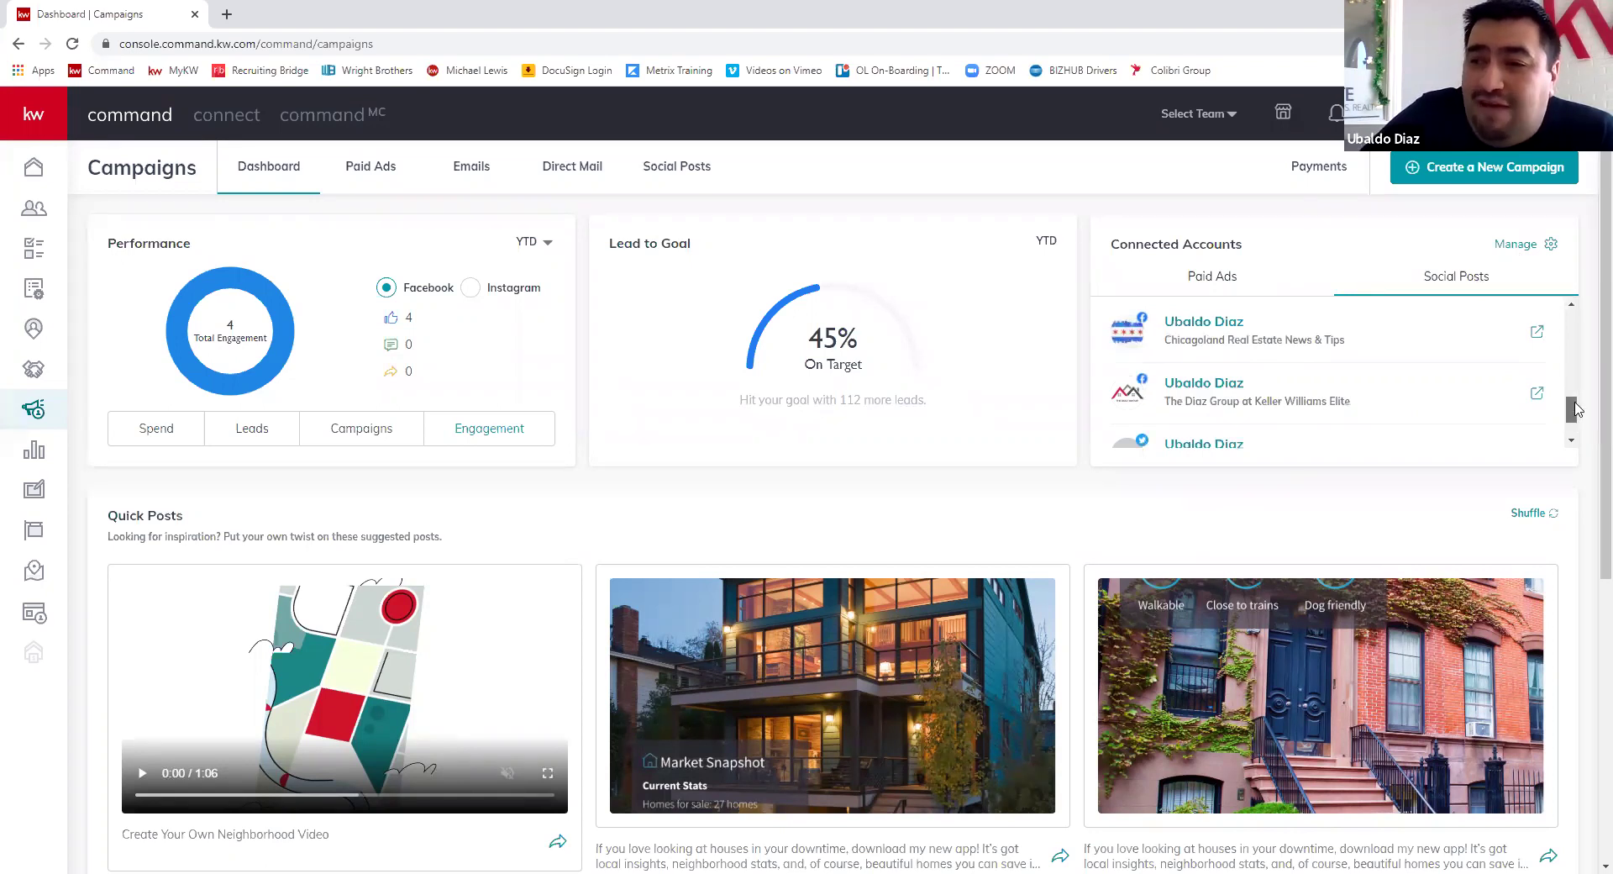
pyautogui.scroll(1, 1577, 416)
pyautogui.scroll(-2, 1577, 416)
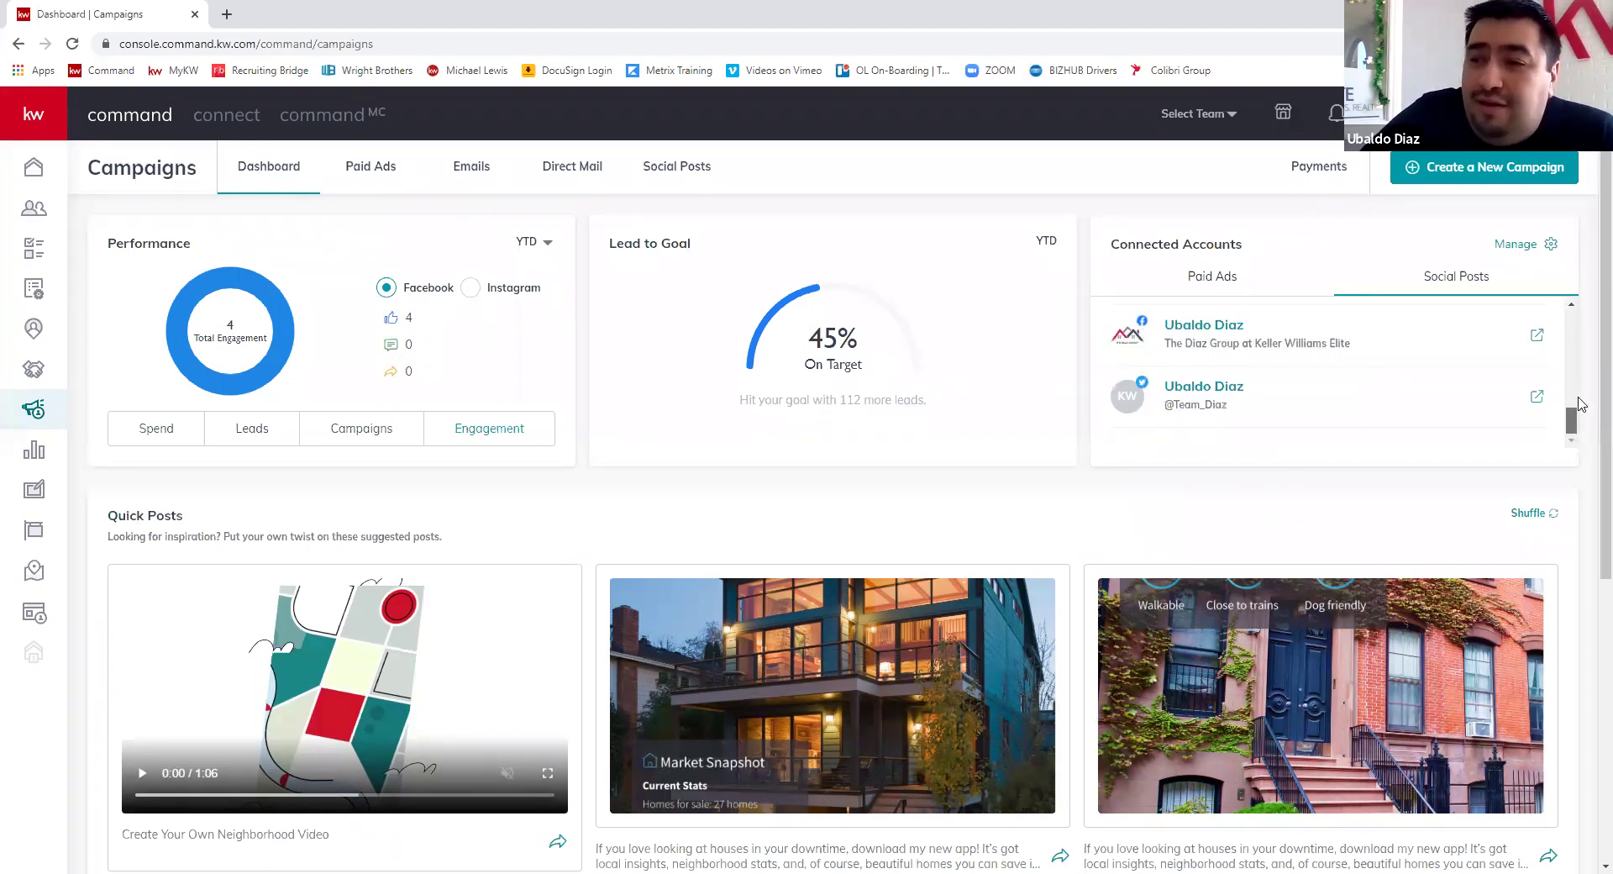
pyautogui.scroll(2, 1579, 391)
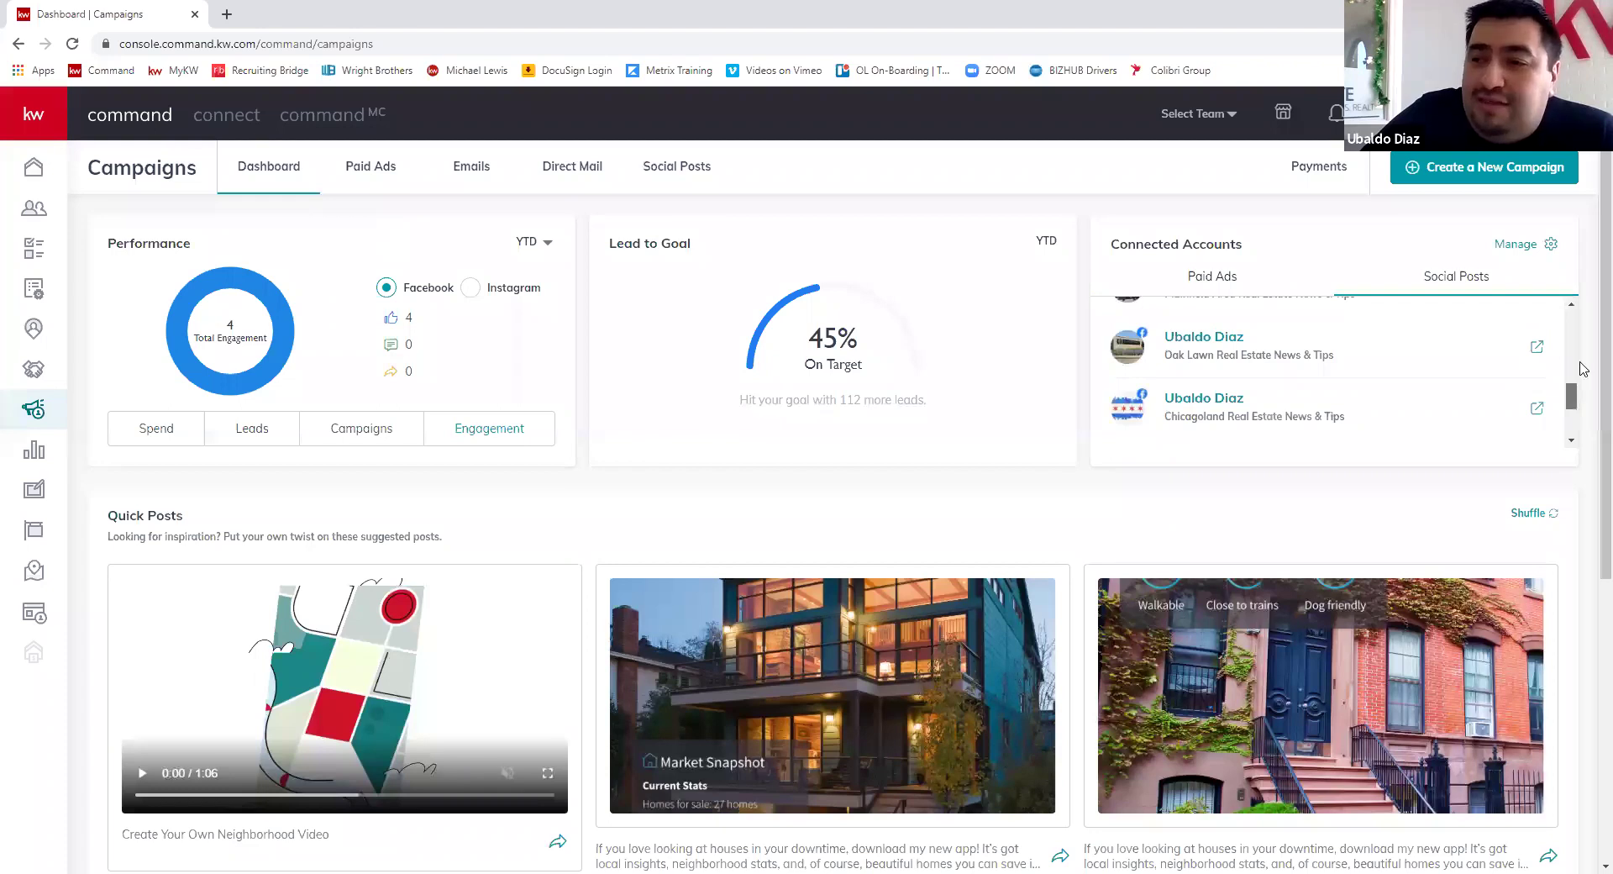
pyautogui.scroll(2, 1581, 369)
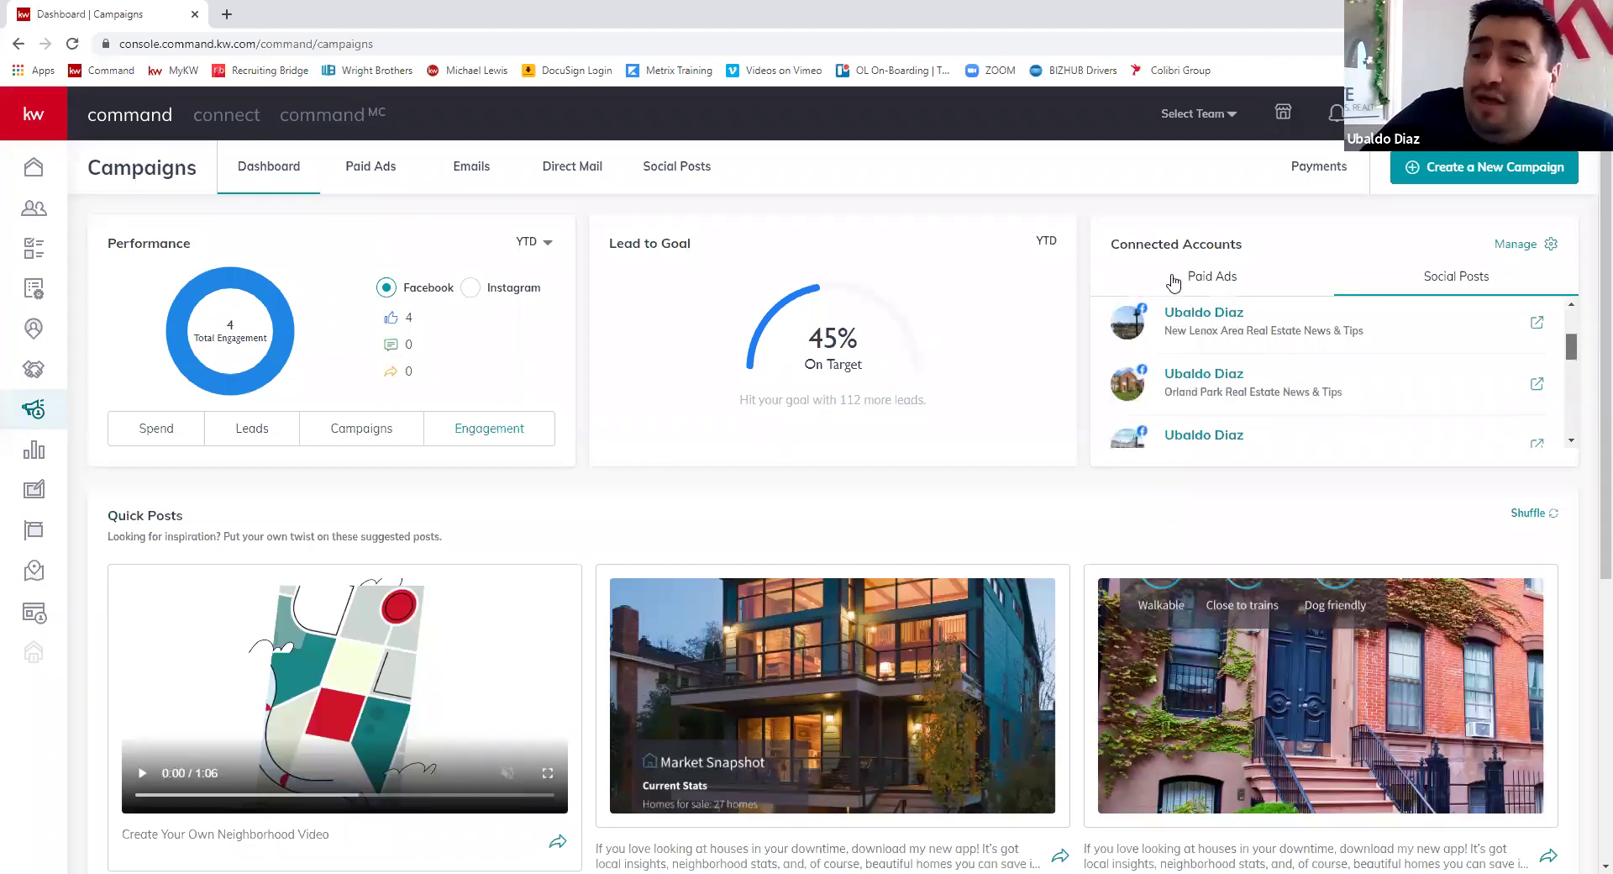
pyautogui.moveTo(1193, 277); pyautogui.dragTo(1203, 277)
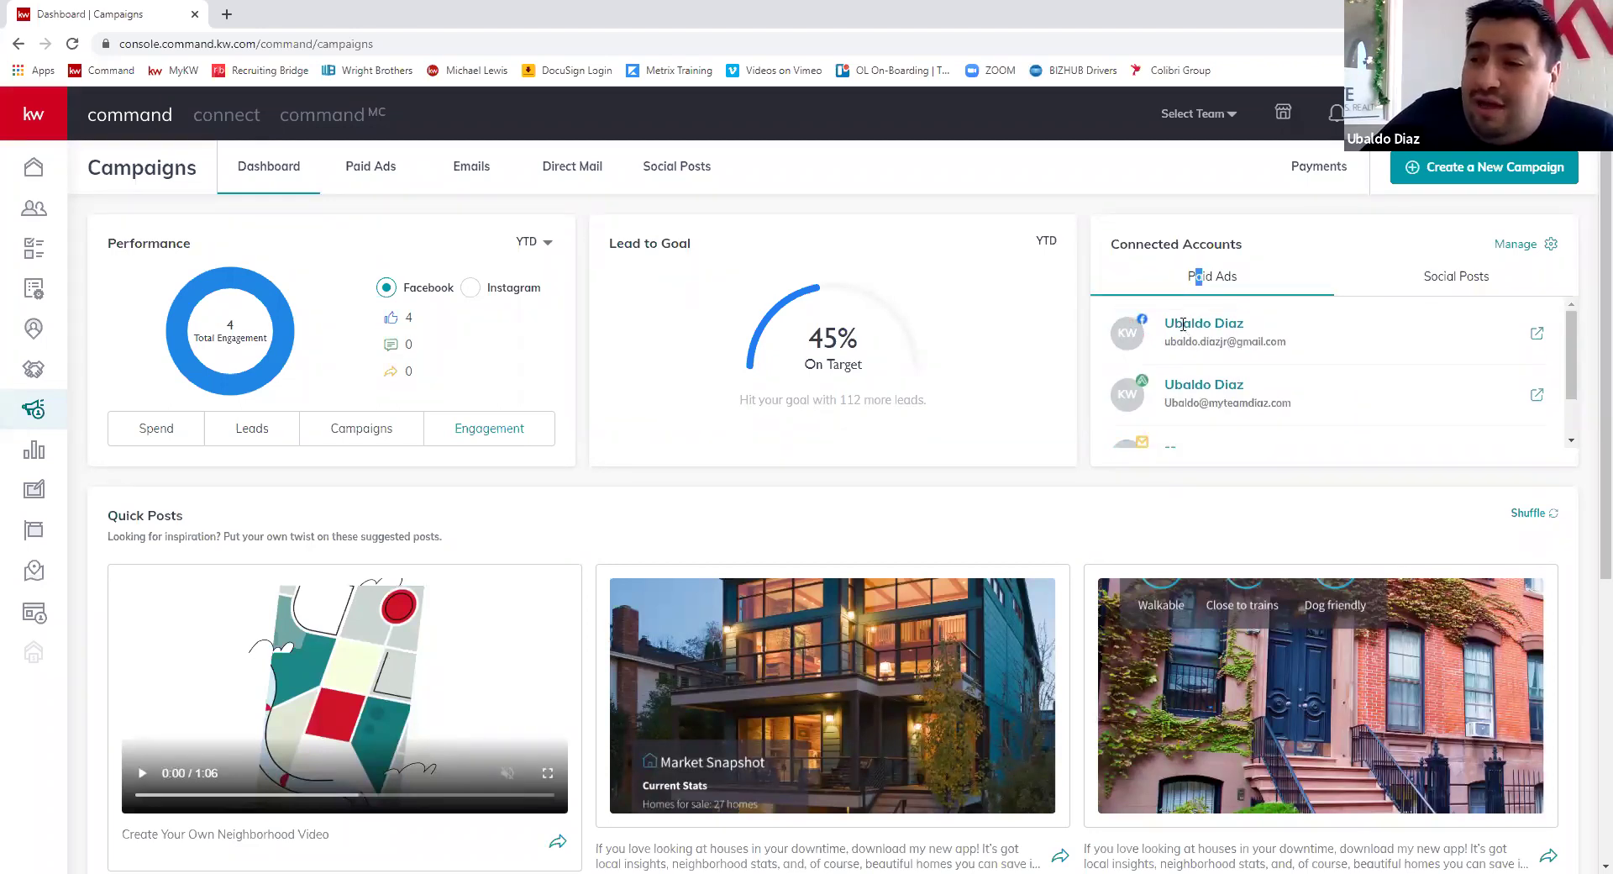
pyautogui.scroll(-1, 1567, 347)
pyautogui.scroll(-2, 1568, 347)
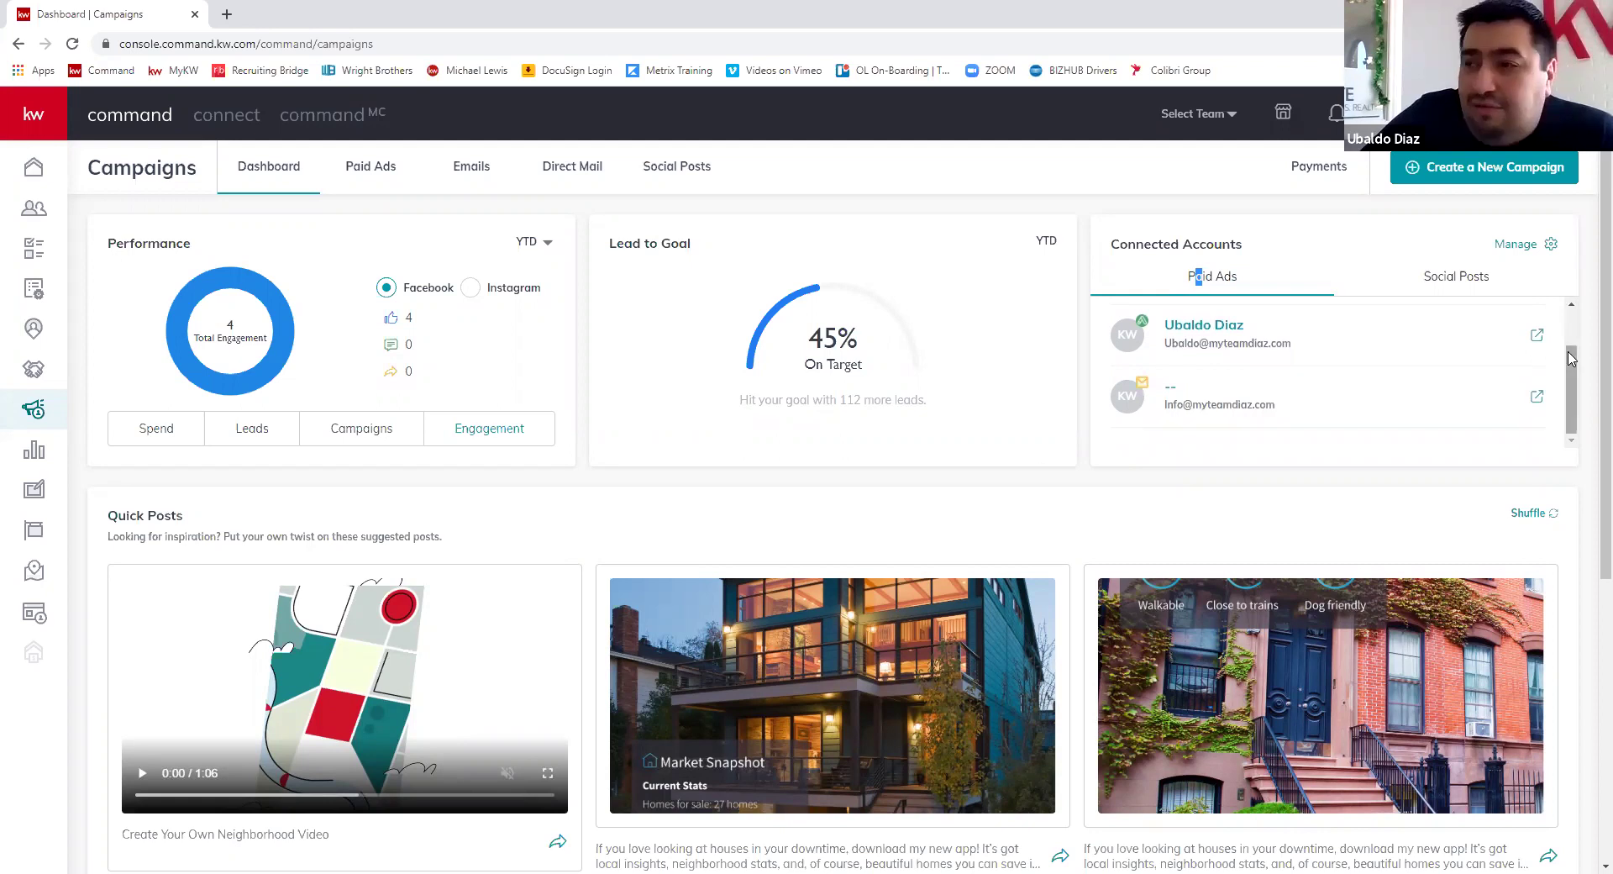
pyautogui.click(1553, 250)
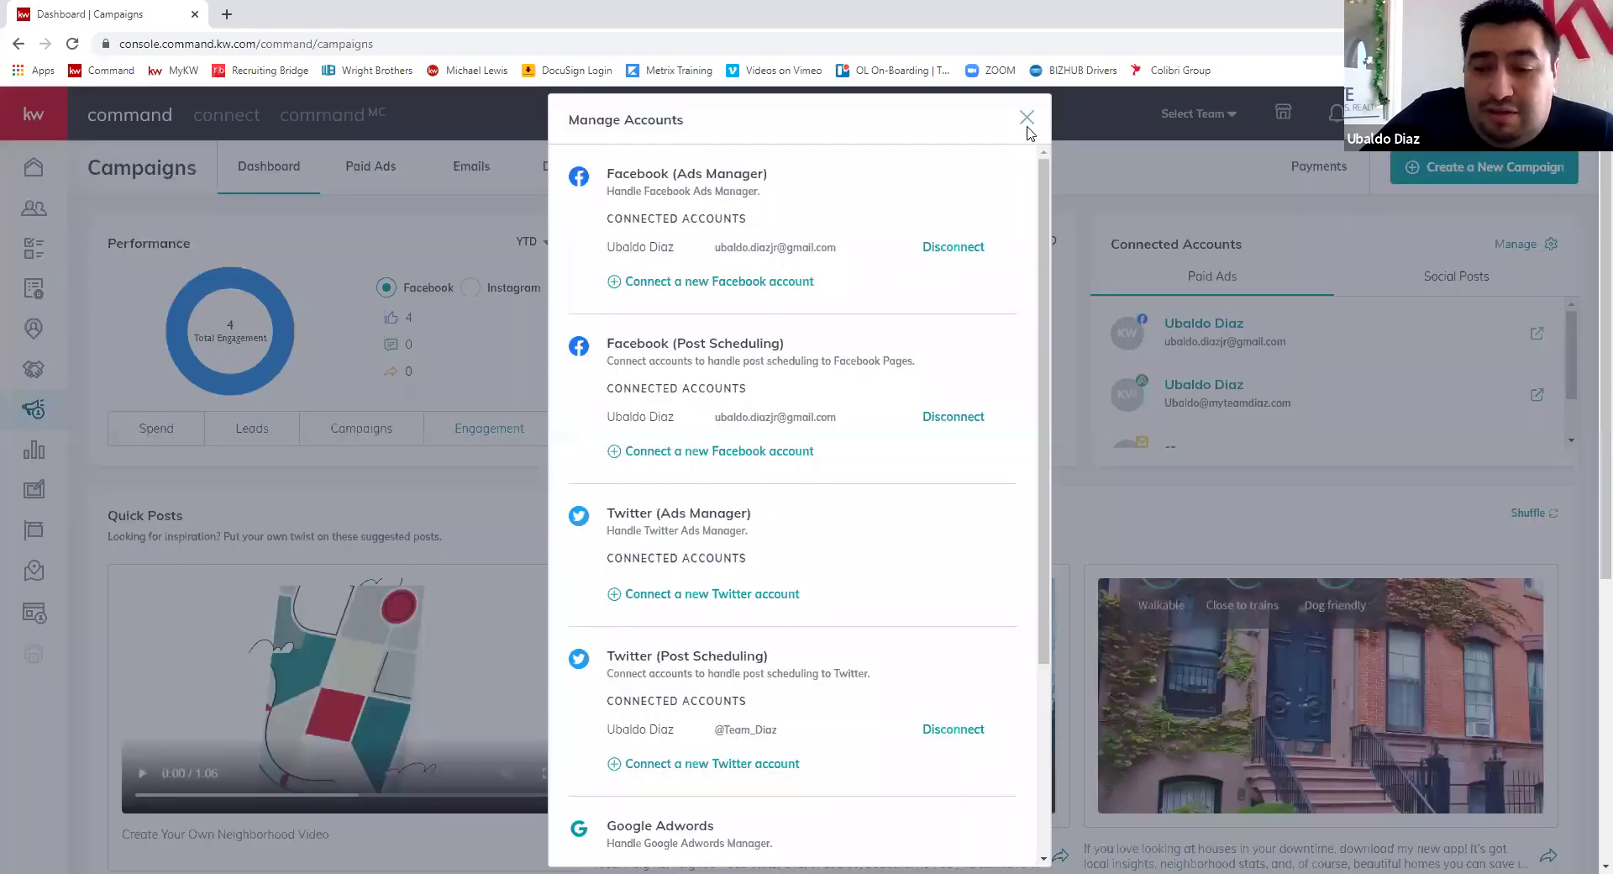
pyautogui.click(361, 181)
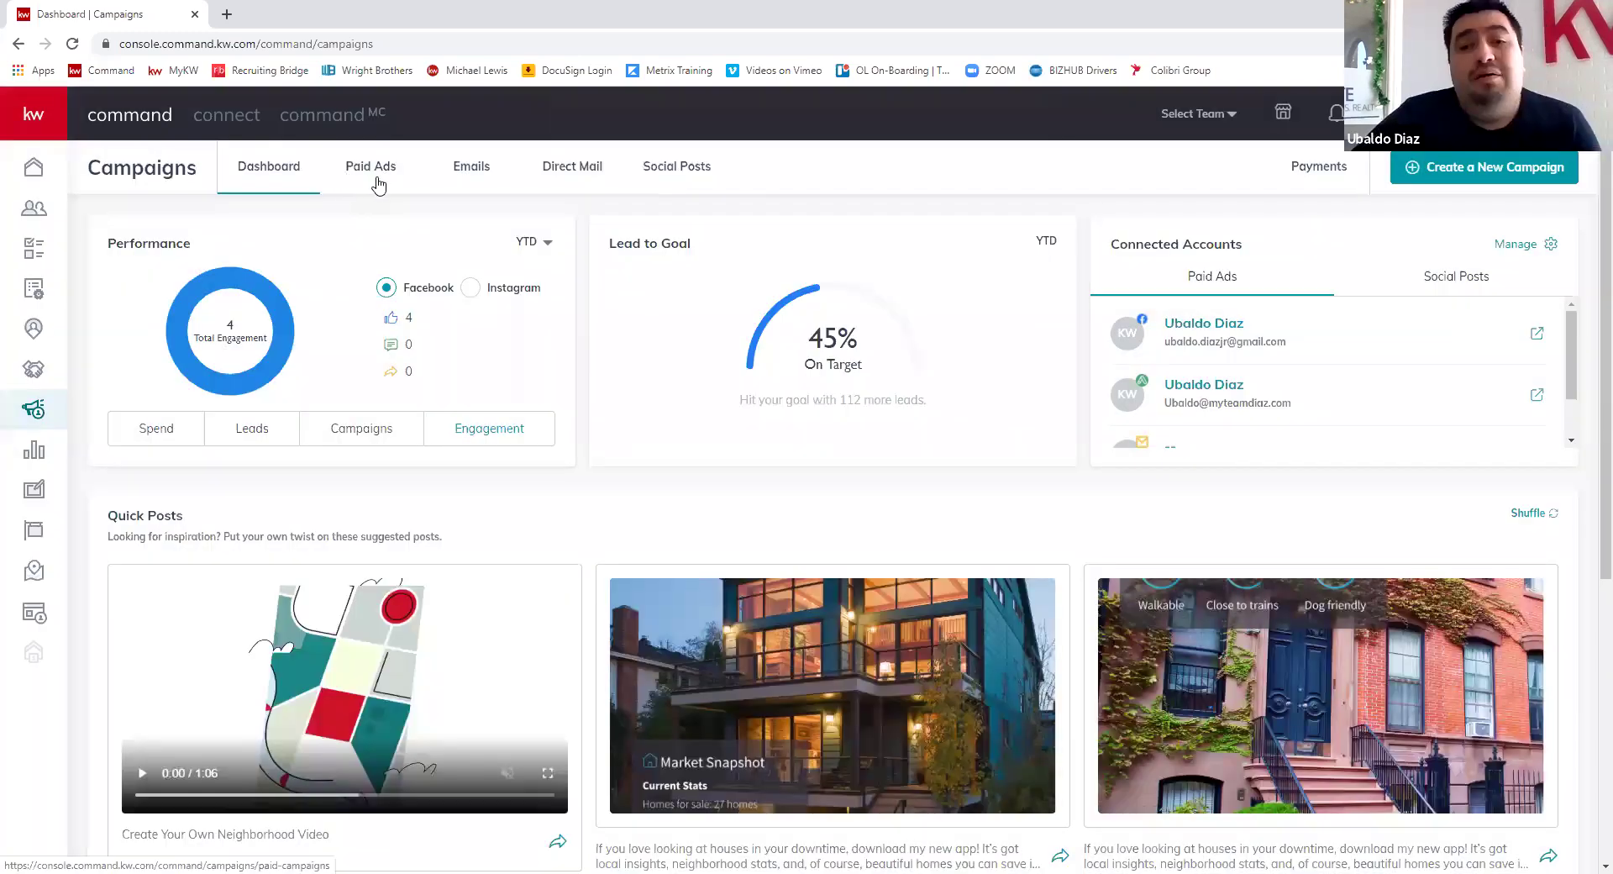
# - Switch to the Paid Ads list and start a new campaign
pyautogui.click(379, 185)
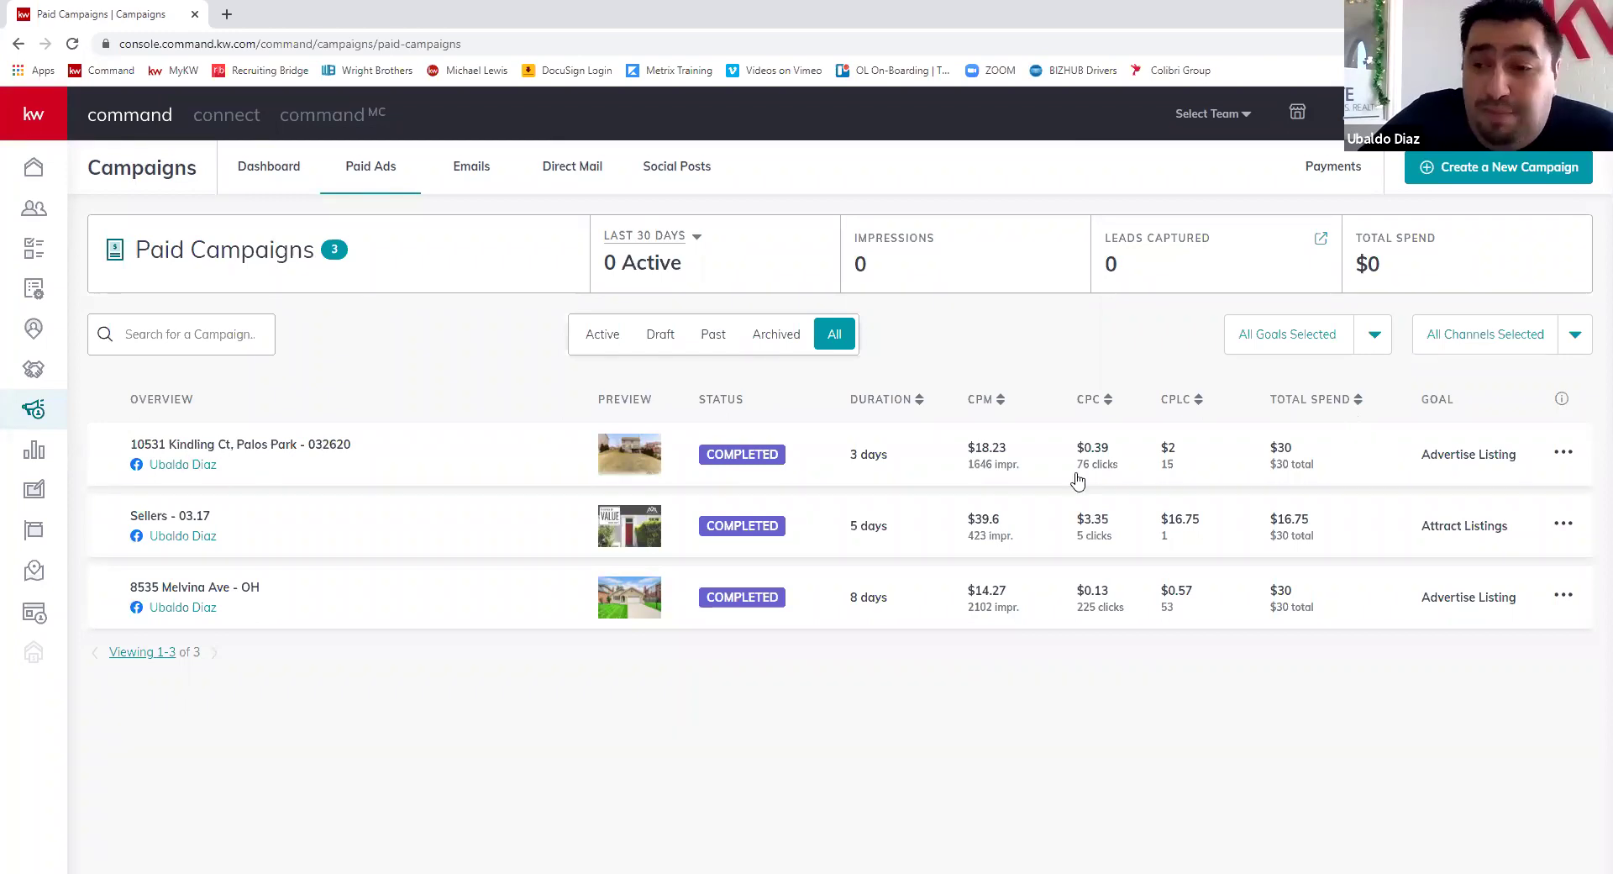
pyautogui.click(1476, 186)
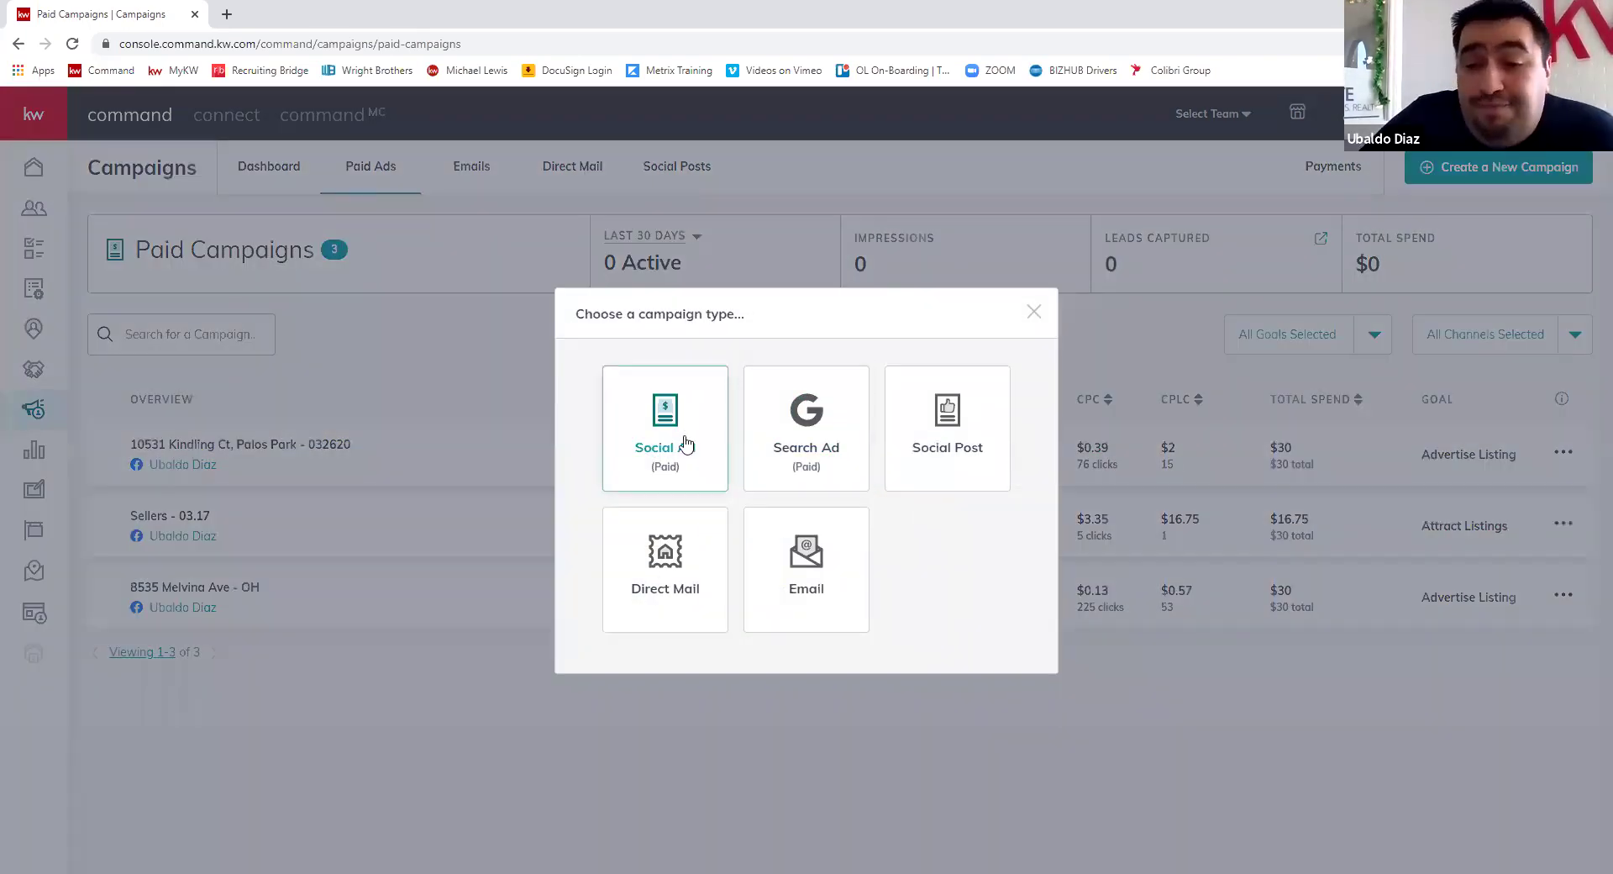
pyautogui.click(687, 442)
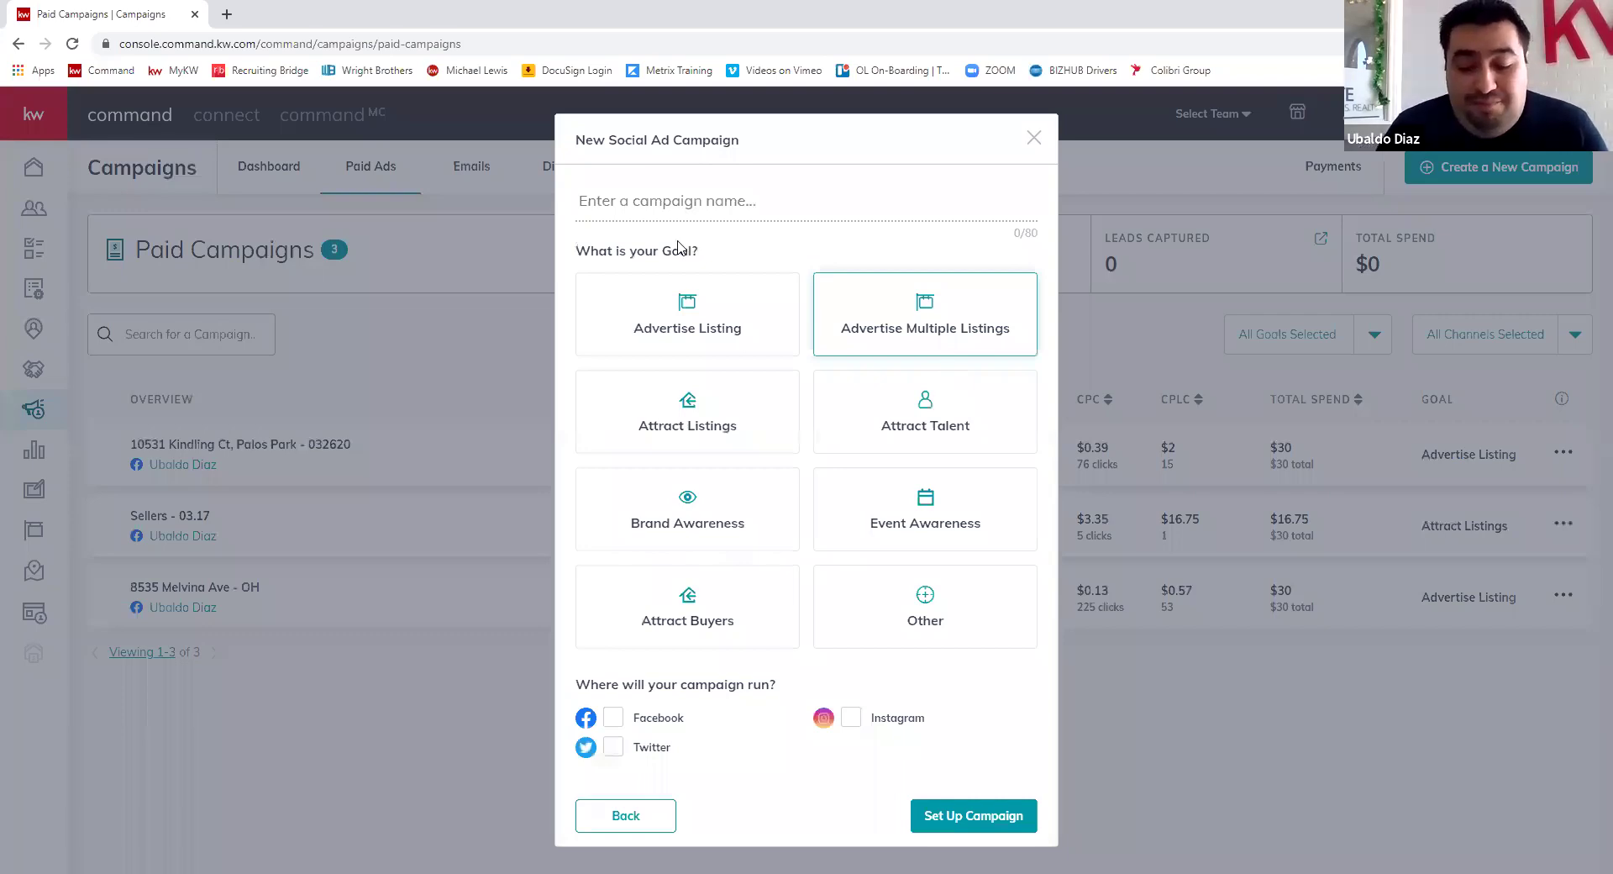
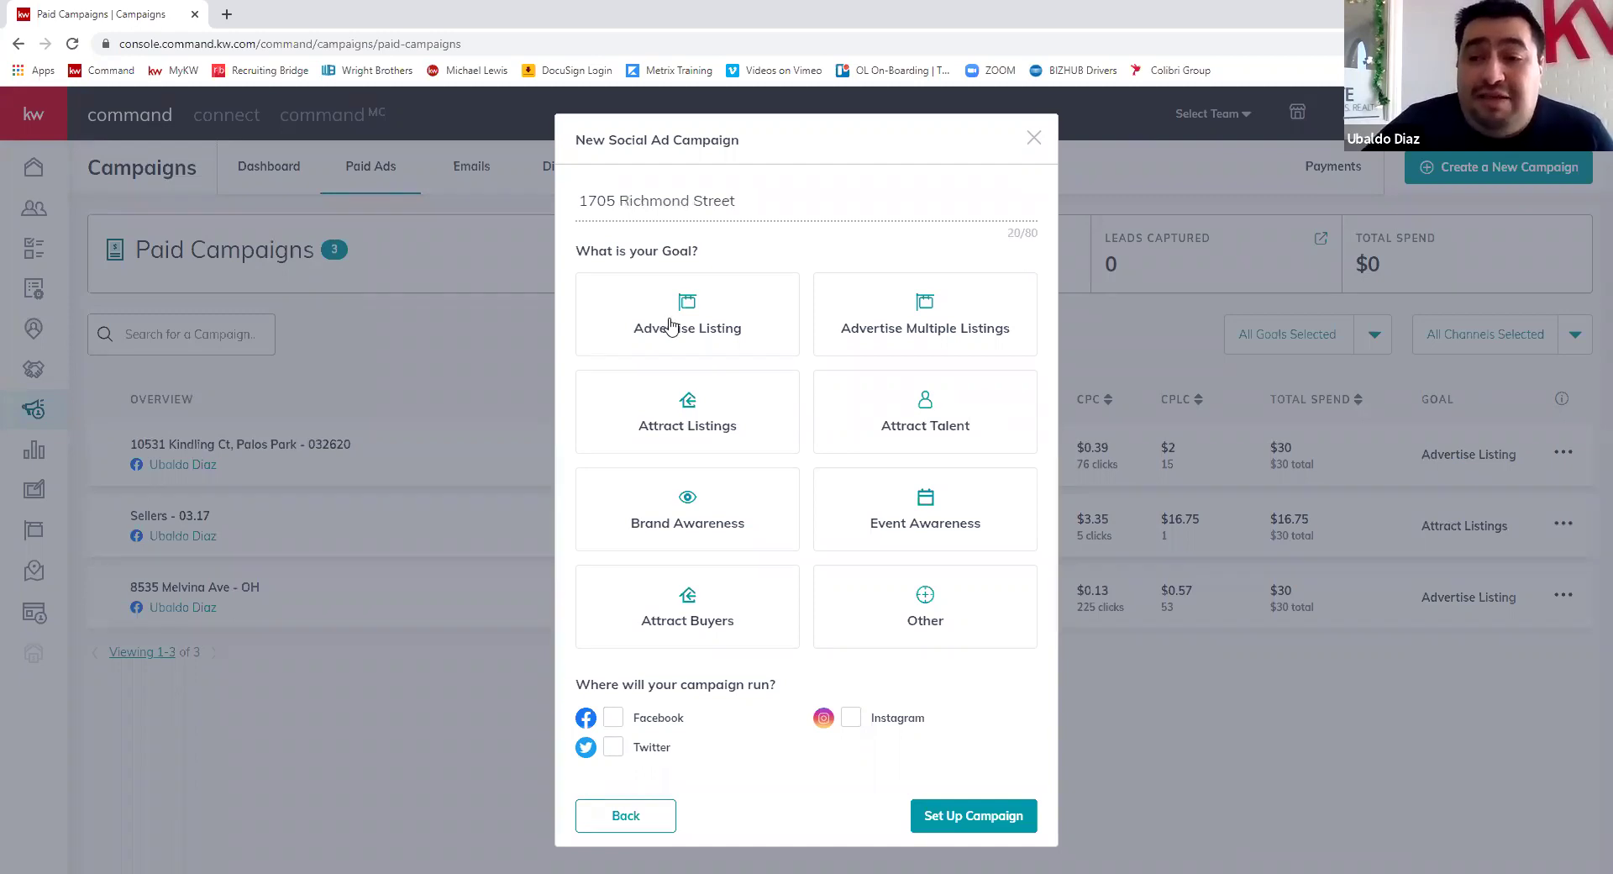
pyautogui.click(670, 326)
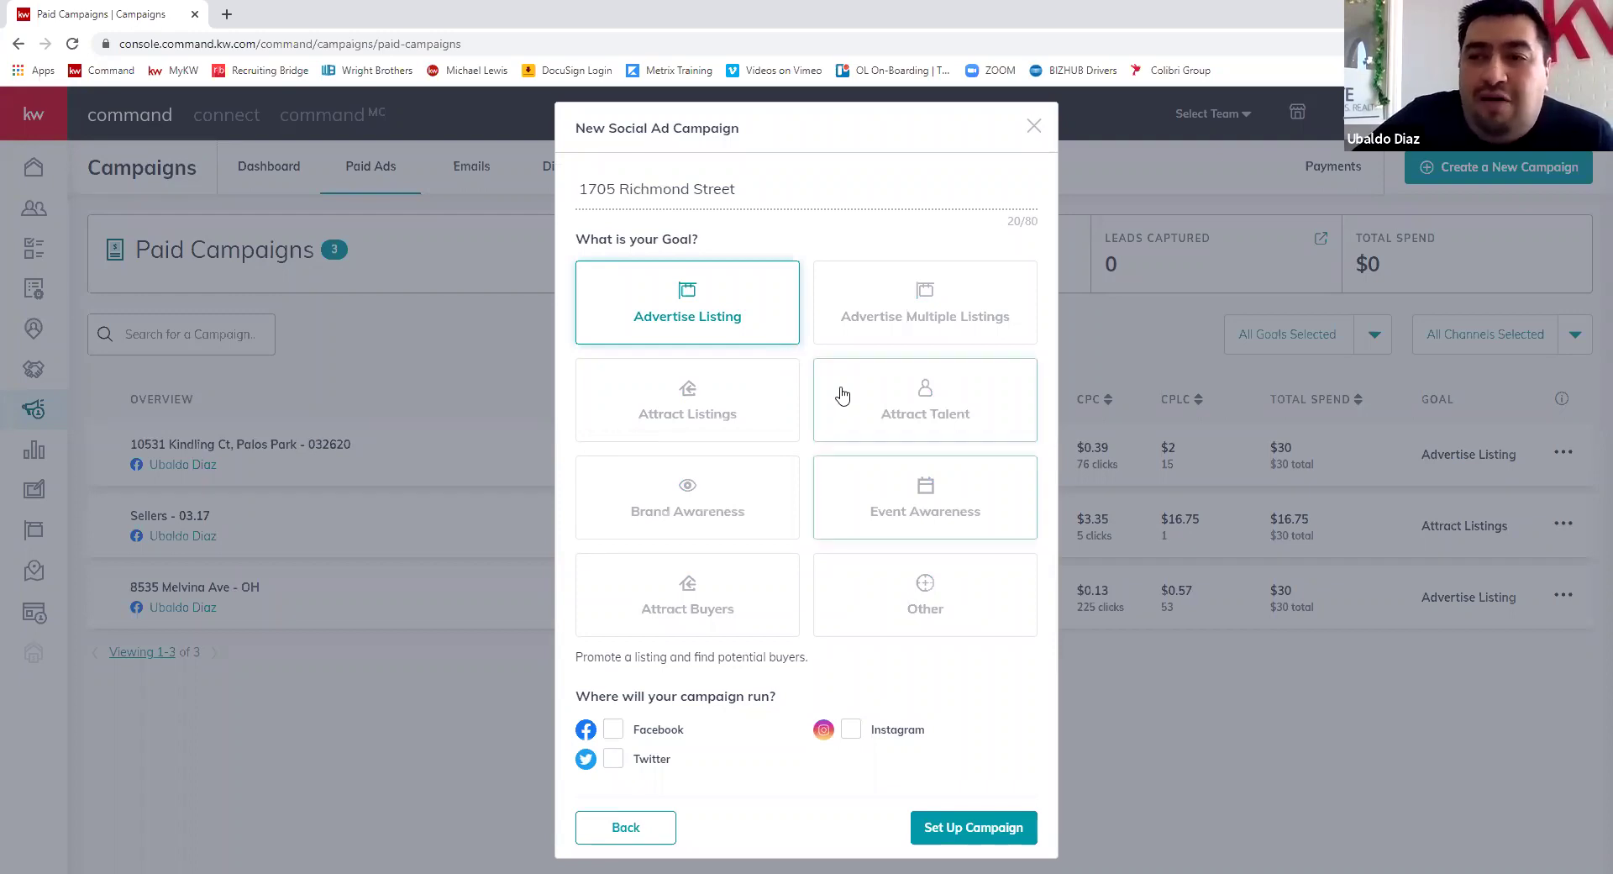
pyautogui.click(866, 442)
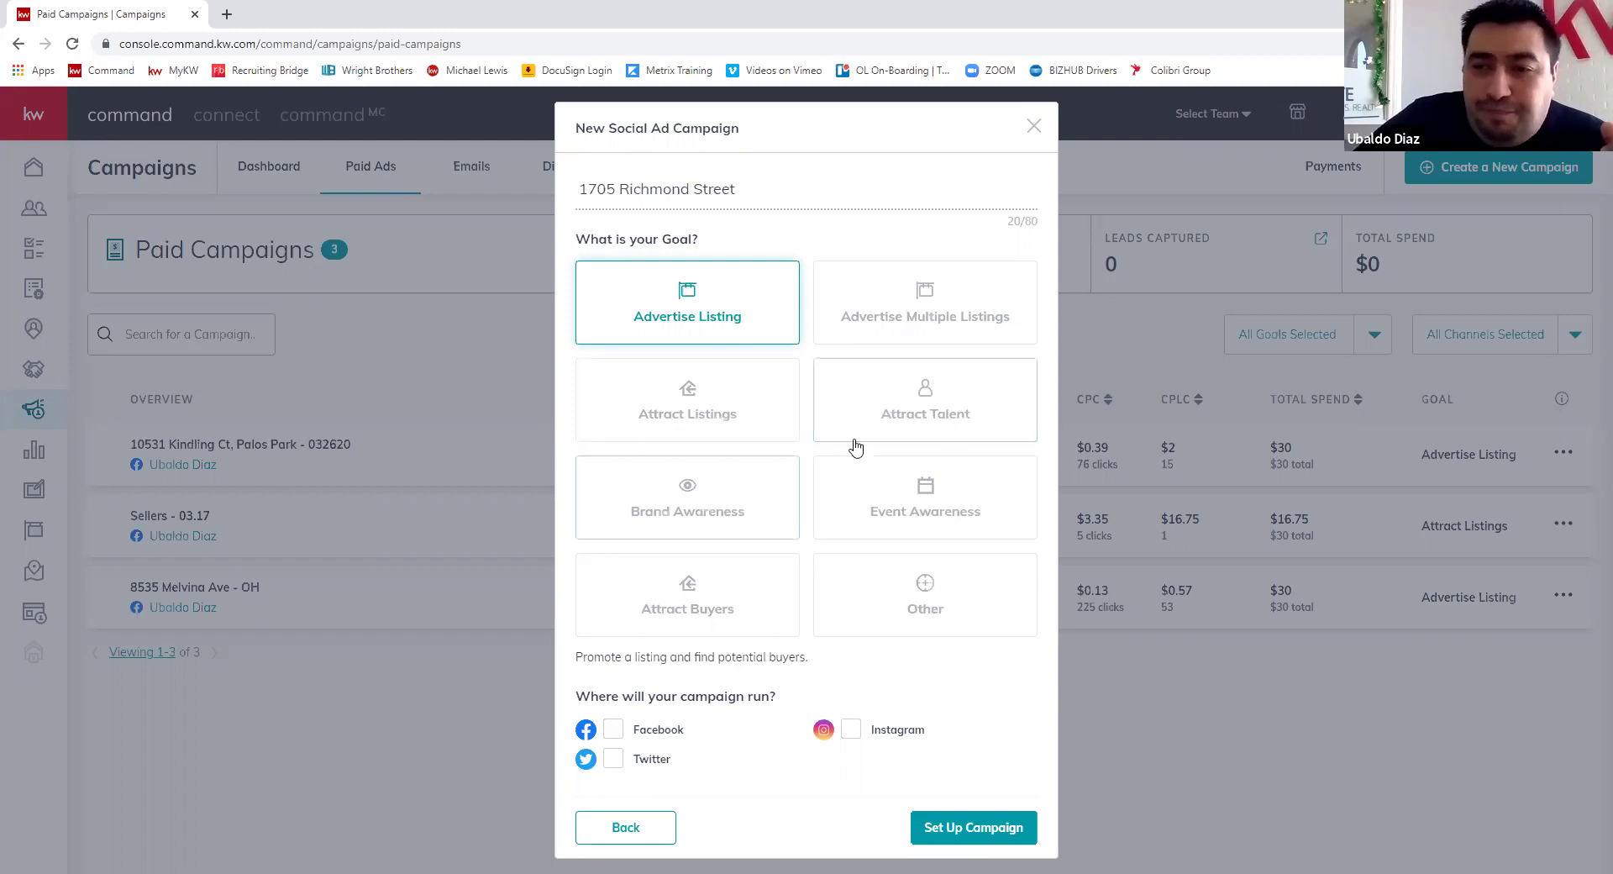
# - Select Facebook and Instagram as platforms and complete the campaign setup
pyautogui.click(611, 730)
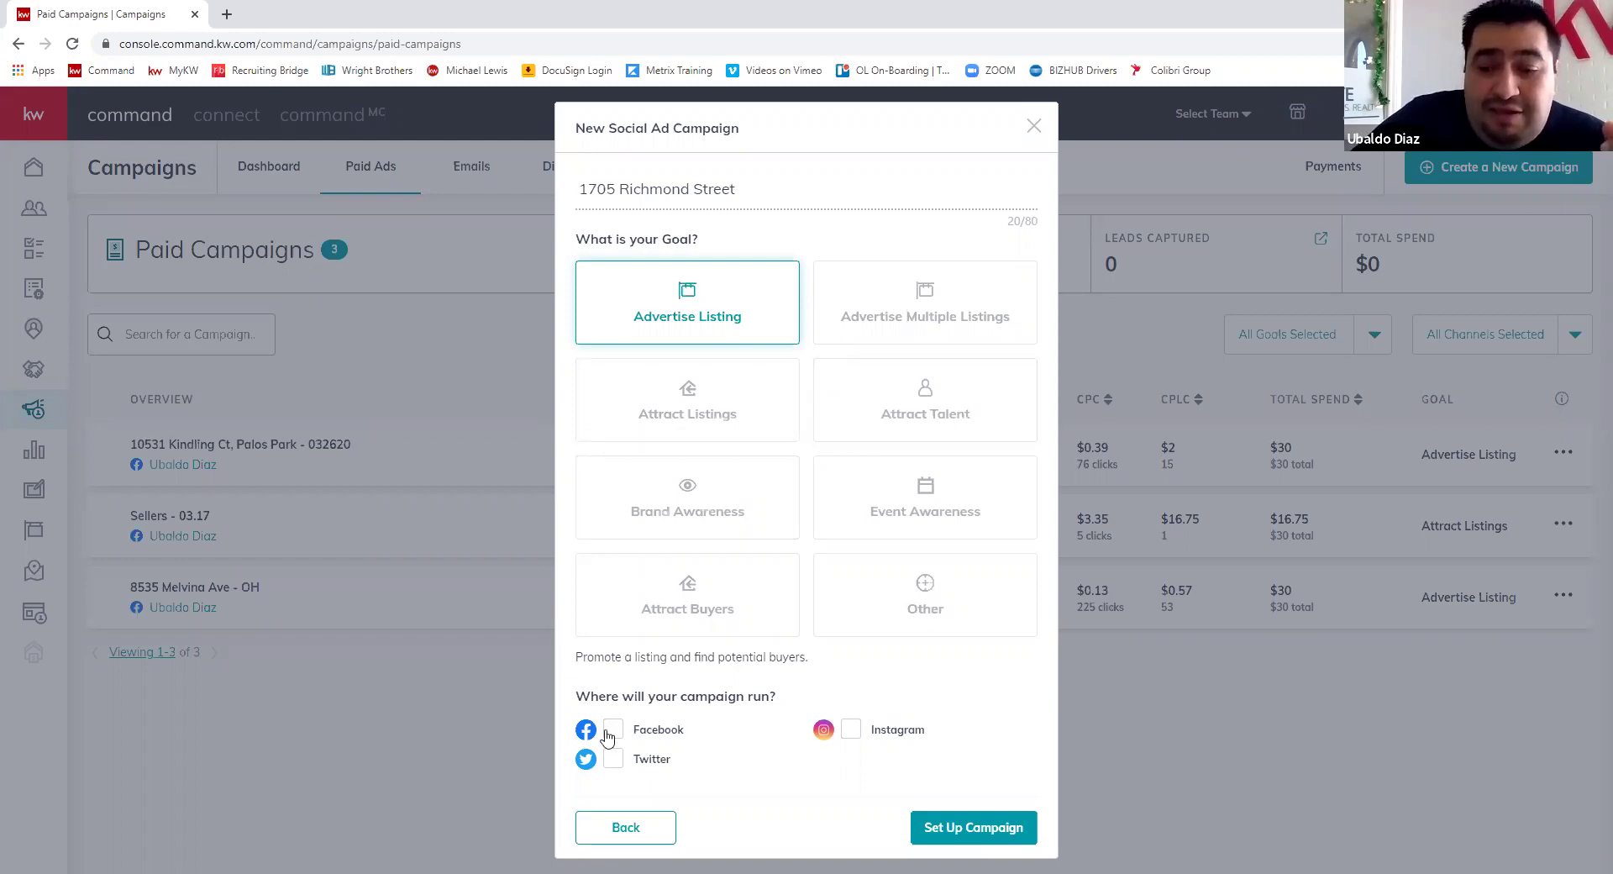
pyautogui.click(860, 739)
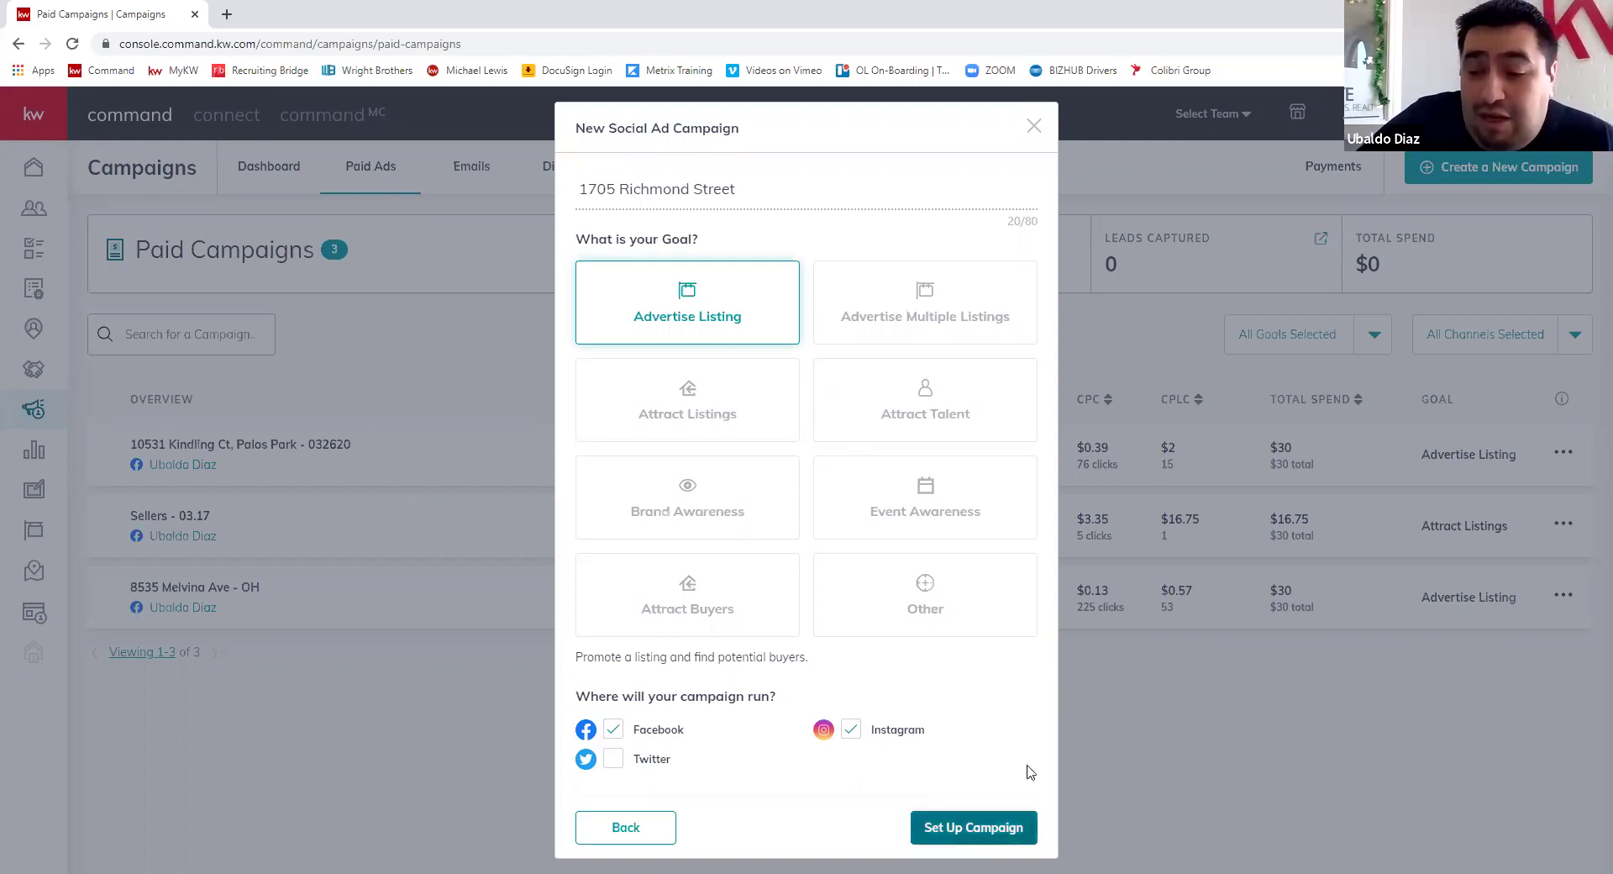
pyautogui.click(1147, 626)
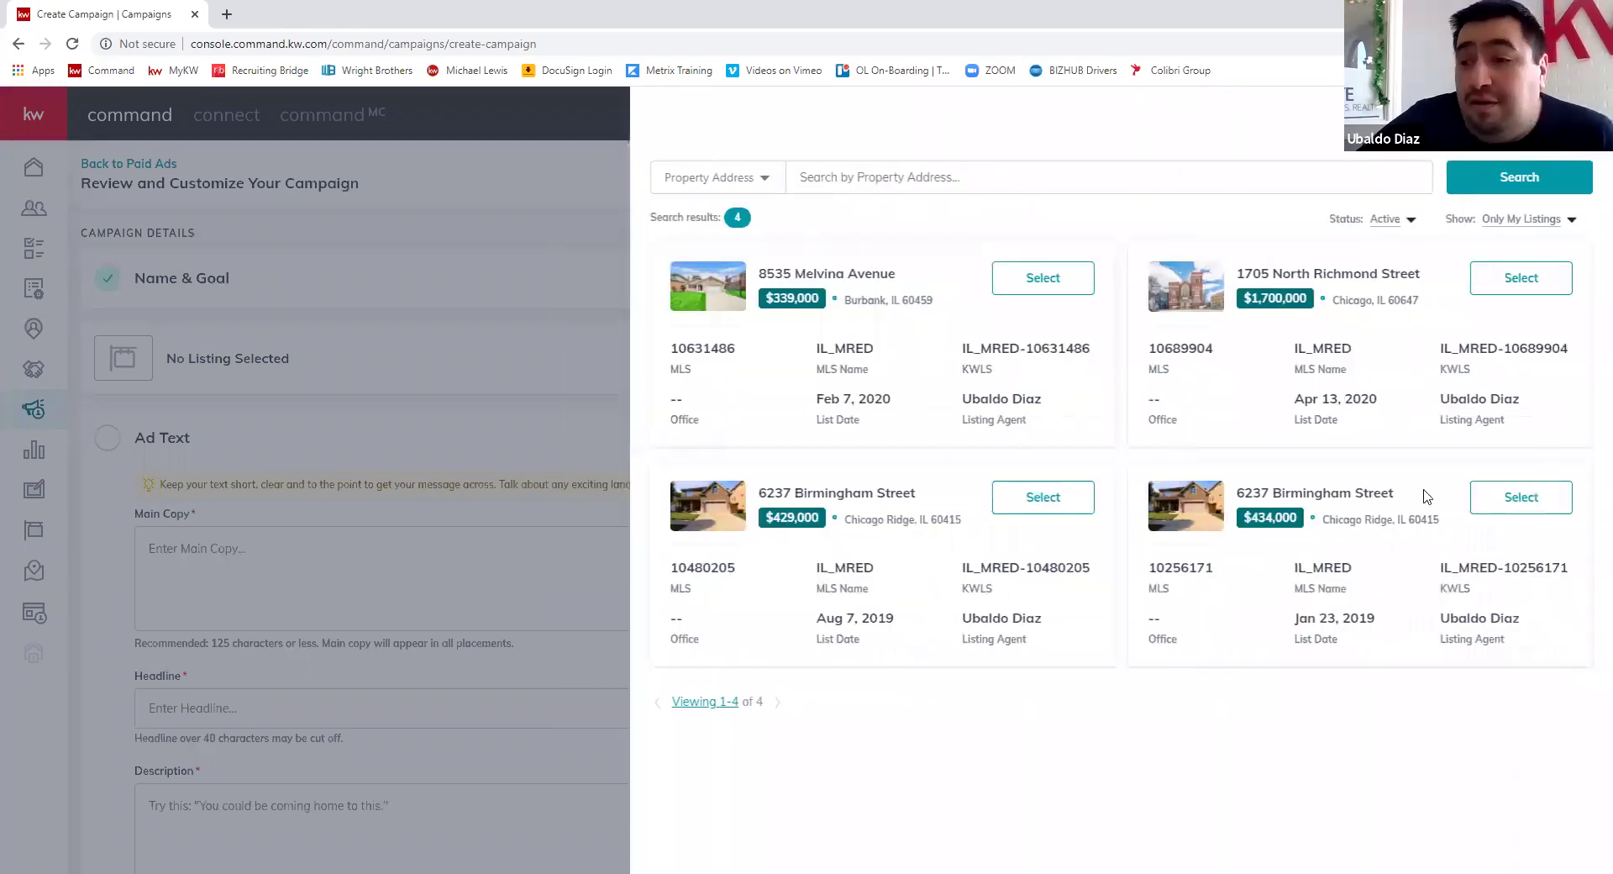
pyautogui.click(1530, 286)
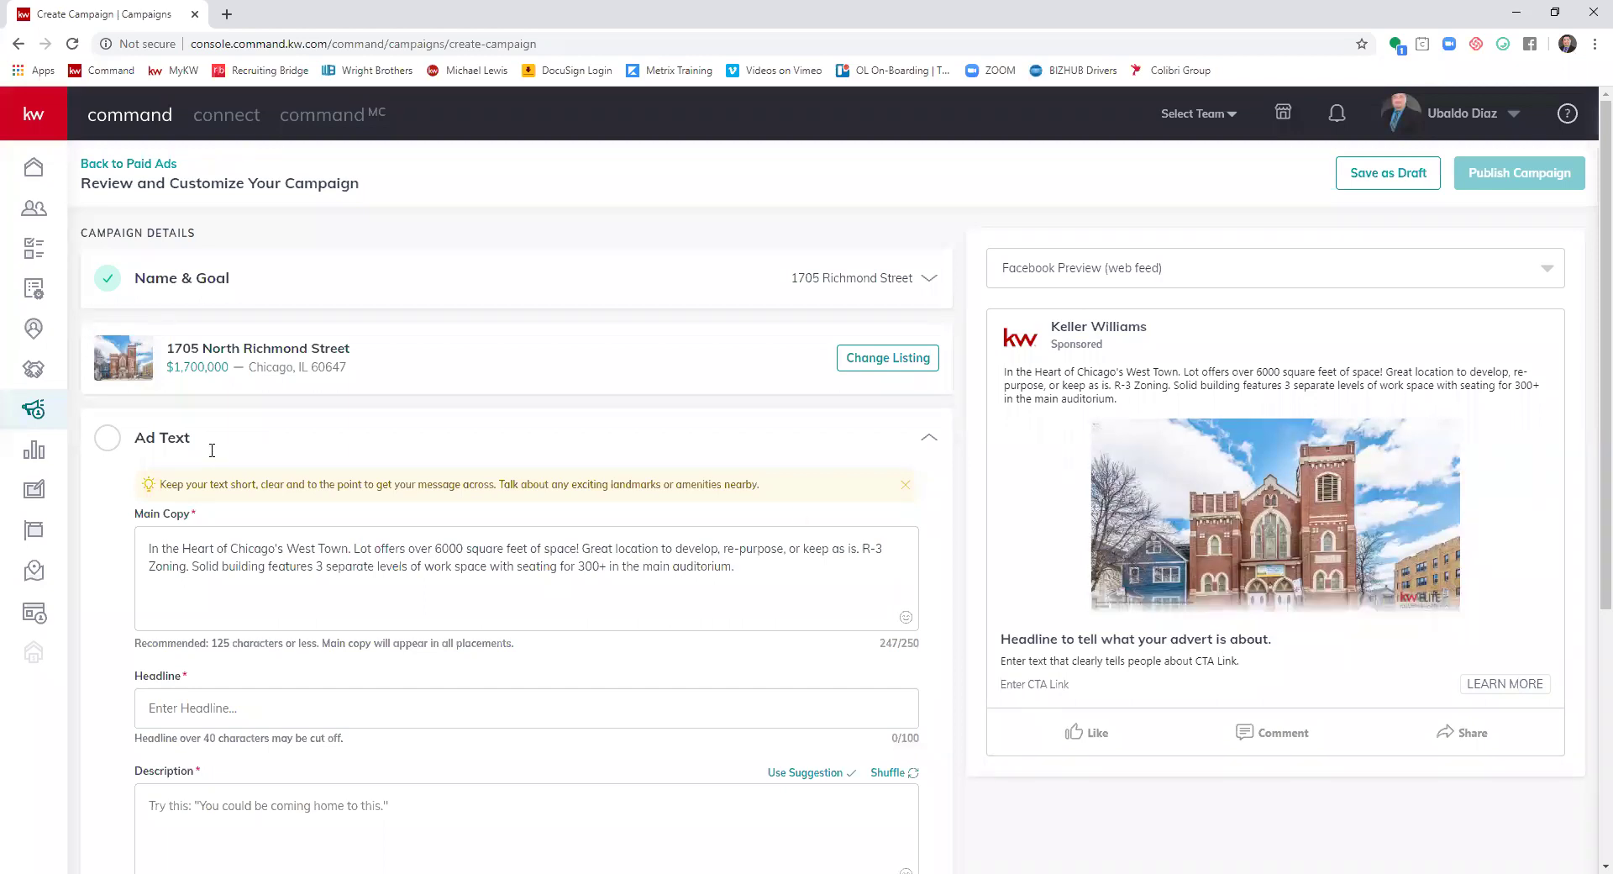
pyautogui.scroll(-1, 830, 499)
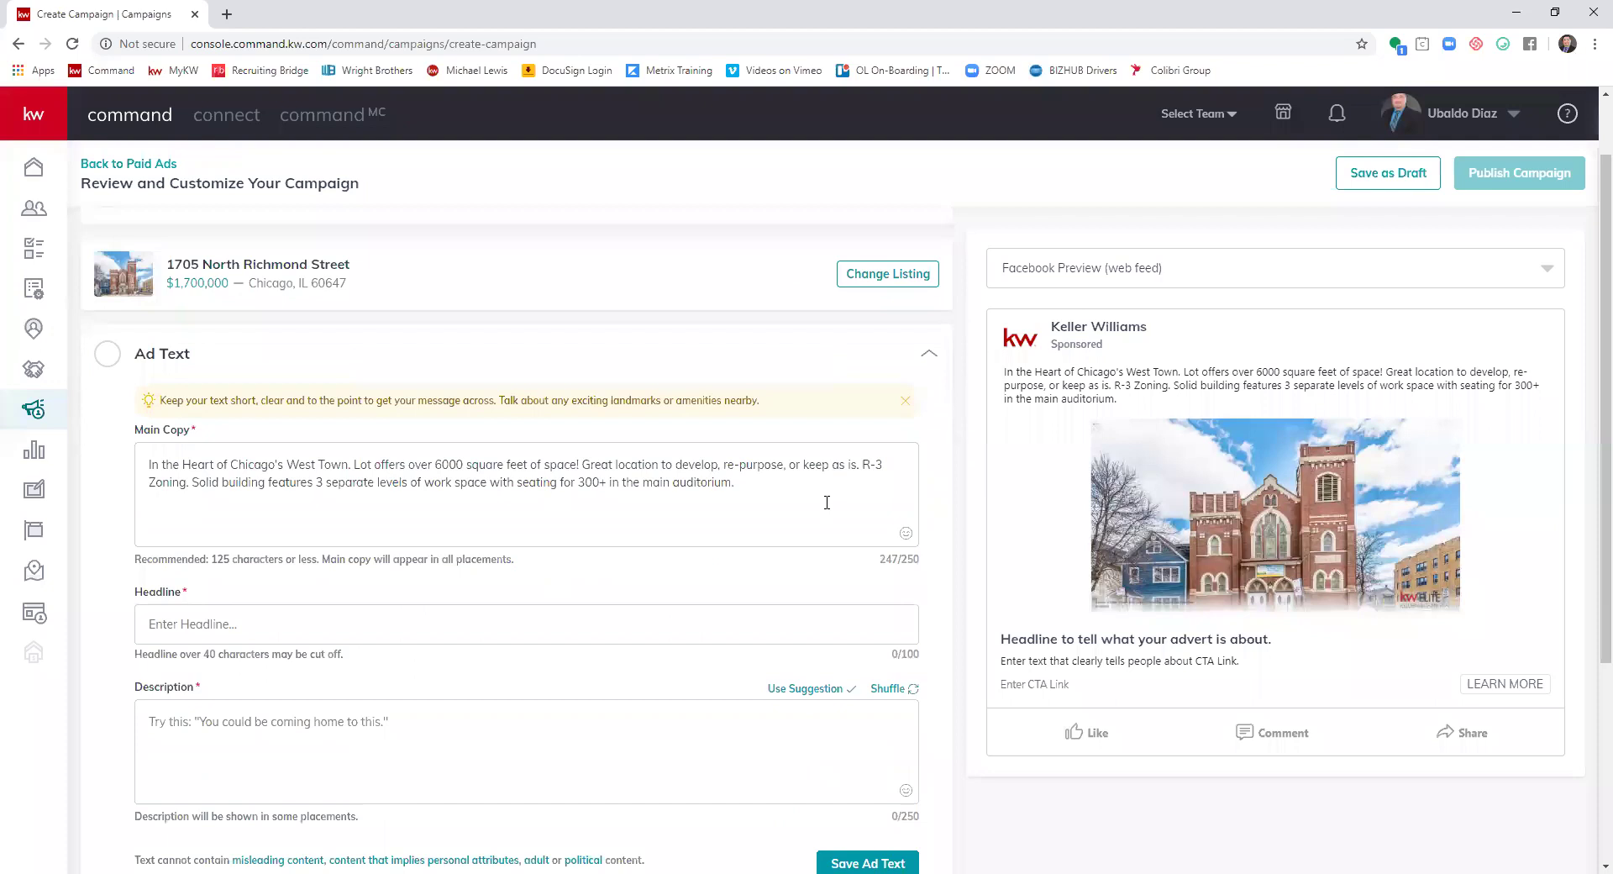
pyautogui.scroll(1, 832, 501)
pyautogui.scroll(1, 835, 504)
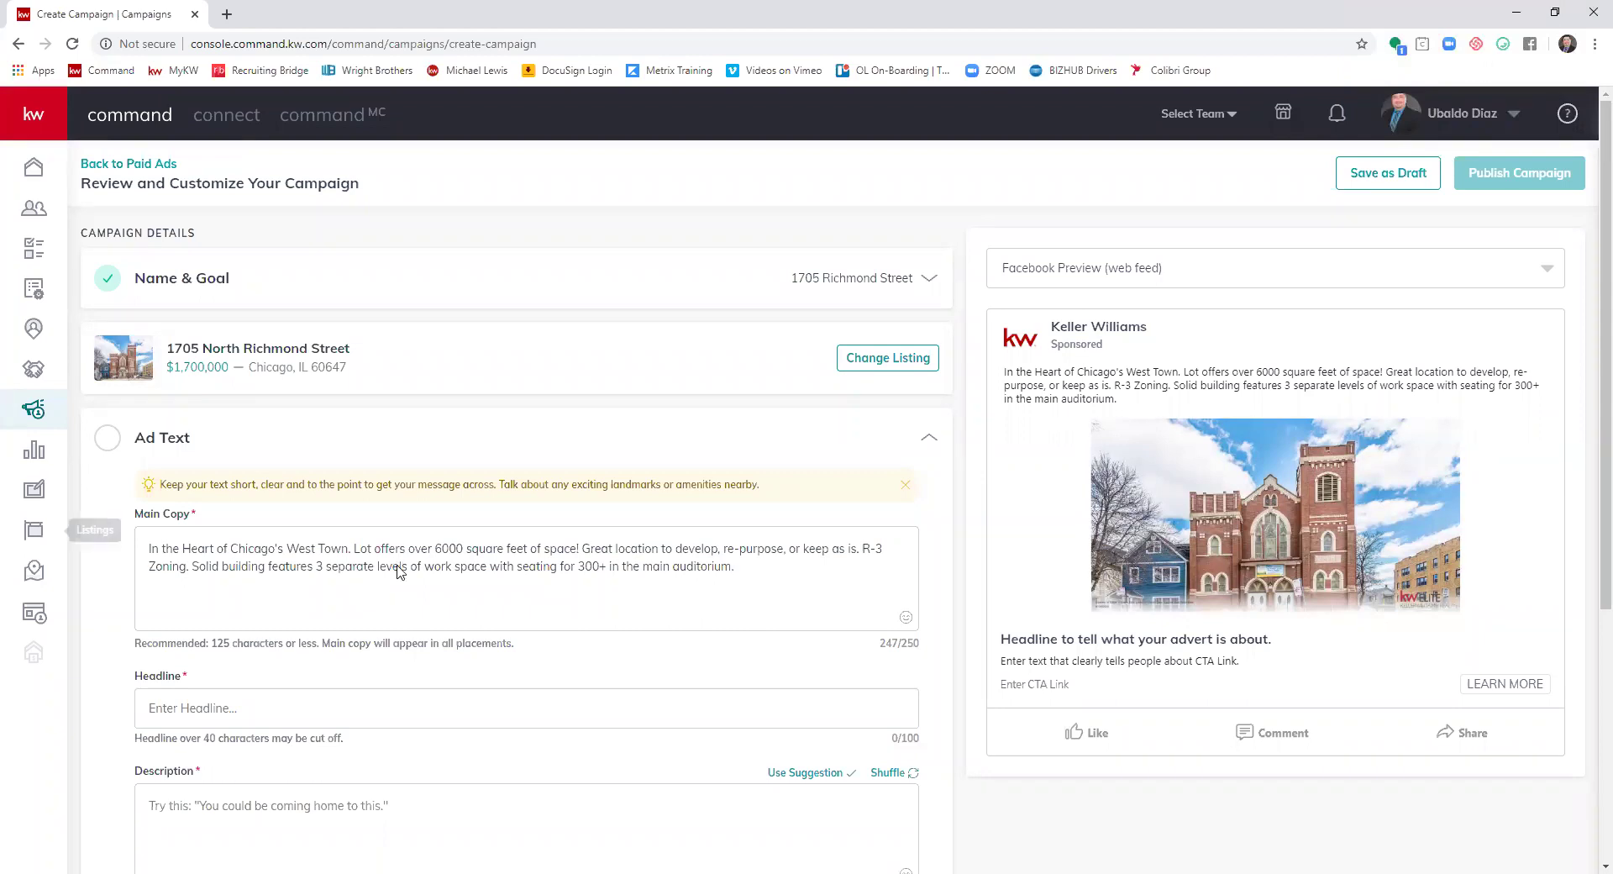
pyautogui.scroll(-1, 235, 465)
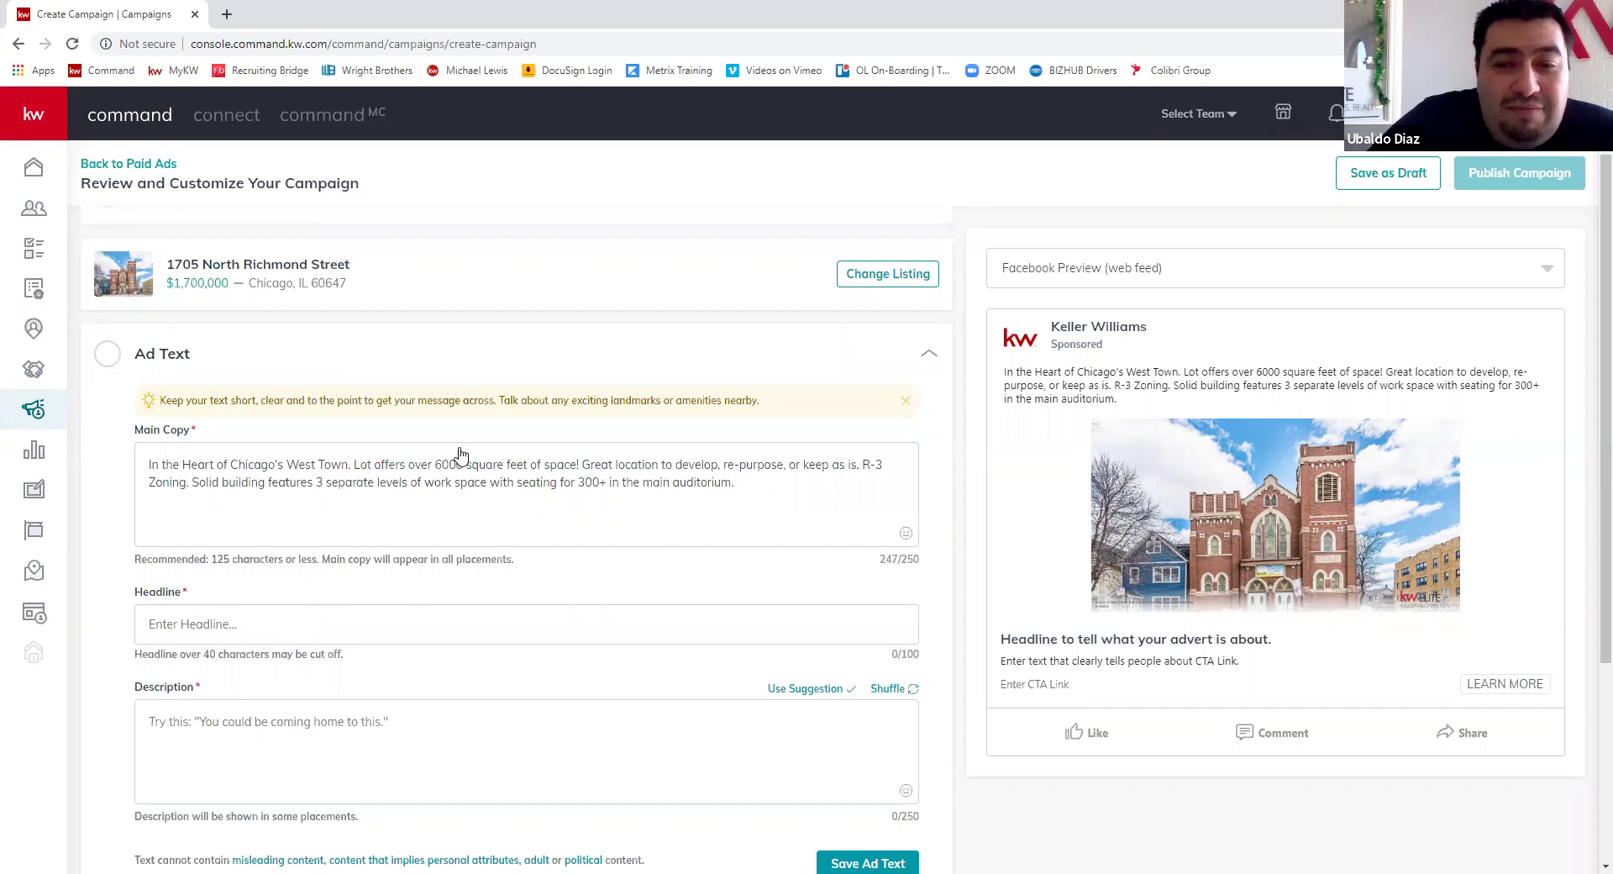
# - Try saving the ad text and inspect the main copy in the Facebook preview
pyautogui.click(437, 437)
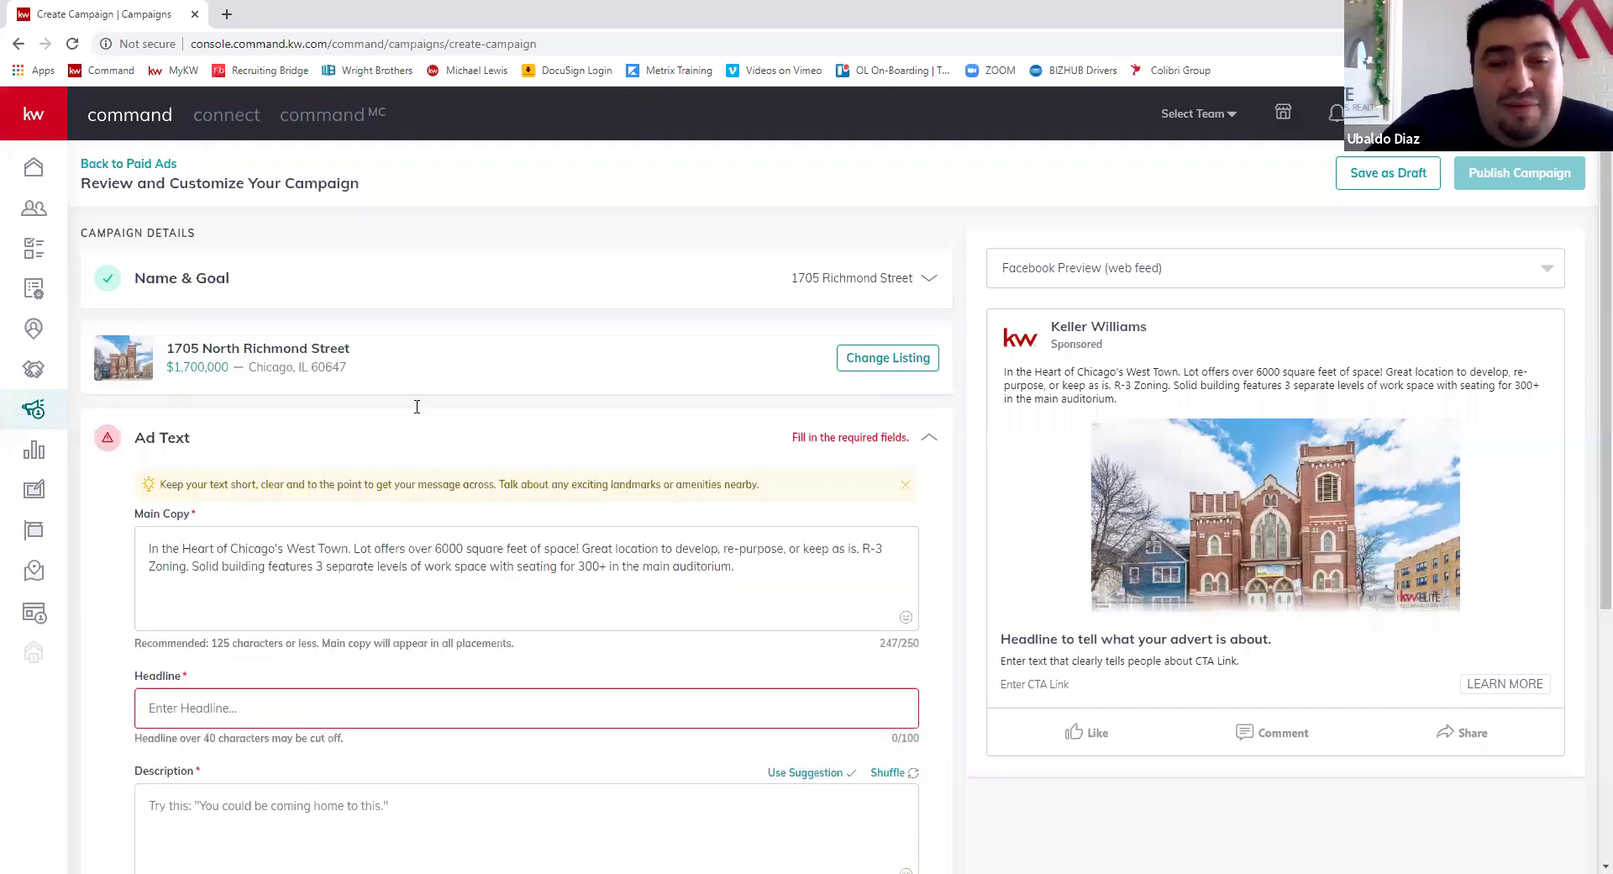
pyautogui.scroll(-2, 416, 407)
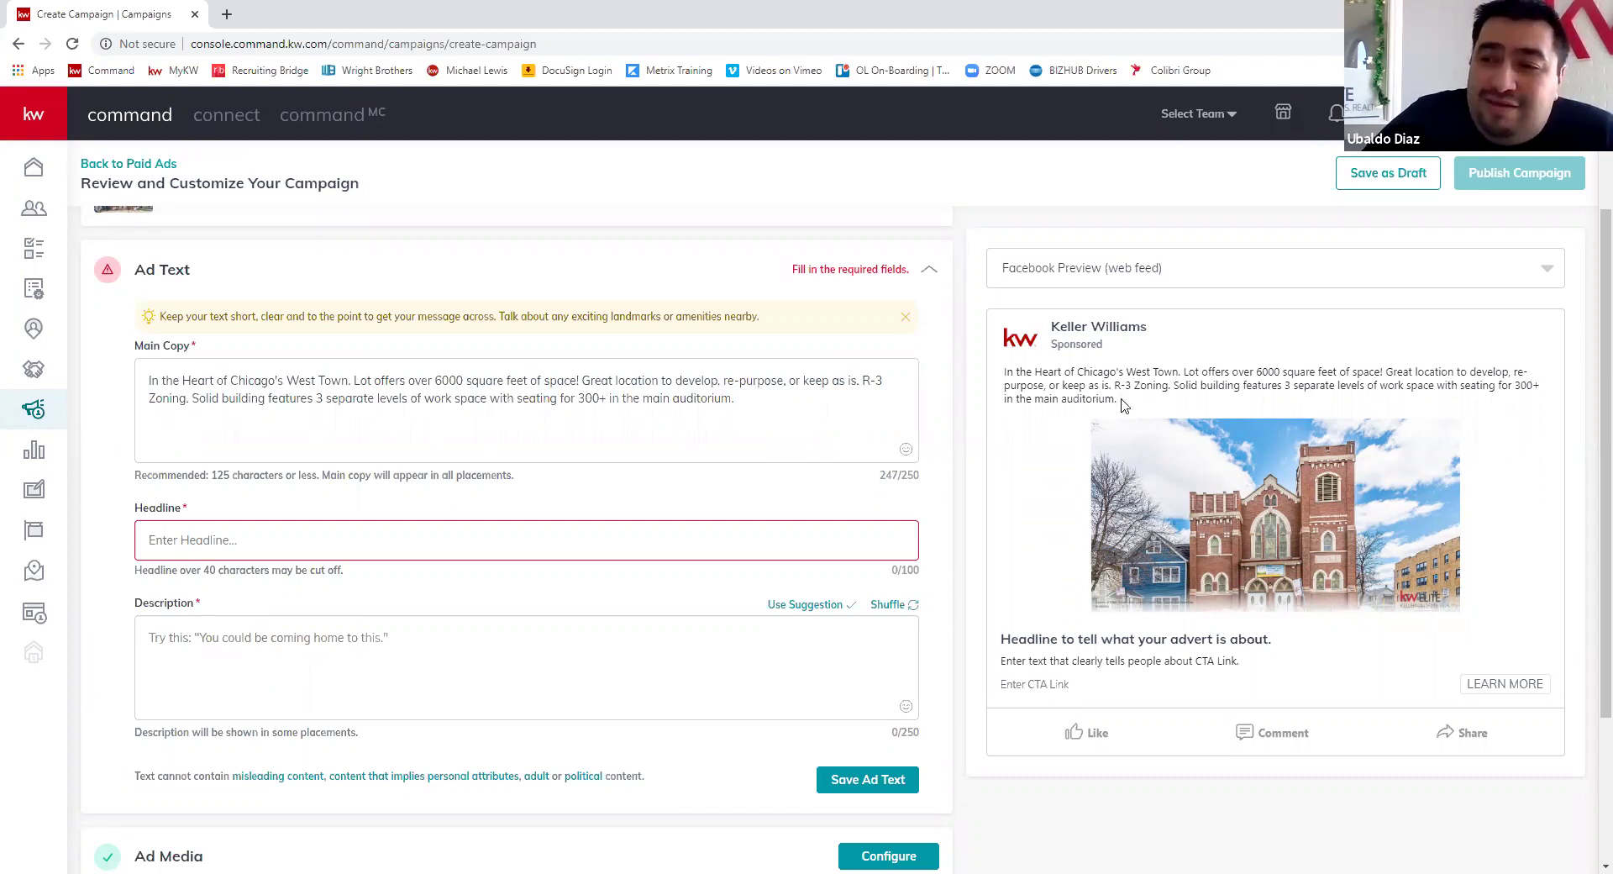
pyautogui.moveTo(1117, 401); pyautogui.dragTo(1002, 382)
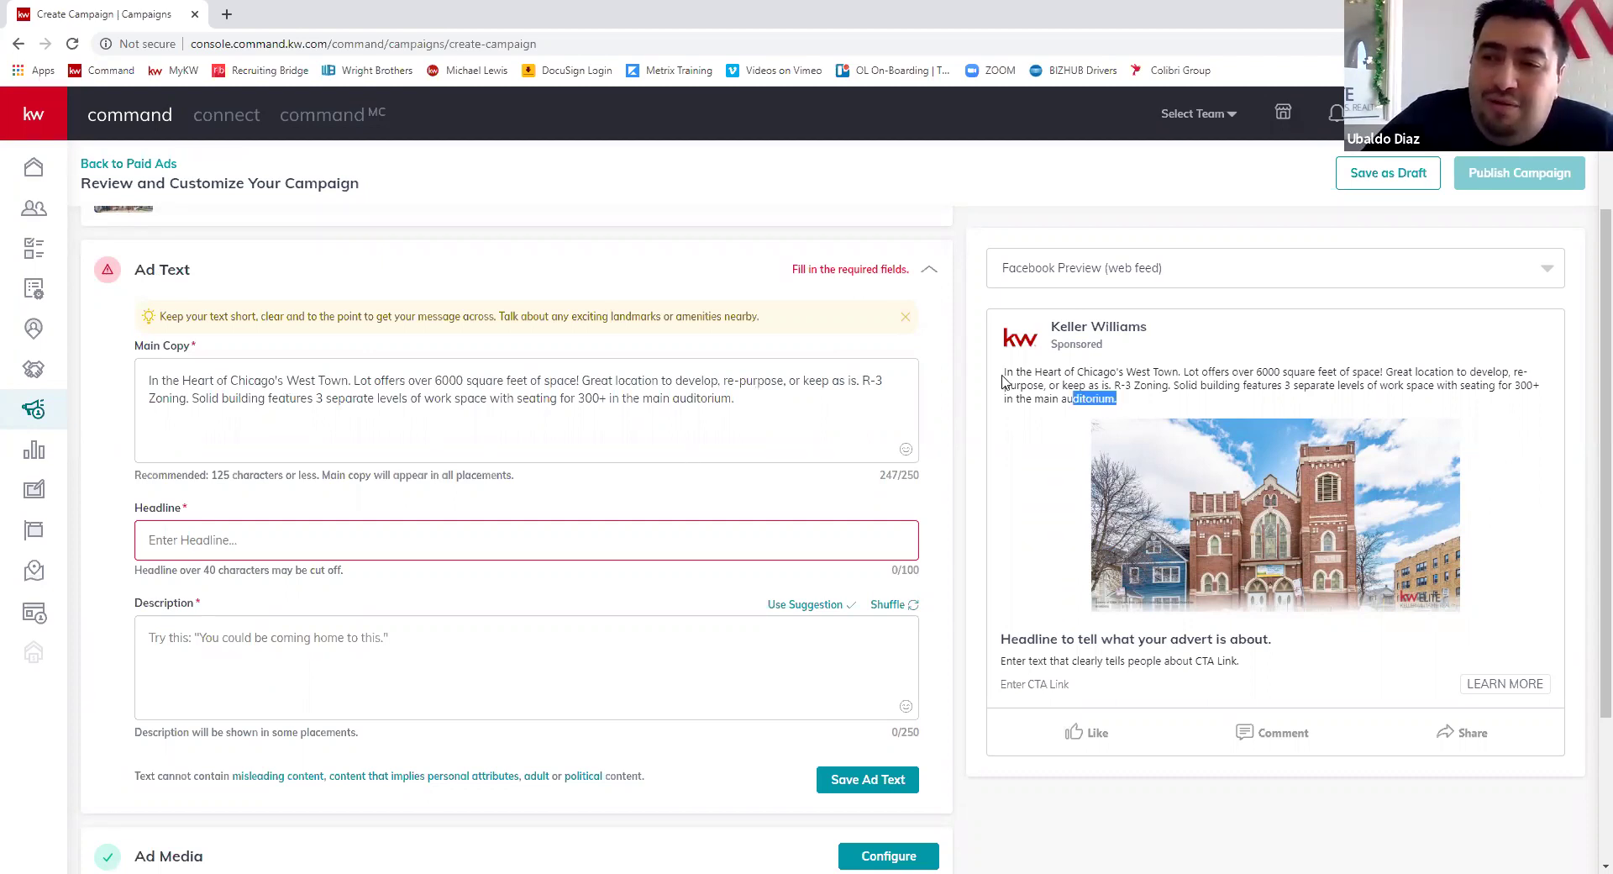
pyautogui.tripleClick(1136, 409)
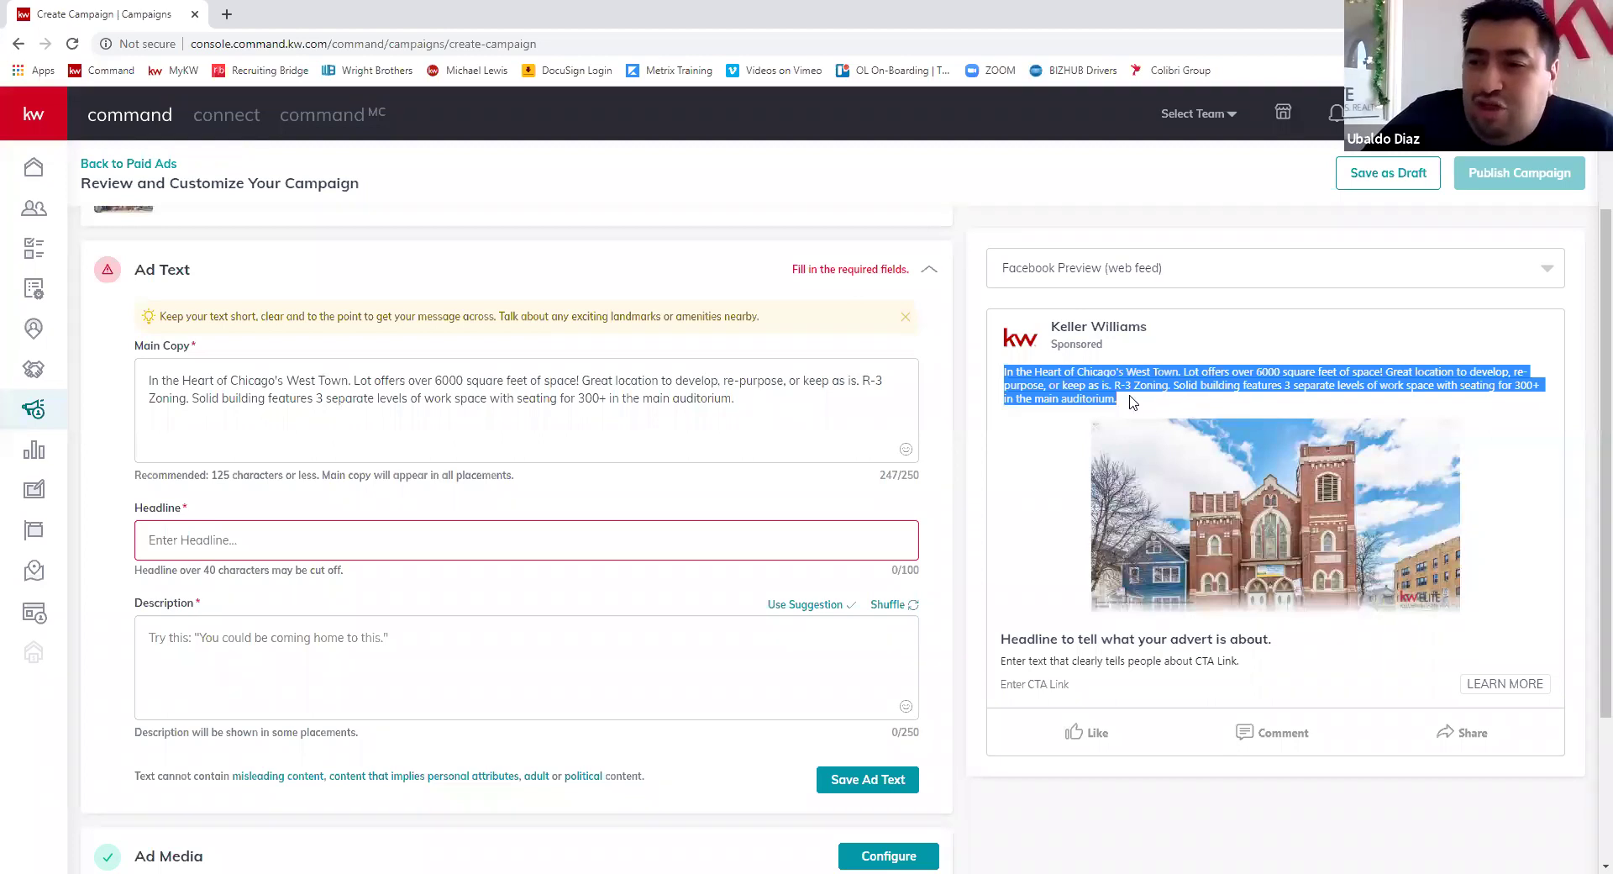
pyautogui.click(1090, 375)
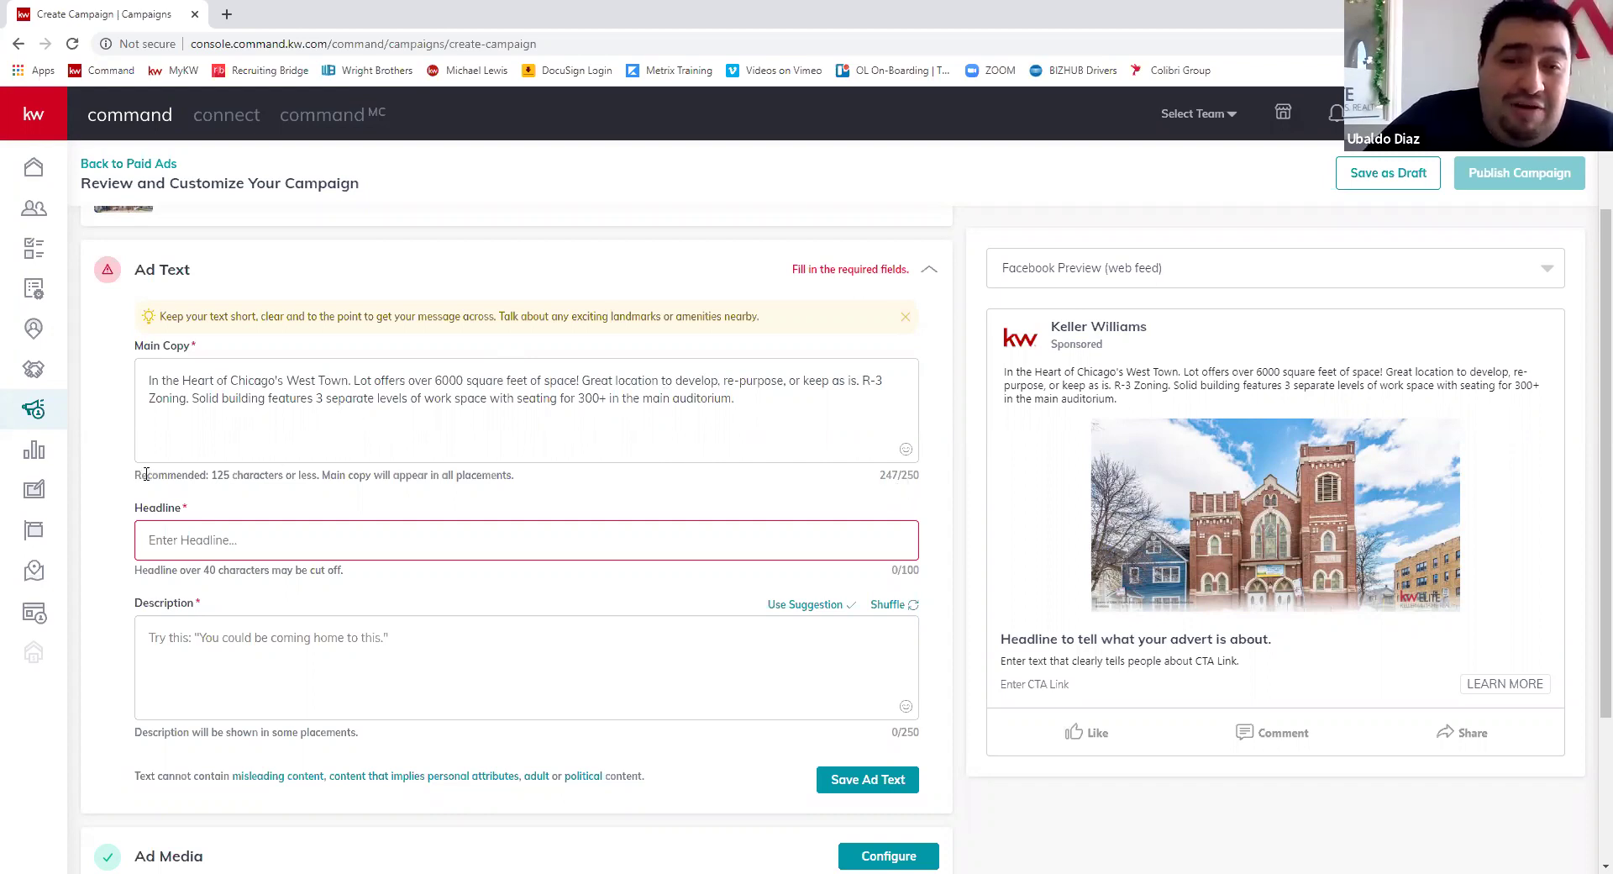
# - Delete the 'Solid building features…' sentence so the main copy ends at 'R-3 Zoning.'
pyautogui.moveTo(133, 475); pyautogui.dragTo(318, 476)
pyautogui.click(433, 449)
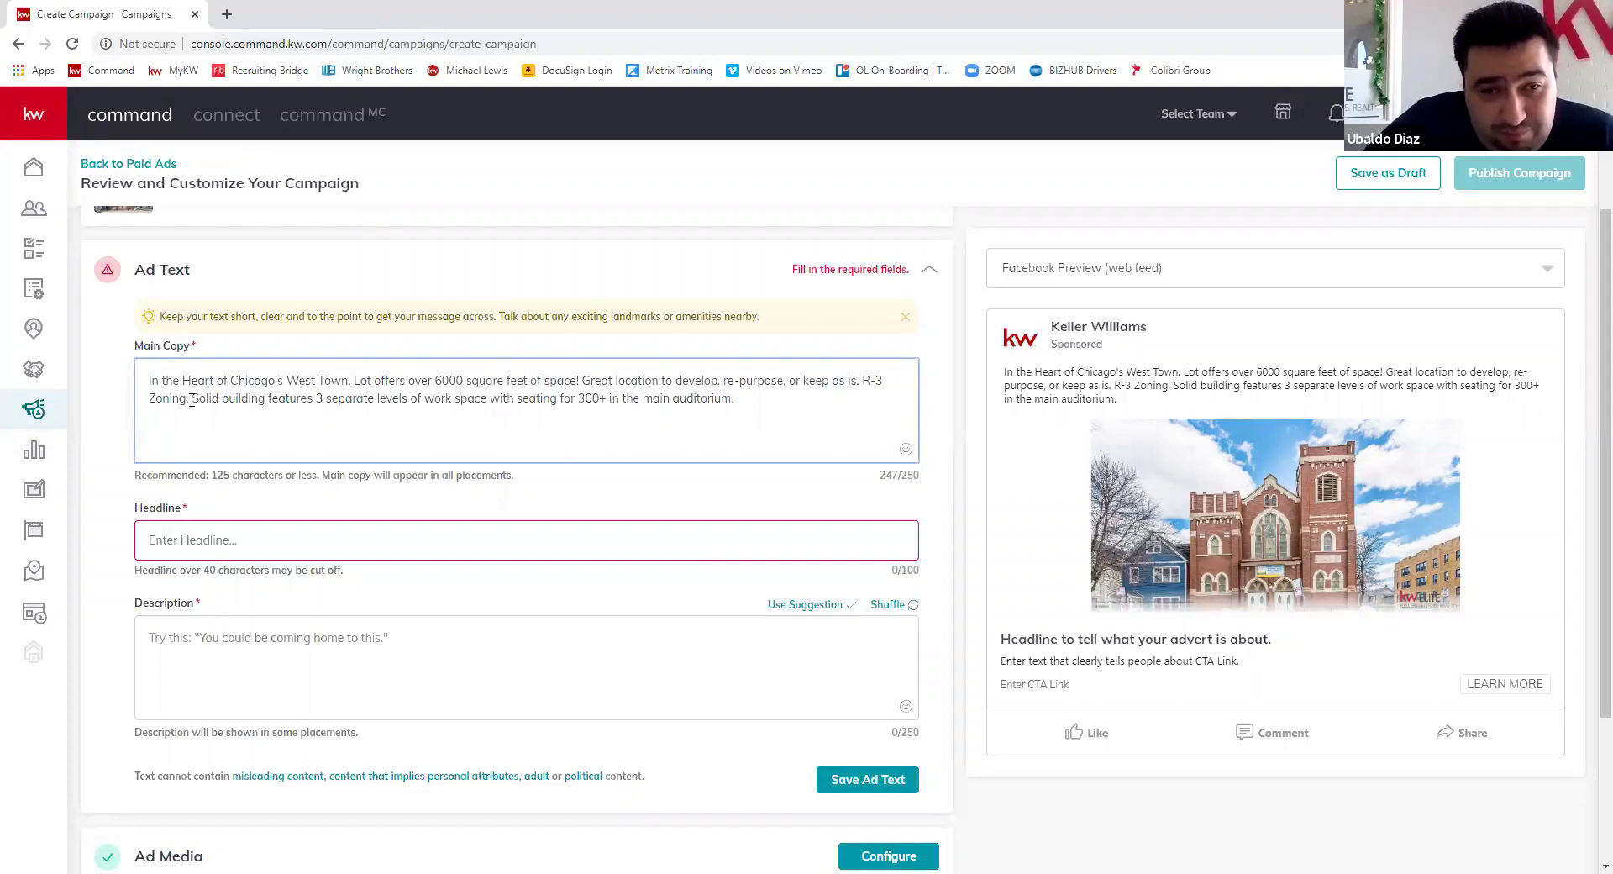
pyautogui.moveTo(192, 398); pyautogui.dragTo(738, 412)
pyautogui.press('BackSpace')
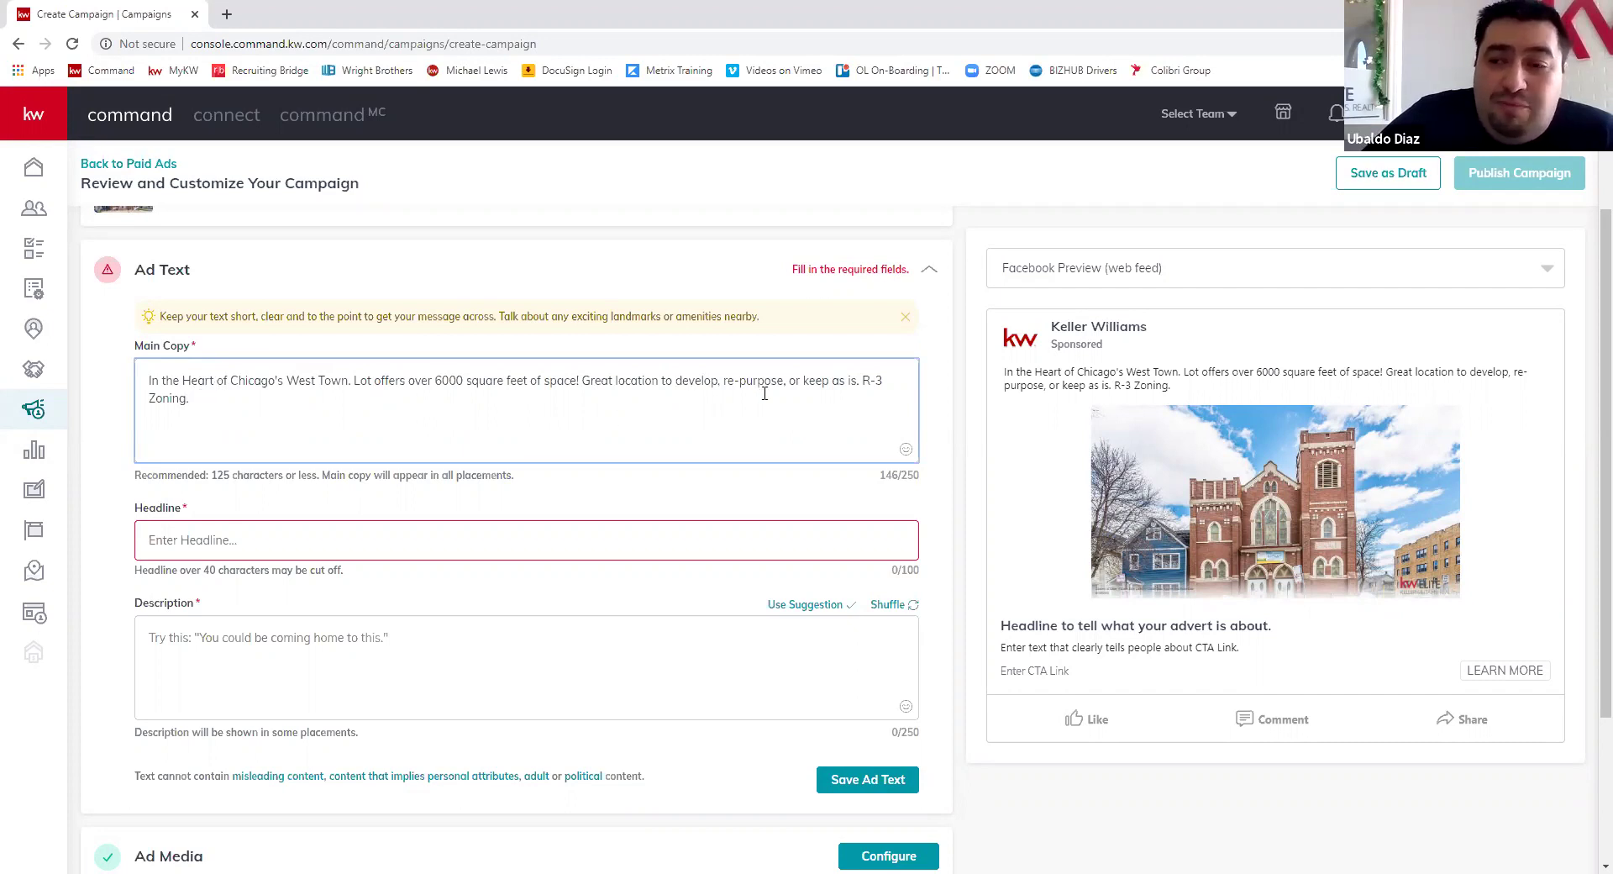
pyautogui.click(262, 551)
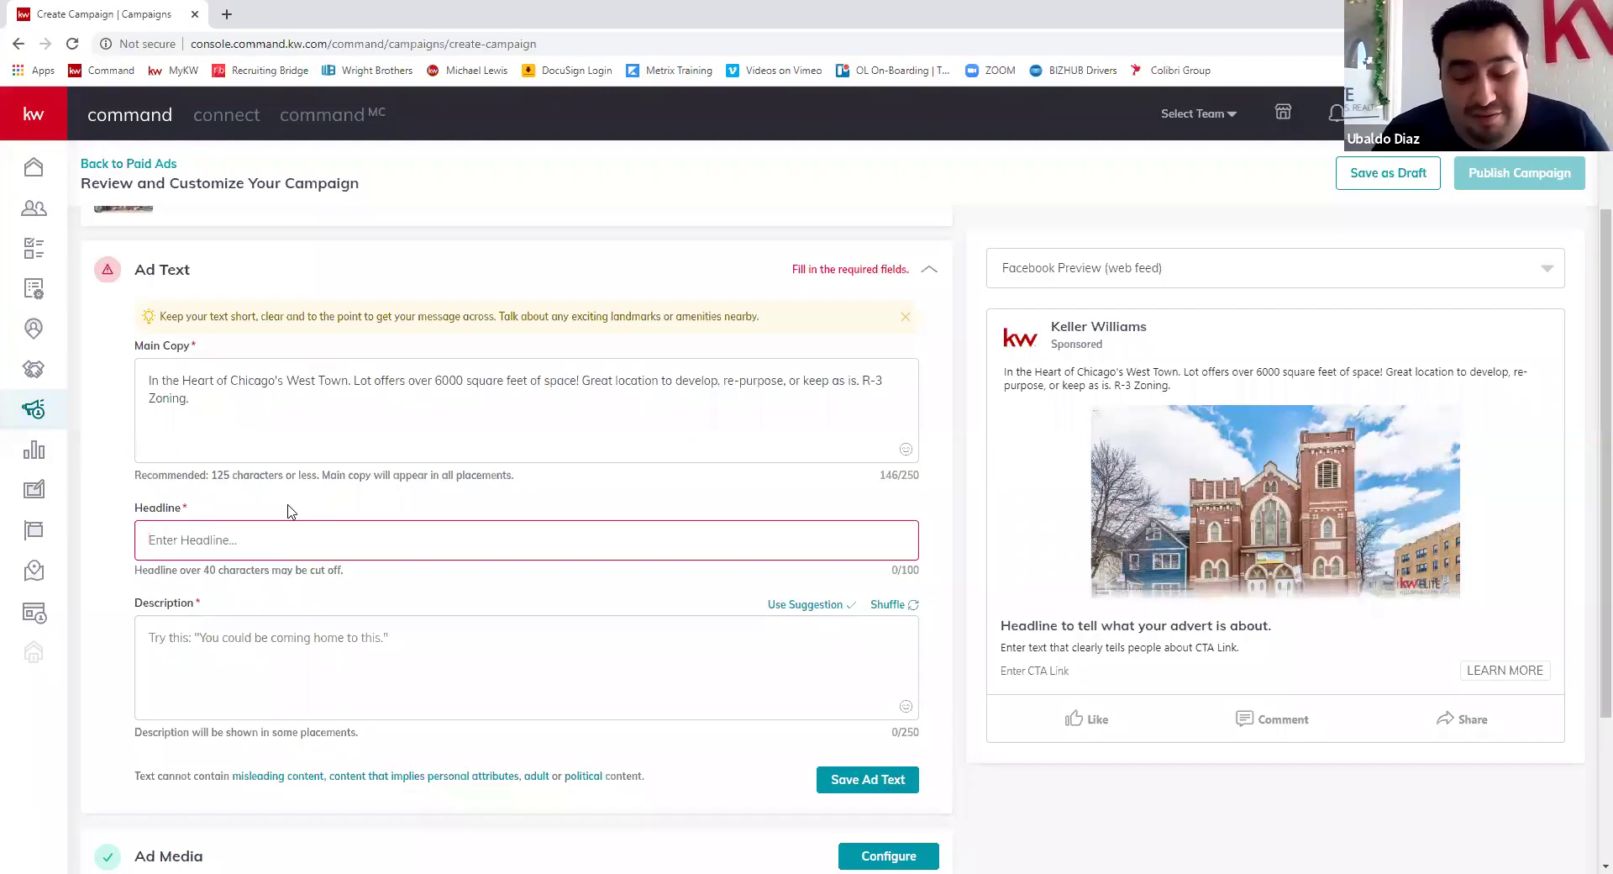
# - Complete the headline as 'Amazing West Town Investment Opportunity!' and append an eyes emoji
pyautogui.write('A')
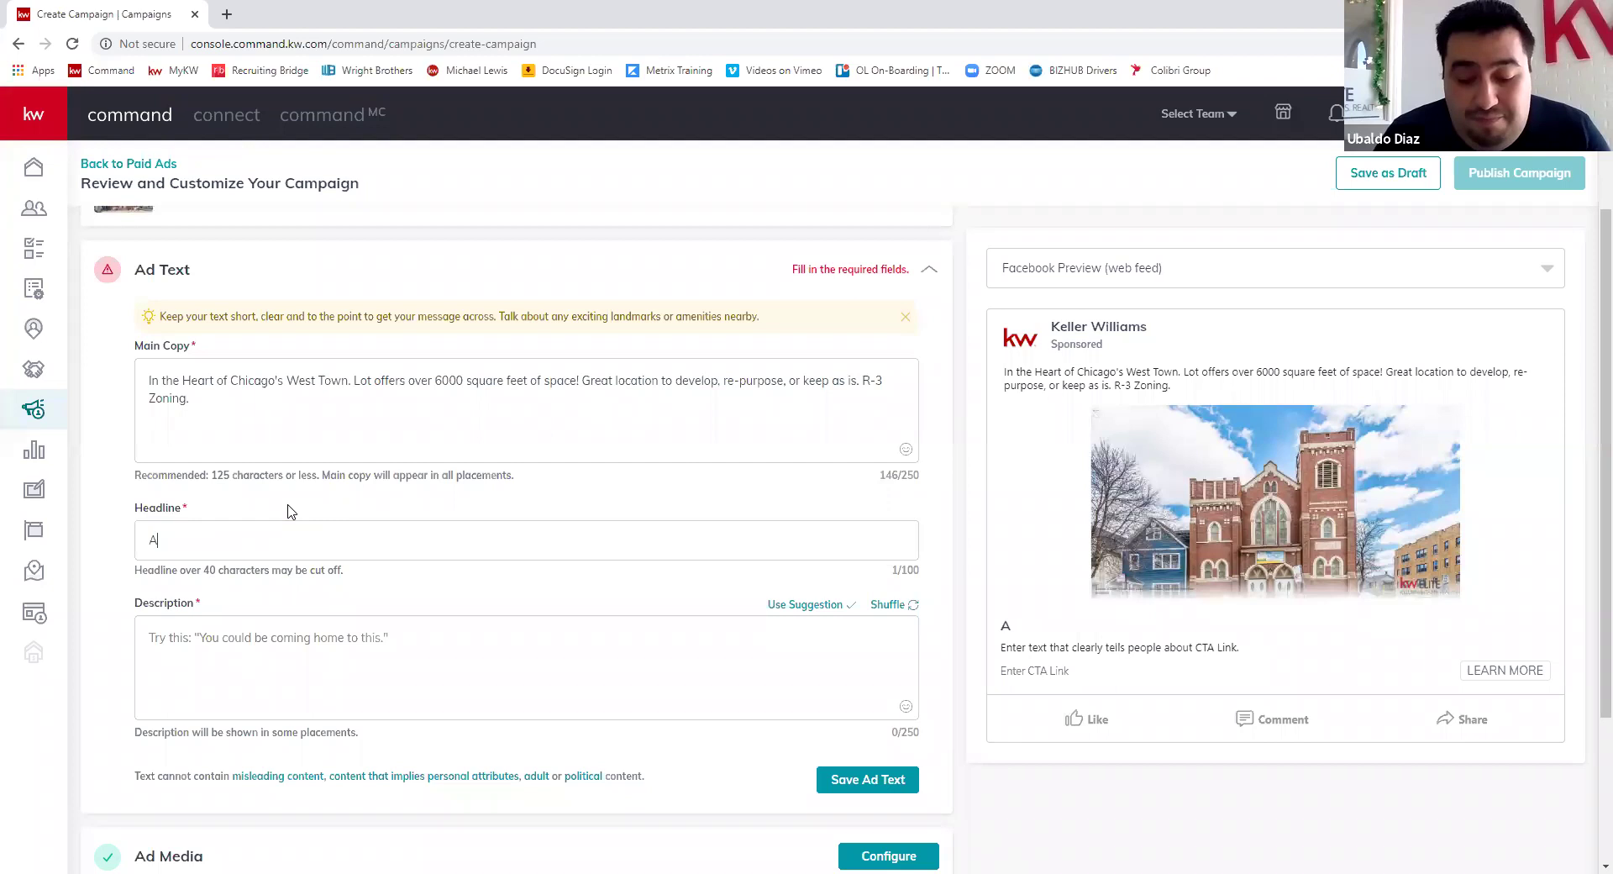
pyautogui.write('mazing West Town')
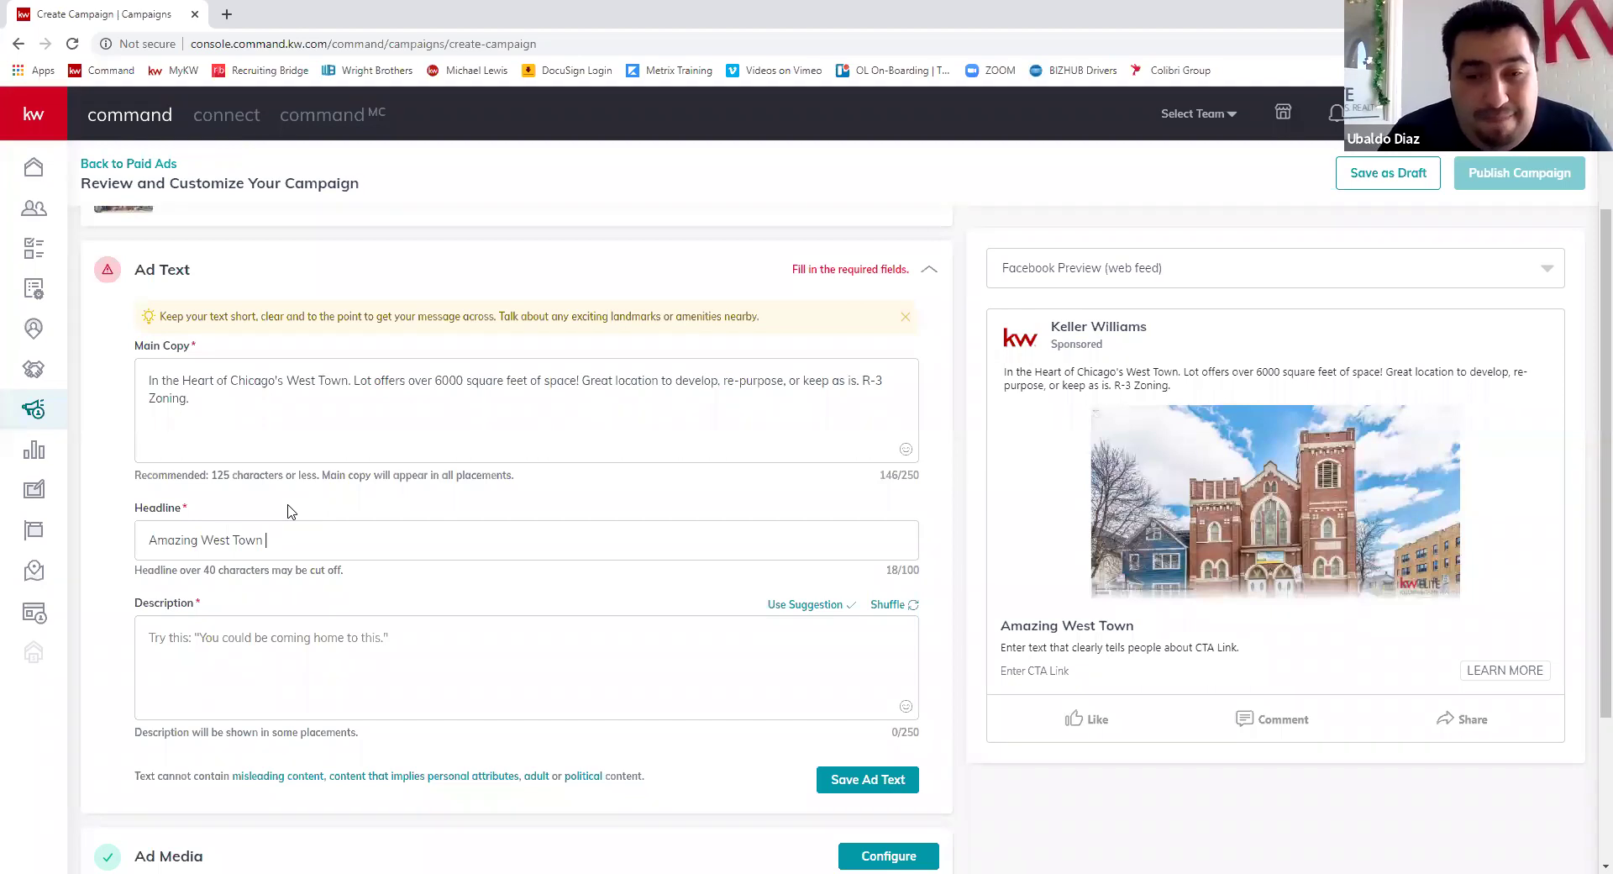
pyautogui.write(' Commercial')
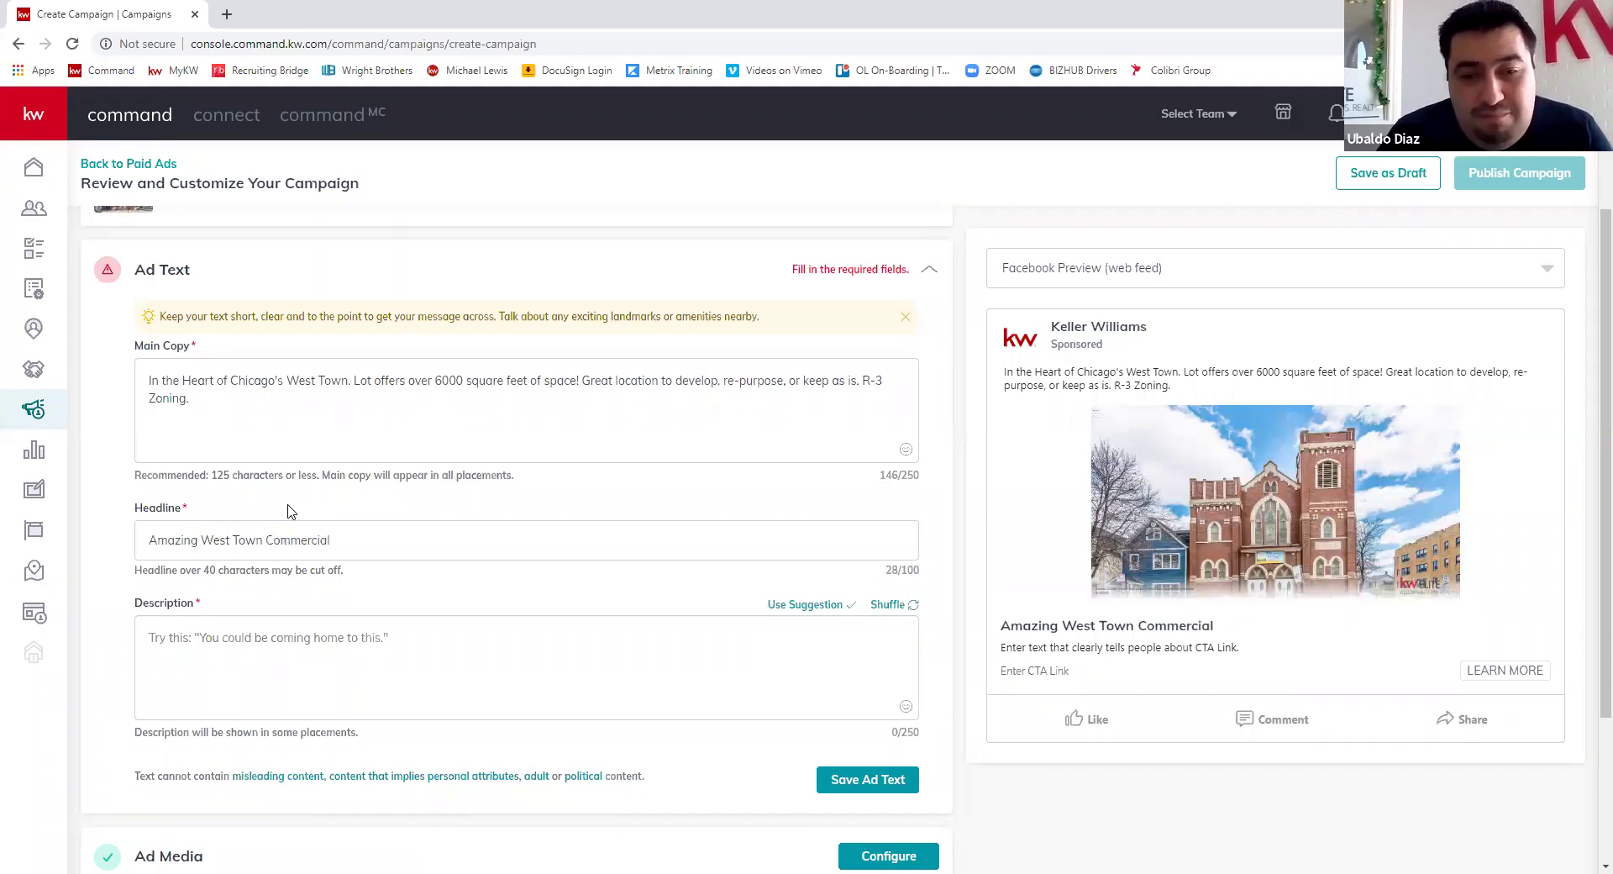
pyautogui.press('BackSpace')
pyautogui.press('BackSpace')
pyautogui.press('BackSpace')
pyautogui.press('BackSpace')
pyautogui.press('BackSpace')
pyautogui.press('BackSpace')
pyautogui.press('BackSpace')
pyautogui.press('BackSpace')
pyautogui.press('BackSpace')
pyautogui.press('BackSpace')
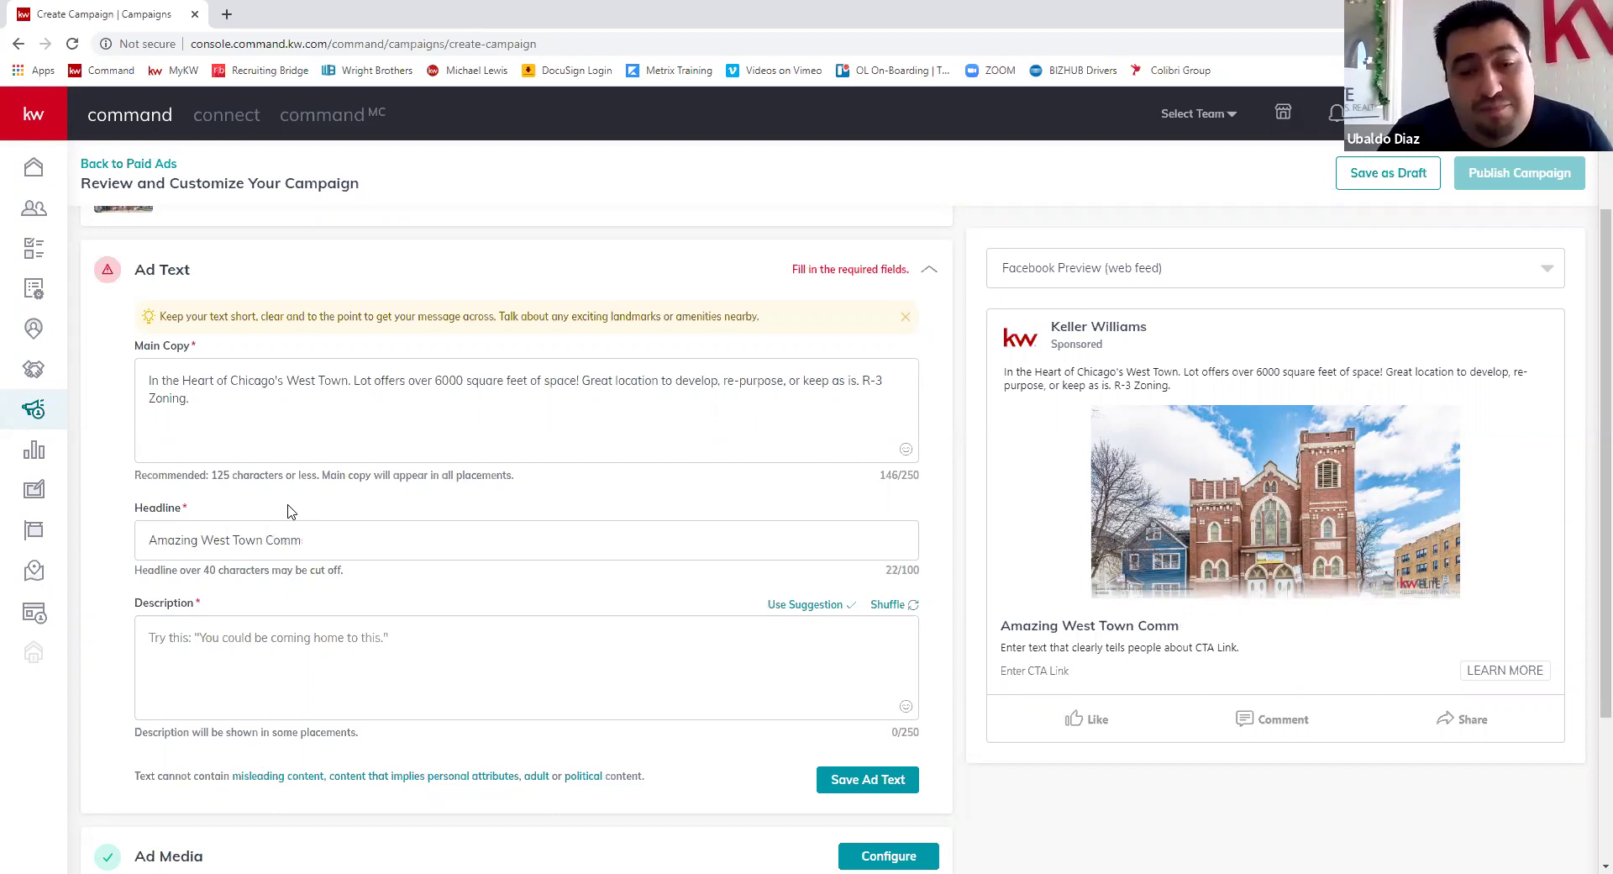
pyautogui.write('Inv')
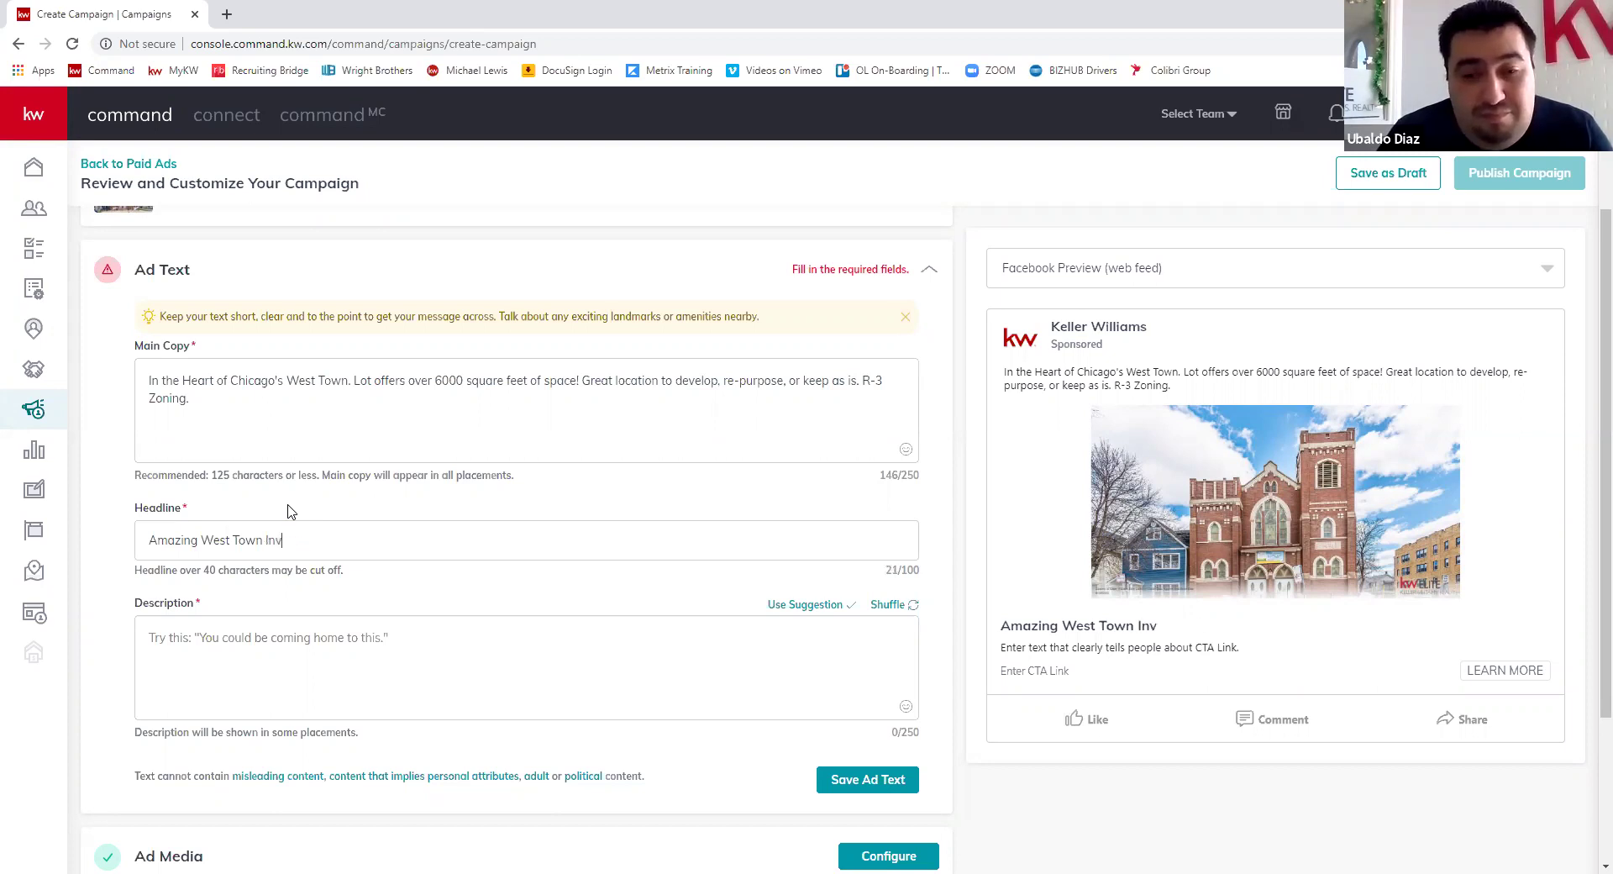
pyautogui.write('estment Oppo')
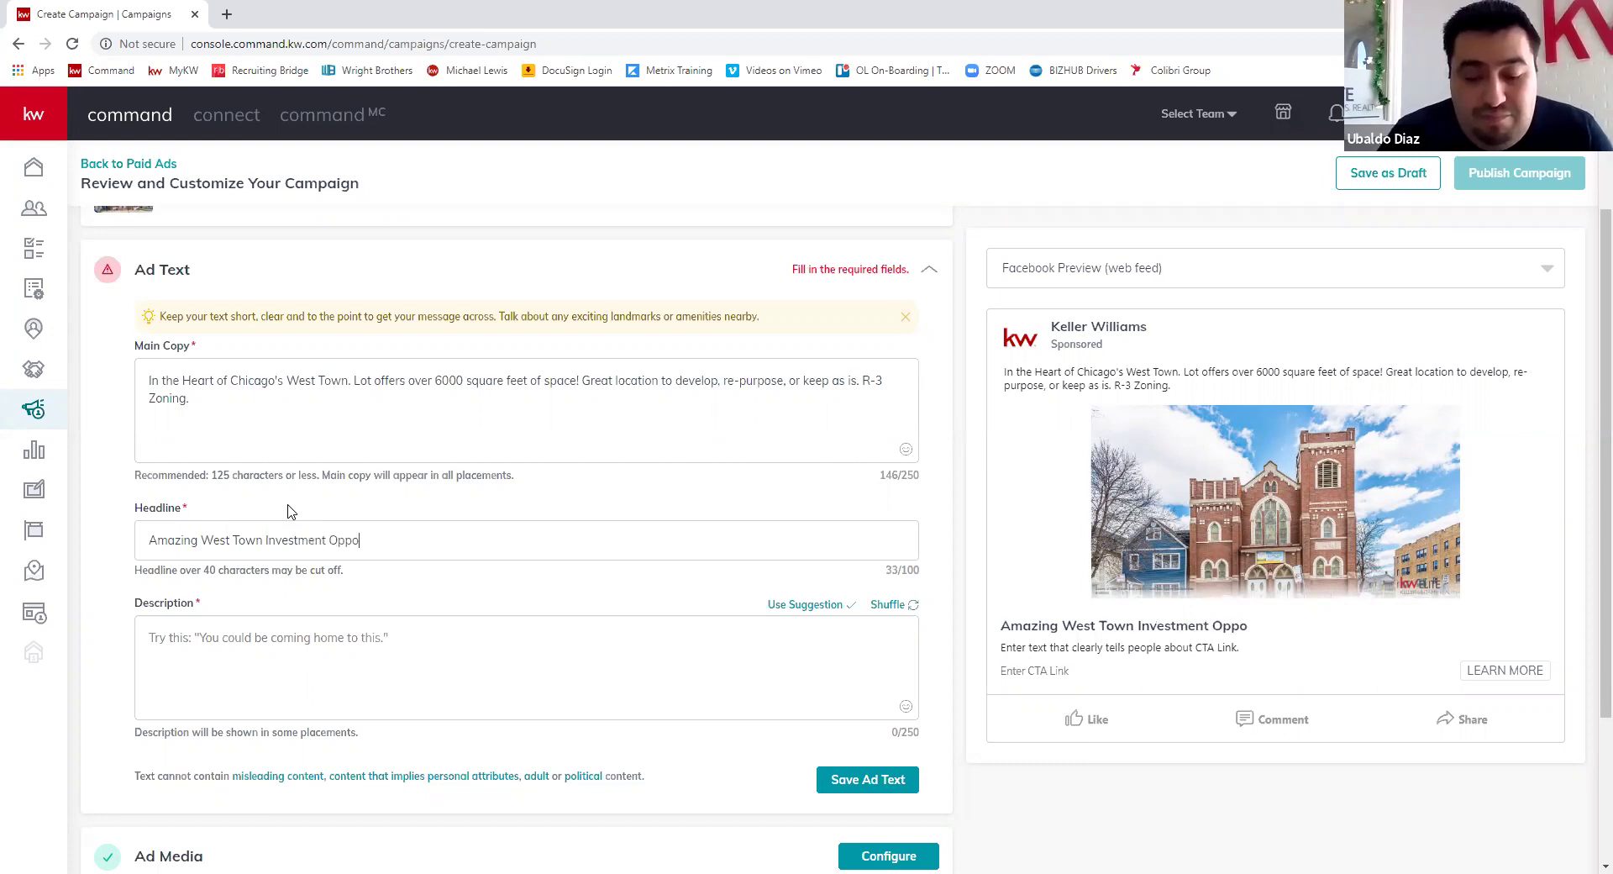
pyautogui.write('rtunity !')
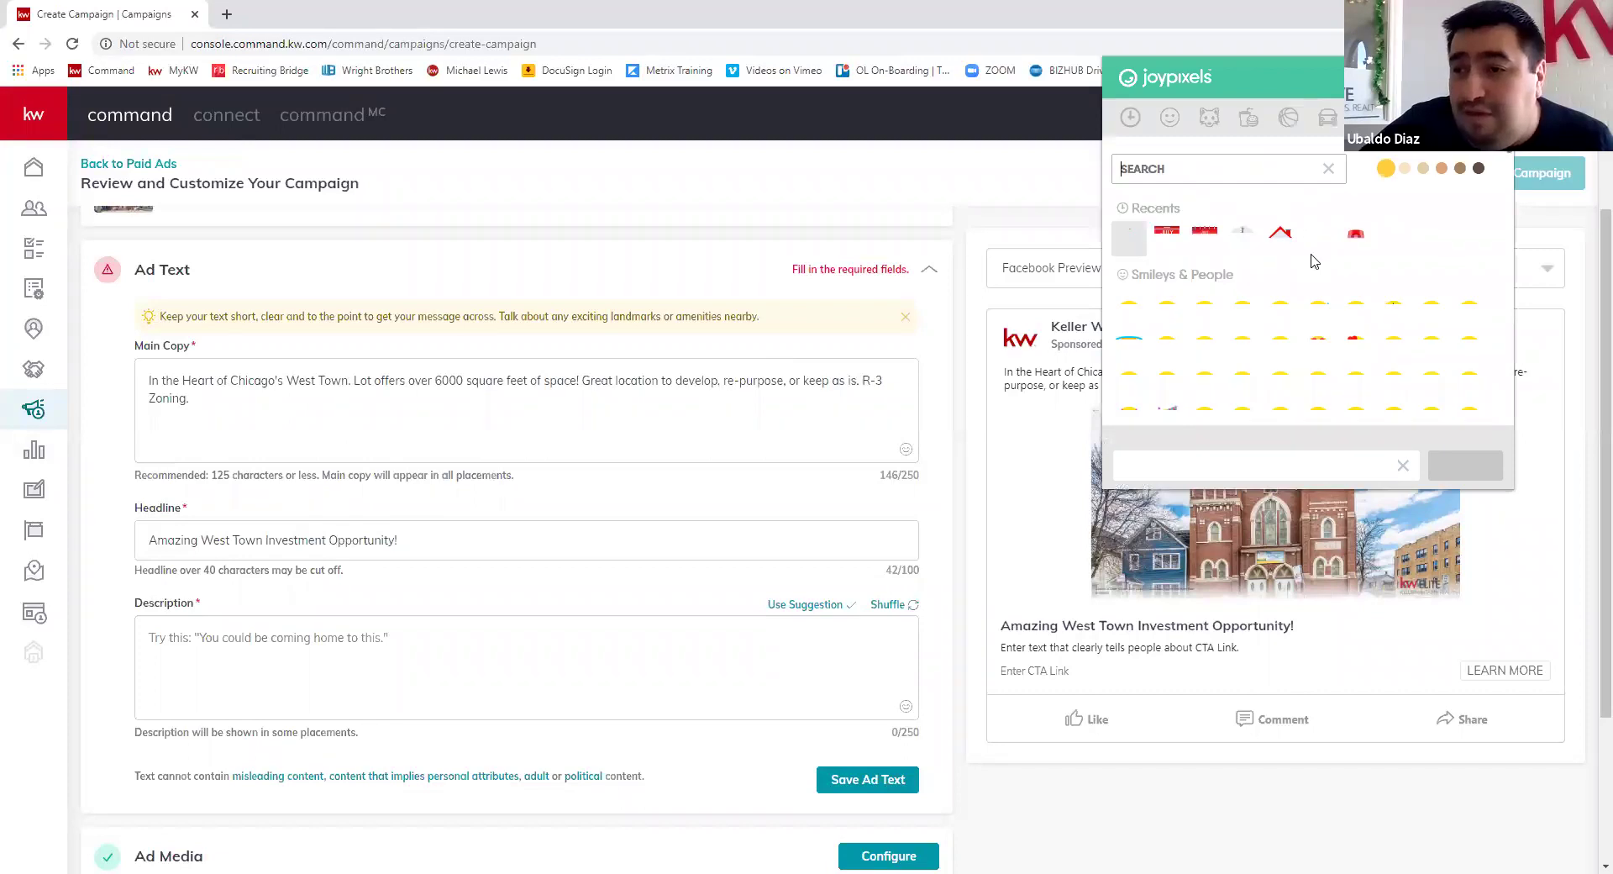
pyautogui.click(1316, 242)
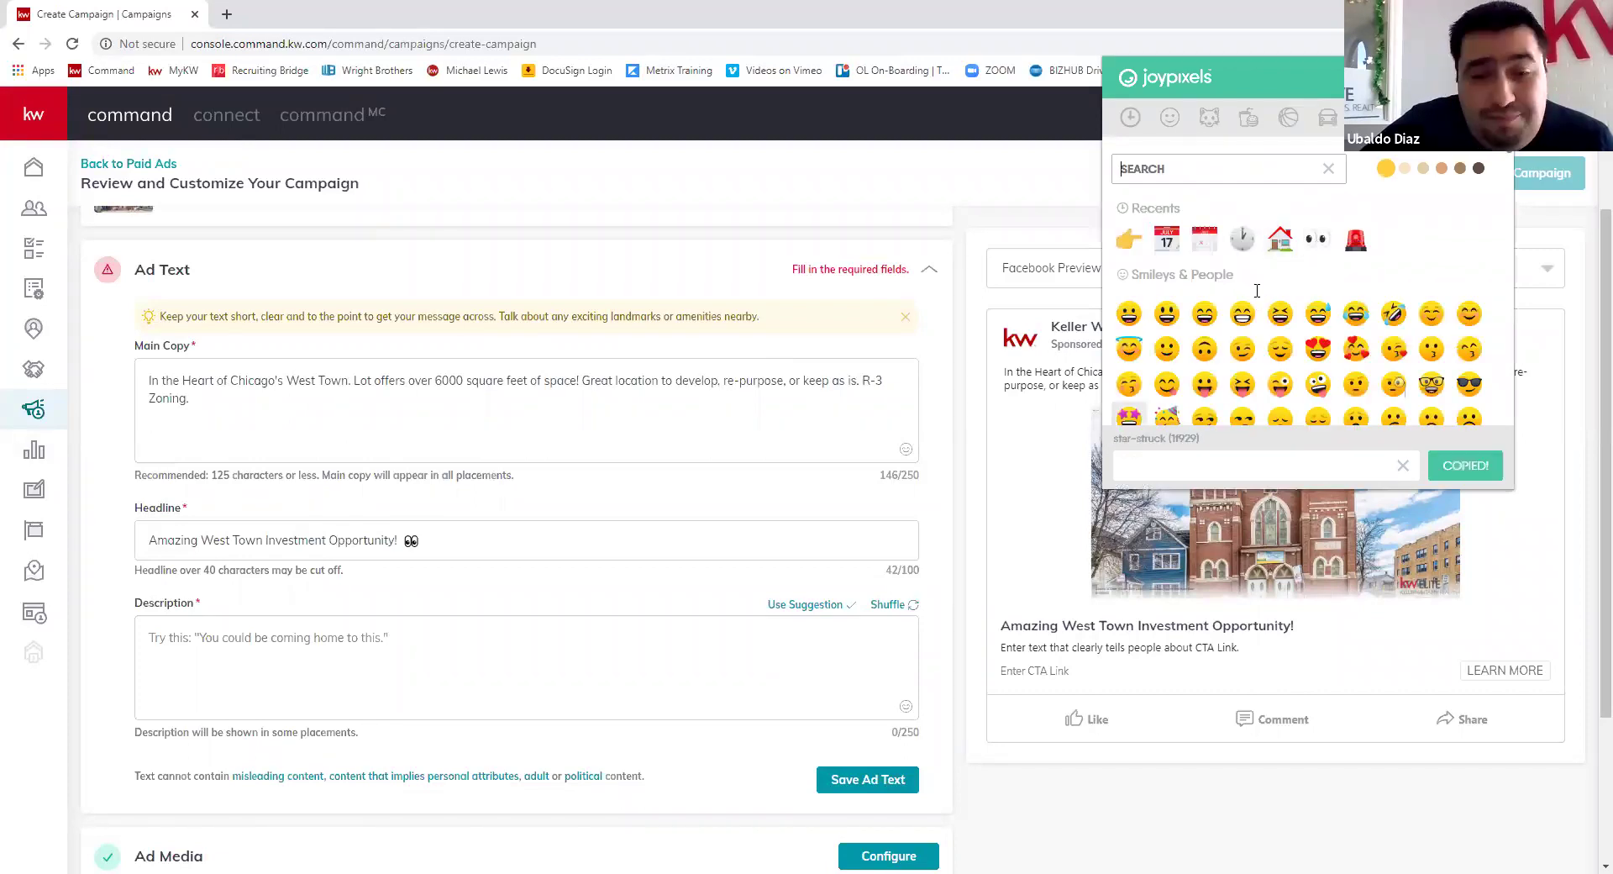
pyautogui.click(156, 375)
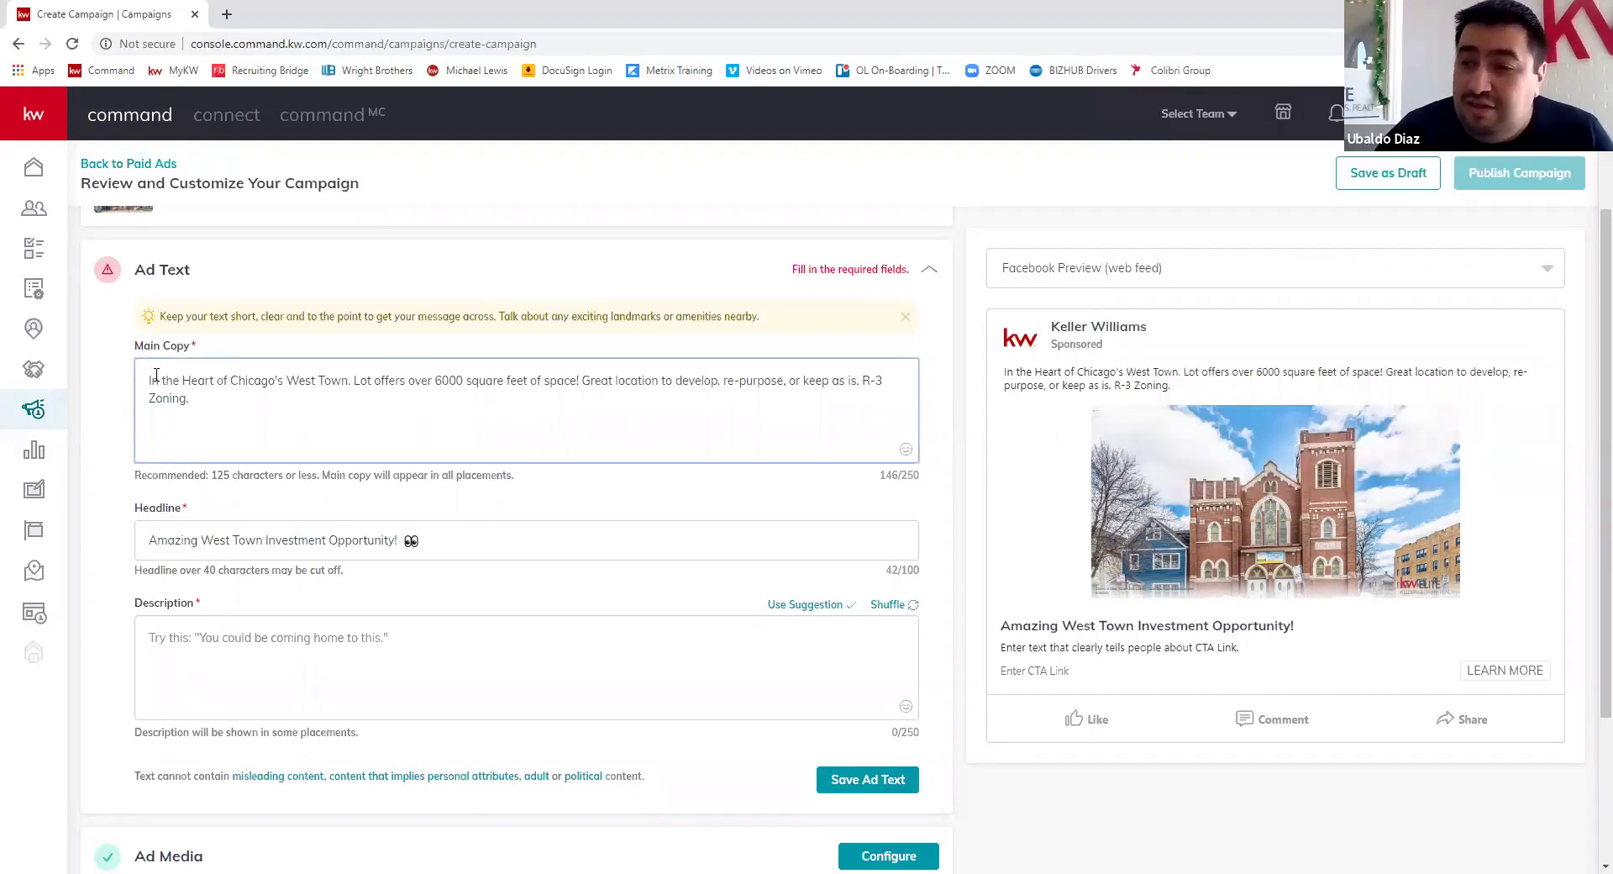
# - Search JoyPixels for the police-car-light emoji and copy it
pyautogui.click(959, 408)
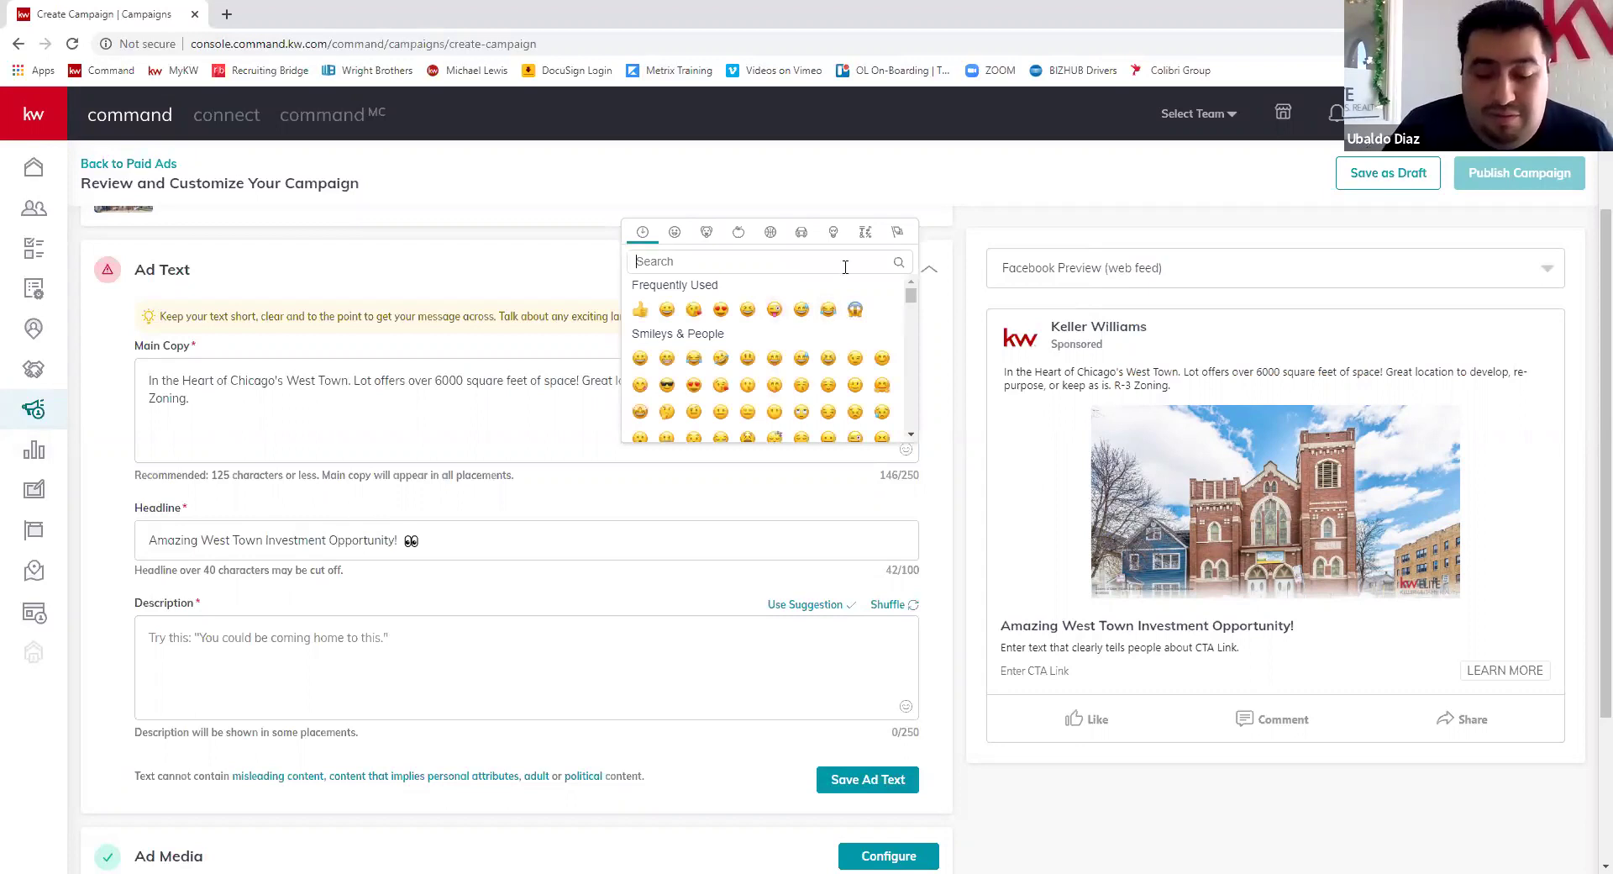
pyautogui.write('s')
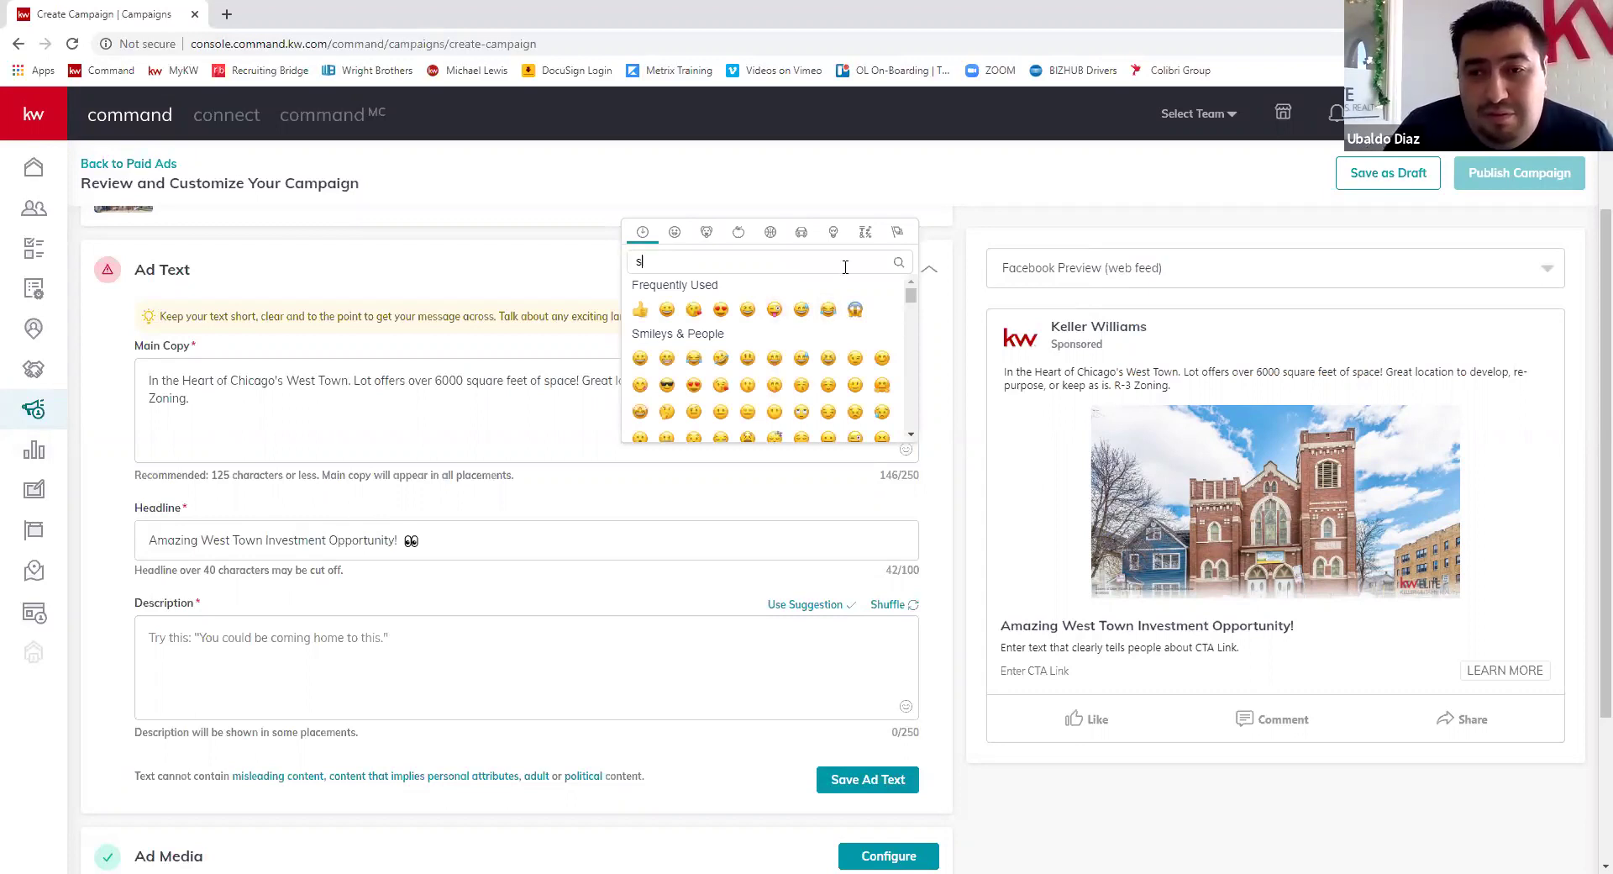
pyautogui.write('i')
pyautogui.press('BackSpace')
pyautogui.press('BackSpace')
pyautogui.write('a')
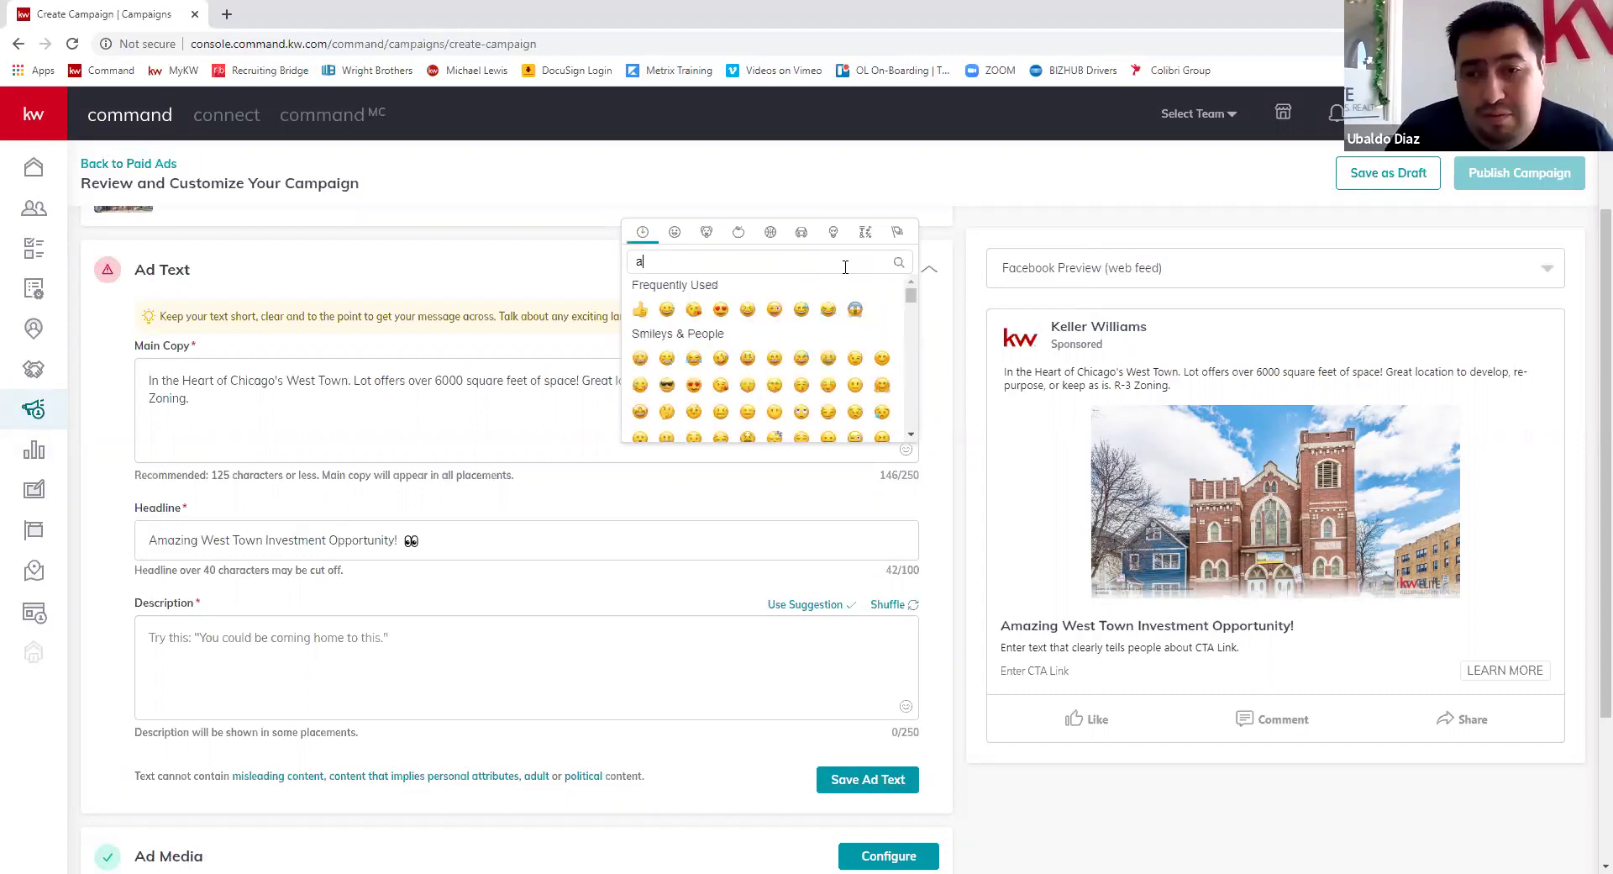
pyautogui.write('l')
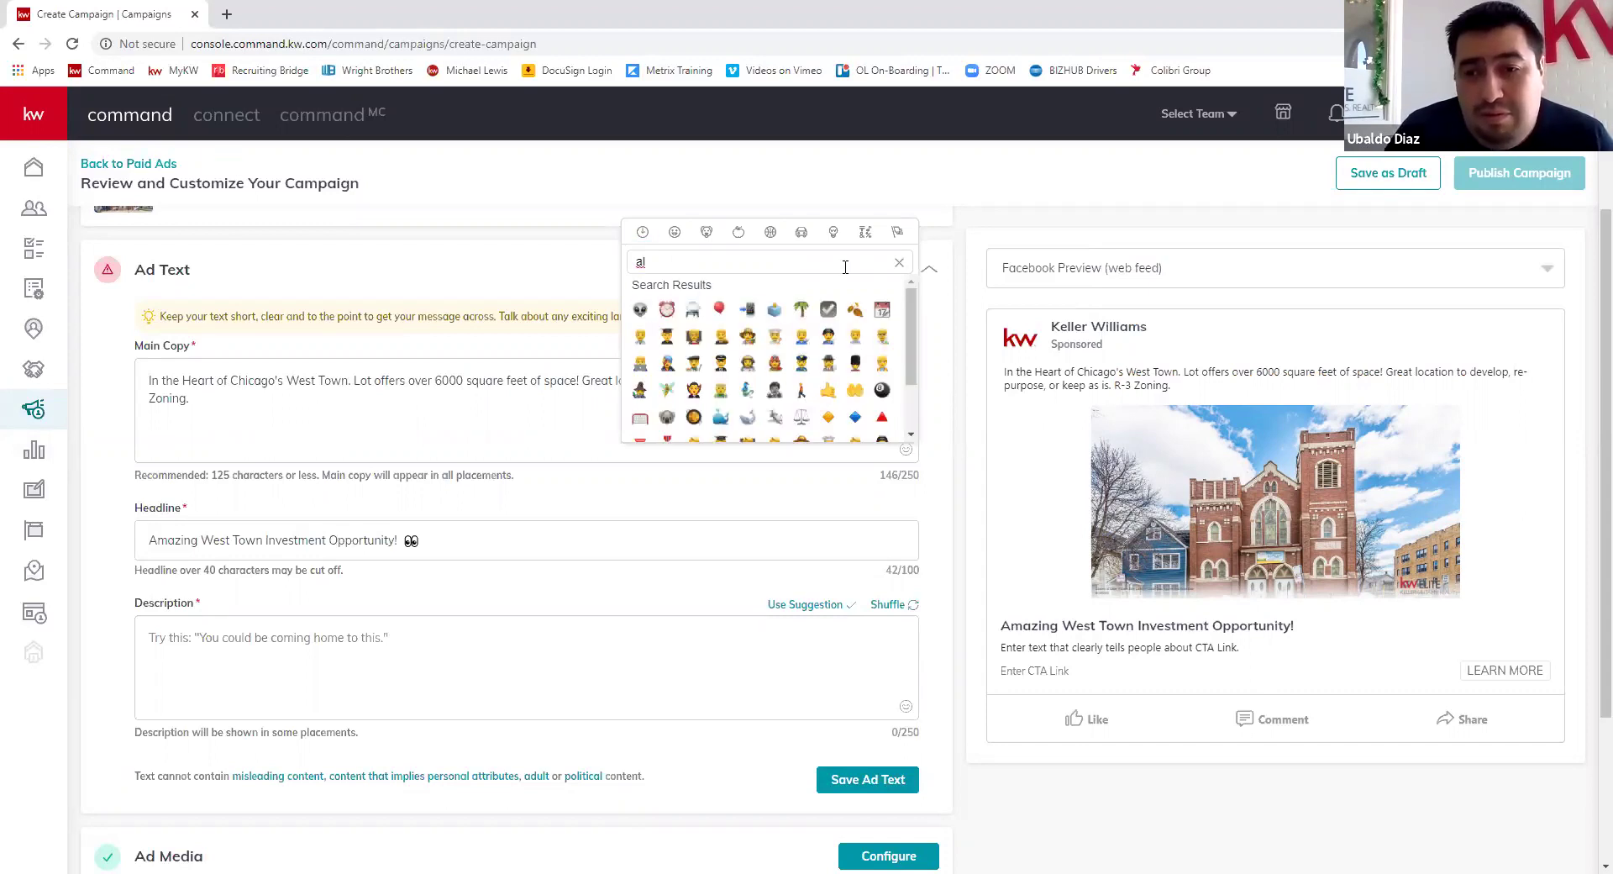
pyautogui.write('a')
pyautogui.click(899, 262)
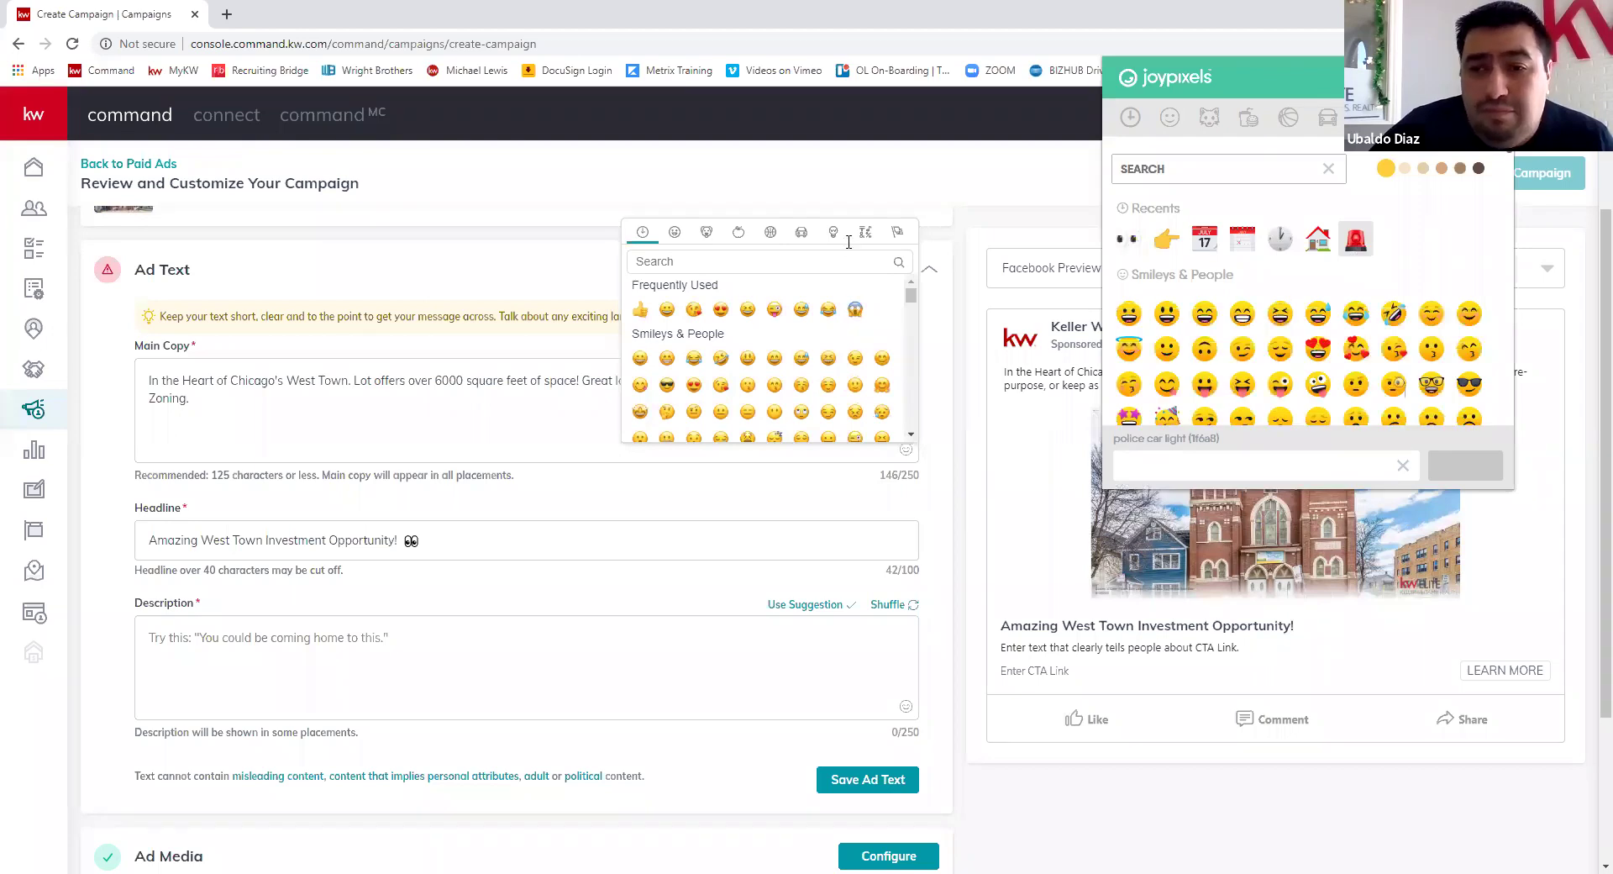
pyautogui.click(694, 267)
# - Start the main copy with 'JUST Listed' framed by two police-light emojis
pyautogui.write('🚨')
pyautogui.write('🚨')
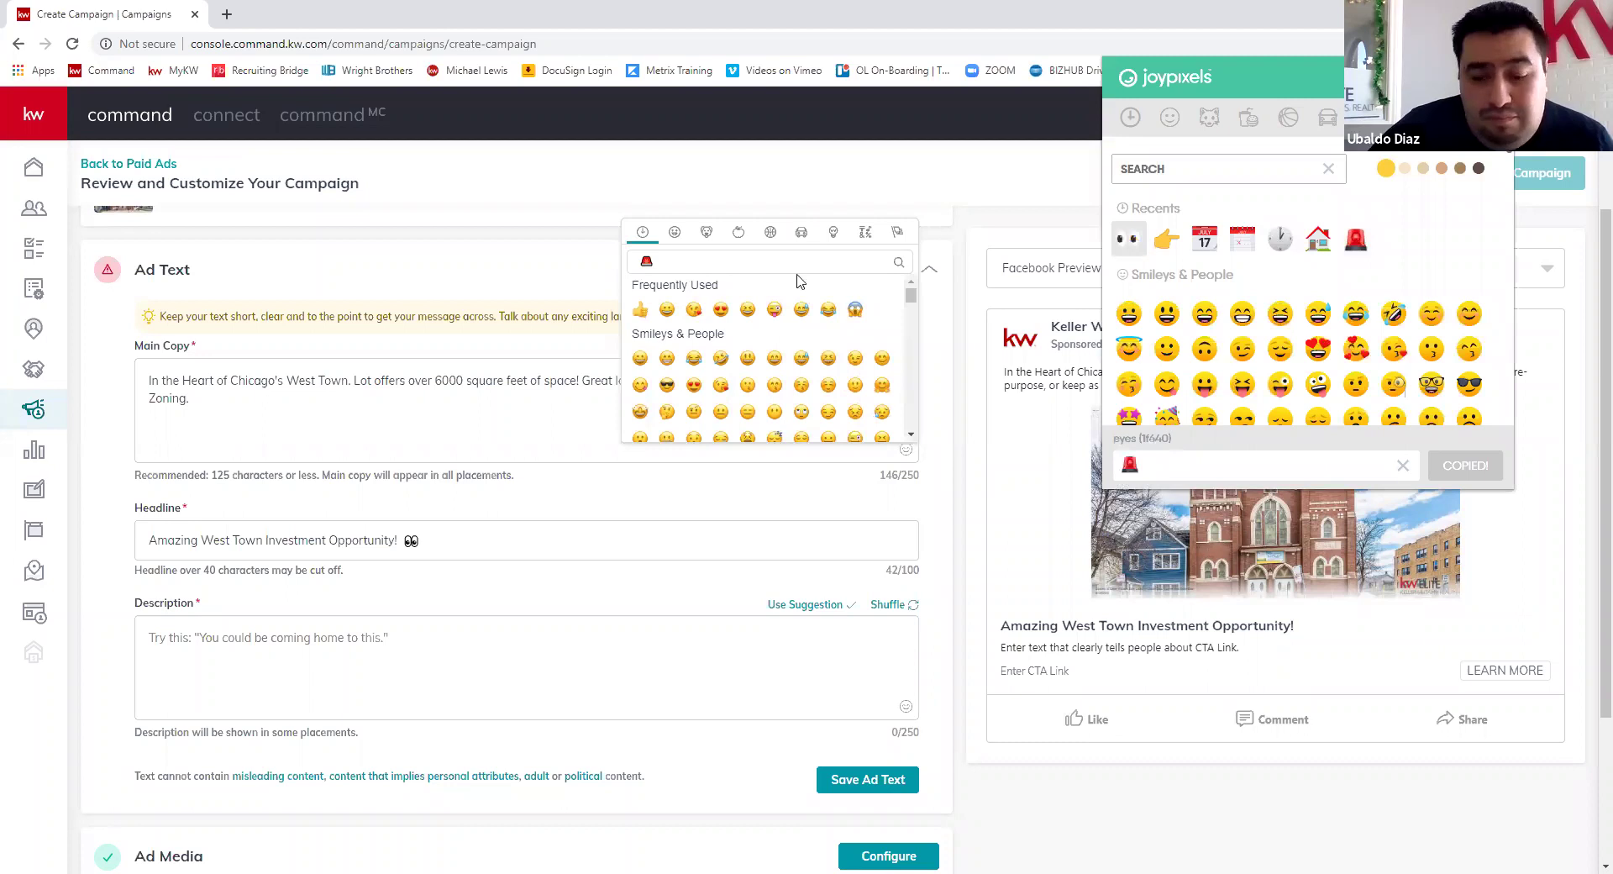
pyautogui.hotkey('ctrl', 'a')
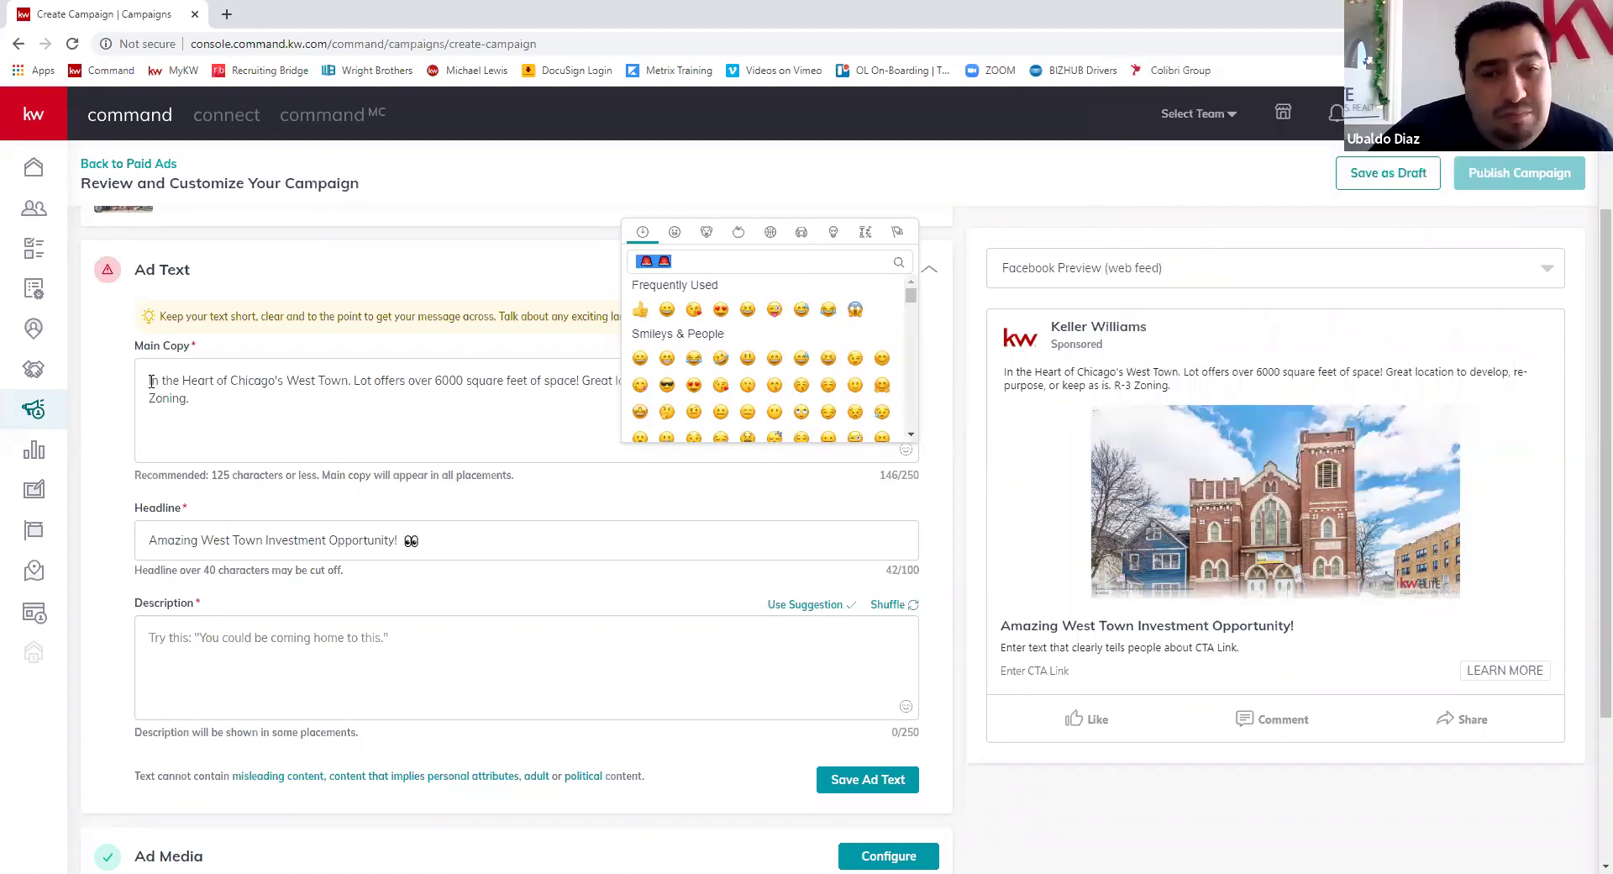
pyautogui.click(183, 378)
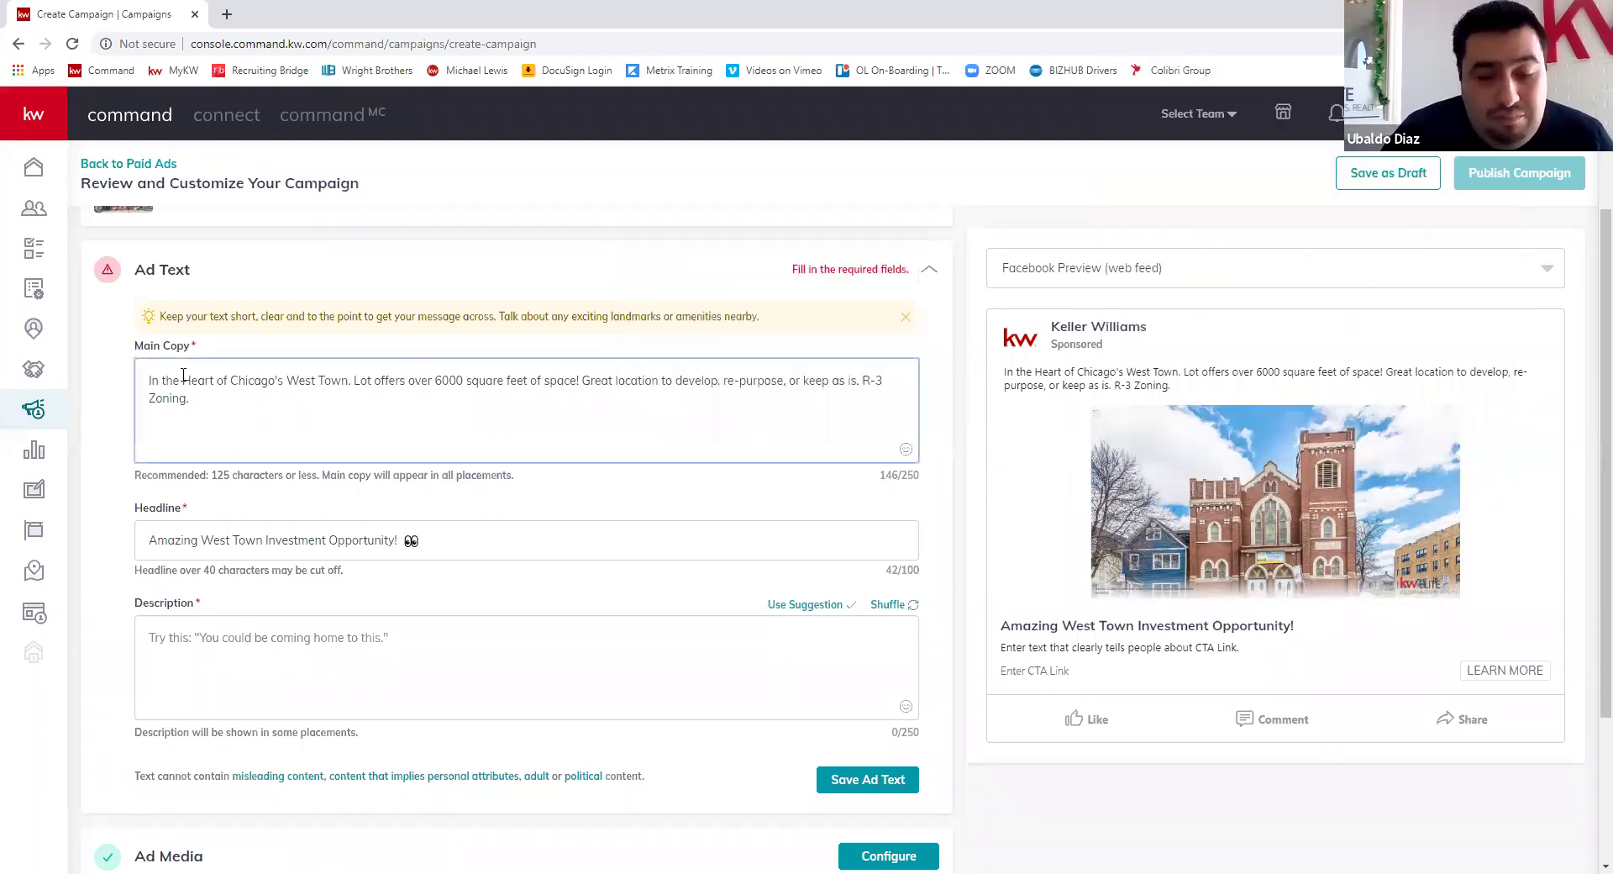
pyautogui.write('🚨 🚨')
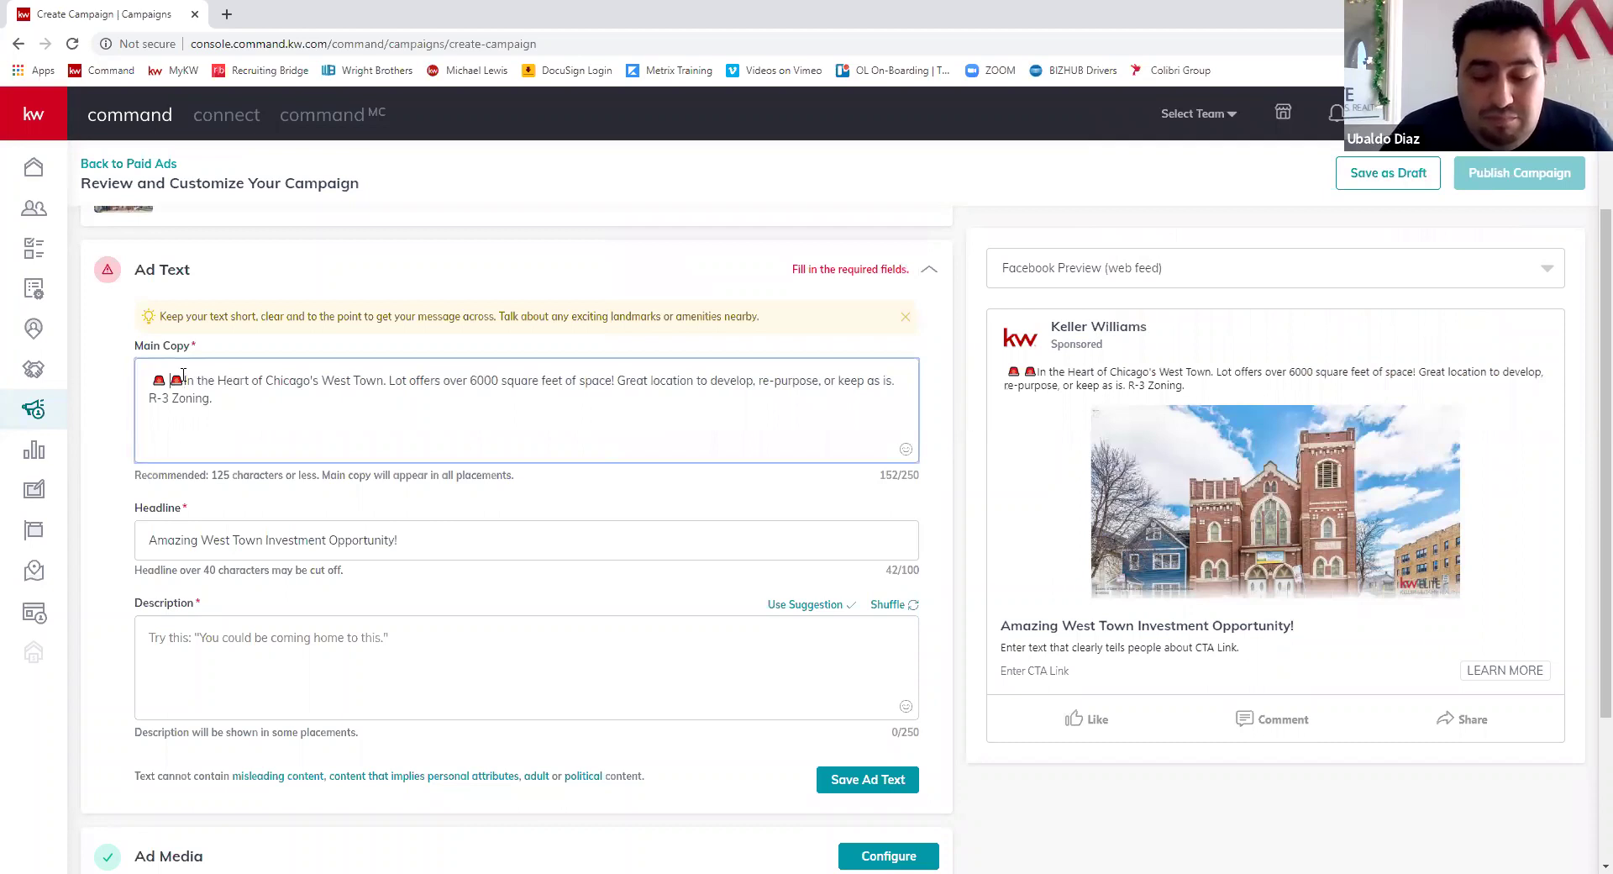
pyautogui.write('JUST Li')
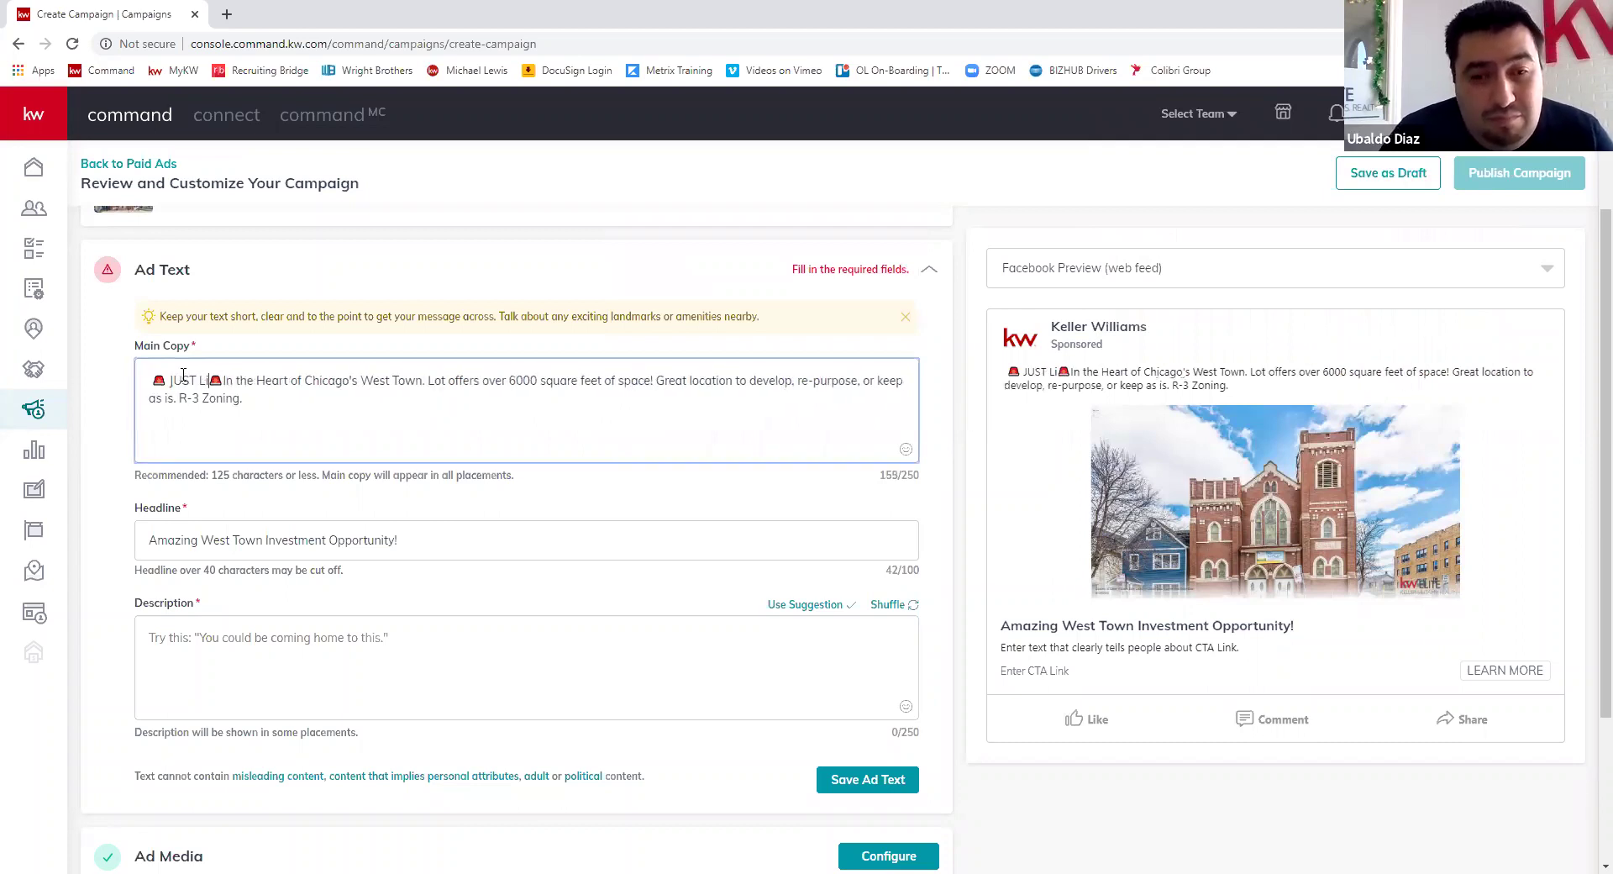
pyautogui.write('sted 🚨')
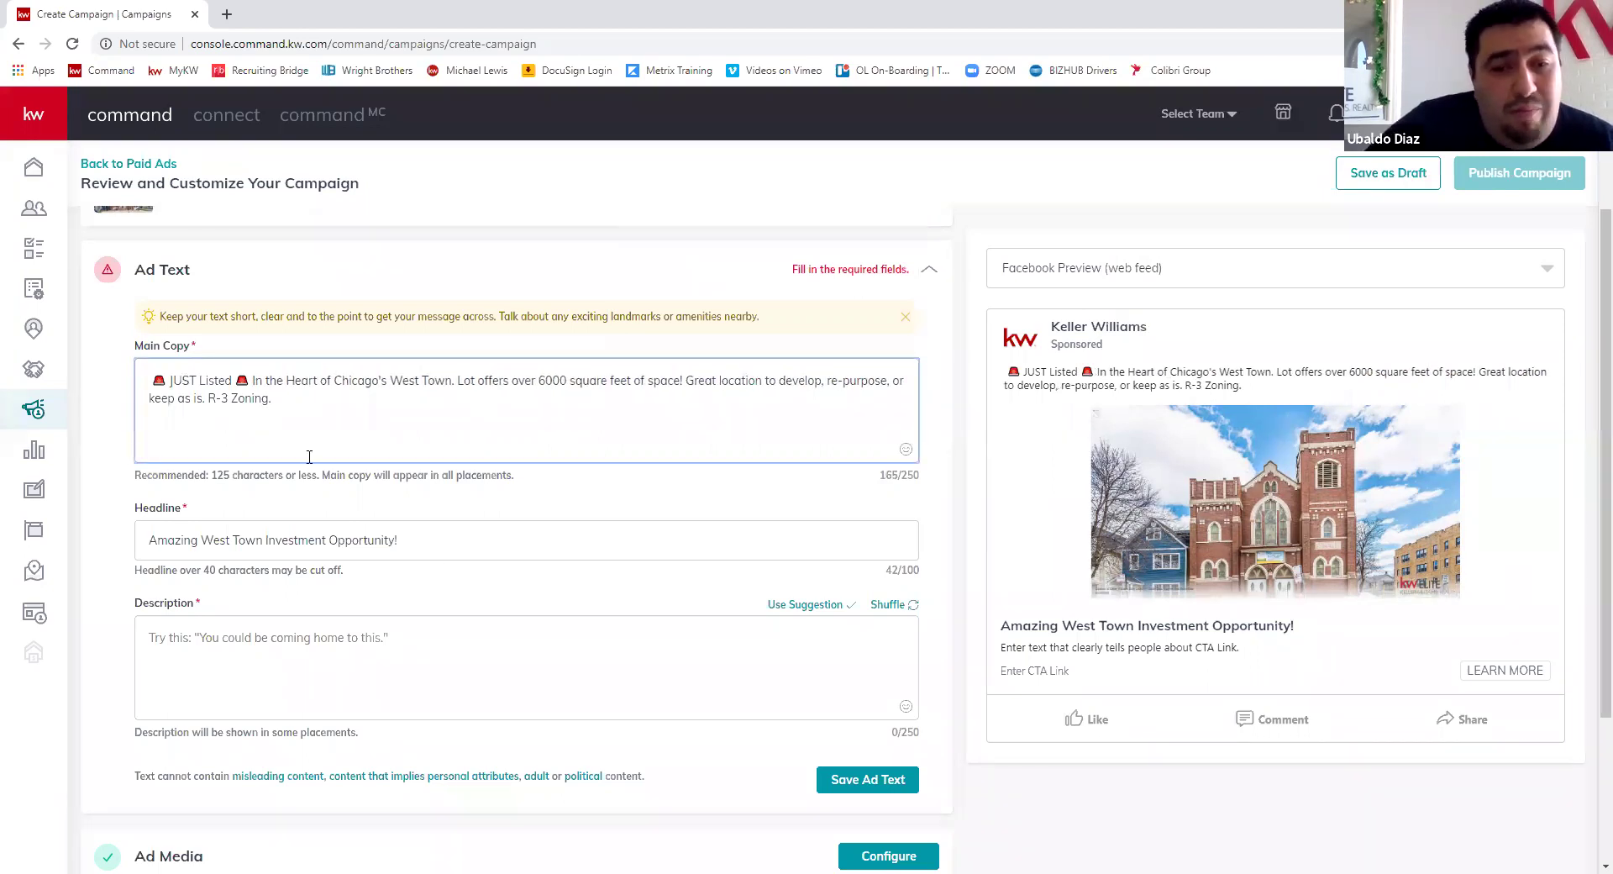
pyautogui.scroll(-2, 354, 434)
# - Type 'For complete details on this amazing investment opportunity click on LEARN MORE' in the Description
pyautogui.scroll(-1, 327, 439)
pyautogui.click(324, 441)
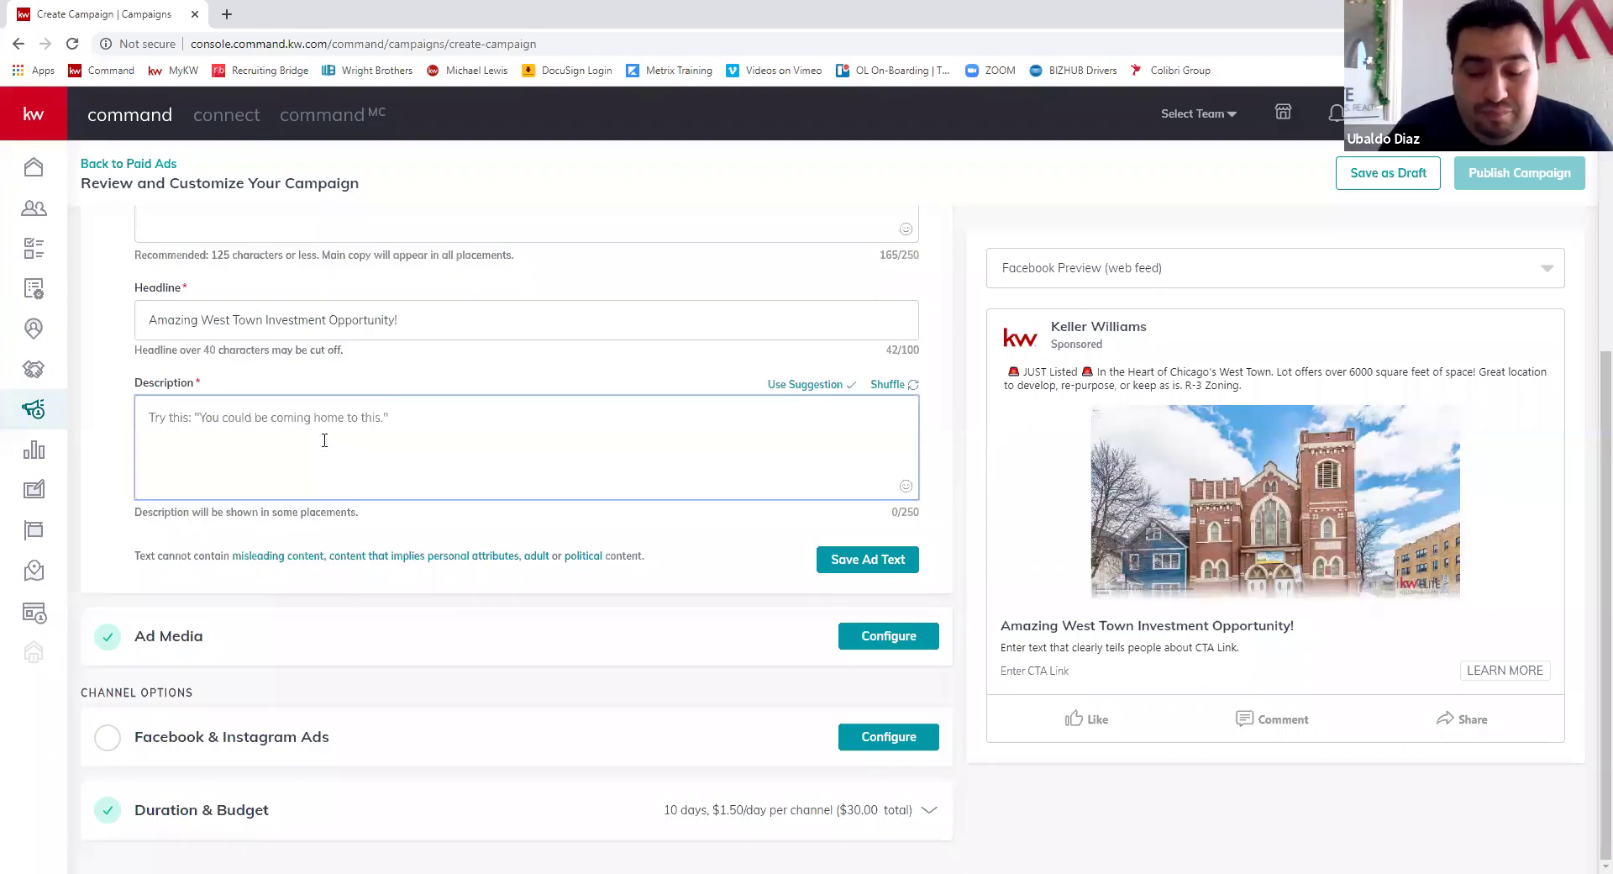
pyautogui.write('For complete ')
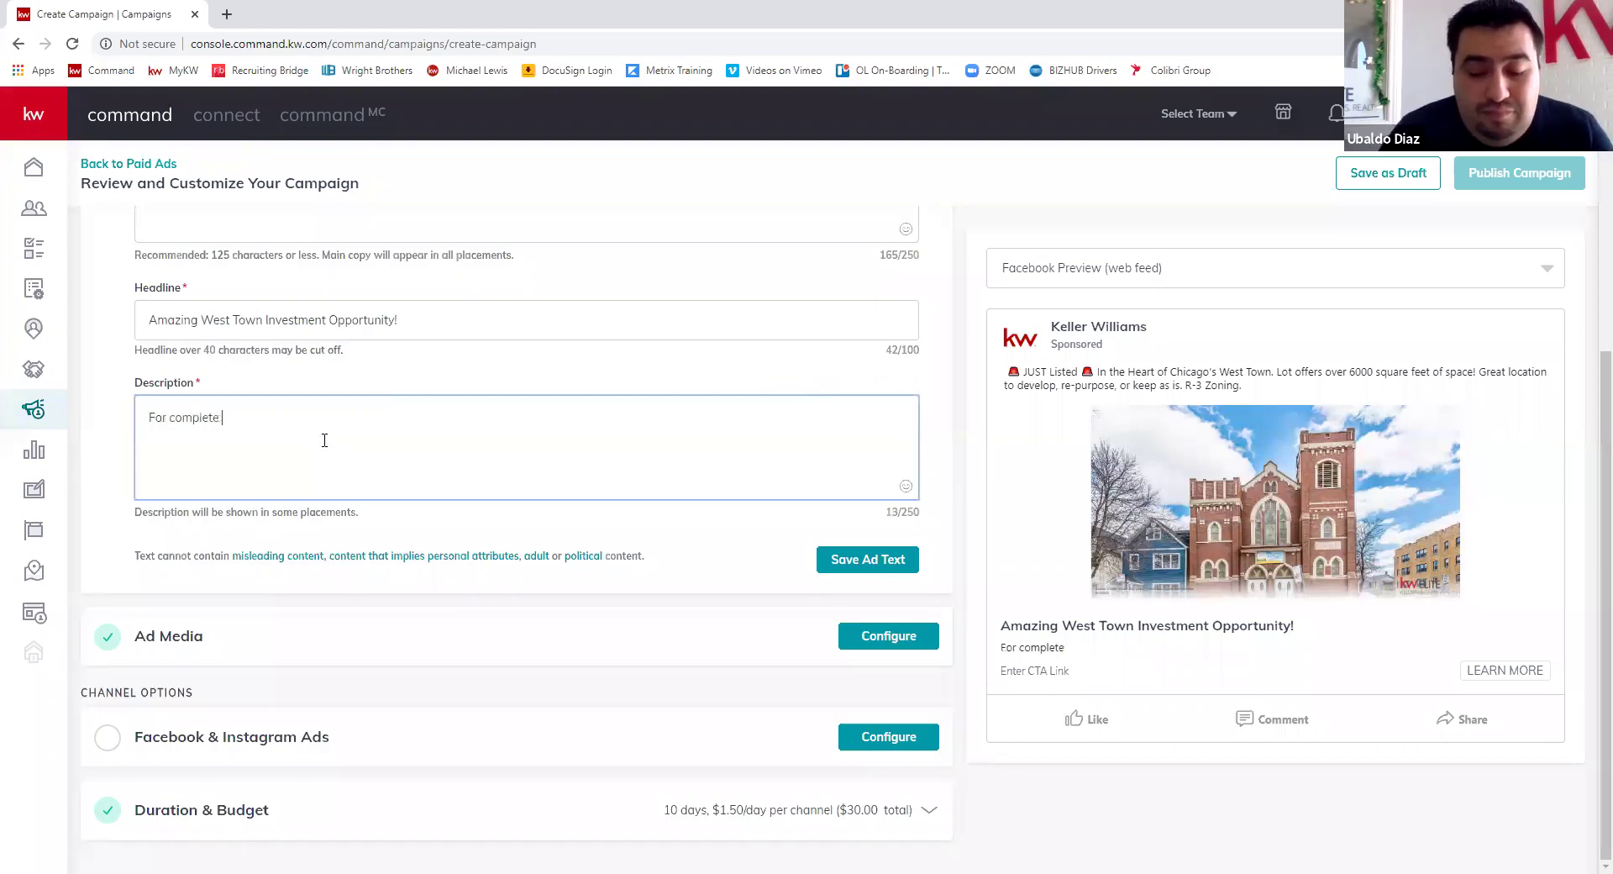
pyautogui.write('details on this amazing invest')
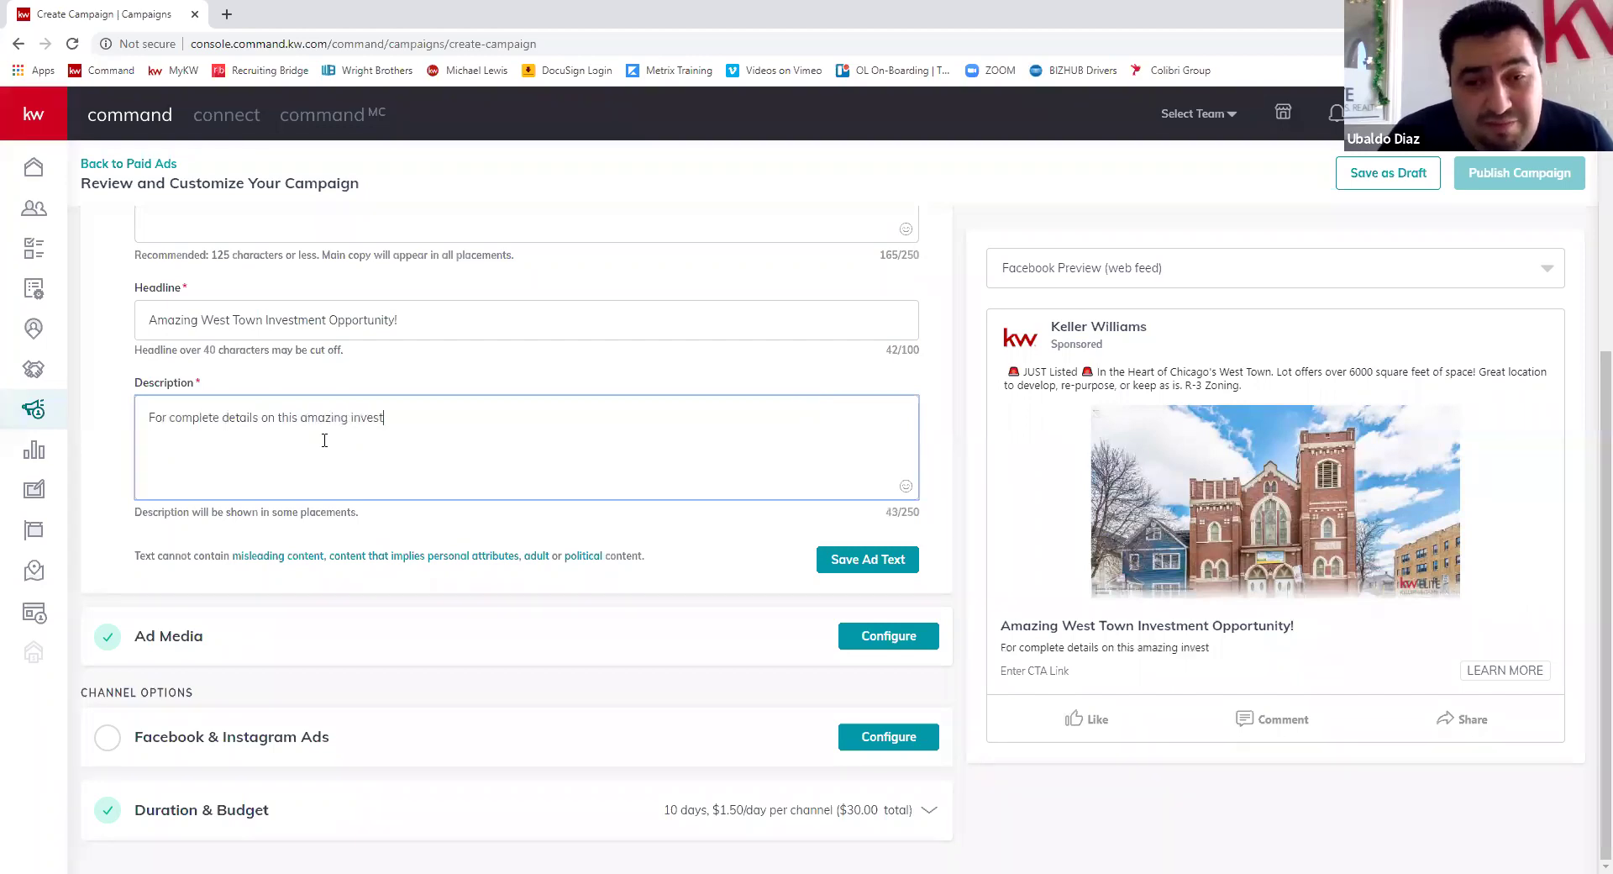
pyautogui.write('ment o')
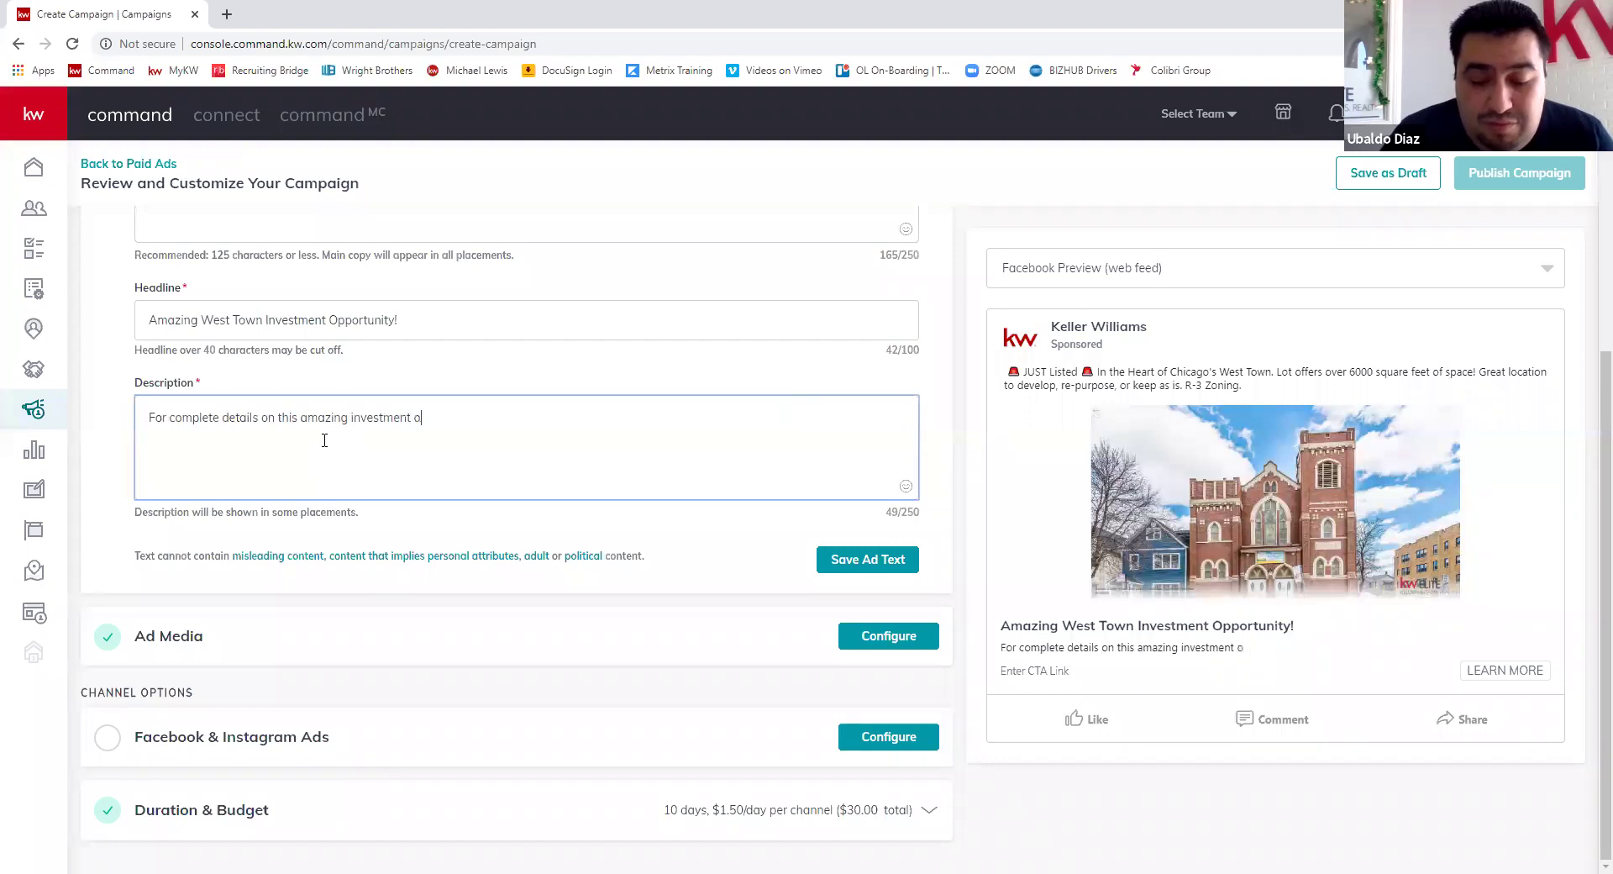
pyautogui.write('pportu')
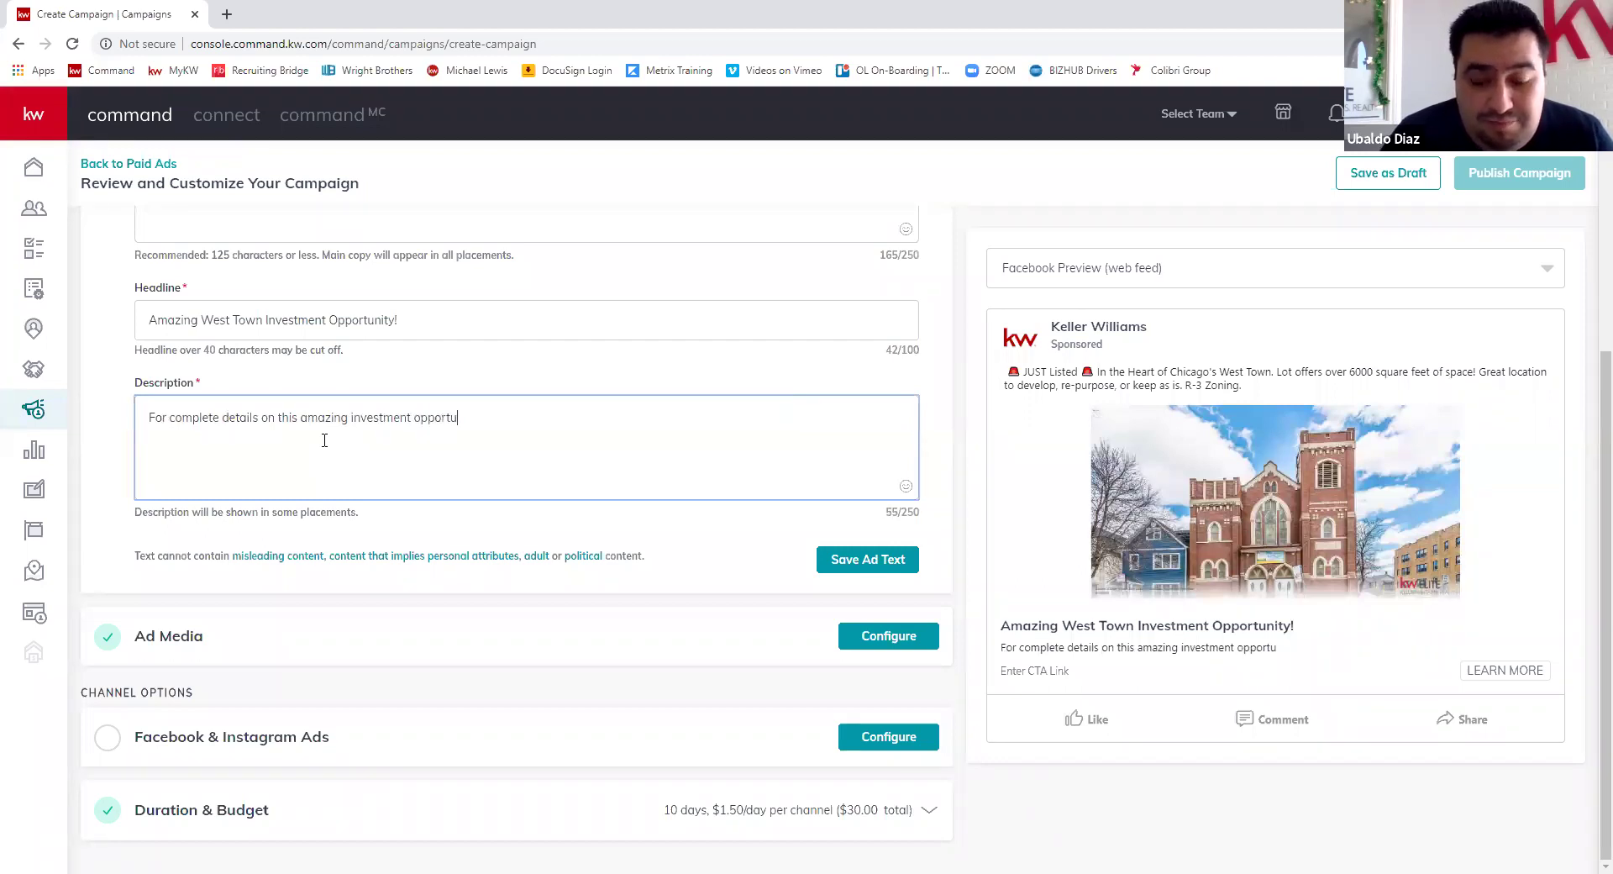
pyautogui.write('nity clikc')
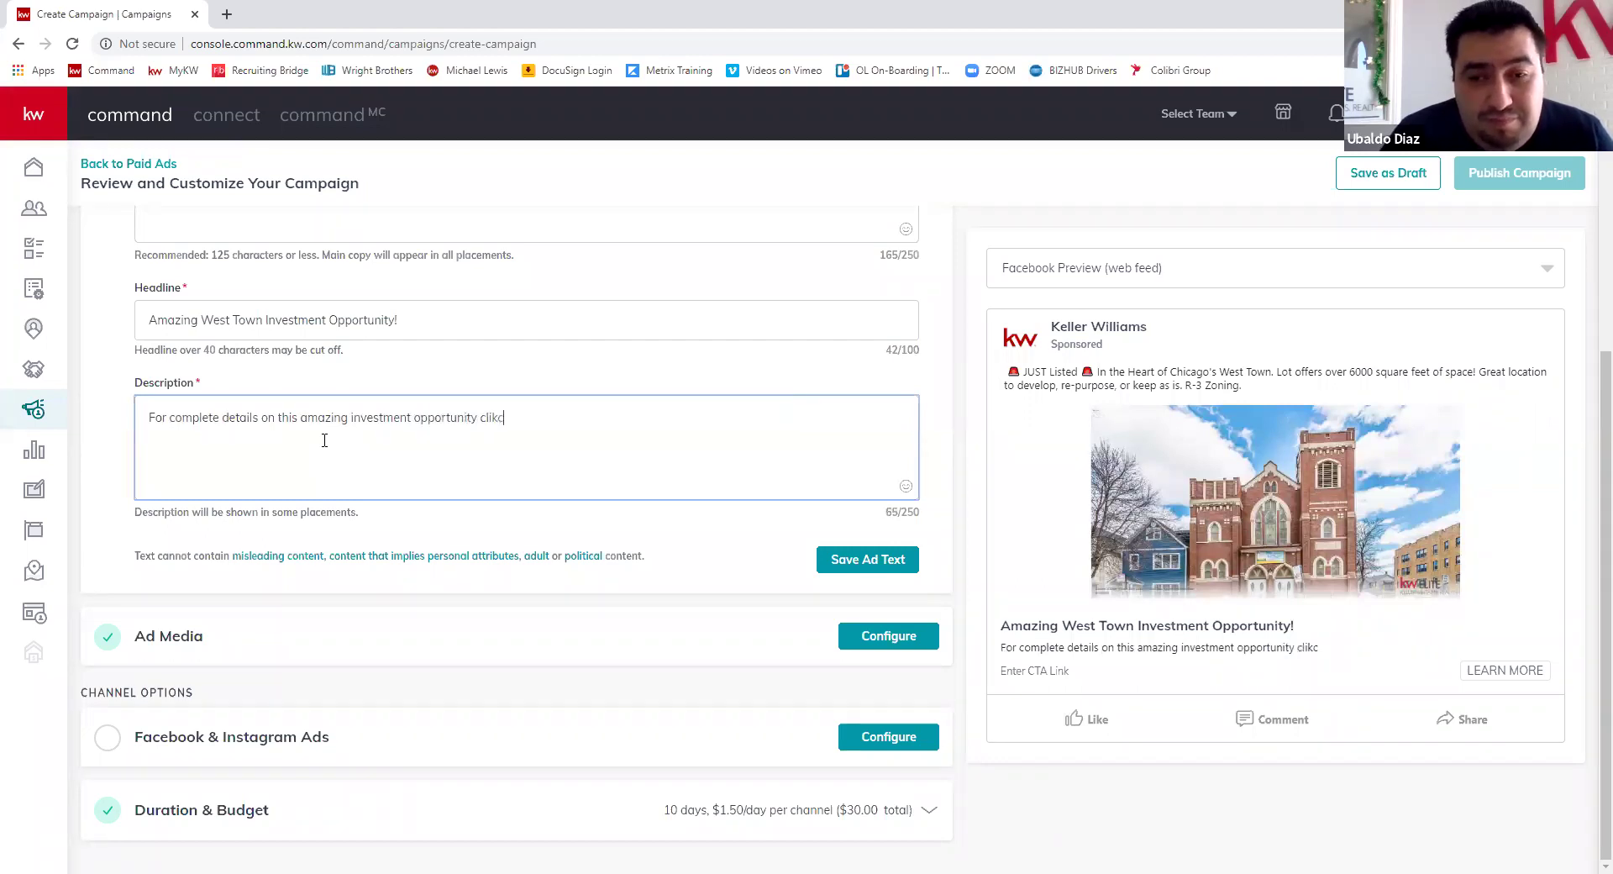
pyautogui.press('BackSpace')
pyautogui.press('BackSpace')
pyautogui.press('BackSpace')
pyautogui.write('ick on ')
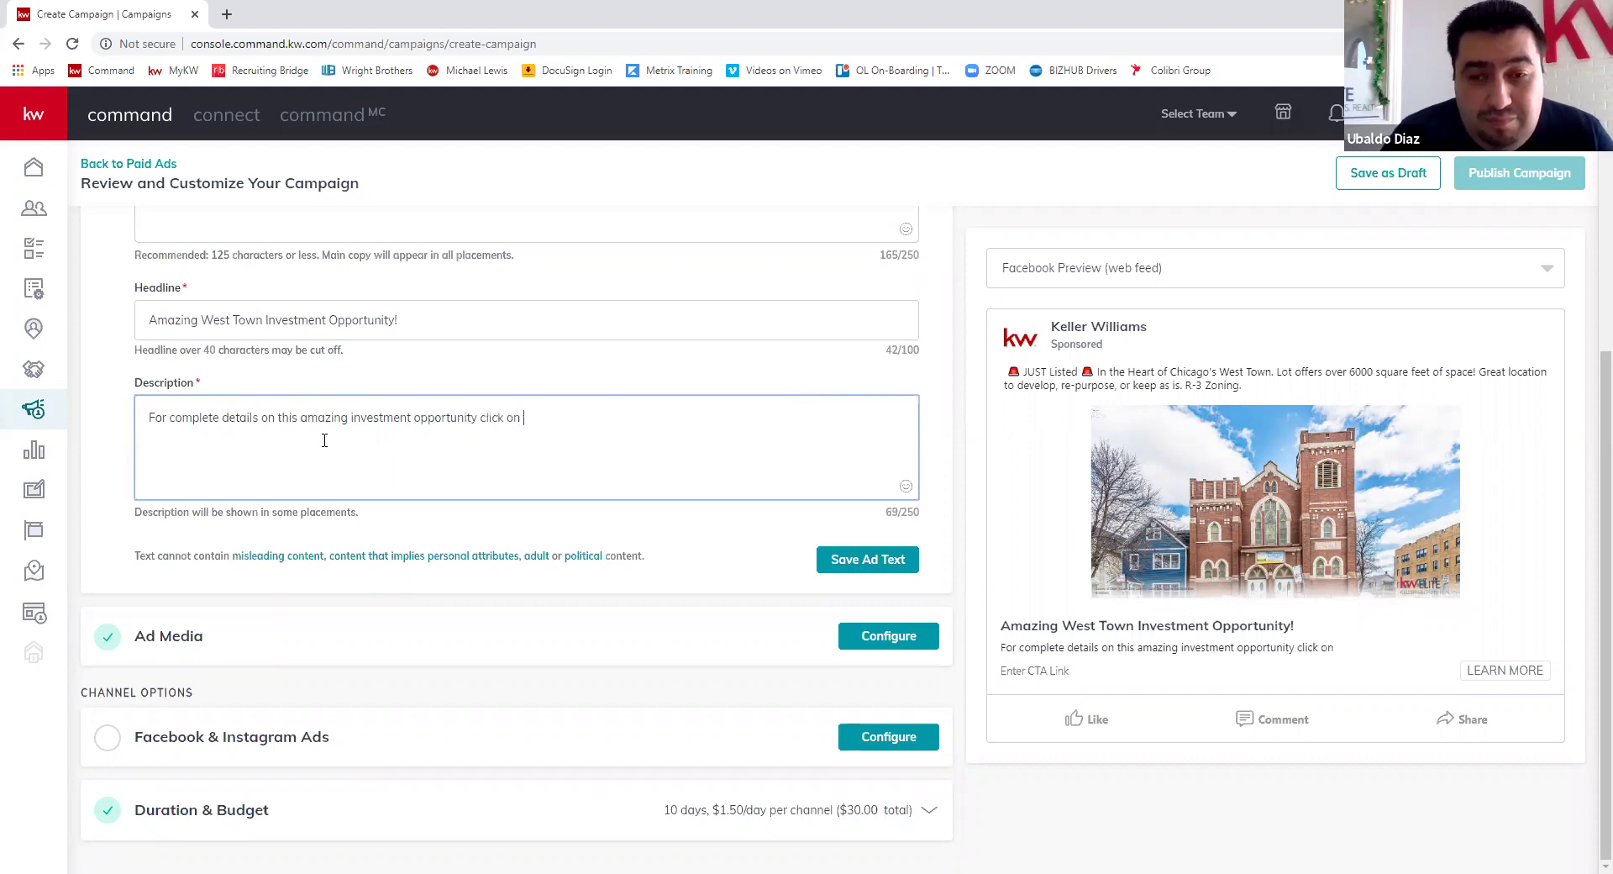
pyautogui.write('LEARN')
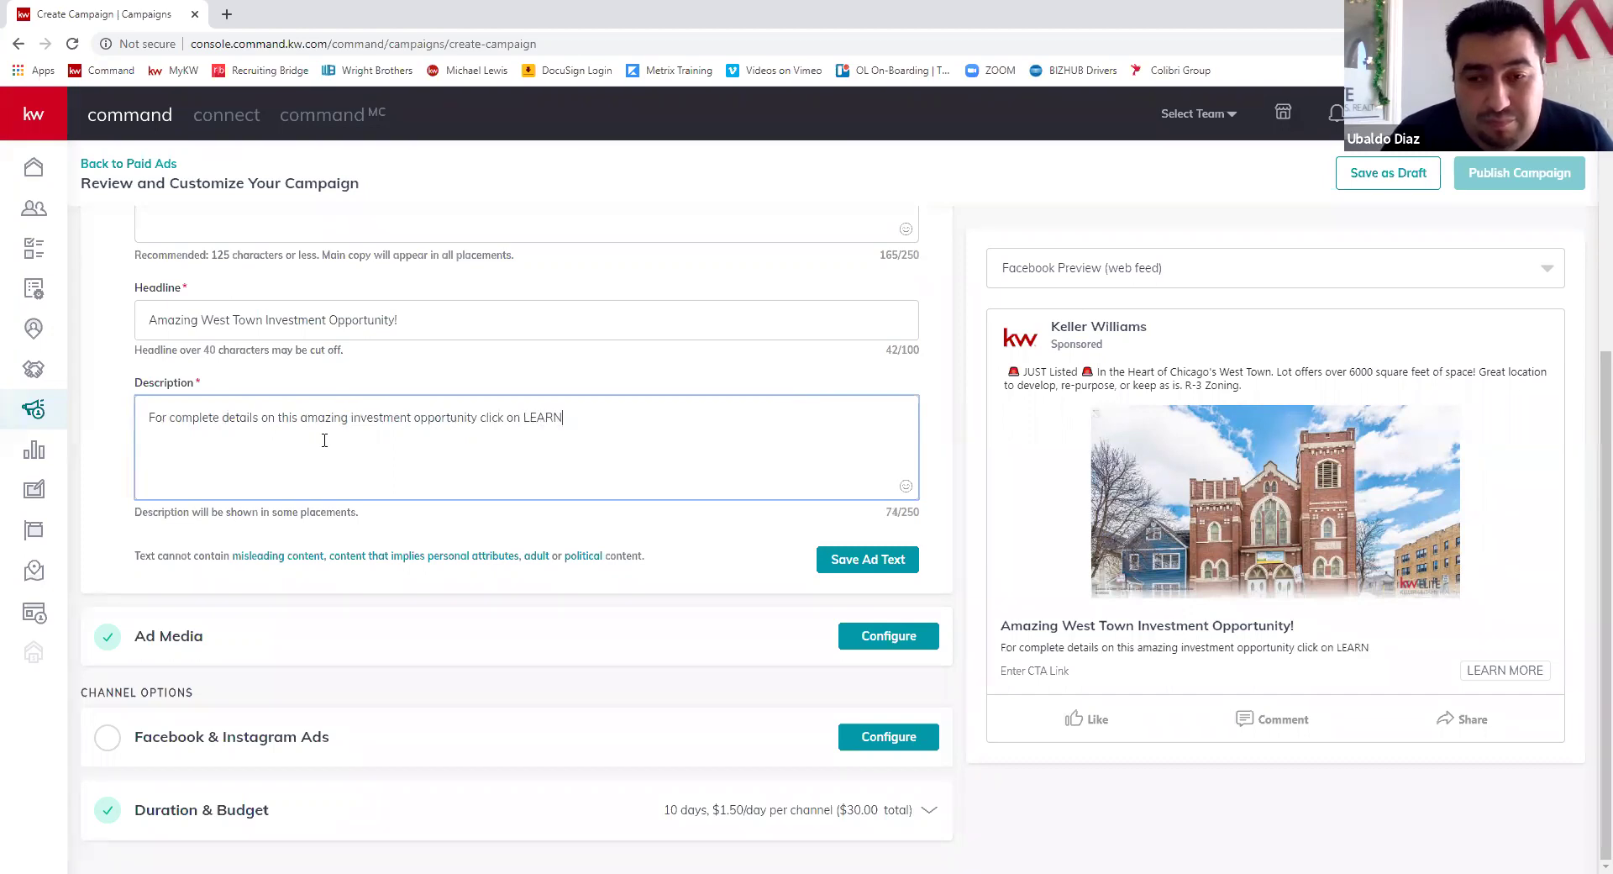
pyautogui.write(' MORE')
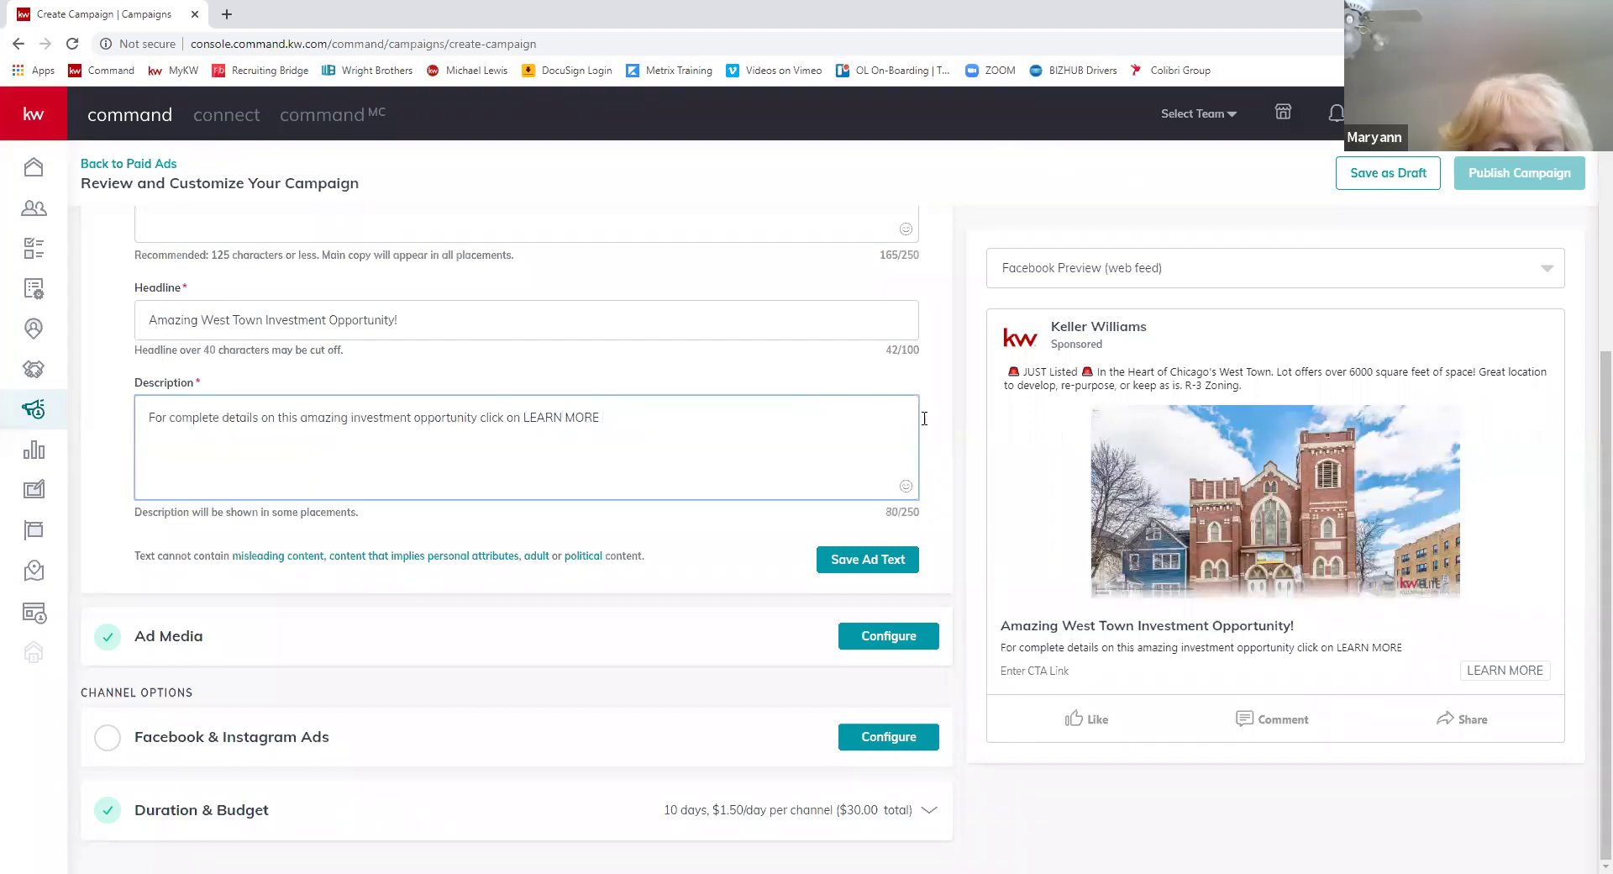
# - Append a pointing-hand emoji, found by searching 'point', to the description
pyautogui.click(905, 488)
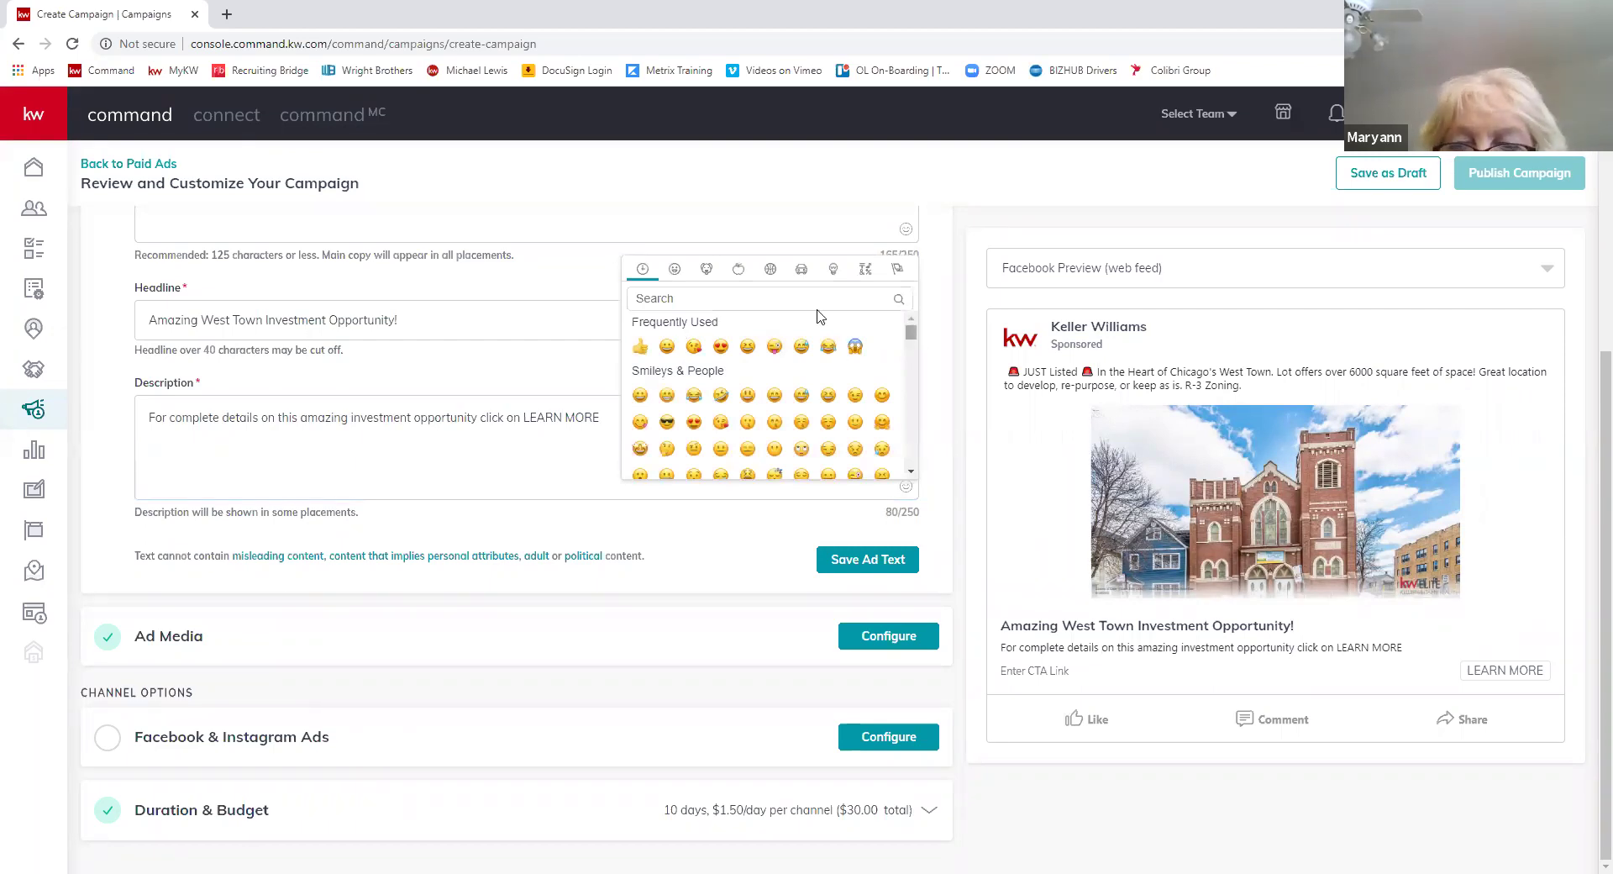
pyautogui.write('point')
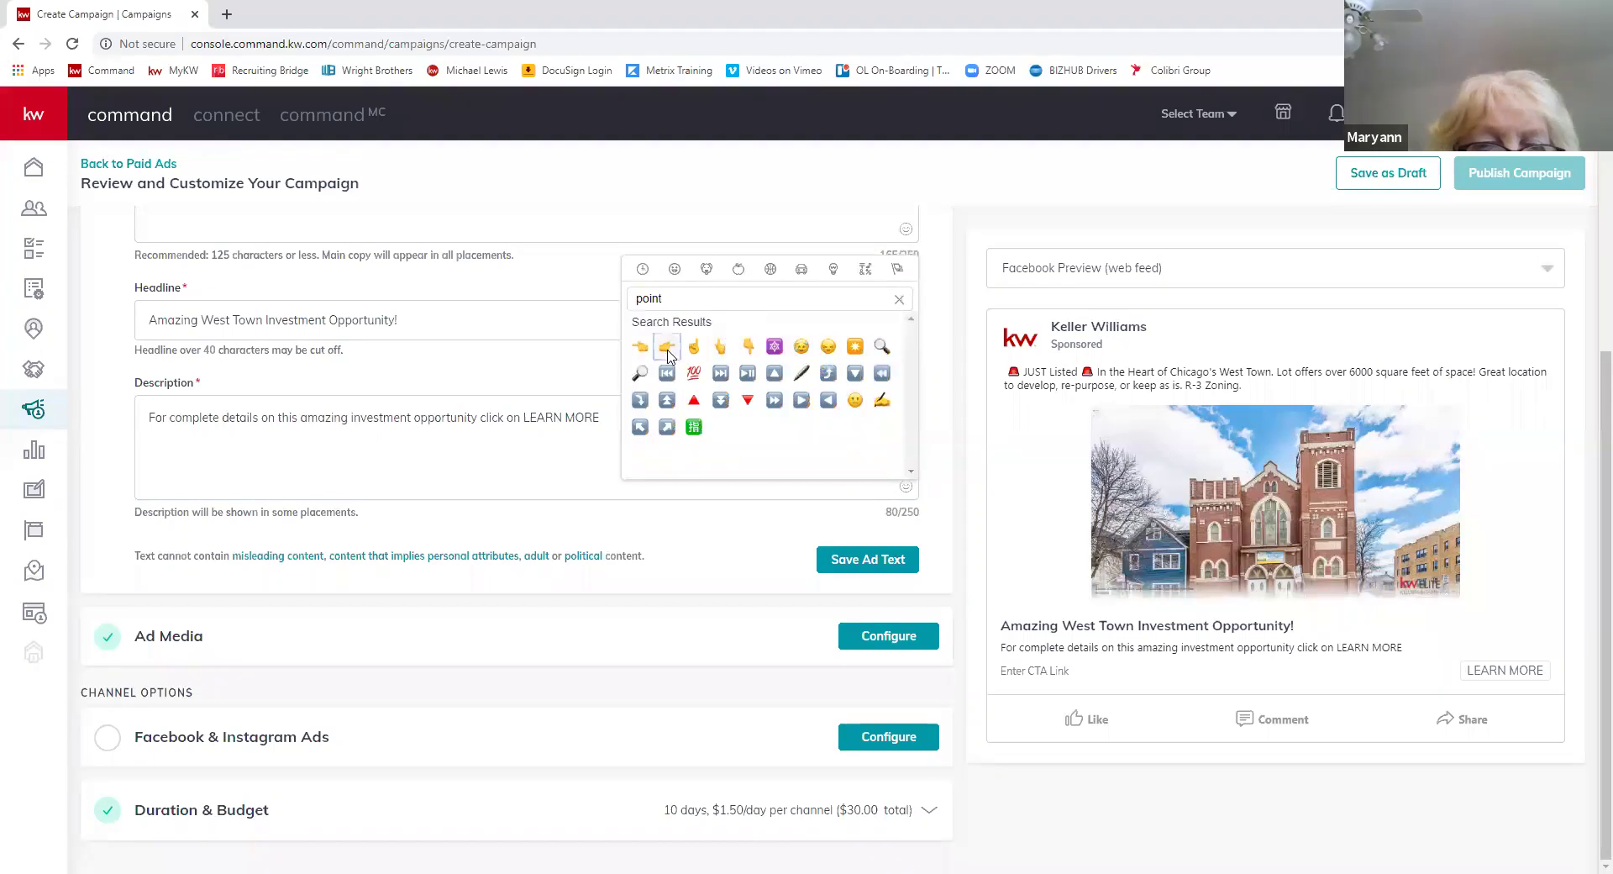
pyautogui.click(667, 347)
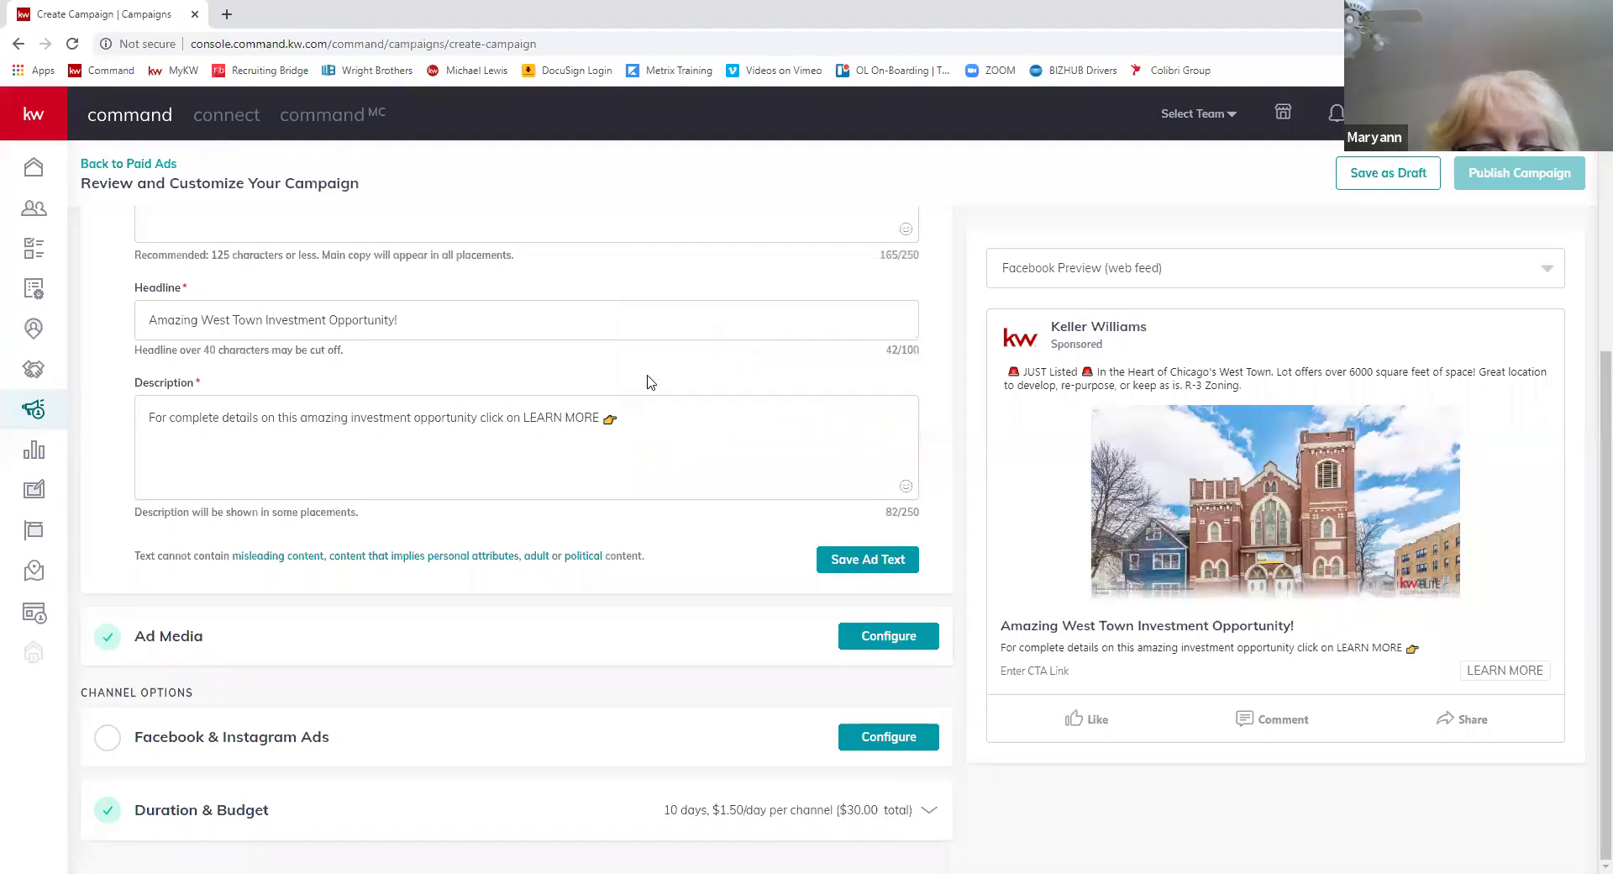
pyautogui.click(628, 415)
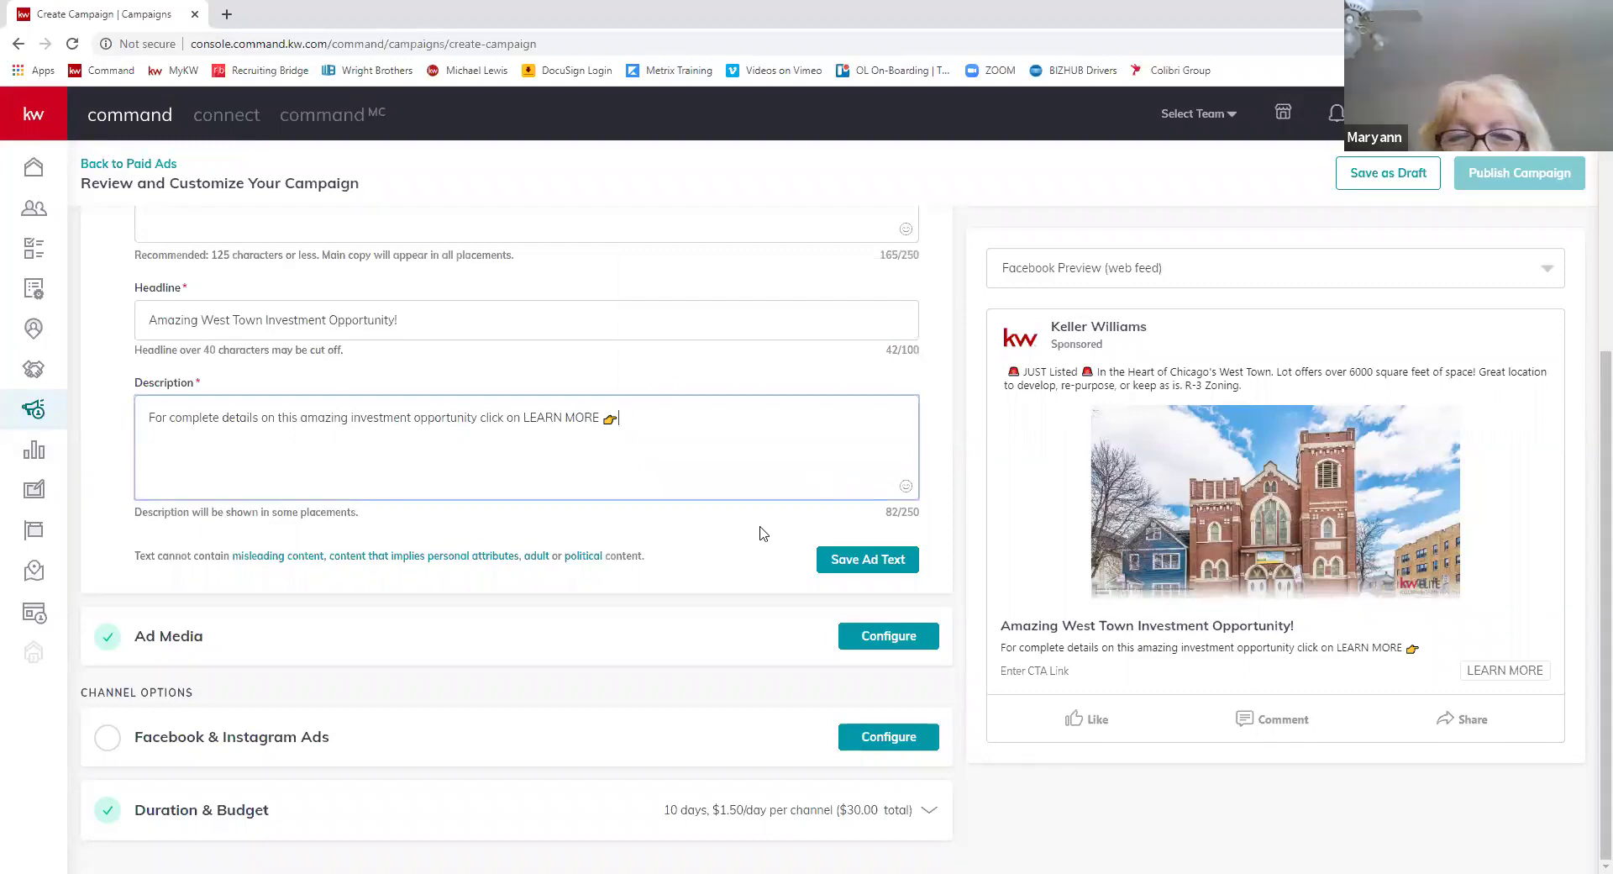
pyautogui.hotkey('shift', 'Left')
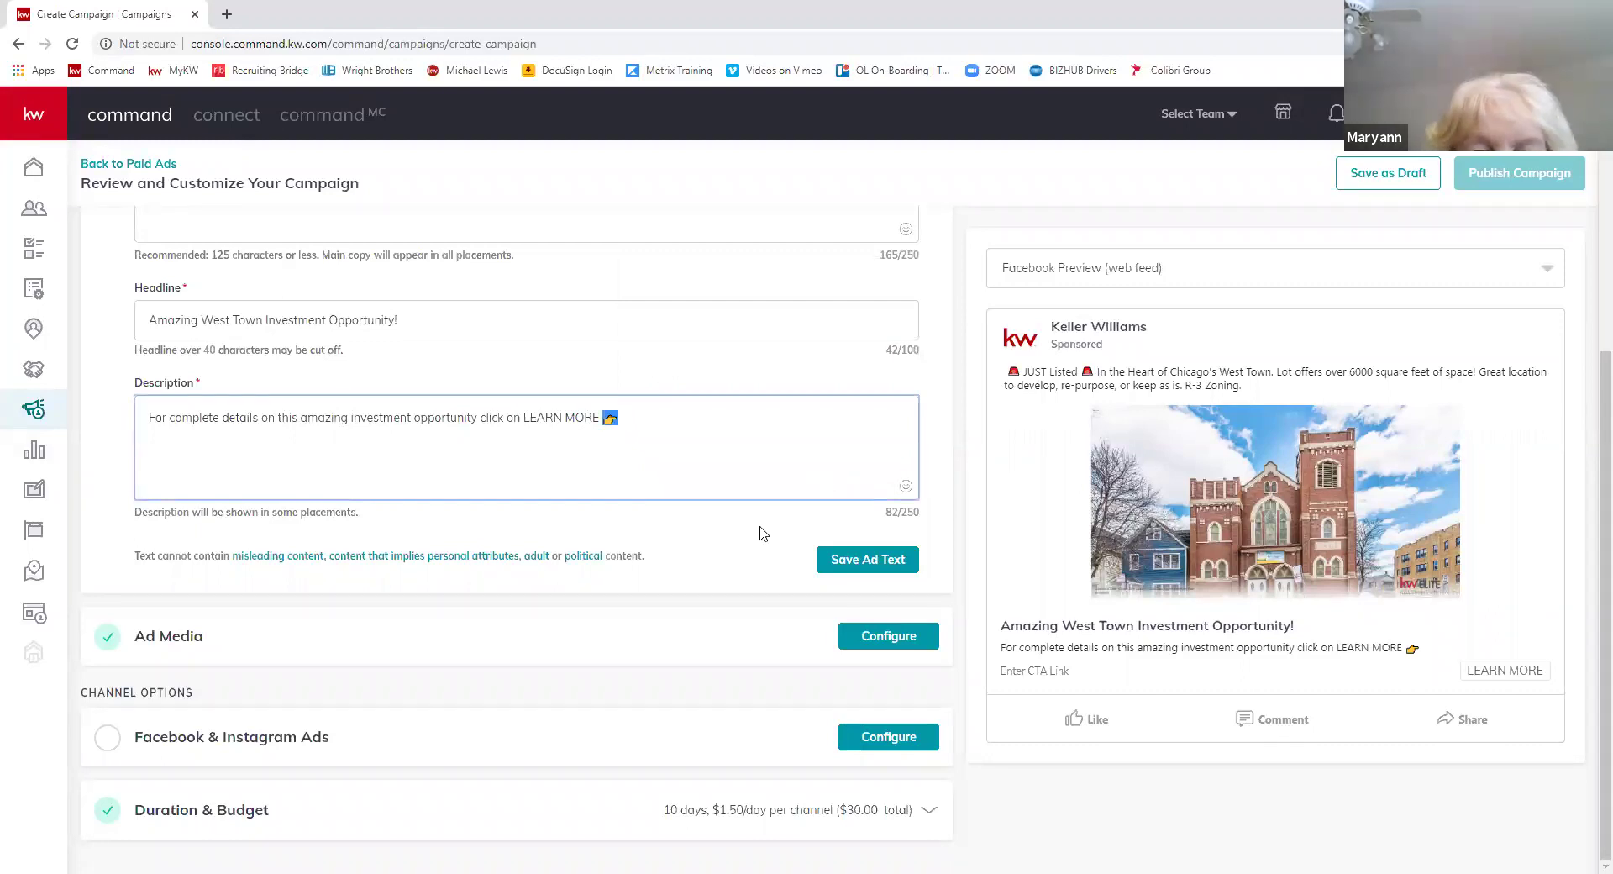
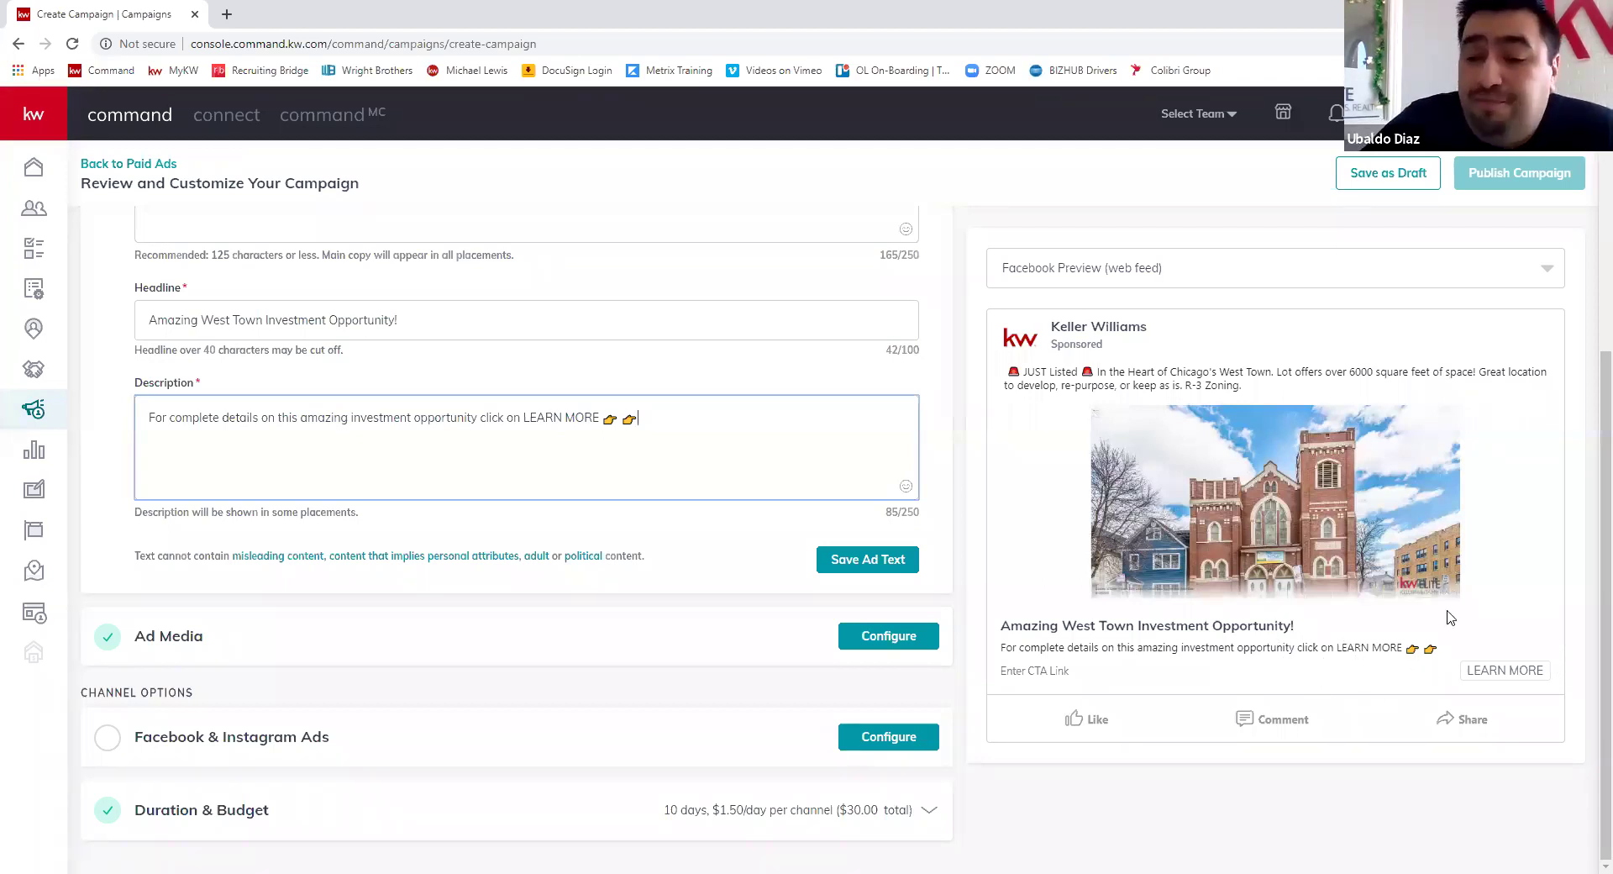
# - Save the ad text with headline 'Amazing West Town Investment Opportunity!' and the LEARN MORE description
pyautogui.click(878, 560)
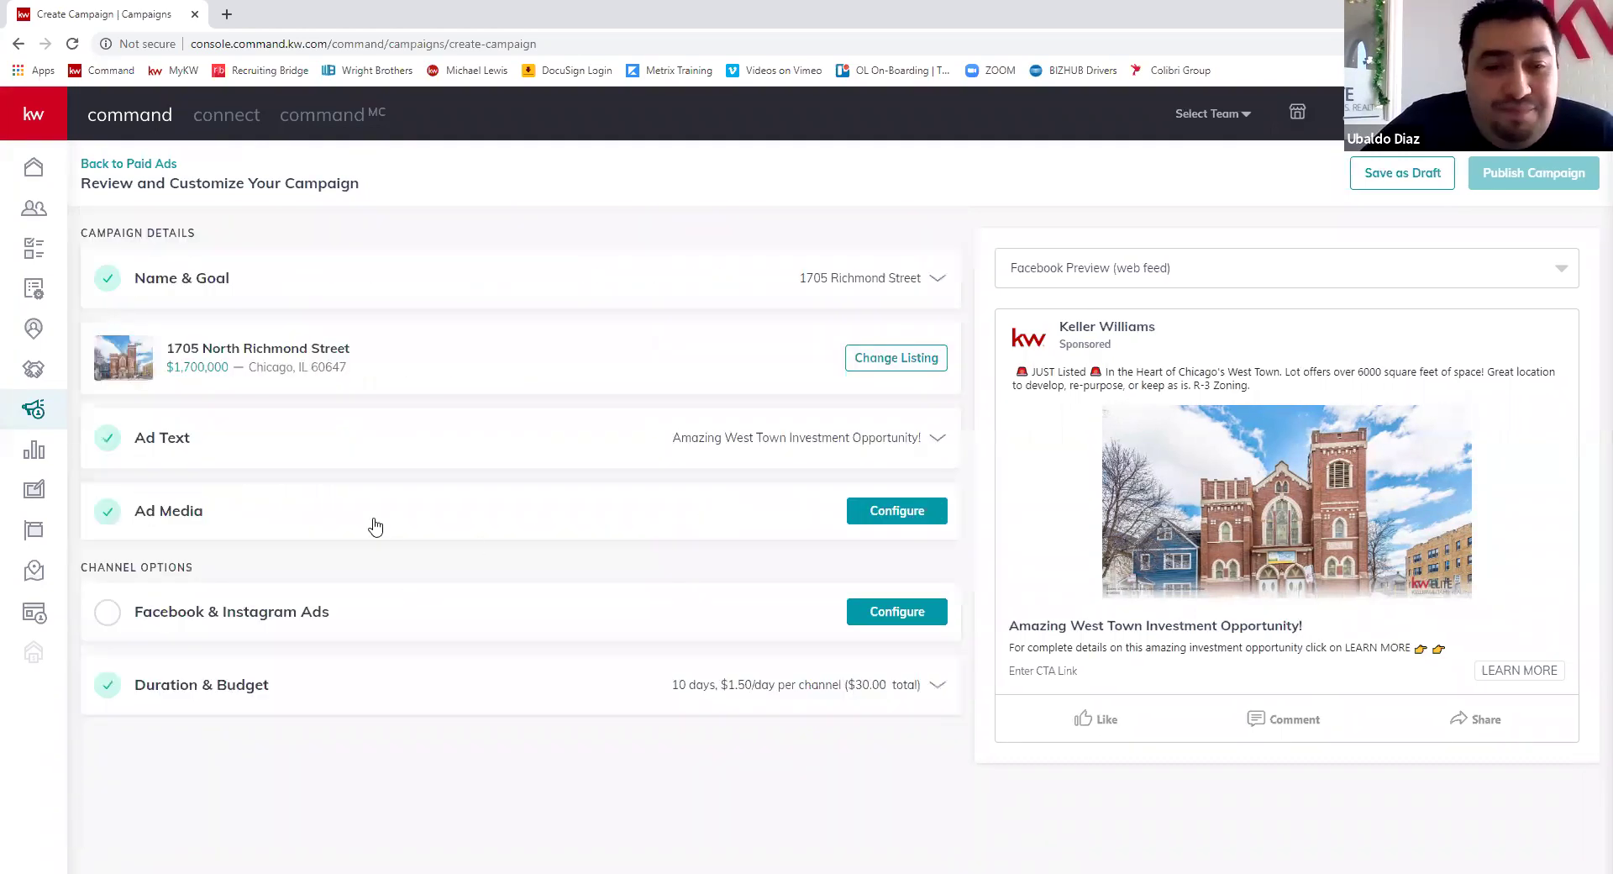
# - In Ad Media, pick the church interior listing photo and open it in the Wide (1.91:1) crop preview
pyautogui.click(897, 513)
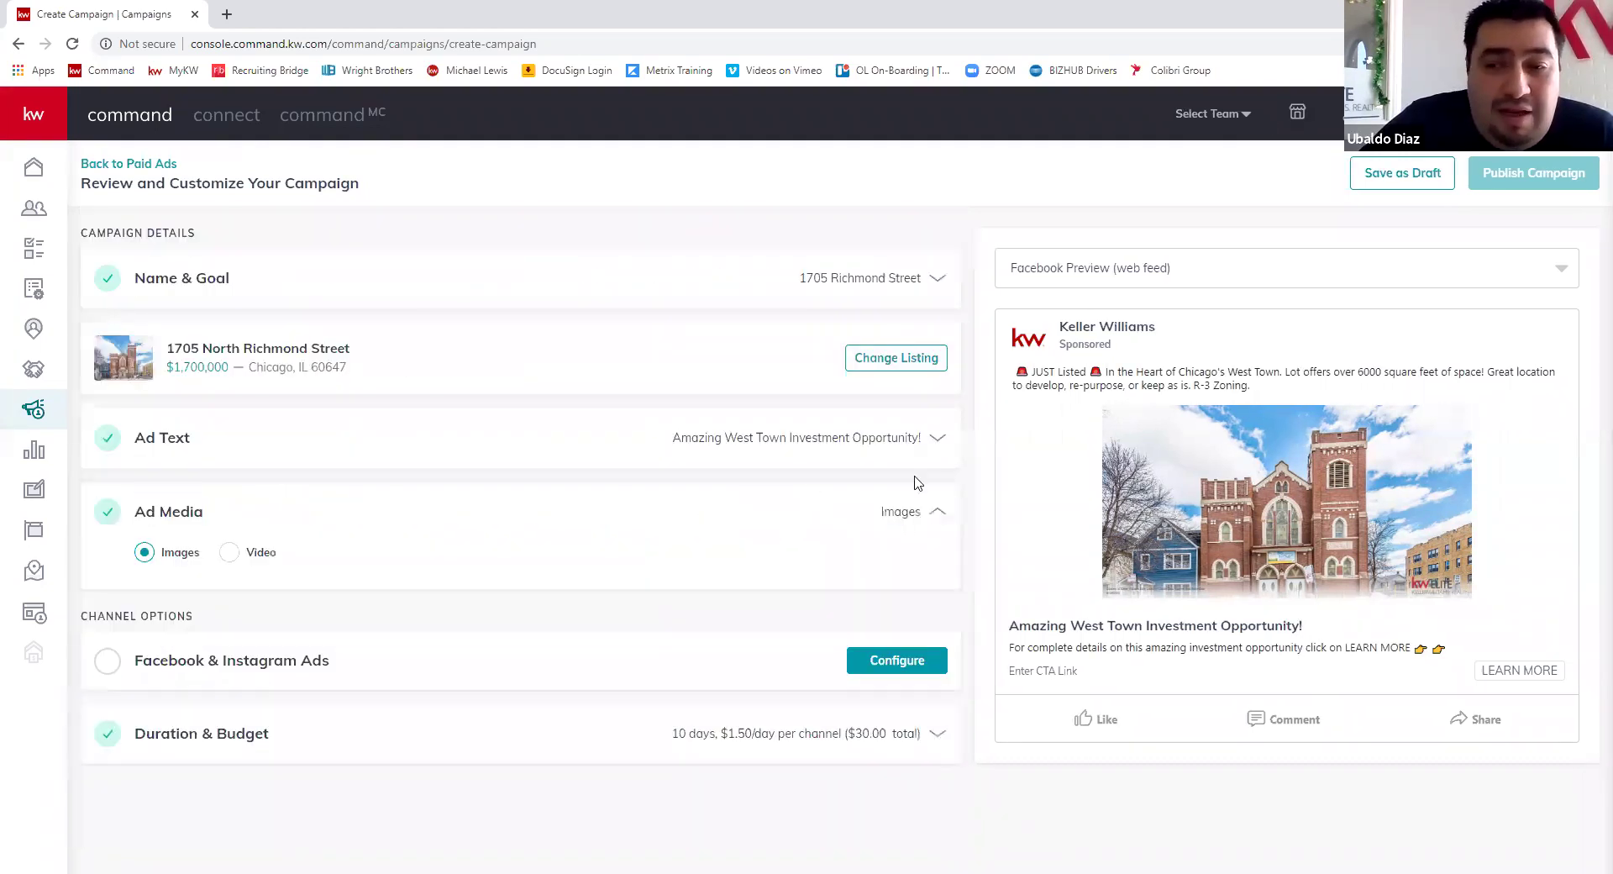
pyautogui.scroll(-2, 522, 571)
pyautogui.moveTo(191, 467)
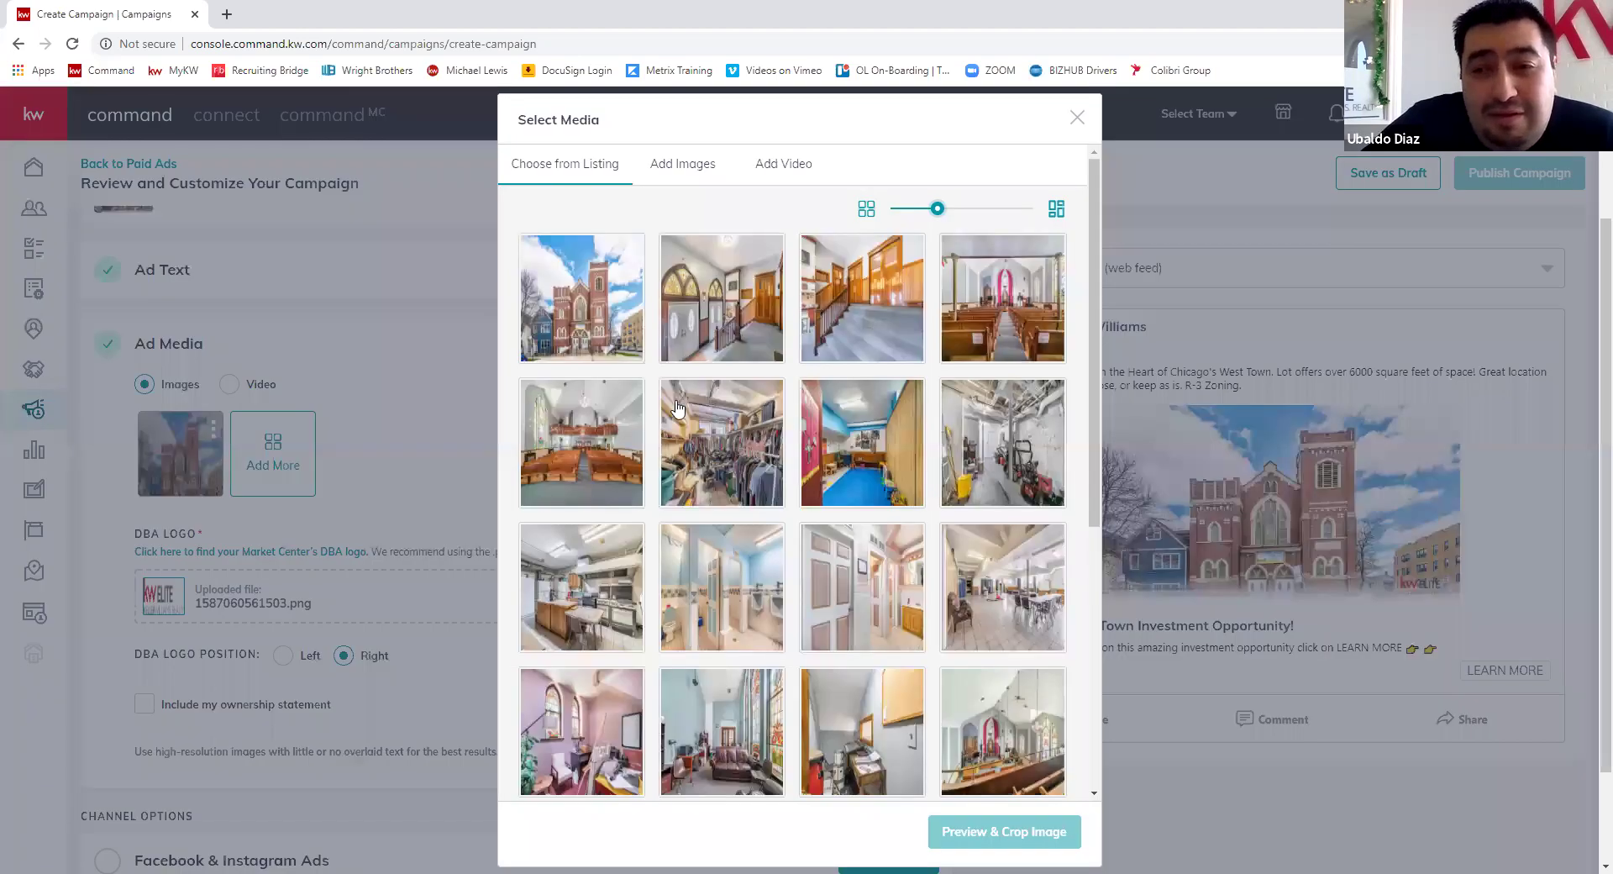
pyautogui.click(586, 434)
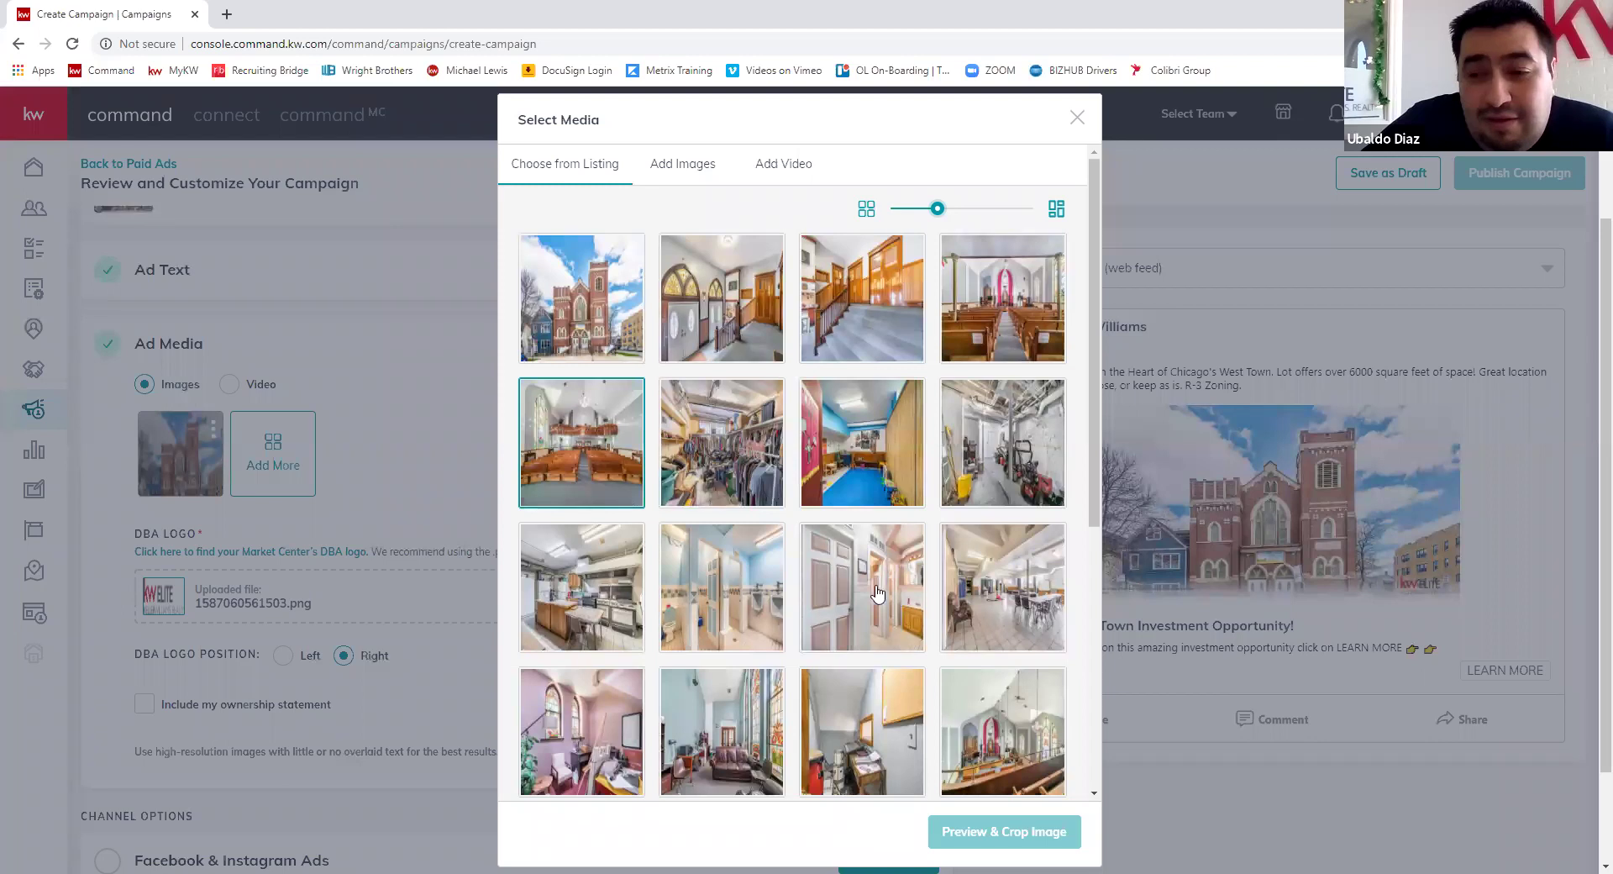
pyautogui.click(823, 457)
pyautogui.scroll(-1, 955, 484)
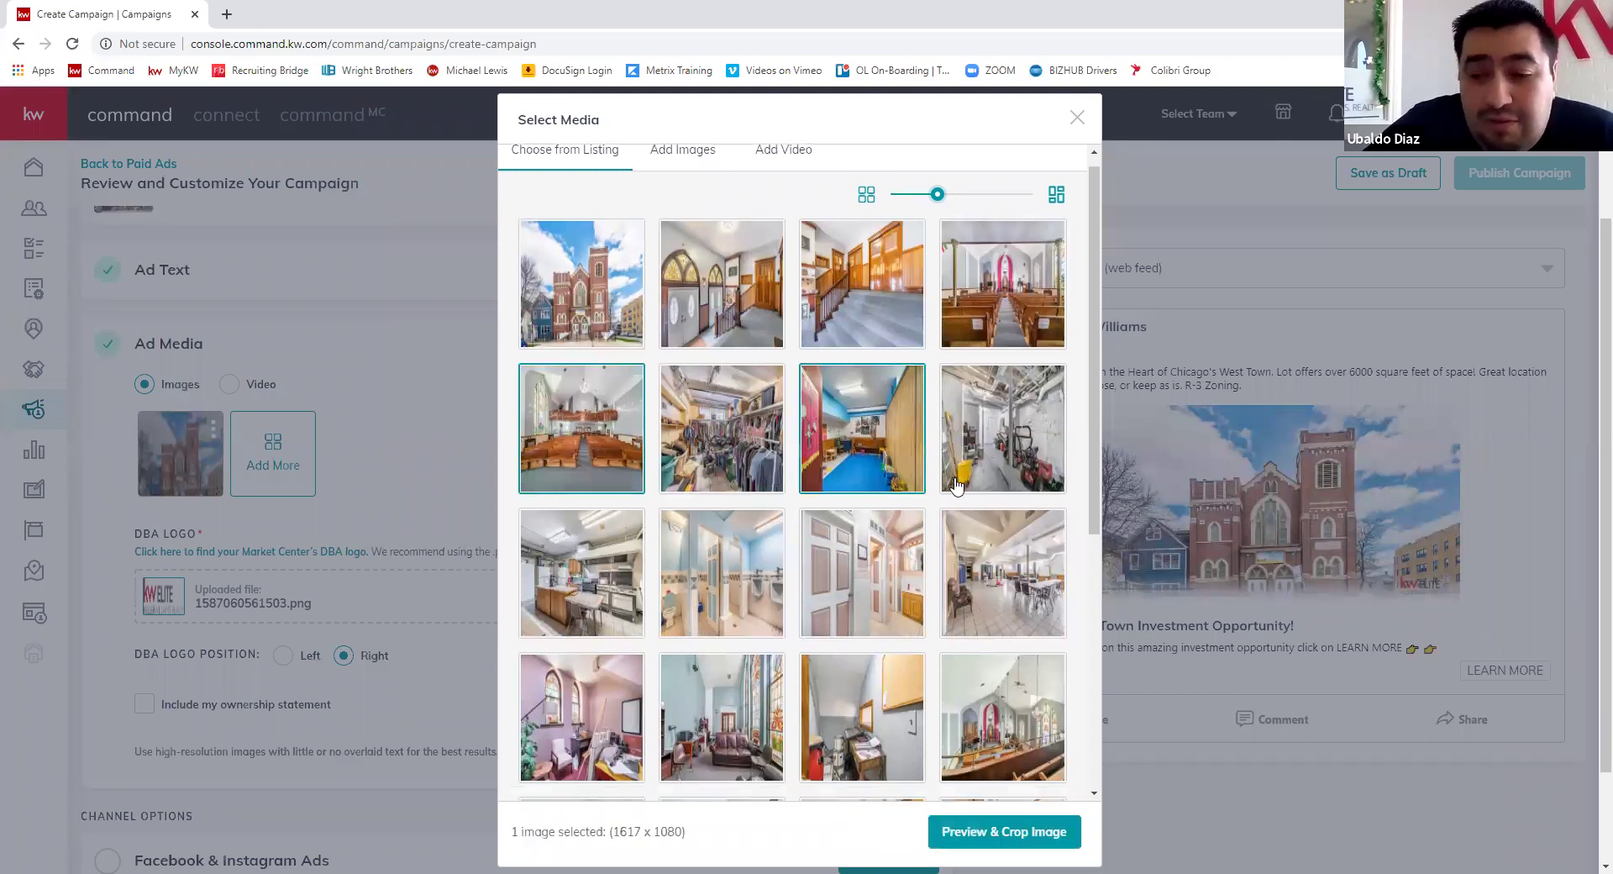
pyautogui.scroll(-5, 955, 484)
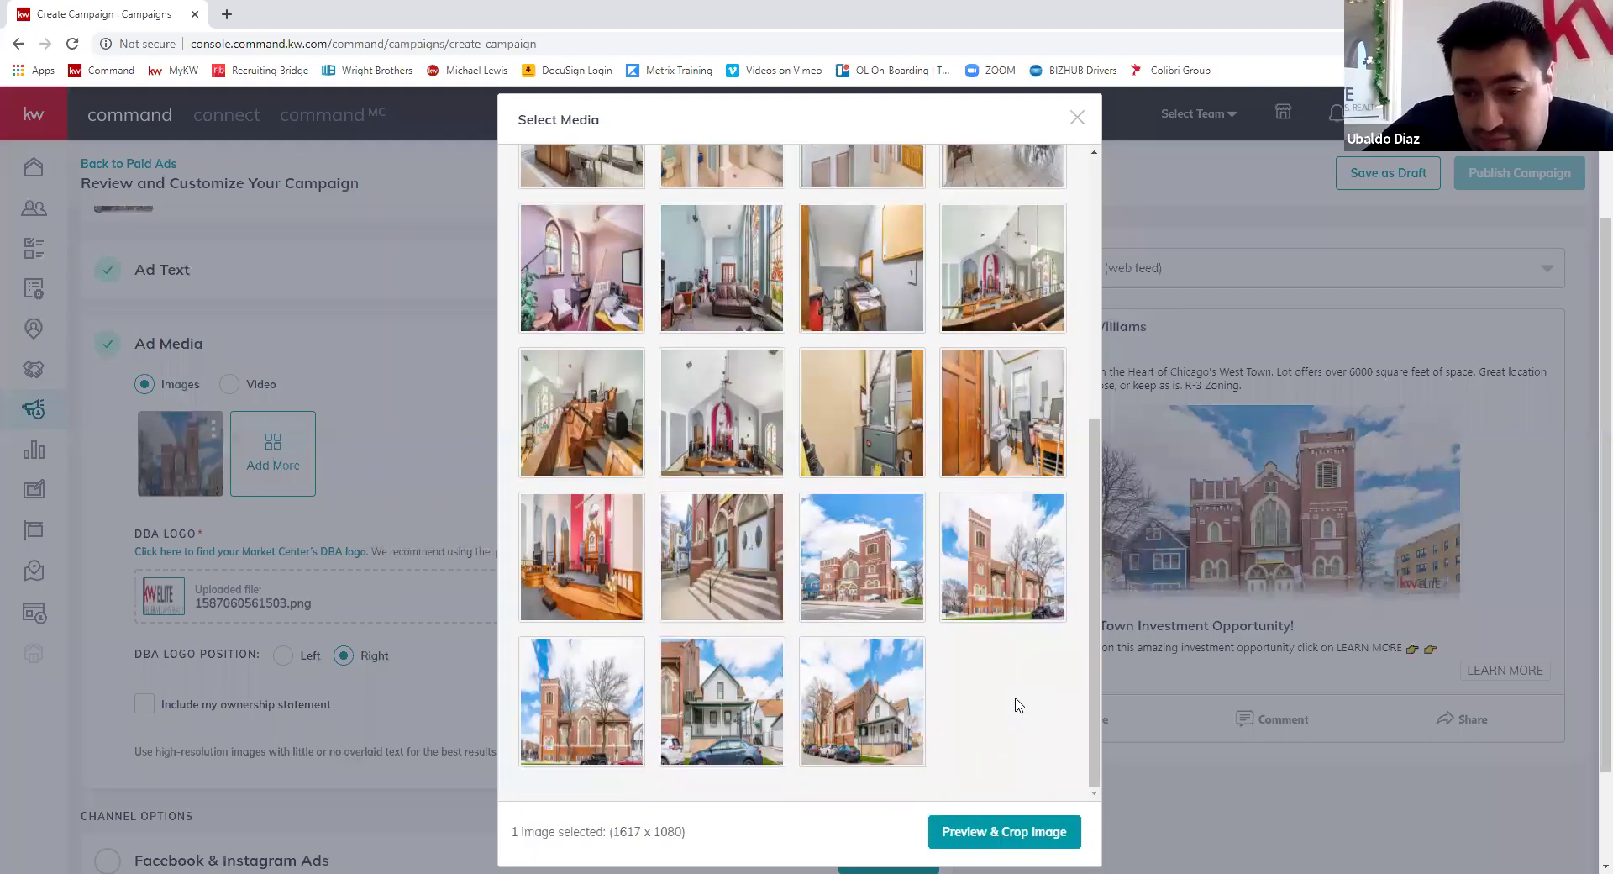
pyautogui.click(878, 590)
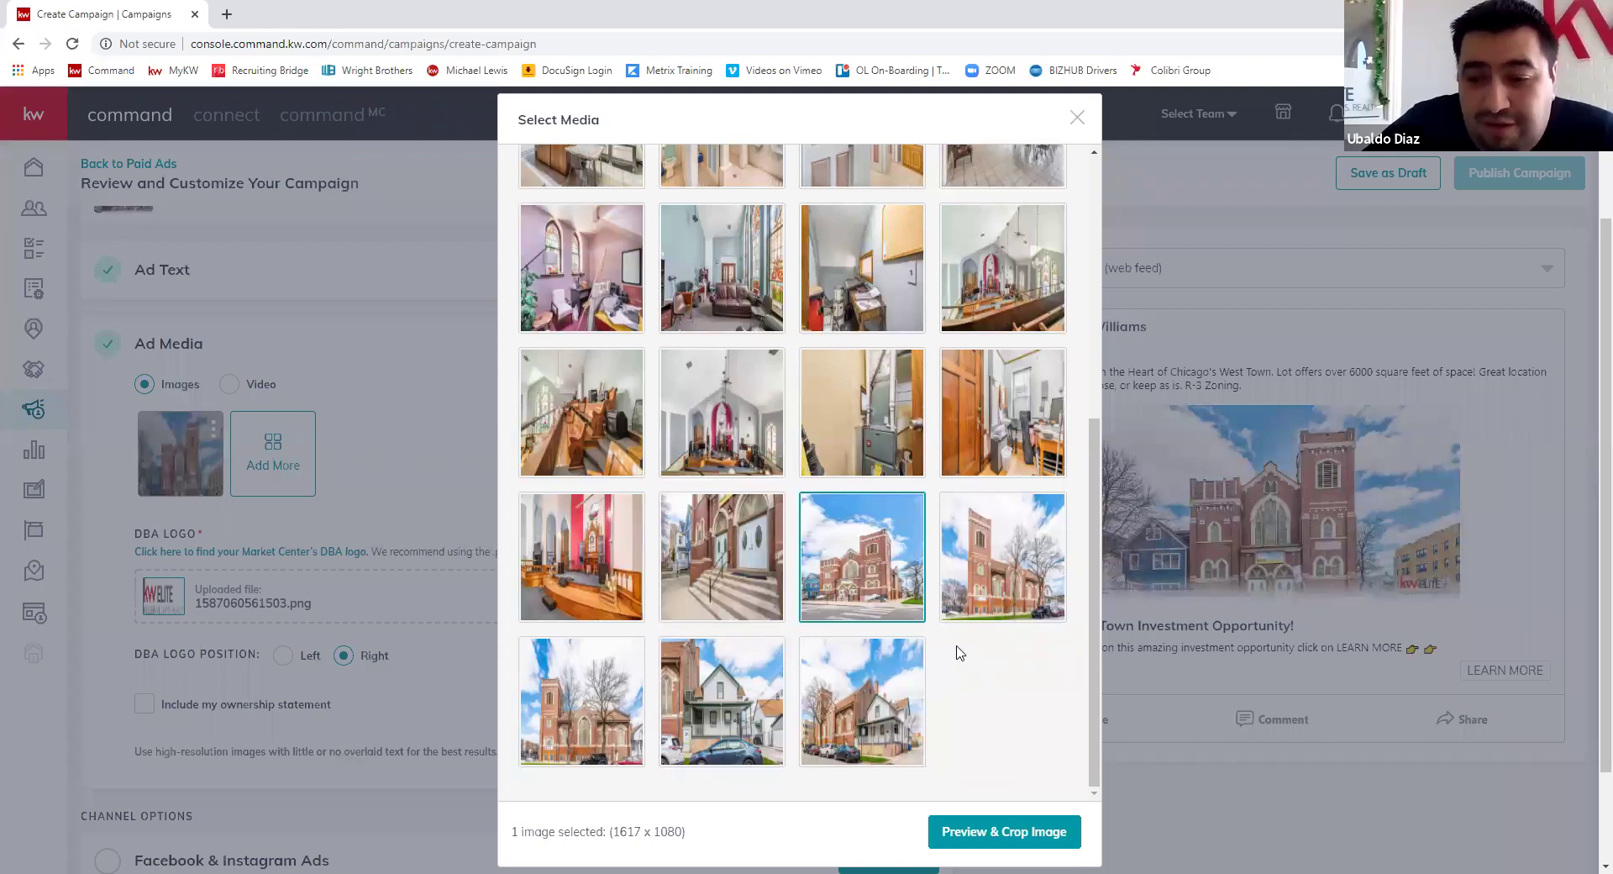
pyautogui.scroll(-2, 961, 653)
pyautogui.click(1004, 831)
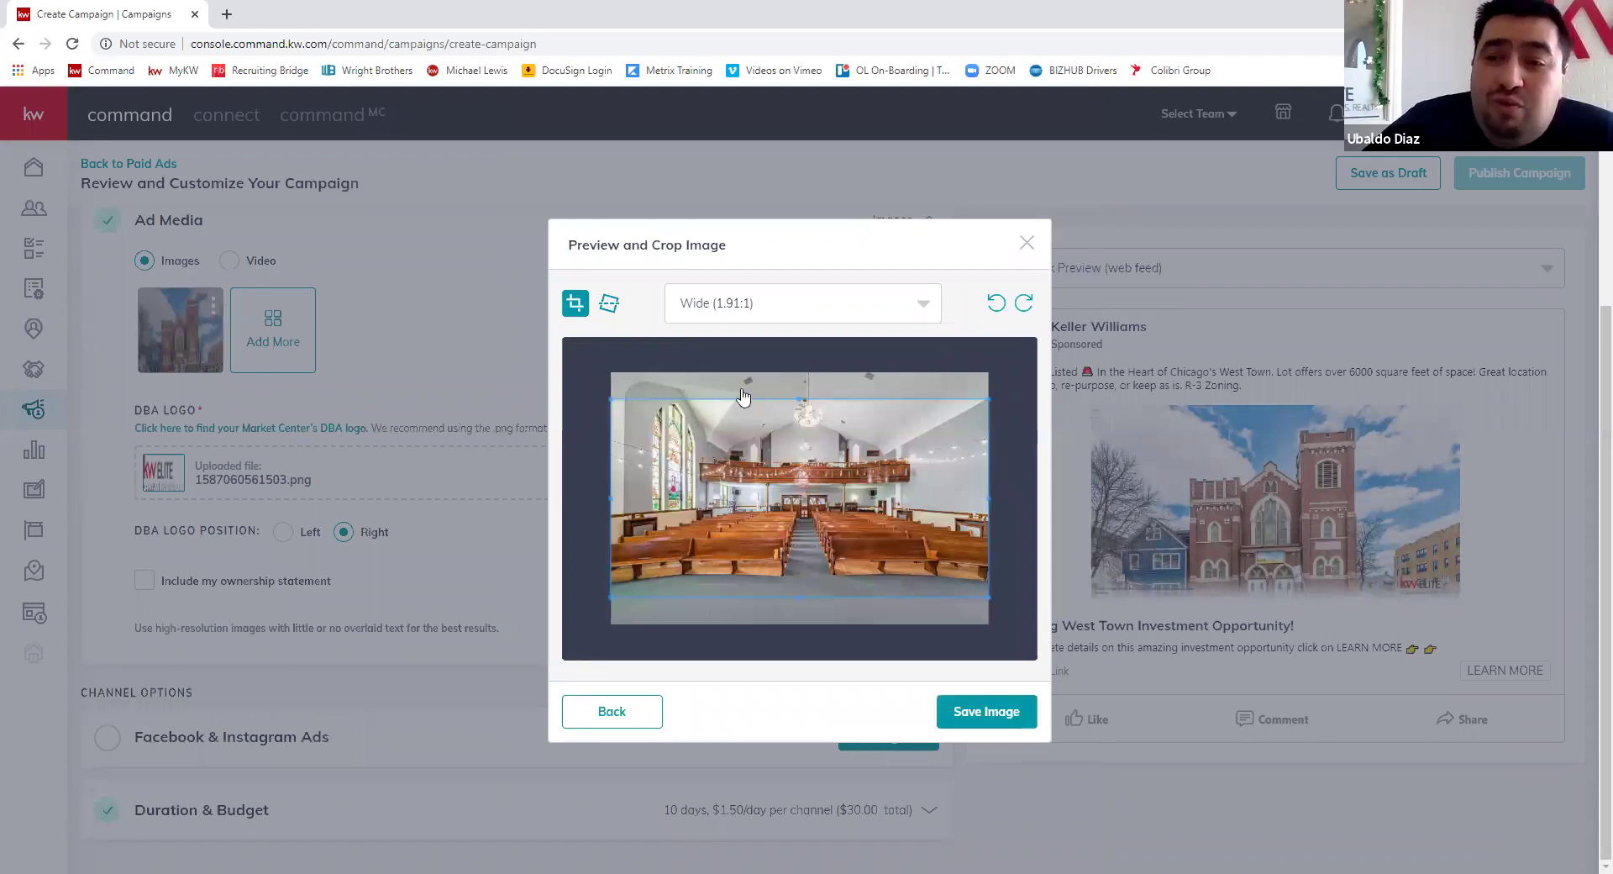
pyautogui.click(756, 303)
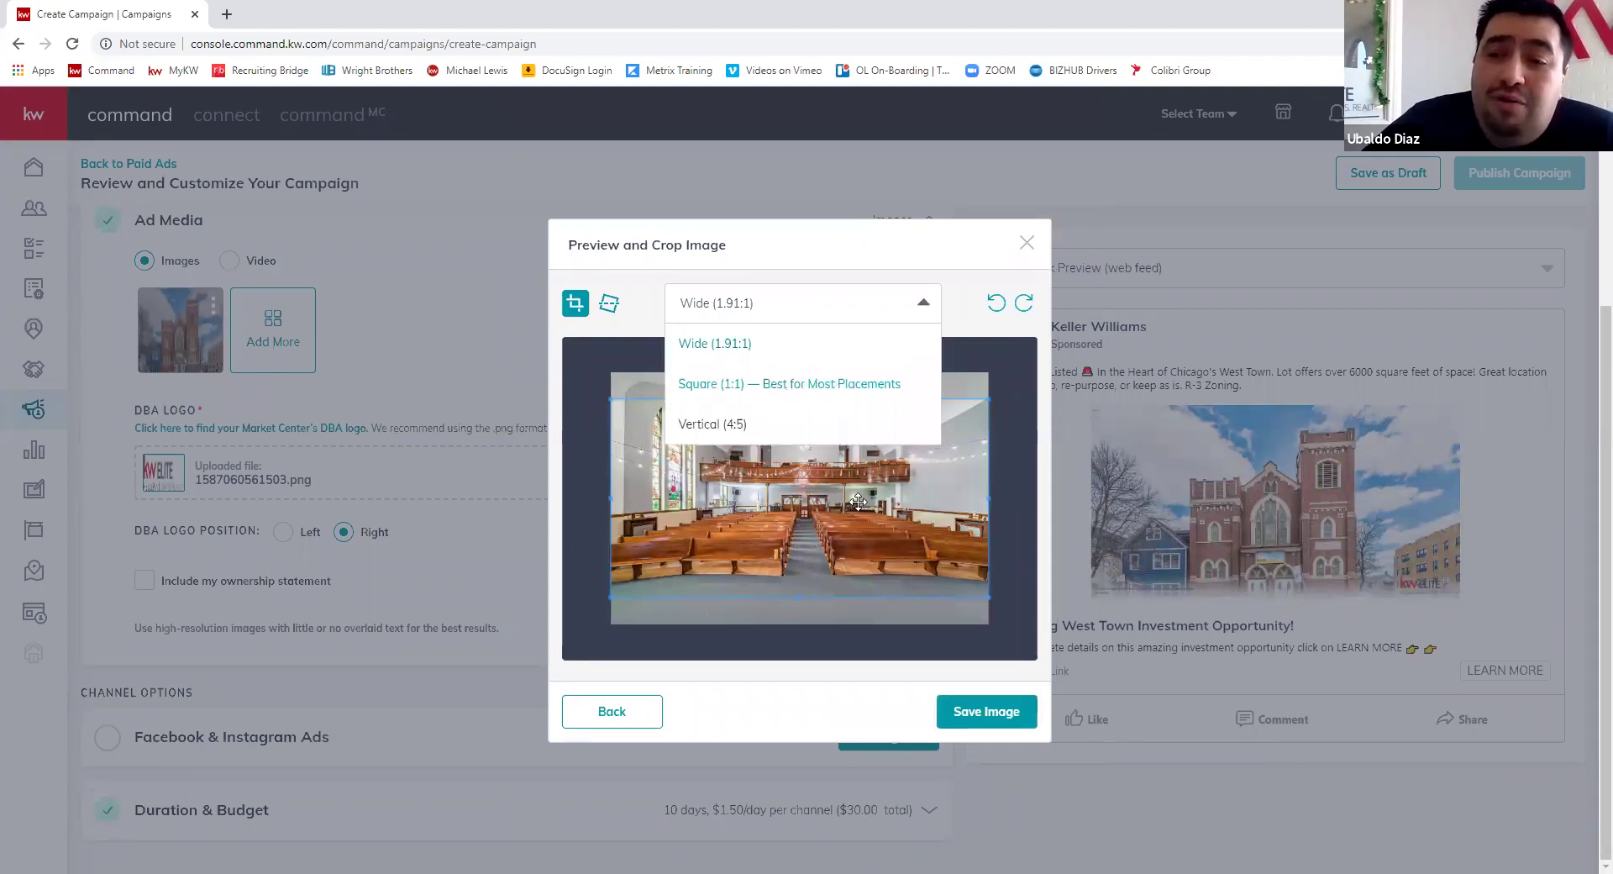
# - Crop the church interior photo to Square (1:1) over the pews and save it as the second ad image
pyautogui.click(831, 383)
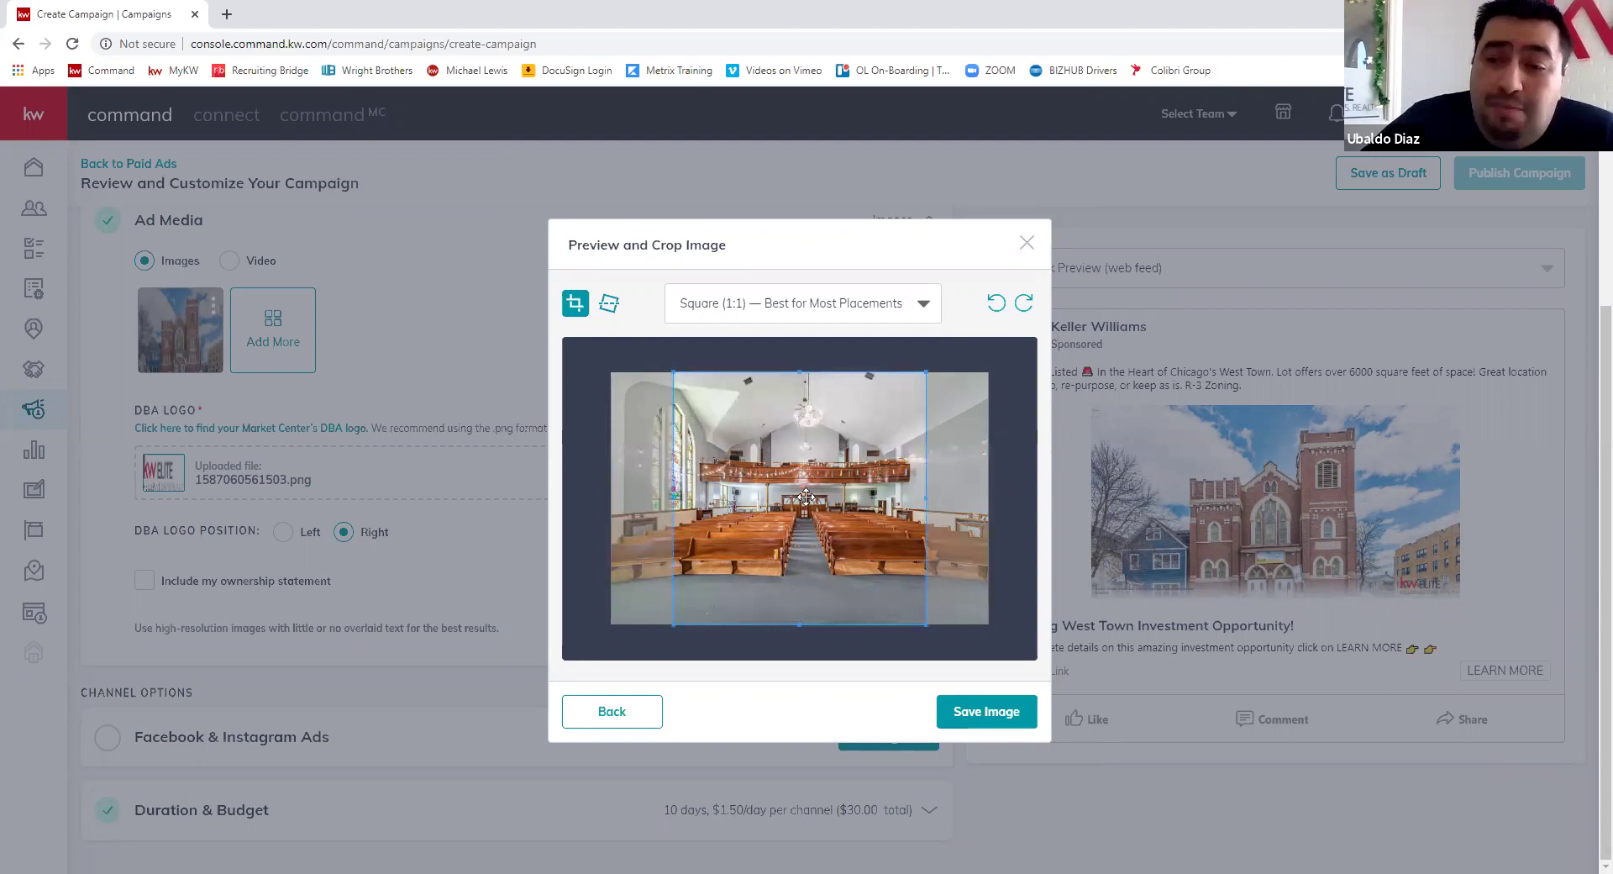
pyautogui.moveTo(804, 496); pyautogui.dragTo(801, 495)
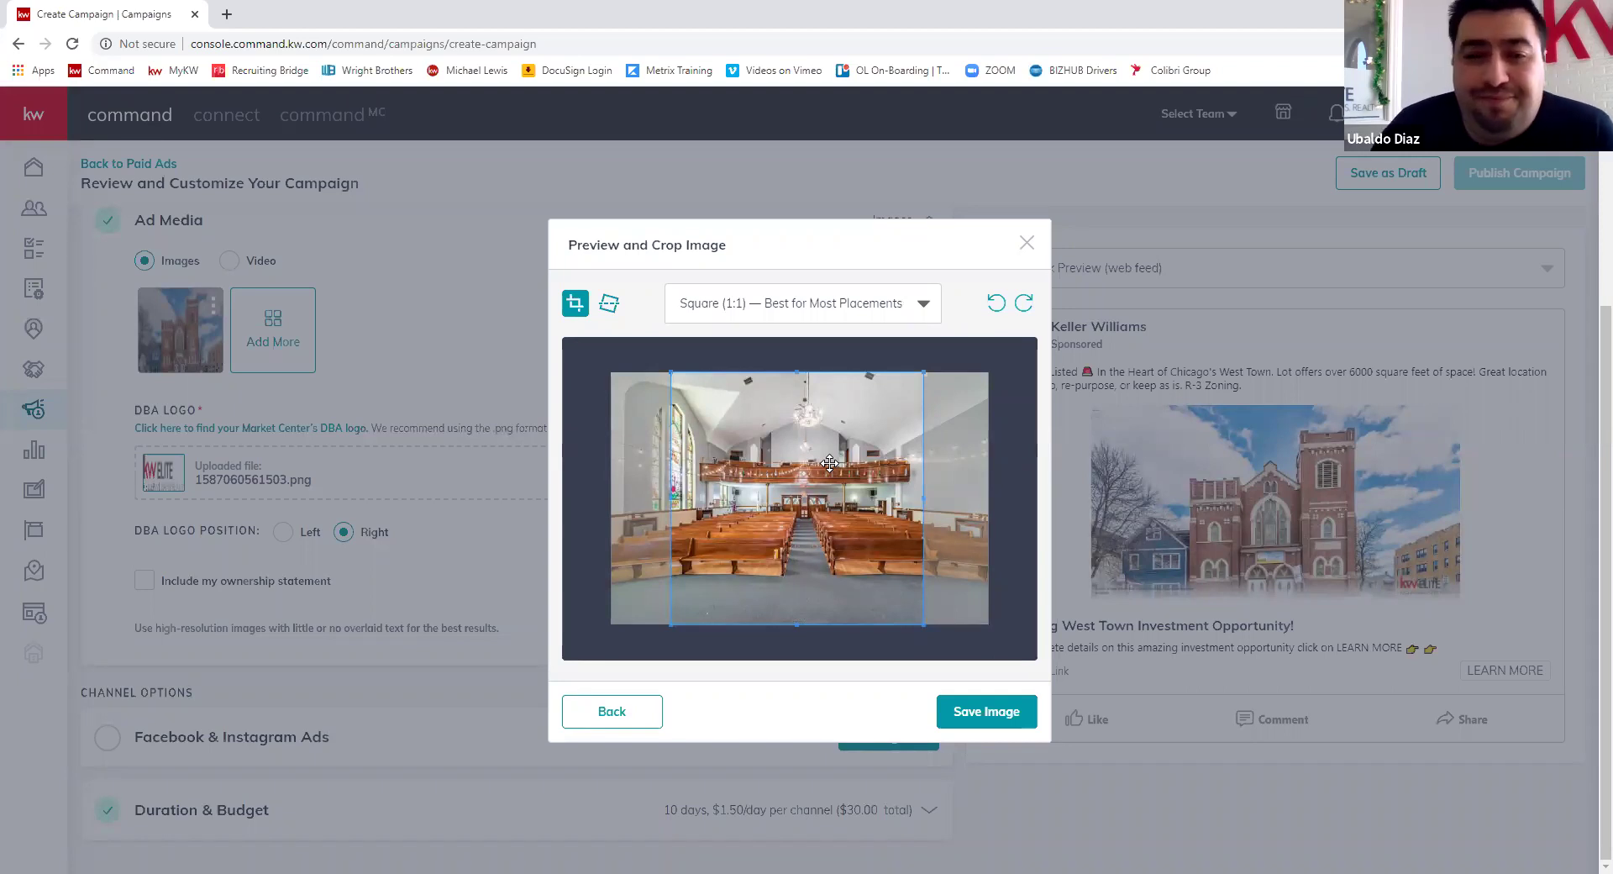
pyautogui.click(989, 711)
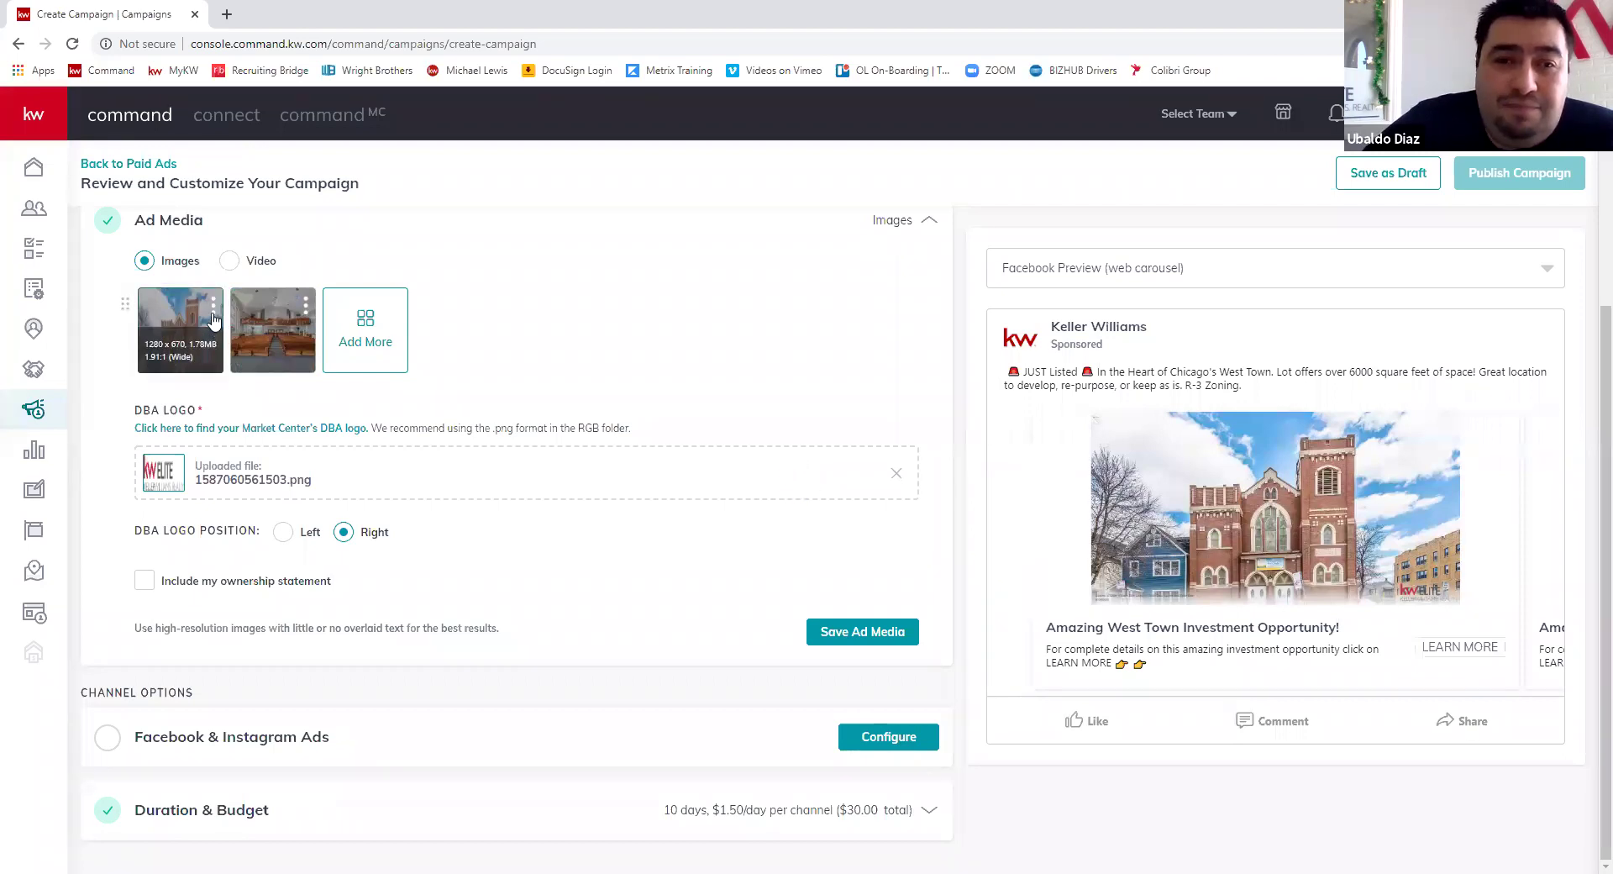
# - Select the exterior church photo from the listing photos
pyautogui.click(212, 311)
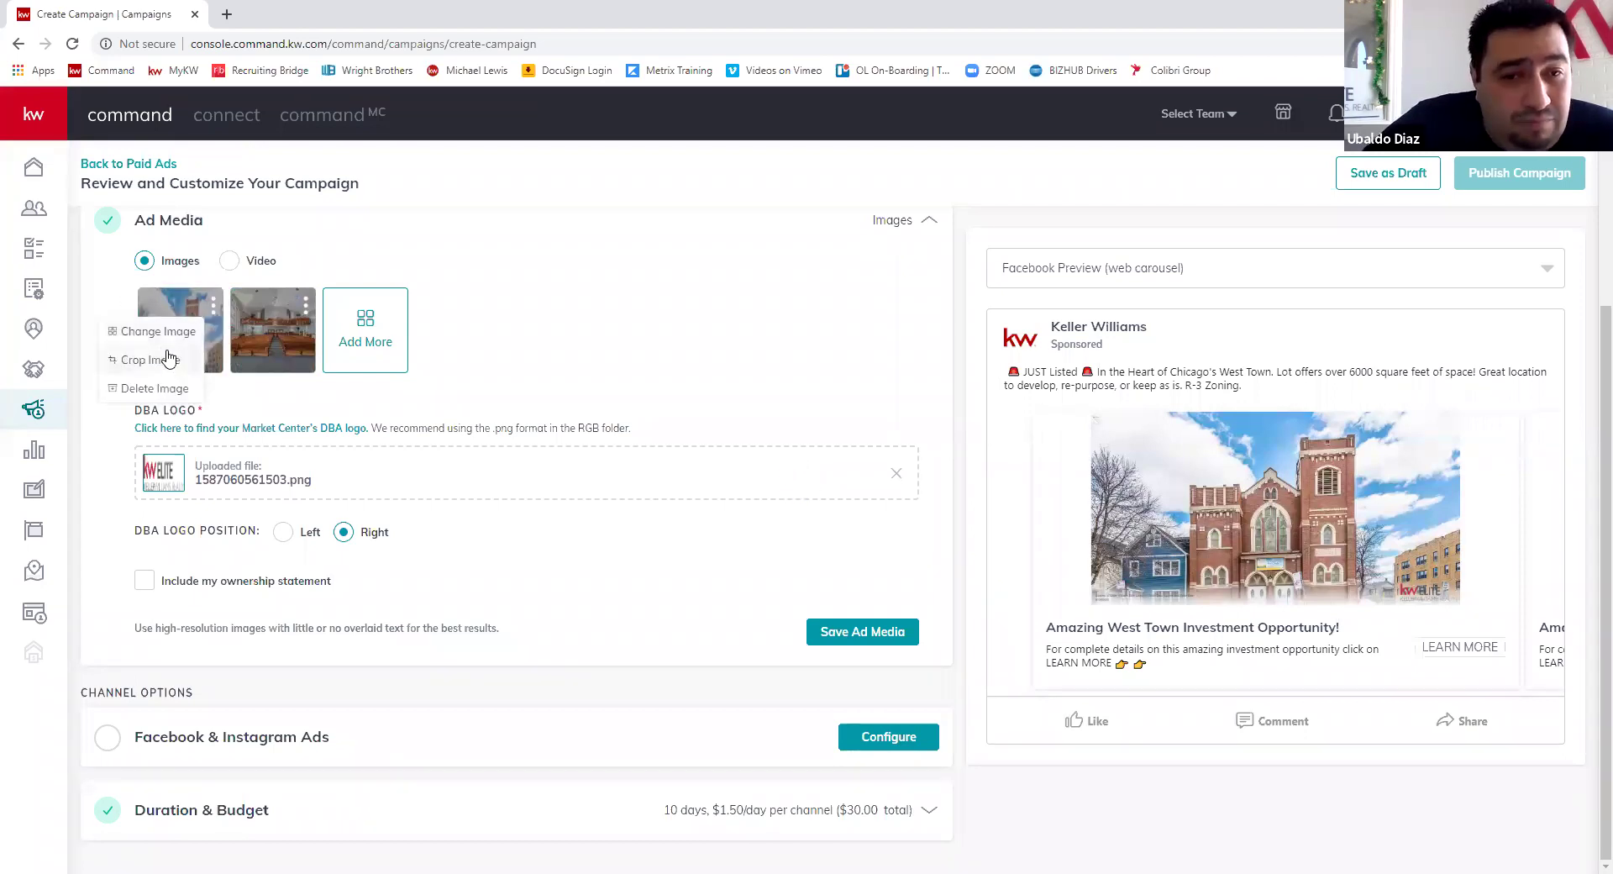
pyautogui.click(611, 535)
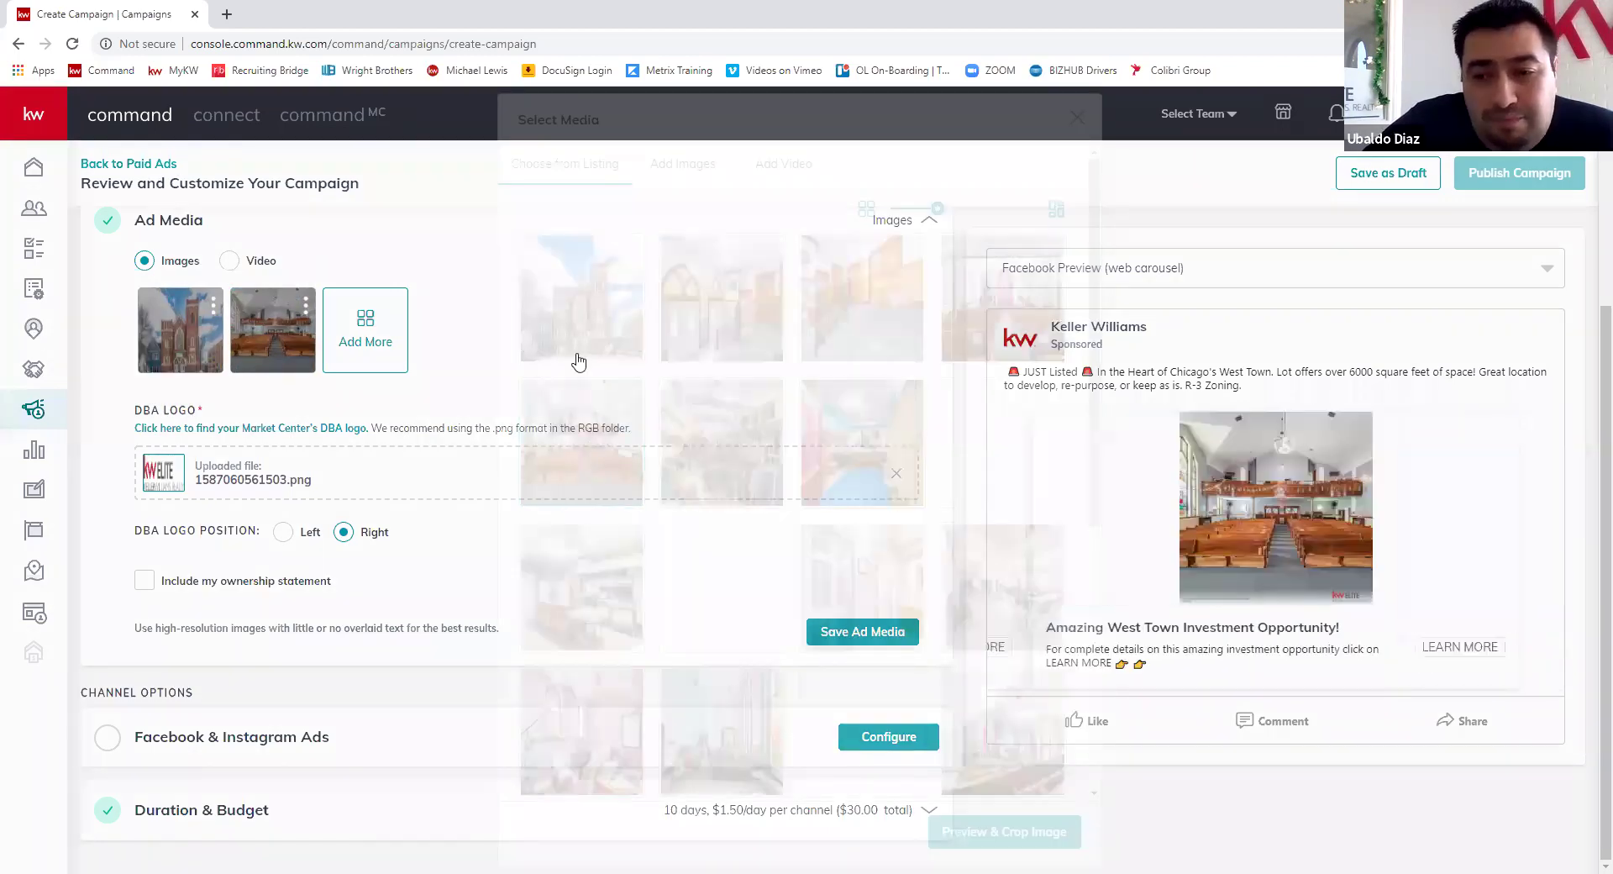
pyautogui.scroll(-5, 872, 483)
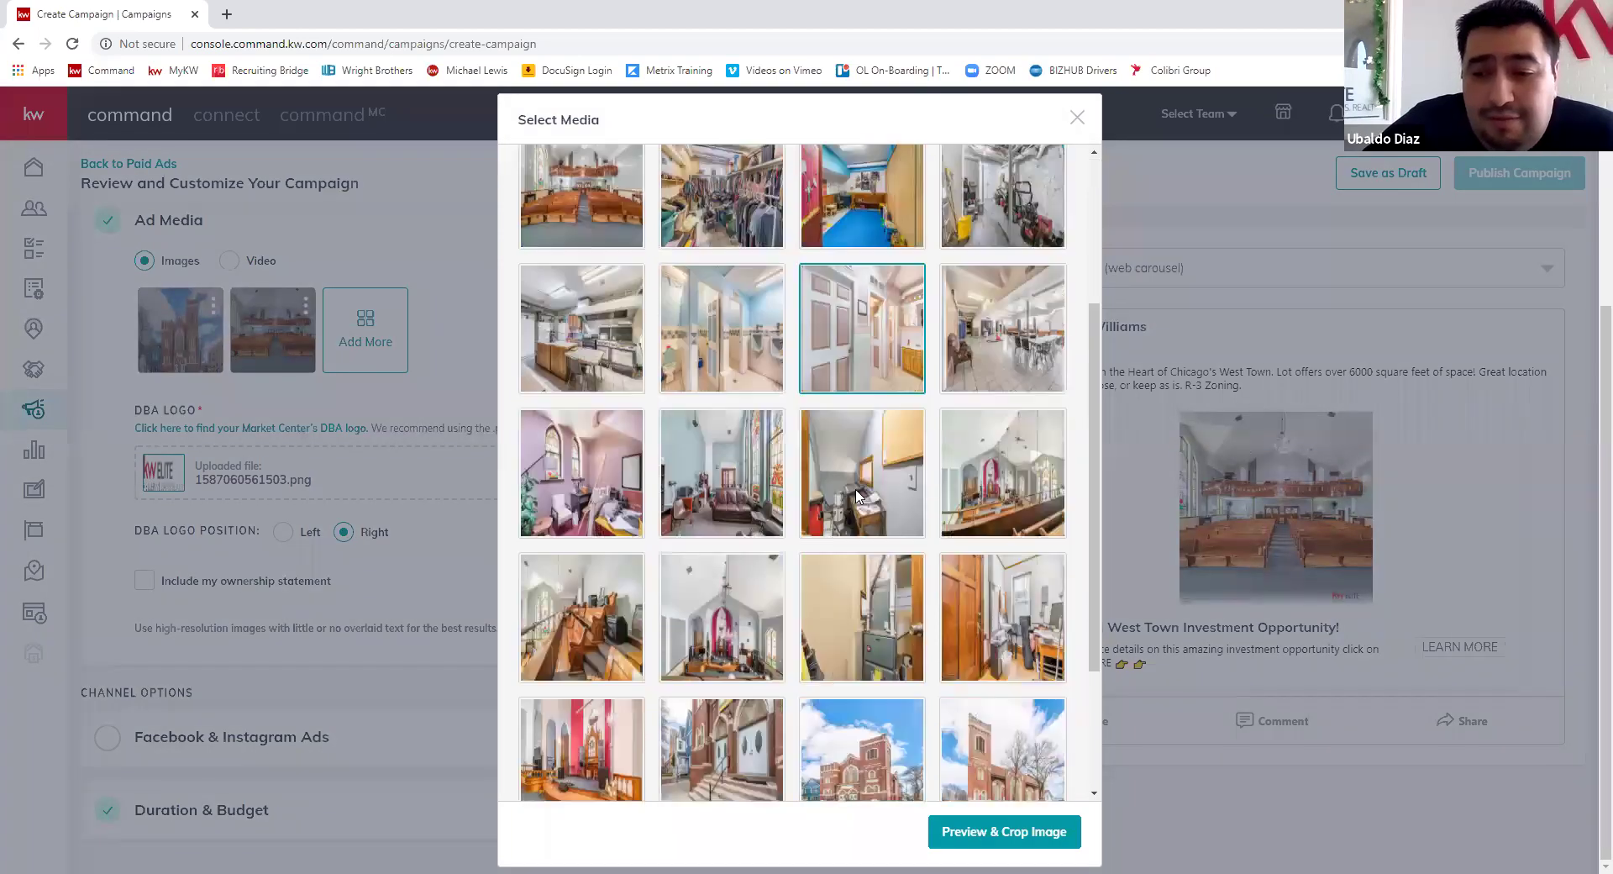
pyautogui.click(853, 586)
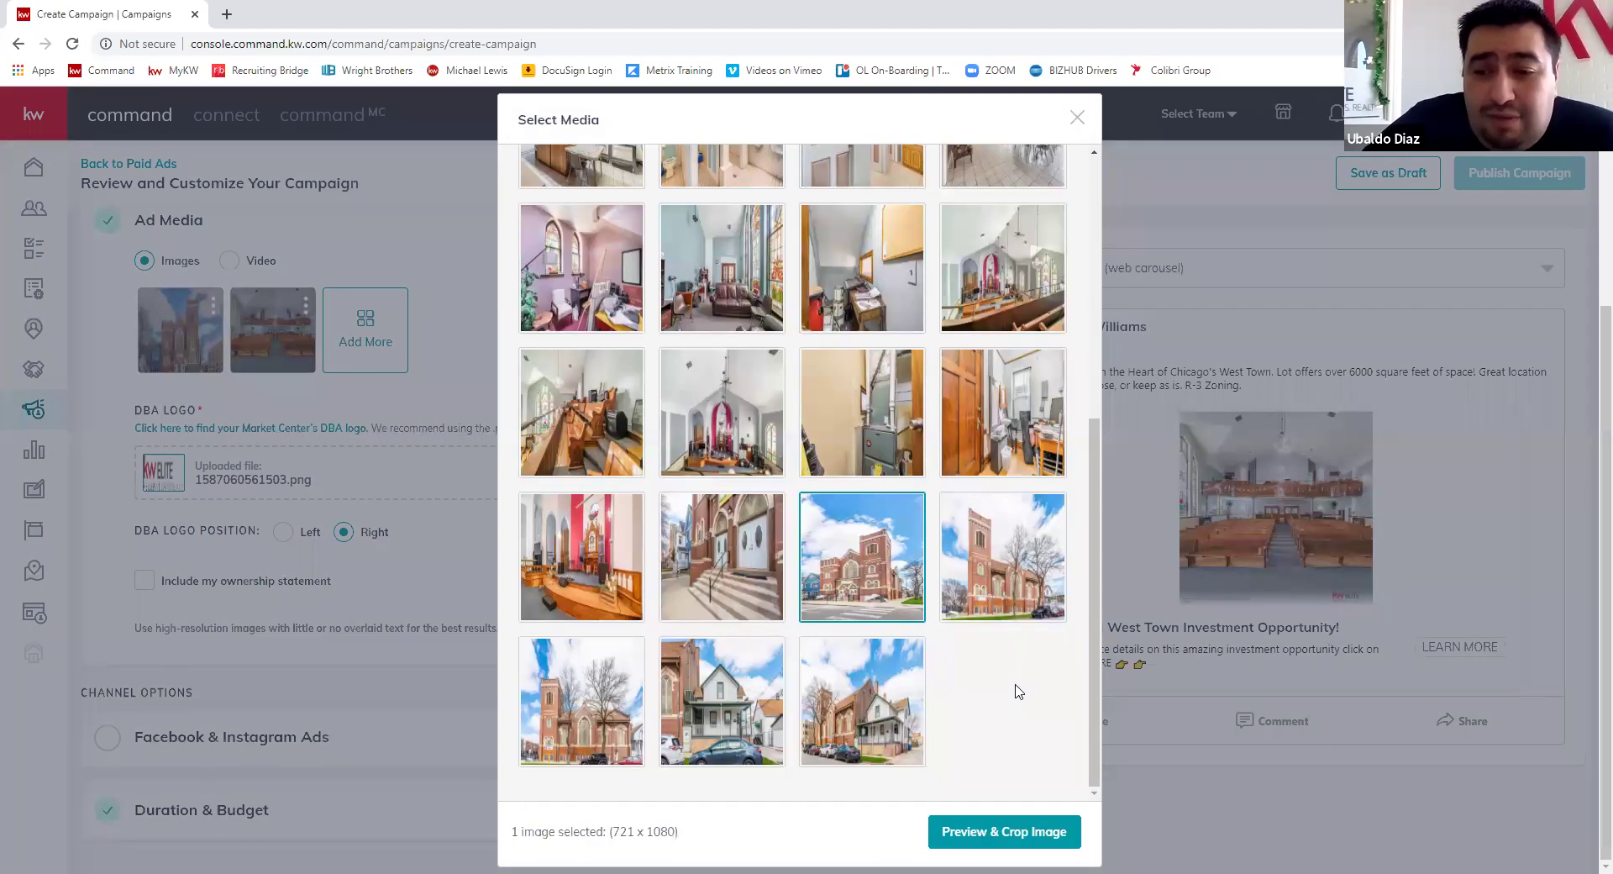
# - Re-crop the church exterior photo to Square (1:1), shifted down over the church, and save it
pyautogui.doubleClick(850, 504)
pyautogui.click(898, 316)
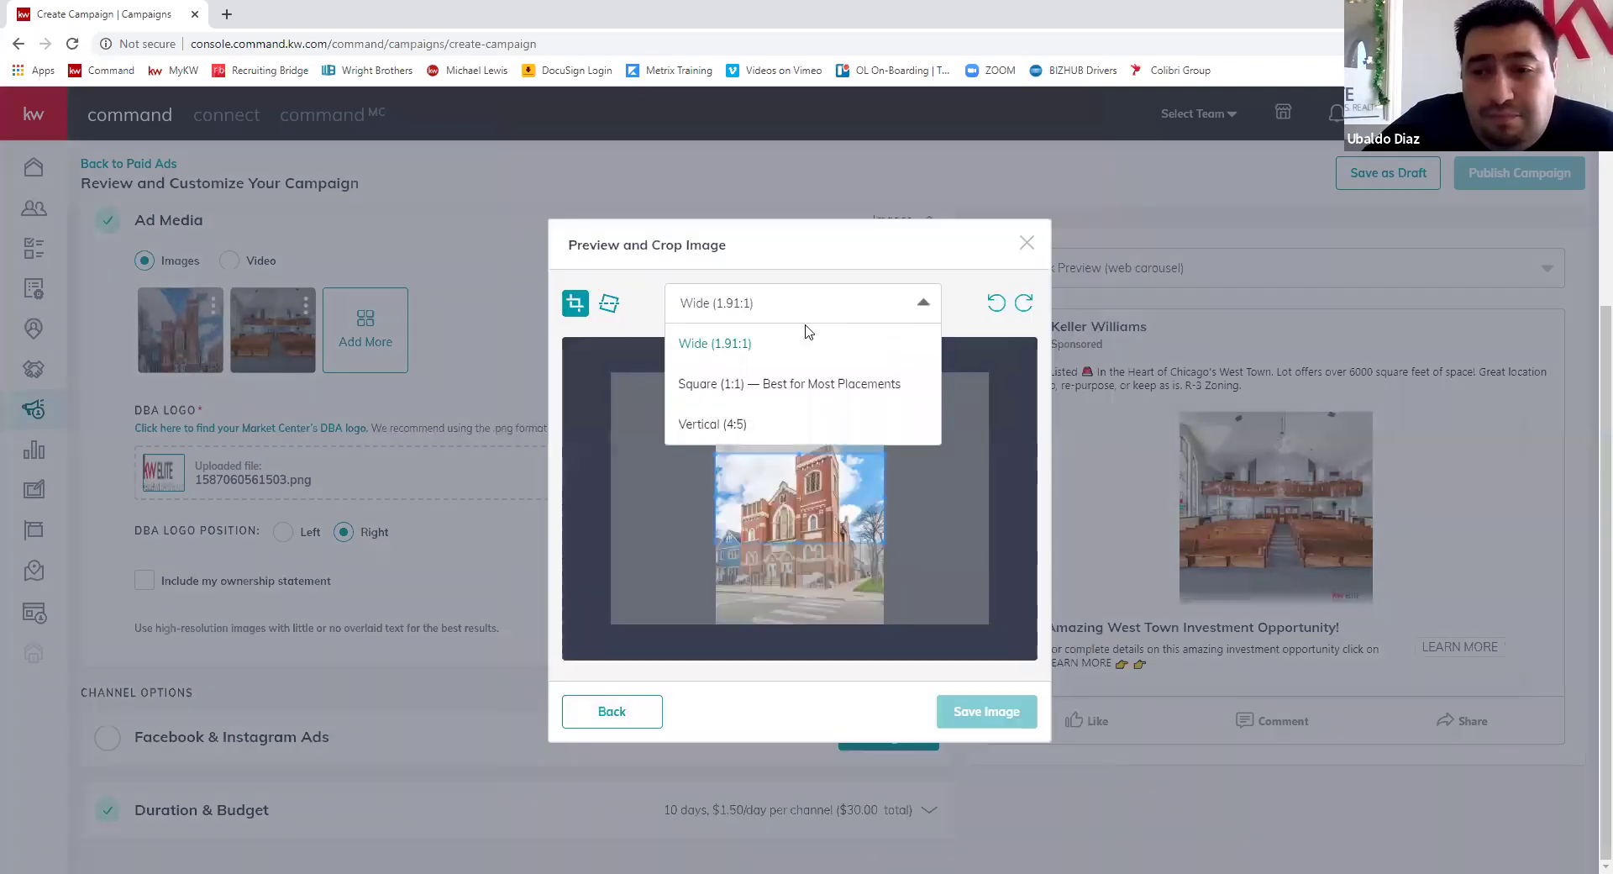
pyautogui.click(767, 375)
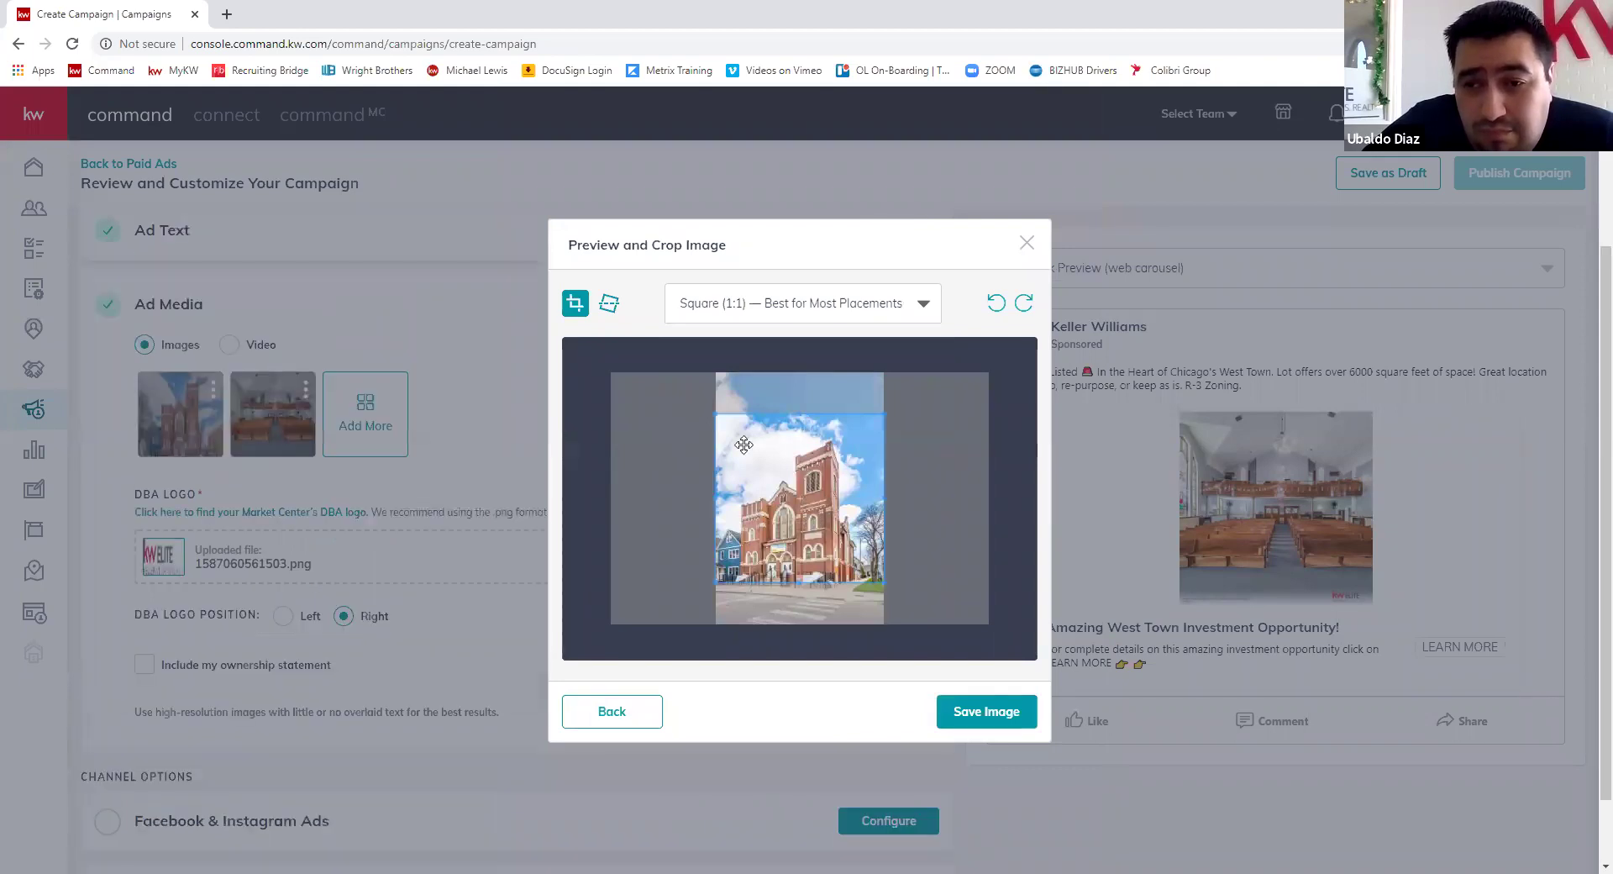
pyautogui.moveTo(781, 520); pyautogui.dragTo(777, 541)
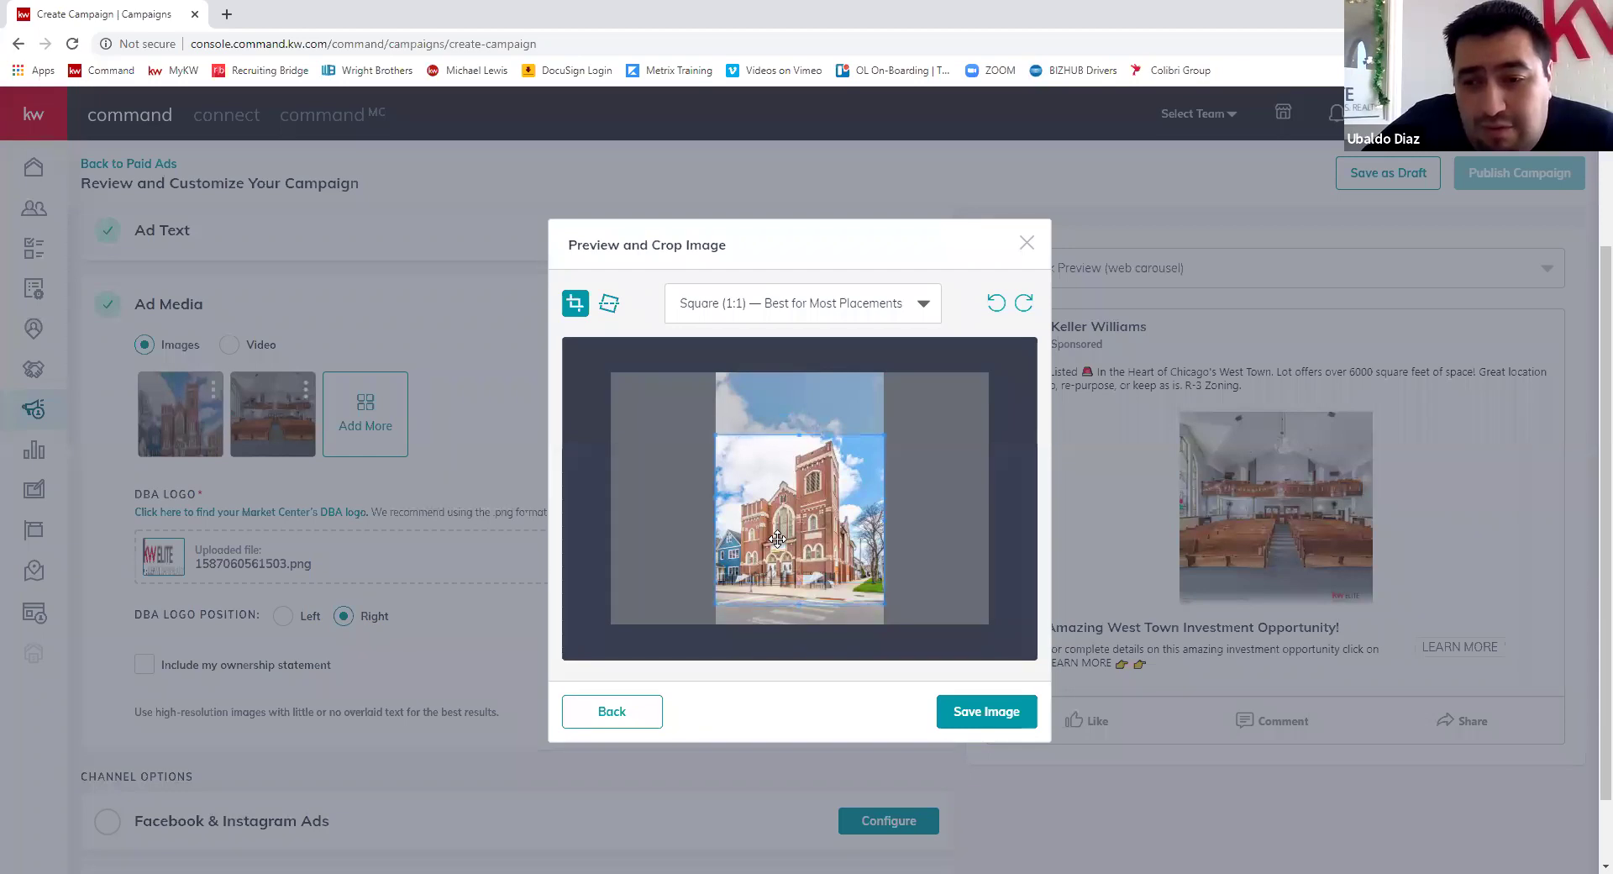
pyautogui.click(980, 724)
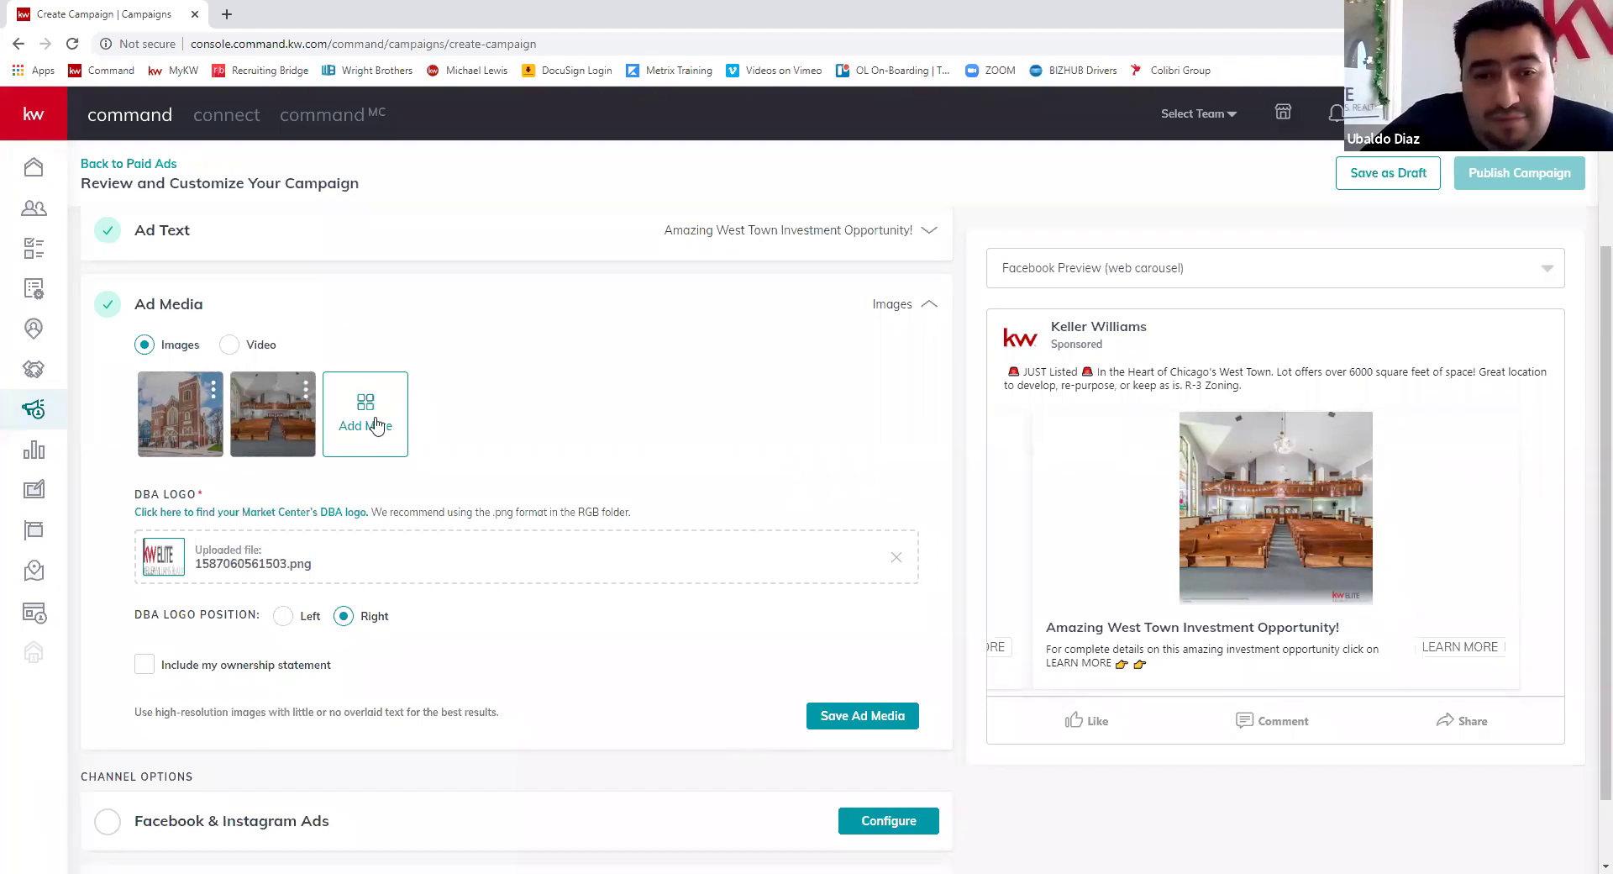
# - Preview the ad as an Instagram Story carousel, then as a Facebook mobile carousel
pyautogui.click(1541, 281)
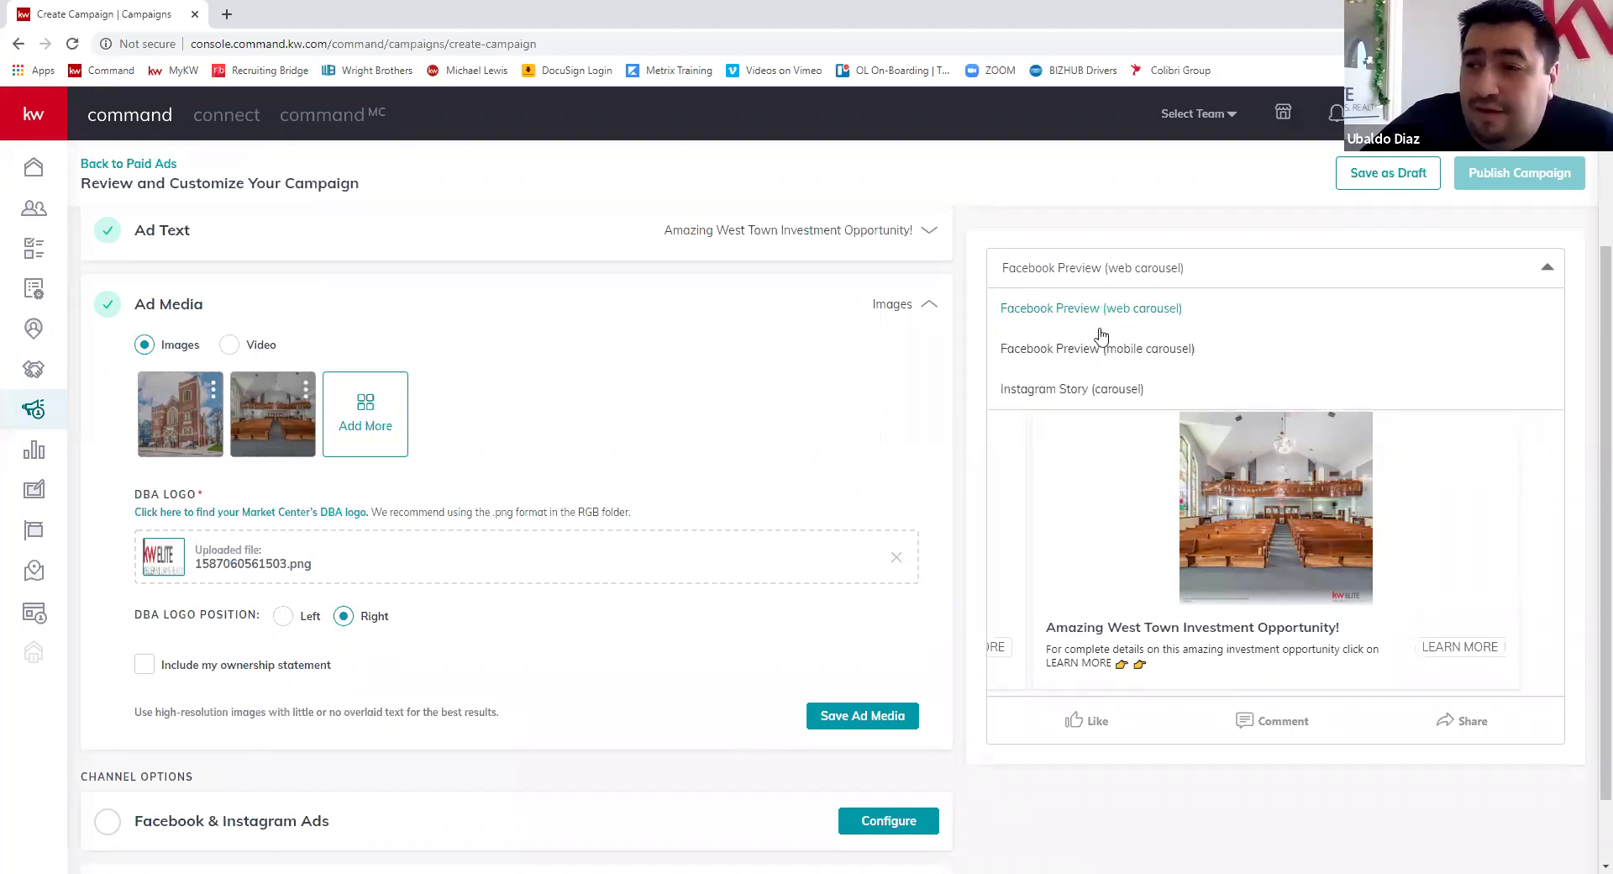
pyautogui.click(1096, 393)
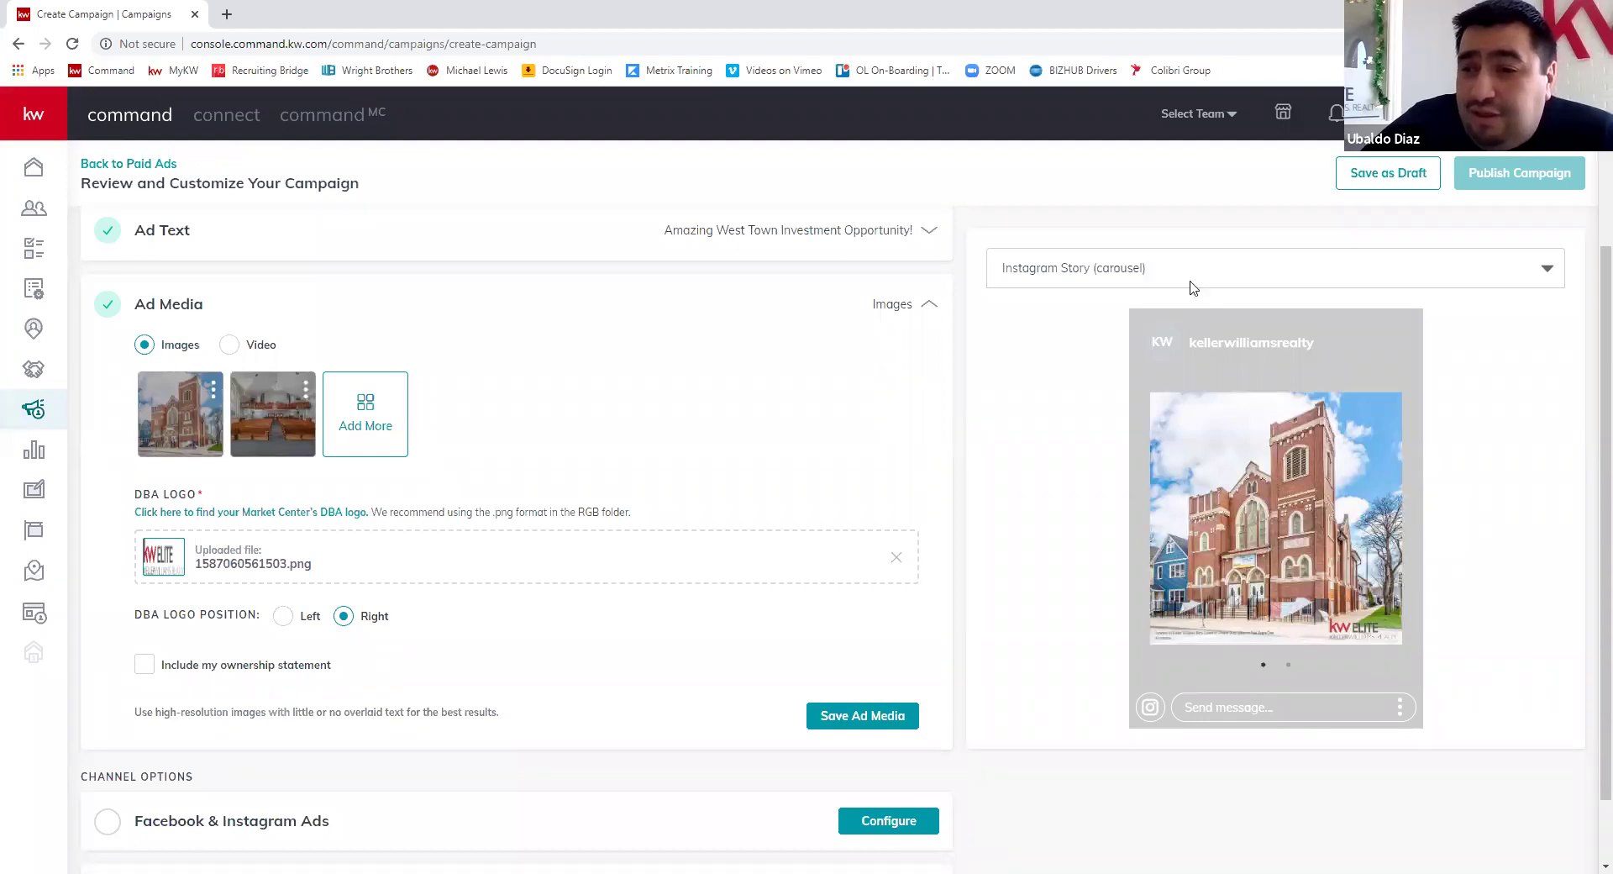
pyautogui.click(1189, 286)
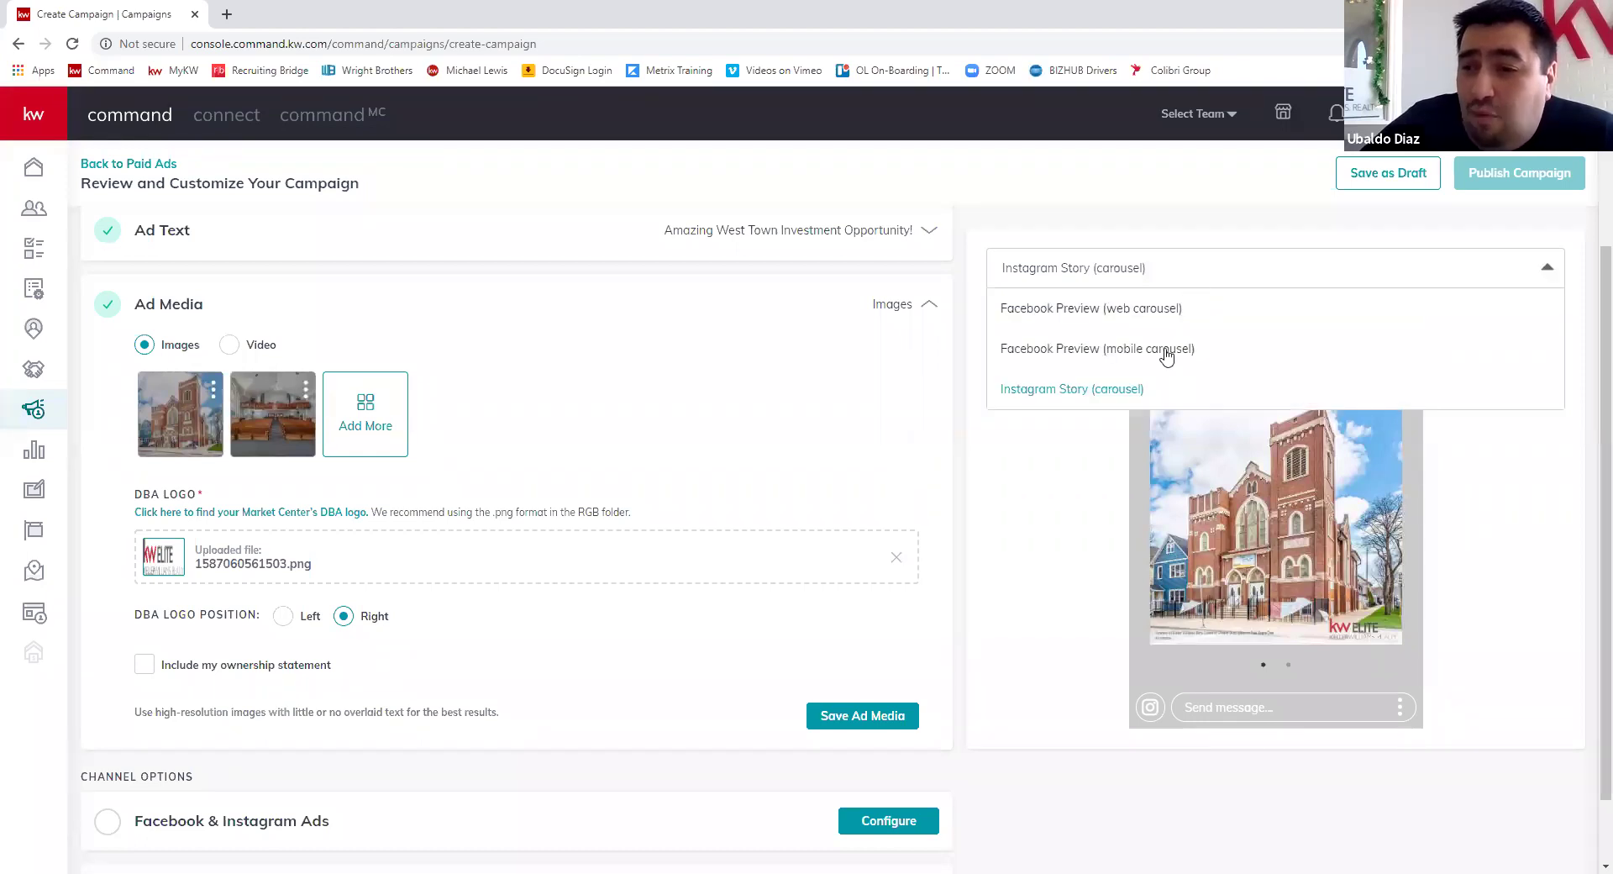
pyautogui.click(1166, 349)
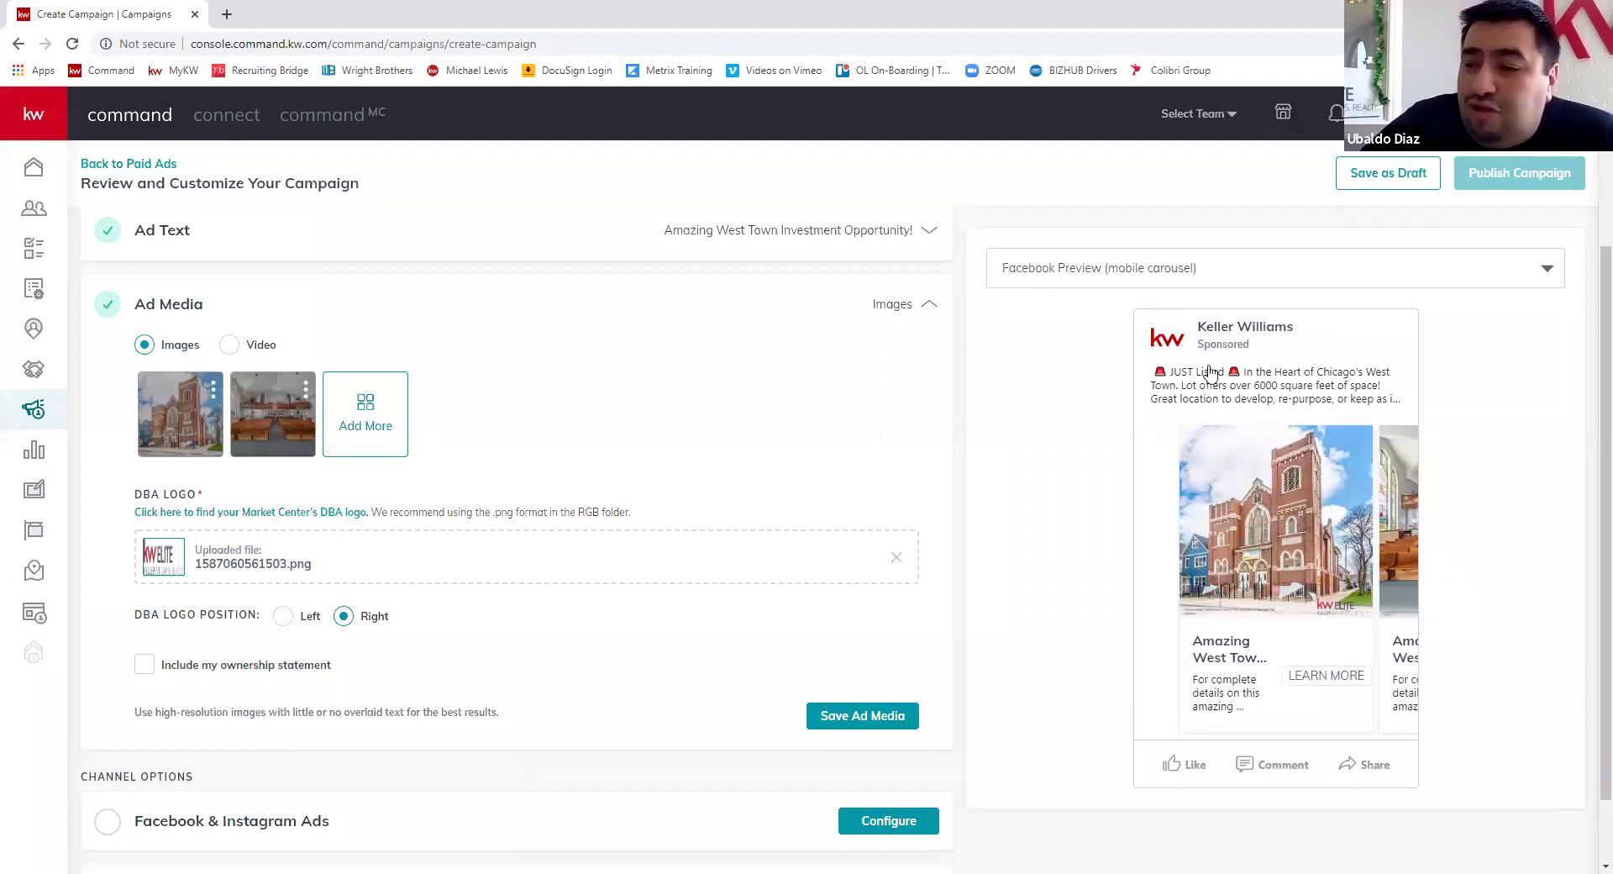
# - Return the preview to Facebook web carousel and start adding another listing photo
pyautogui.press('space')
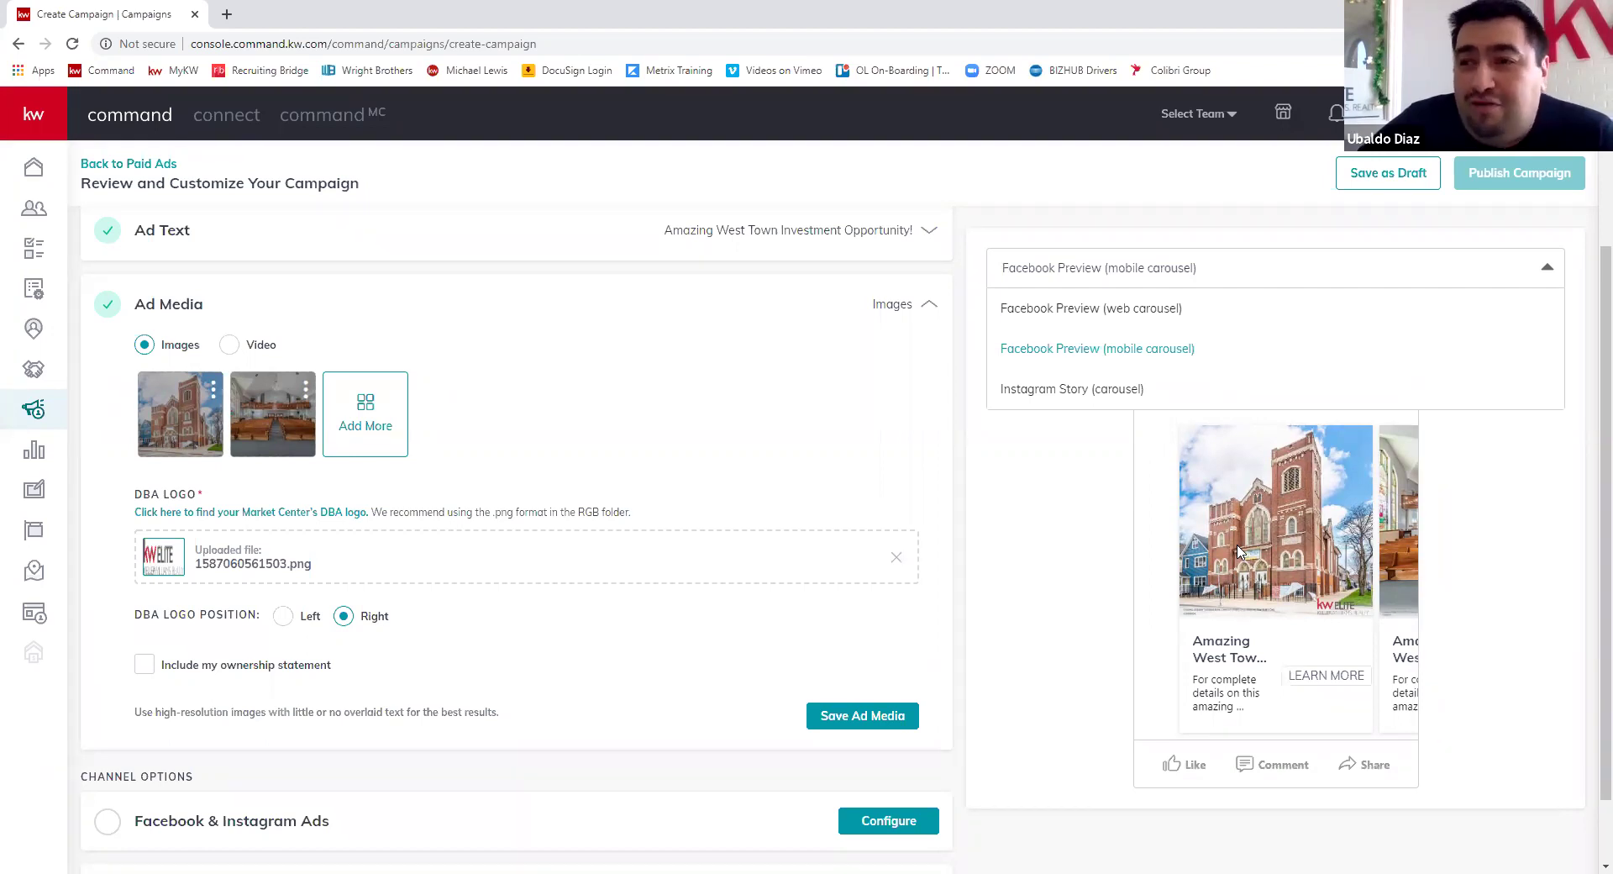
pyautogui.click(1155, 315)
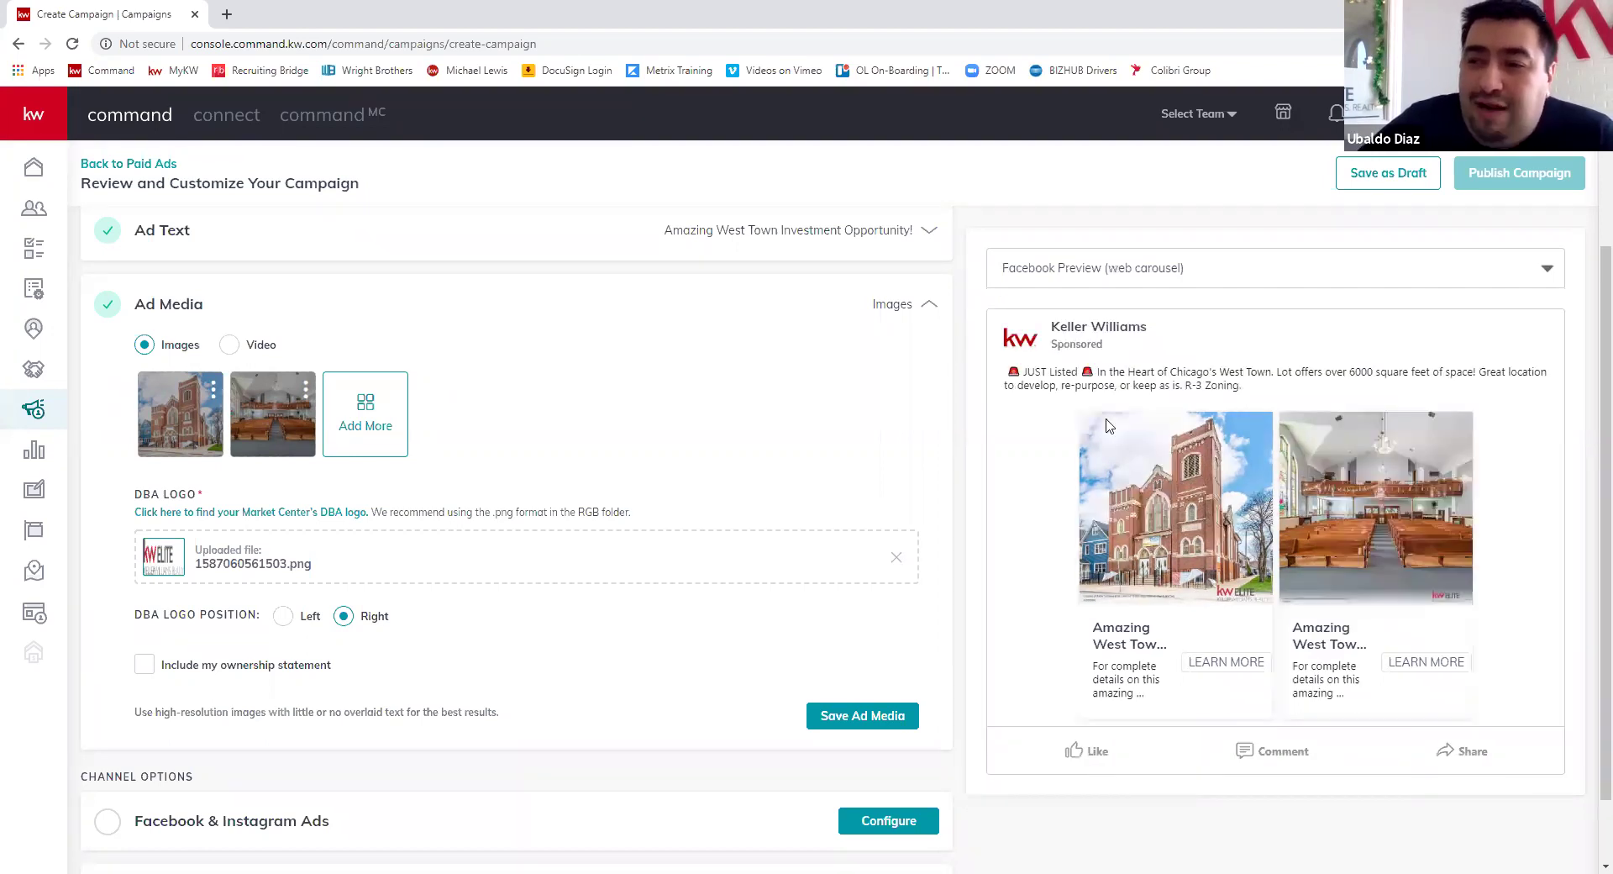
pyautogui.scroll(-1, 876, 515)
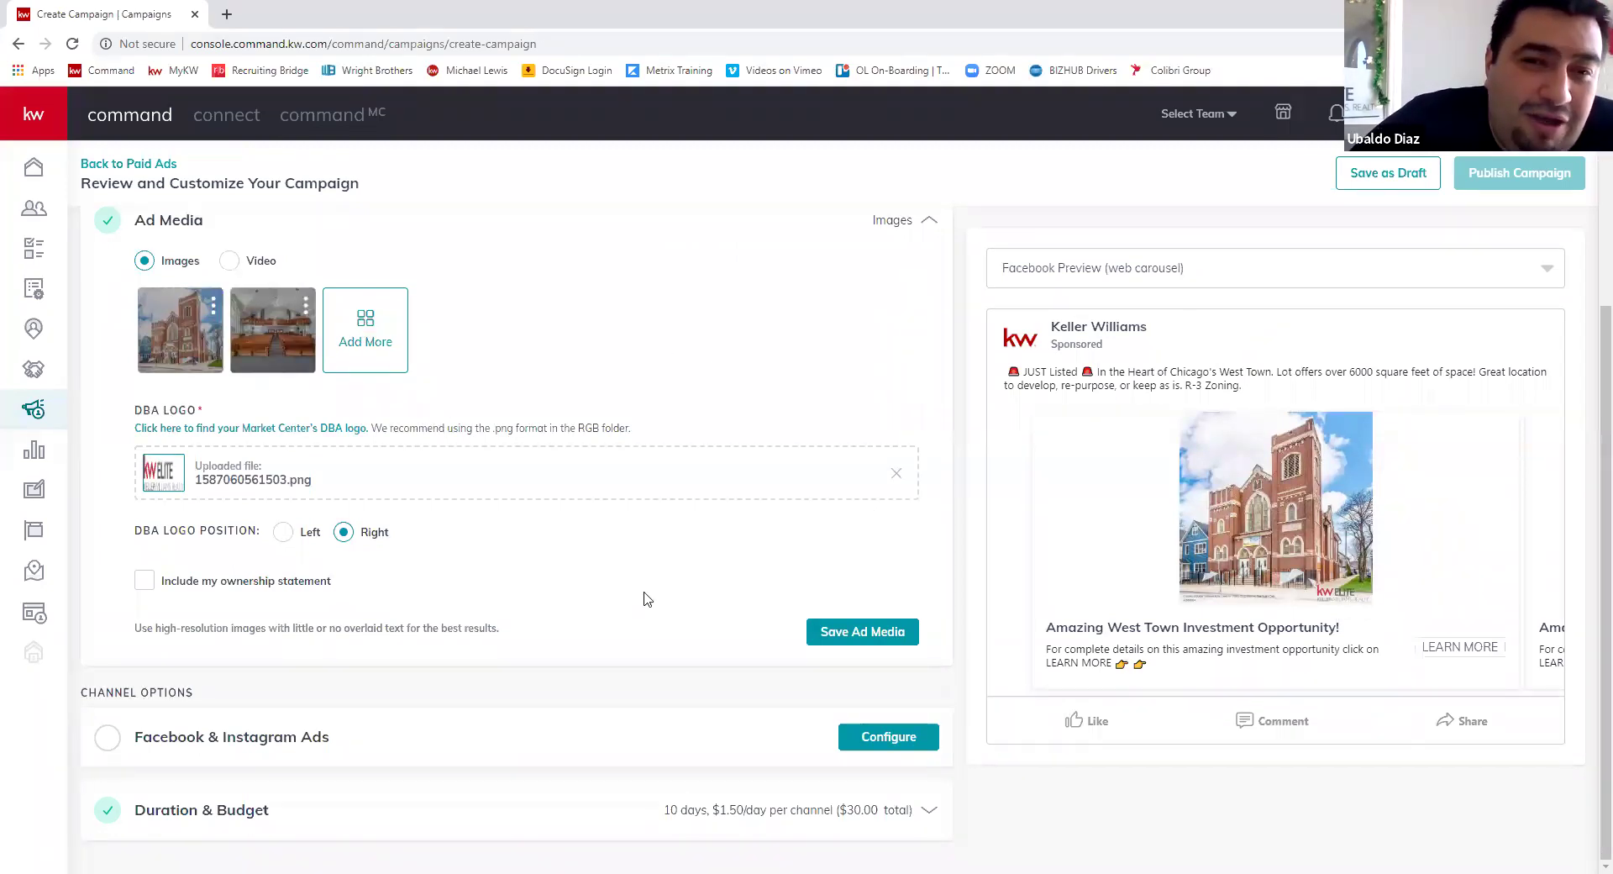
pyautogui.click(879, 471)
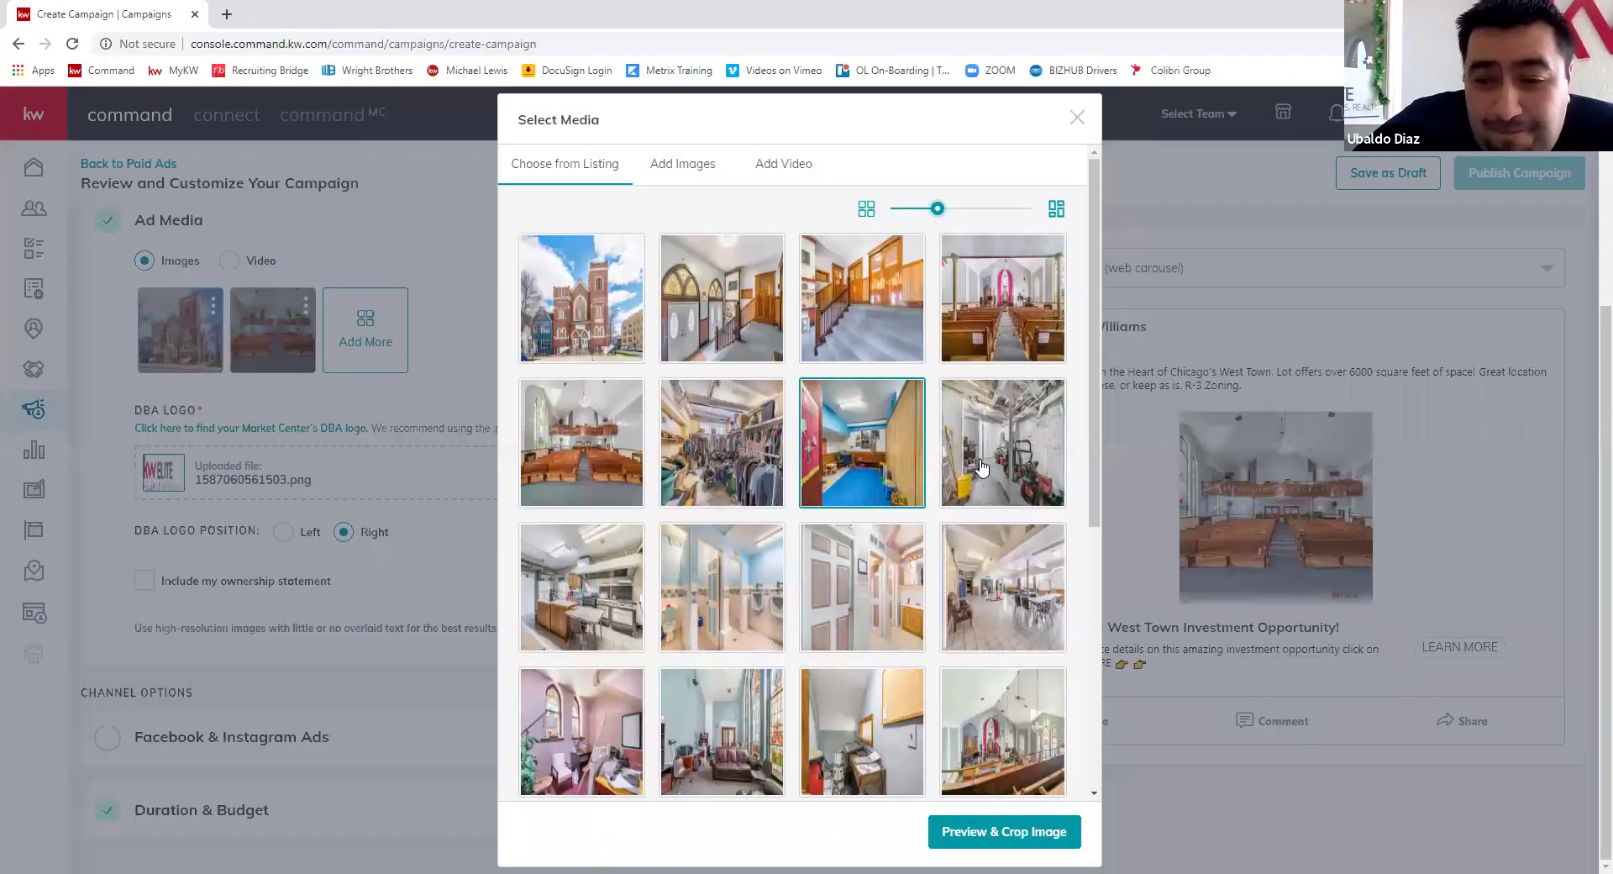
# - Choose the white house photo from the listing photos for the carousel
pyautogui.click(980, 472)
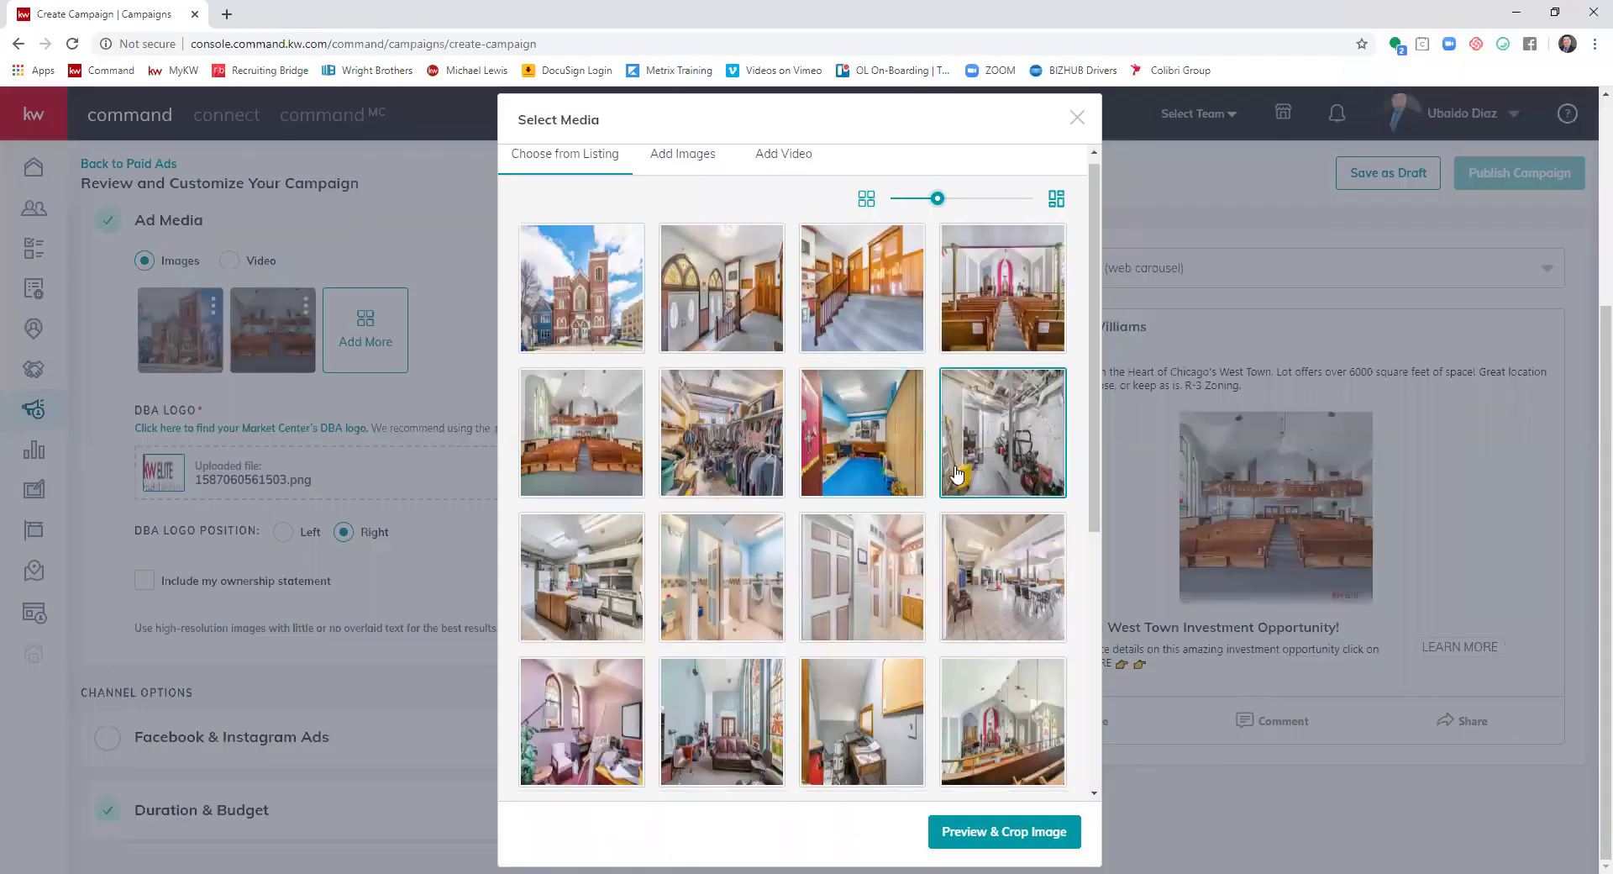
pyautogui.scroll(-5, 890, 479)
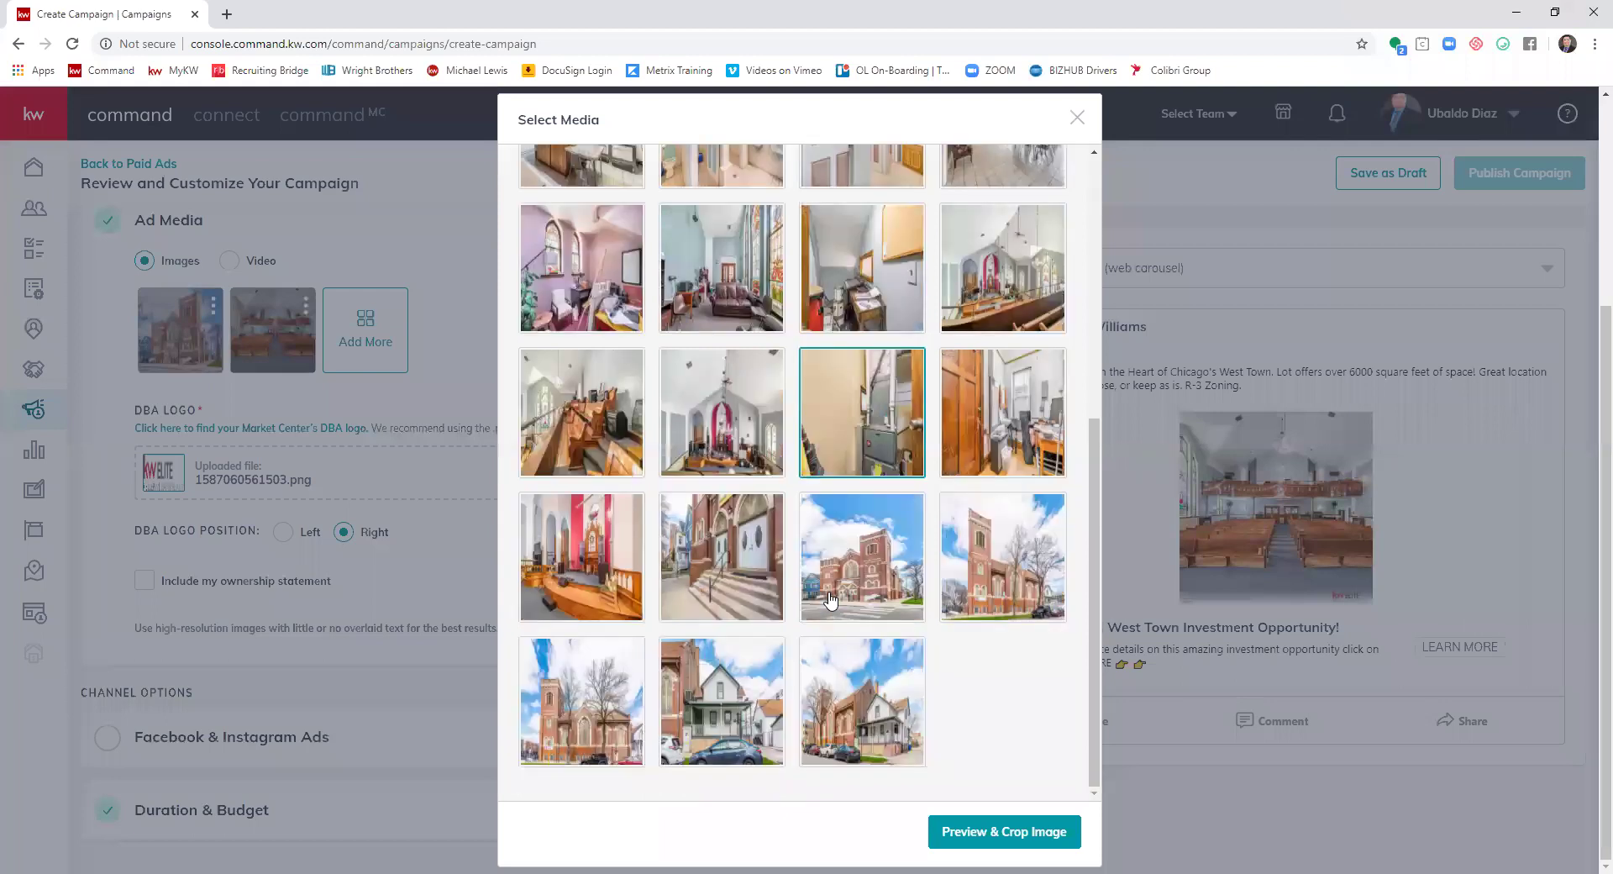
pyautogui.click(836, 446)
pyautogui.click(966, 598)
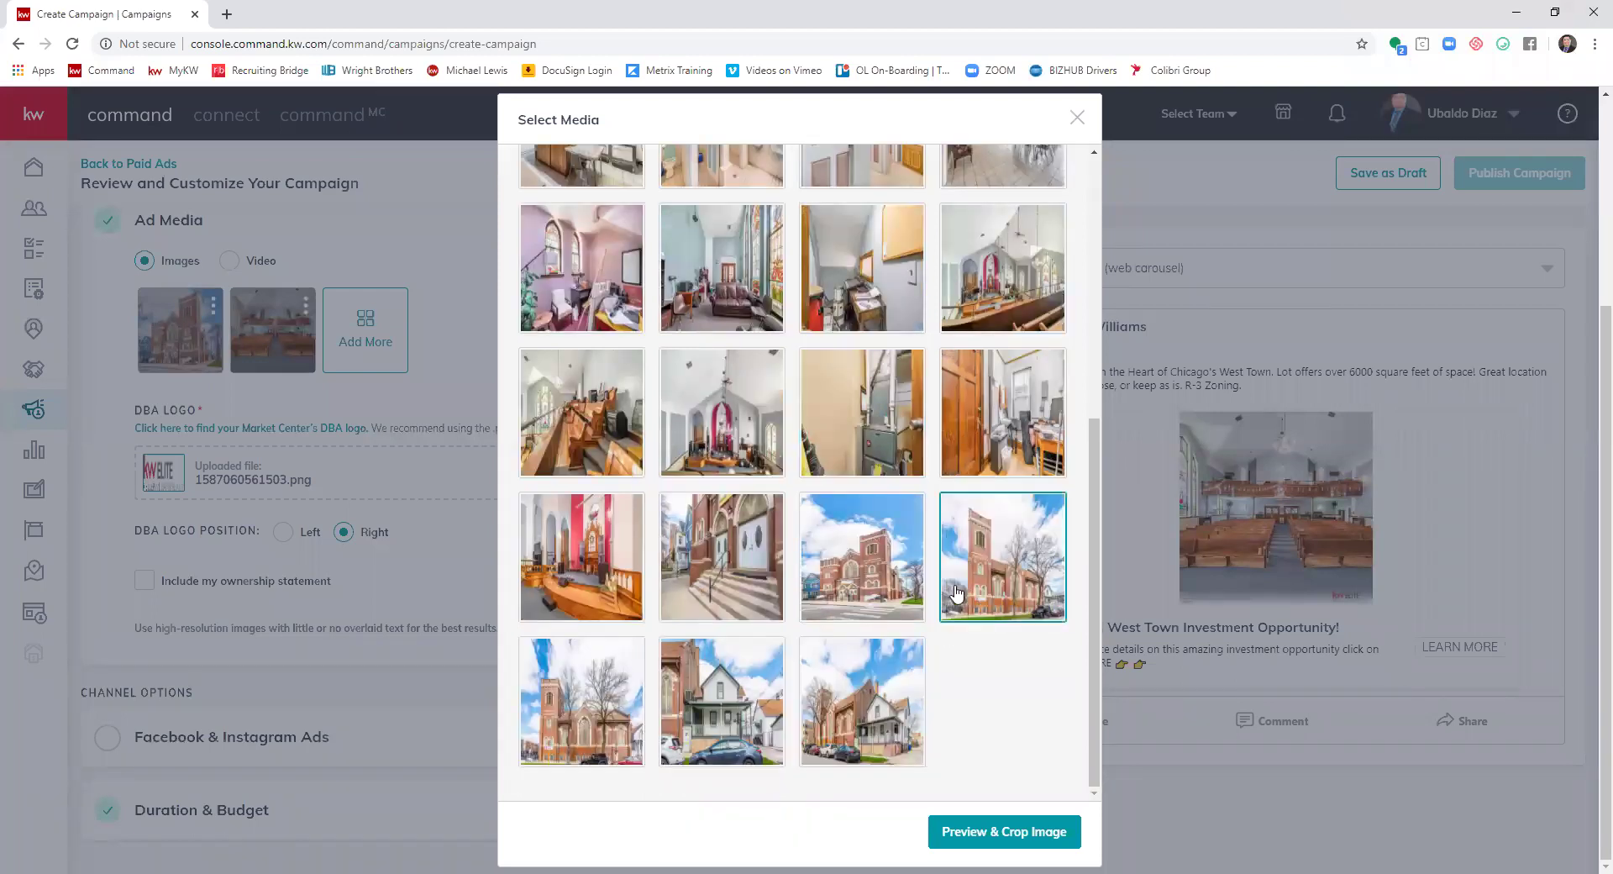
pyautogui.click(878, 706)
pyautogui.click(731, 720)
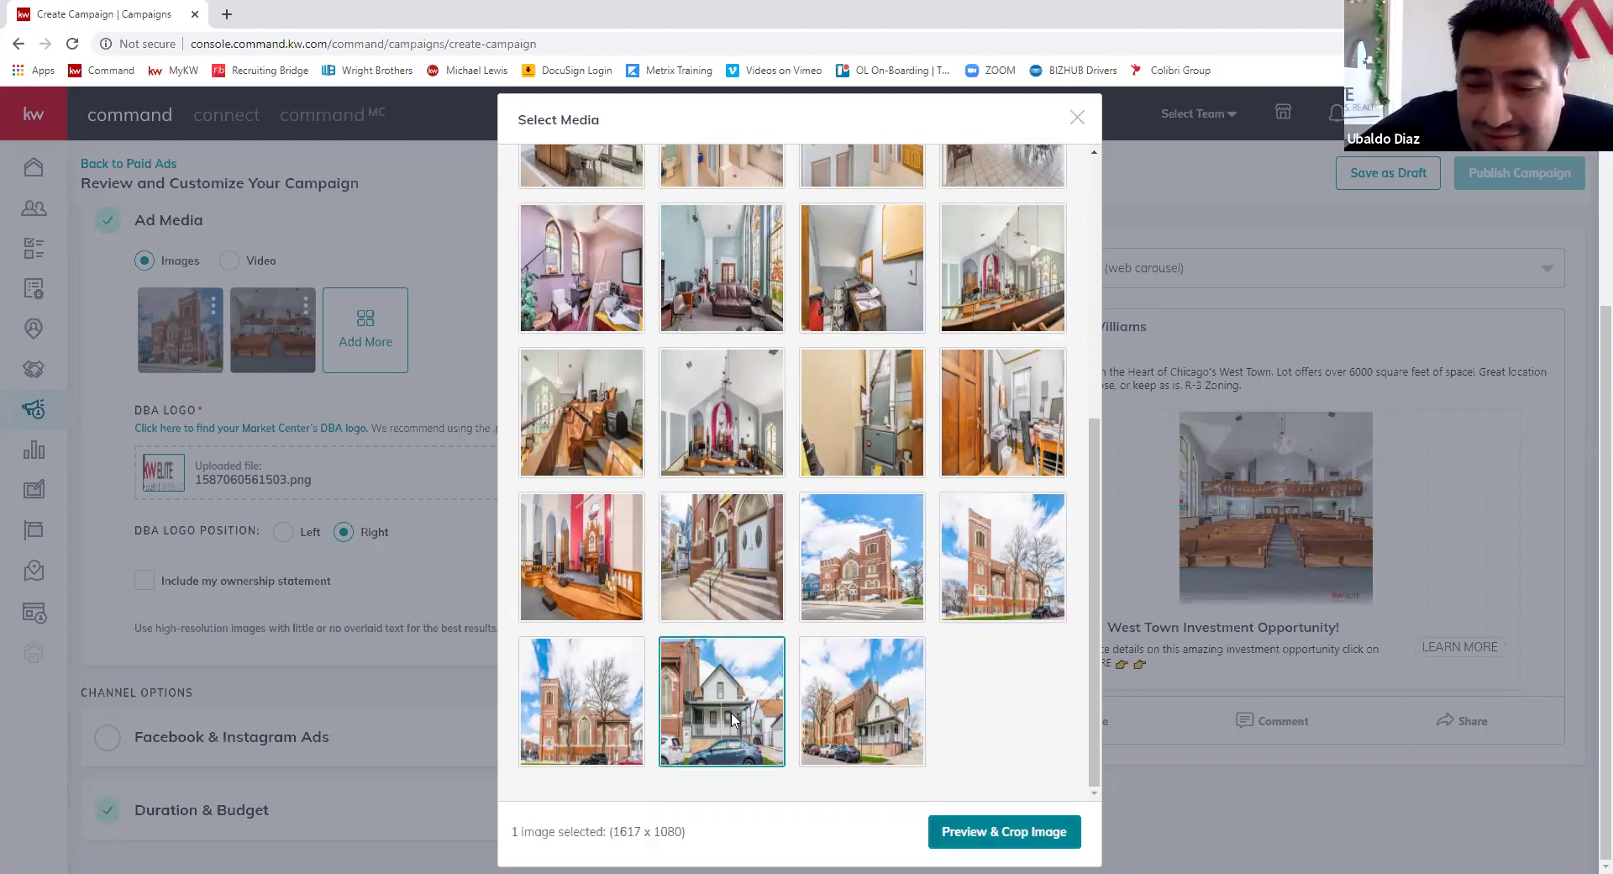
# - Crop the white house photo to Vertical (4:5), centred on the house, and save it to the ad
pyautogui.click(966, 831)
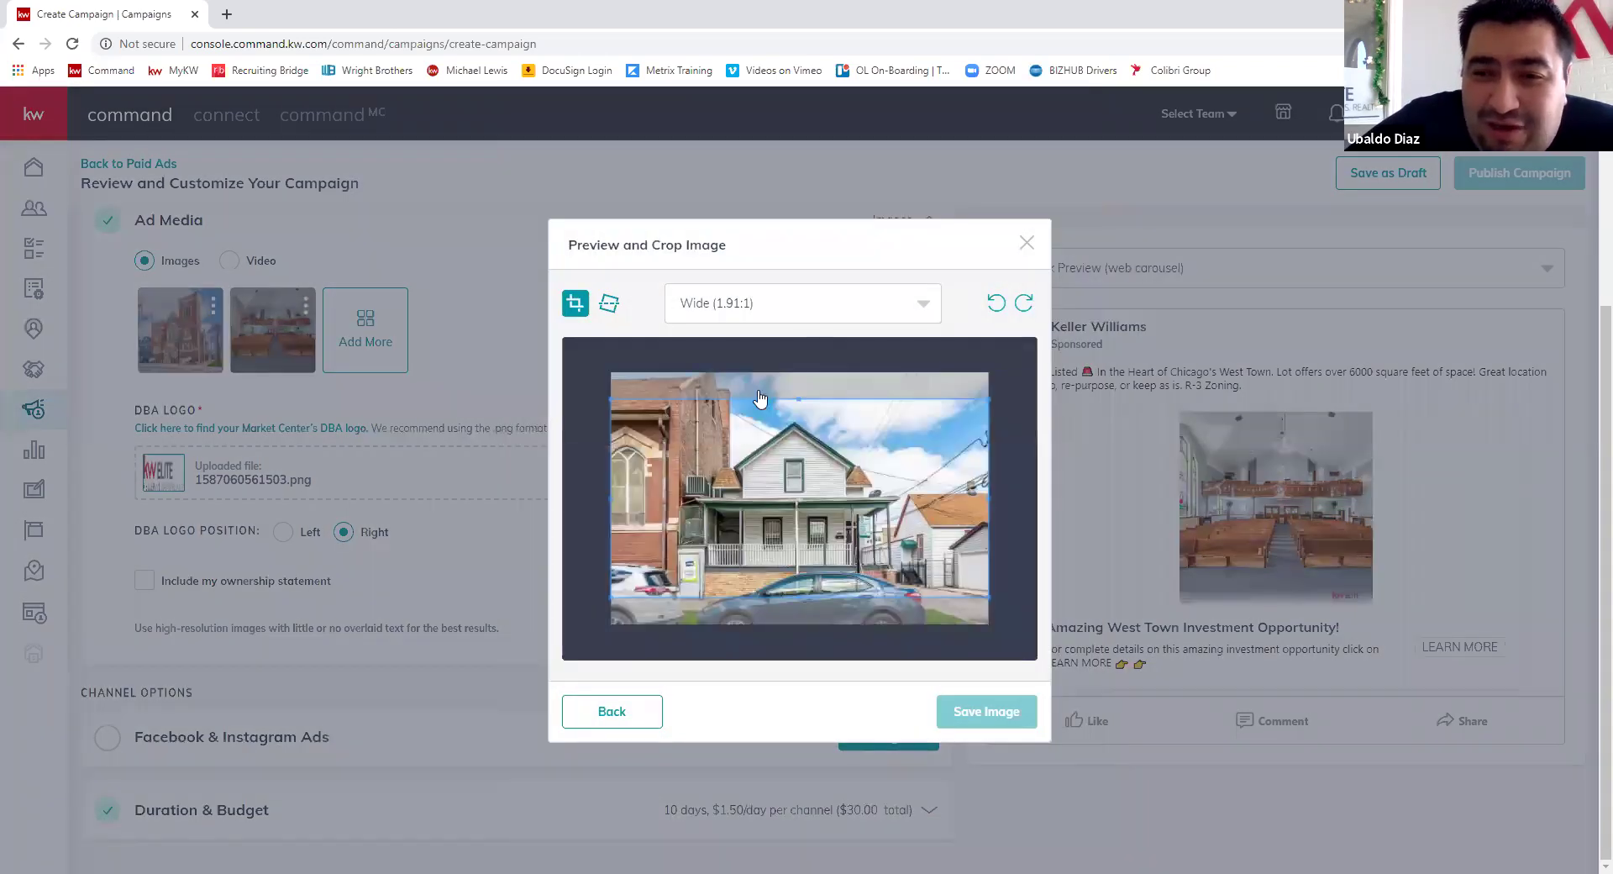
pyautogui.click(756, 304)
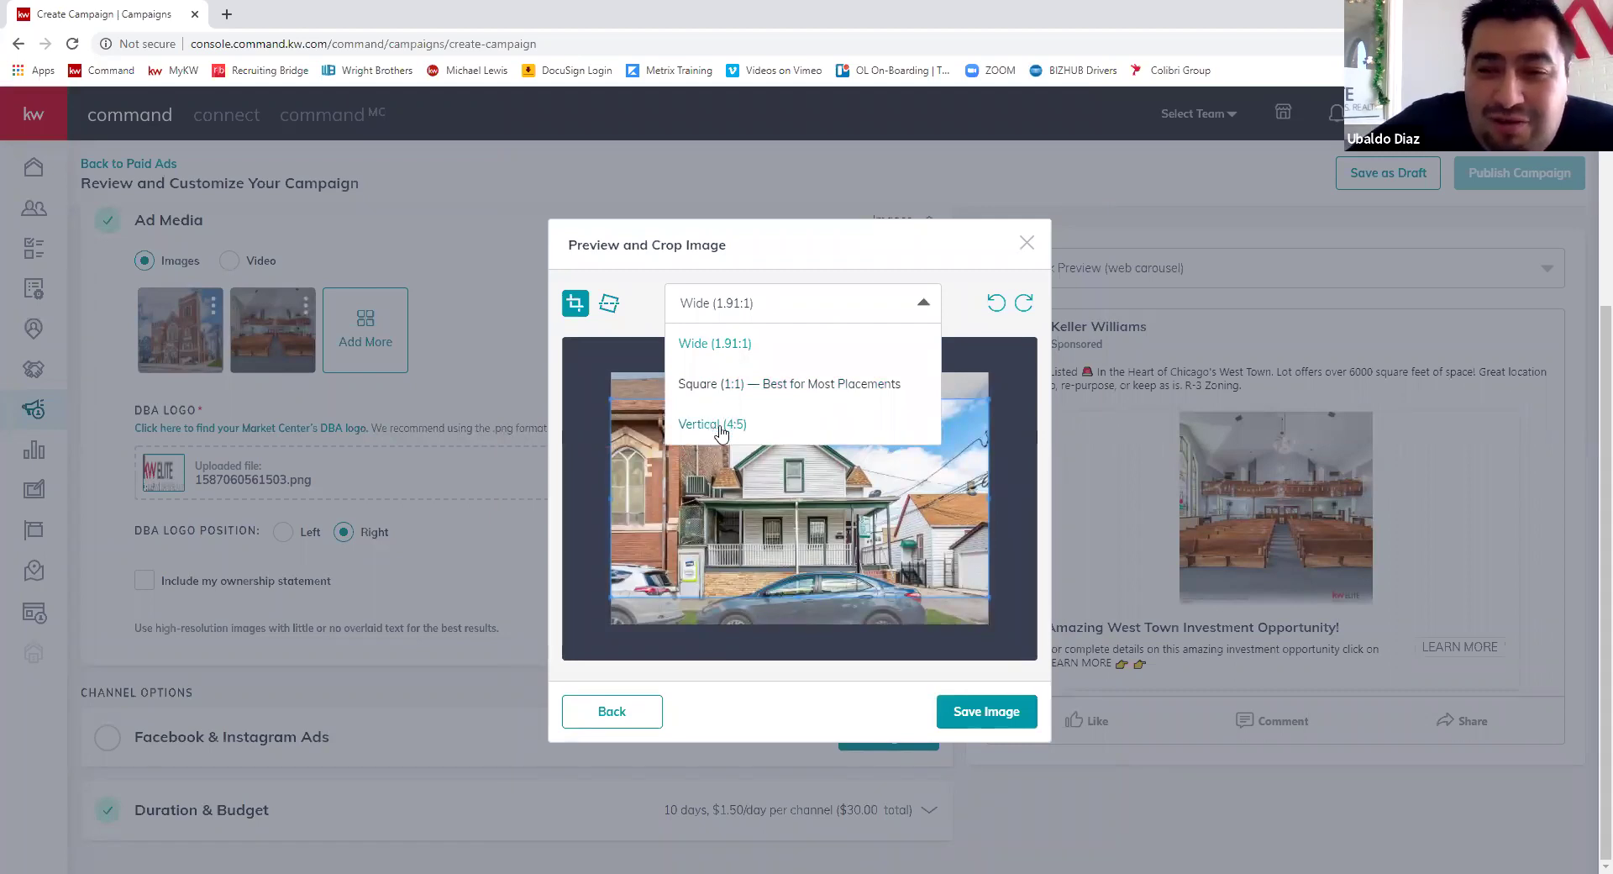
pyautogui.click(713, 425)
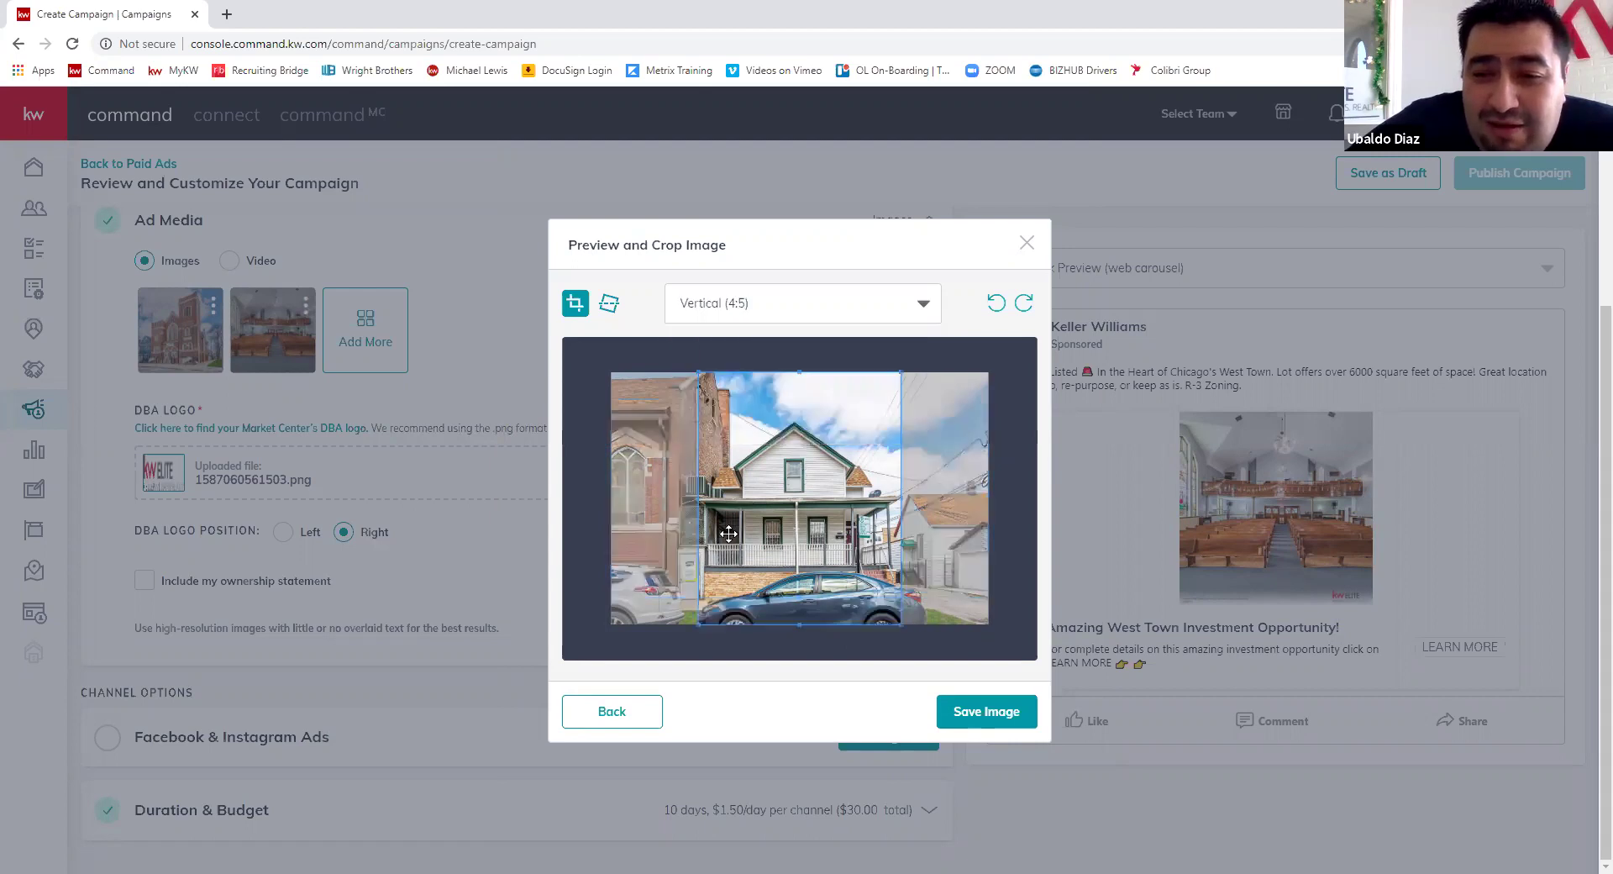
pyautogui.moveTo(717, 529); pyautogui.dragTo(708, 534)
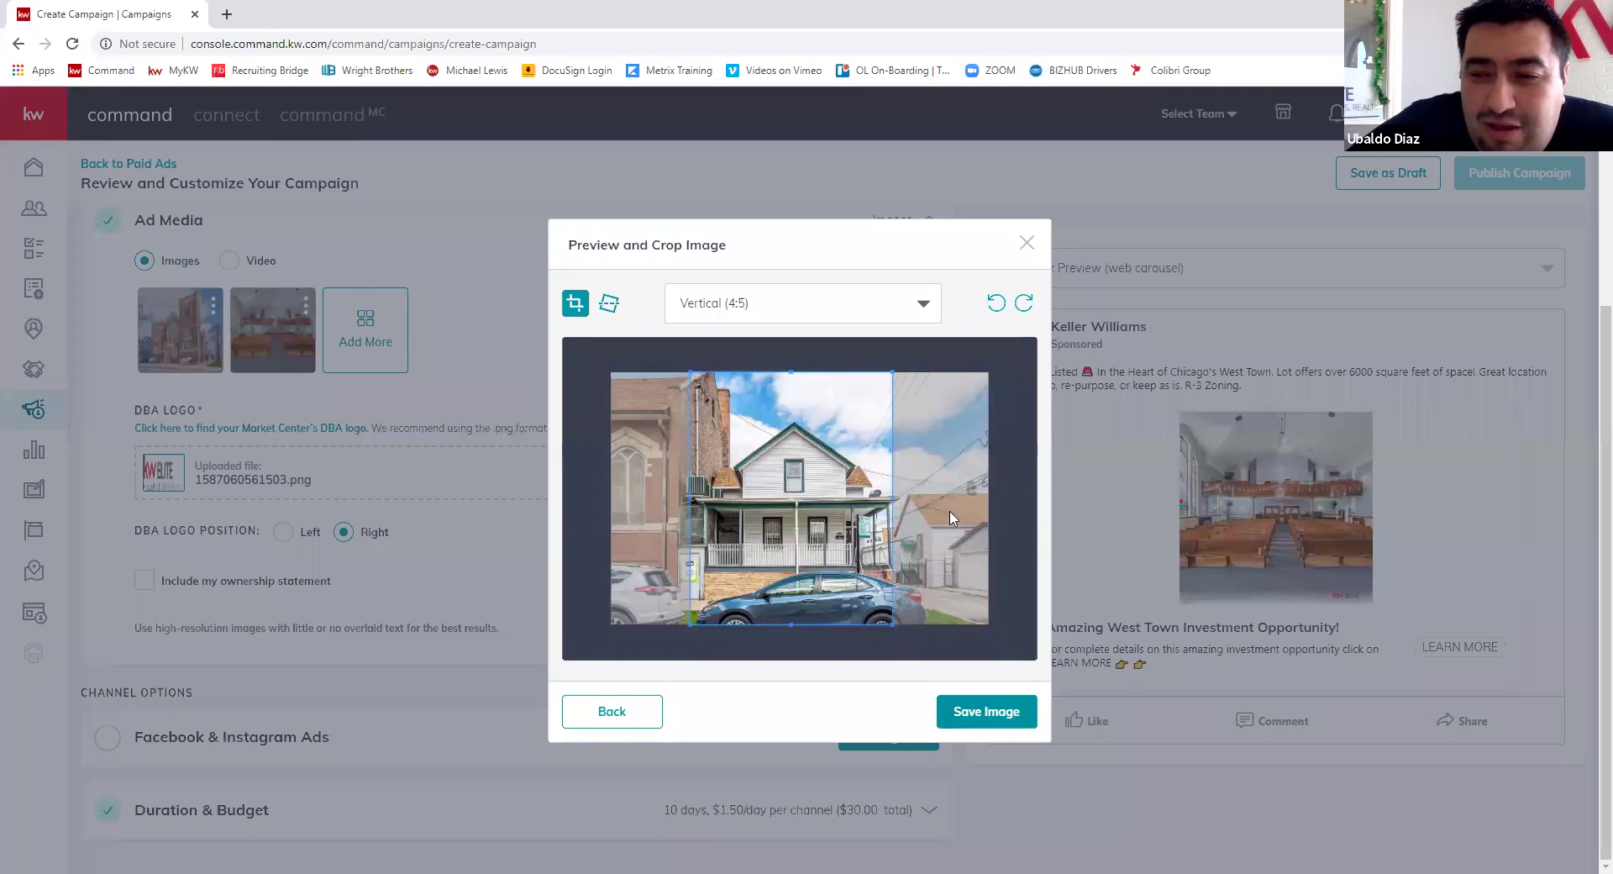
pyautogui.press('Return')
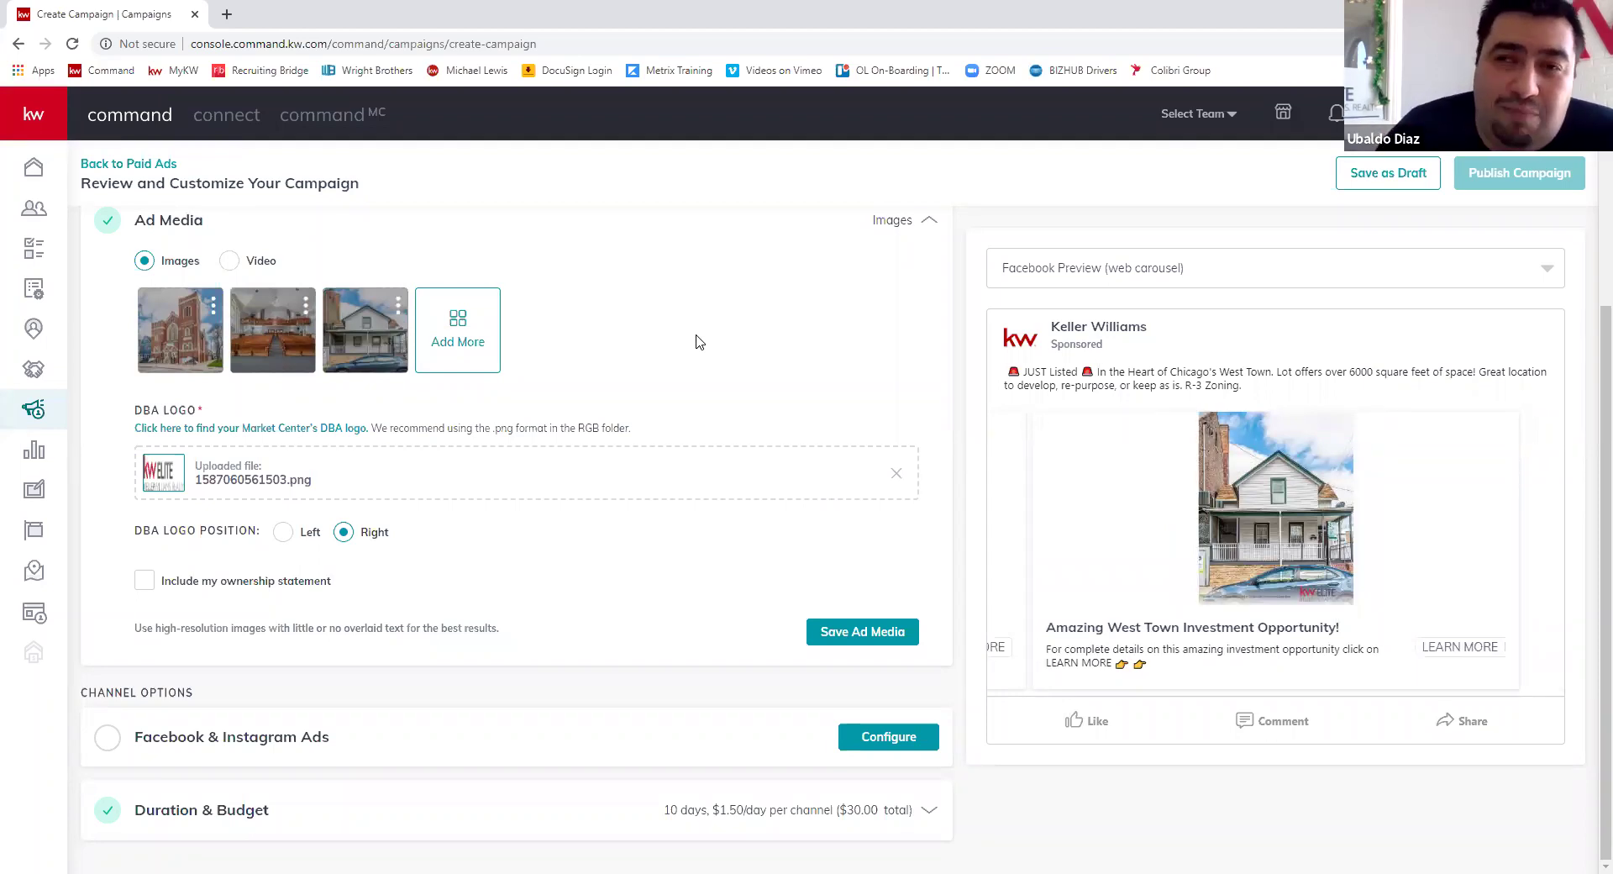
pyautogui.click(486, 346)
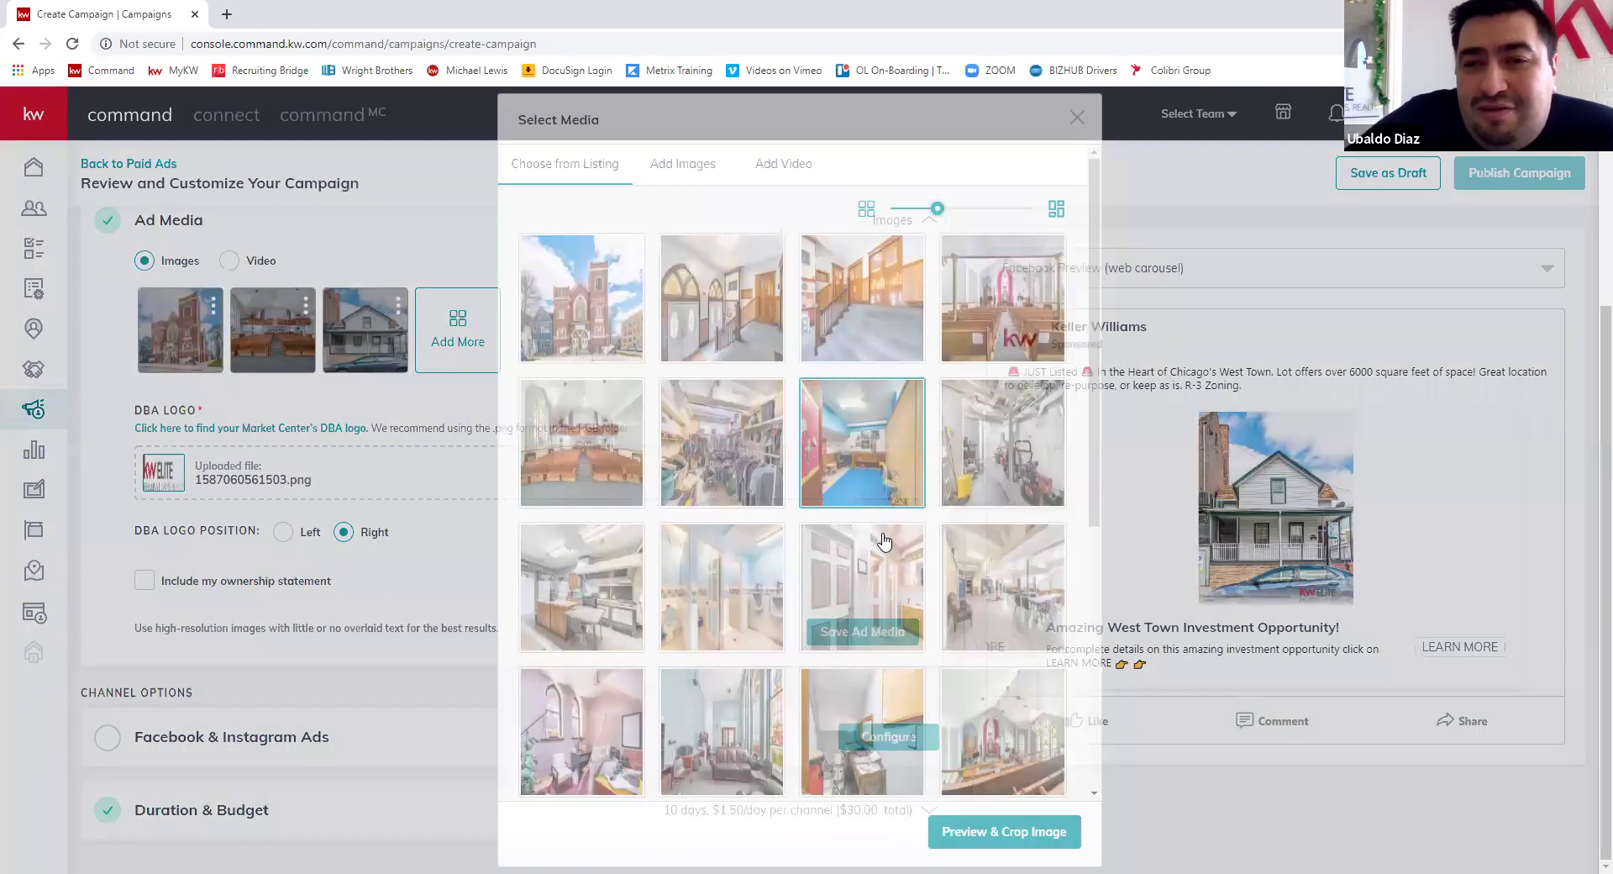
# - Scroll through the Choose from Listing photos to find another carousel image
pyautogui.scroll(-4, 883, 572)
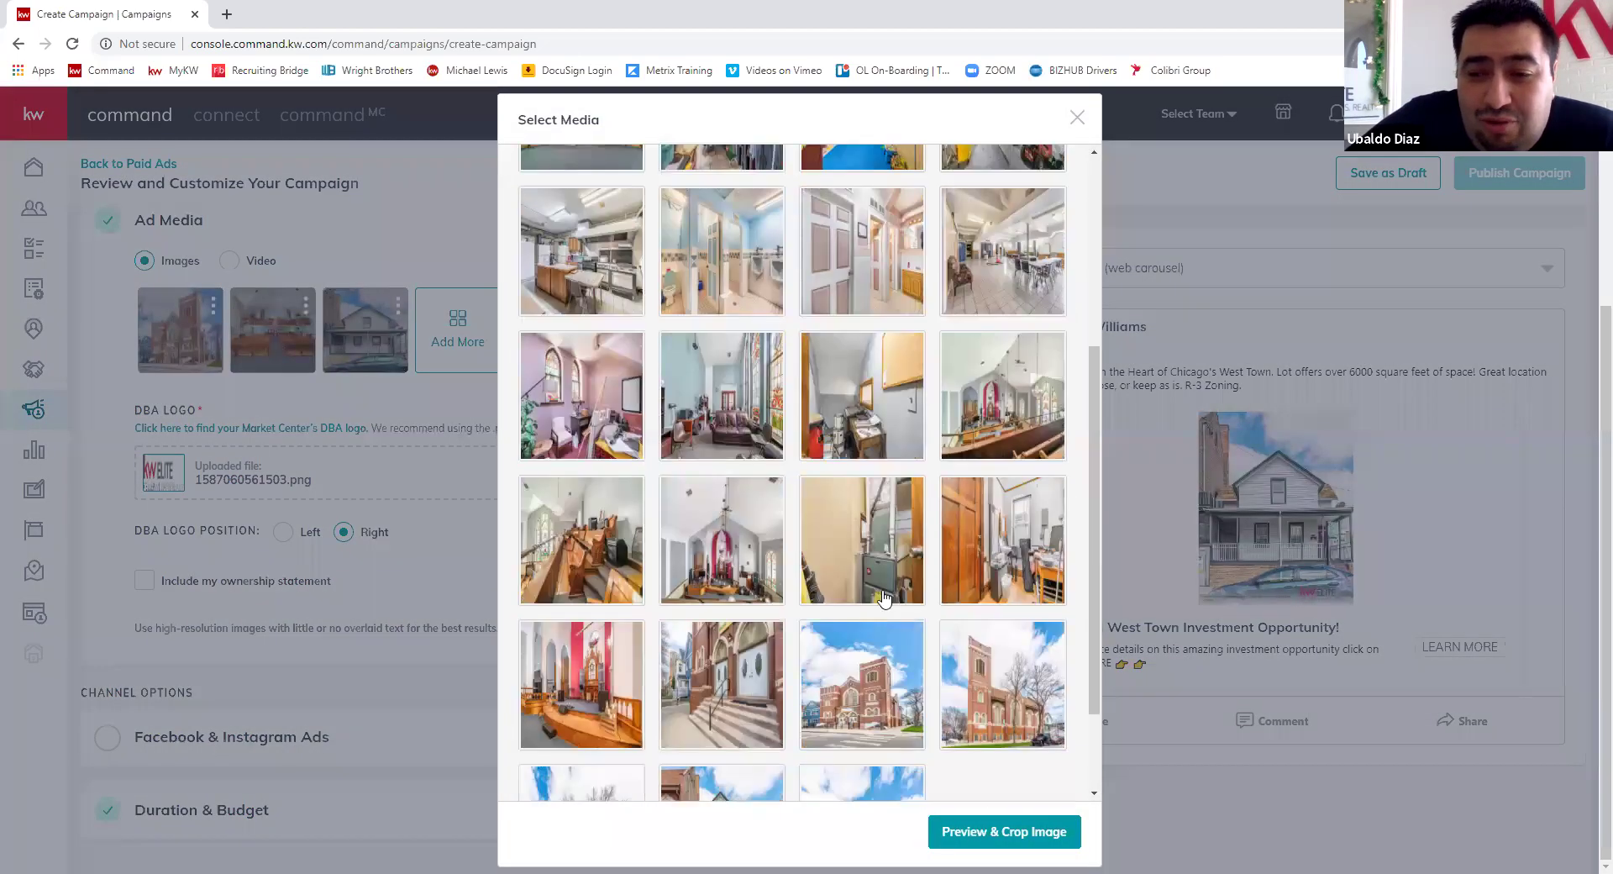
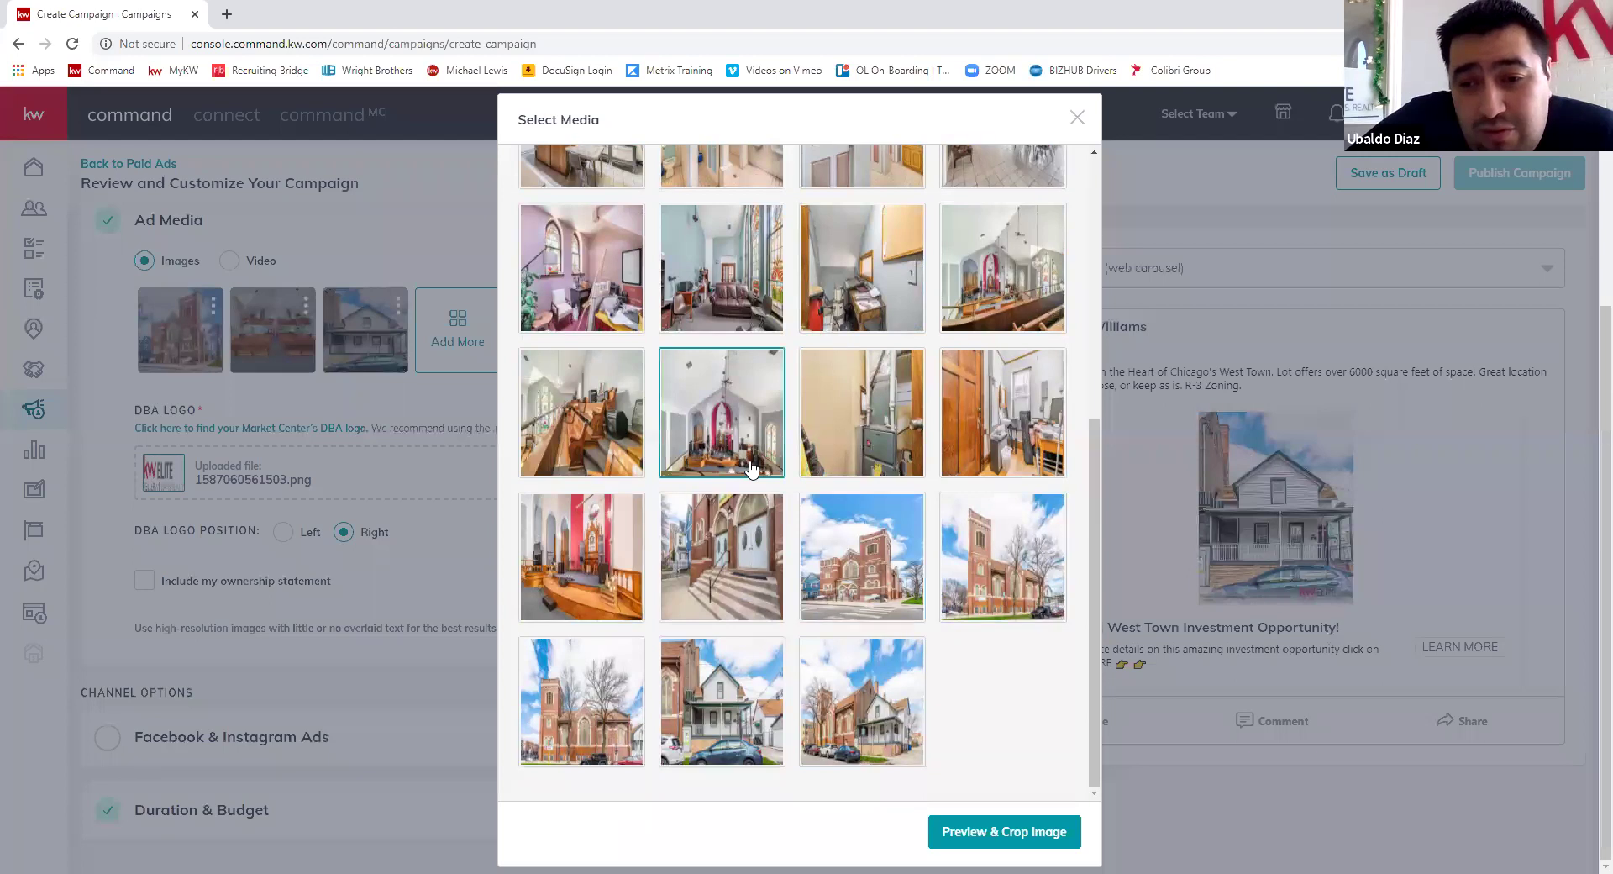
# - Preview the church exterior photo with a square 1:1 crop, shifted slightly right
pyautogui.click(750, 468)
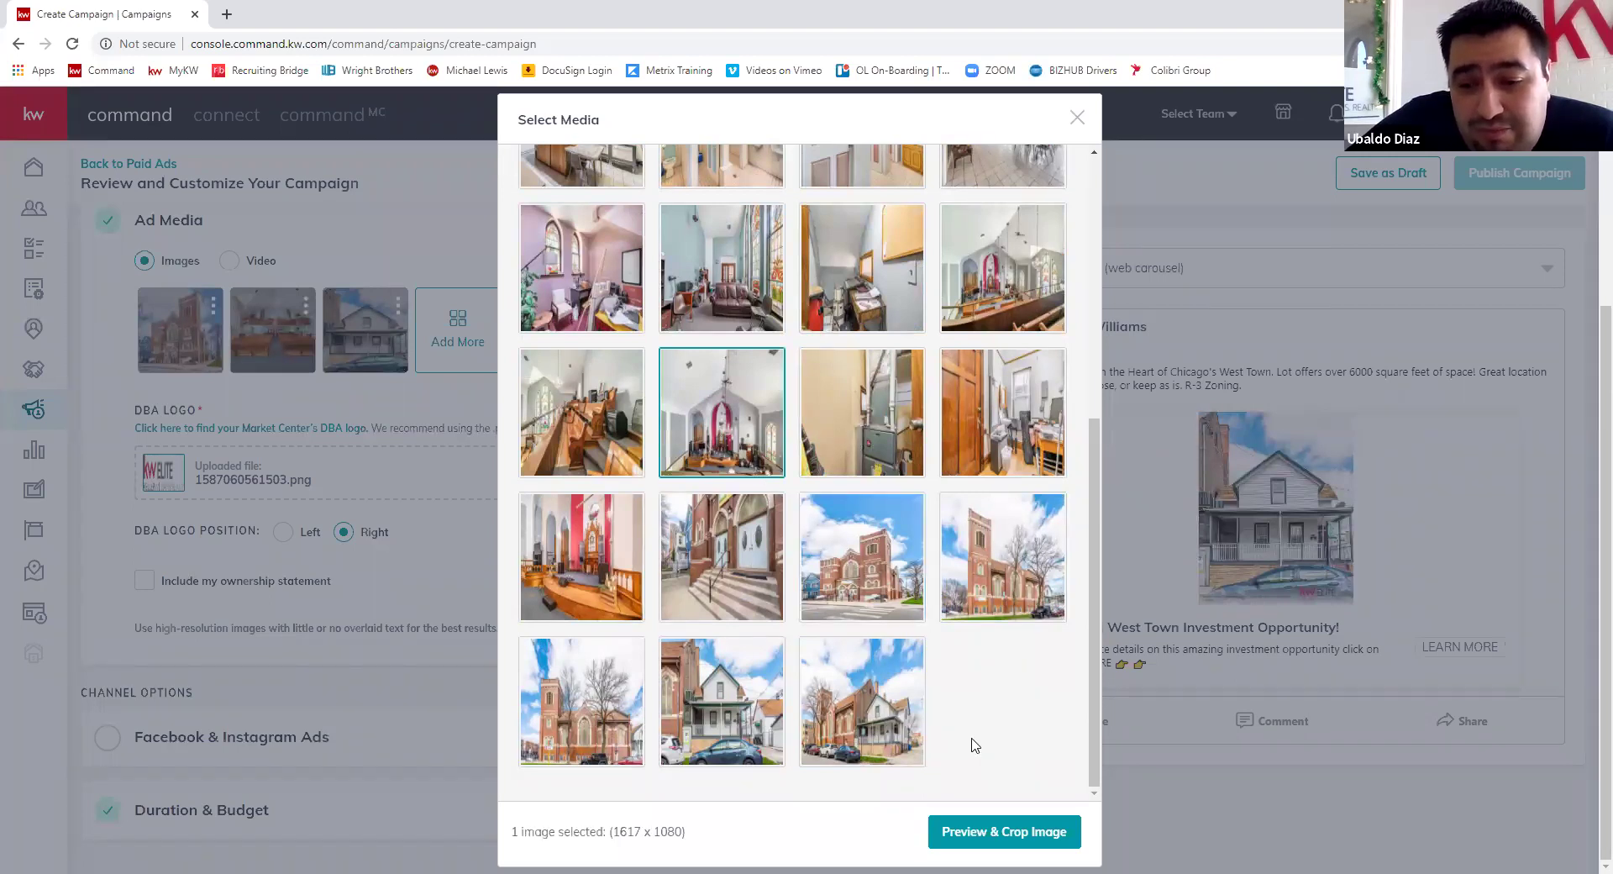
pyautogui.click(637, 739)
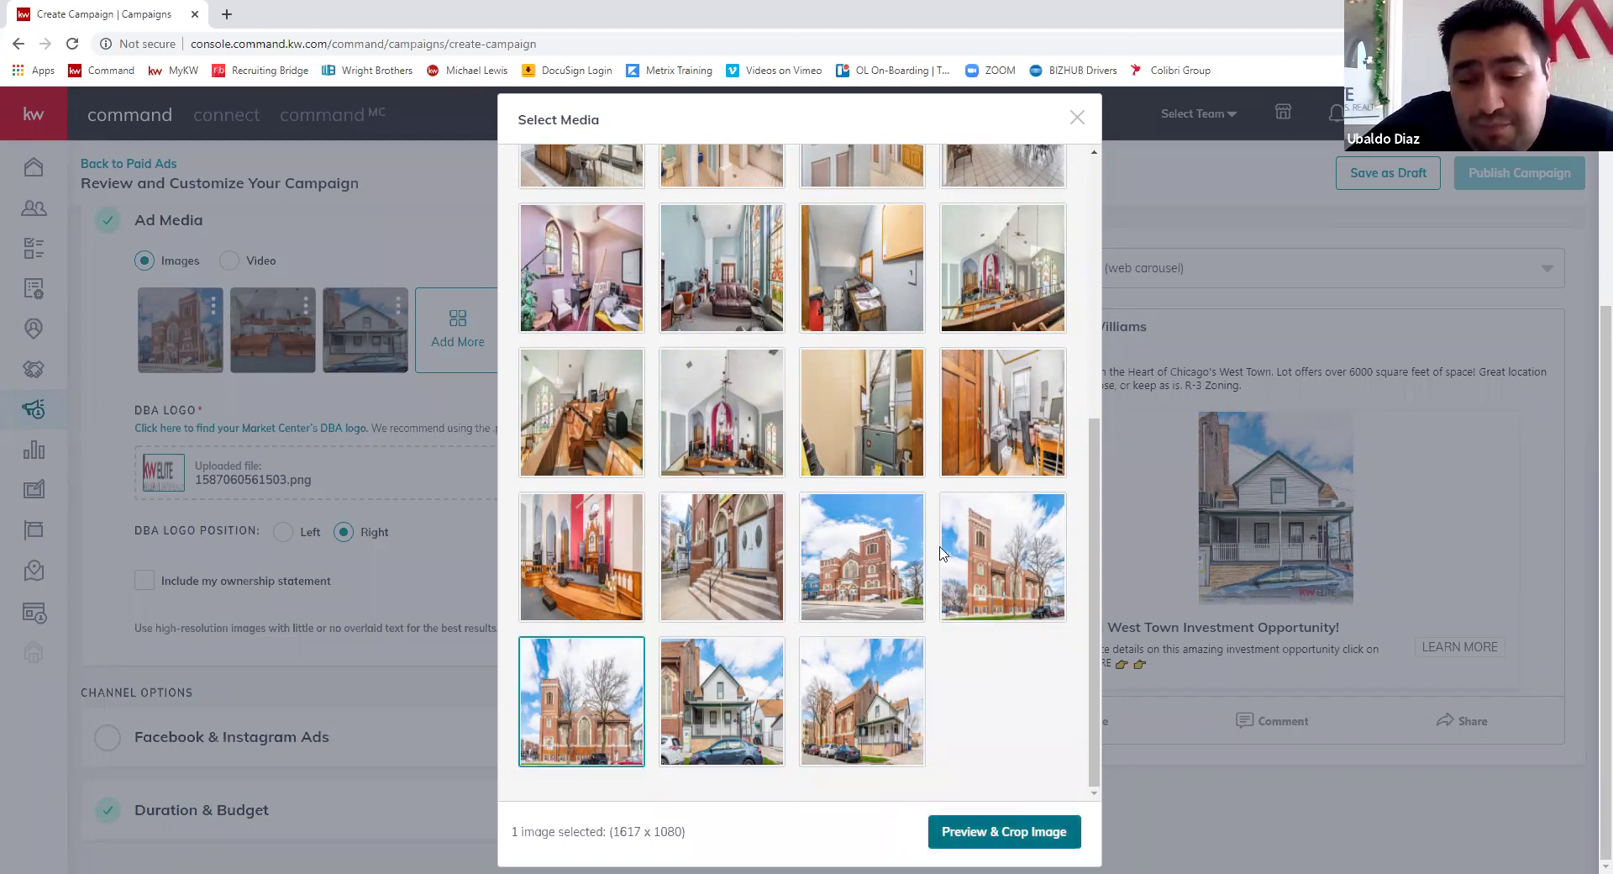
pyautogui.click(1002, 830)
pyautogui.click(927, 304)
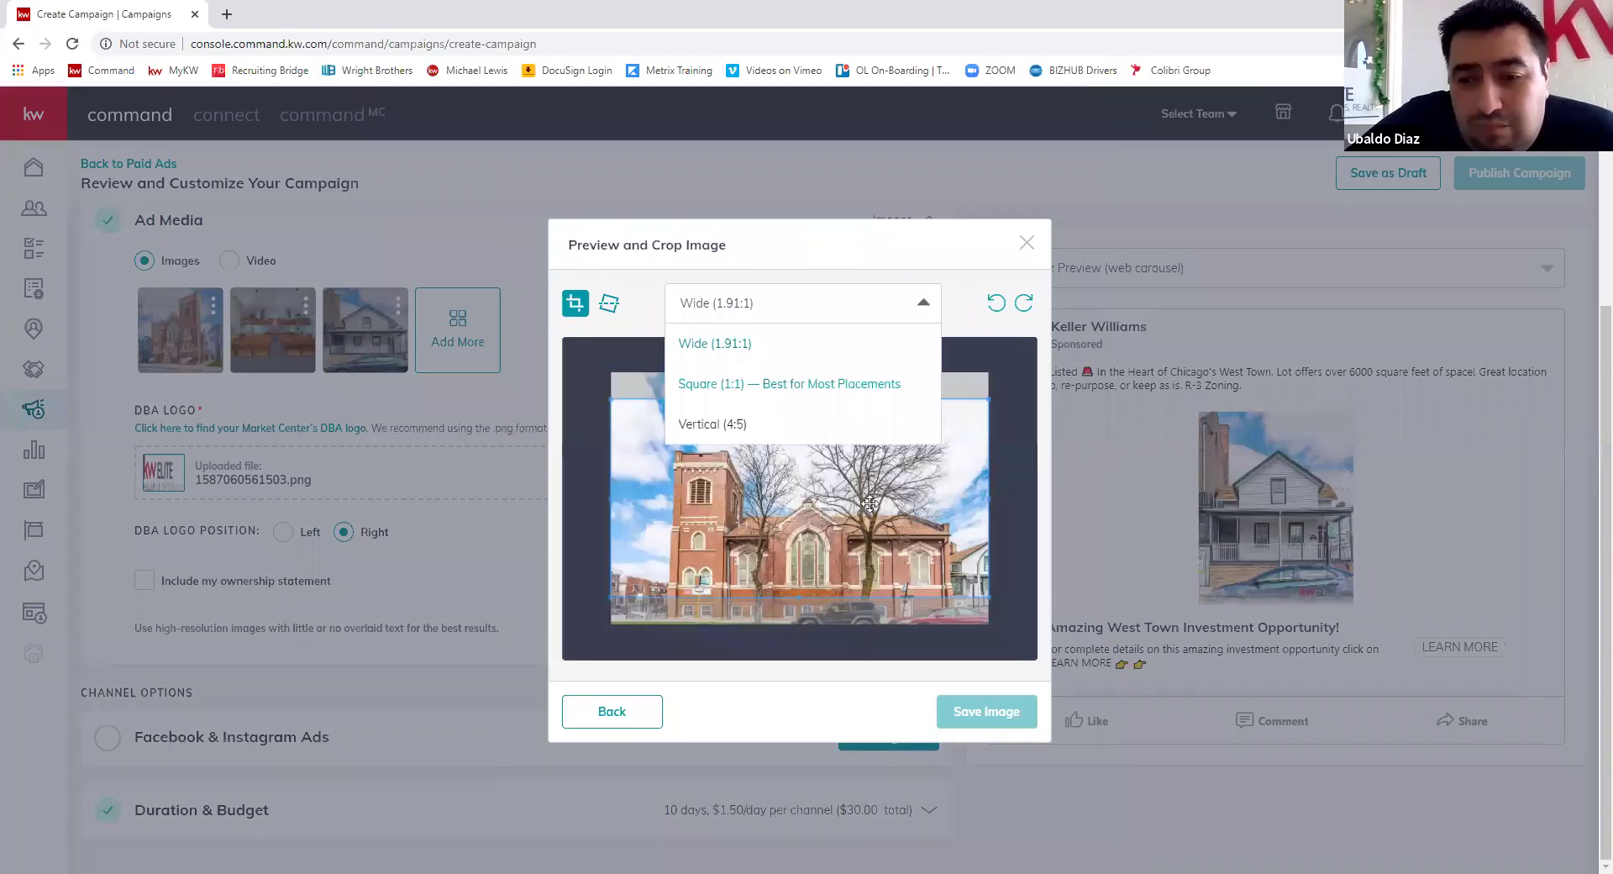
pyautogui.click(790, 383)
pyautogui.moveTo(807, 530); pyautogui.dragTo(824, 535)
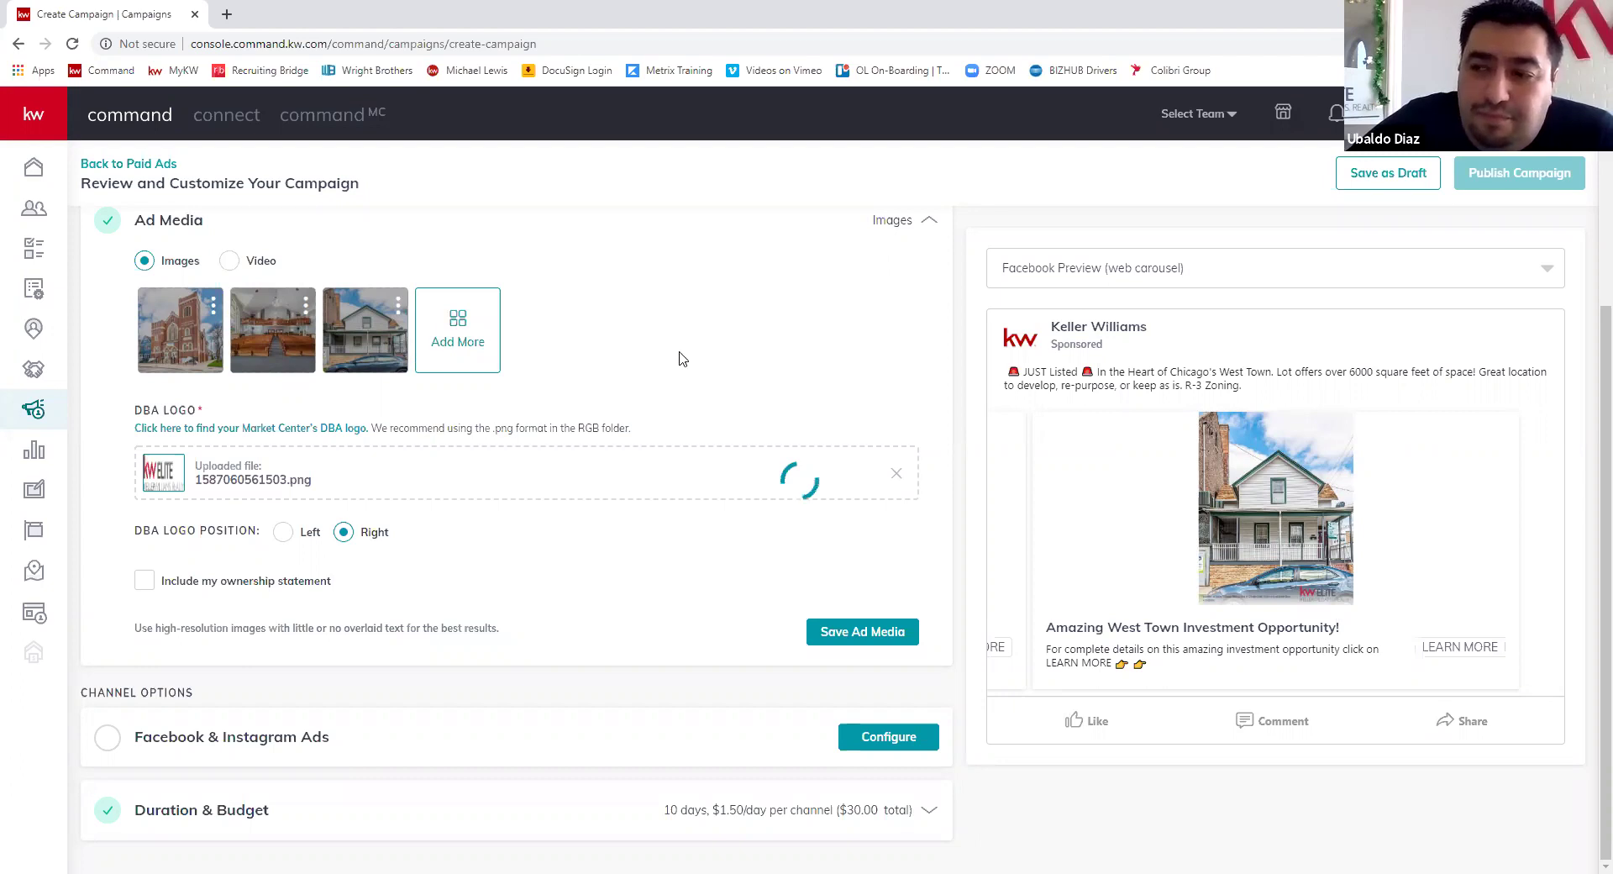
# - Add the red-altar church interior photo as a square 1:1 crop and save it
pyautogui.click(468, 349)
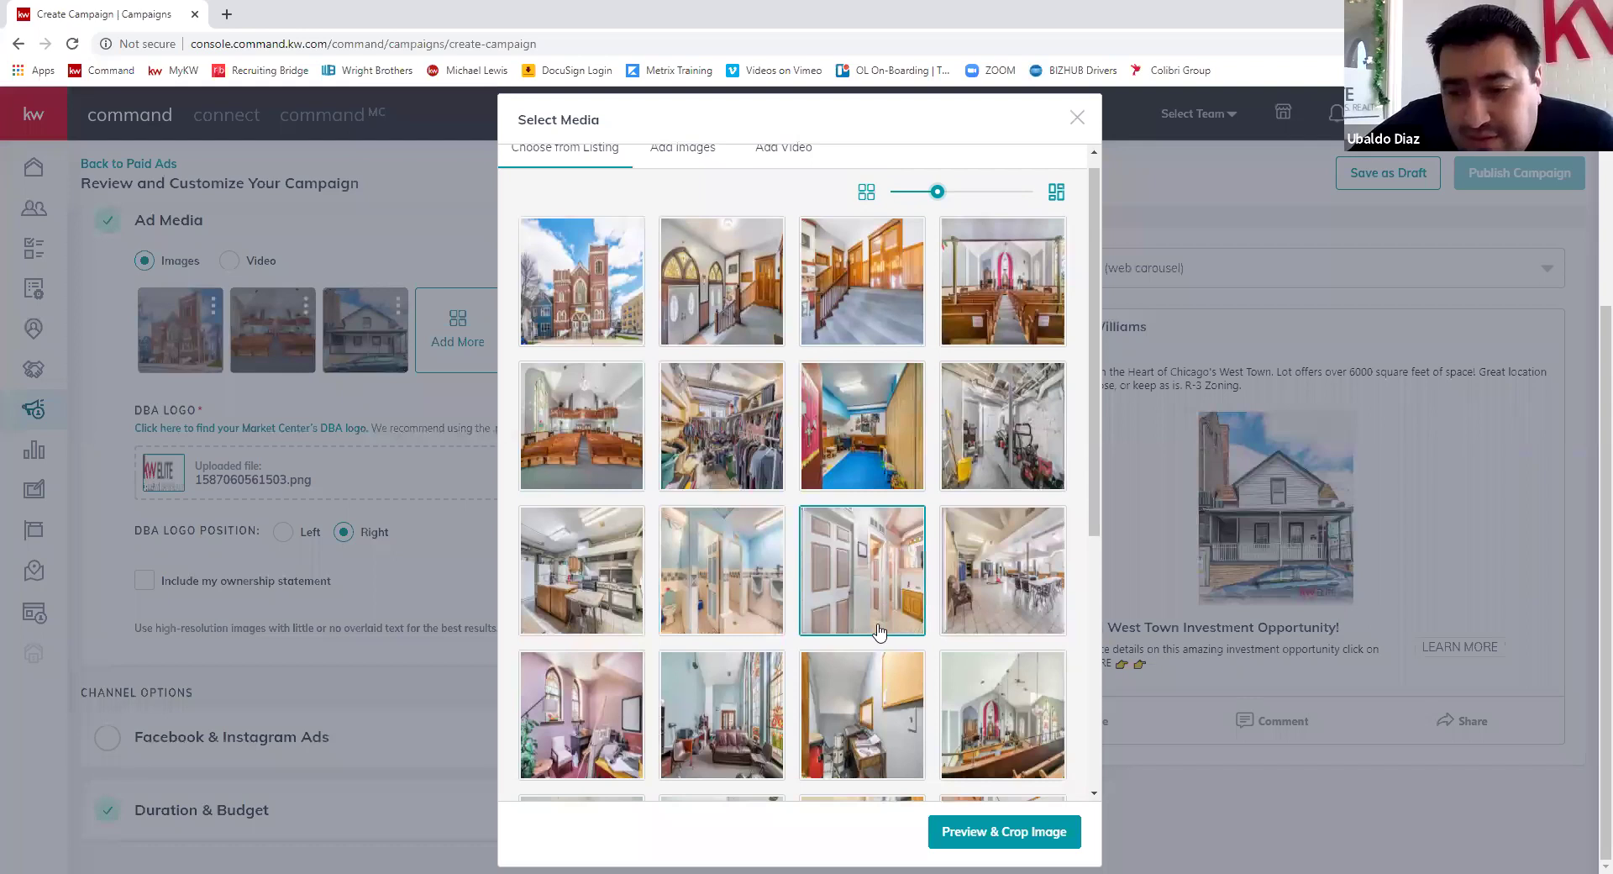
pyautogui.scroll(-5, 884, 627)
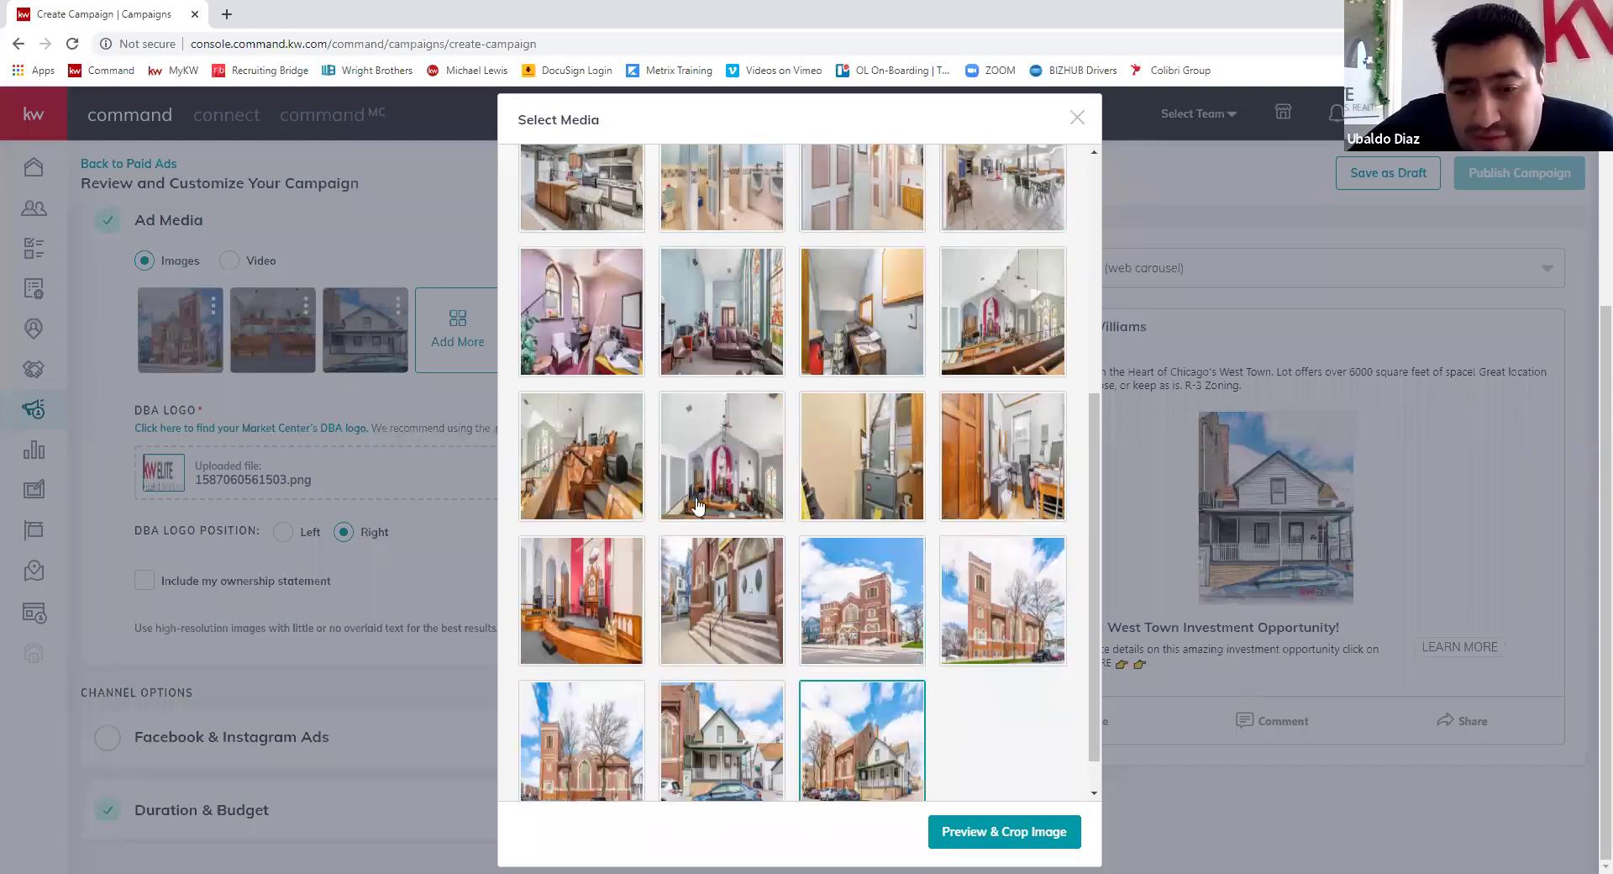
pyautogui.click(746, 569)
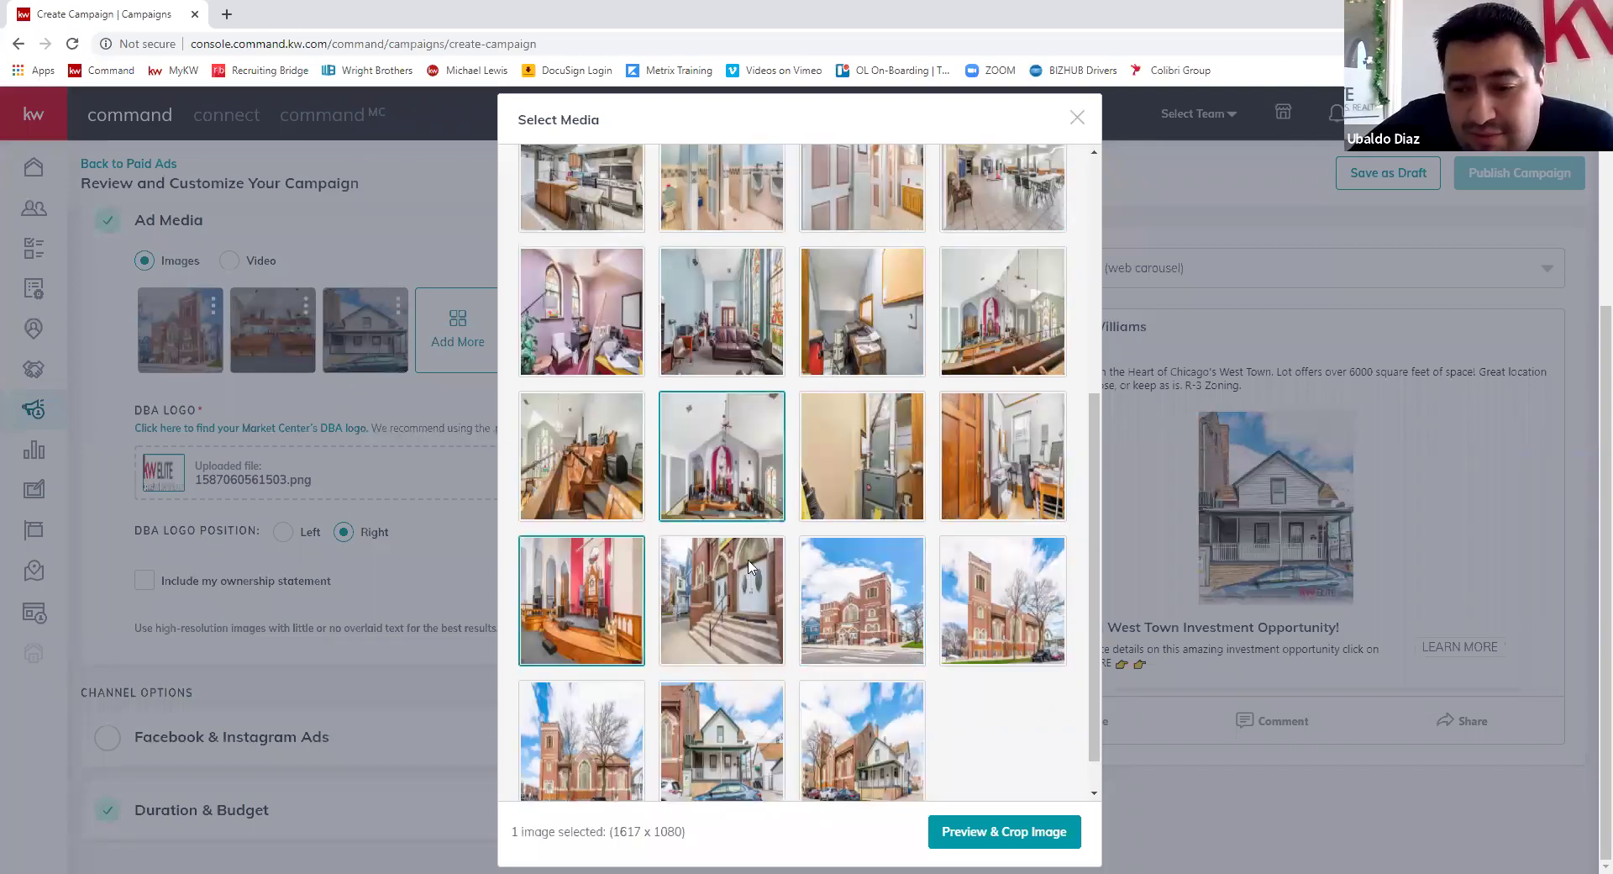
pyautogui.press('Return')
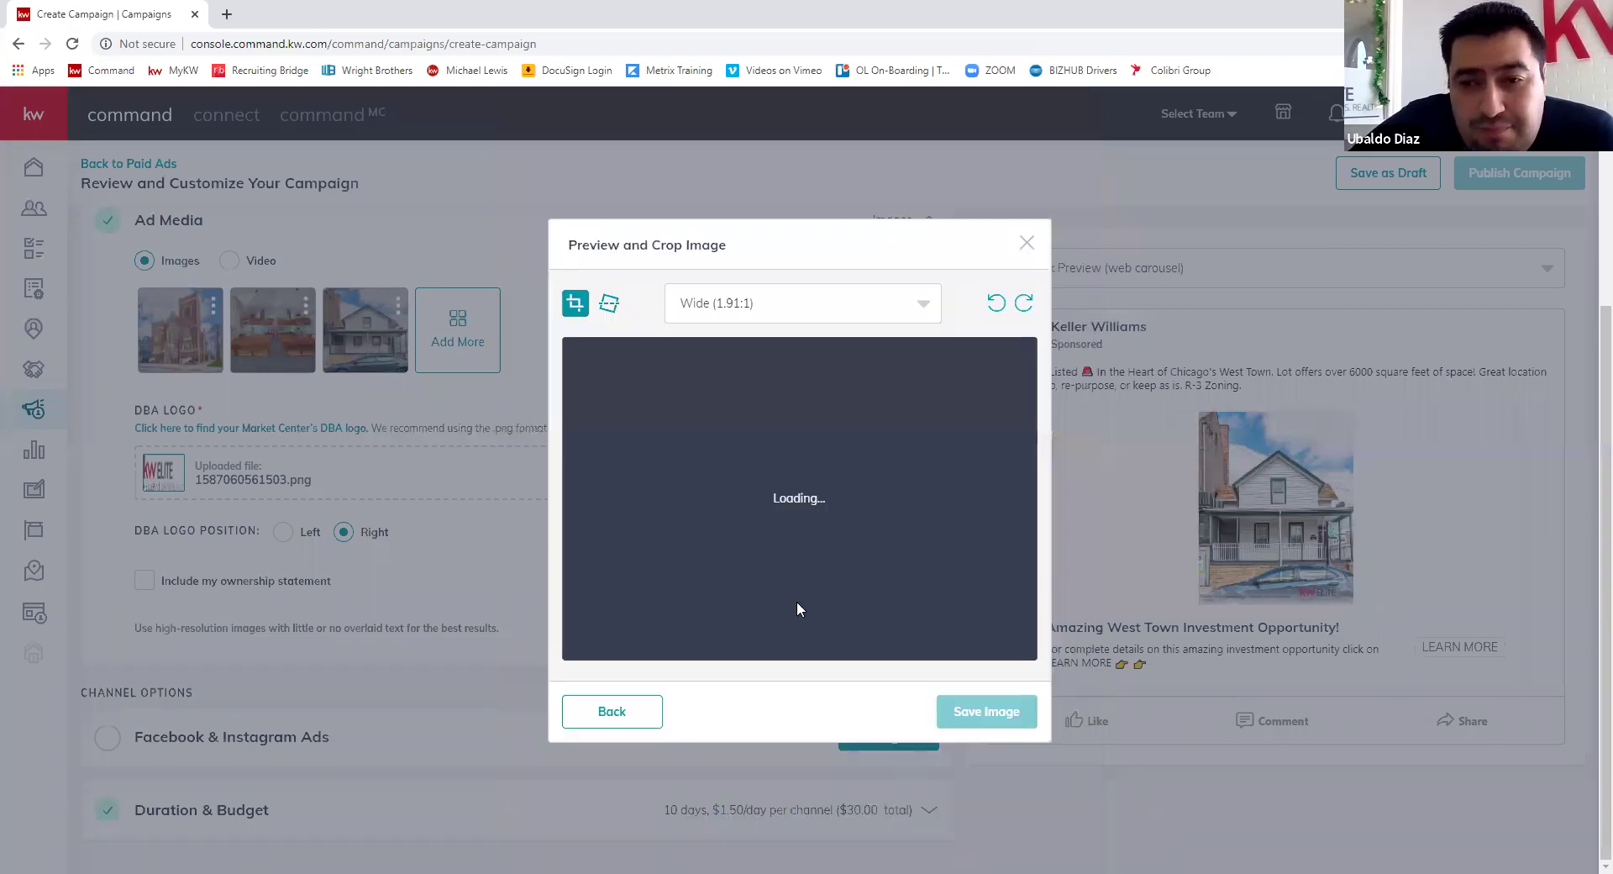
pyautogui.click(808, 312)
pyautogui.click(782, 388)
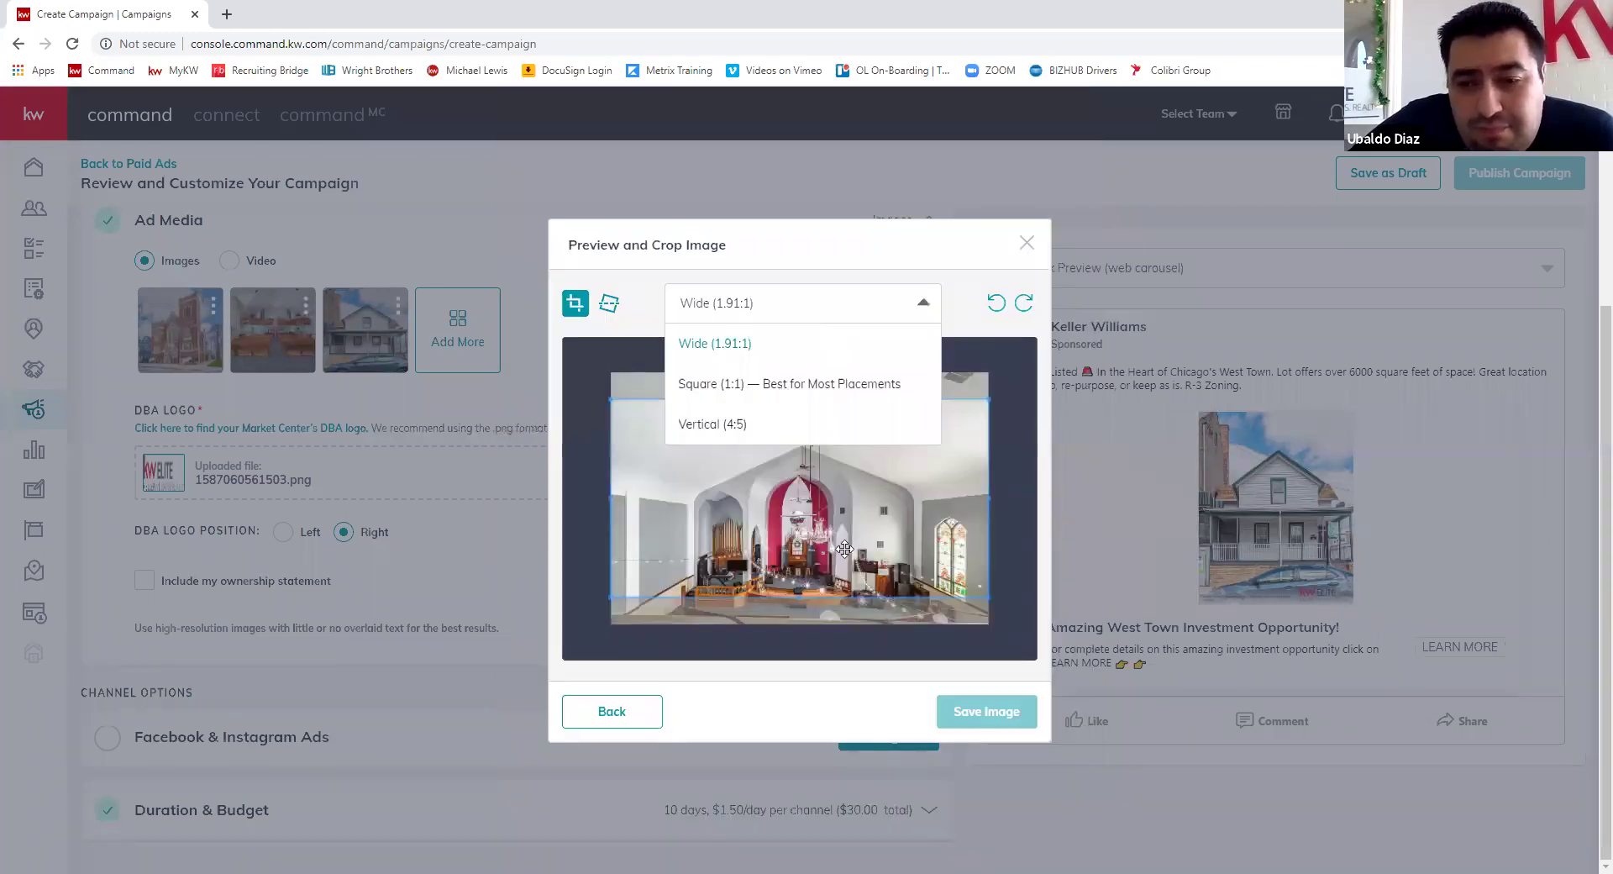
pyautogui.moveTo(845, 552); pyautogui.dragTo(842, 552)
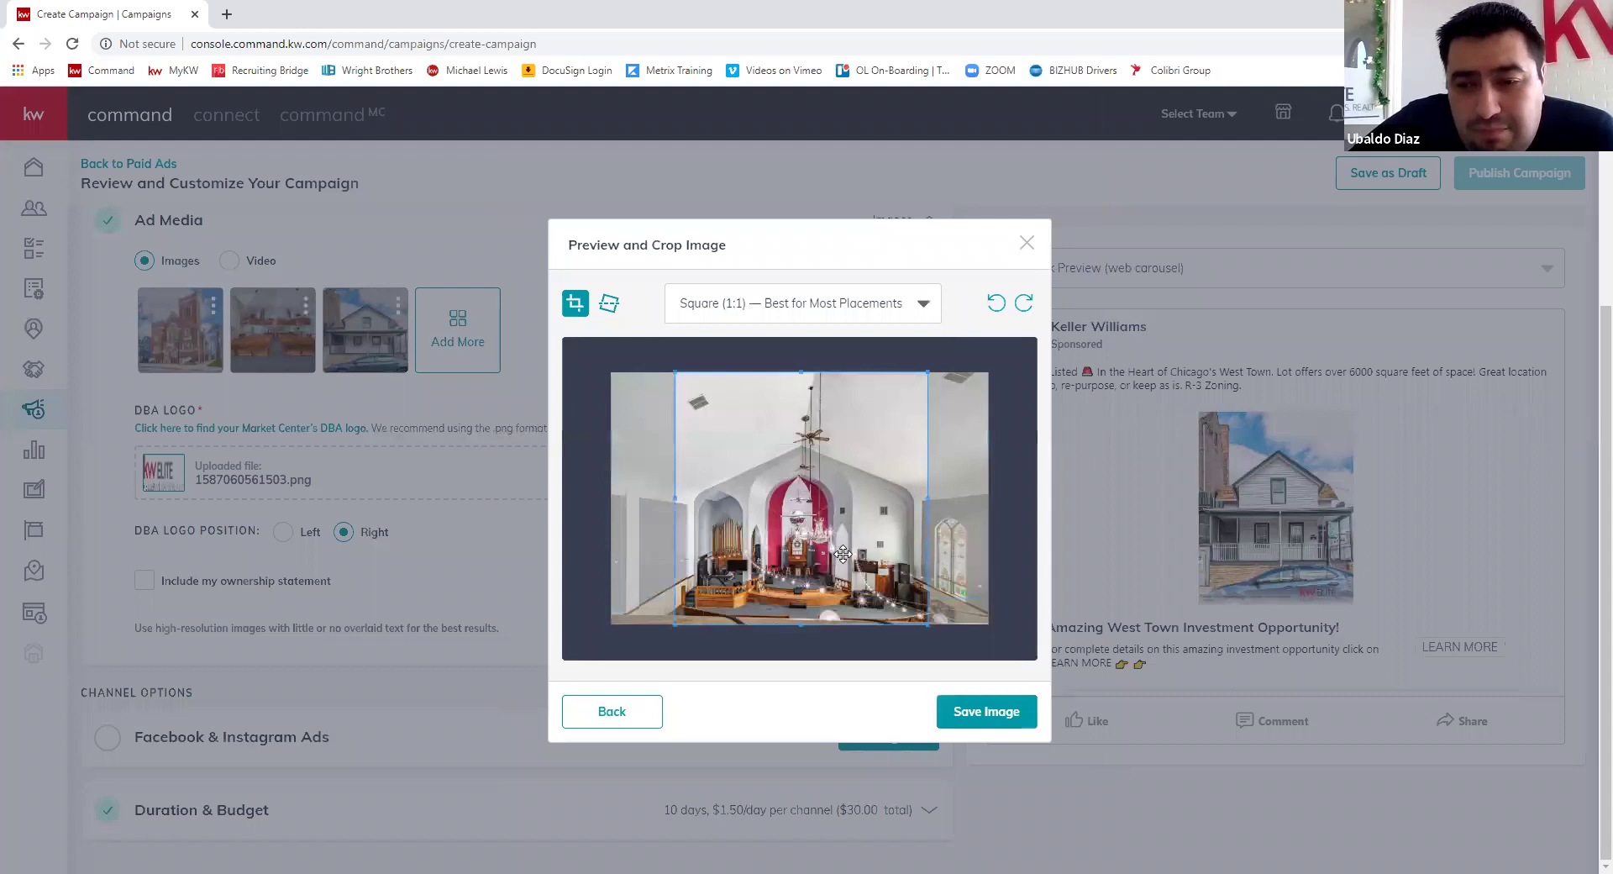
pyautogui.click(988, 720)
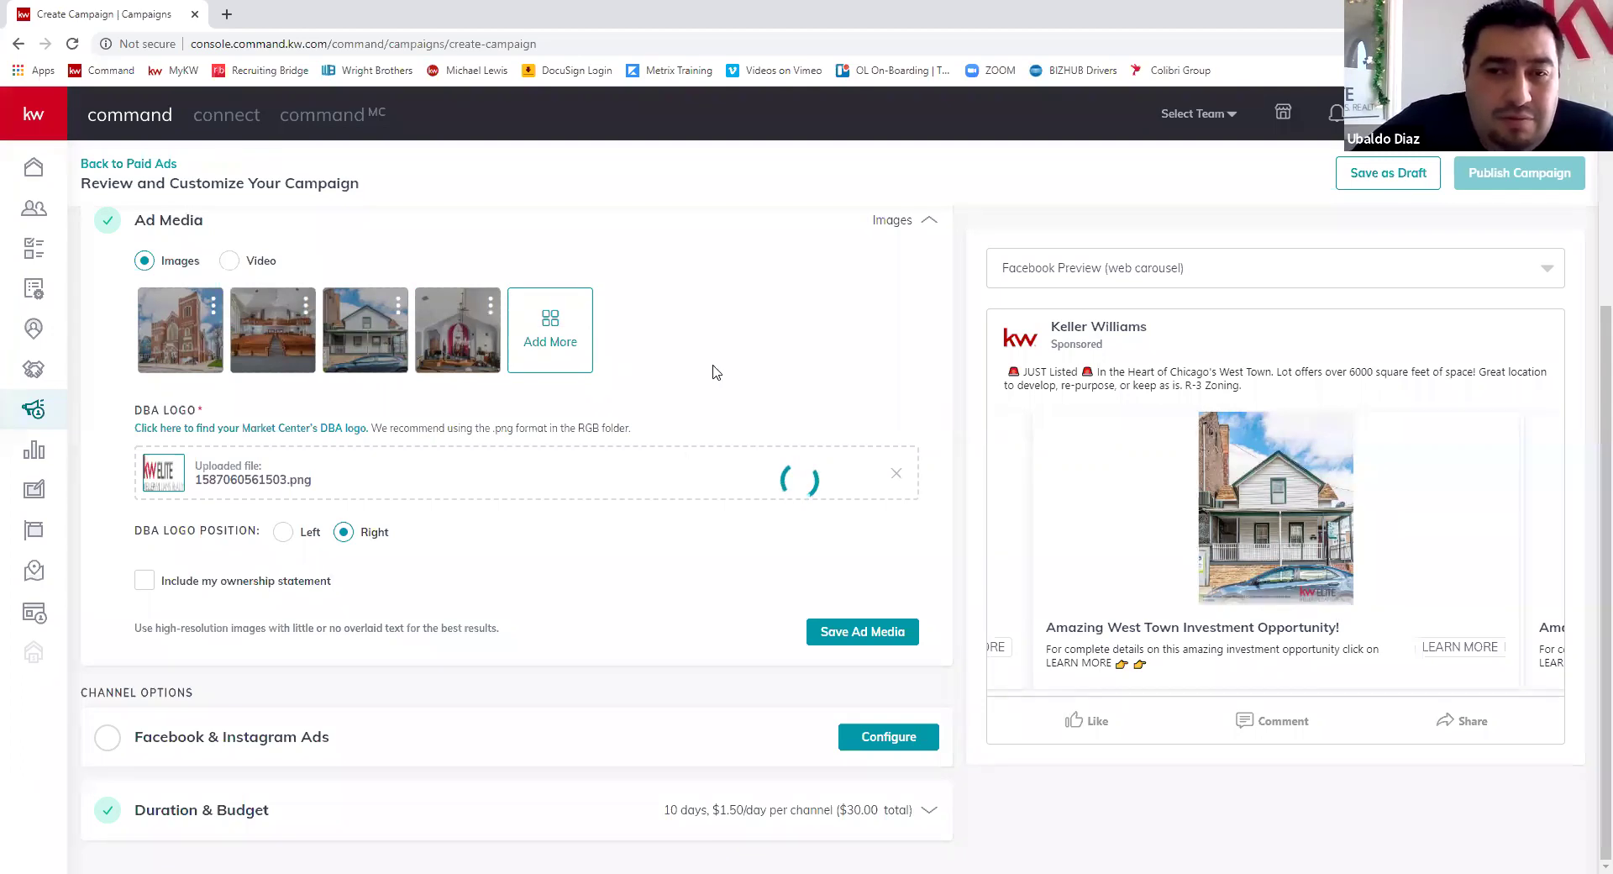
# - Add the brick church beside the white house photo, square 1:1 cropped, as image five
pyautogui.click(542, 337)
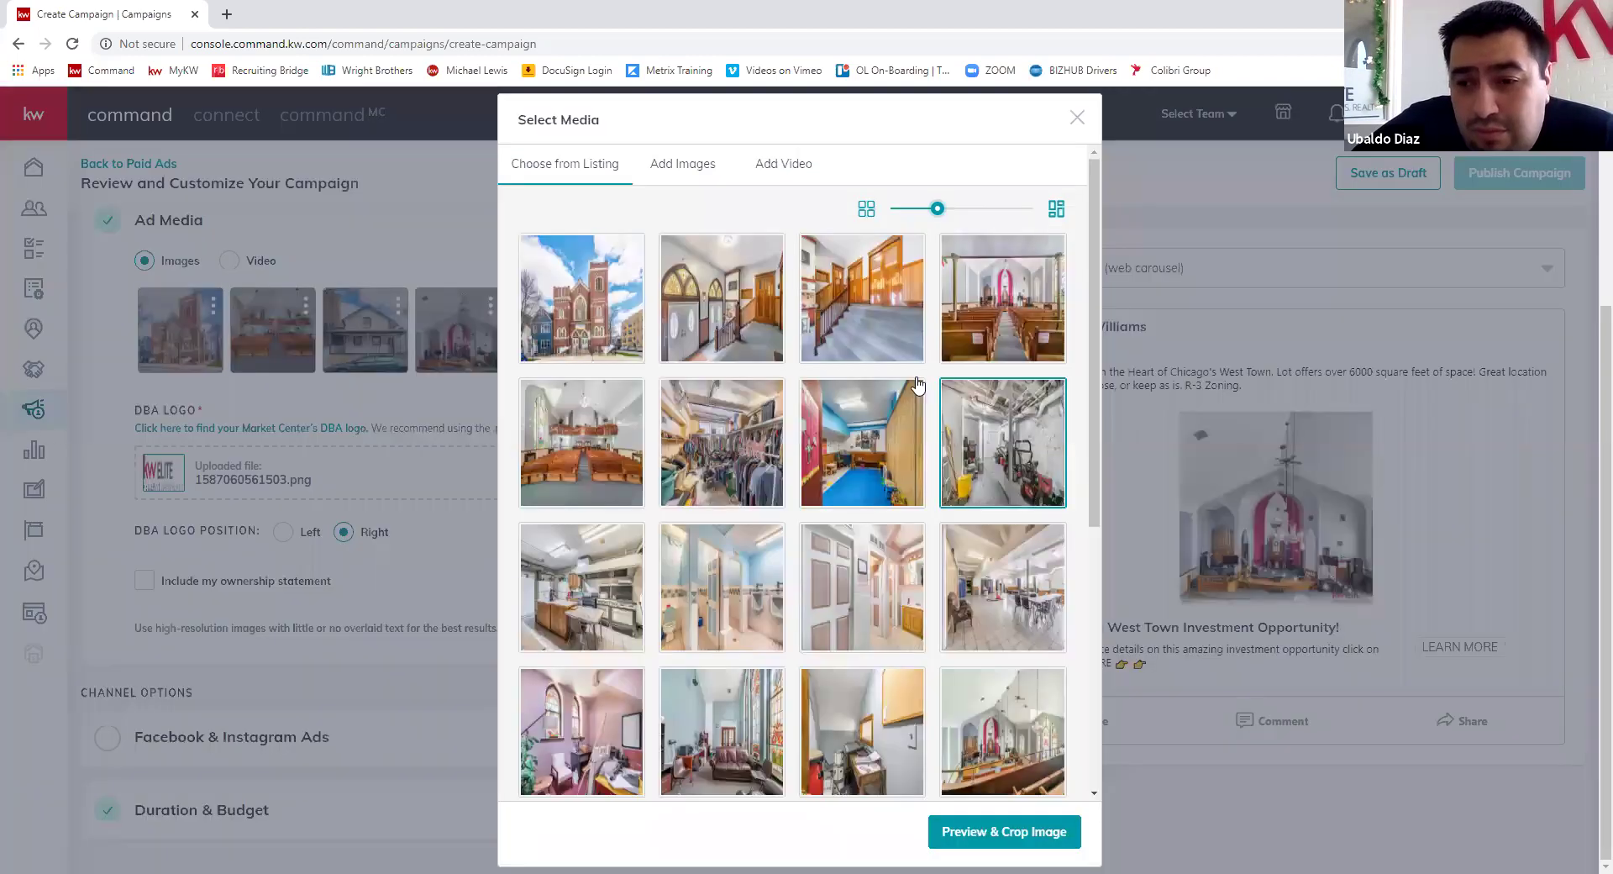
pyautogui.scroll(-3, 907, 424)
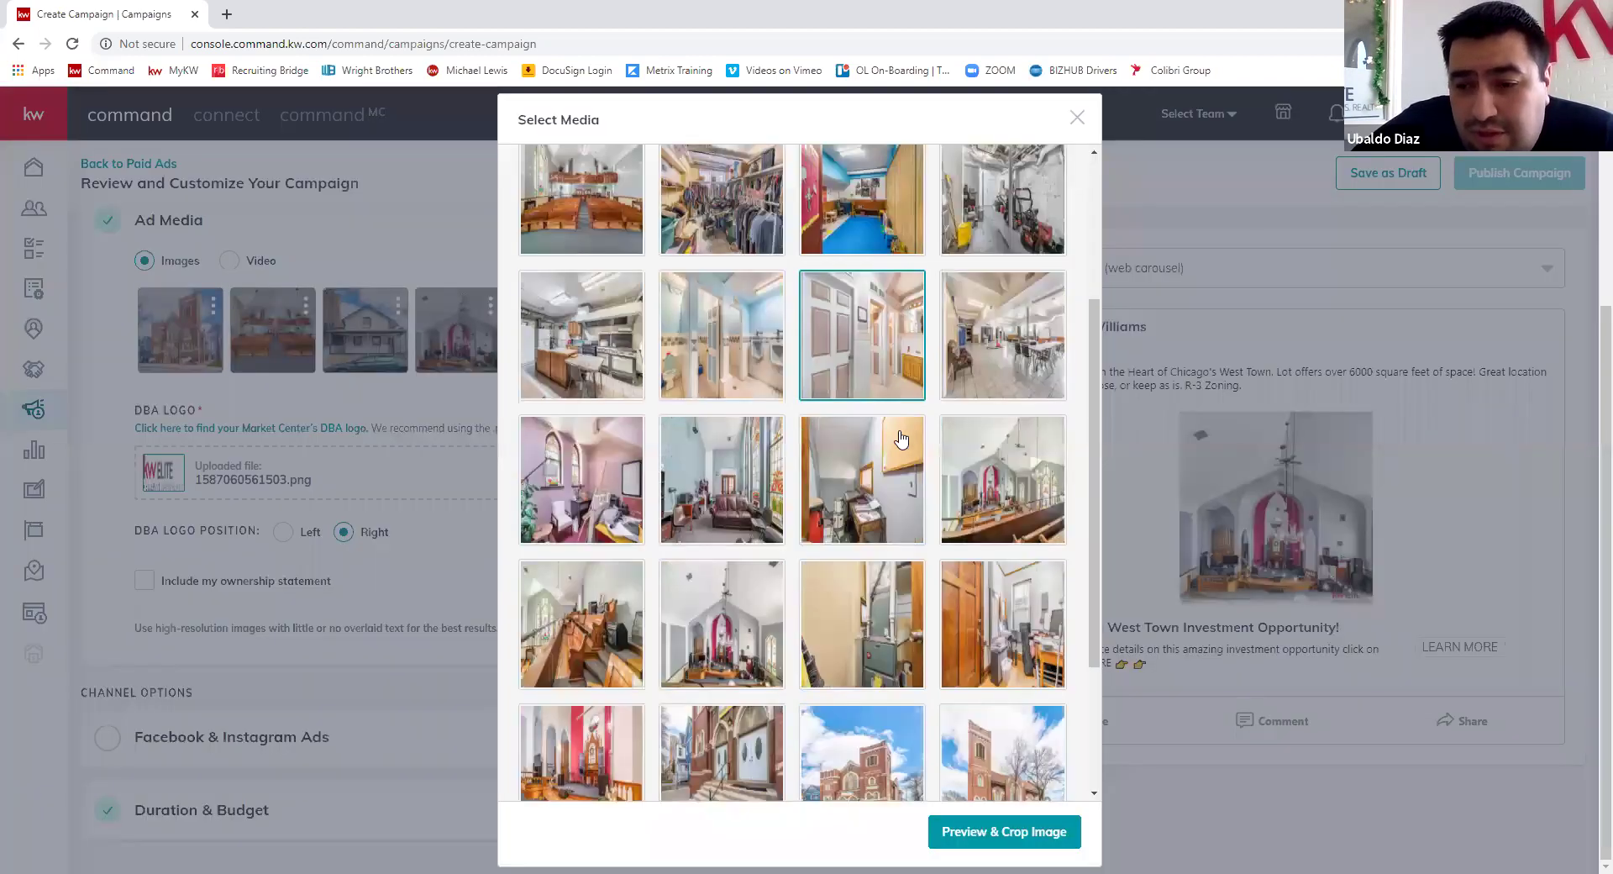
pyautogui.scroll(-3, 901, 437)
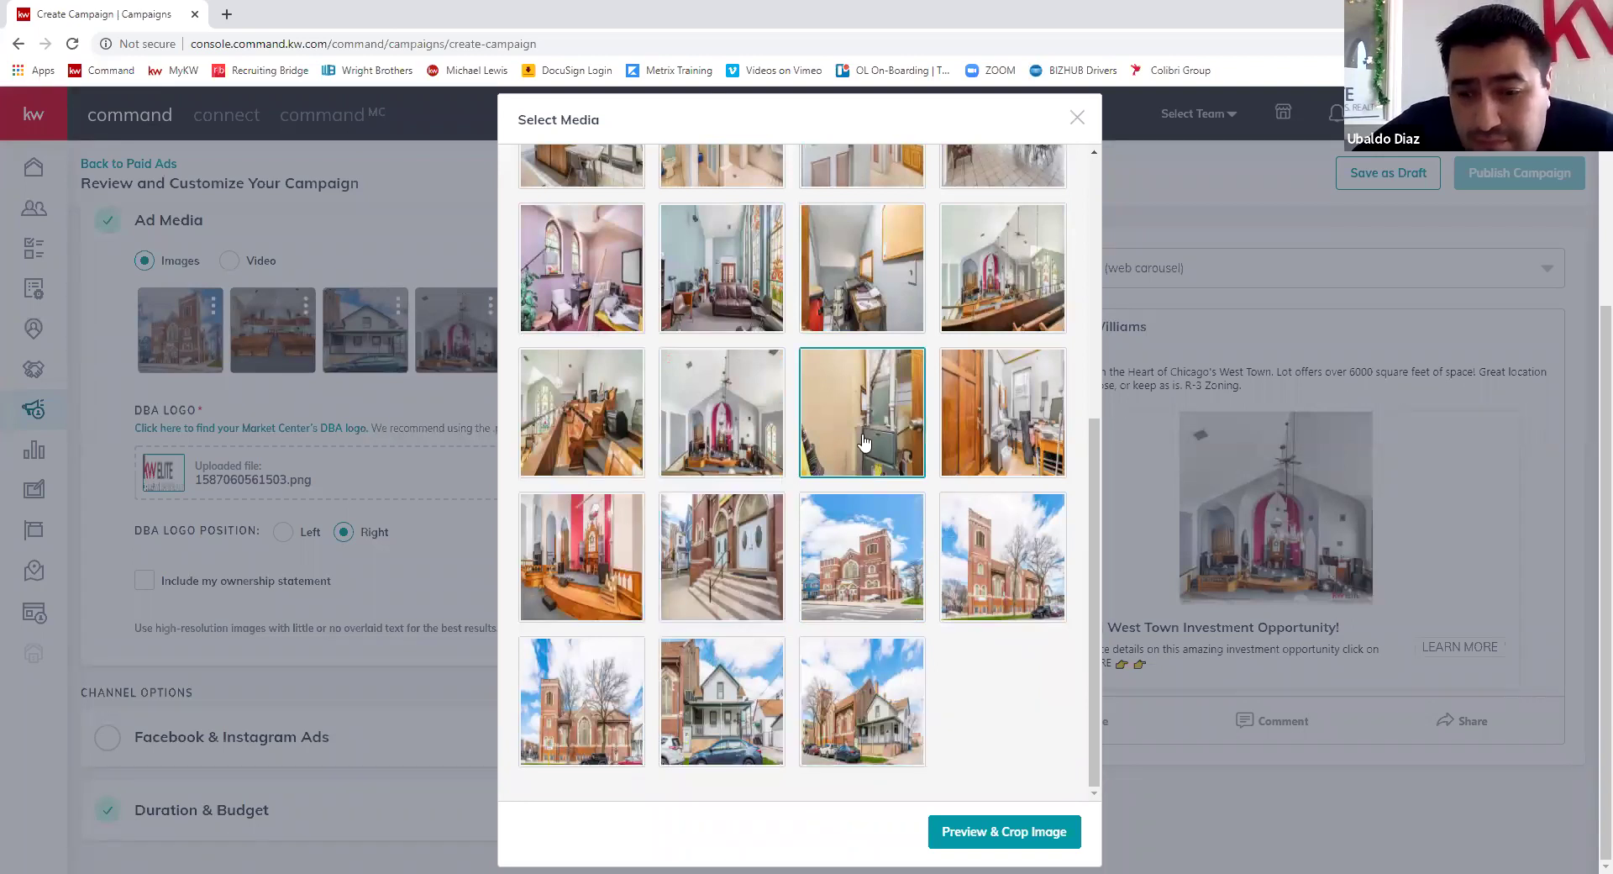
pyautogui.click(854, 754)
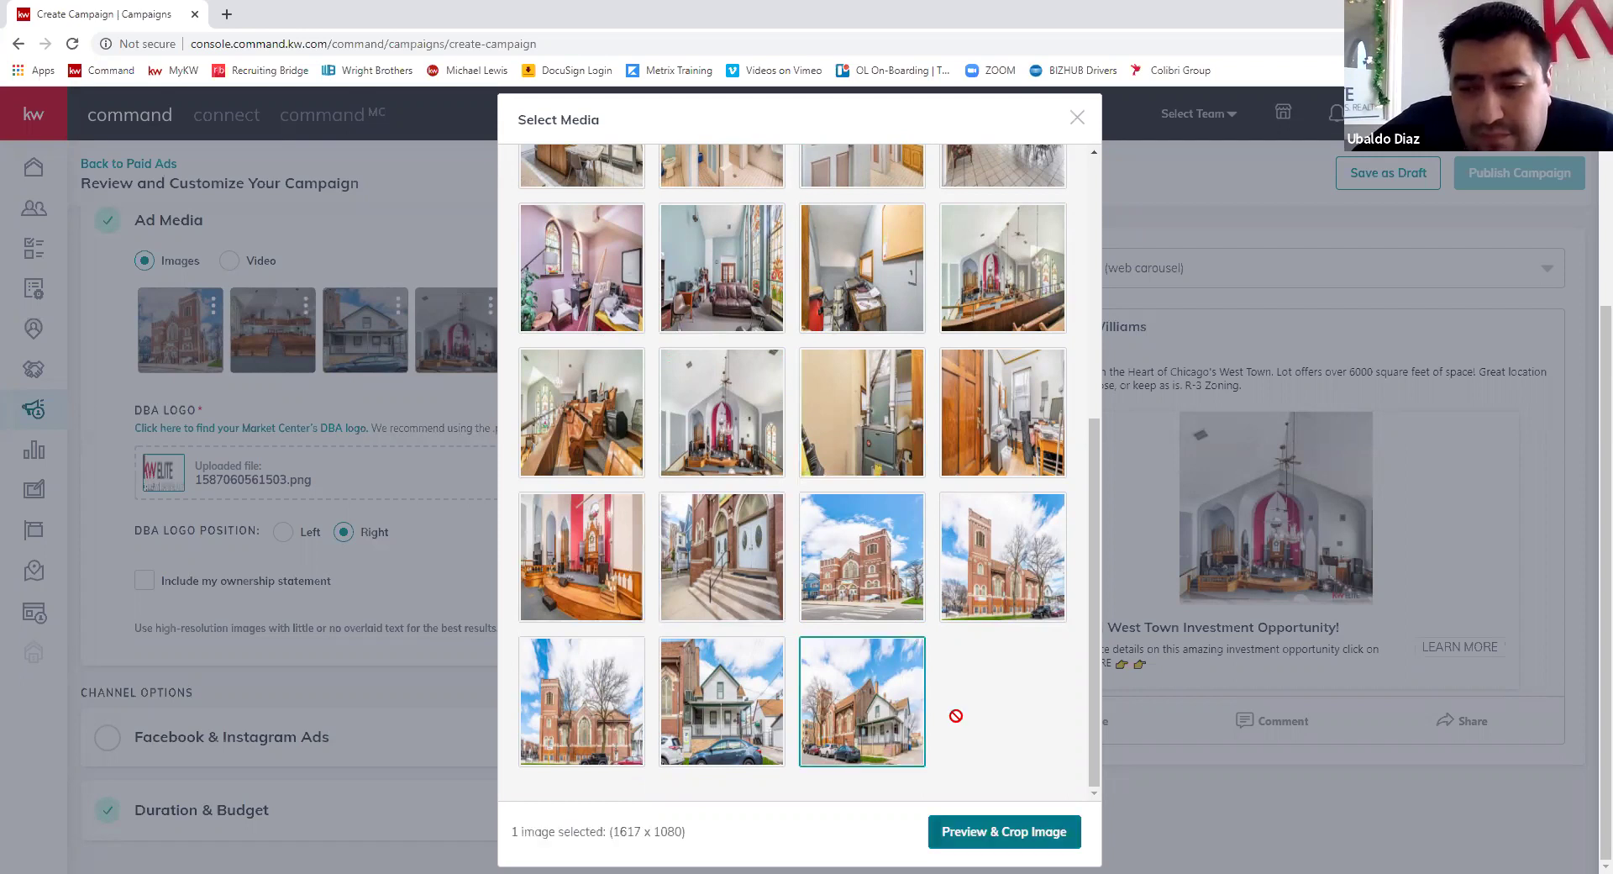
pyautogui.click(1004, 831)
pyautogui.click(823, 315)
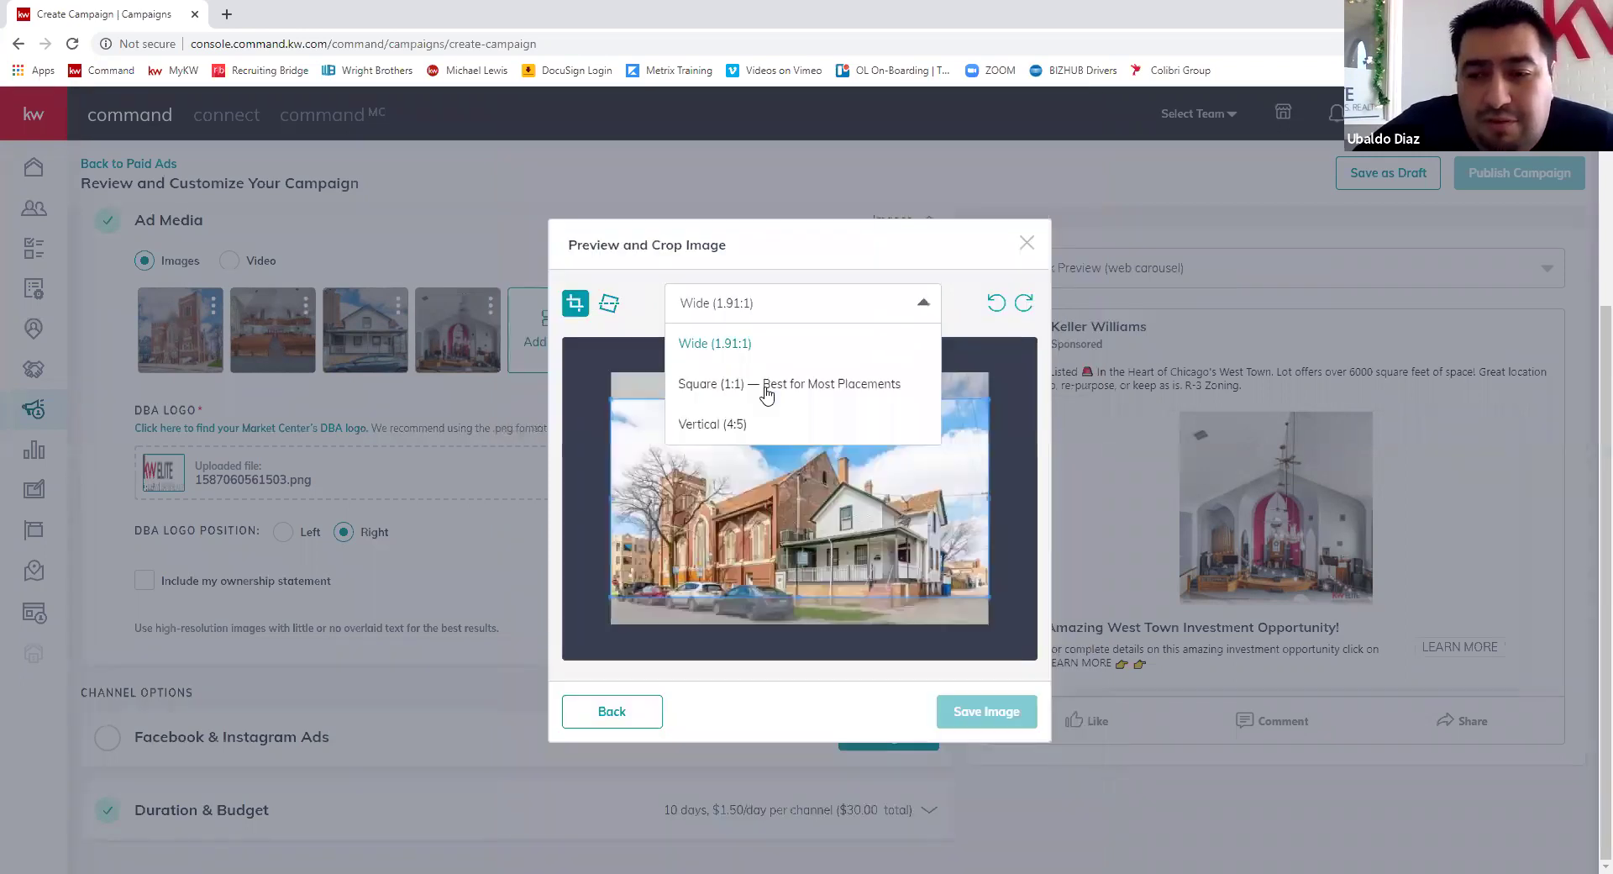
pyautogui.press('Down')
pyautogui.press('Return')
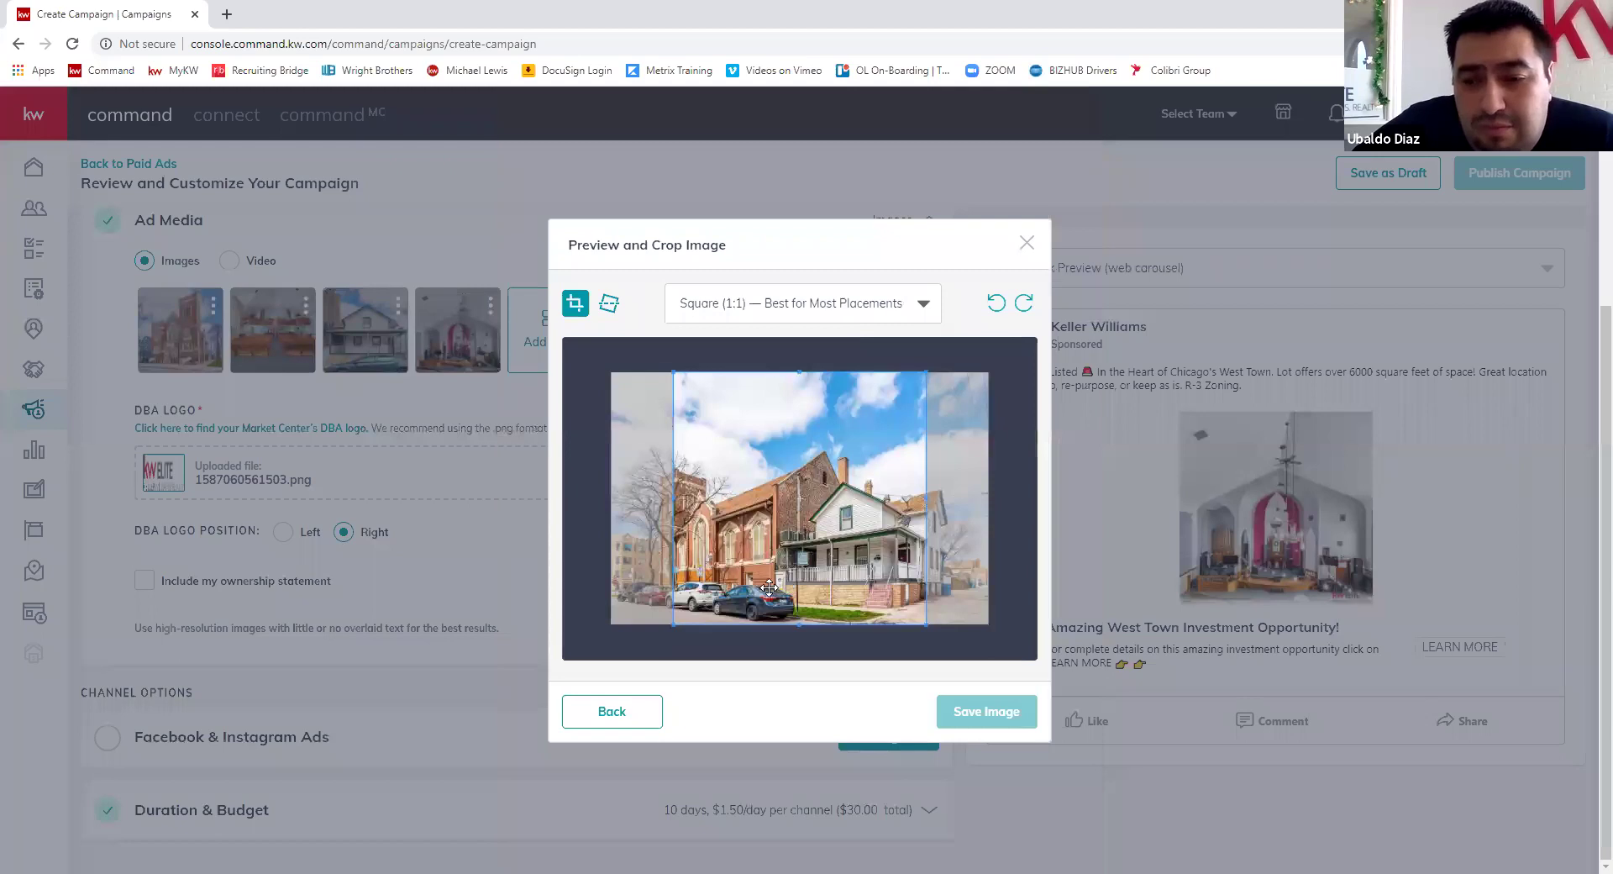
pyautogui.moveTo(773, 588); pyautogui.dragTo(782, 594)
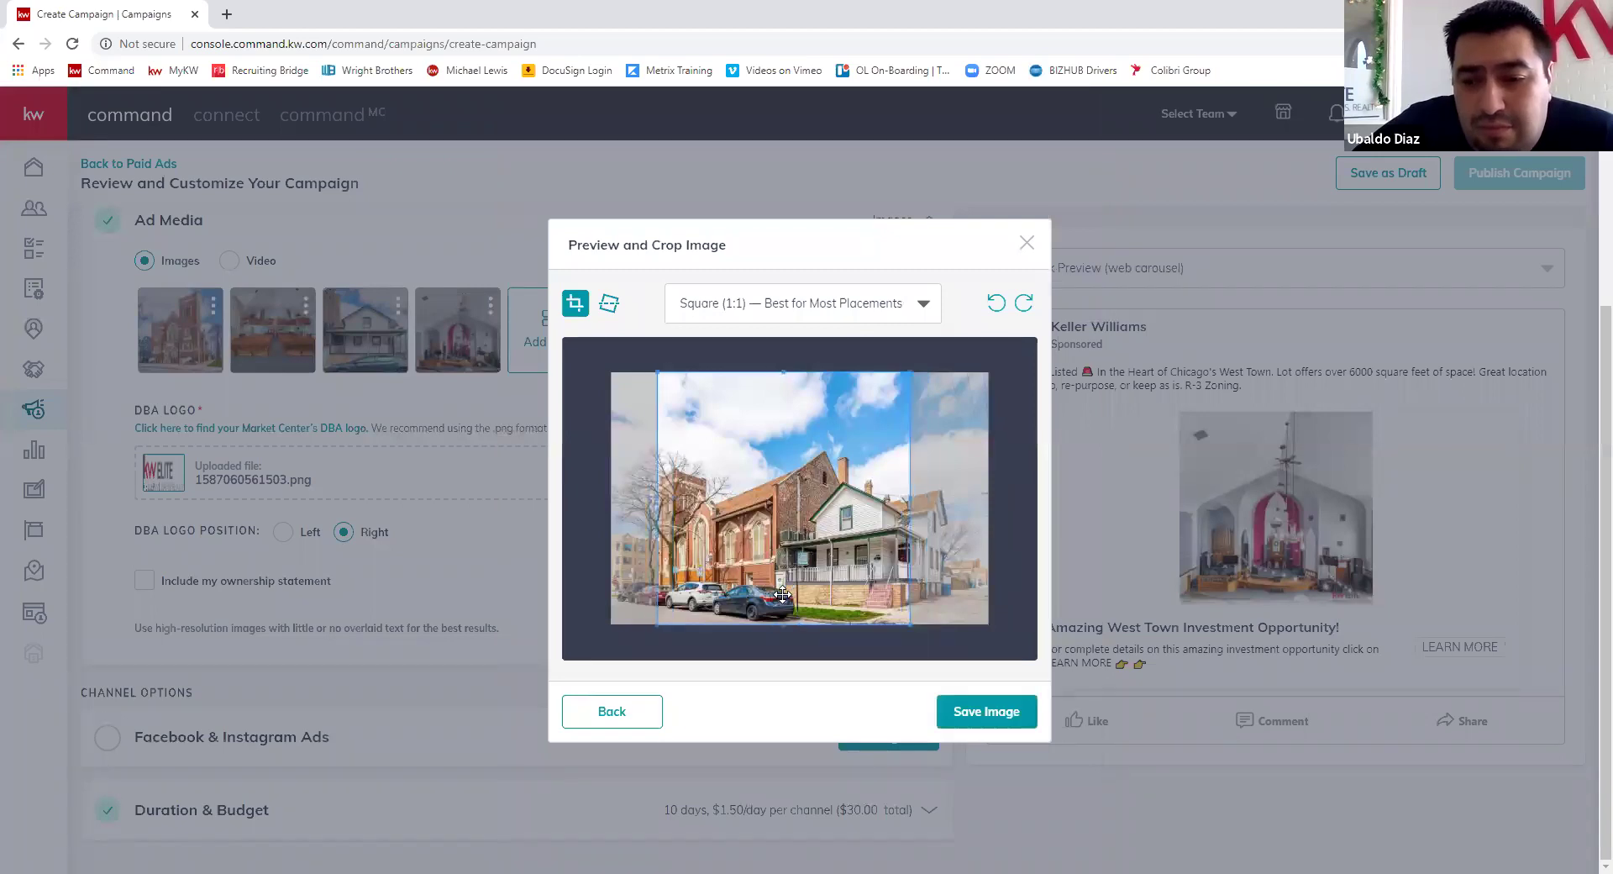
pyautogui.click(974, 712)
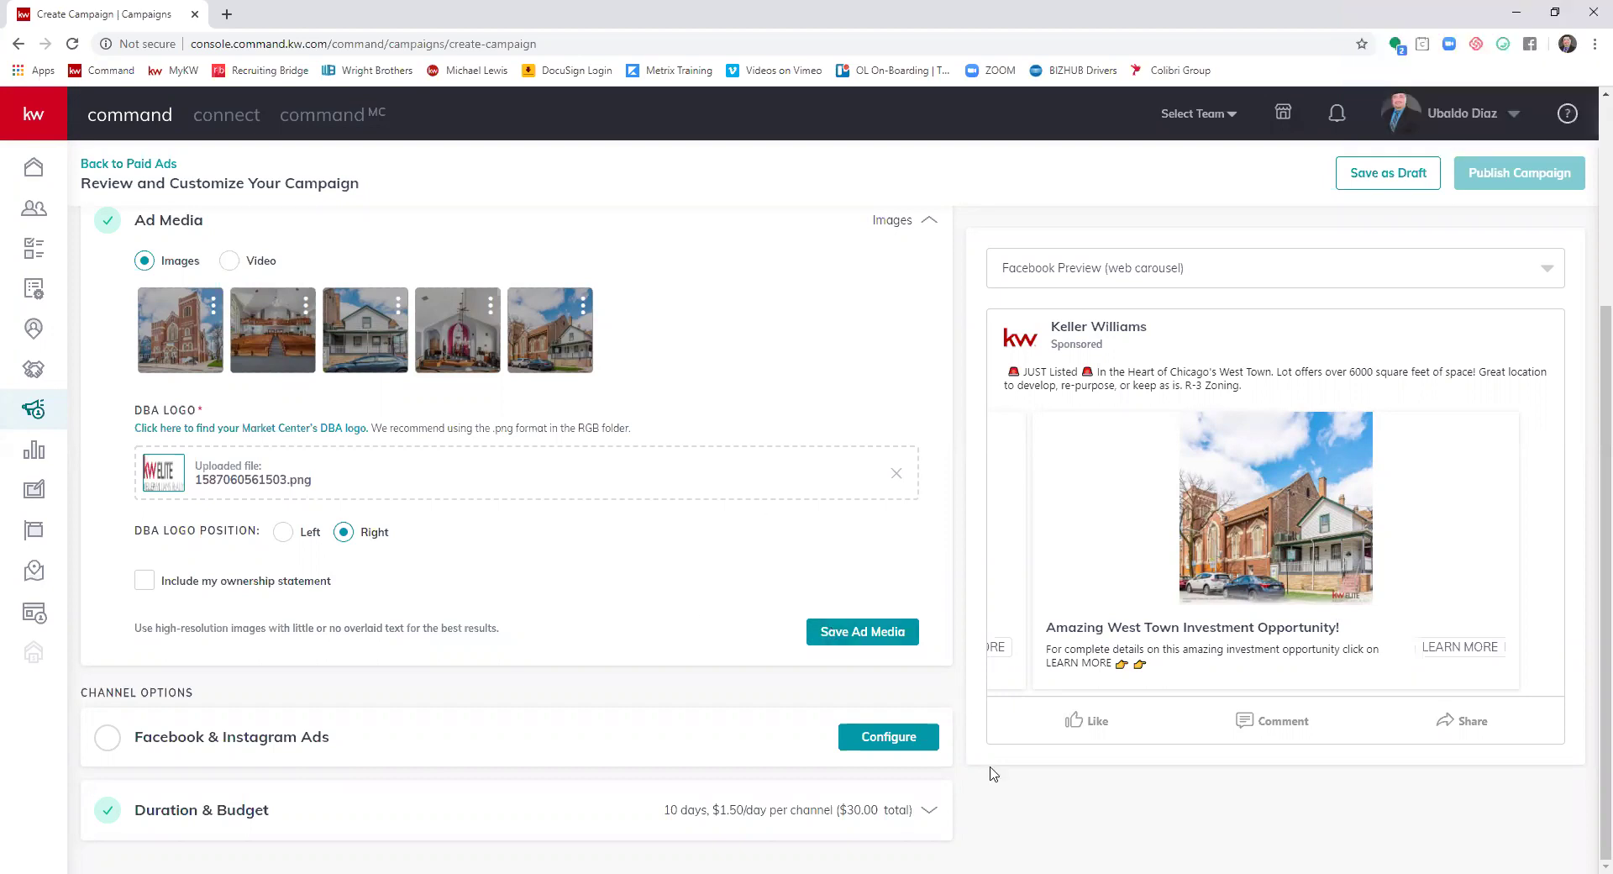
# - Save the ad media section with its five images and collapse it
pyautogui.click(834, 640)
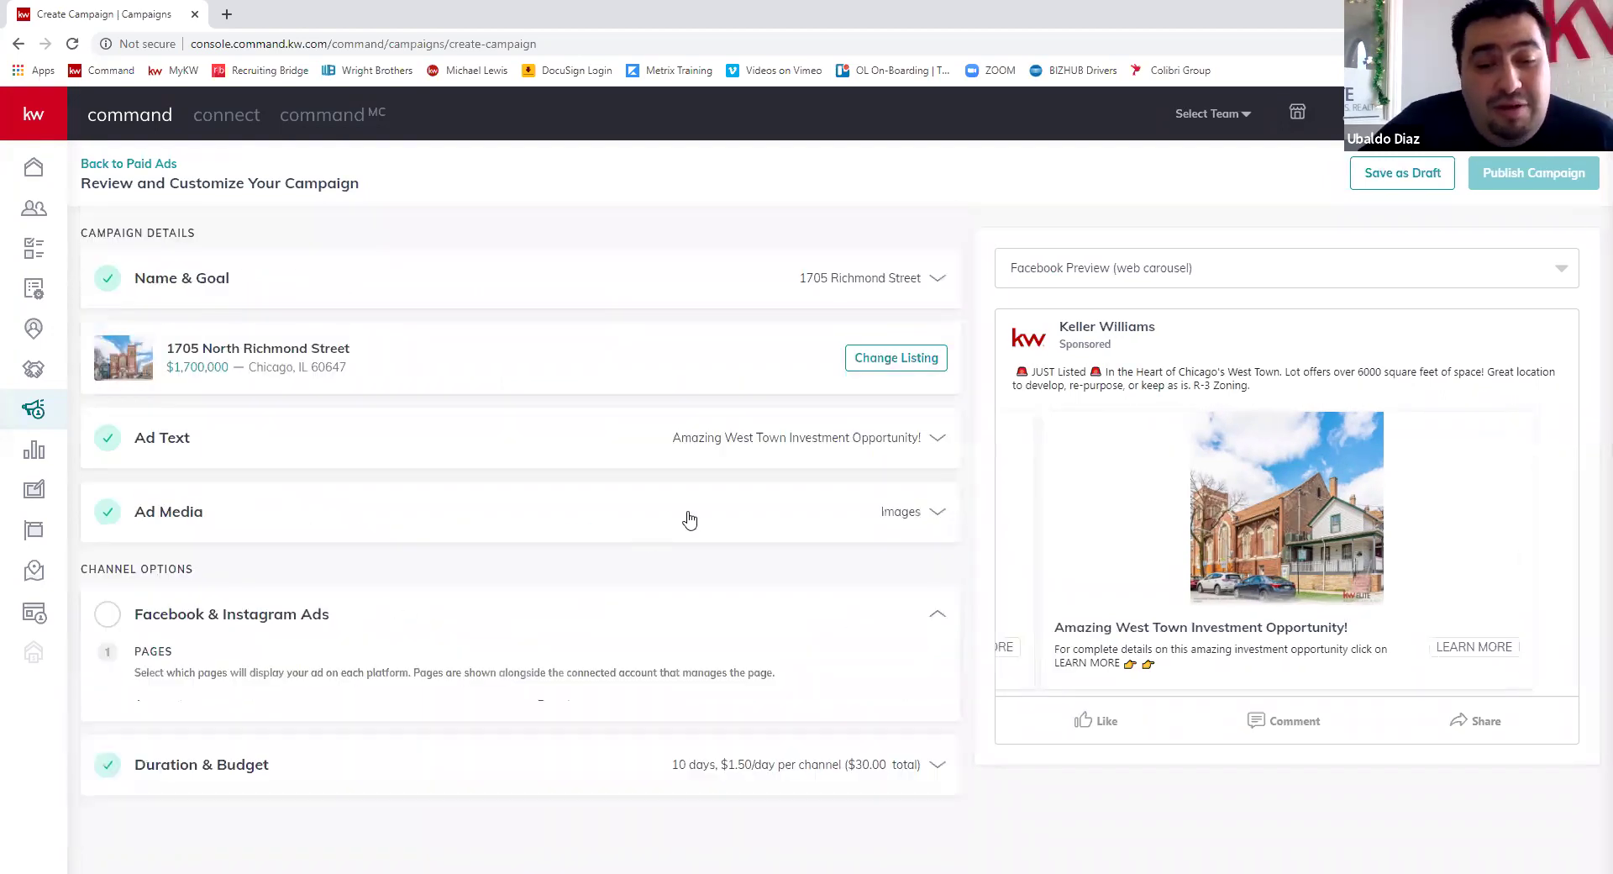
pyautogui.scroll(-3, 908, 546)
pyautogui.scroll(-1, 924, 537)
pyautogui.scroll(2, 282, 326)
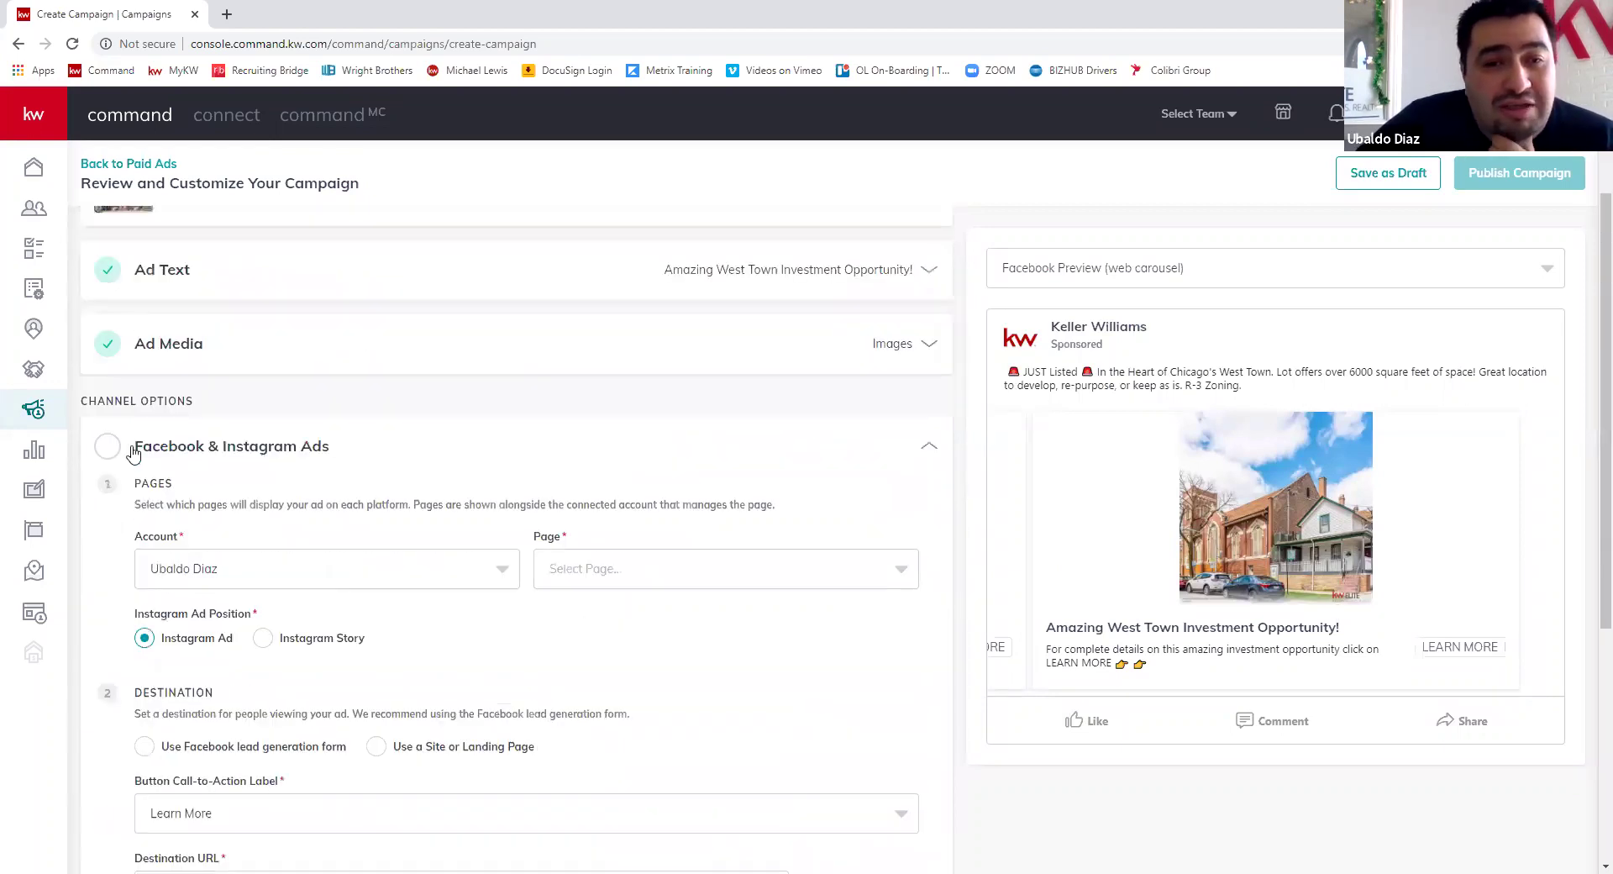
pyautogui.scroll(-3, 517, 455)
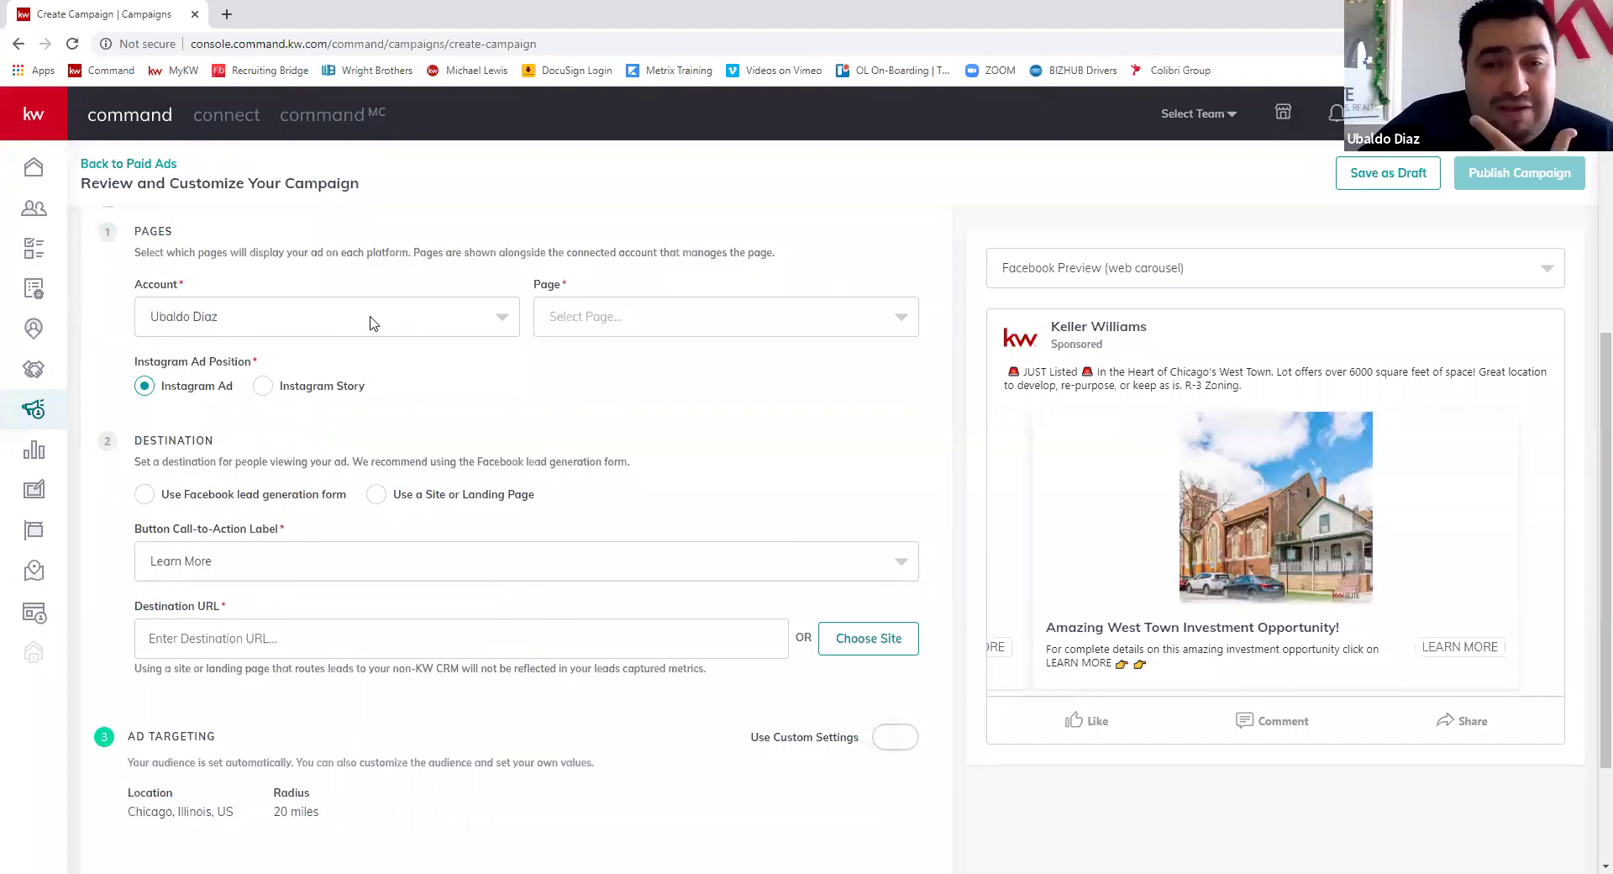
# - Choose the first Facebook page for the ad and start the Follow-up Destination URL
pyautogui.click(704, 324)
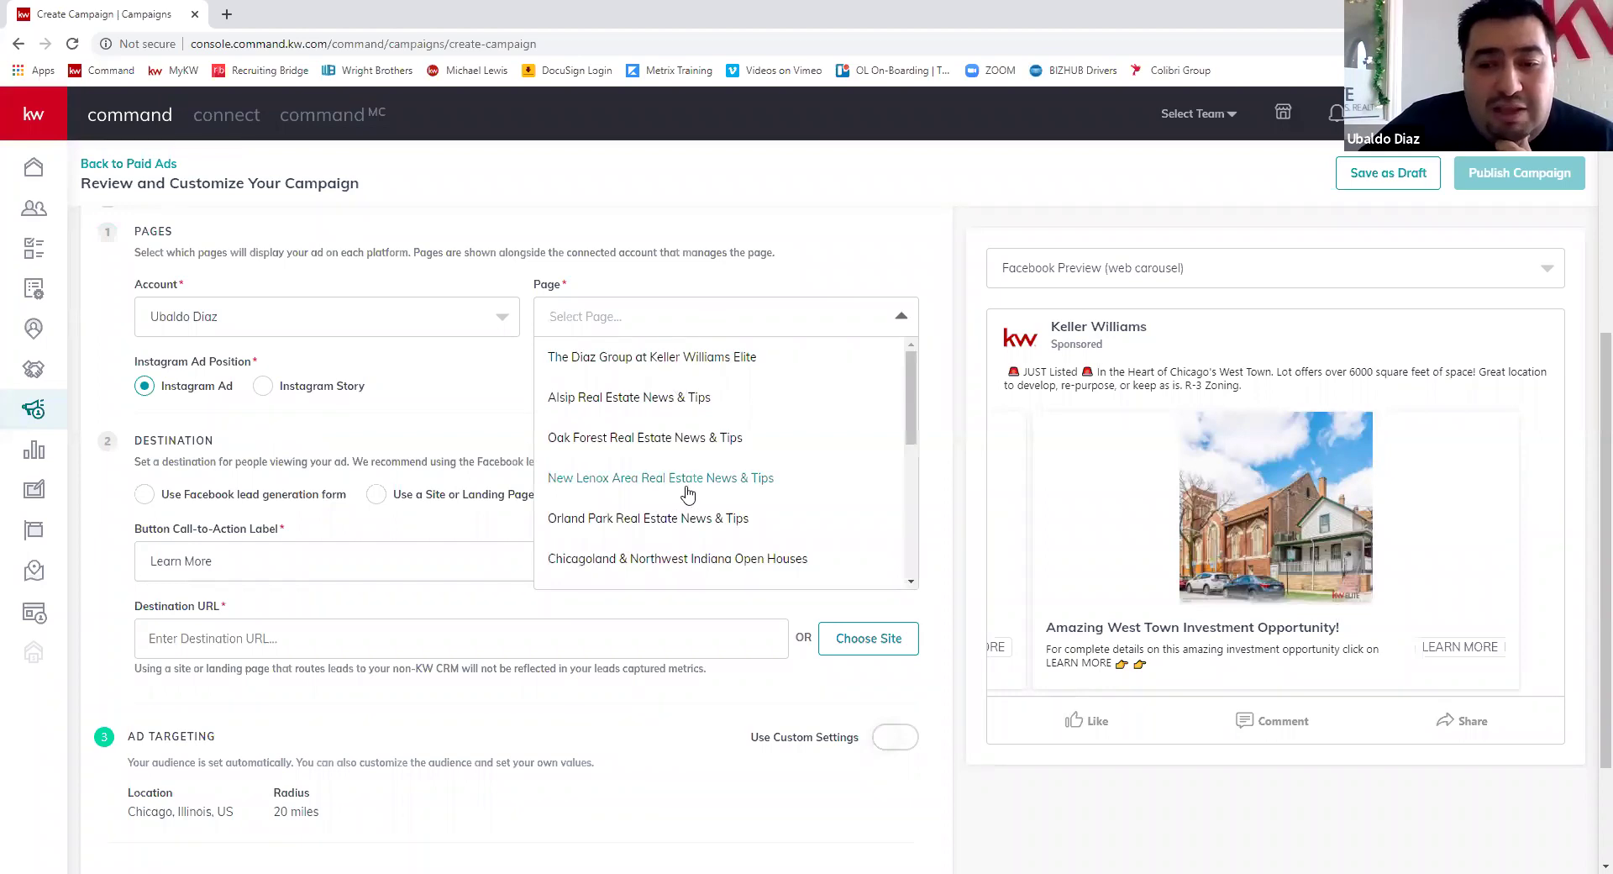
pyautogui.scroll(-5, 684, 505)
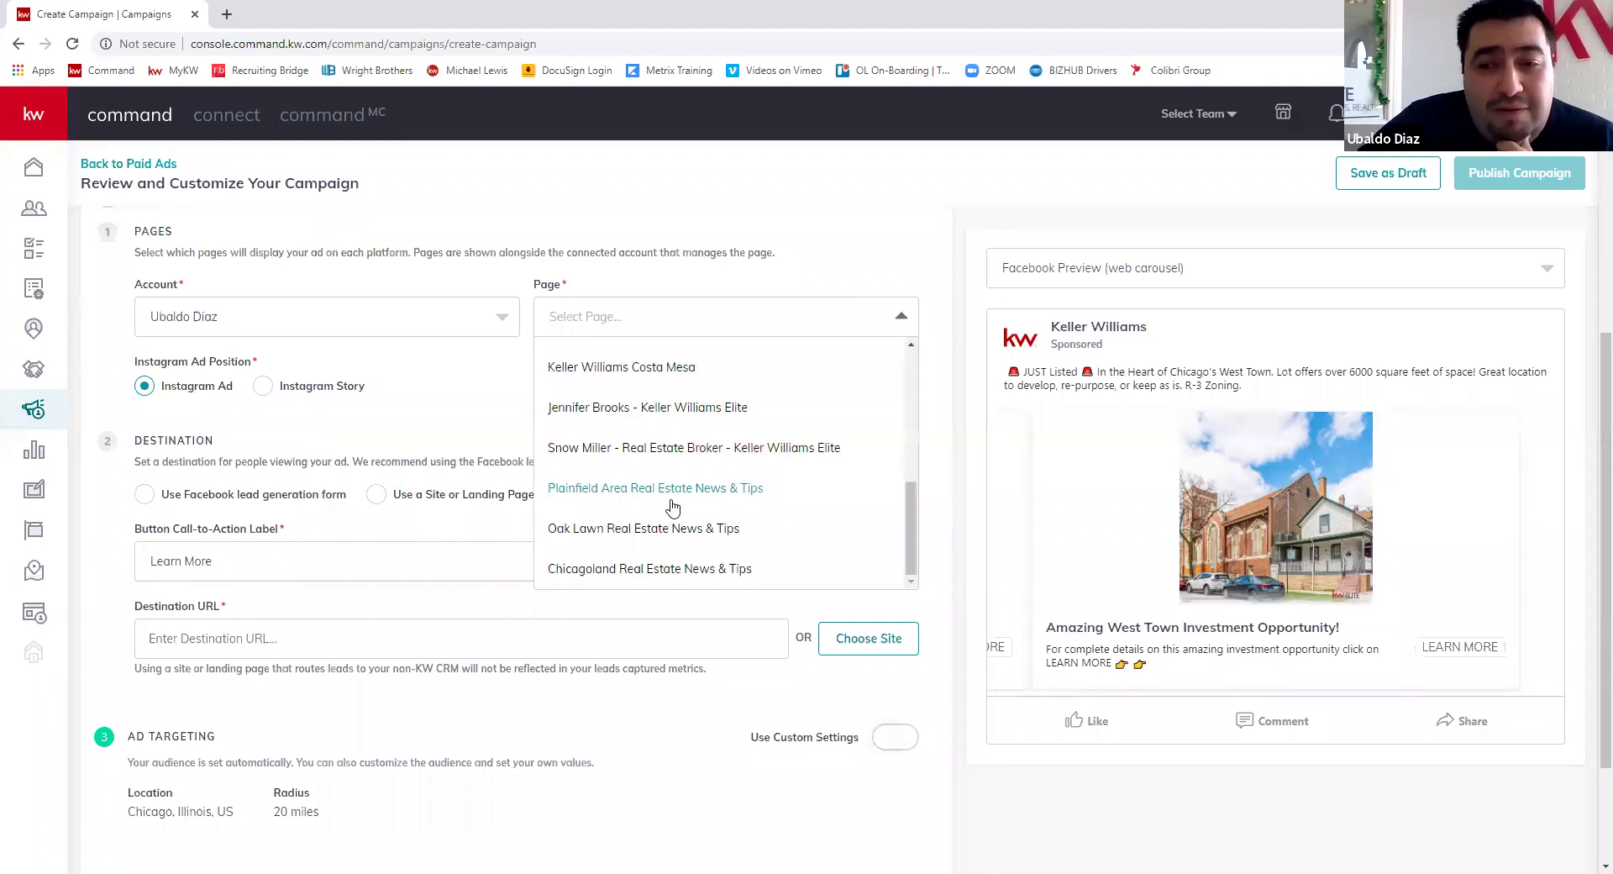
pyautogui.scroll(3, 672, 512)
pyautogui.scroll(1, 652, 351)
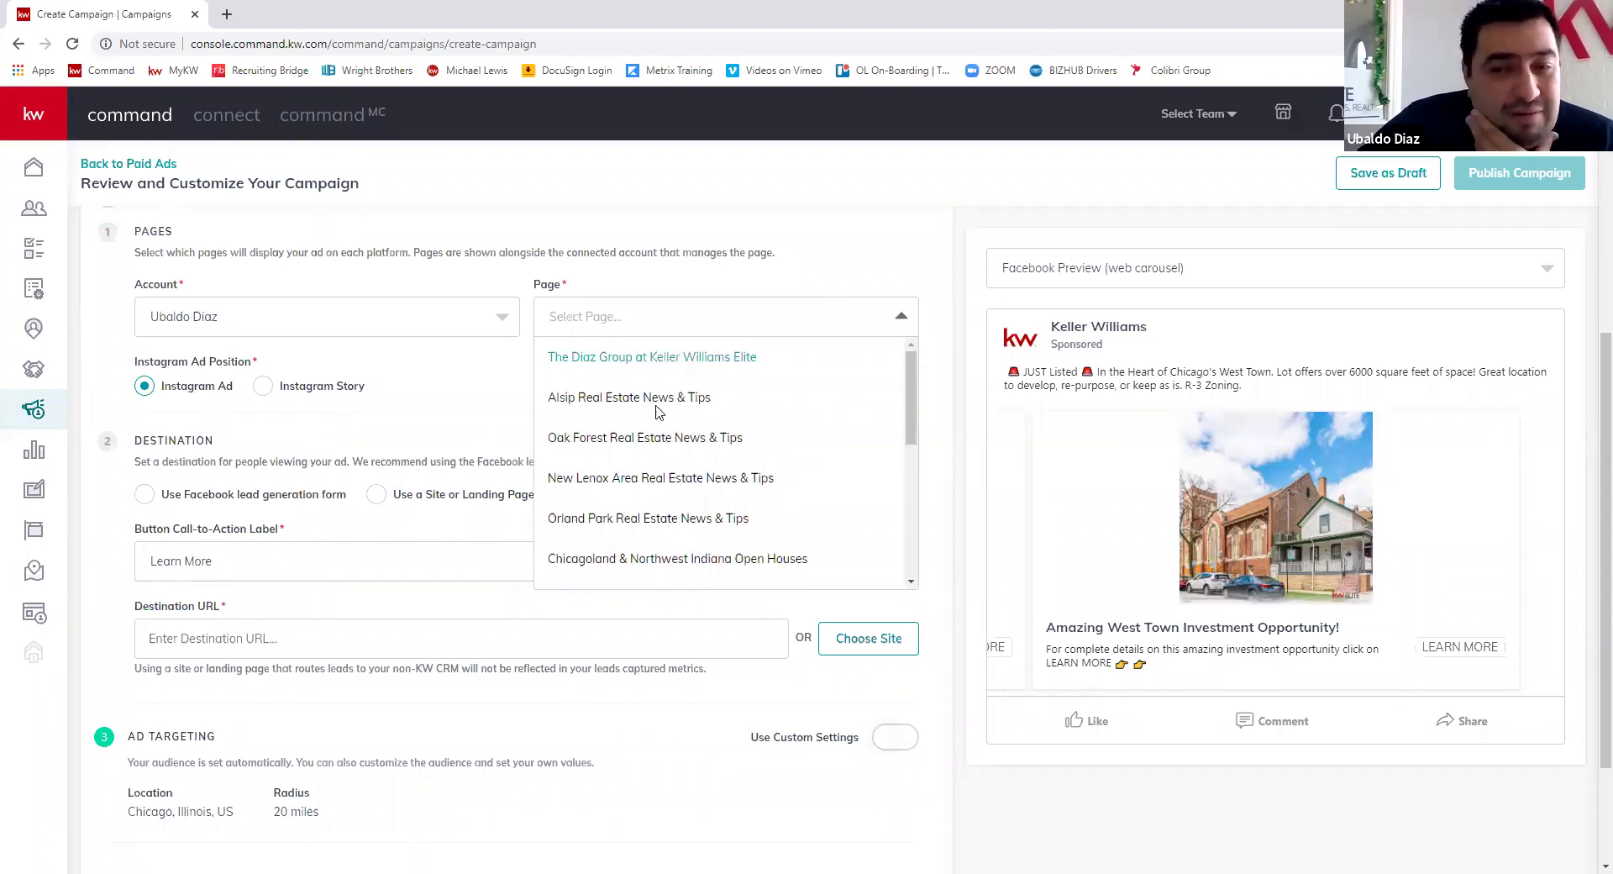
pyautogui.click(694, 393)
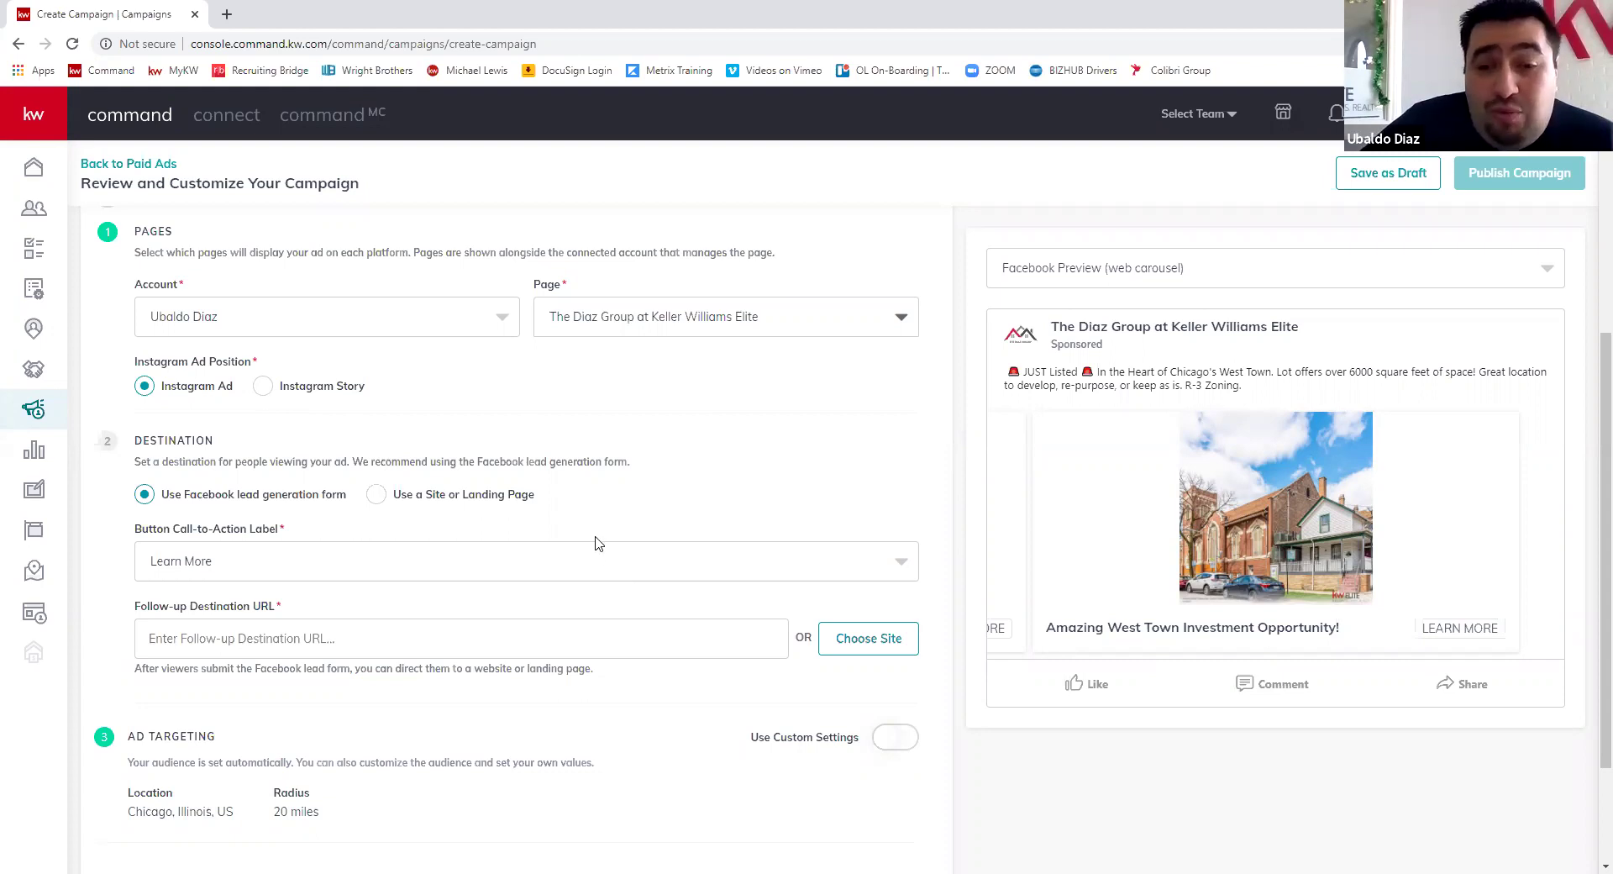
pyautogui.scroll(-1, 441, 475)
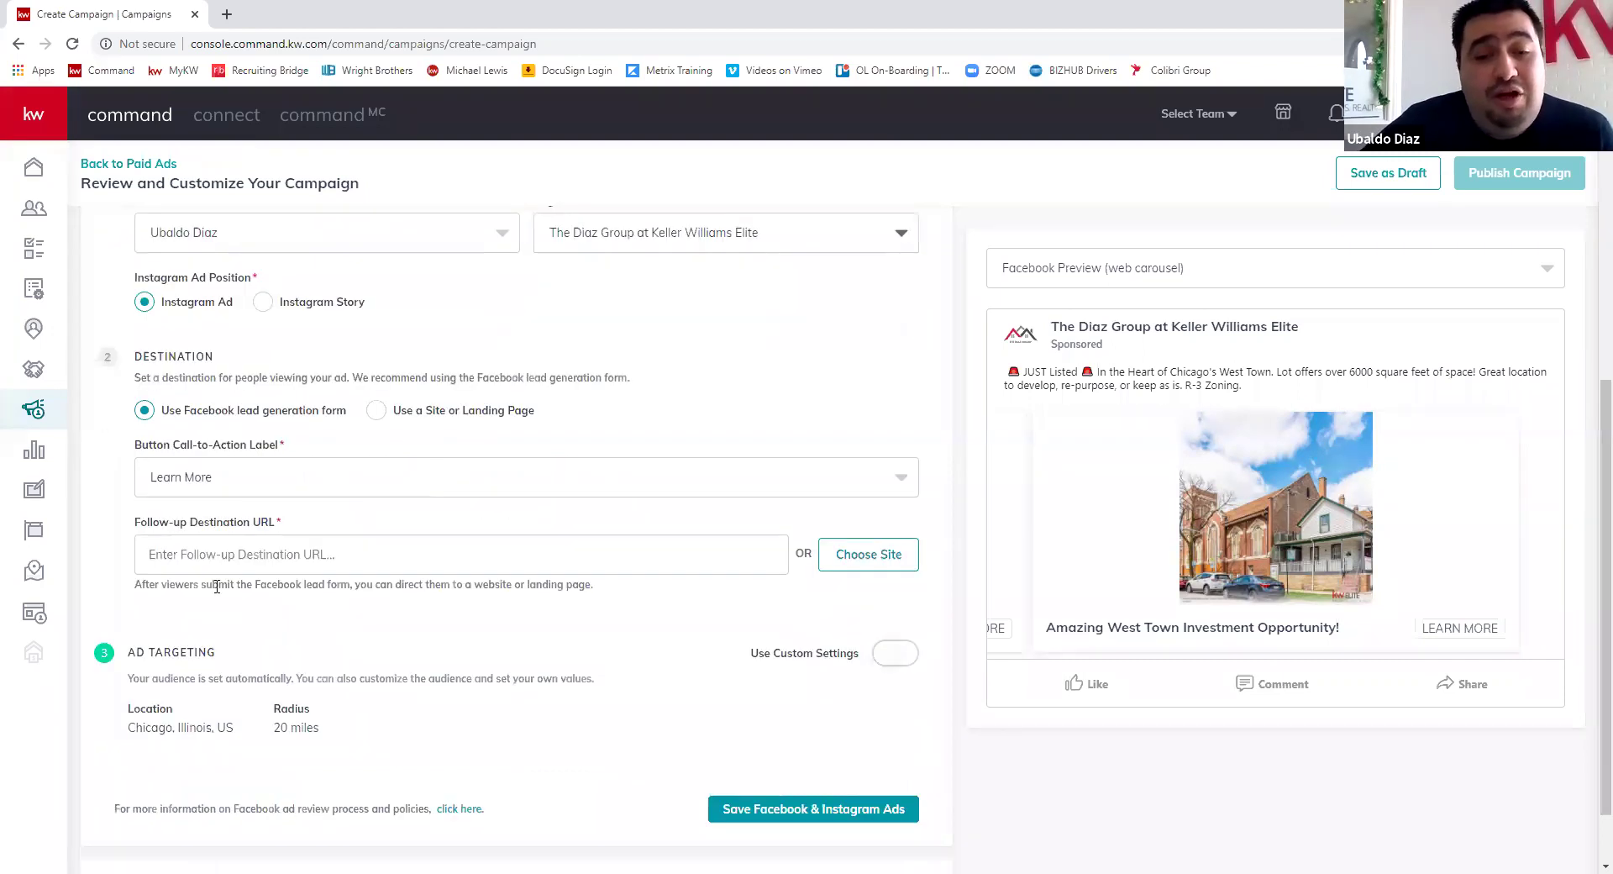
pyautogui.click(411, 550)
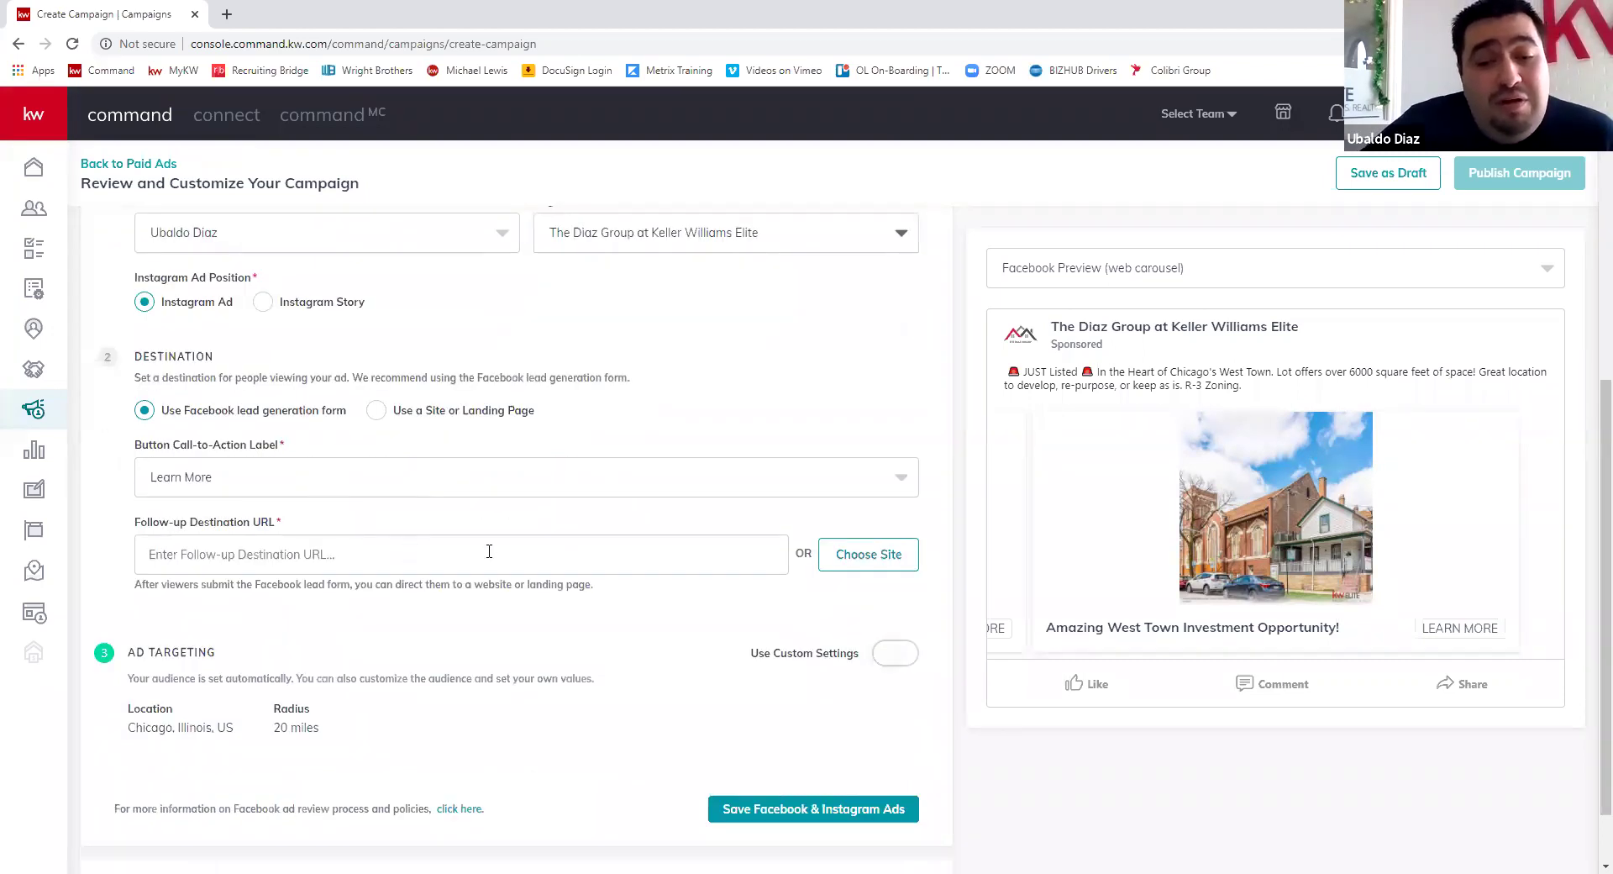
pyautogui.click(226, 15)
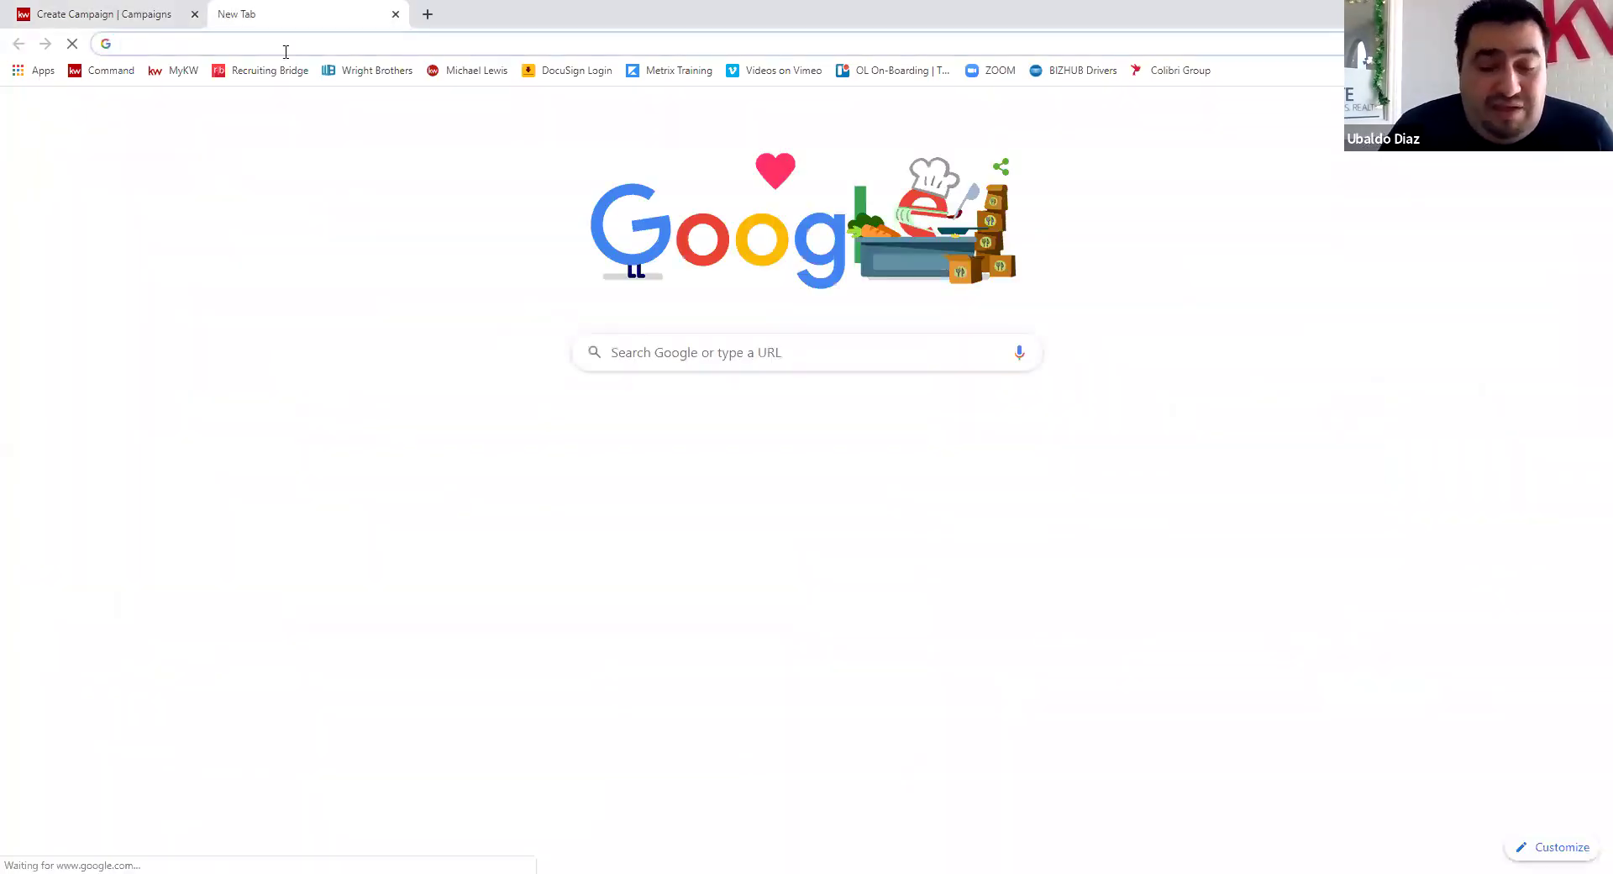
pyautogui.write('ubaldo')
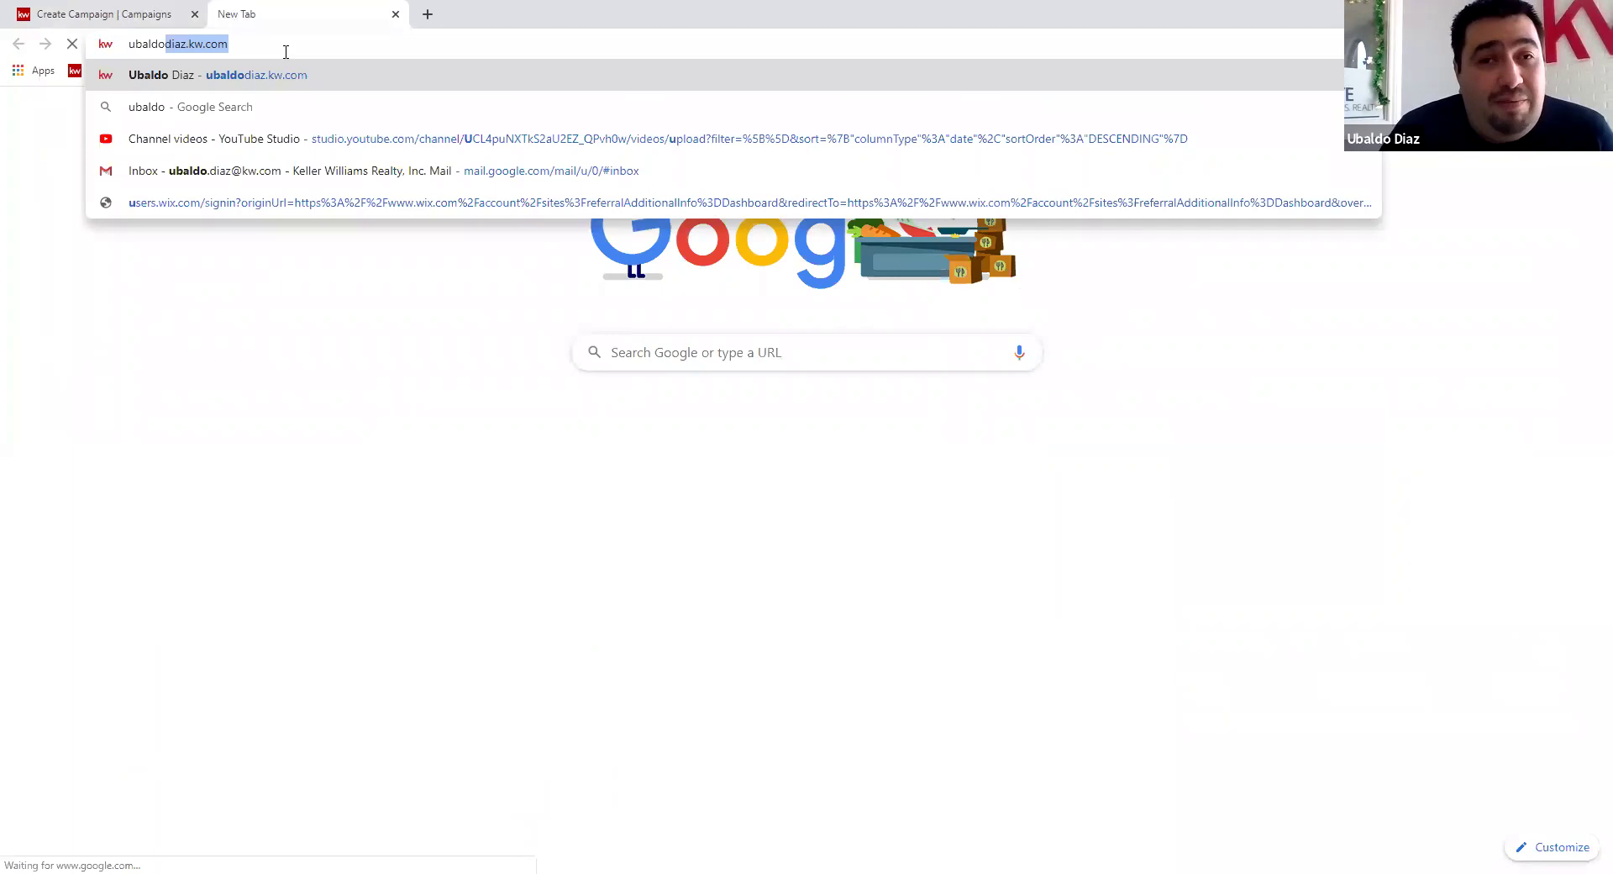
pyautogui.press('Return')
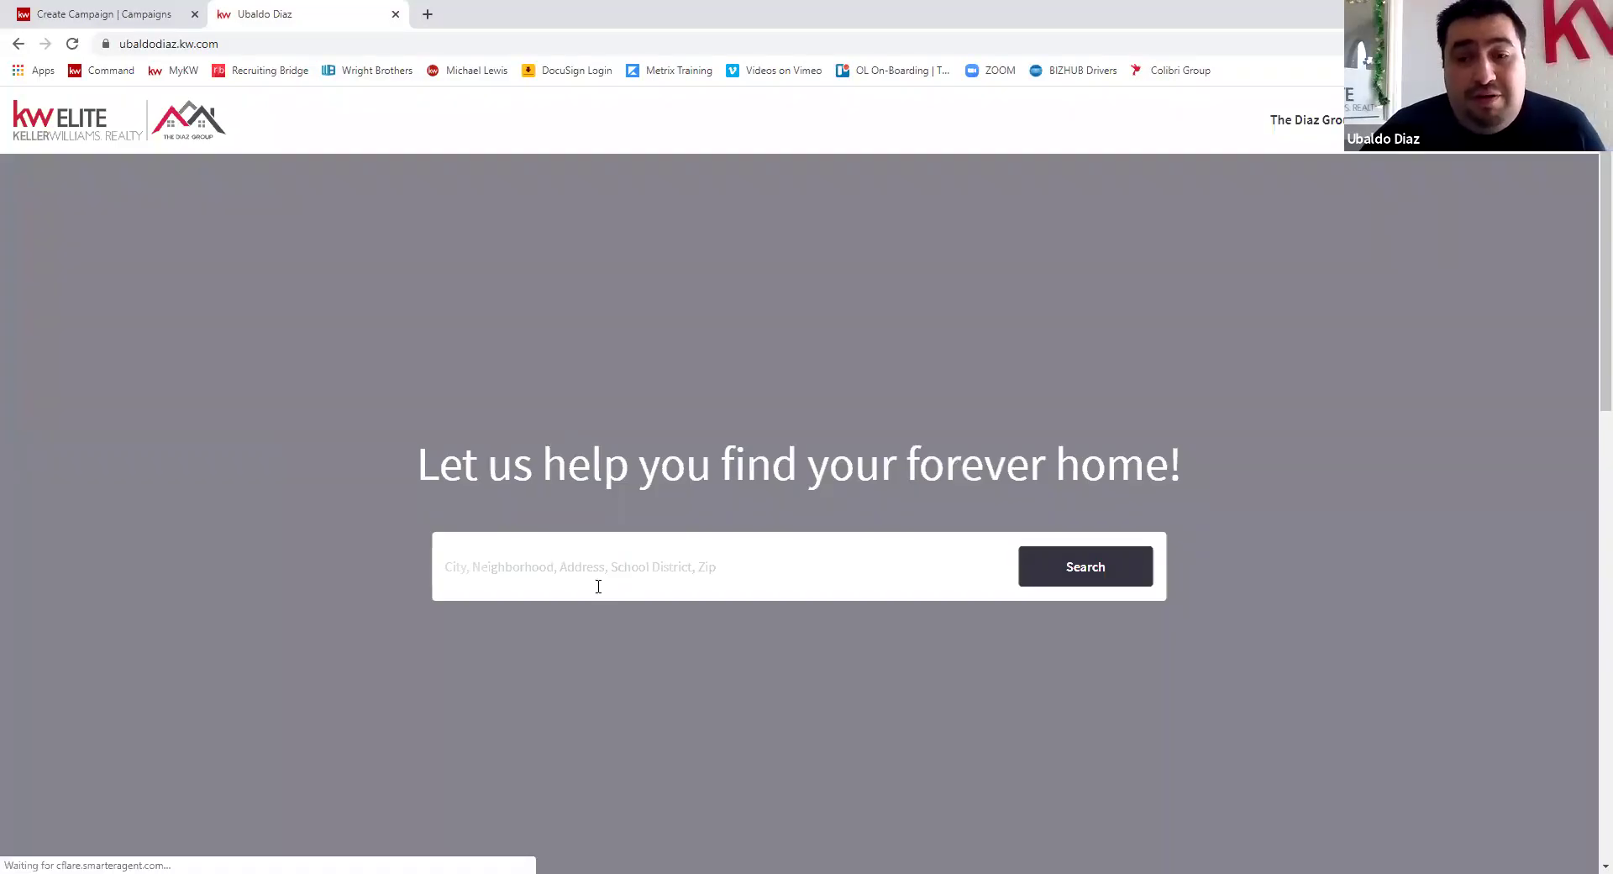
pyautogui.click(535, 582)
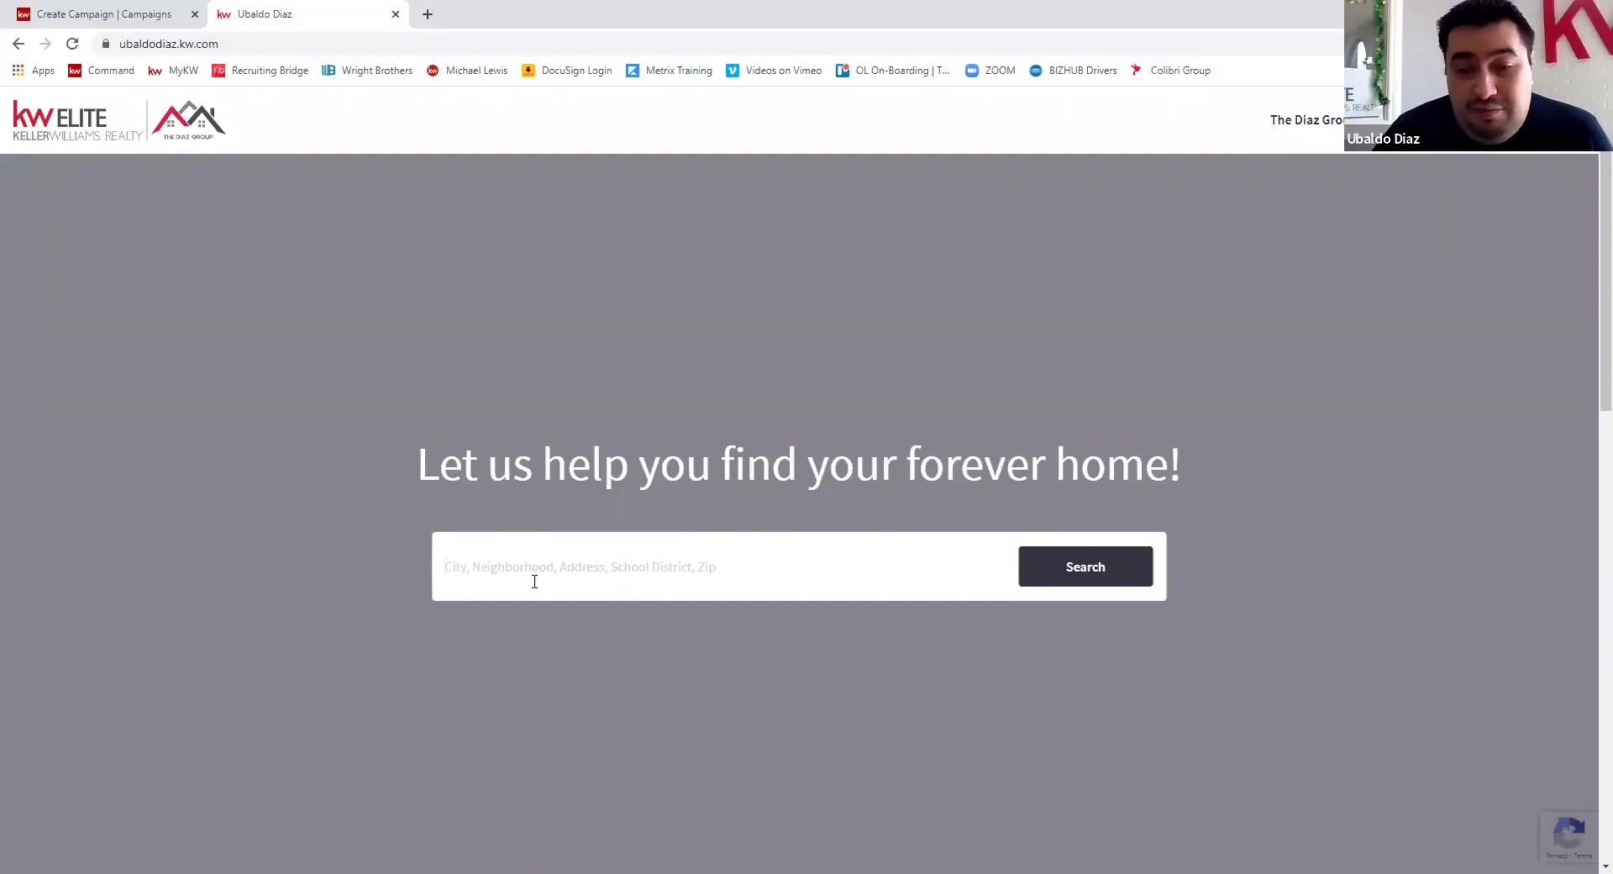
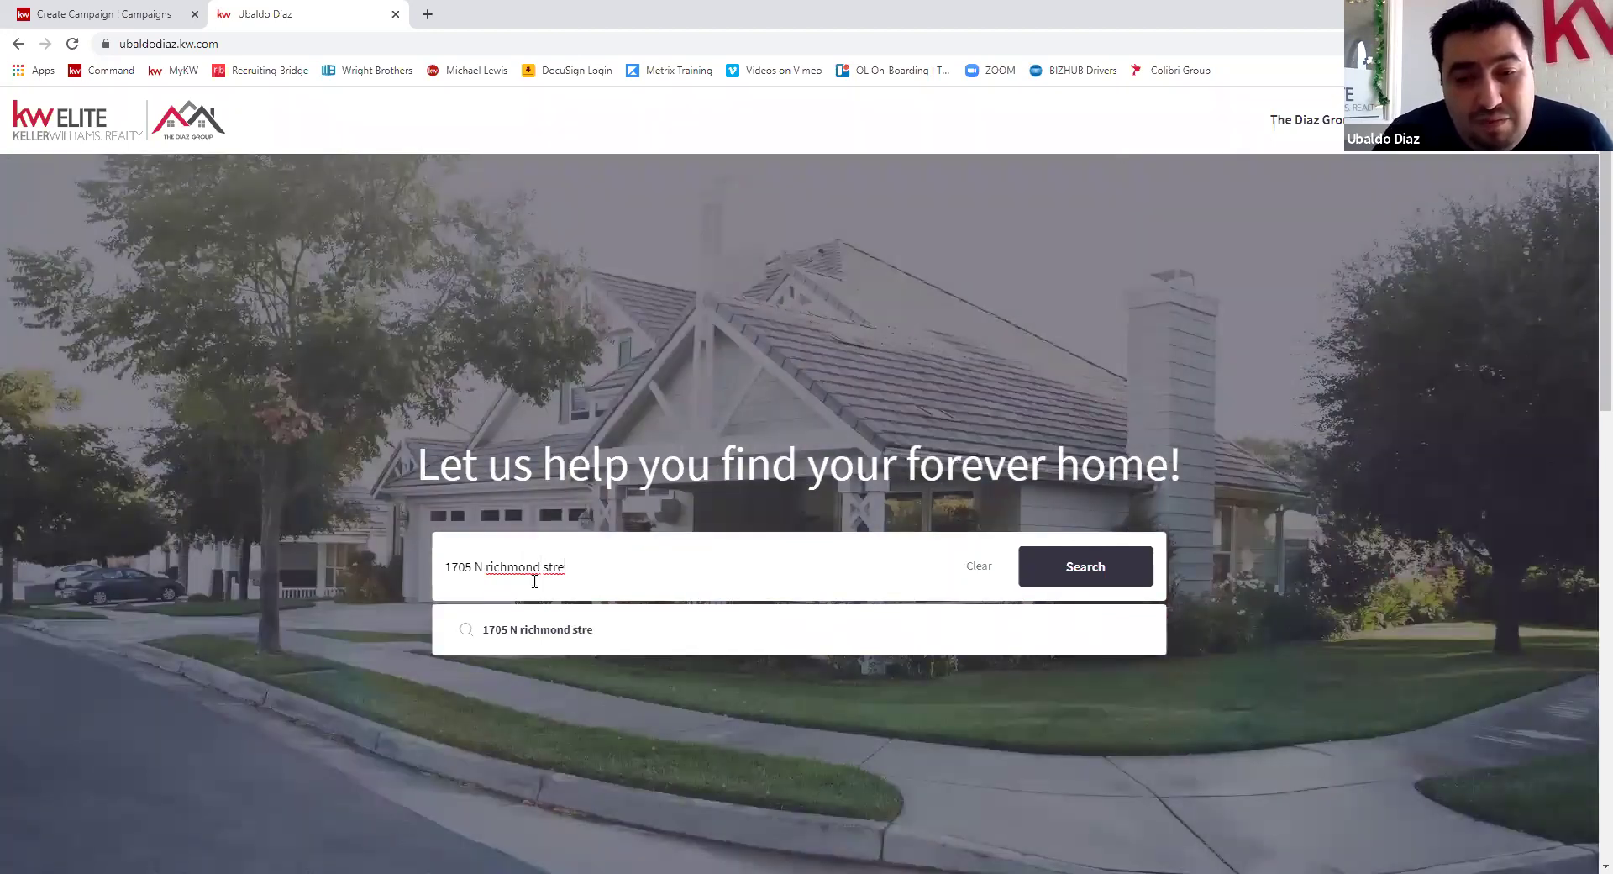
pyautogui.press('Return')
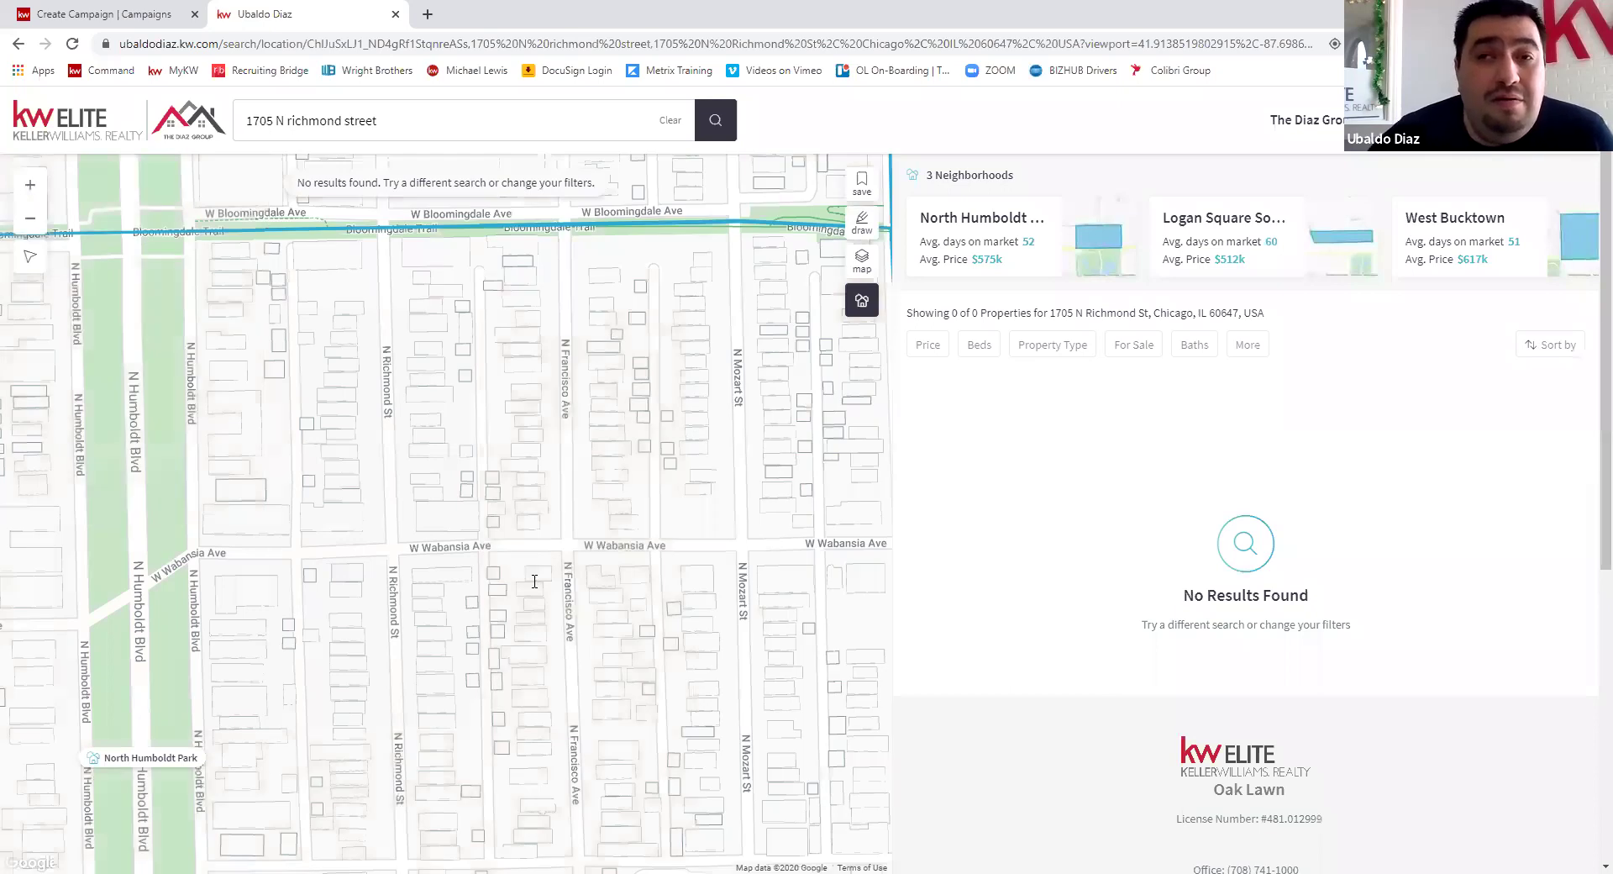
# - Load the agent site at udiaz.kwrealty.com, correcting the mistyped address
pyautogui.click(507, 46)
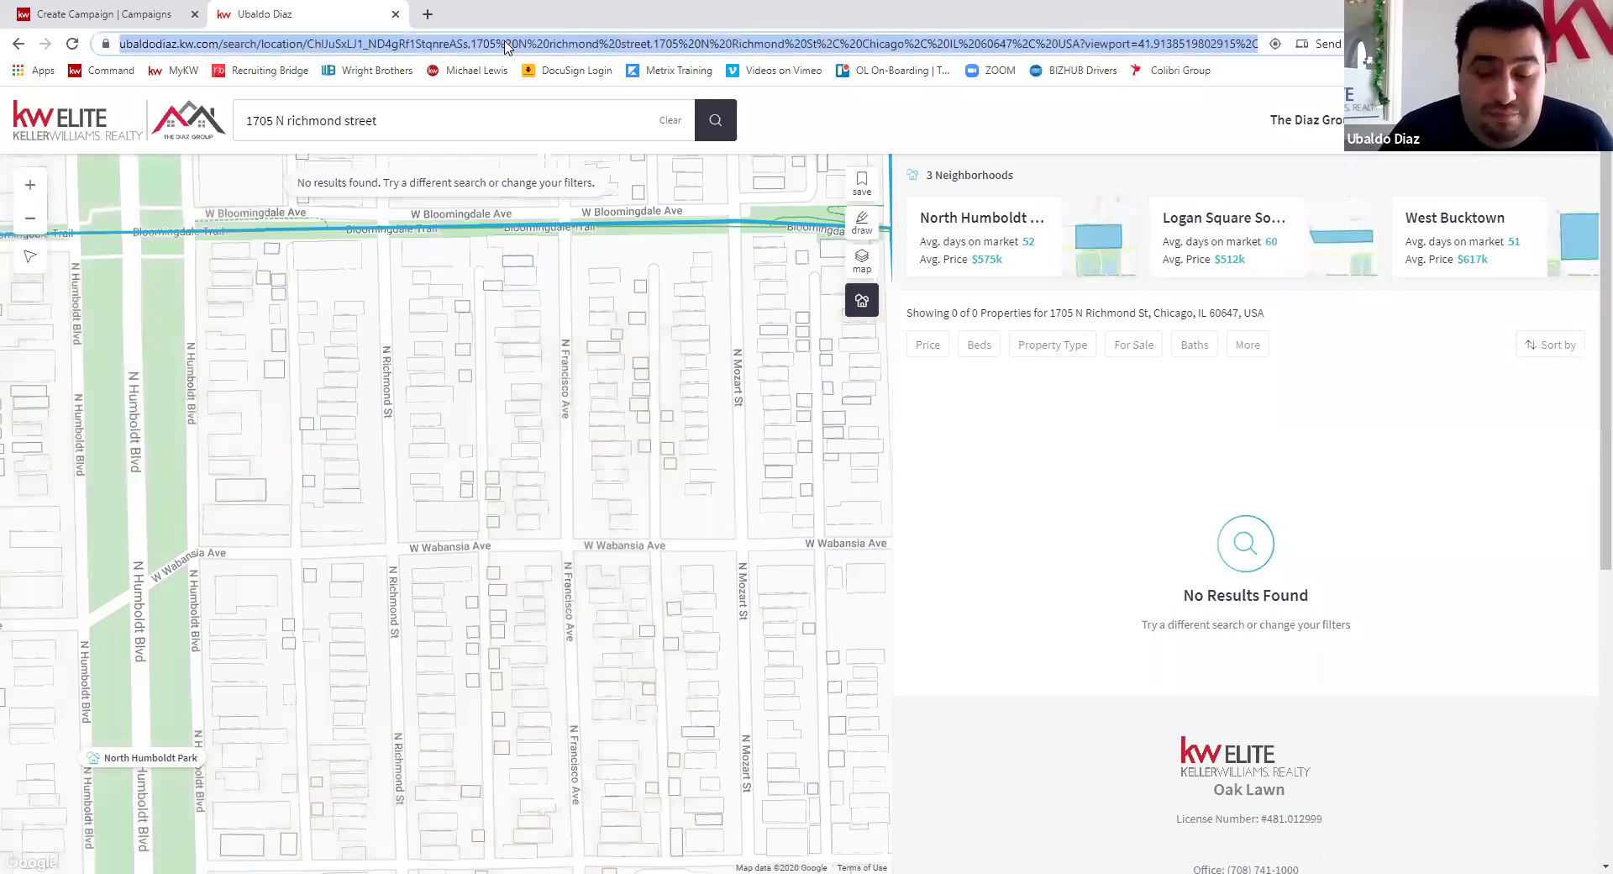
pyautogui.write('udiazkwrea')
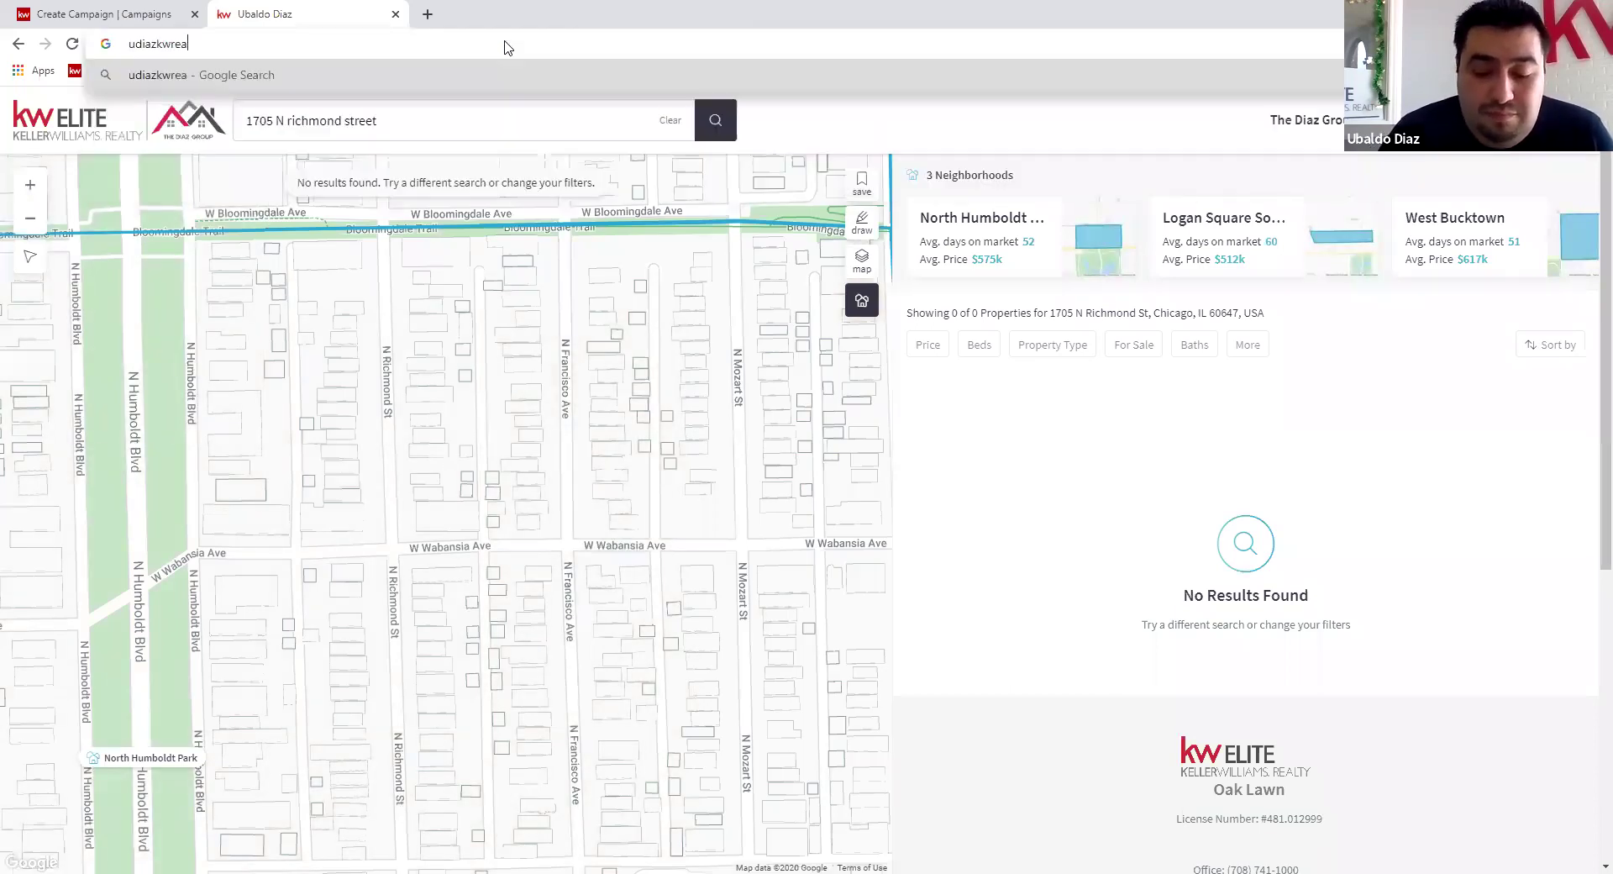
pyautogui.write('lty')
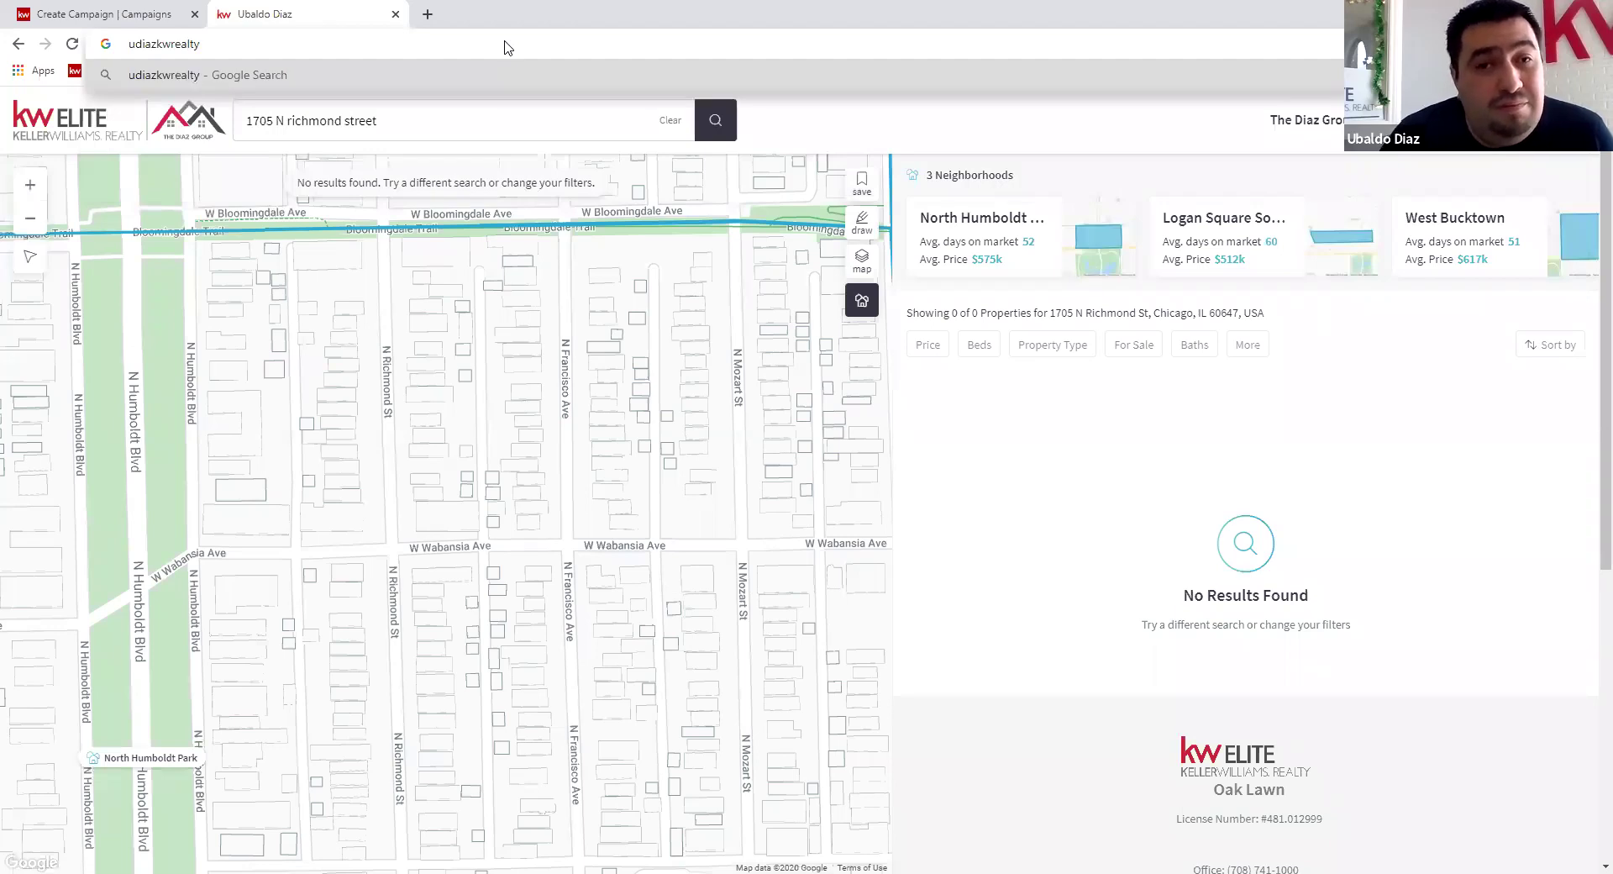
pyautogui.hotkey('ctrl', 'Return')
pyautogui.click(140, 50)
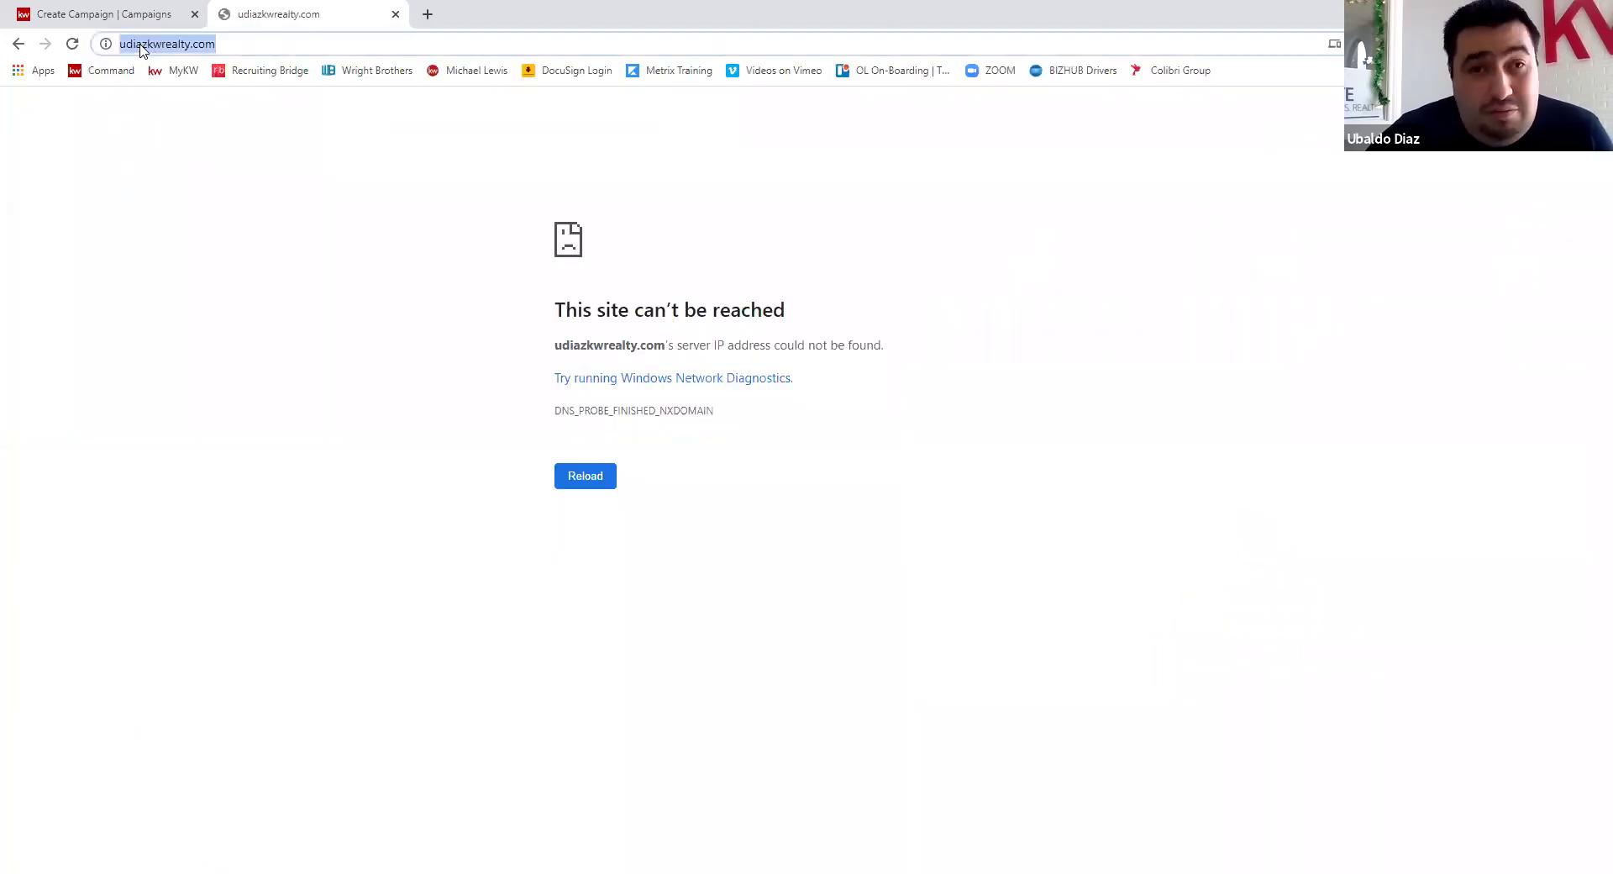
pyautogui.click(148, 47)
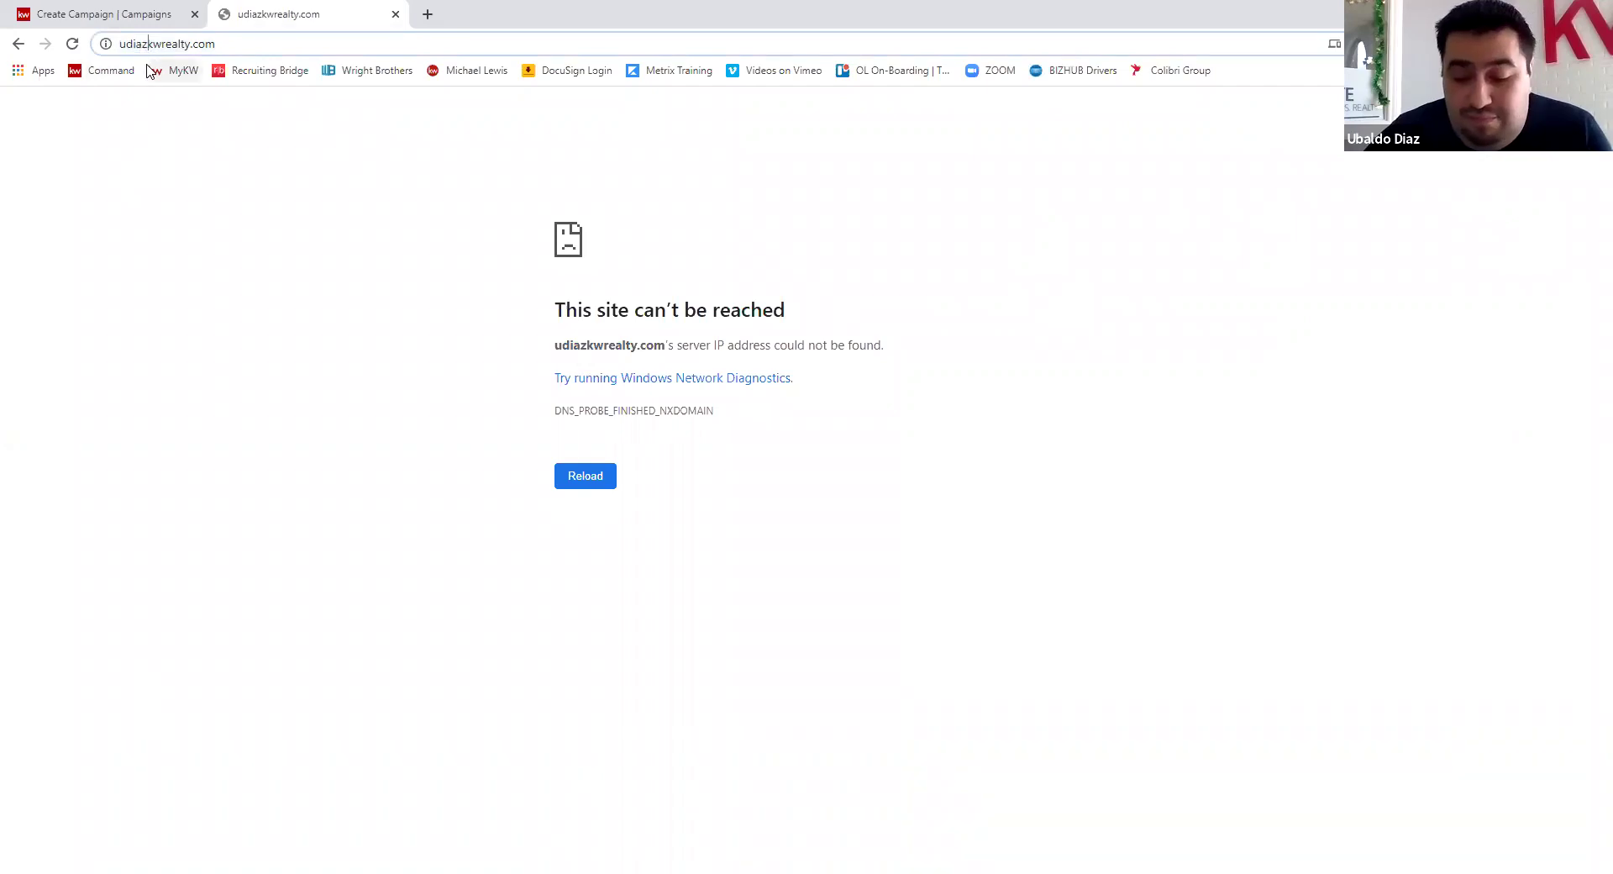
pyautogui.write('.')
pyautogui.press('Return')
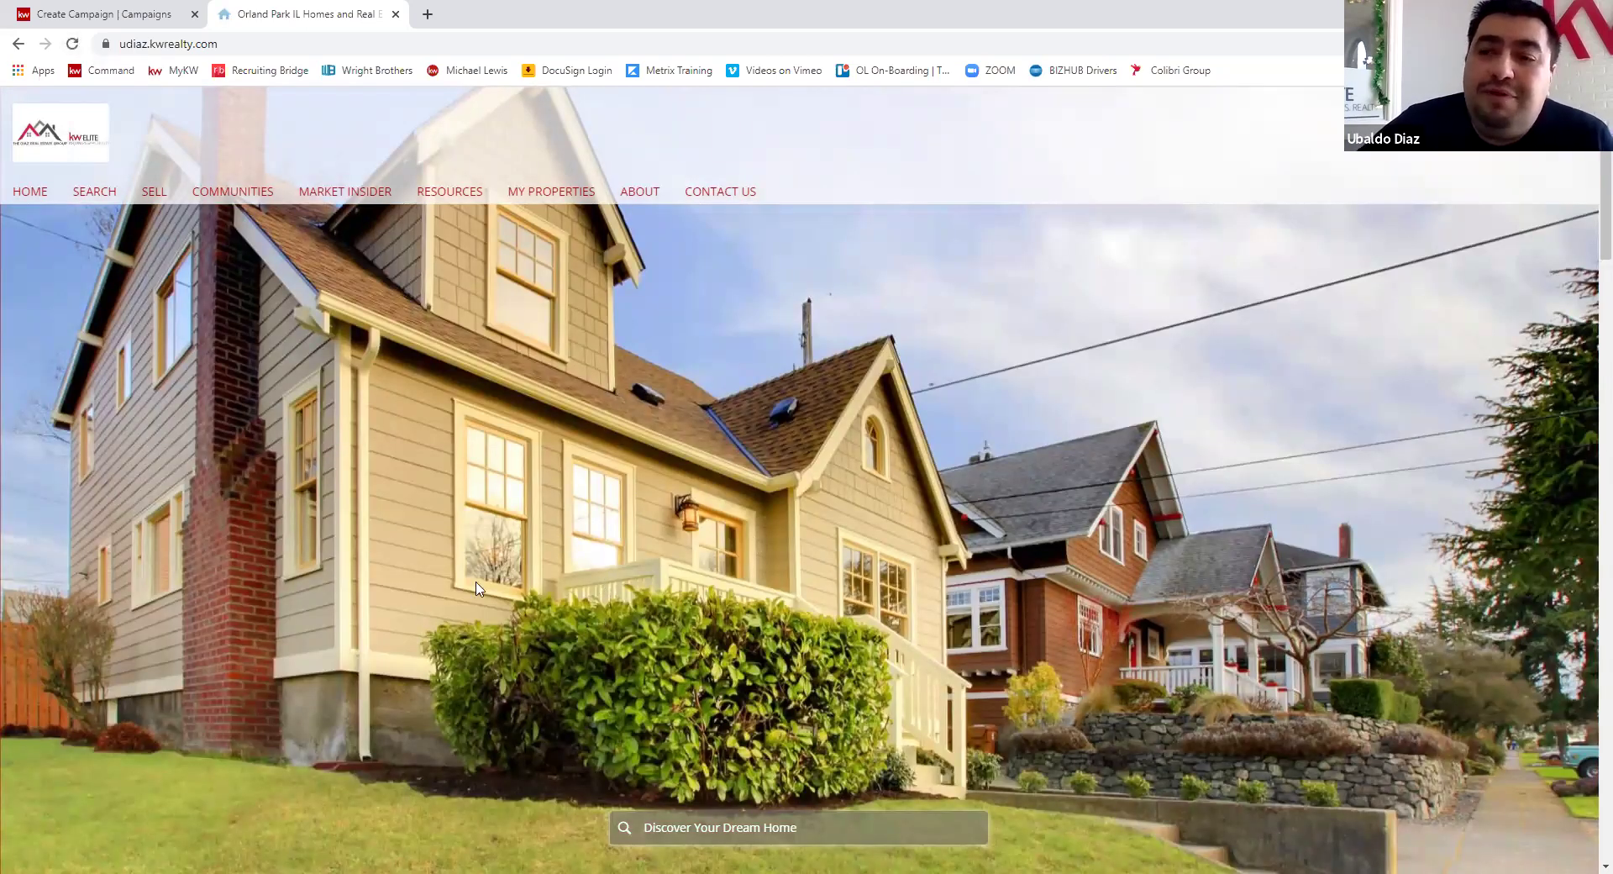
pyautogui.scroll(-4, 736, 518)
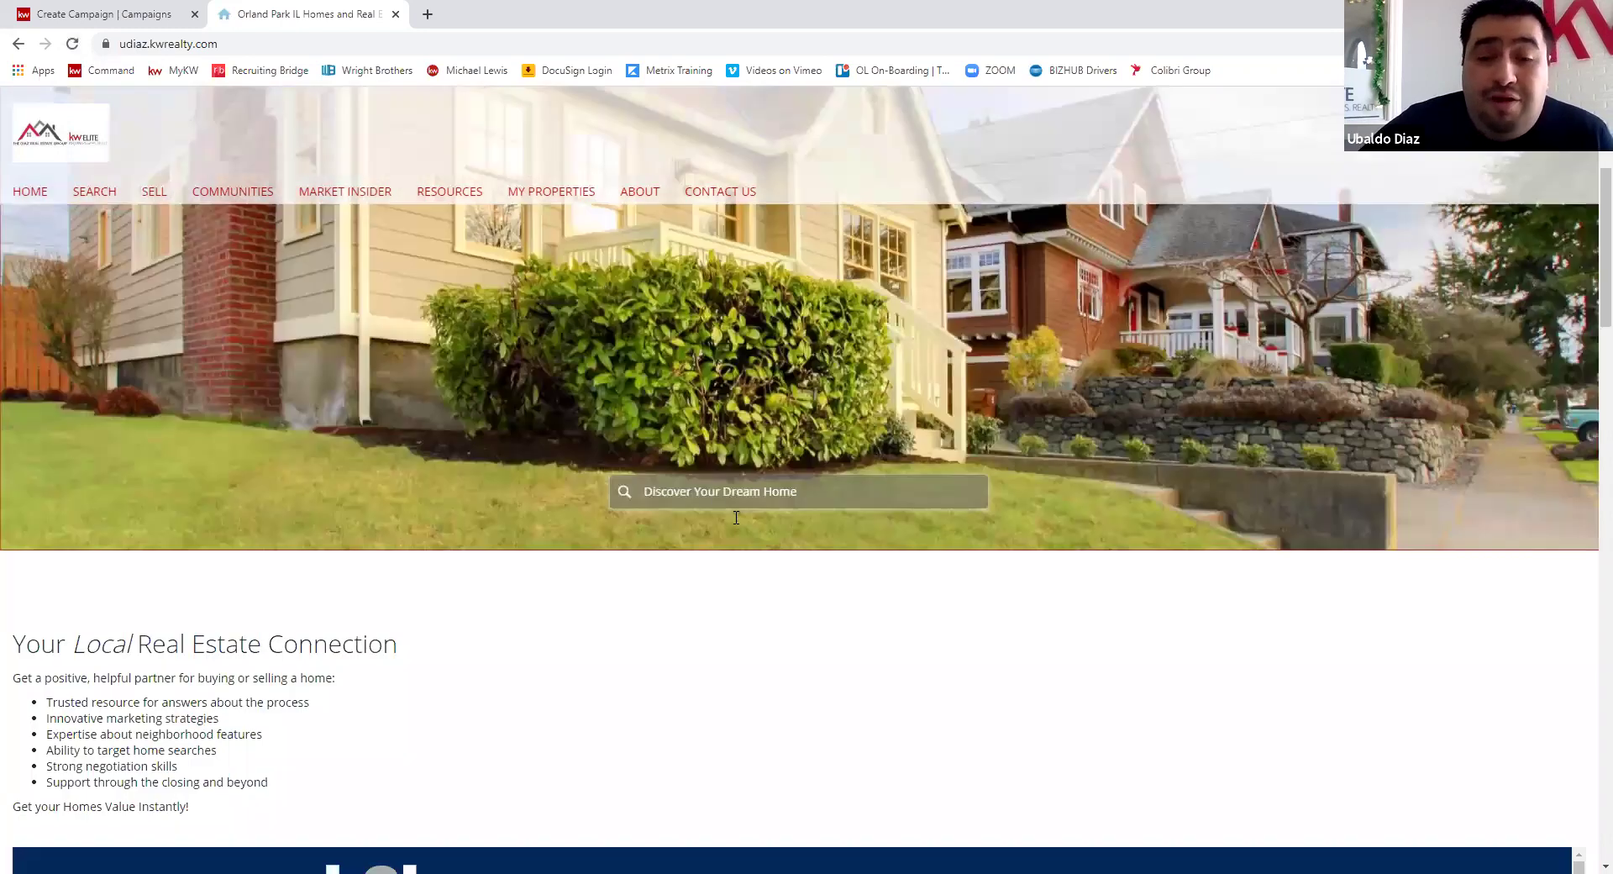
pyautogui.click(713, 489)
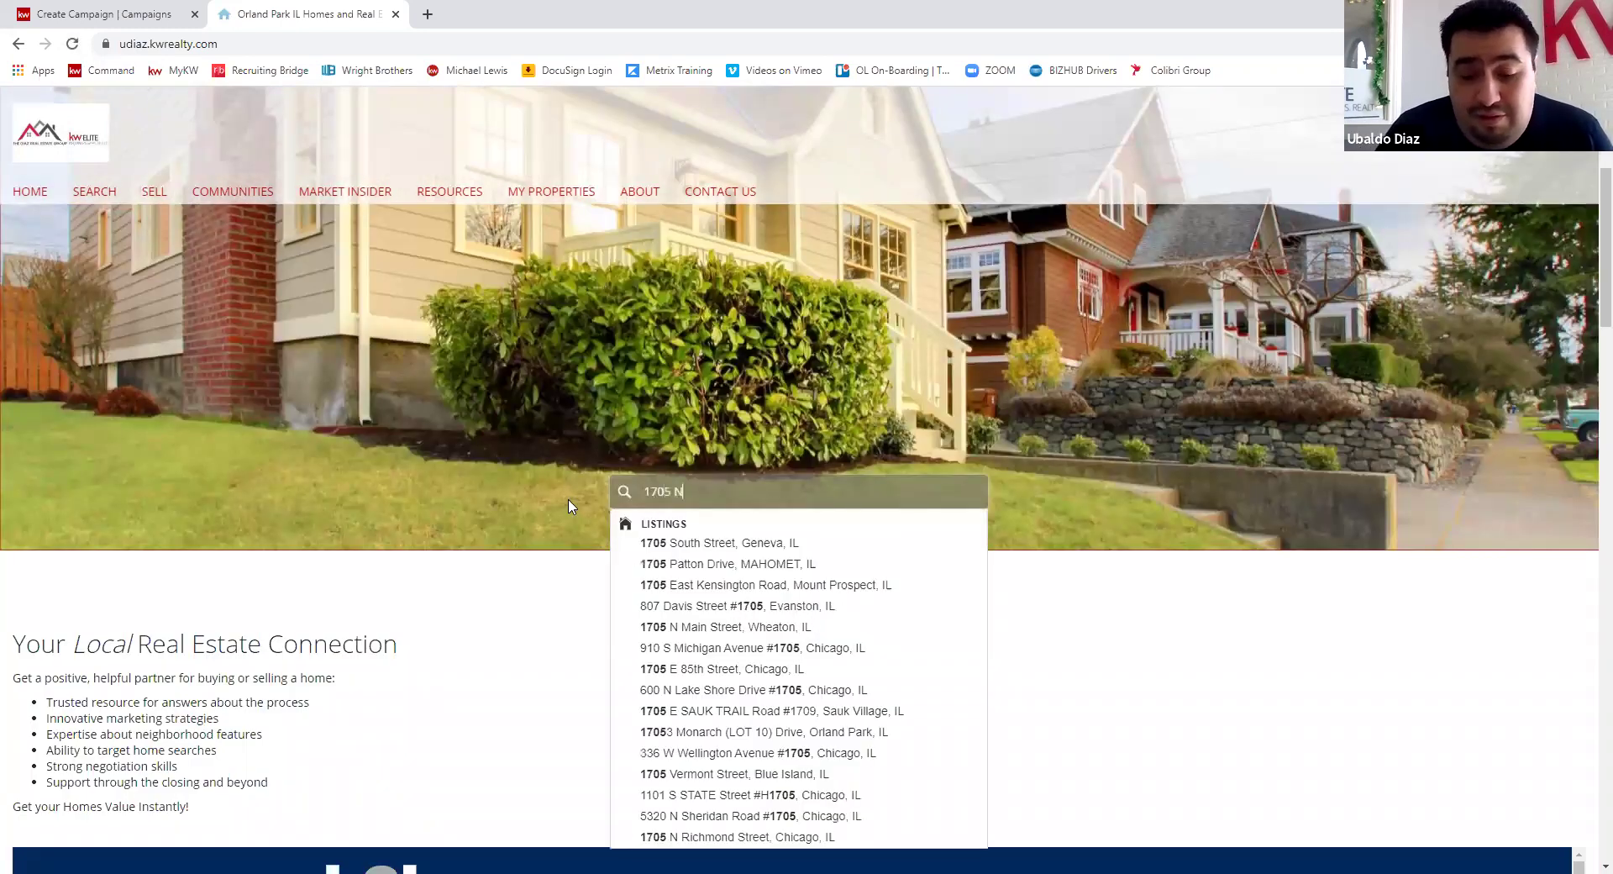
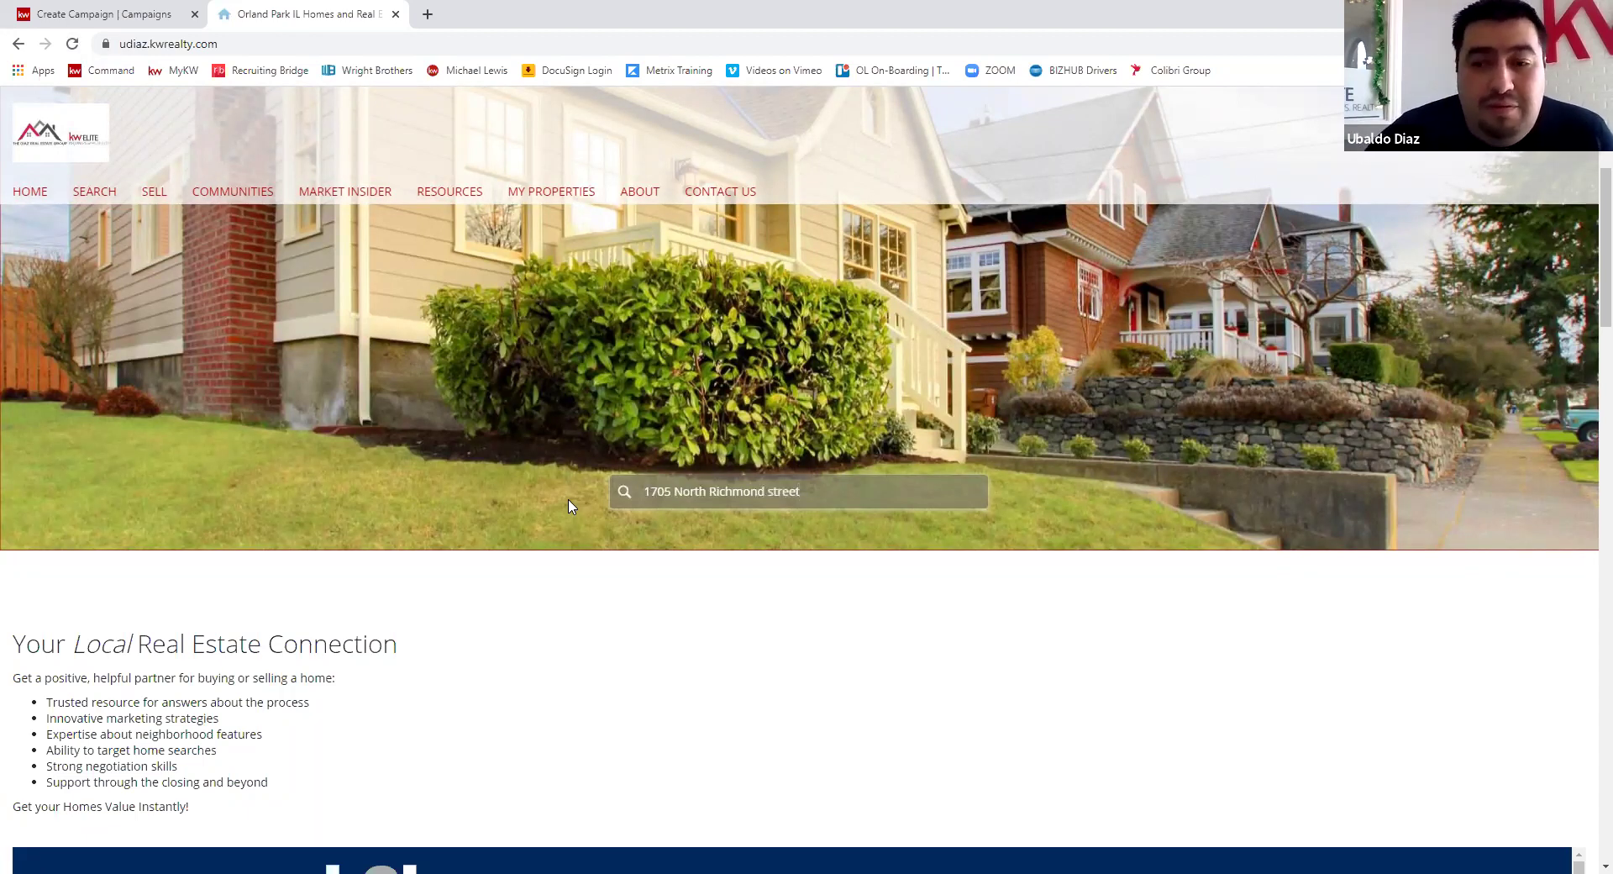
pyautogui.click(704, 493)
pyautogui.press('BackSpace')
pyautogui.press('BackSpace')
pyautogui.press('BackSpace')
pyautogui.press('BackSpace')
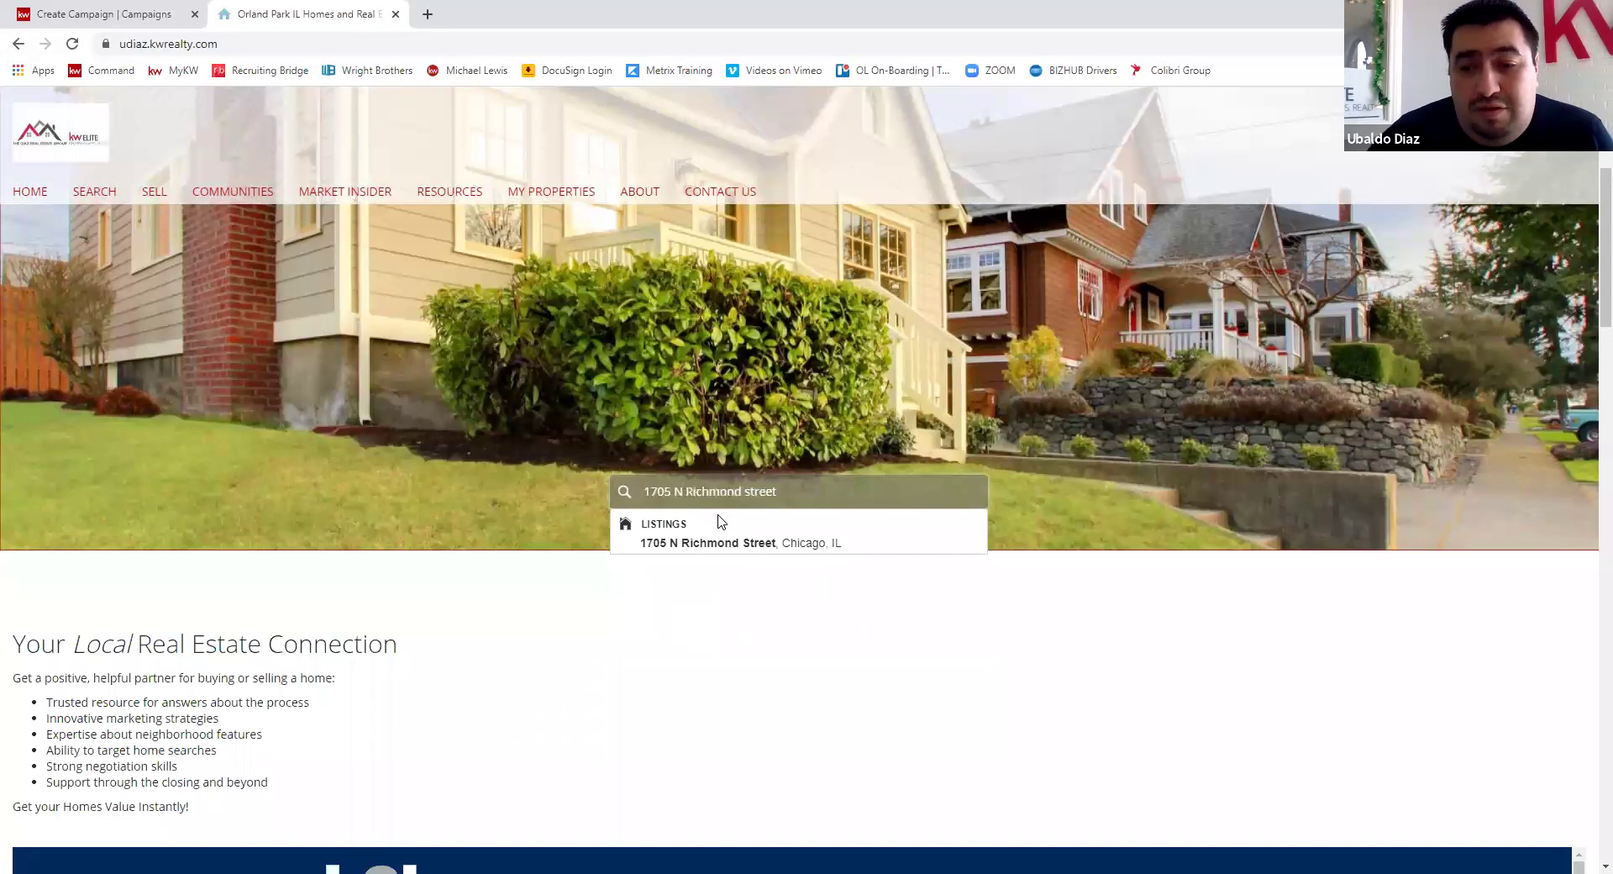
pyautogui.click(766, 544)
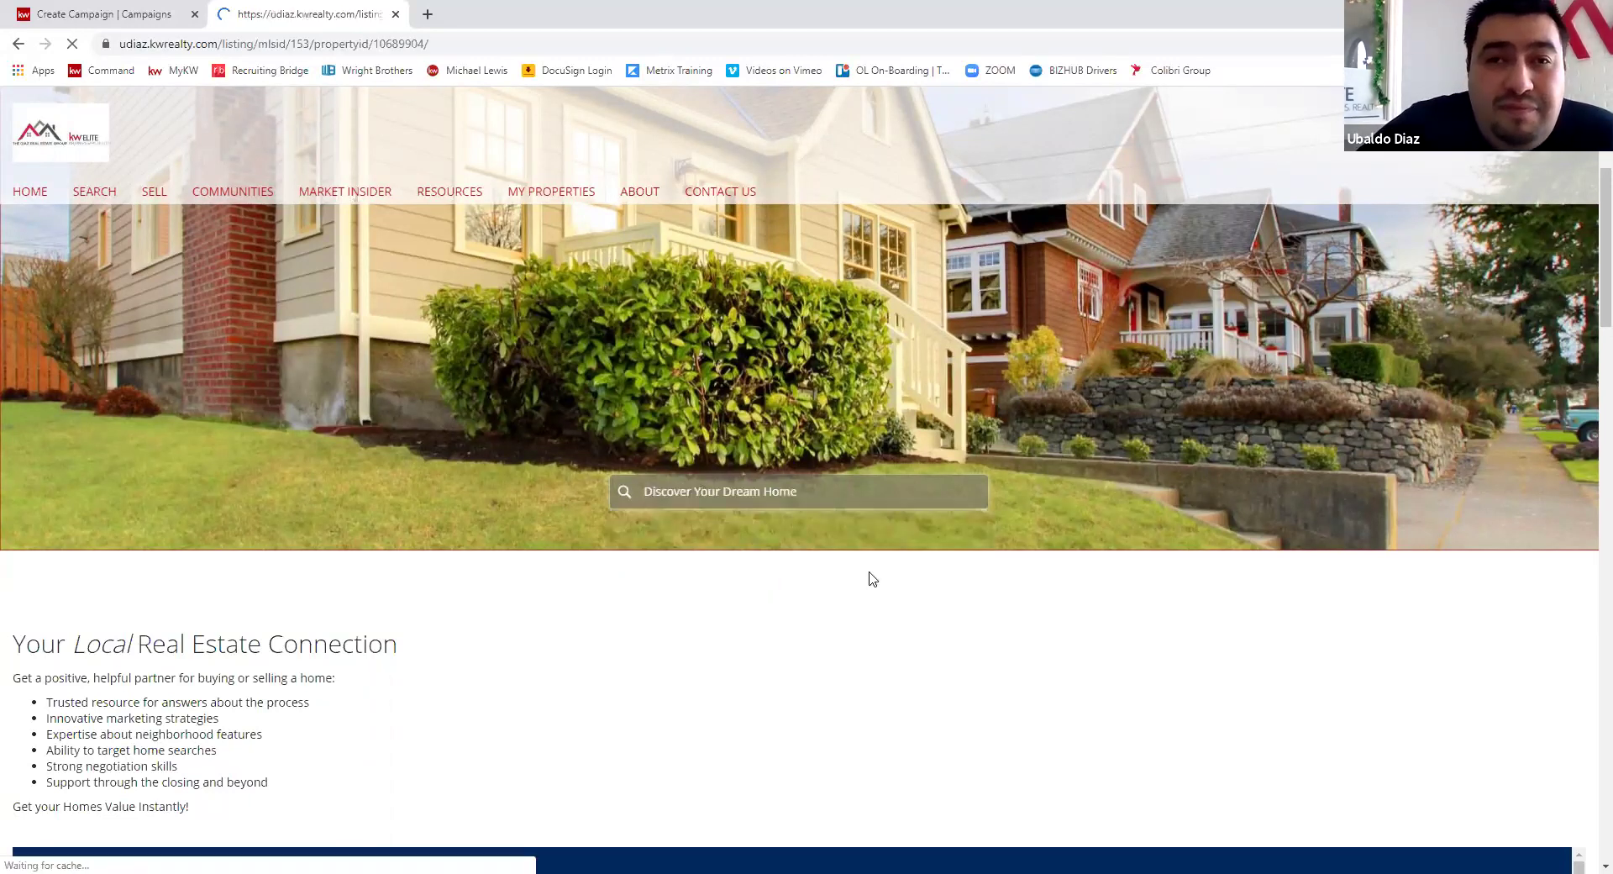
pyautogui.click(463, 43)
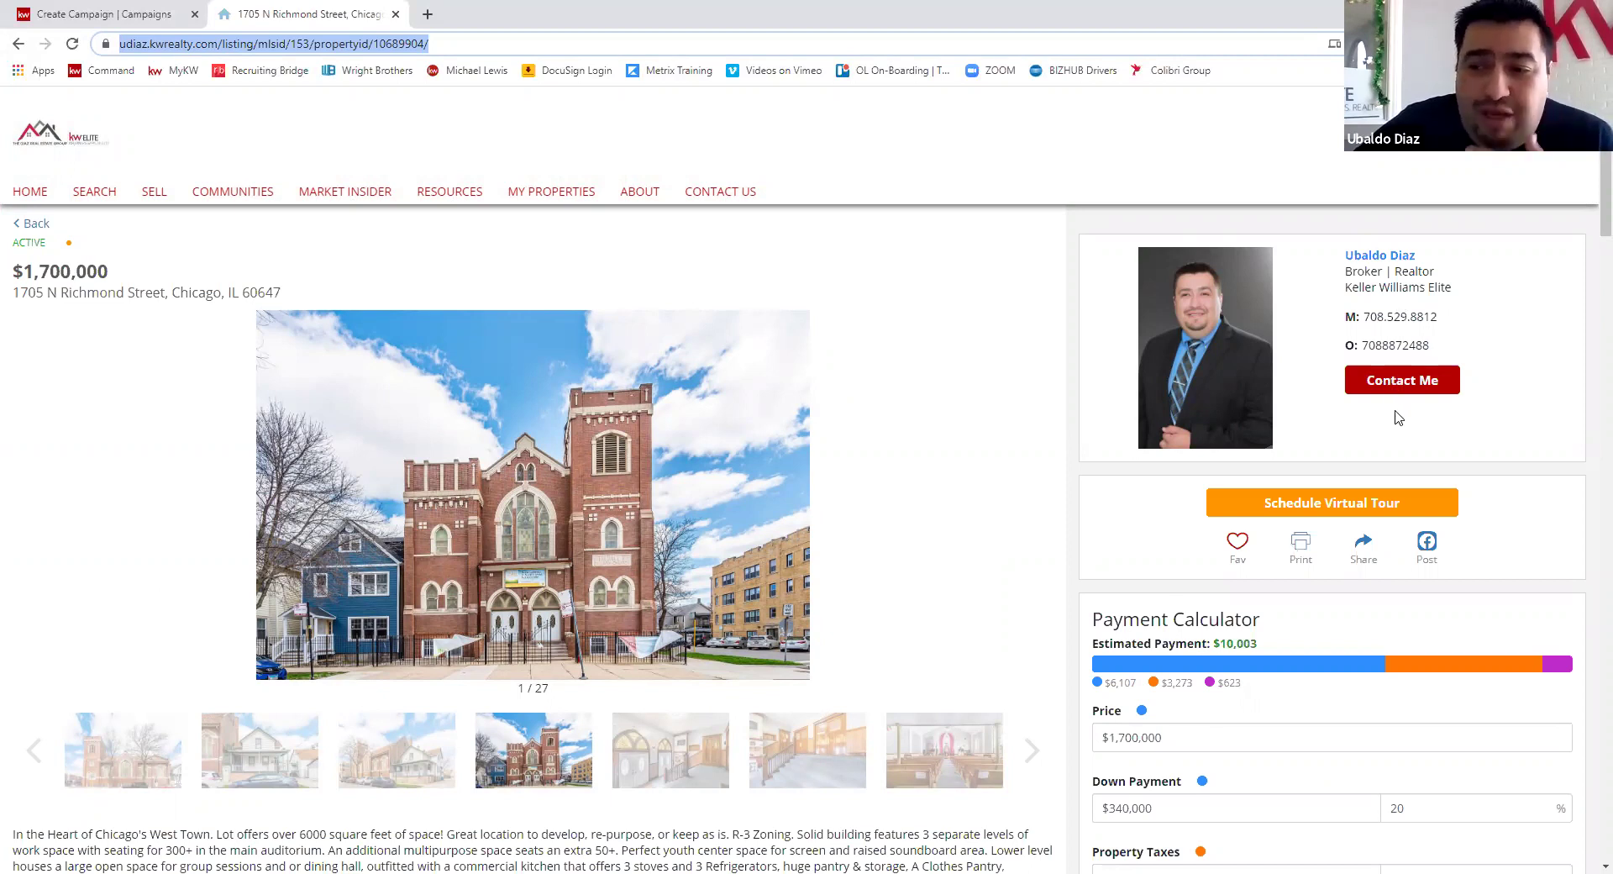
pyautogui.scroll(-3, 811, 605)
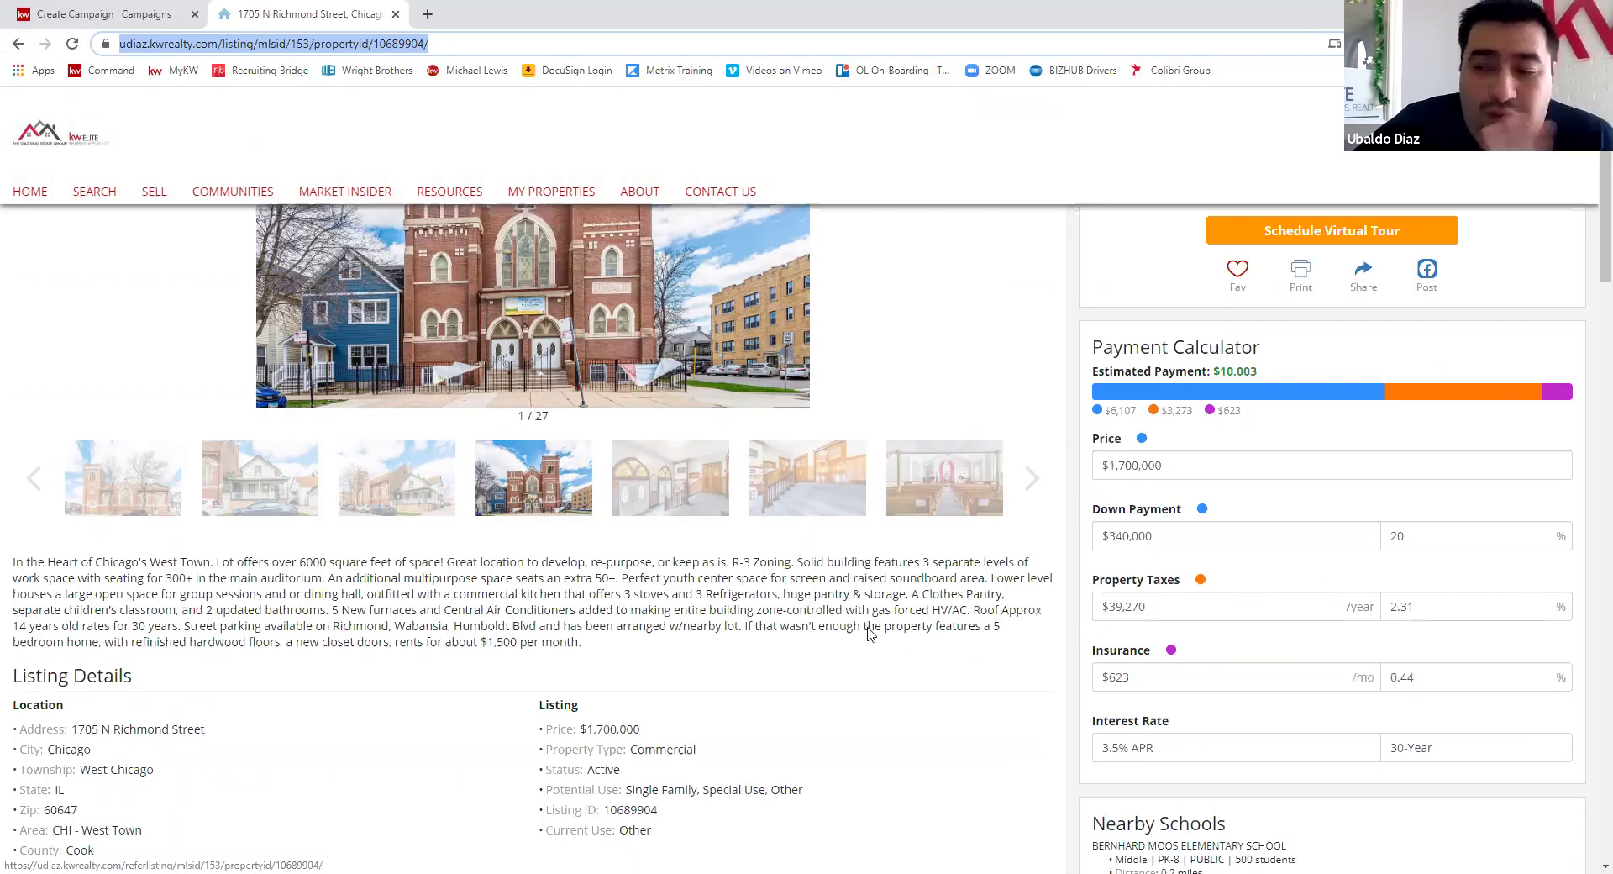
pyautogui.scroll(-5, 836, 626)
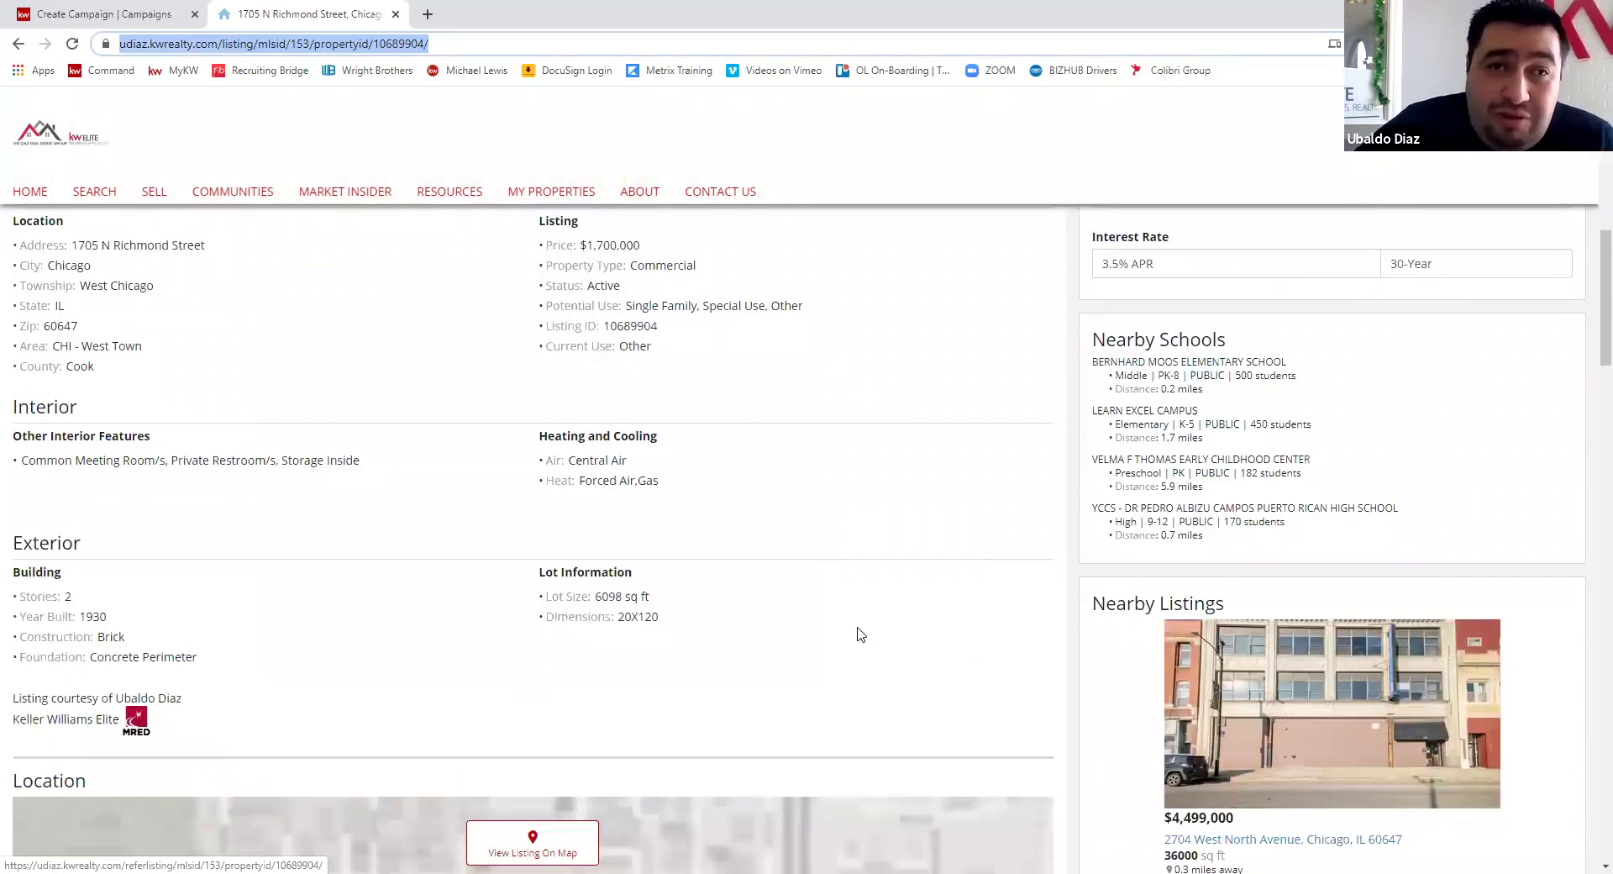
pyautogui.scroll(-1, 870, 614)
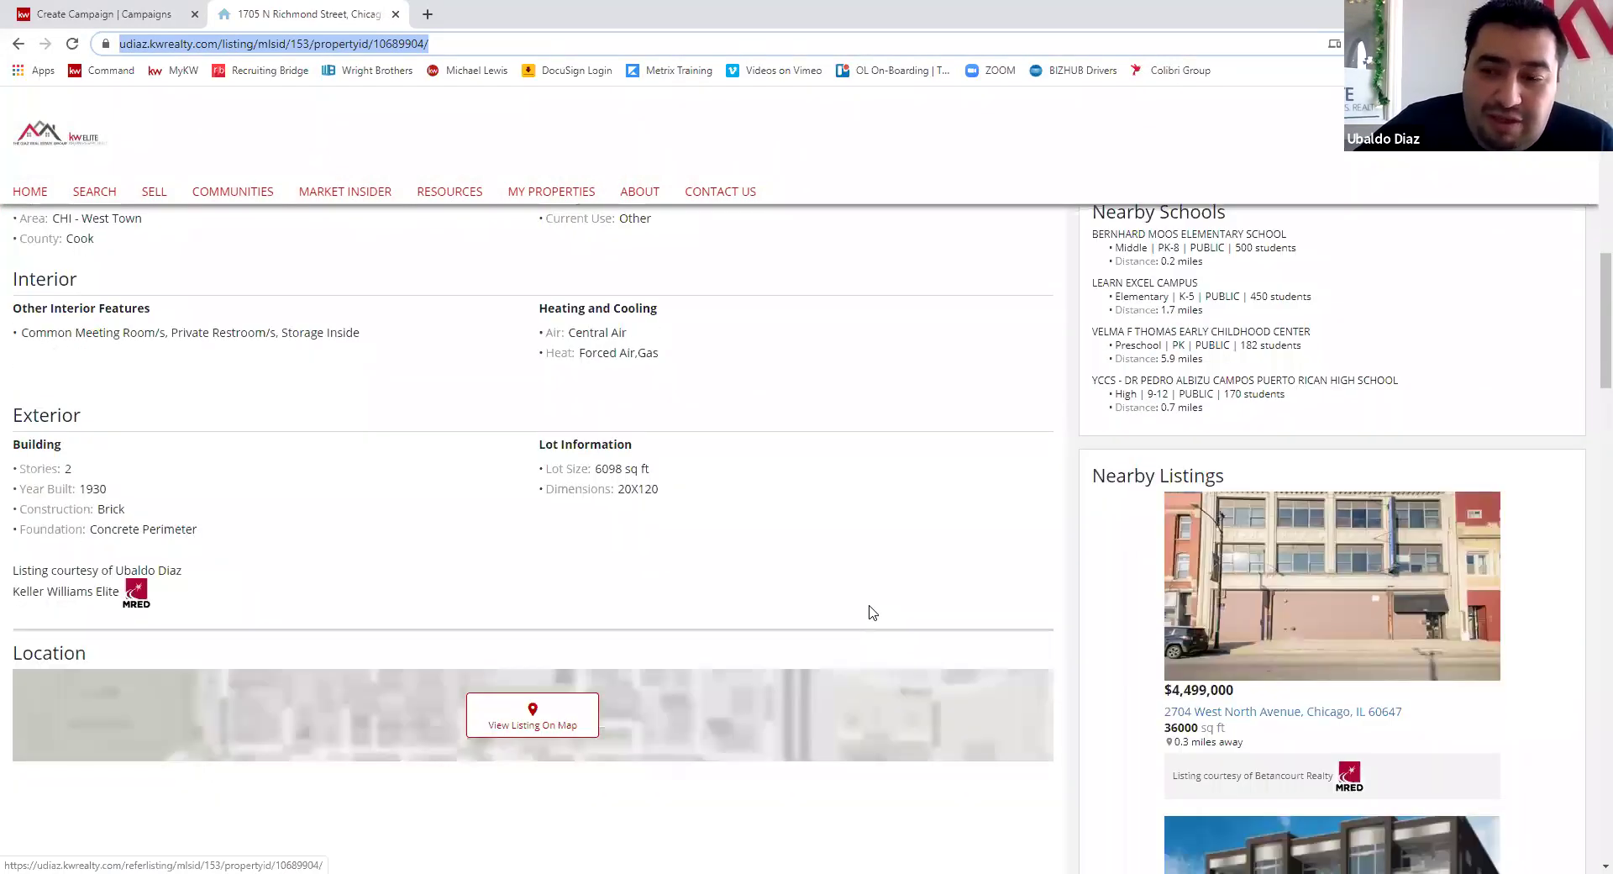
pyautogui.scroll(-4, 872, 612)
pyautogui.scroll(-6, 872, 607)
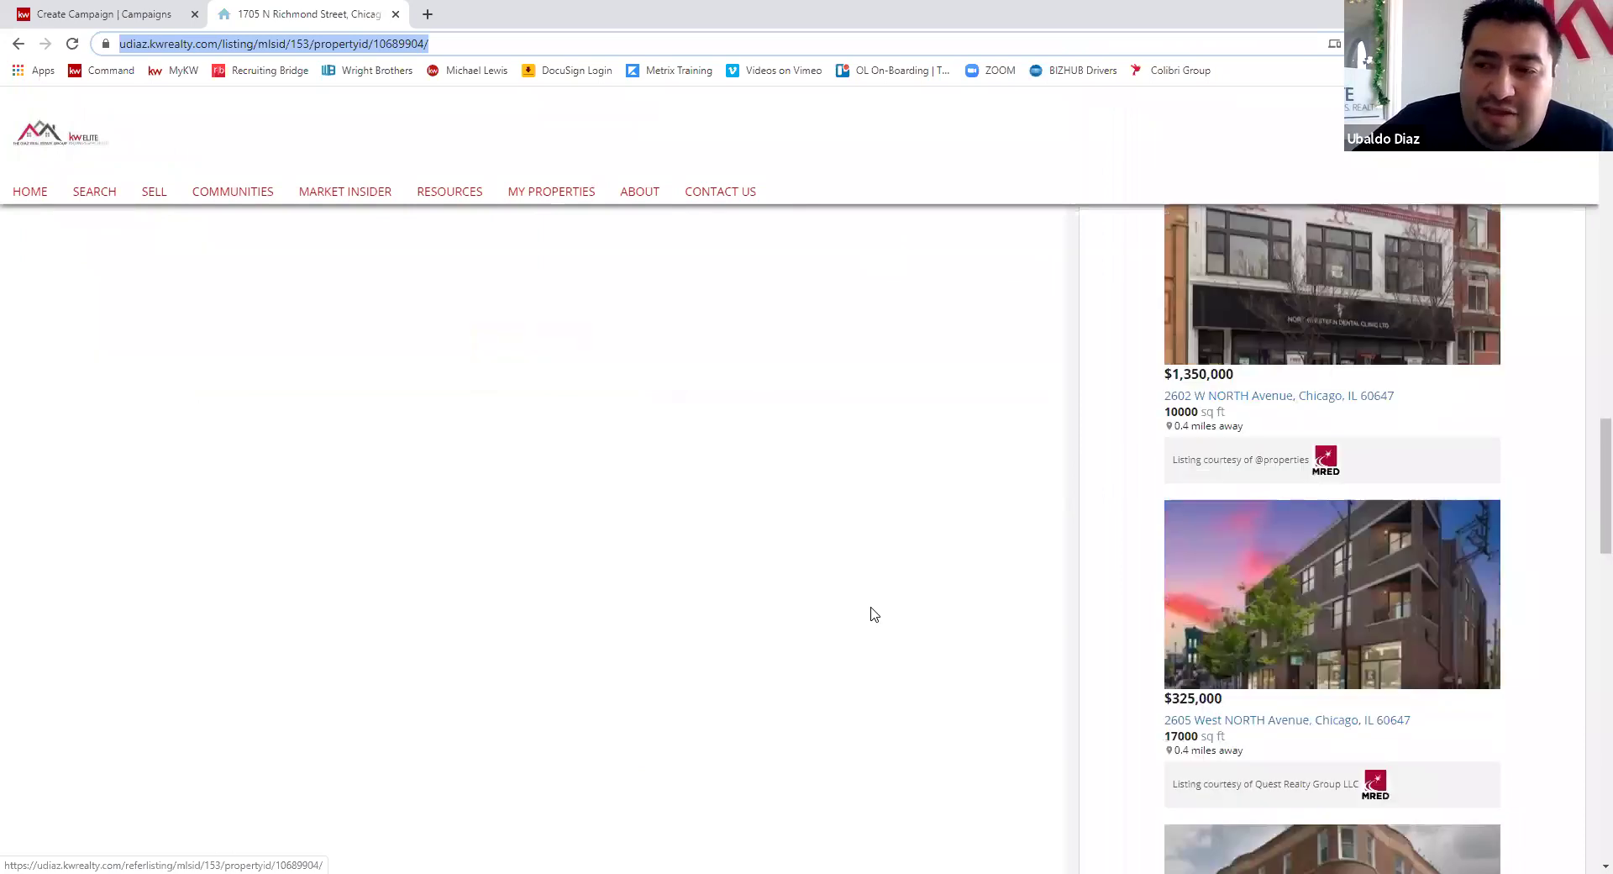
pyautogui.scroll(9, 868, 614)
pyautogui.scroll(10, 857, 613)
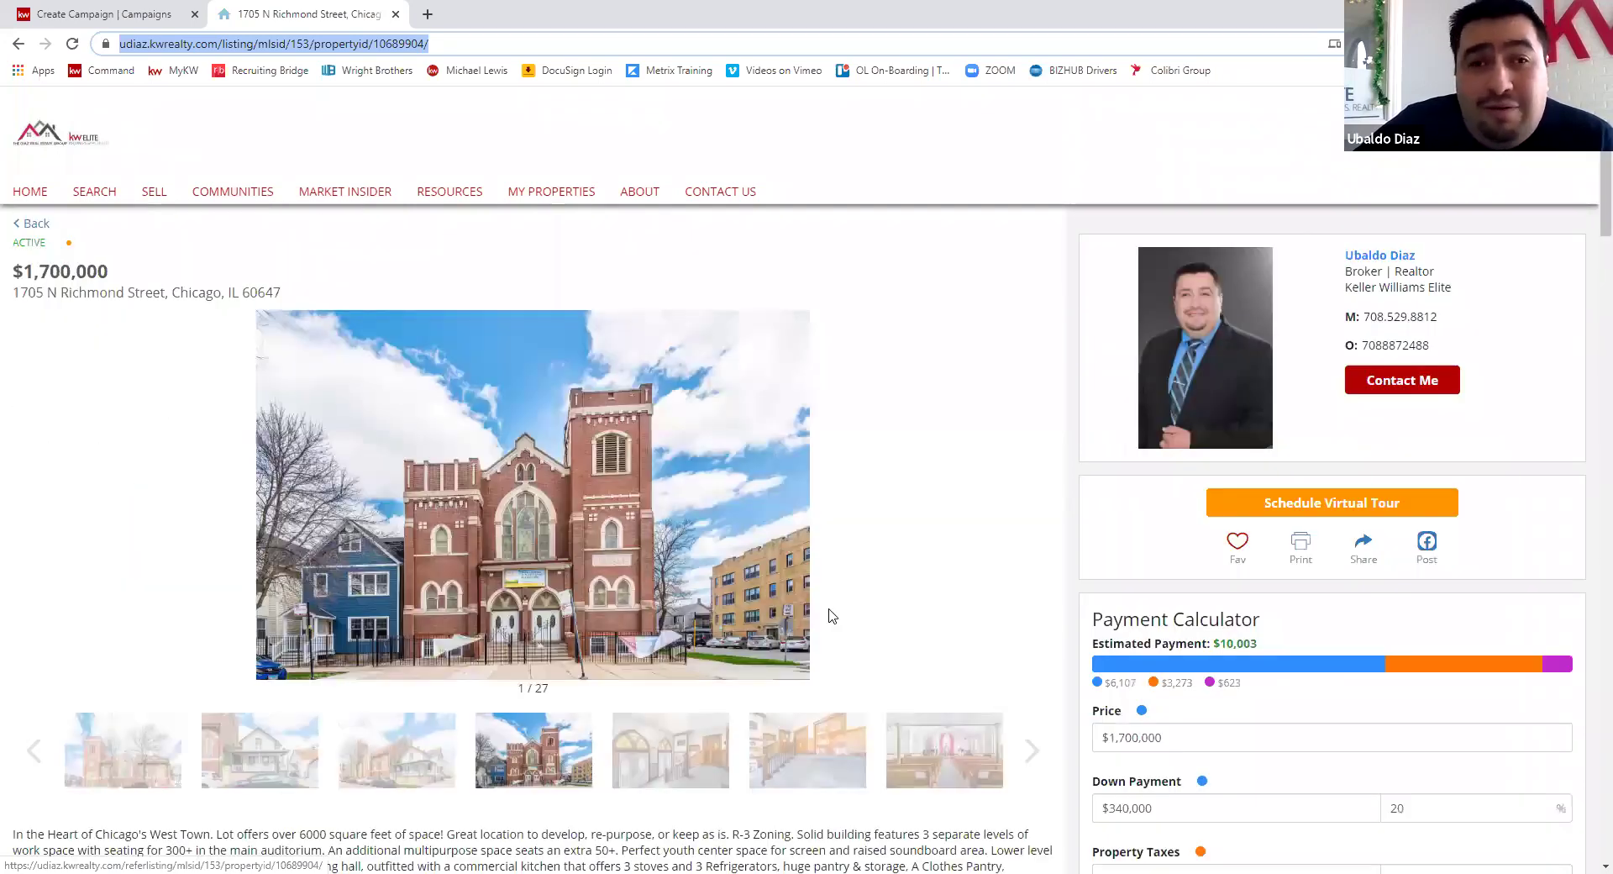
pyautogui.rightClick(883, 609)
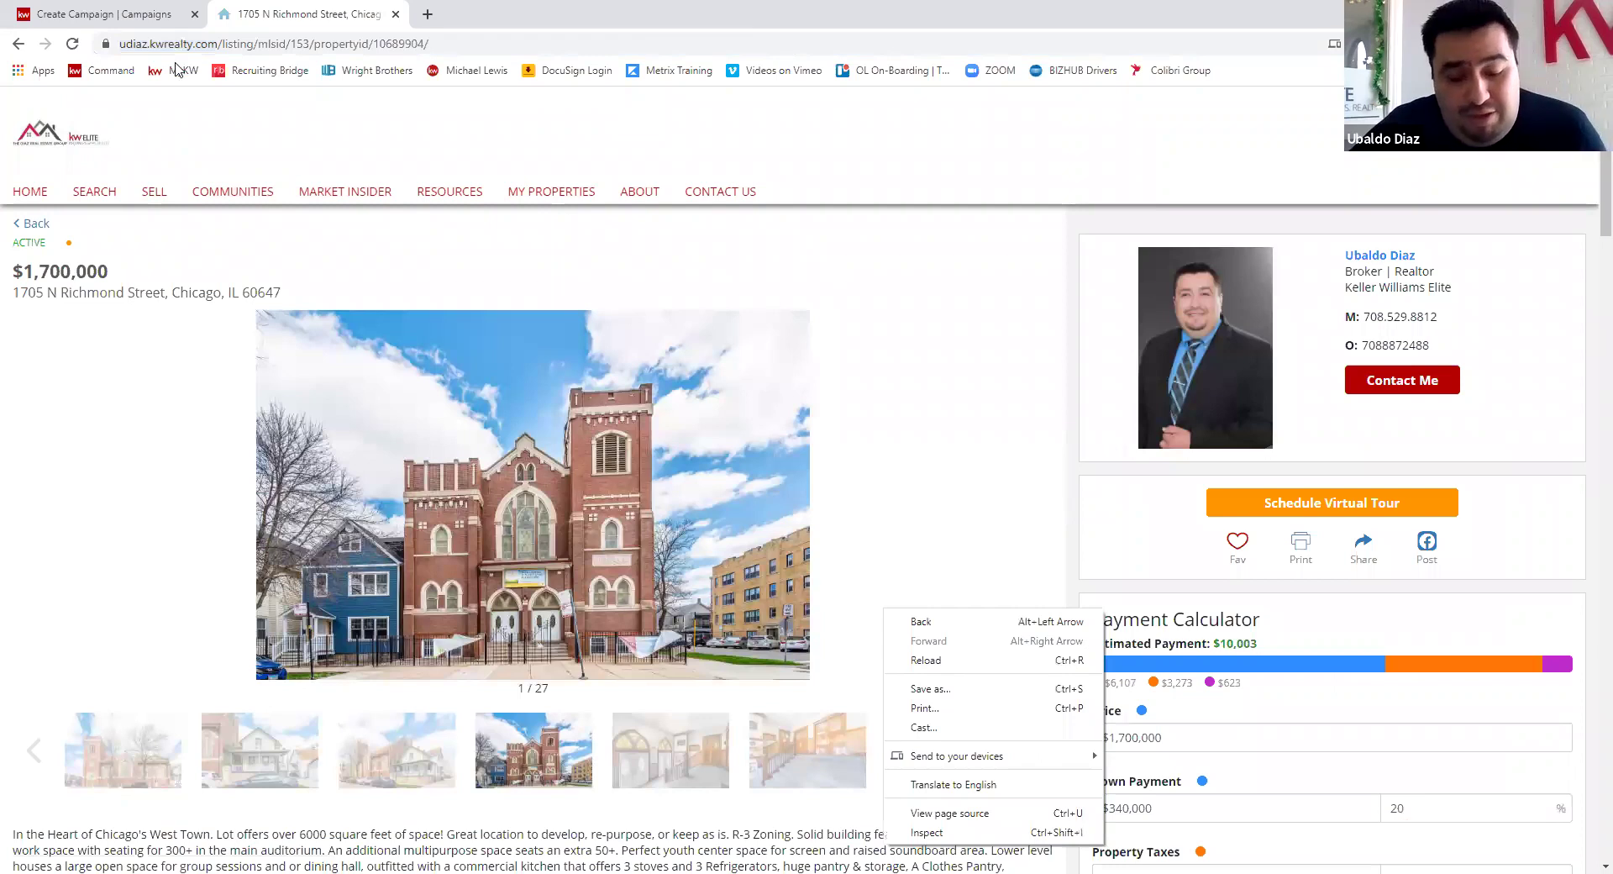
pyautogui.click(177, 69)
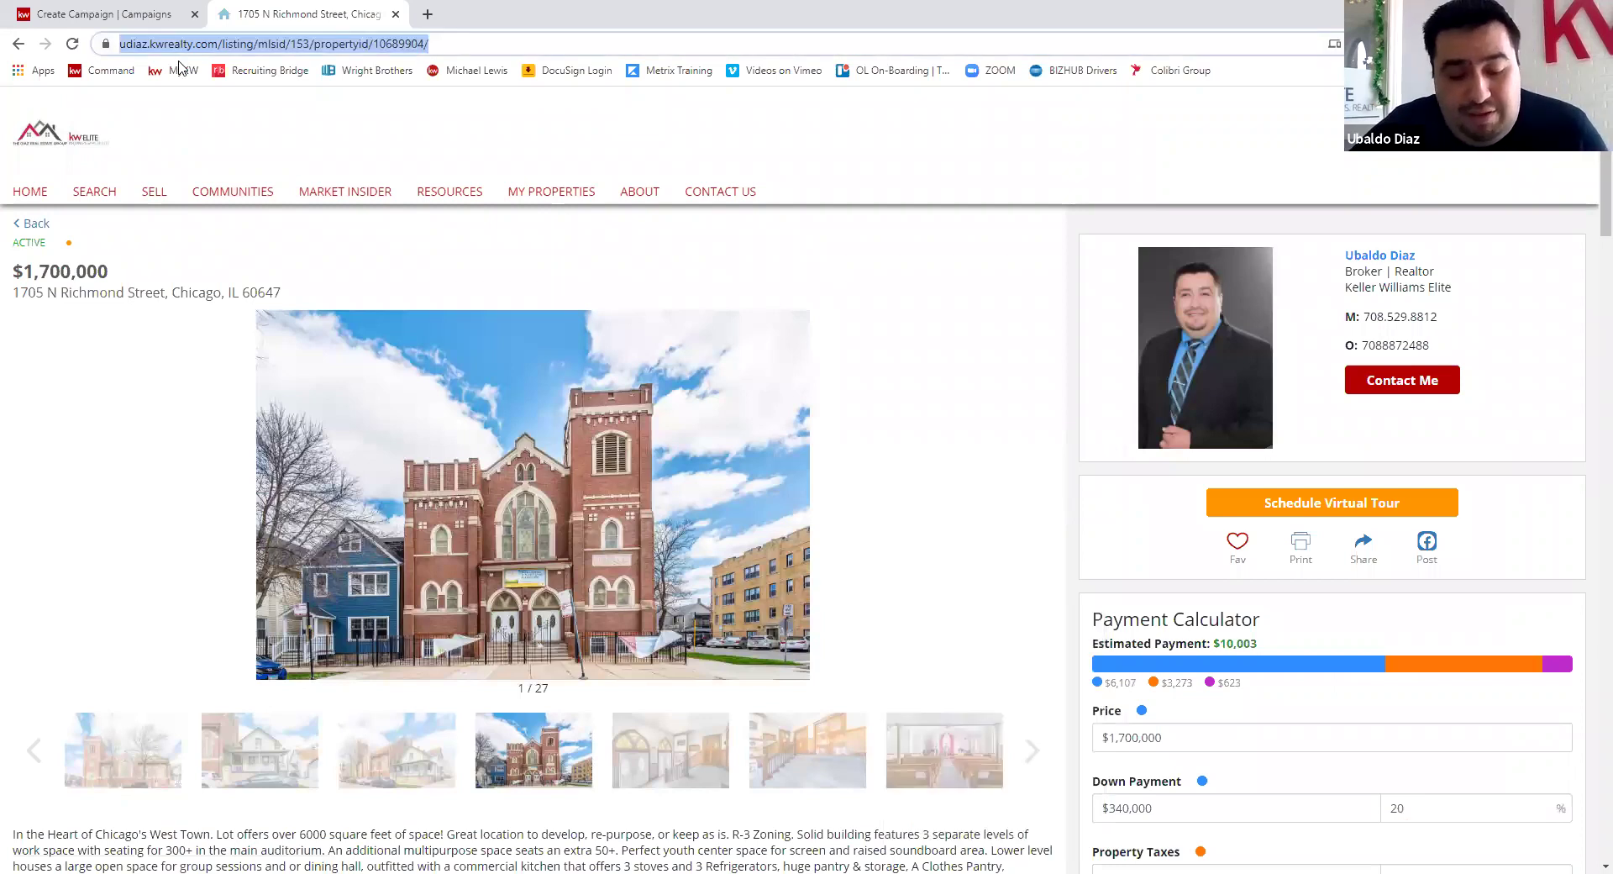
pyautogui.click(132, 10)
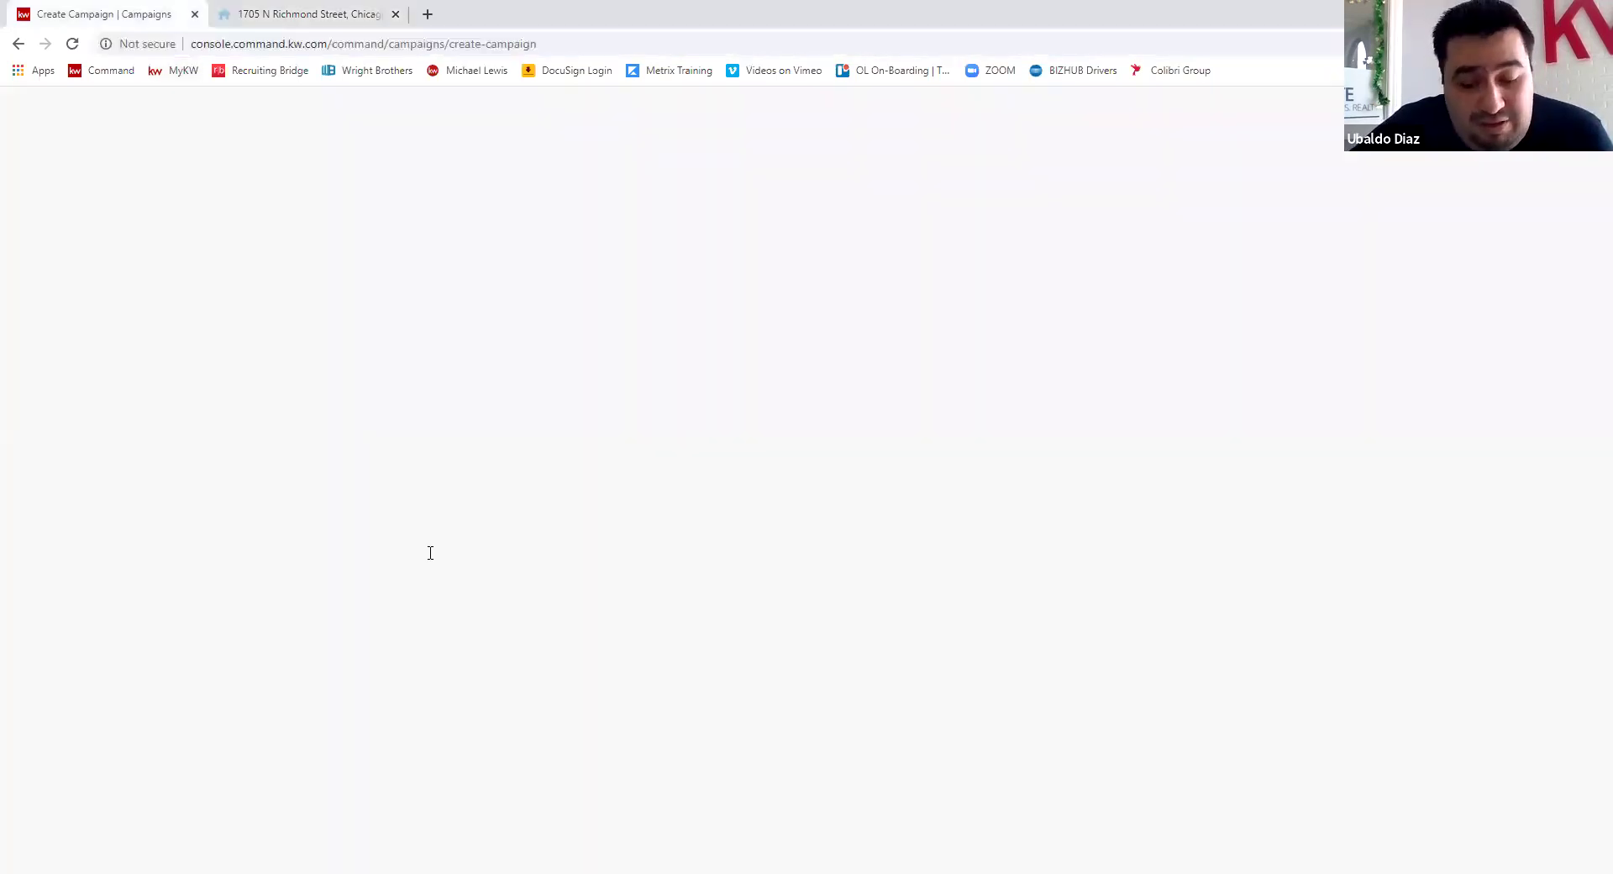
pyautogui.tripleClick(459, 555)
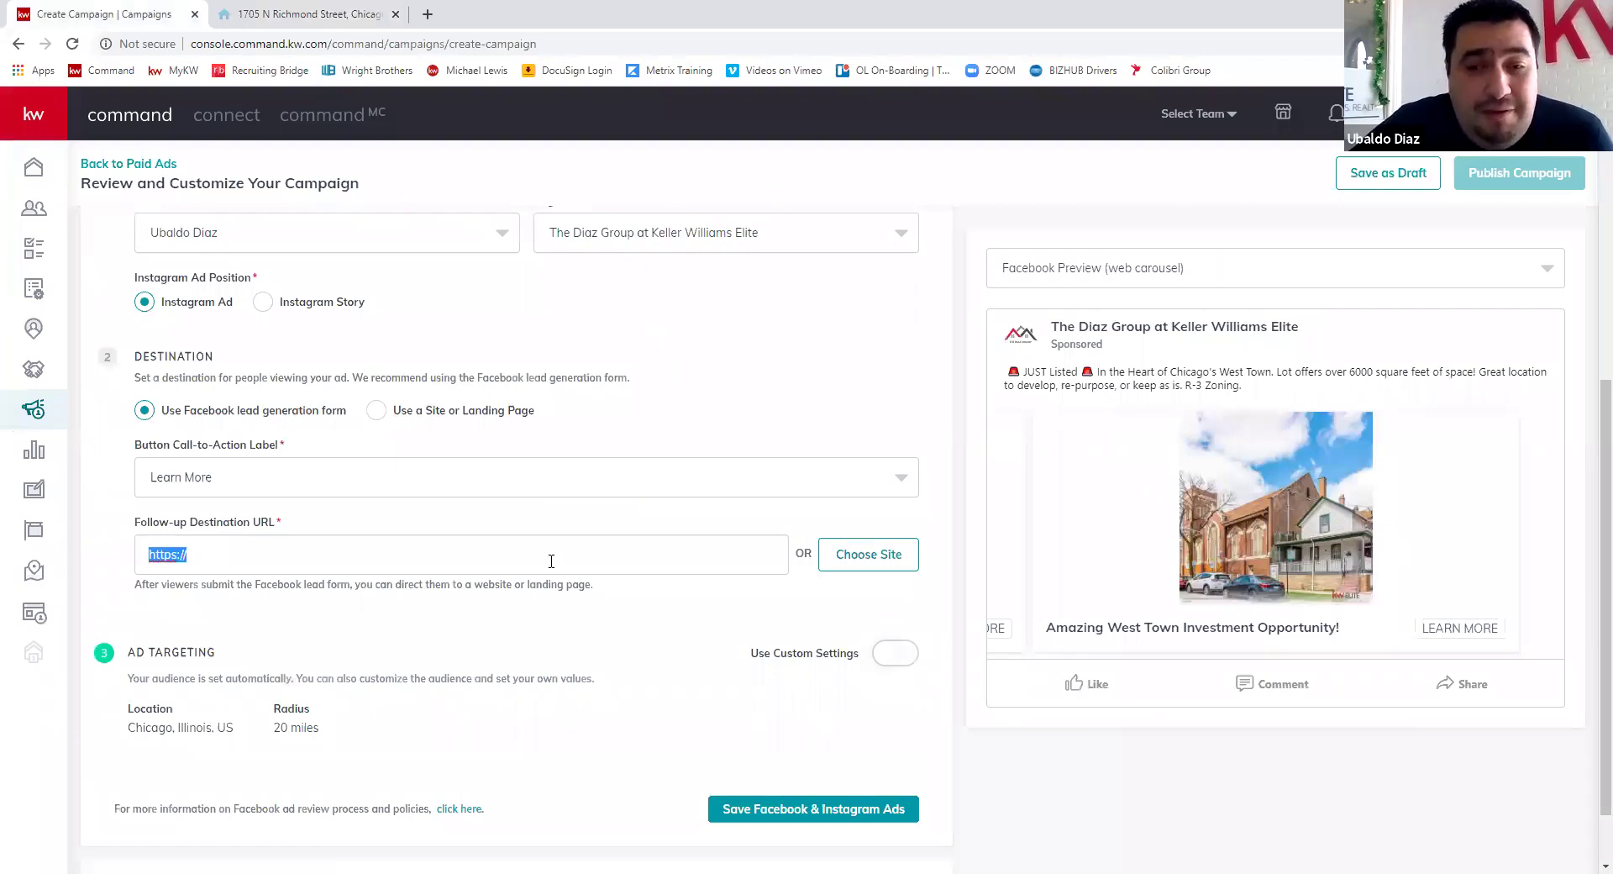
pyautogui.write('https://udiaz.kwrealty.com/listing/mlsid/153/propertyid/10689904/')
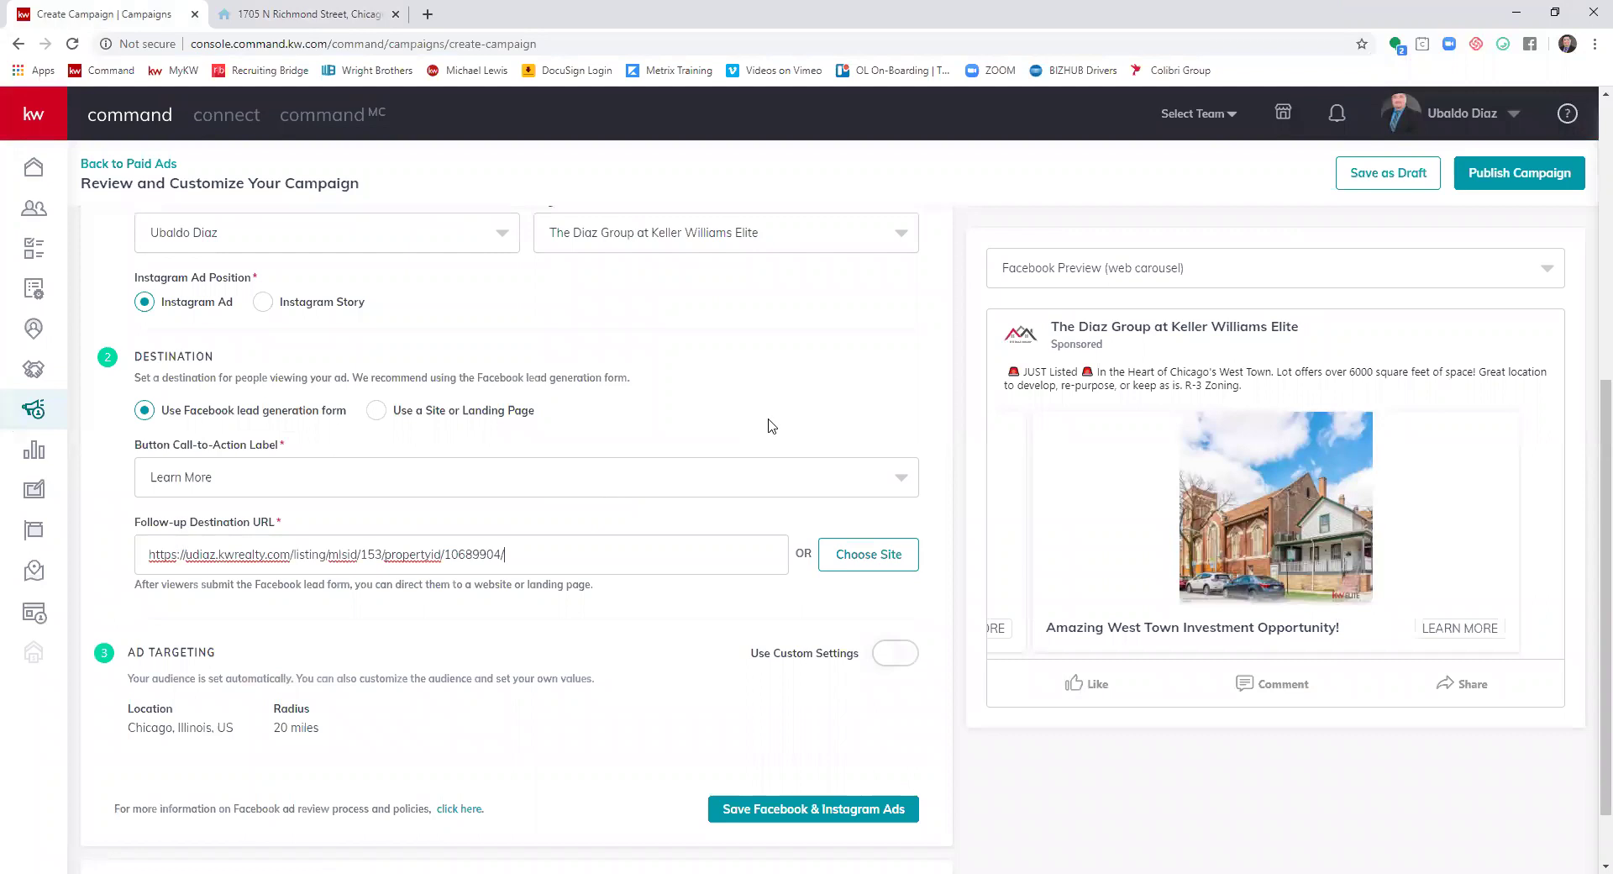
pyautogui.click(555, 657)
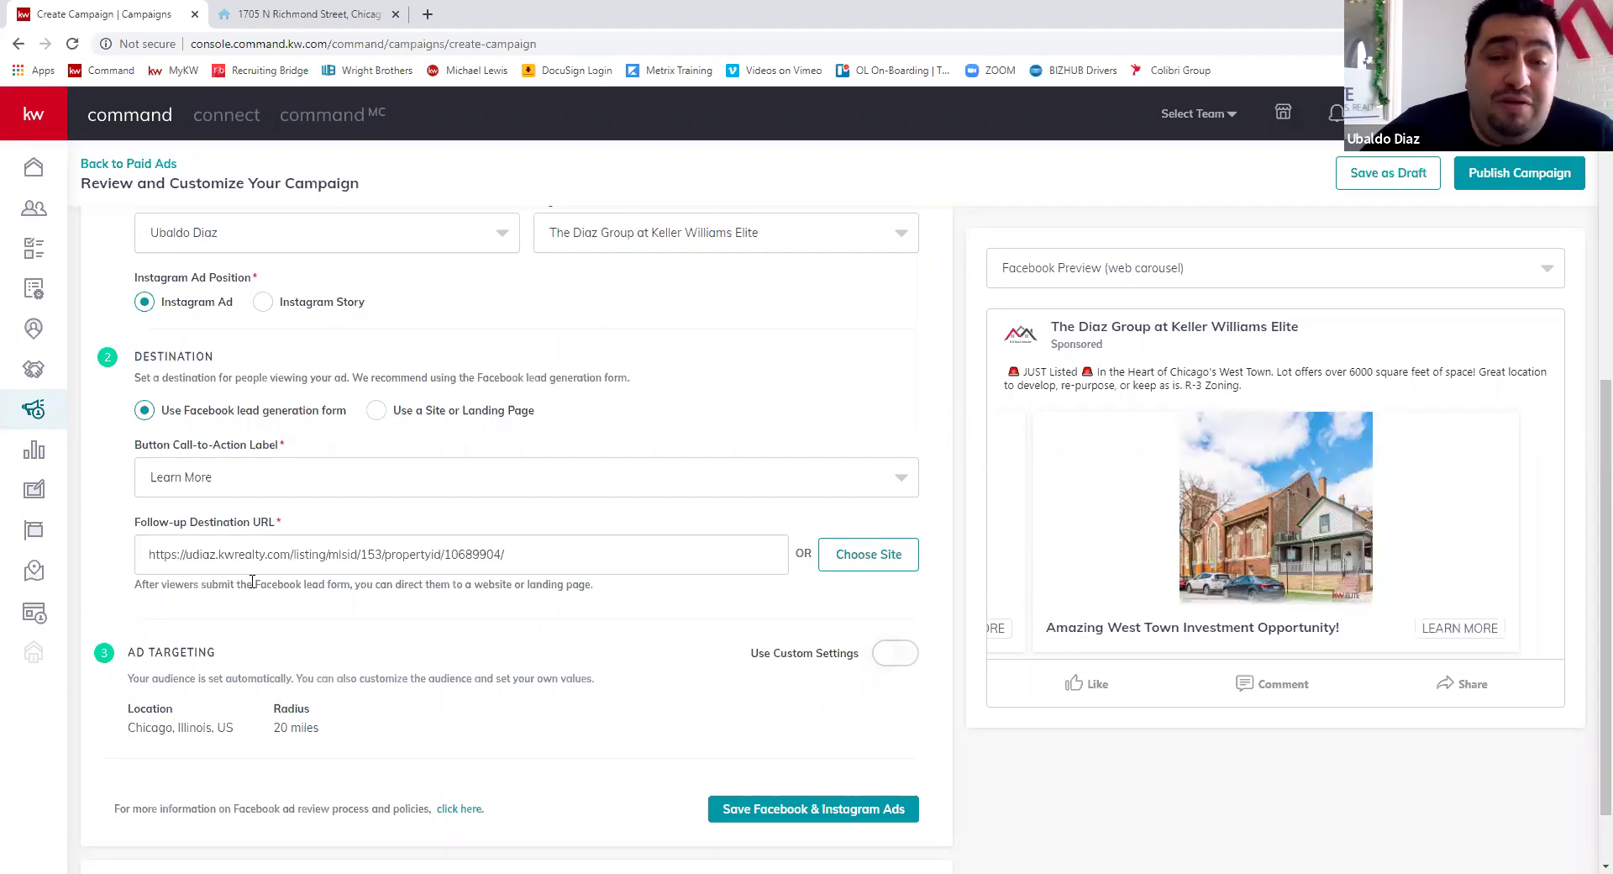
pyautogui.scroll(-1, 443, 494)
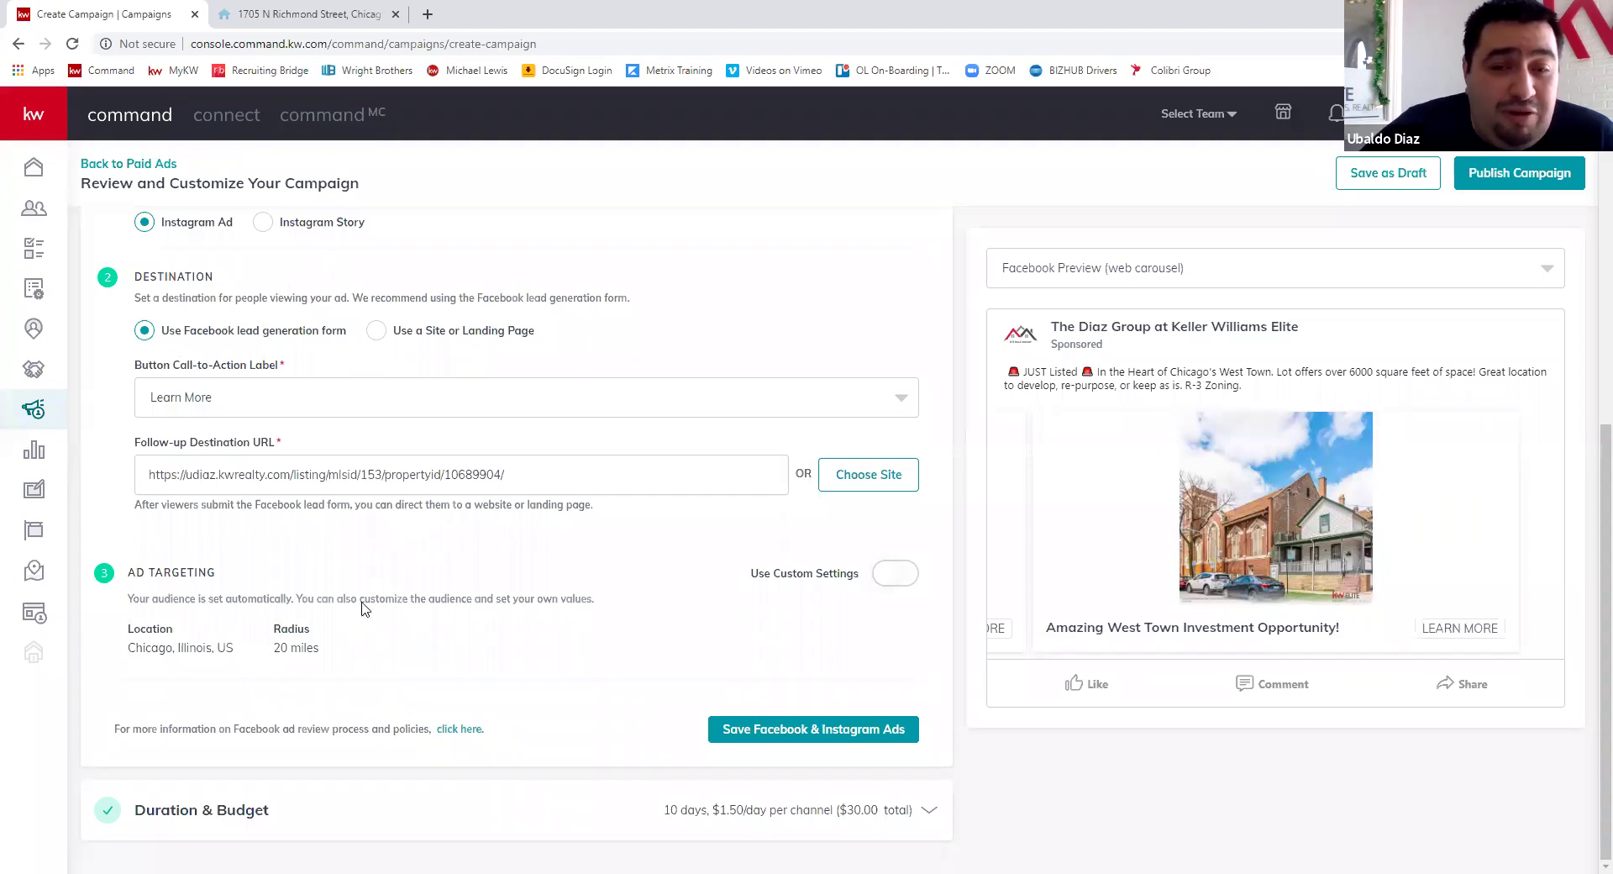
# - Turn on Use Custom Settings under Ad Targeting to show the custom audience fields
pyautogui.click(892, 580)
pyautogui.scroll(-2, 378, 537)
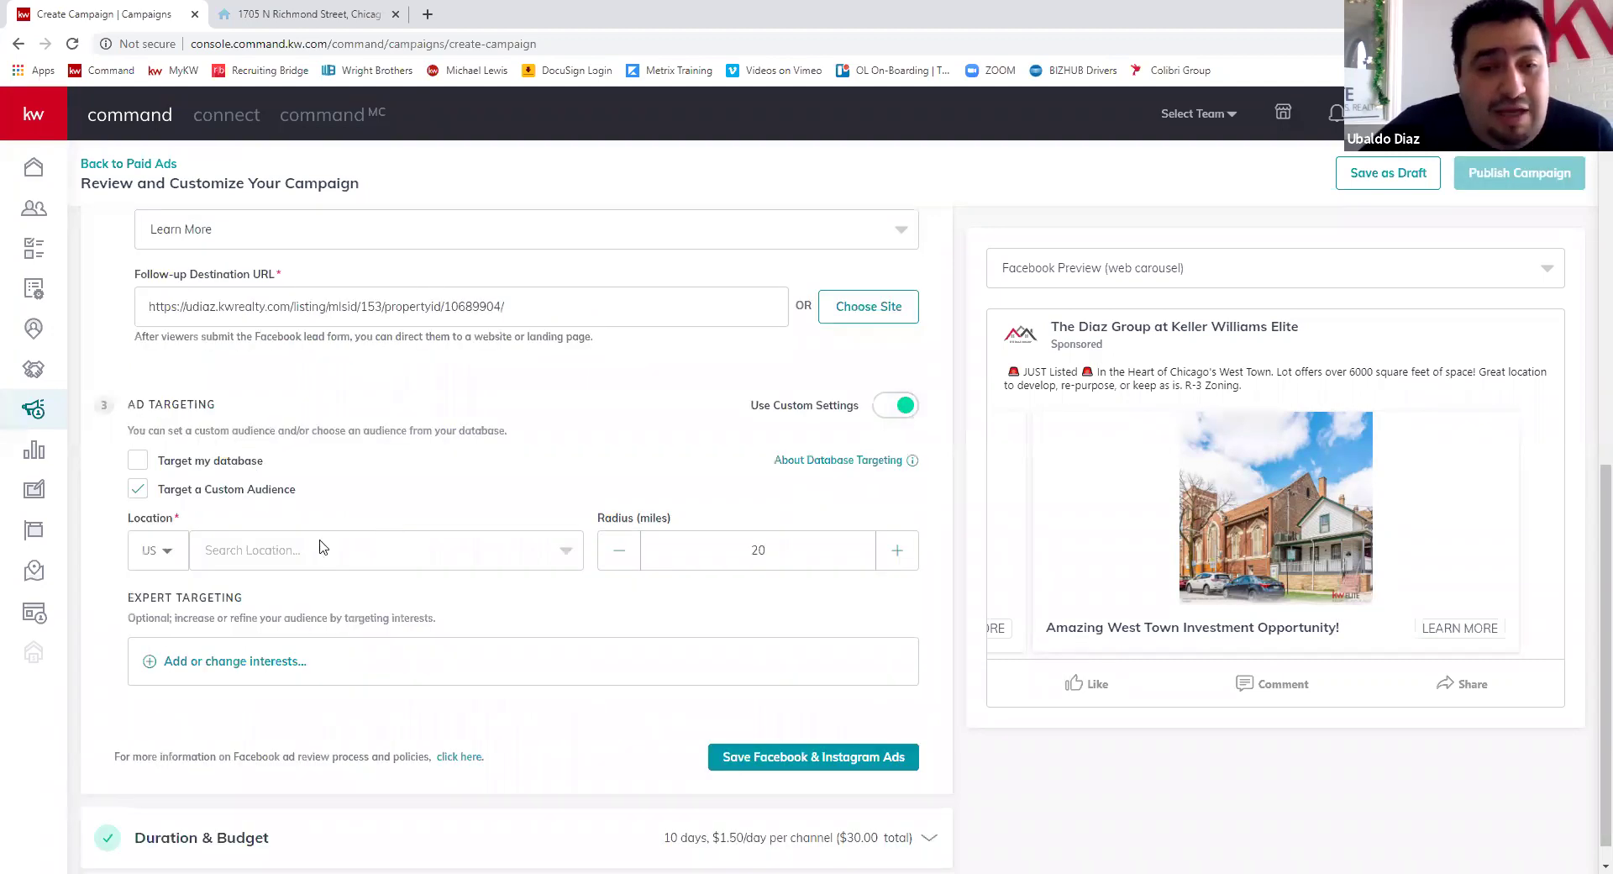
pyautogui.scroll(-1, 319, 546)
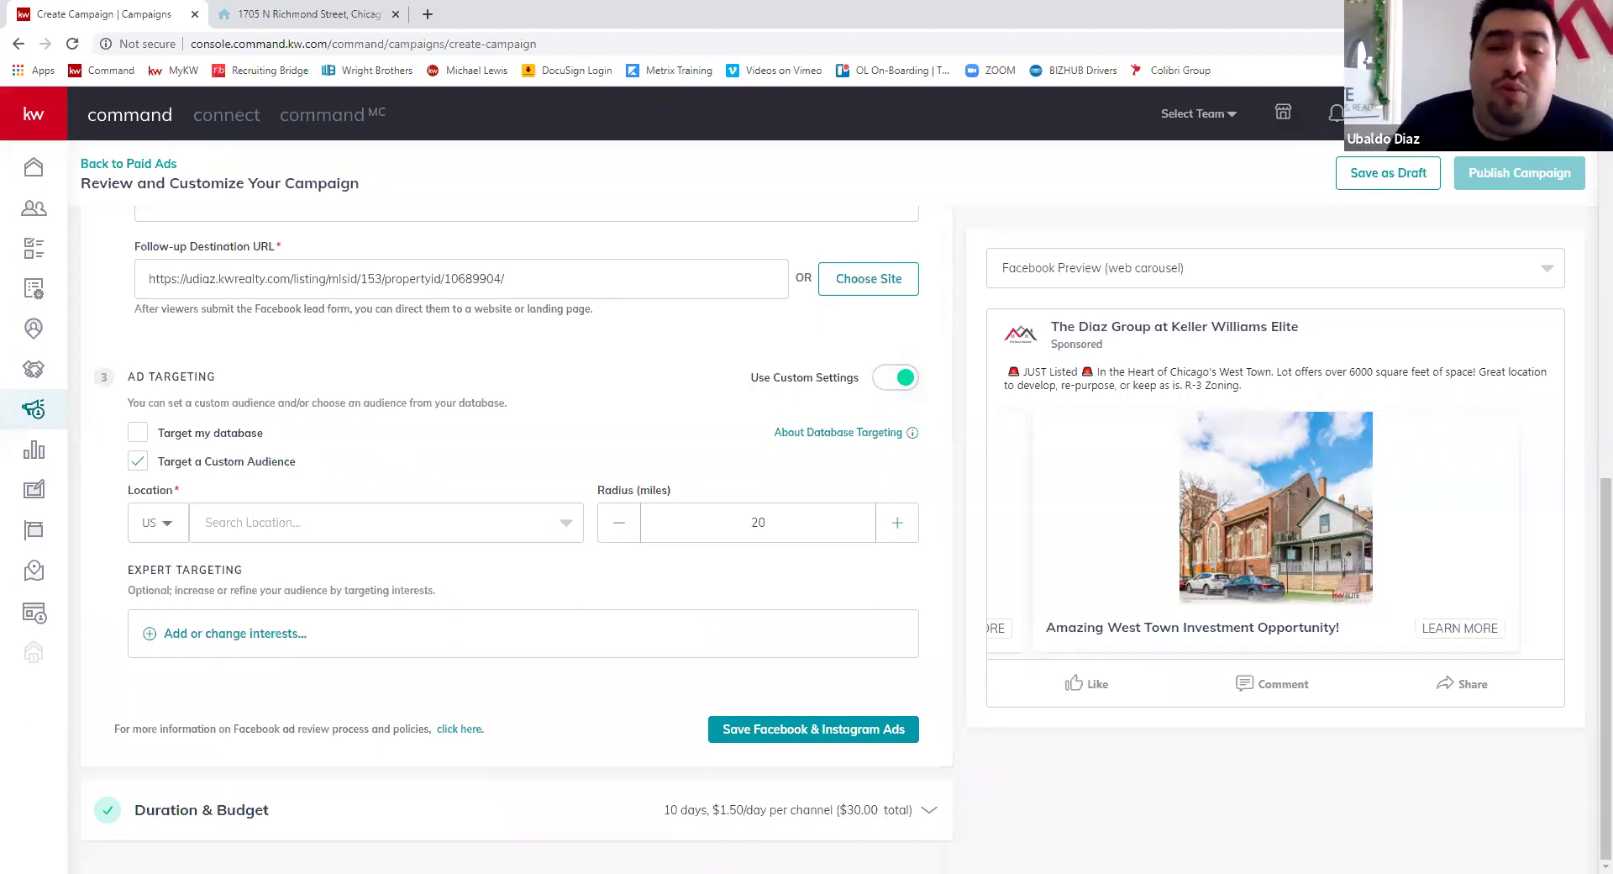
# - Set the target location to Chicago, Illinois, keeping US as the country
pyautogui.click(268, 534)
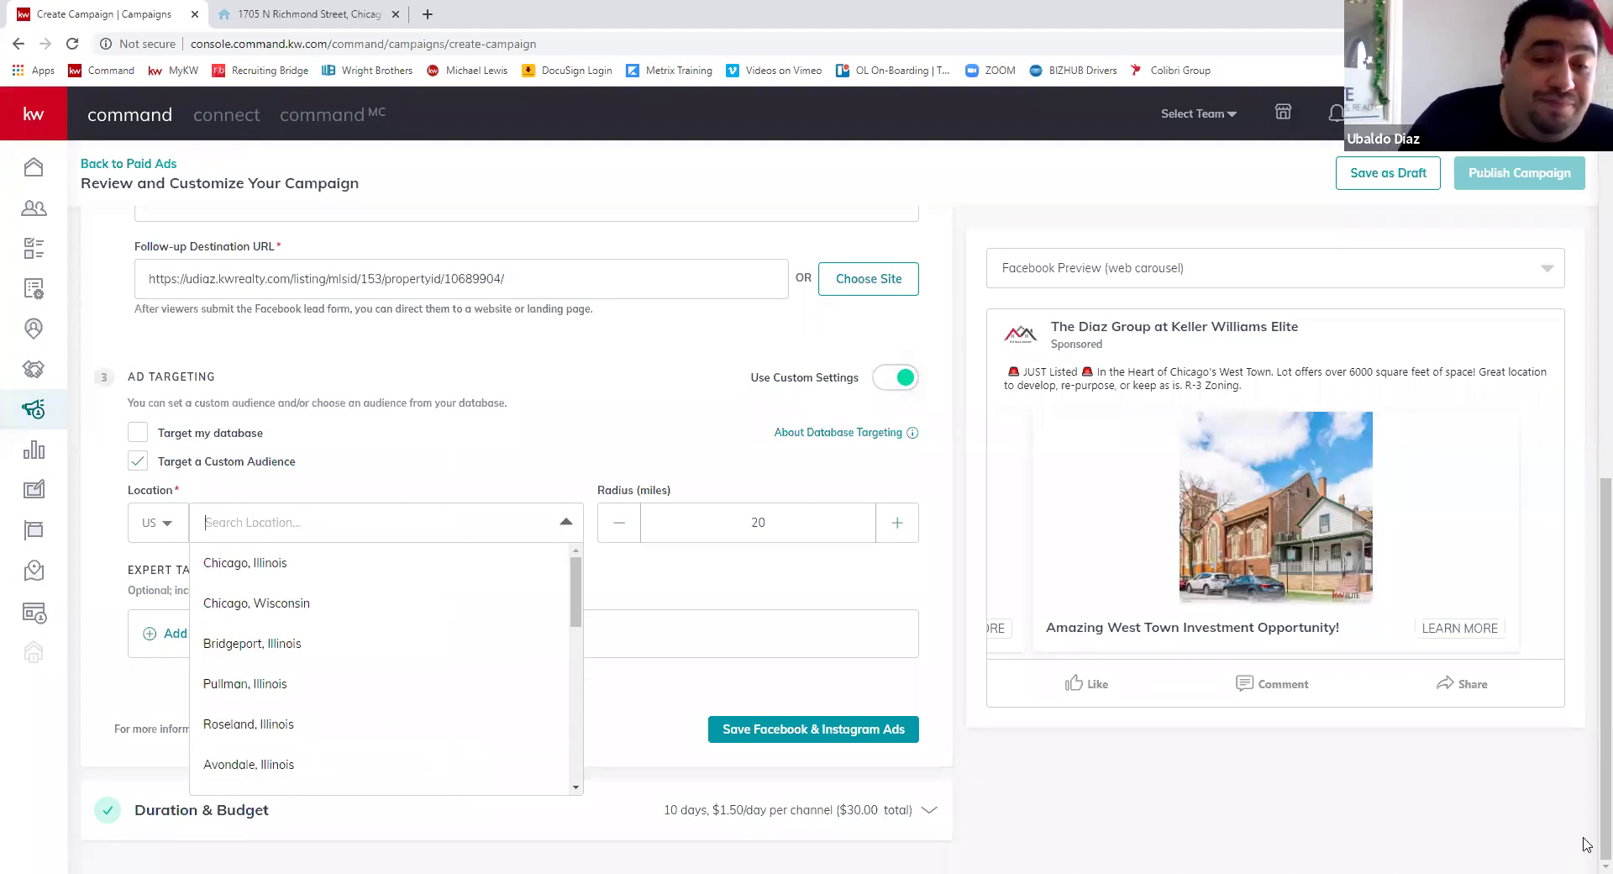
pyautogui.click(252, 563)
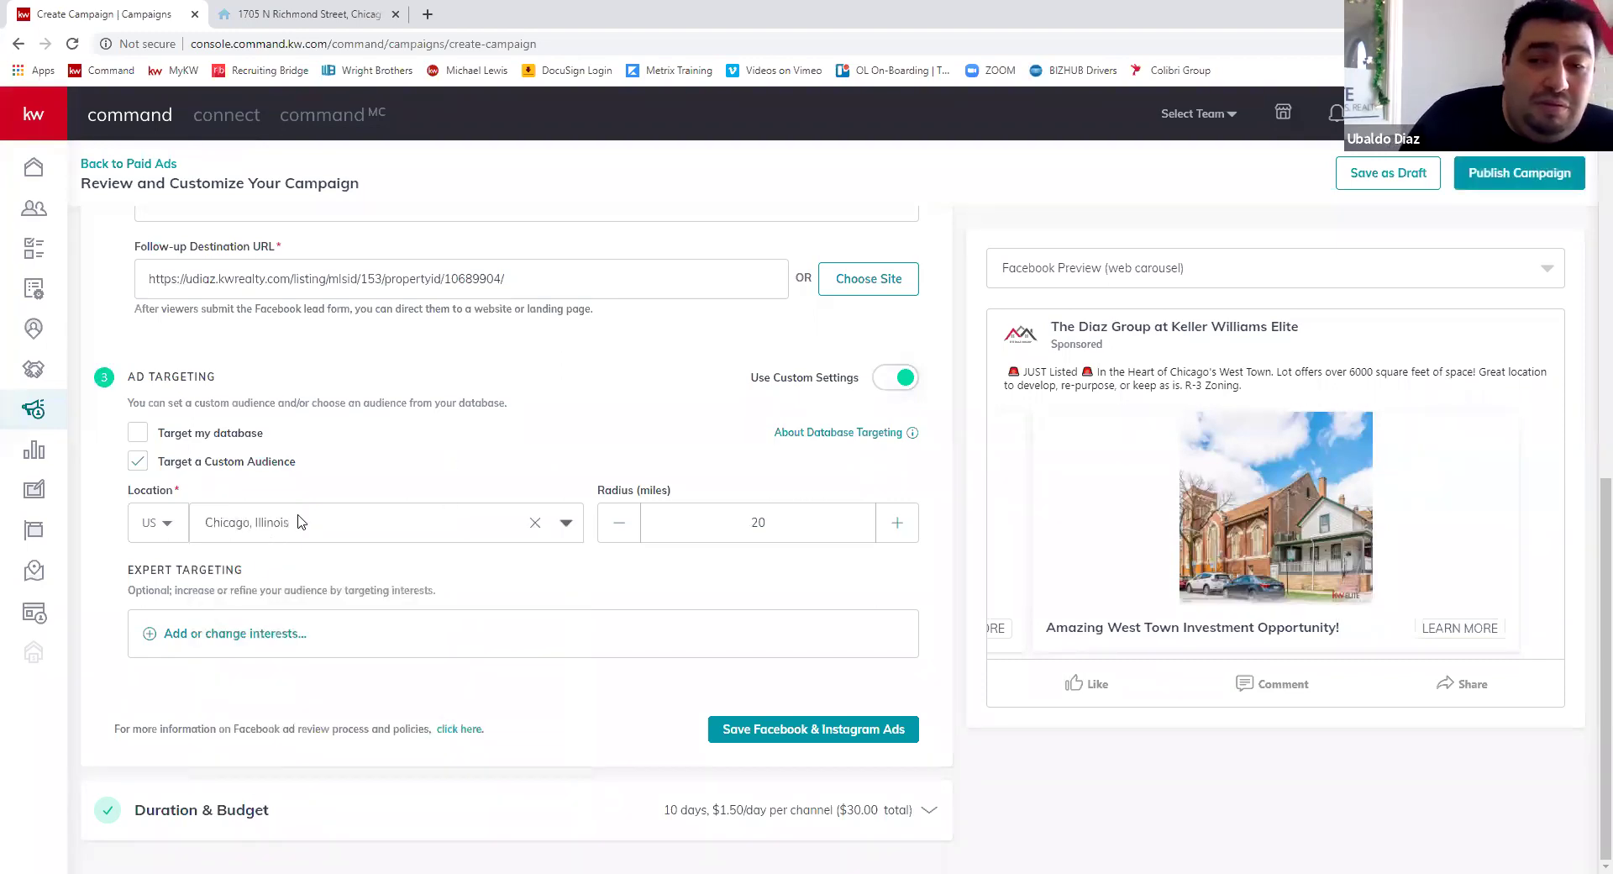
pyautogui.click(172, 524)
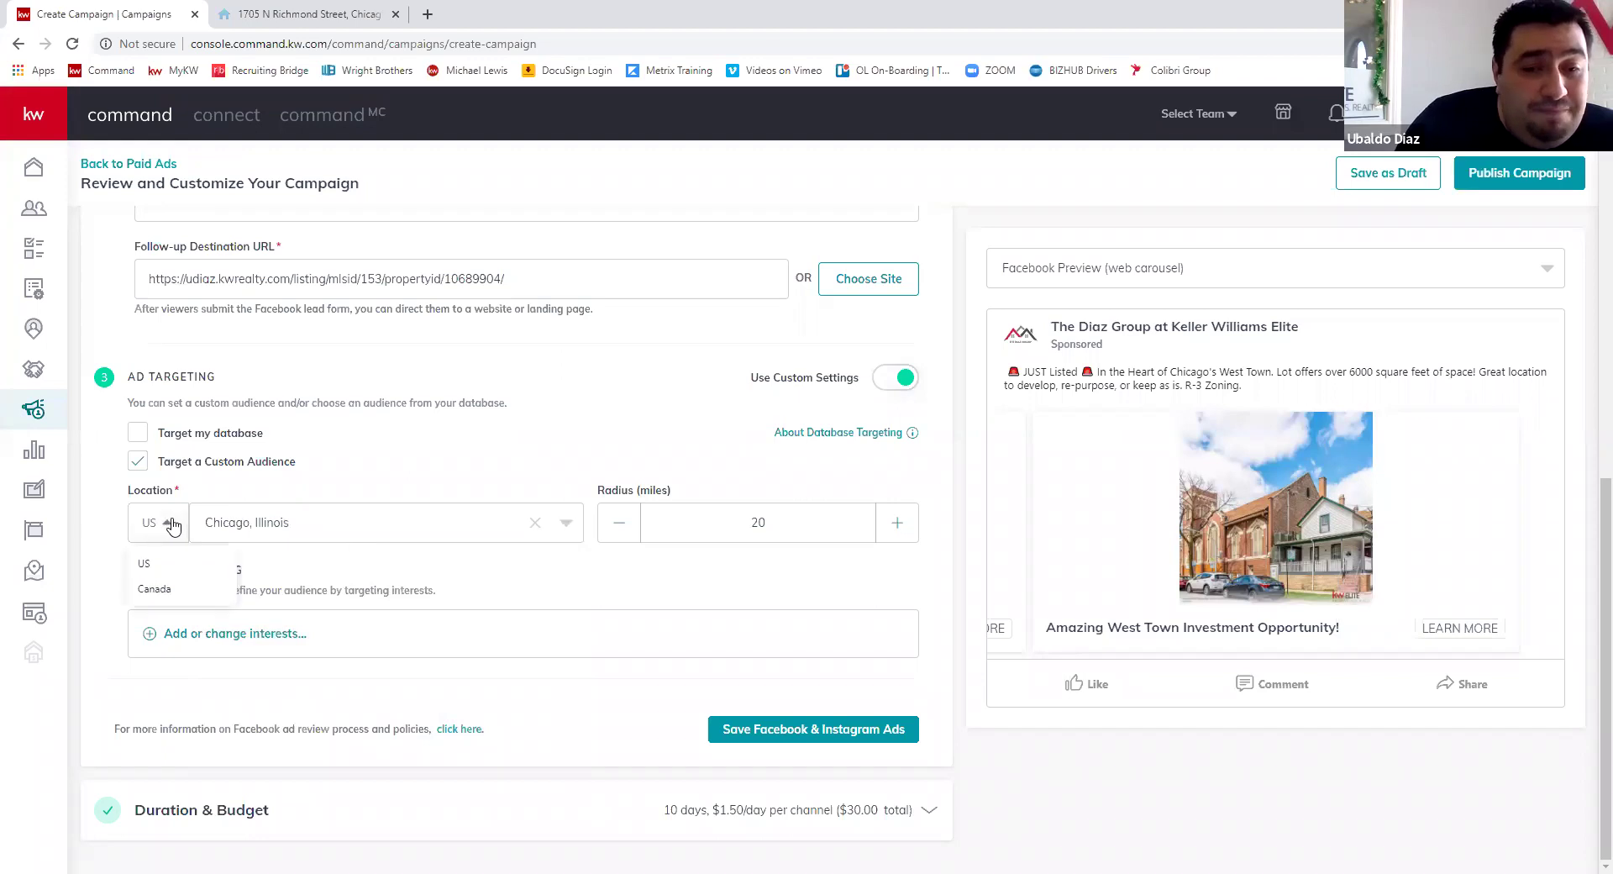
pyautogui.click(560, 454)
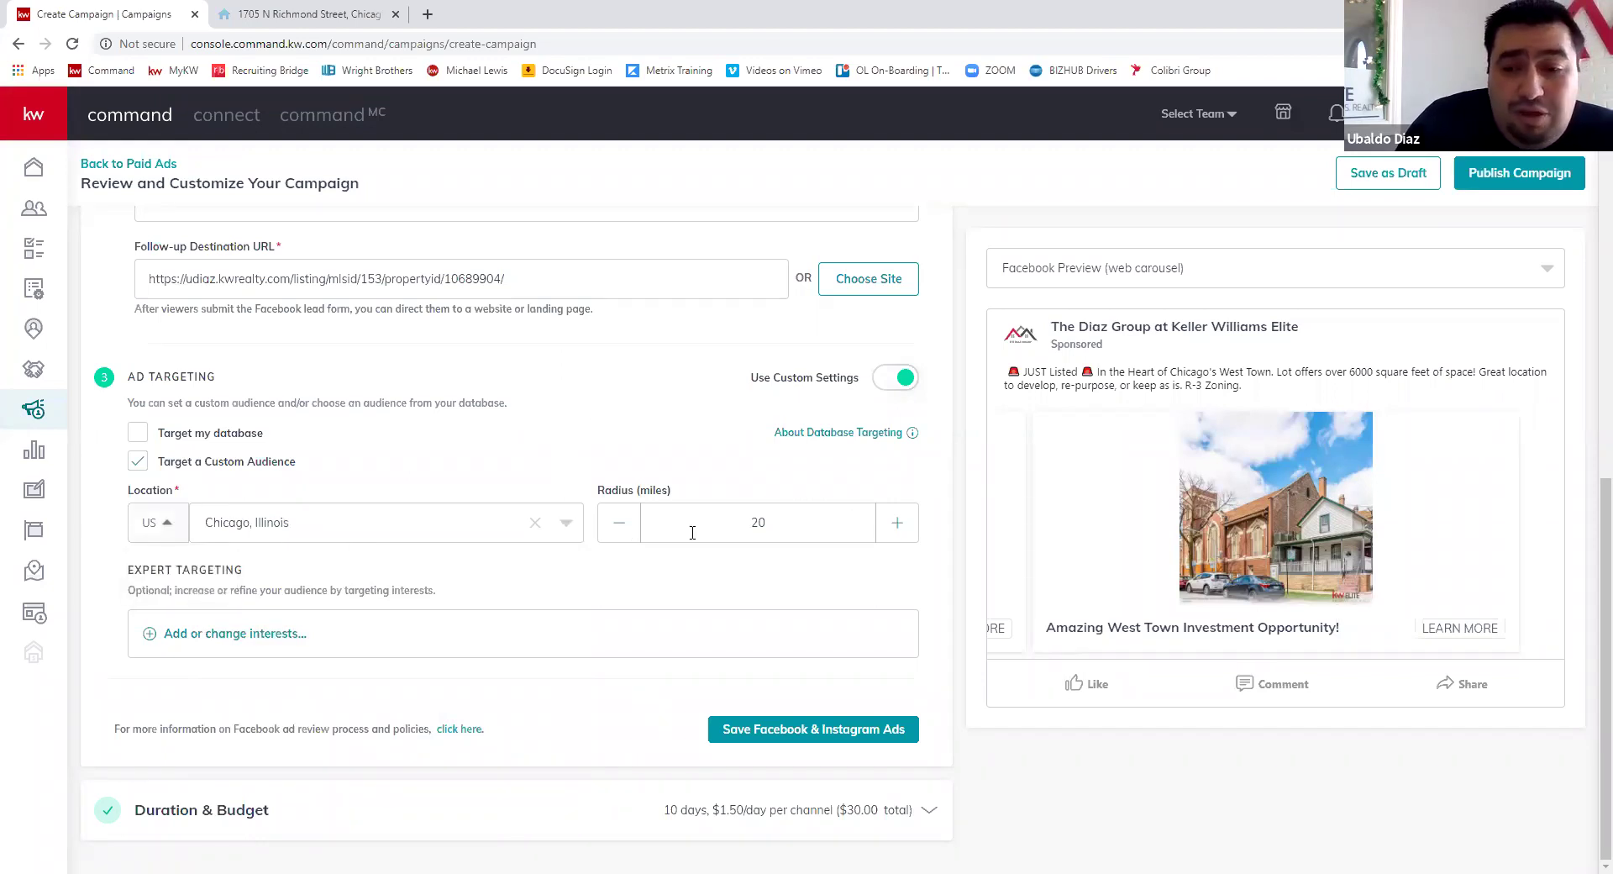
pyautogui.click(295, 524)
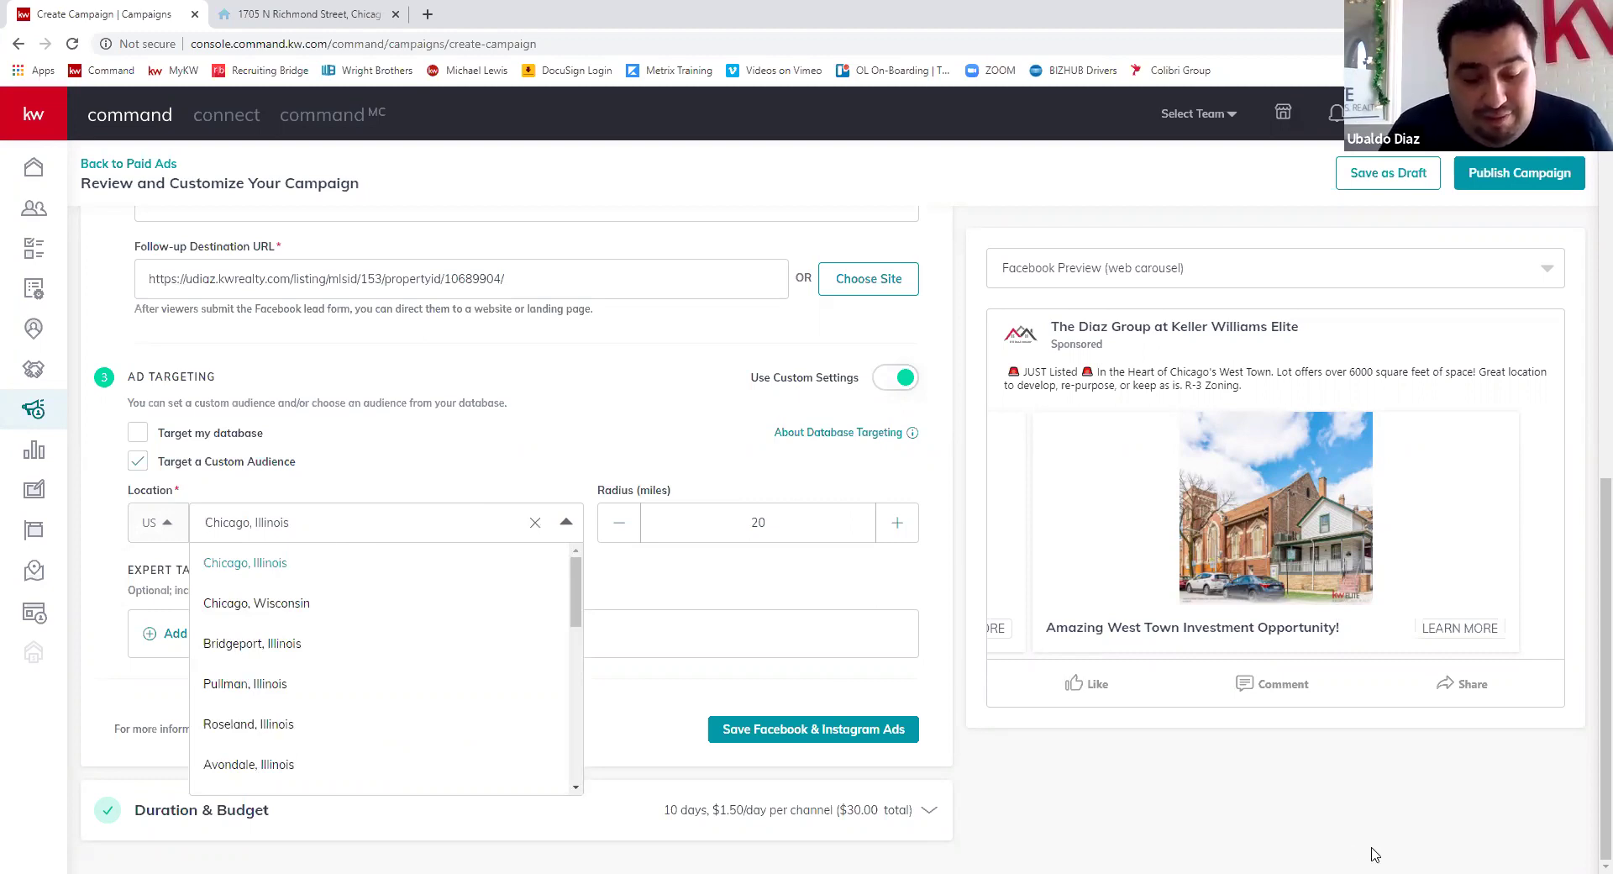
# - Clear Chicago and retype the location search, trying West Town and then Chicago
pyautogui.press('BackSpace')
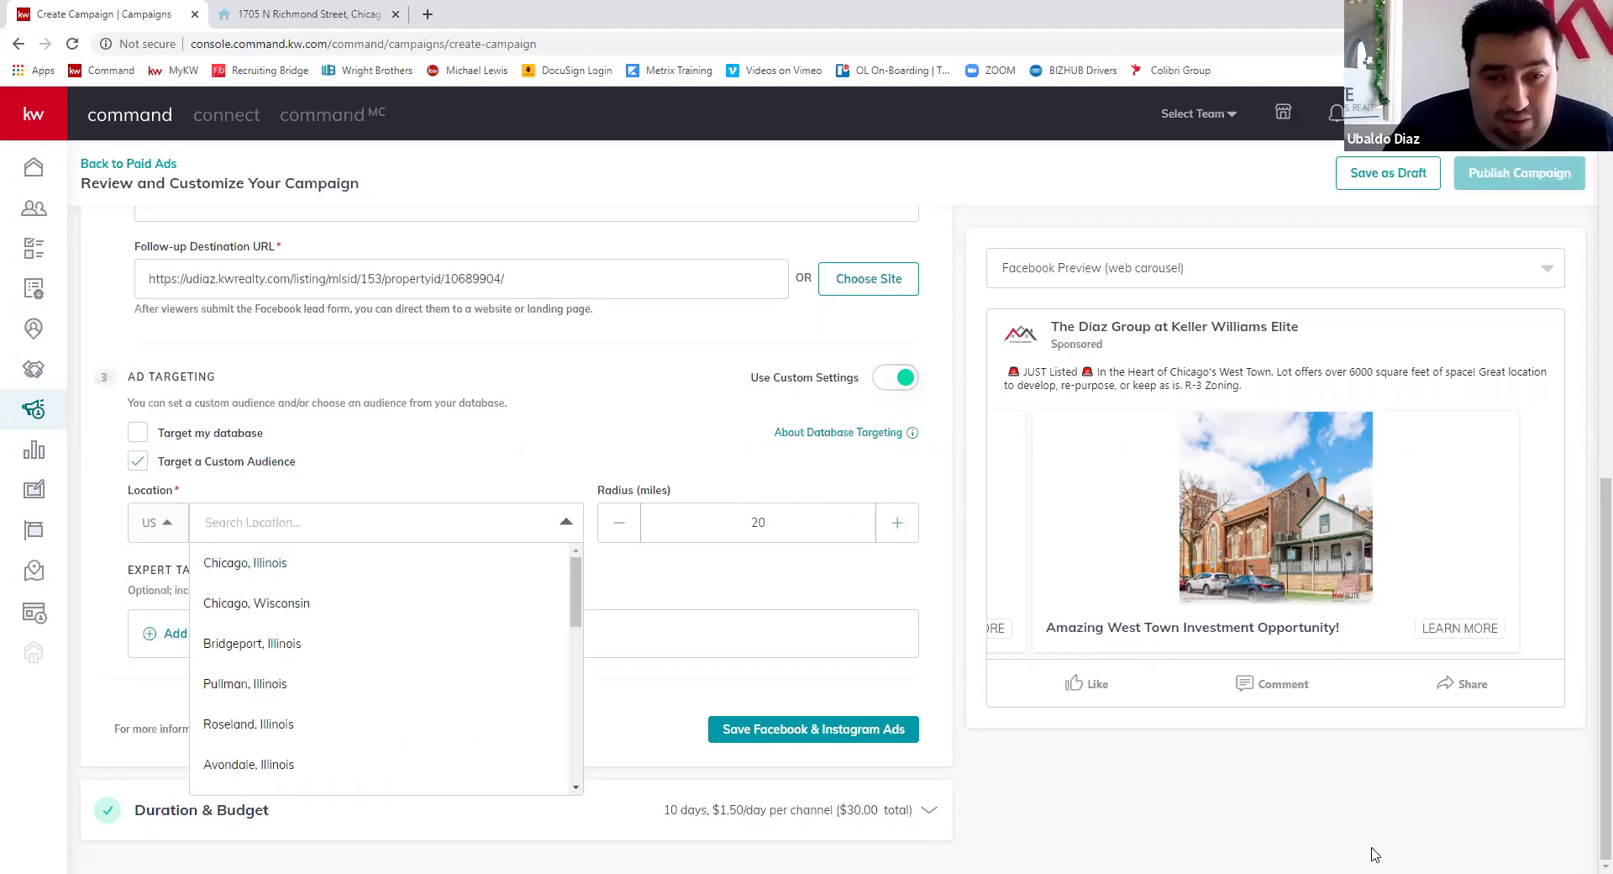
pyautogui.write('West Town')
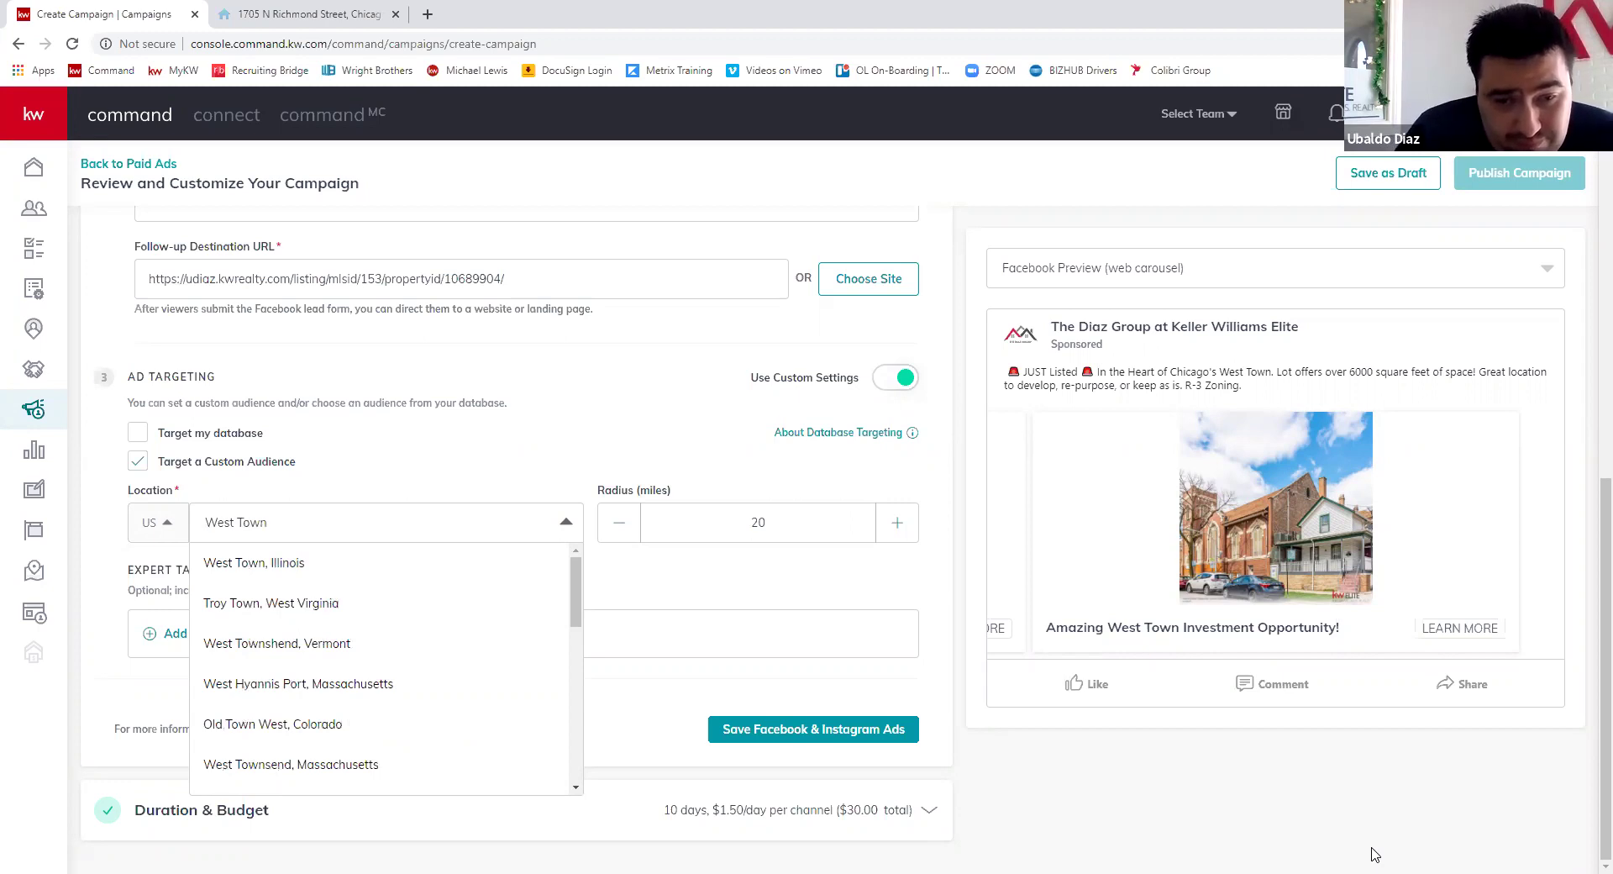
pyautogui.write('chic')
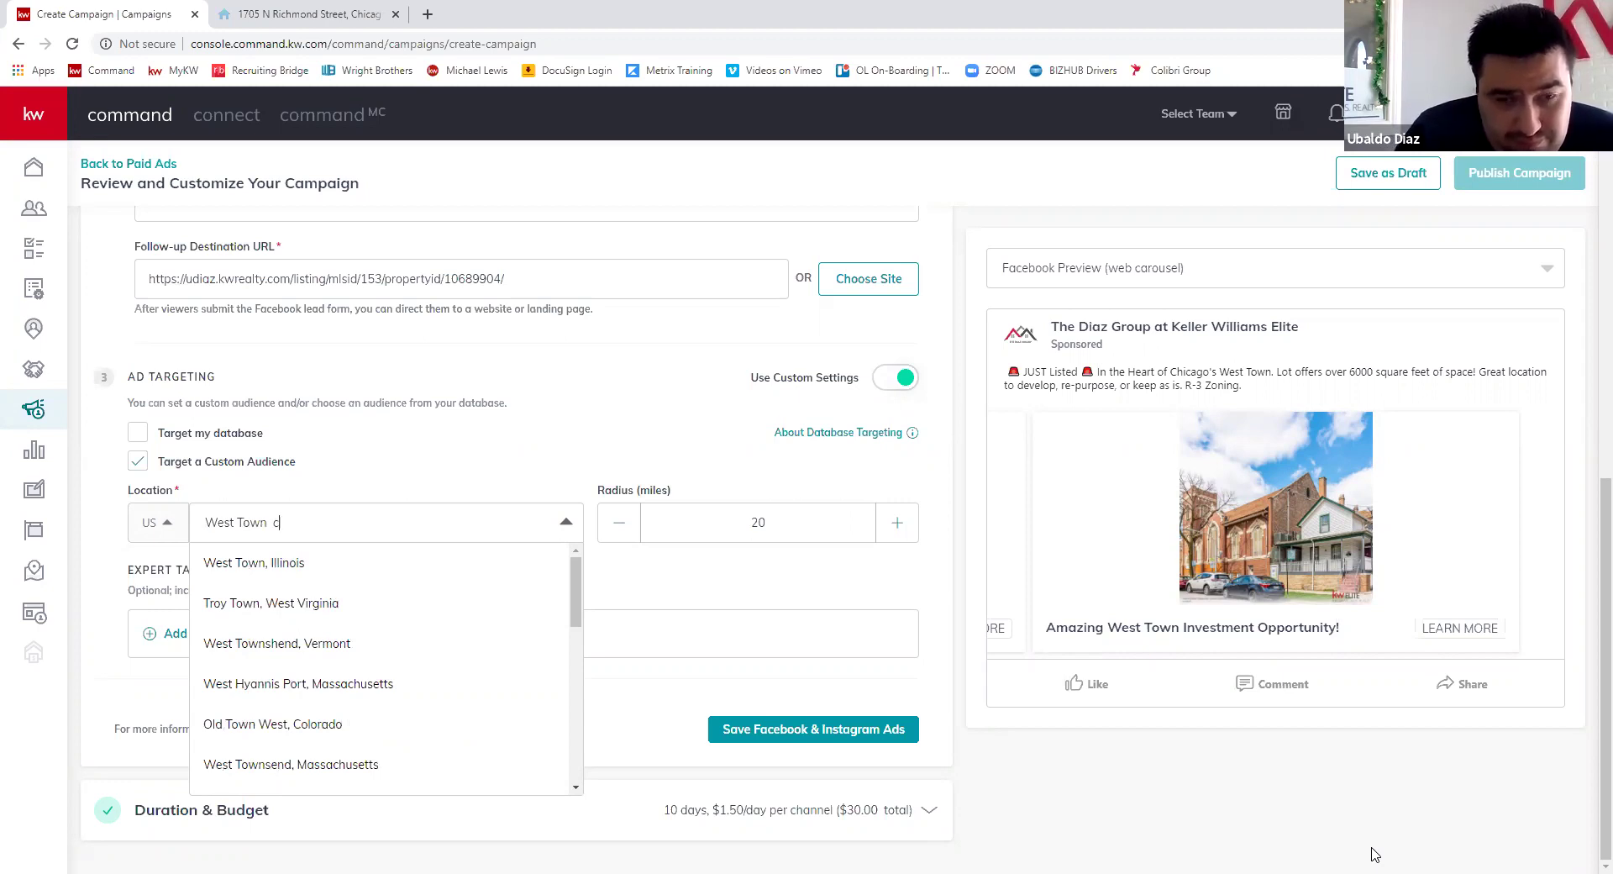
pyautogui.press('BackSpace')
pyautogui.press('BackSpace')
pyautogui.press('BackSpace')
pyautogui.press('BackSpace')
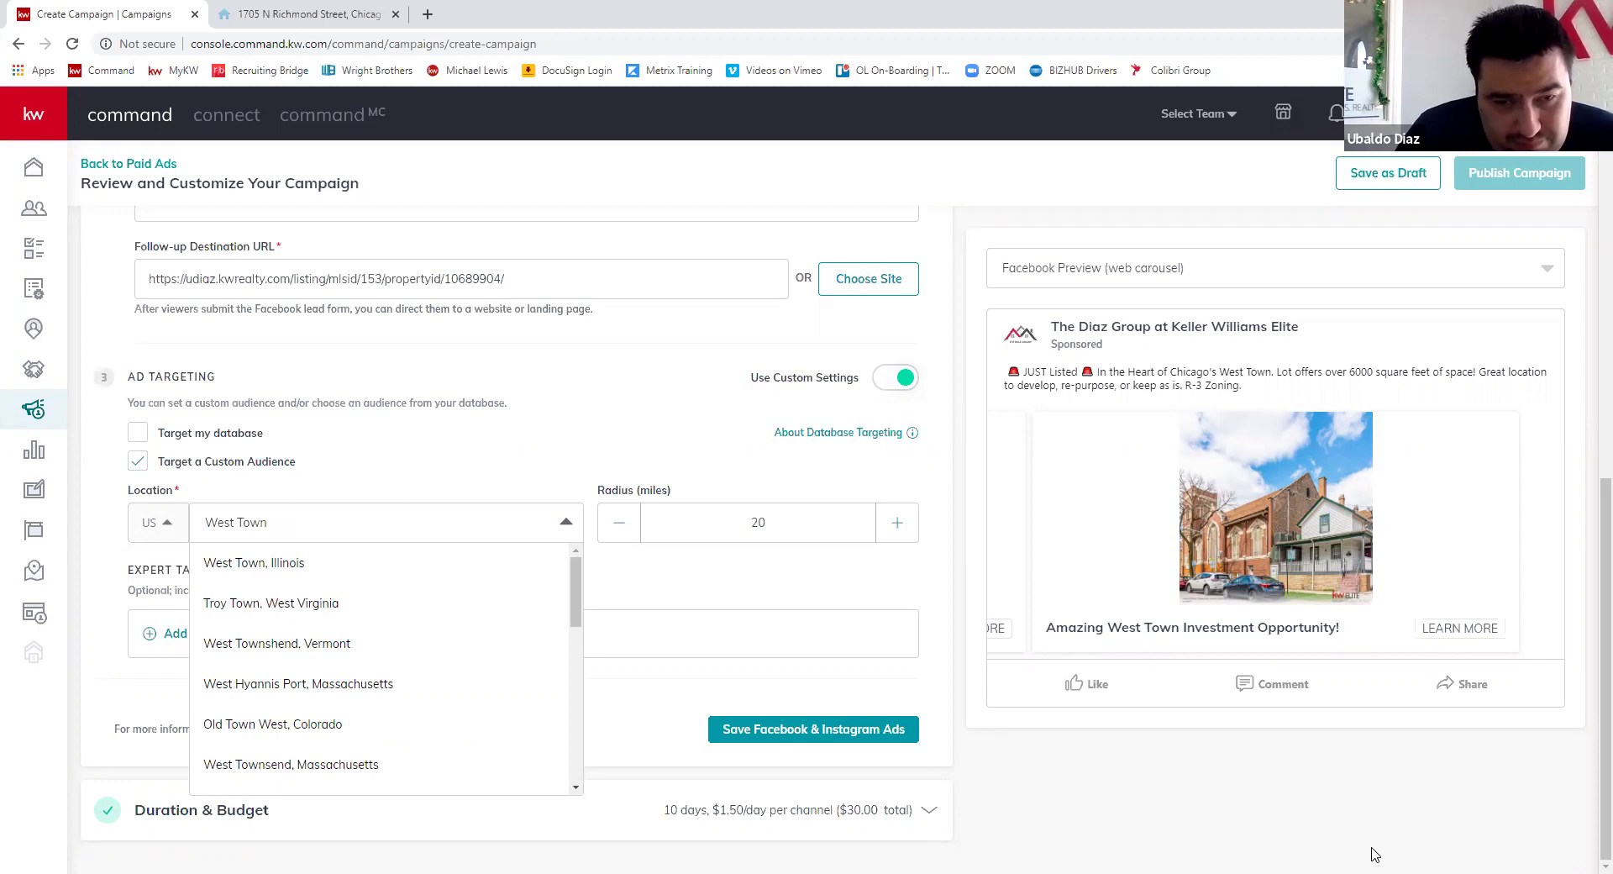
pyautogui.write('chicag')
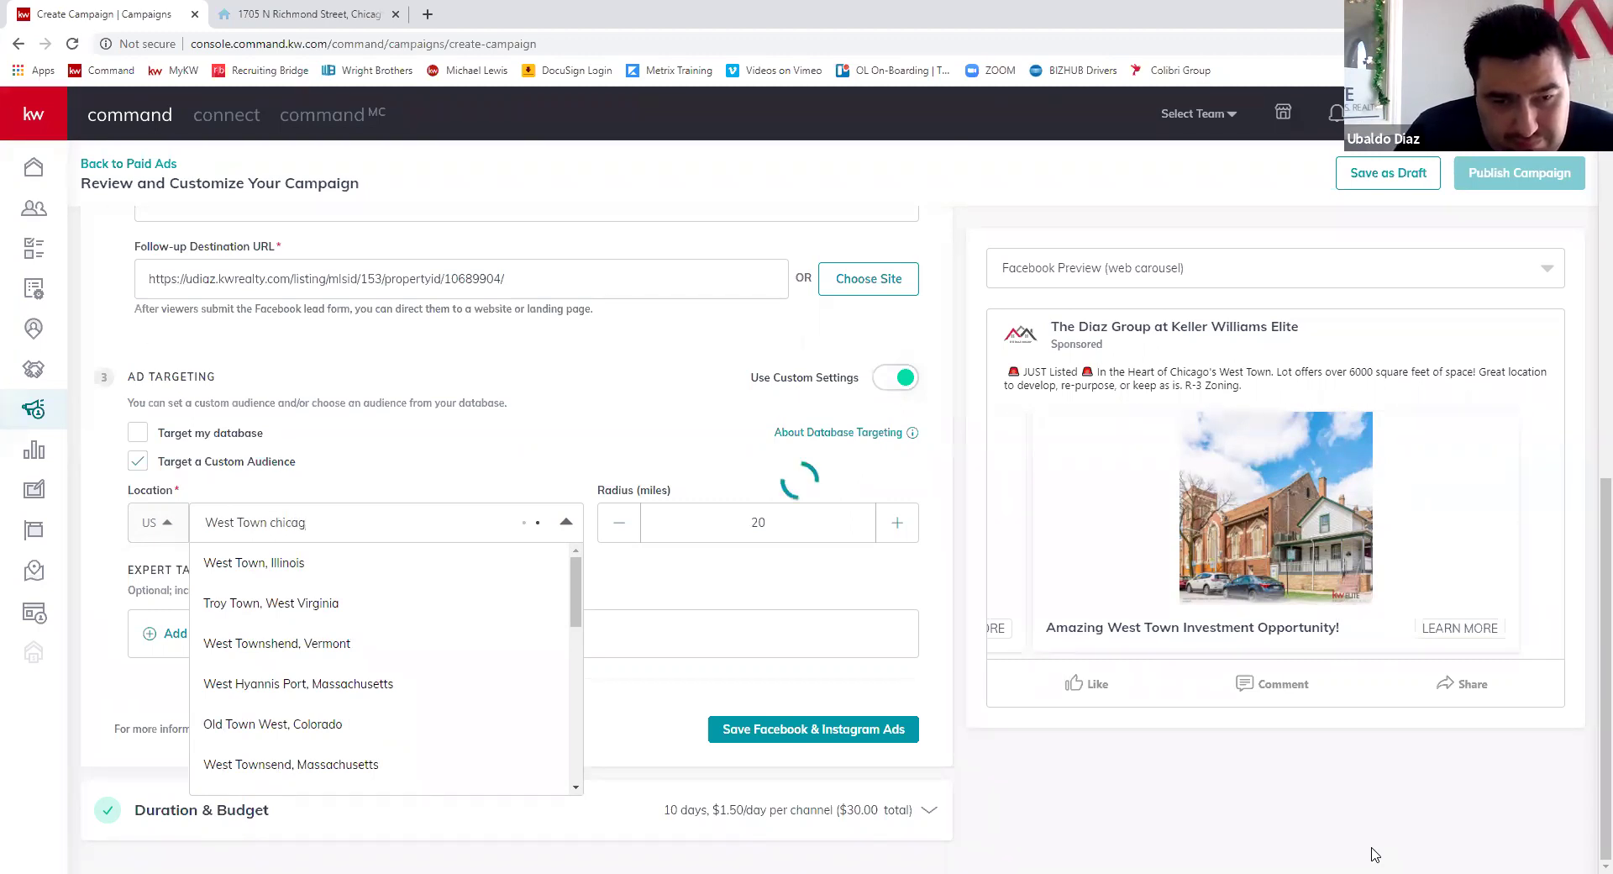
pyautogui.press('BackSpace')
pyautogui.press('BackSpace')
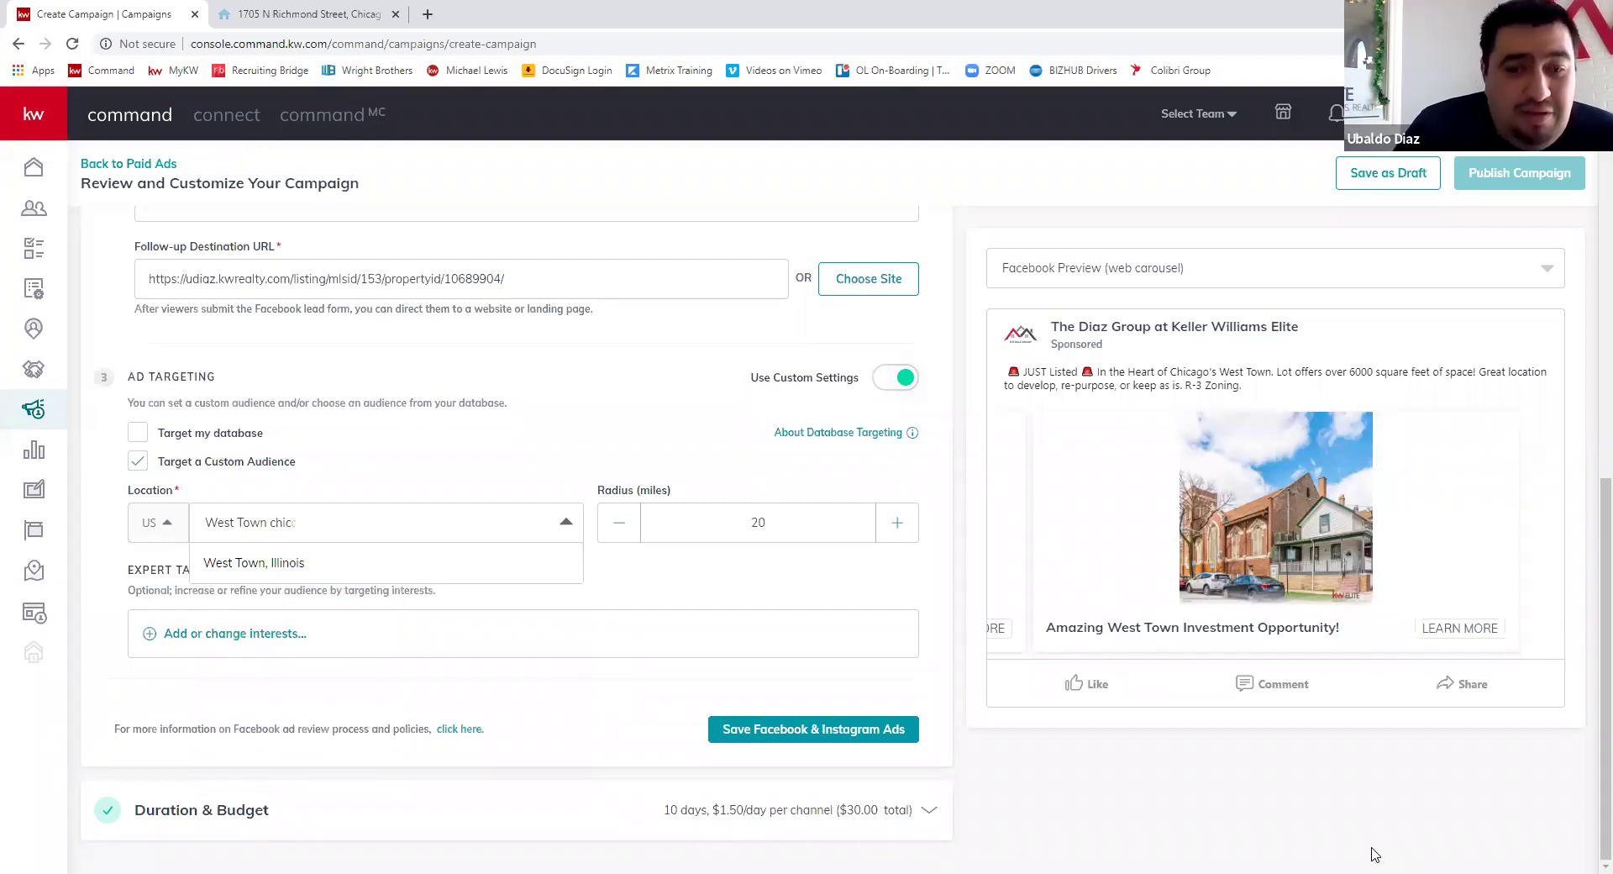
pyautogui.hotkey('ctrl', 'a')
pyautogui.press('BackSpace')
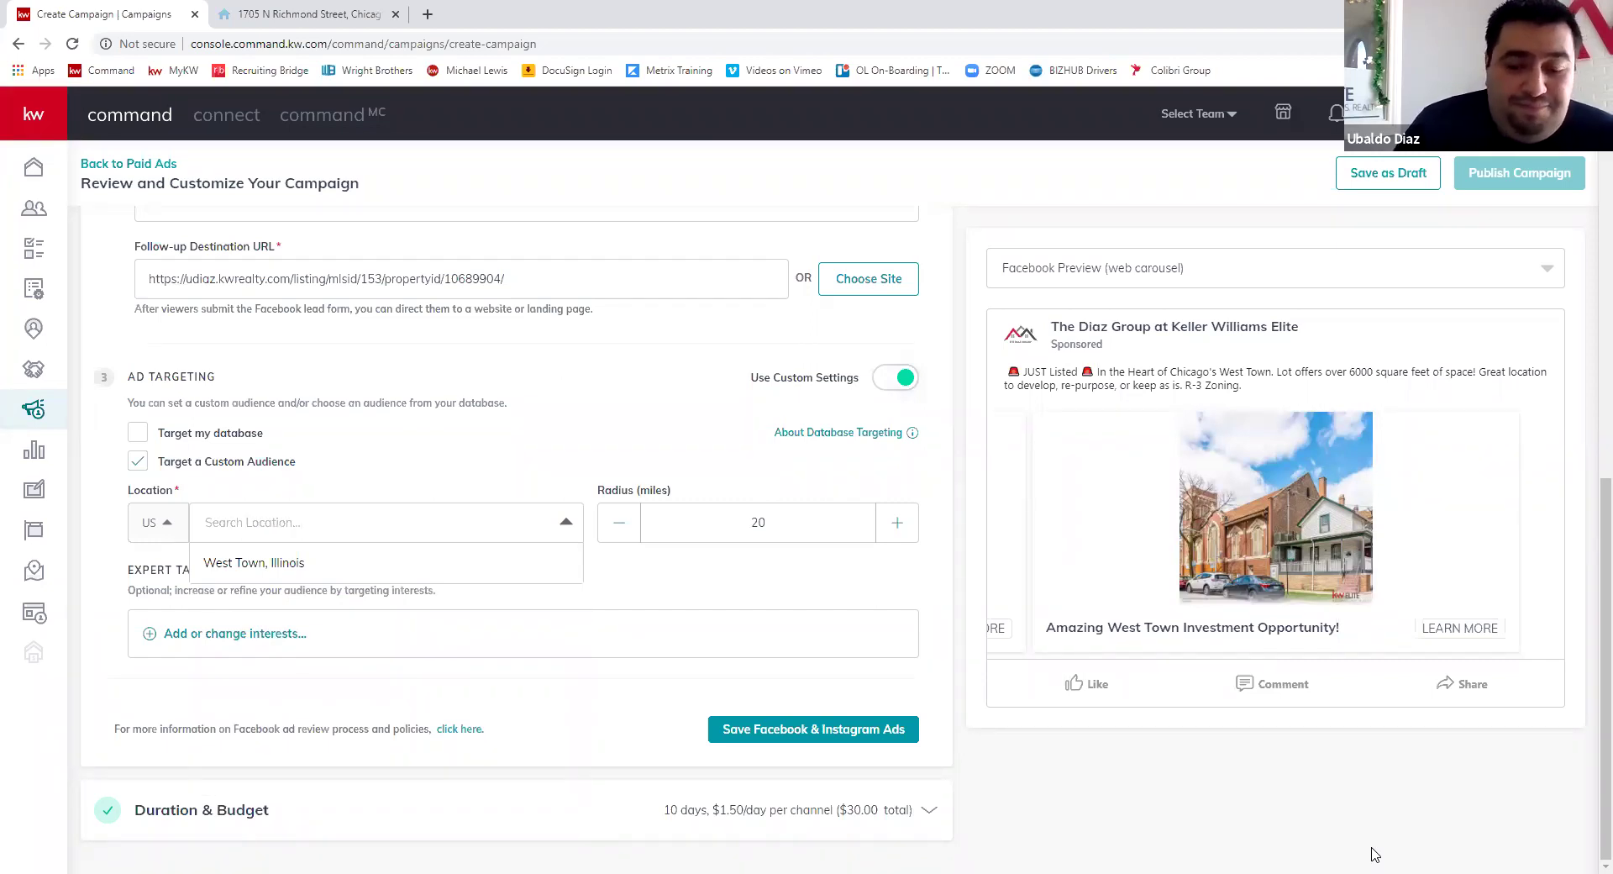
pyautogui.write('Chiago')
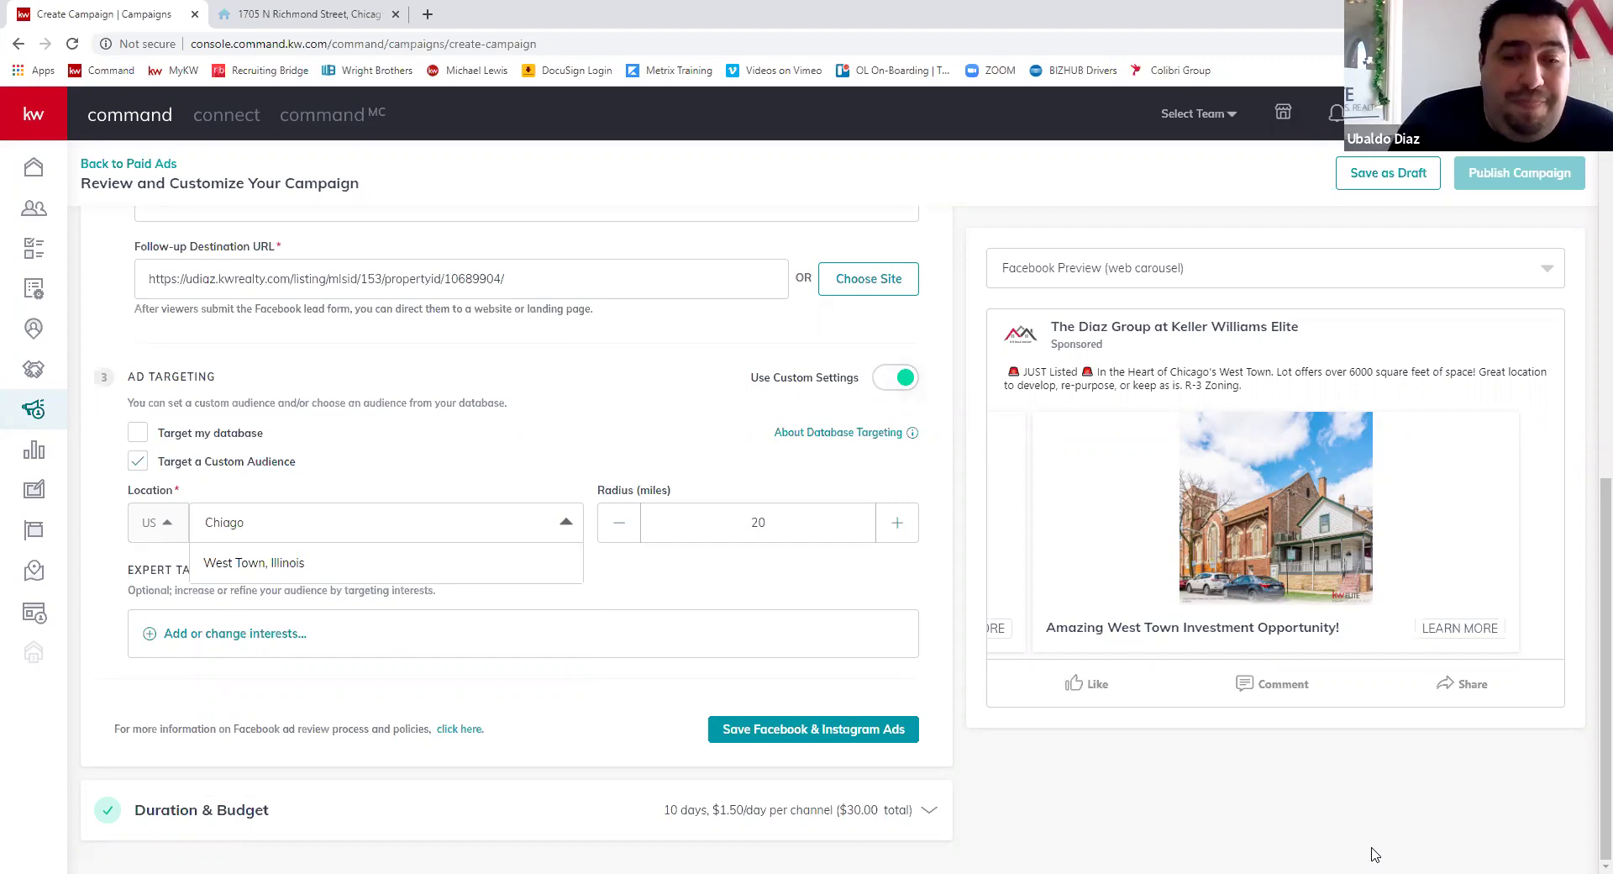
pyautogui.press('BackSpace')
pyautogui.press('BackSpace')
pyautogui.press('BackSpace')
pyautogui.write('cago')
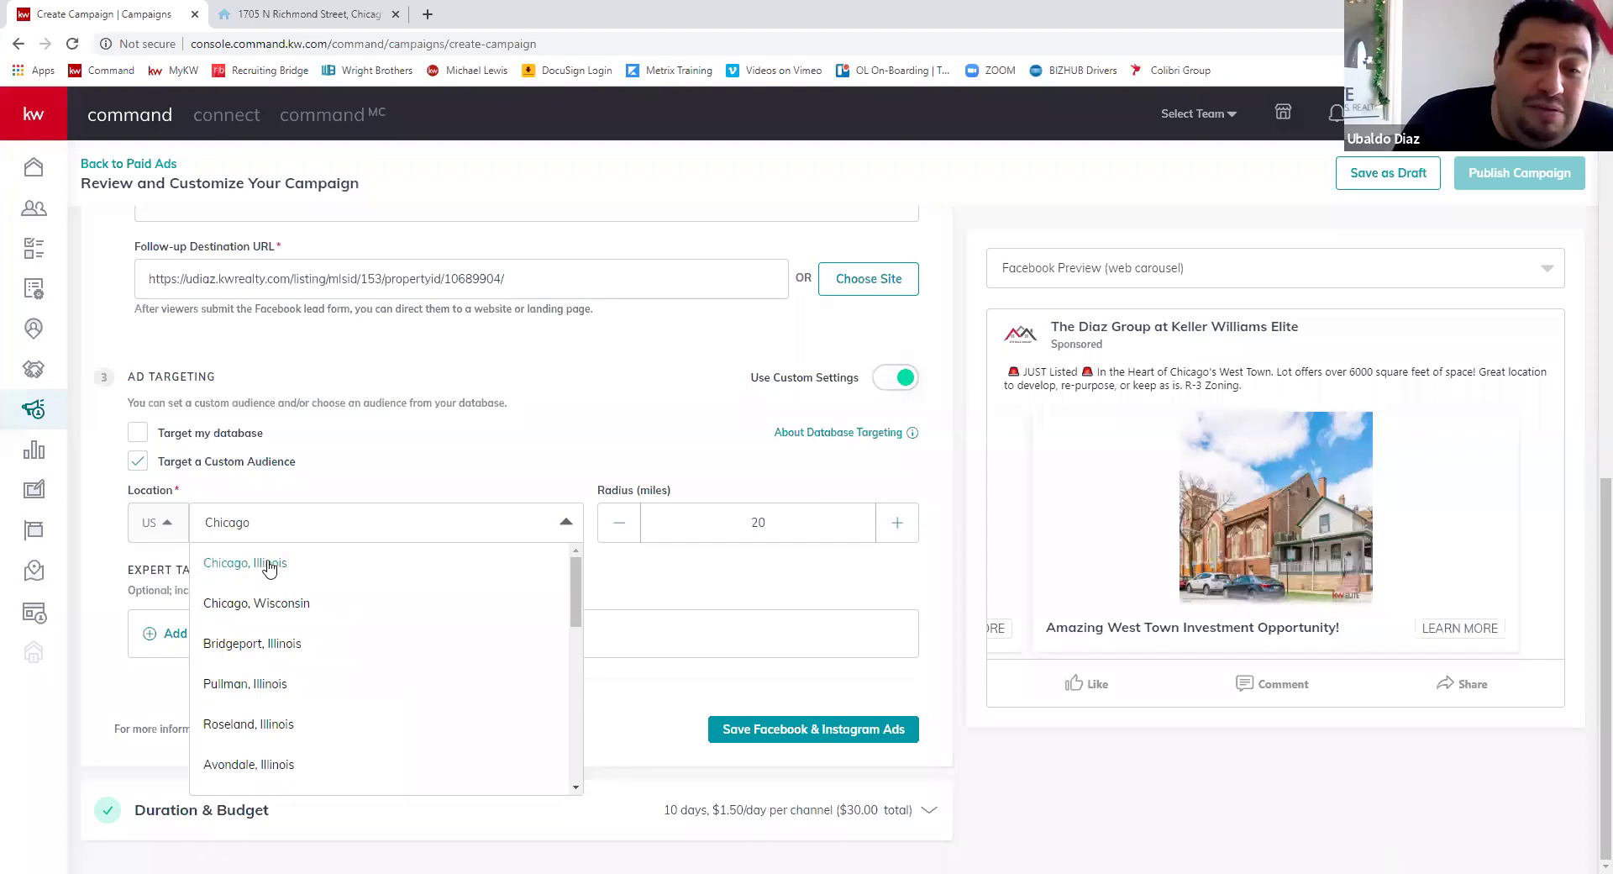
# - Set the location to West Town, Illinois, then search 'west town' in a new tab
pyautogui.hotkey('ctrl', 'a')
pyautogui.press('BackSpace')
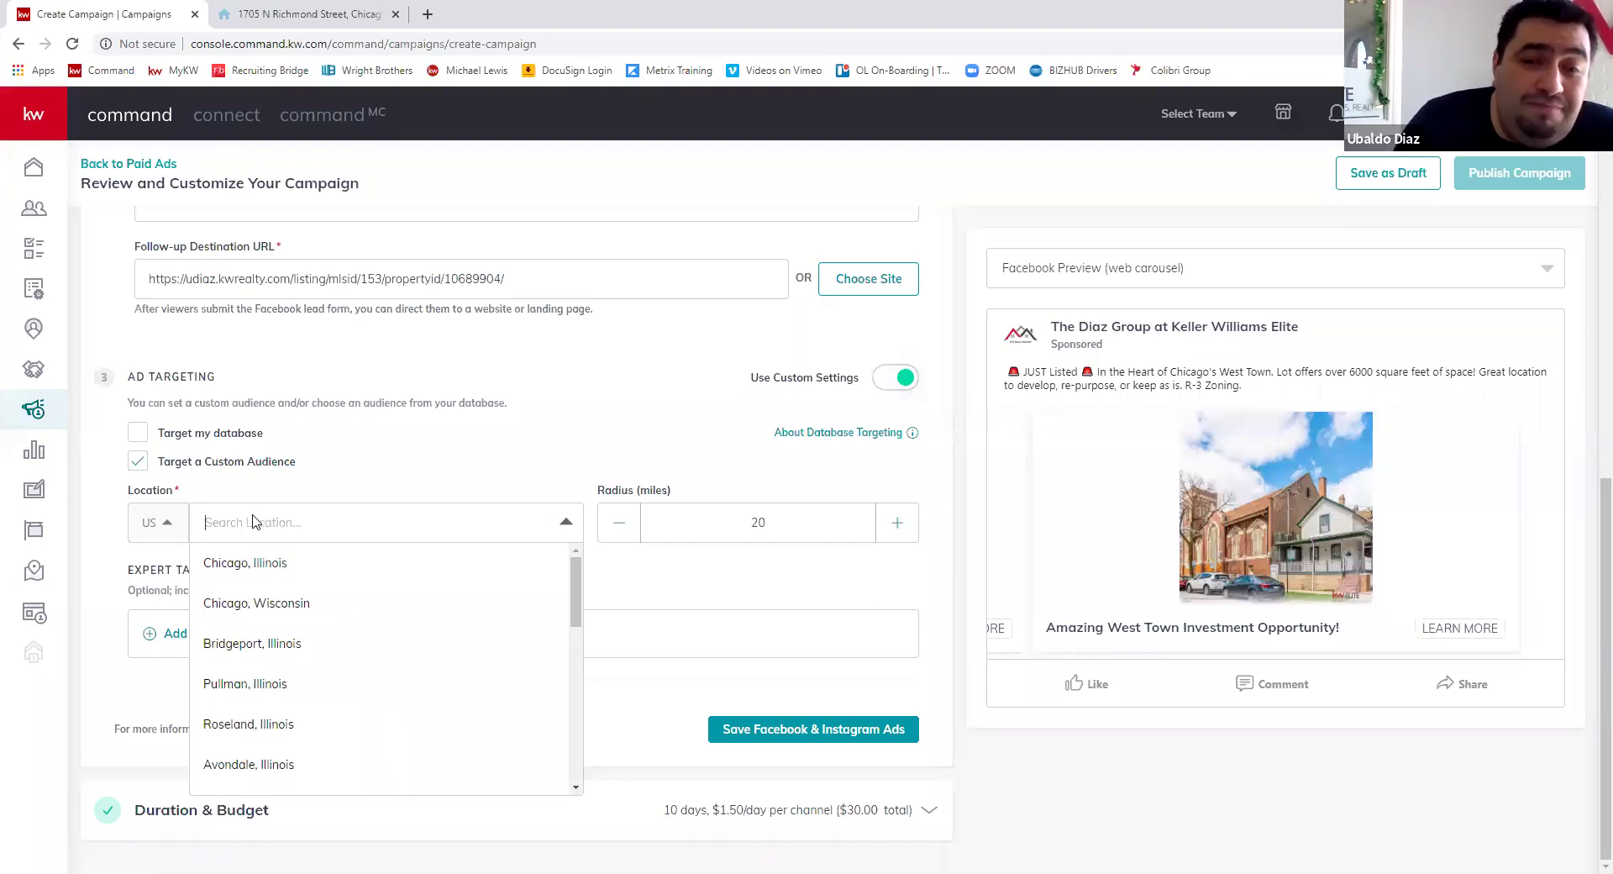
pyautogui.write('west')
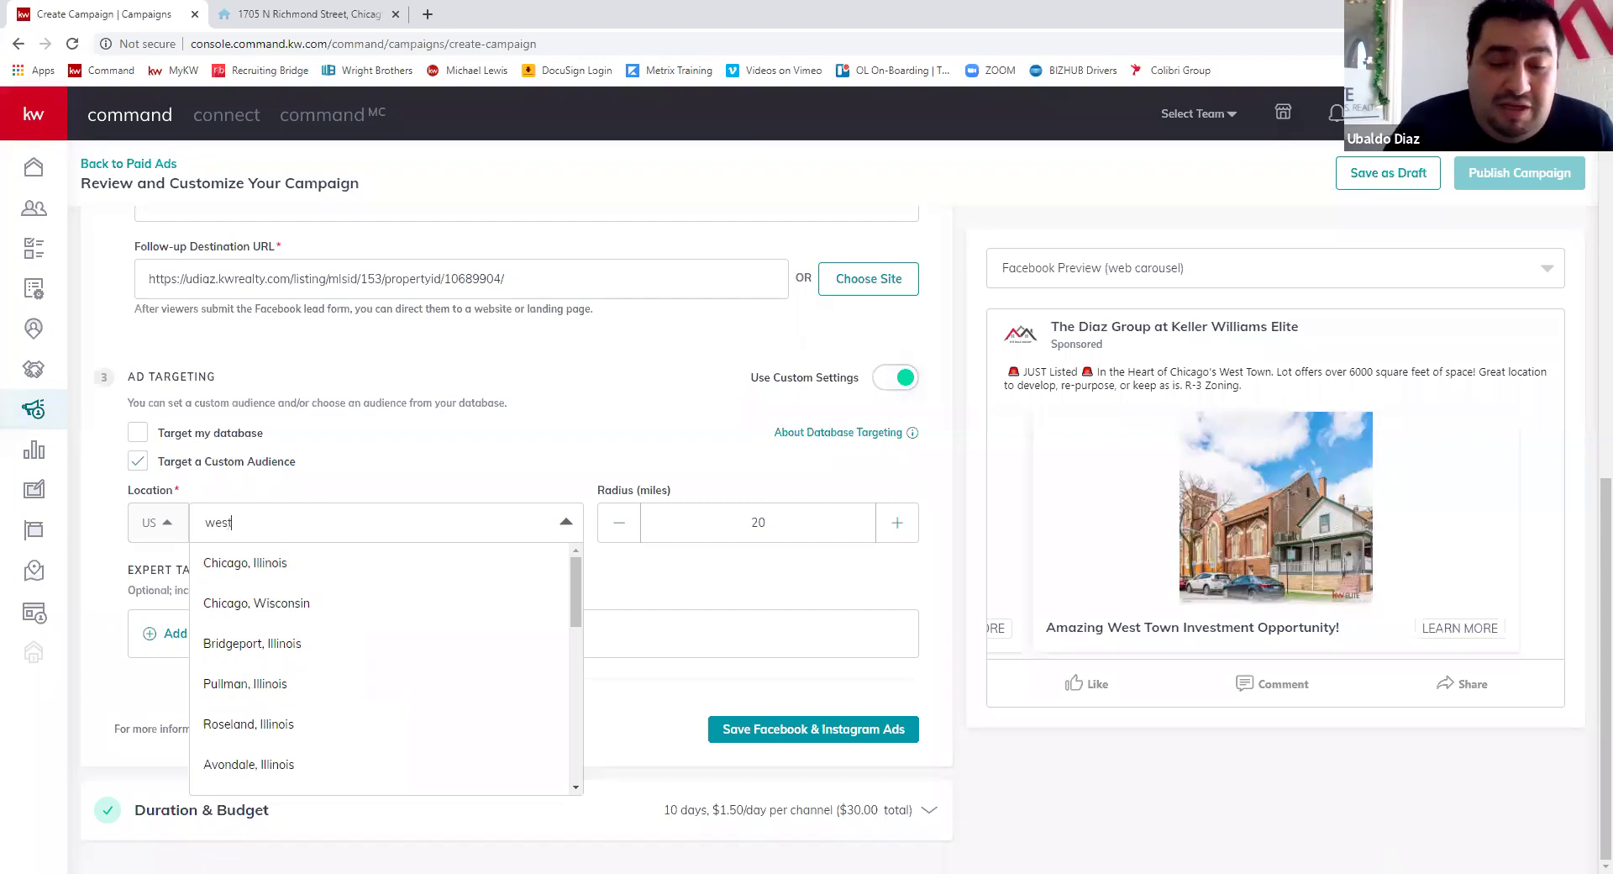
pyautogui.write(' tow')
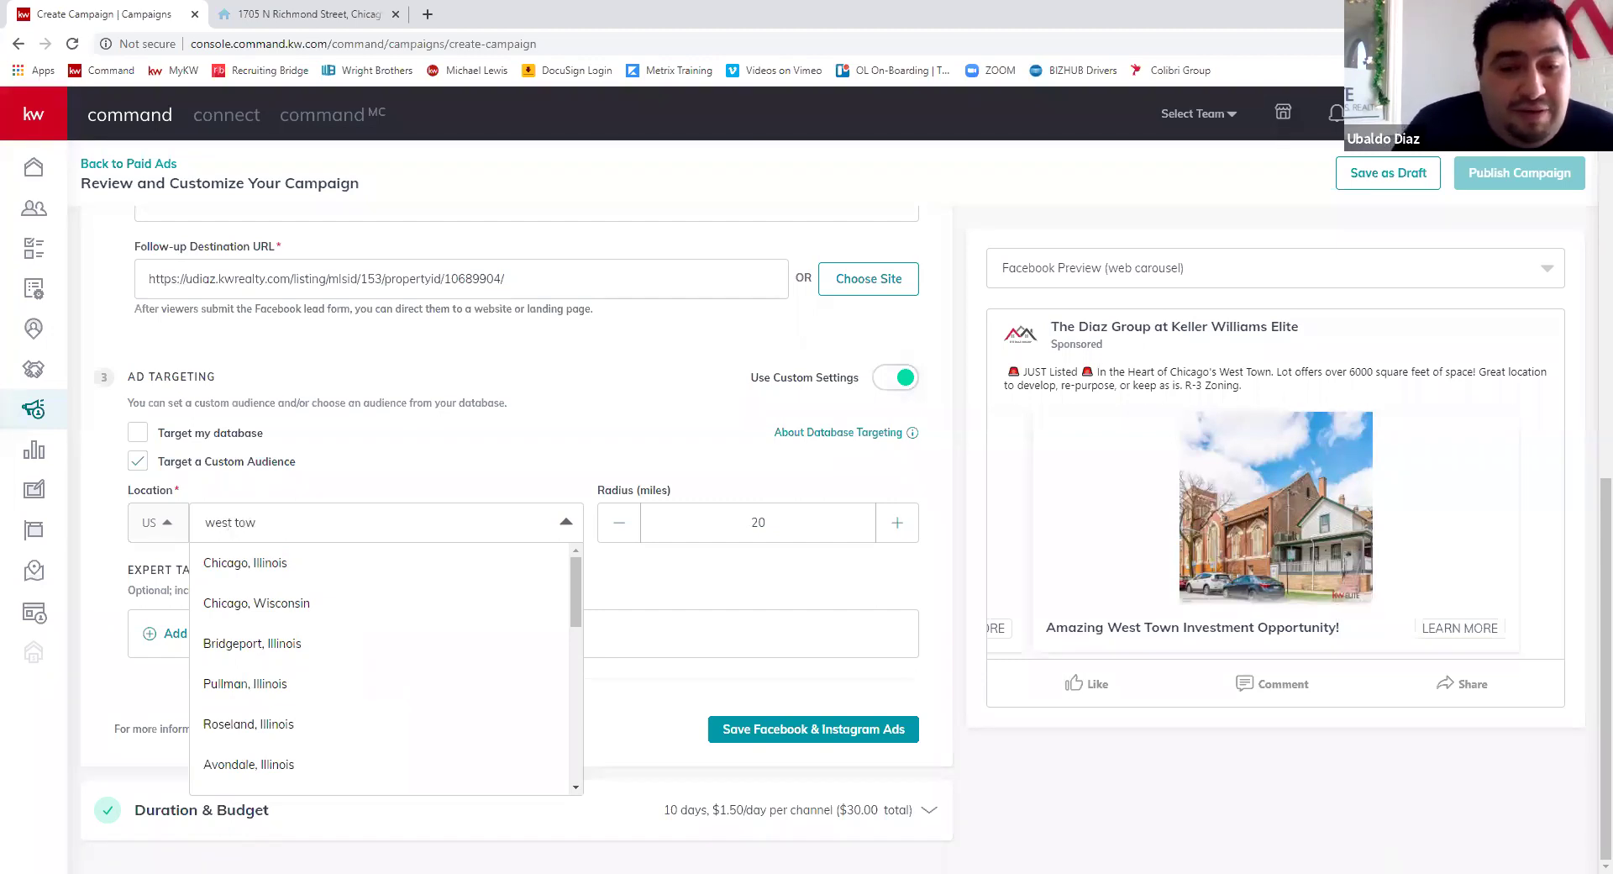
pyautogui.write('n')
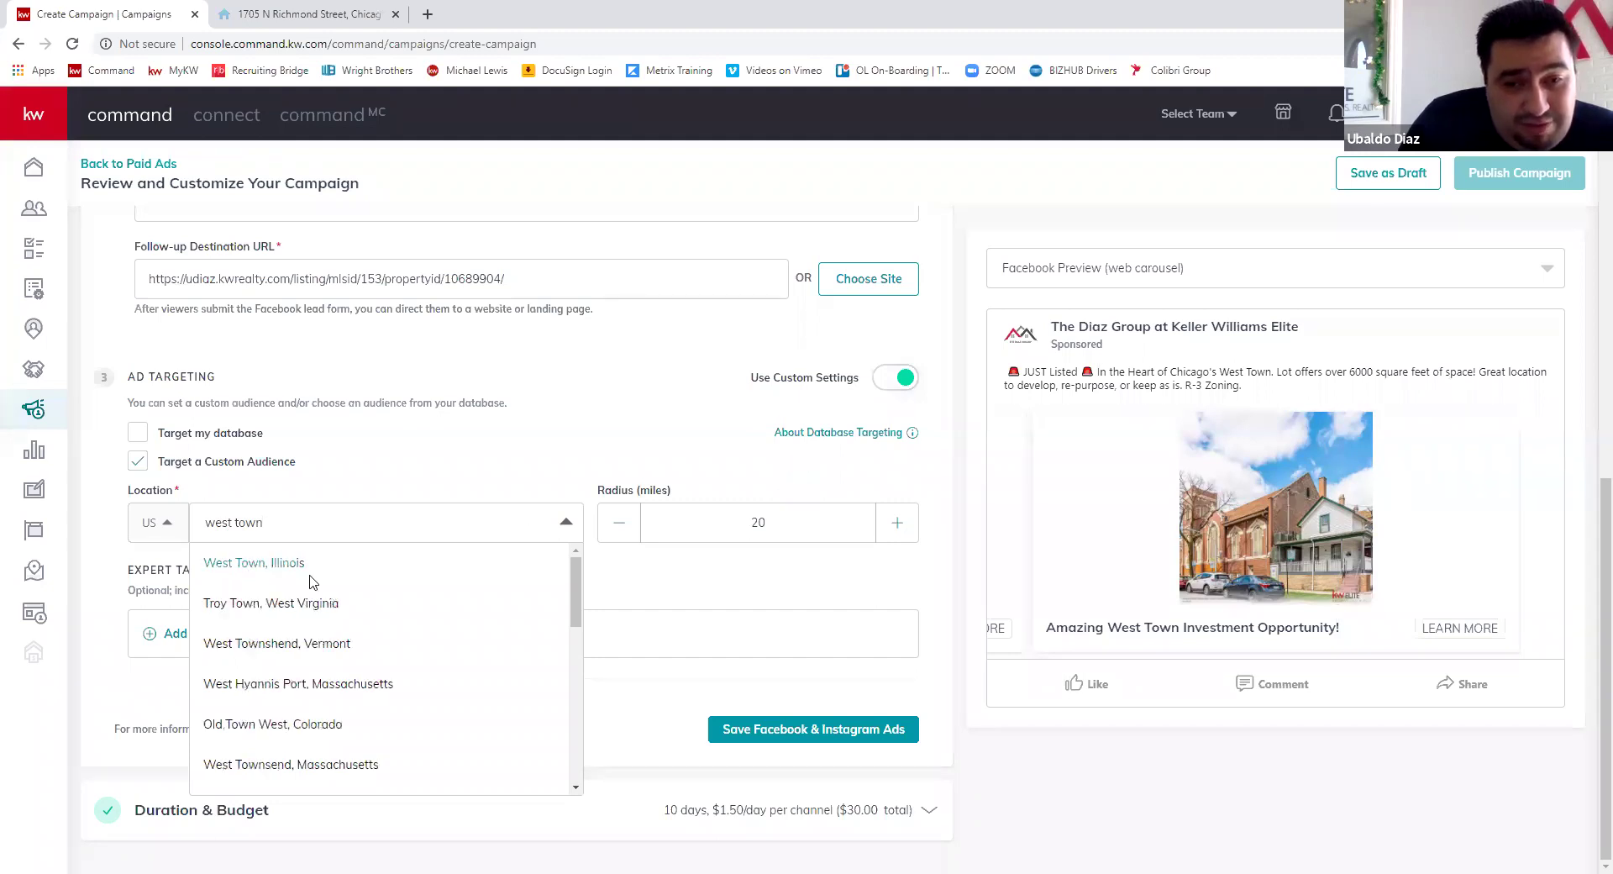
pyautogui.click(310, 579)
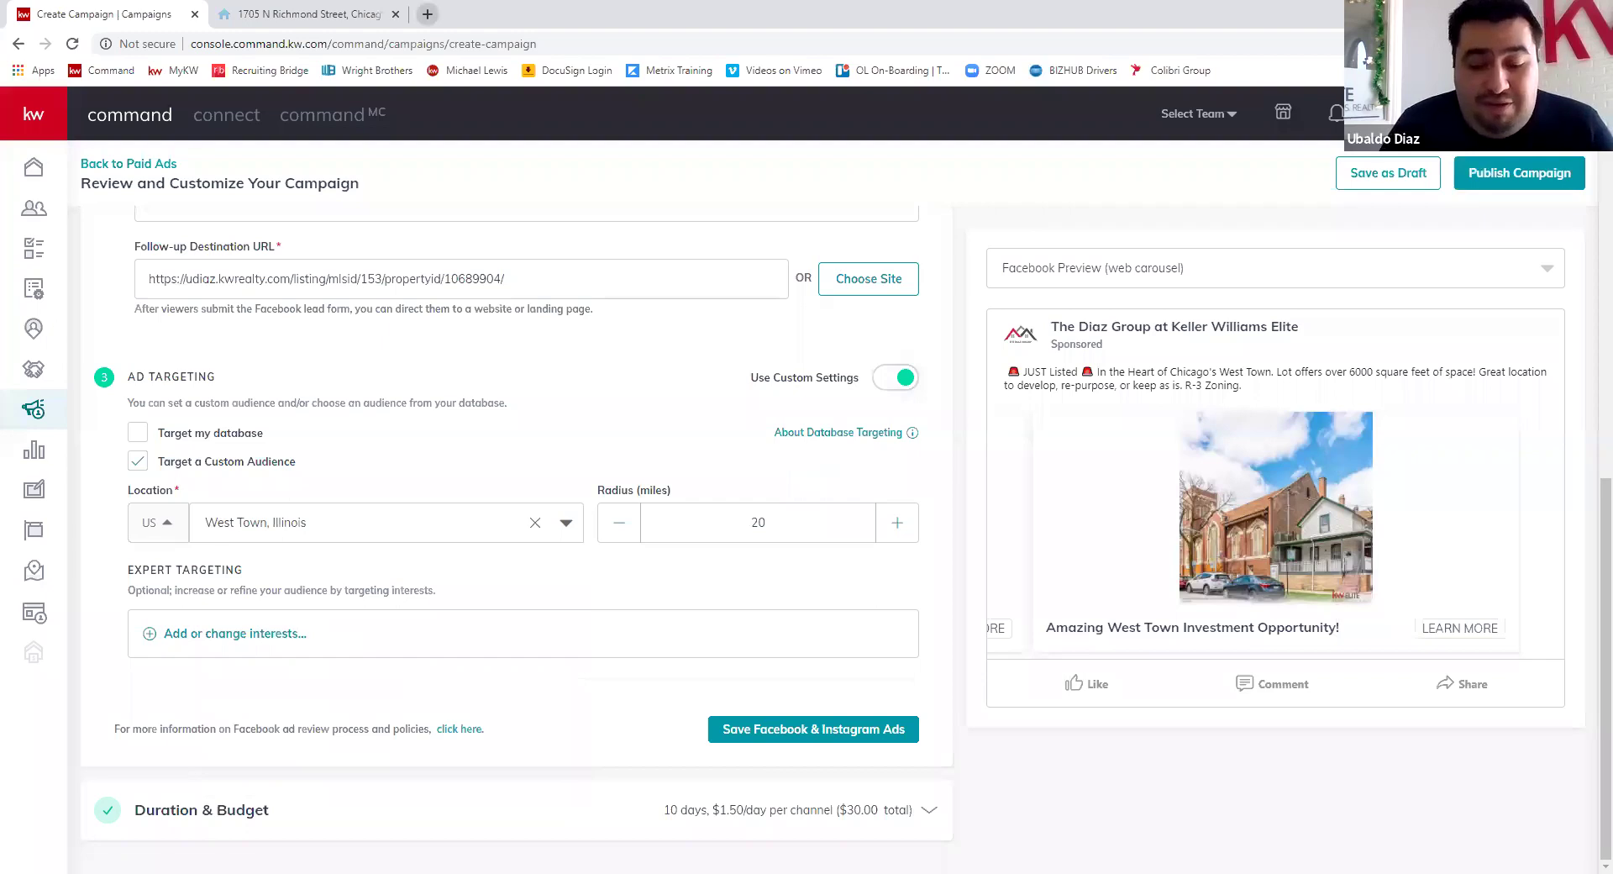
pyautogui.hotkey('ctrl', 't')
pyautogui.write('west town')
# - Search Google for 'west town', then return to the Create Campaign tab
pyautogui.press('Return')
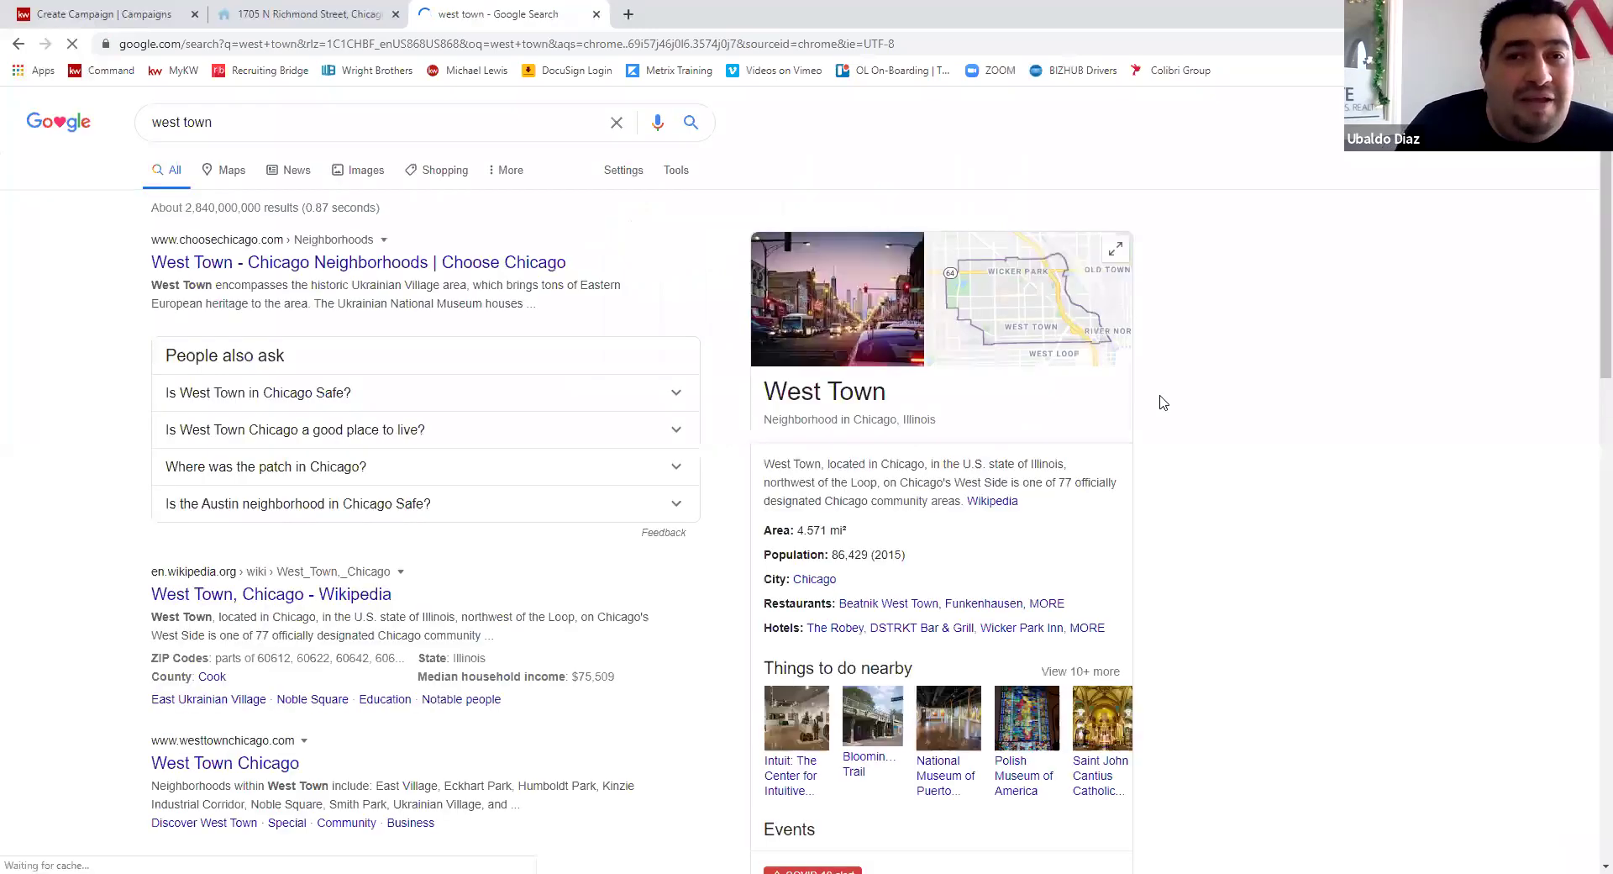
pyautogui.click(307, 12)
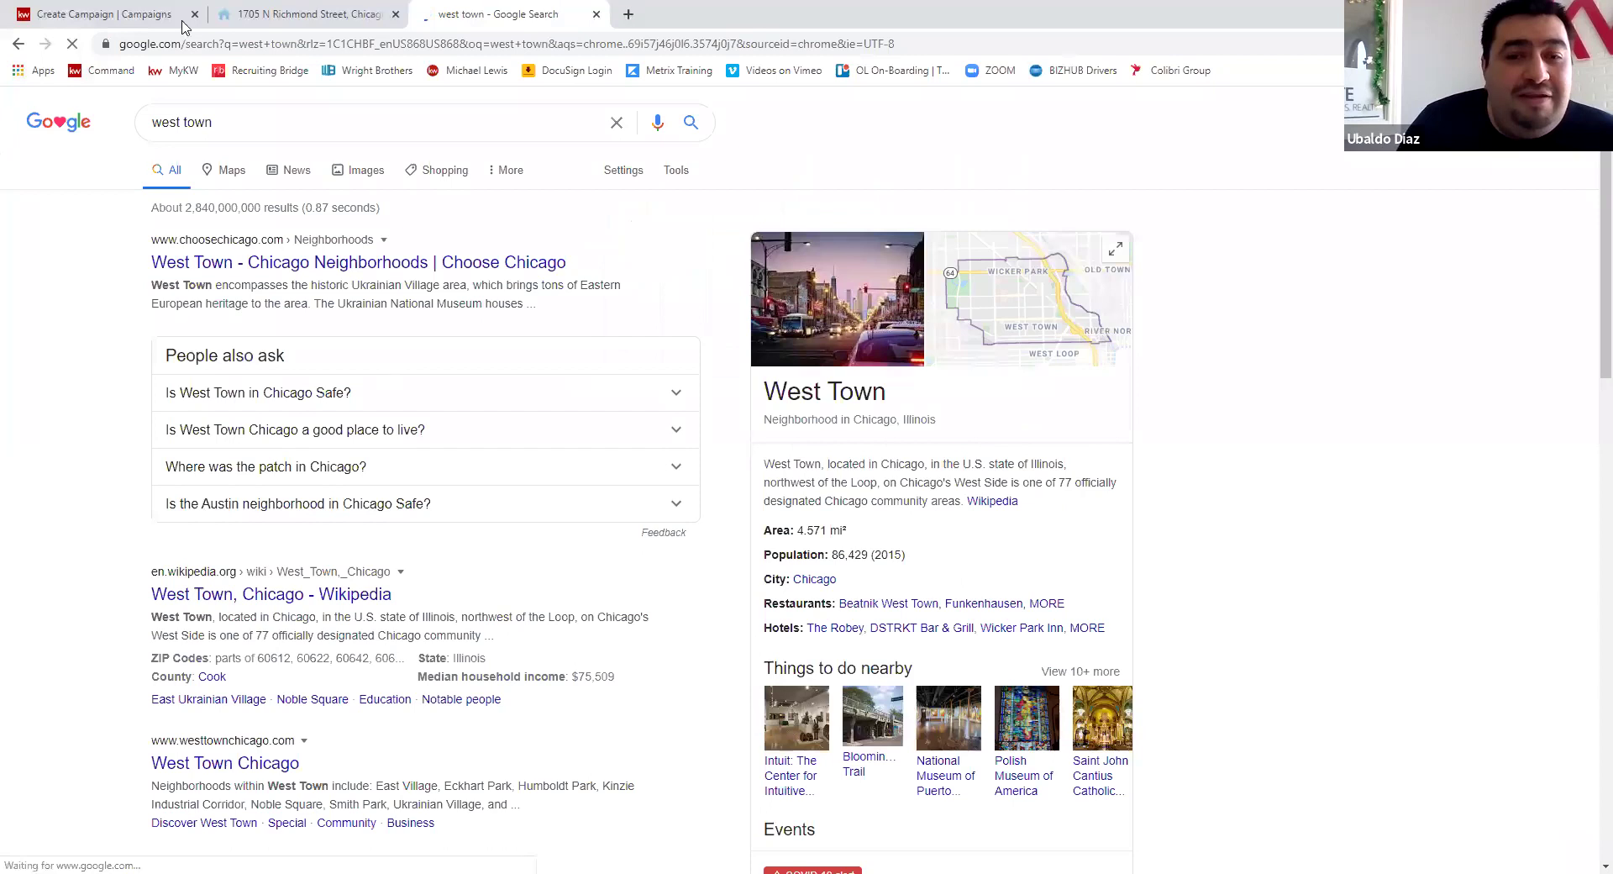
pyautogui.click(182, 25)
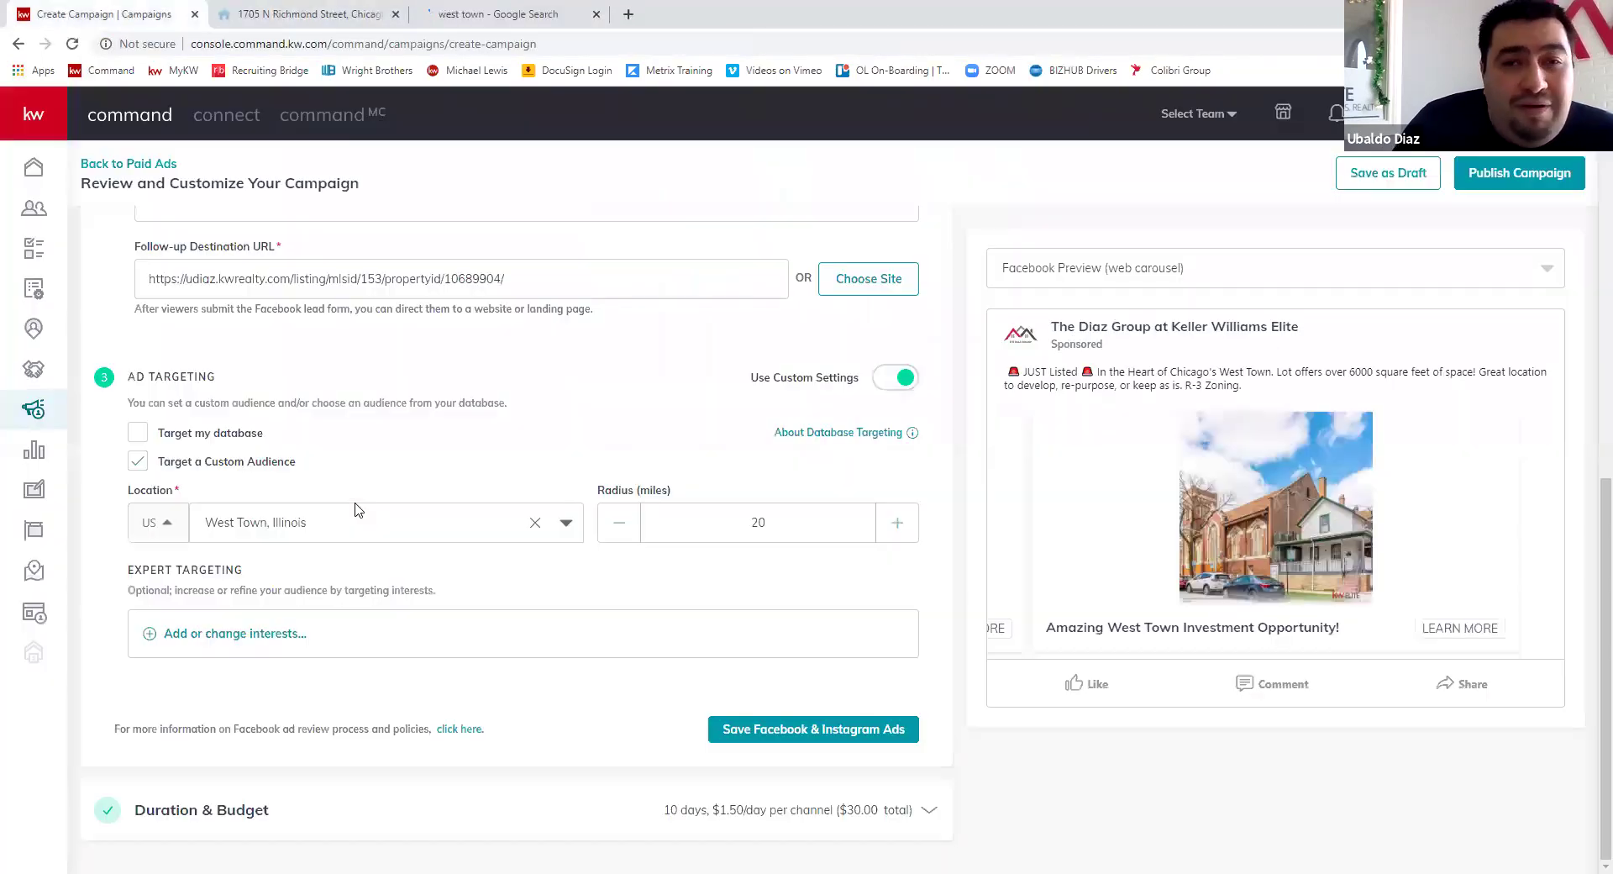
# - Bring the West Town targeting radius down to 15 miles, then bring up expert interest targeting
pyautogui.click(622, 529)
pyautogui.click(622, 529)
pyautogui.click(622, 530)
pyautogui.click(897, 525)
pyautogui.click(619, 528)
pyautogui.click(619, 527)
pyautogui.click(619, 528)
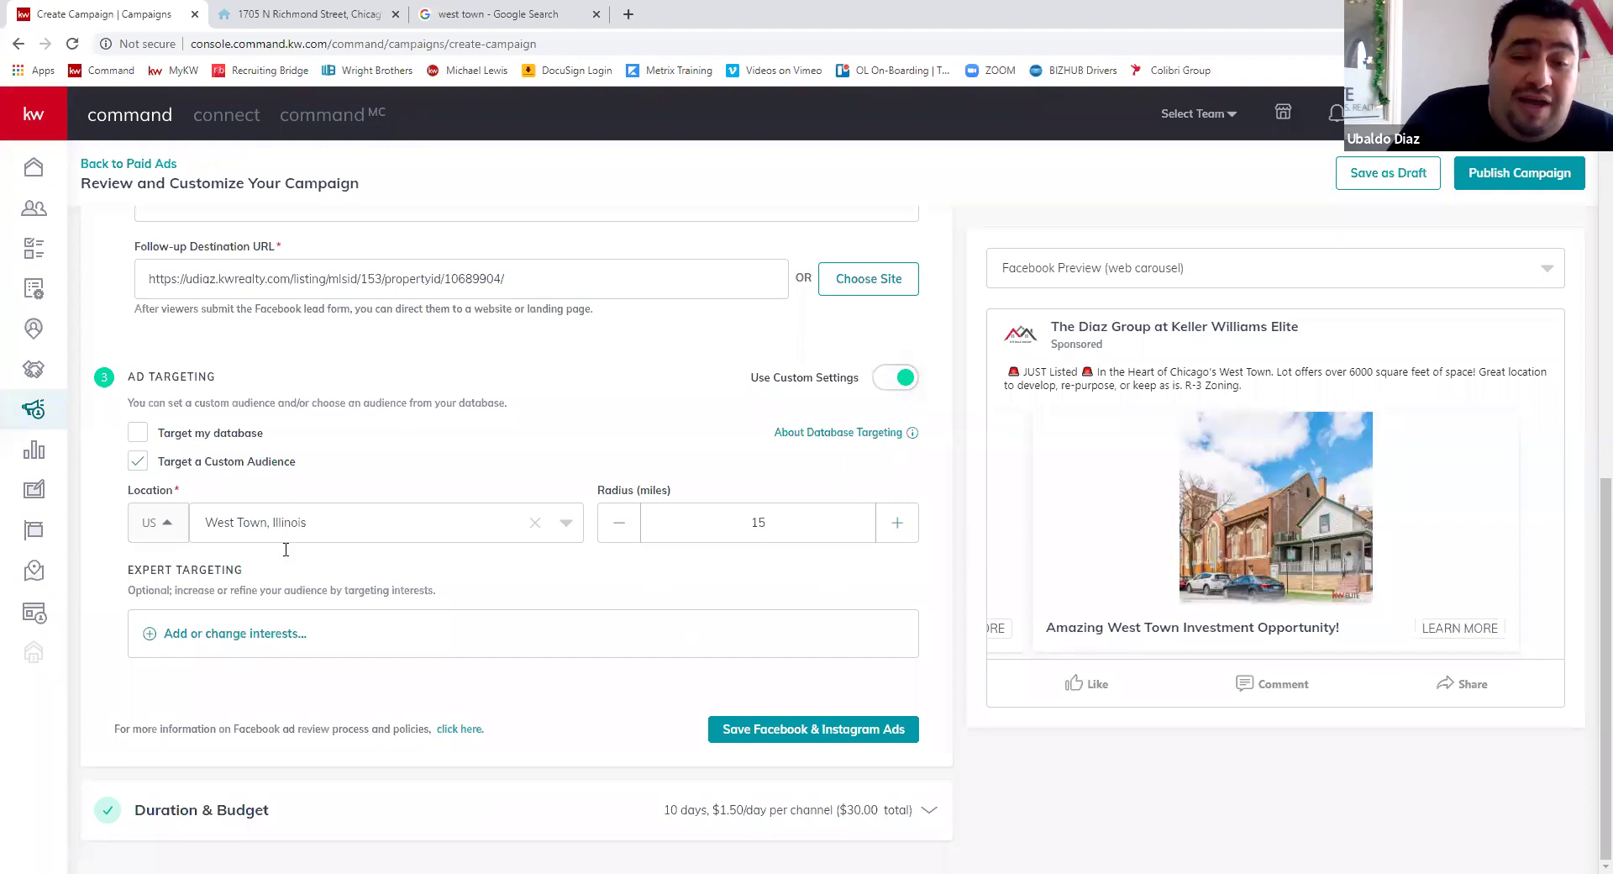
pyautogui.click(218, 634)
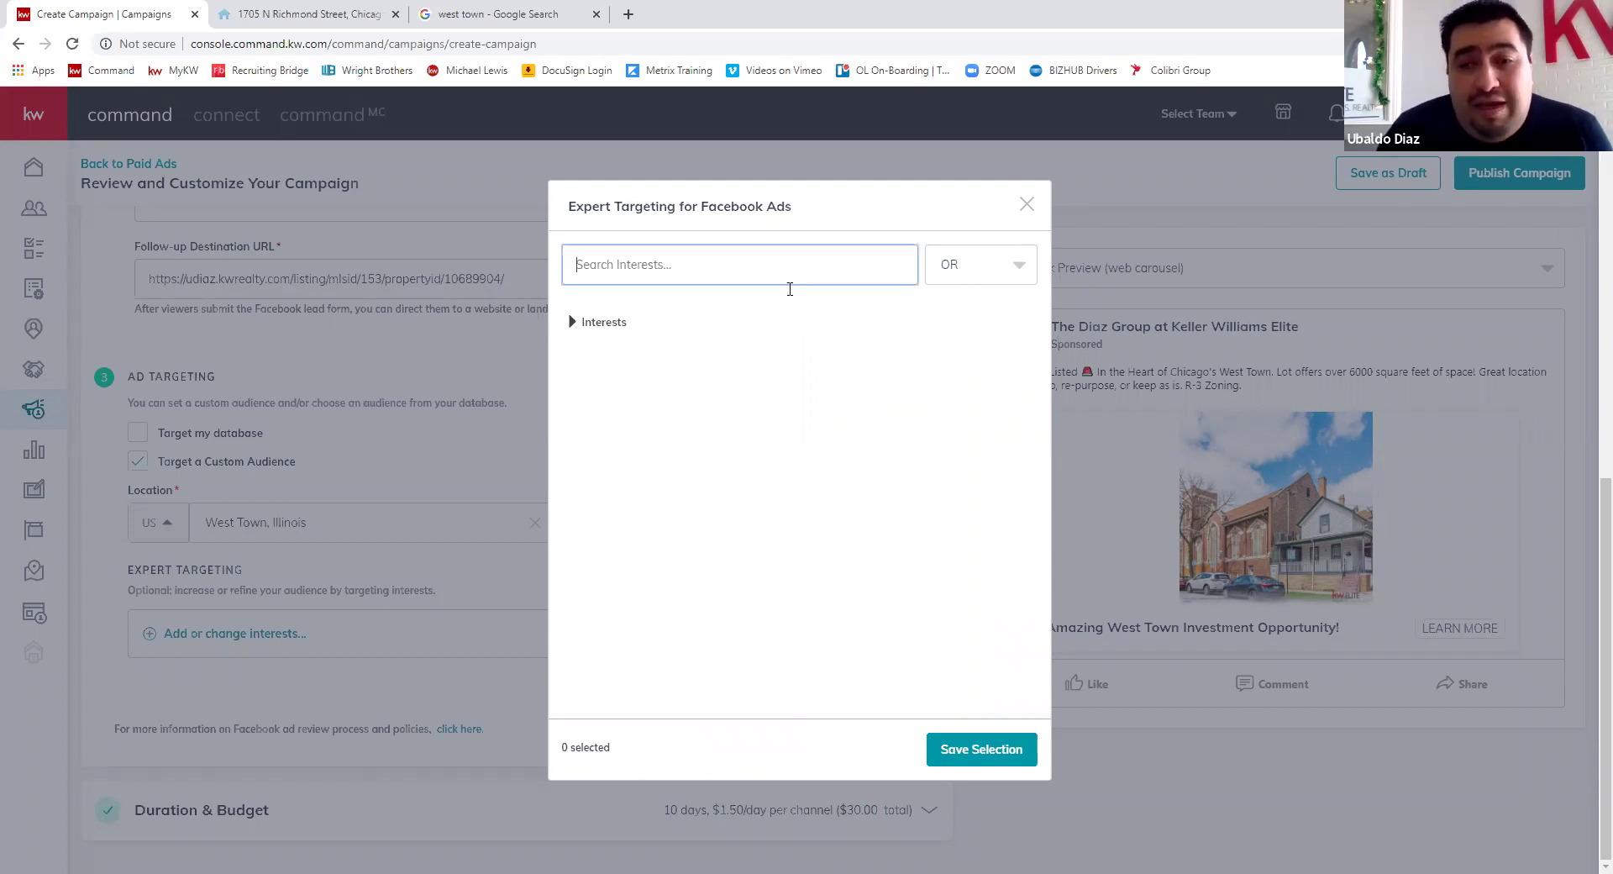
# - Add realtor.com, Realtor.com Pro, Trulia and Premier Agent - Zillow & Trulia as interests
pyautogui.write('realtor.com')
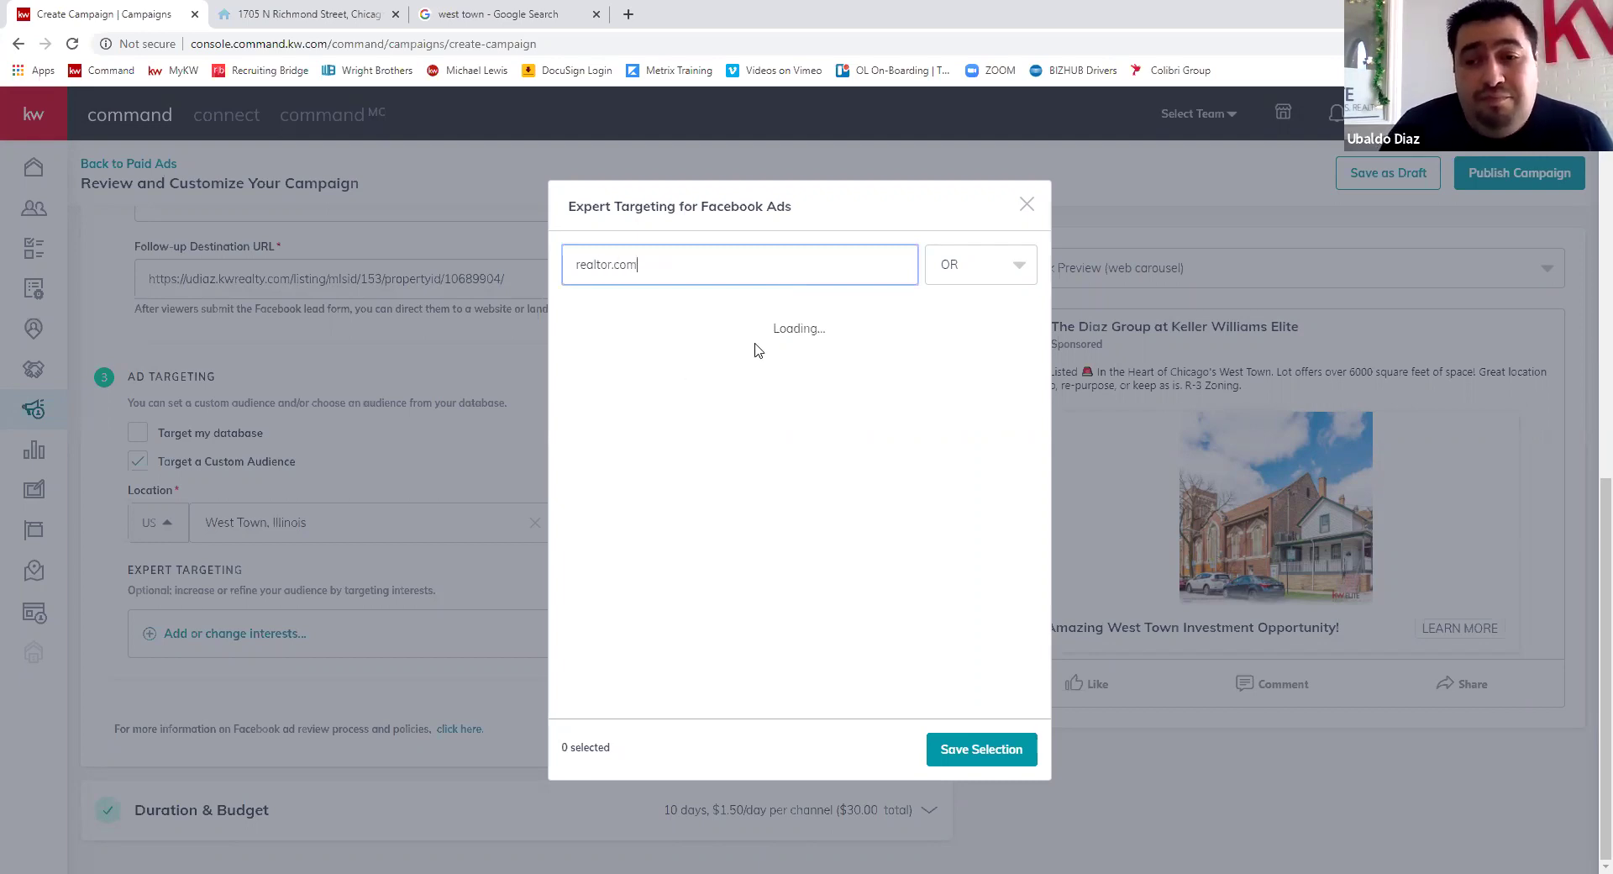
pyautogui.click(577, 333)
pyautogui.click(572, 370)
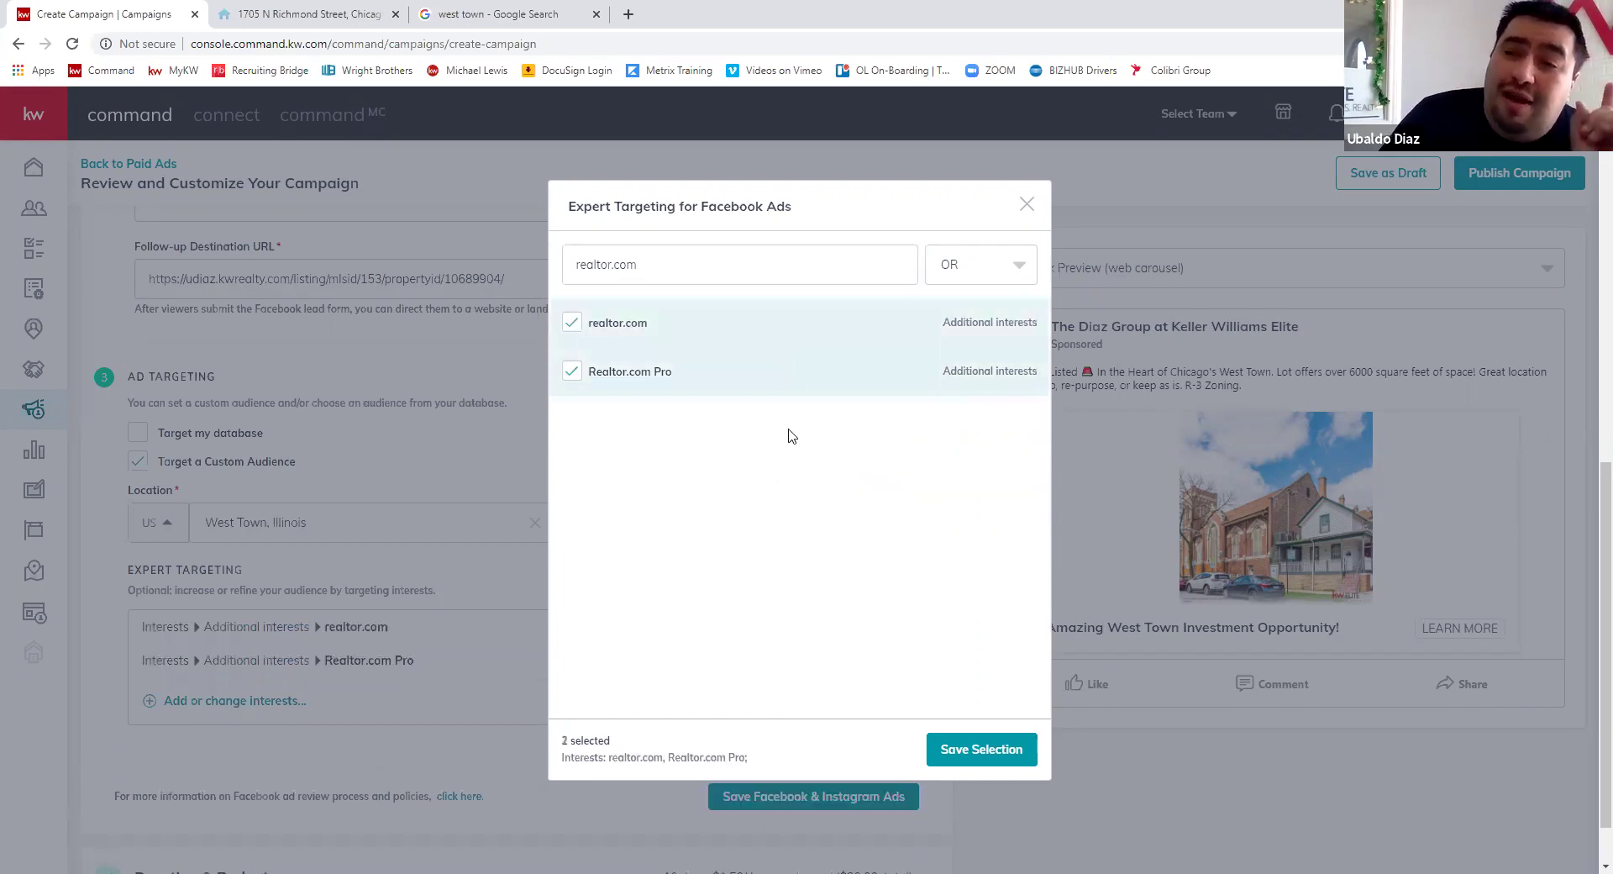
pyautogui.moveTo(768, 386)
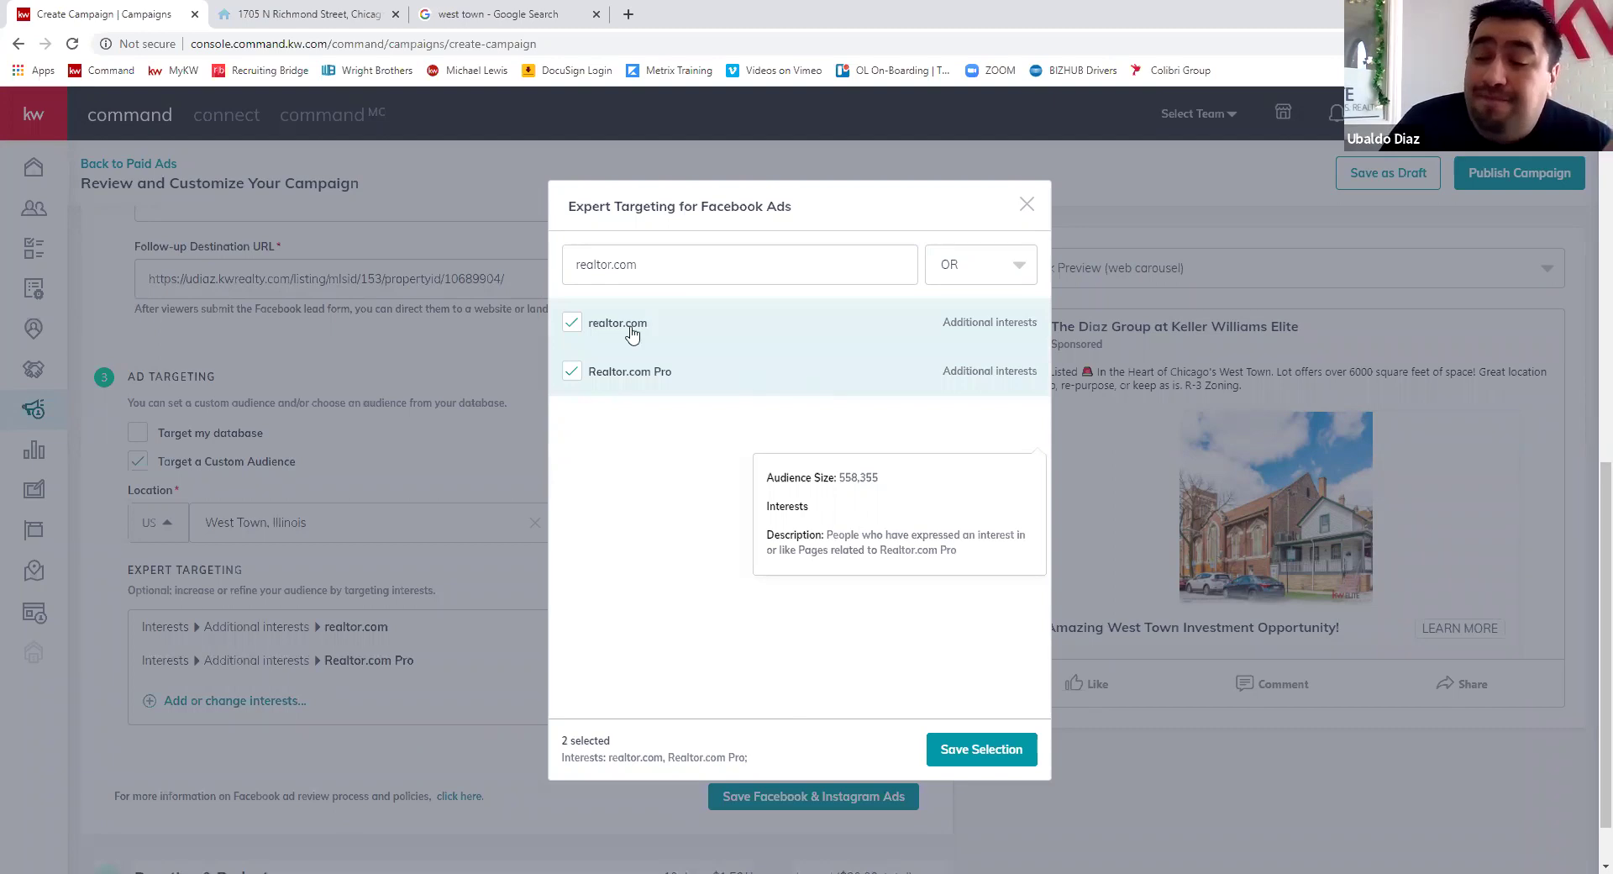
pyautogui.click(640, 267)
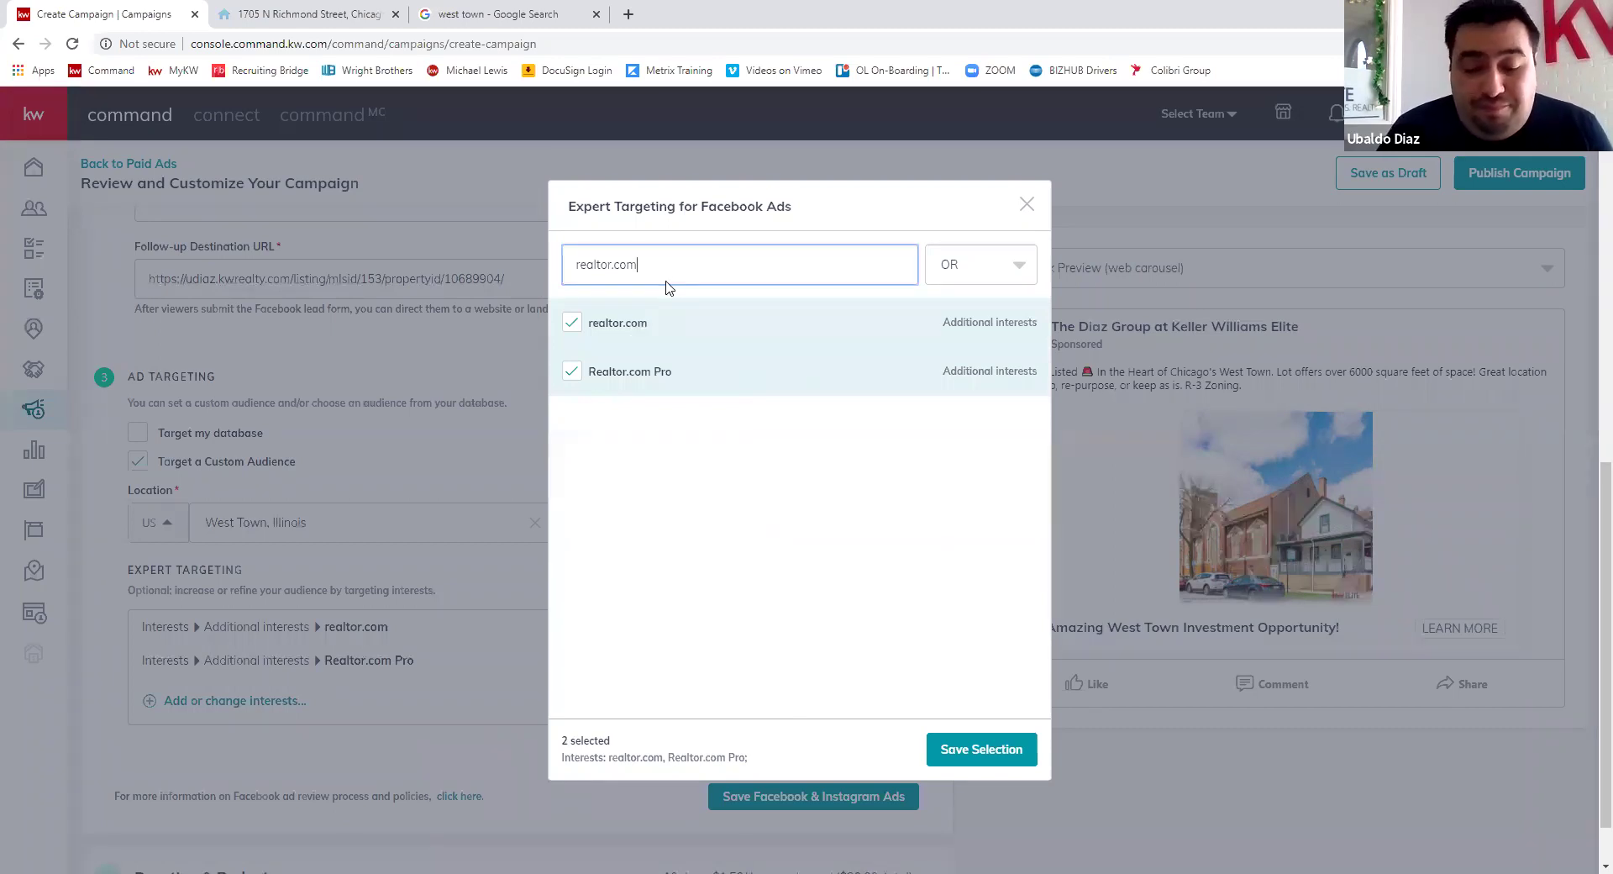
pyautogui.hotkey('ctrl', 'a')
pyautogui.write('t')
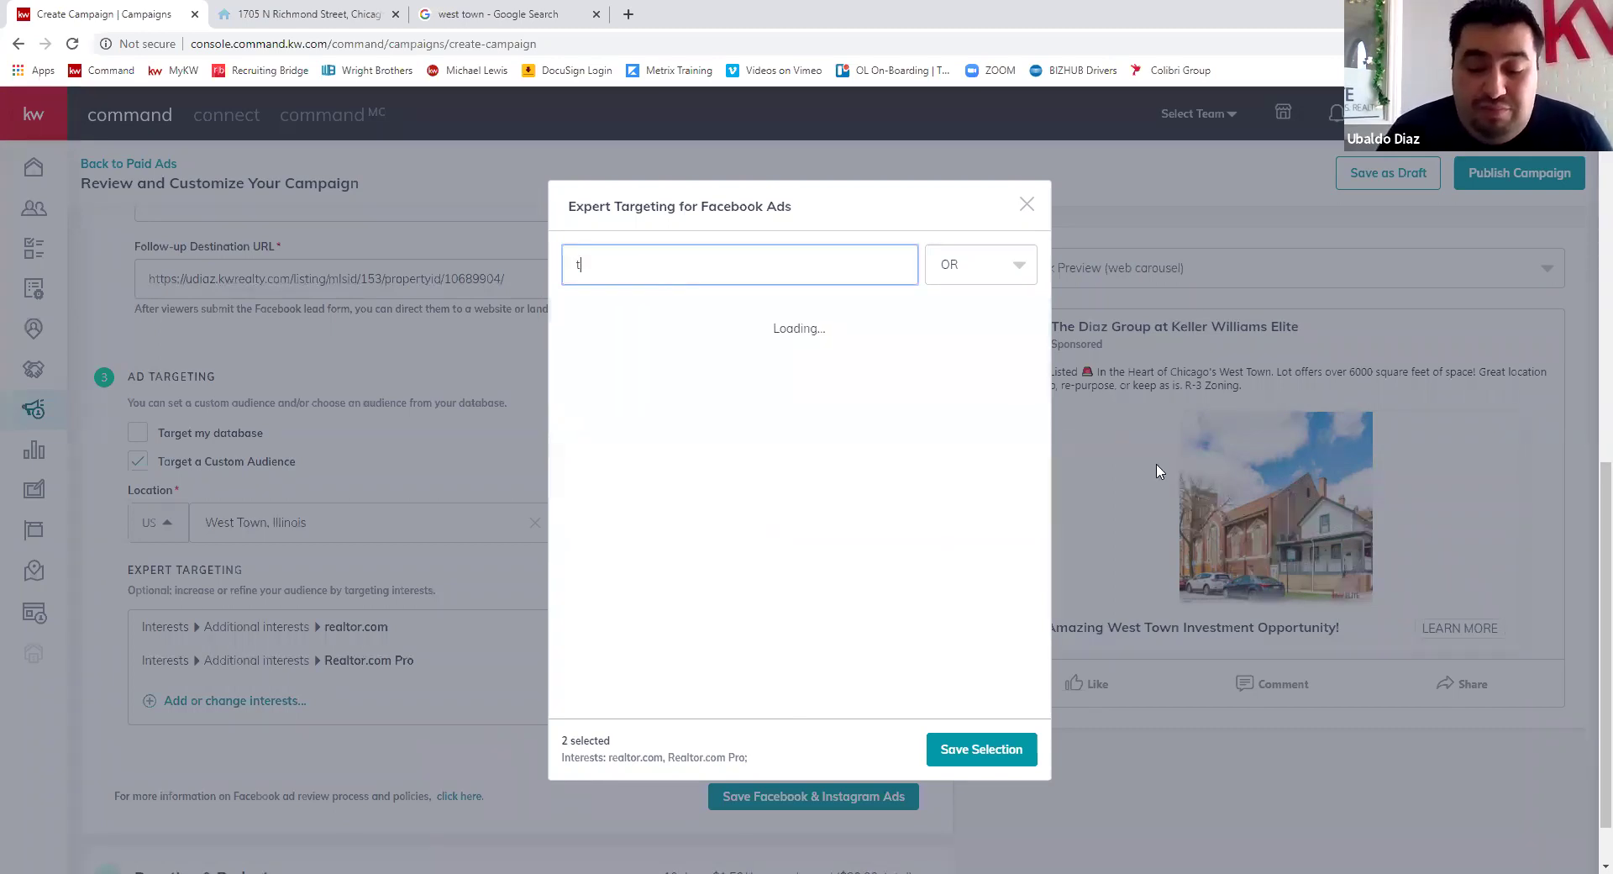
pyautogui.write('rulia')
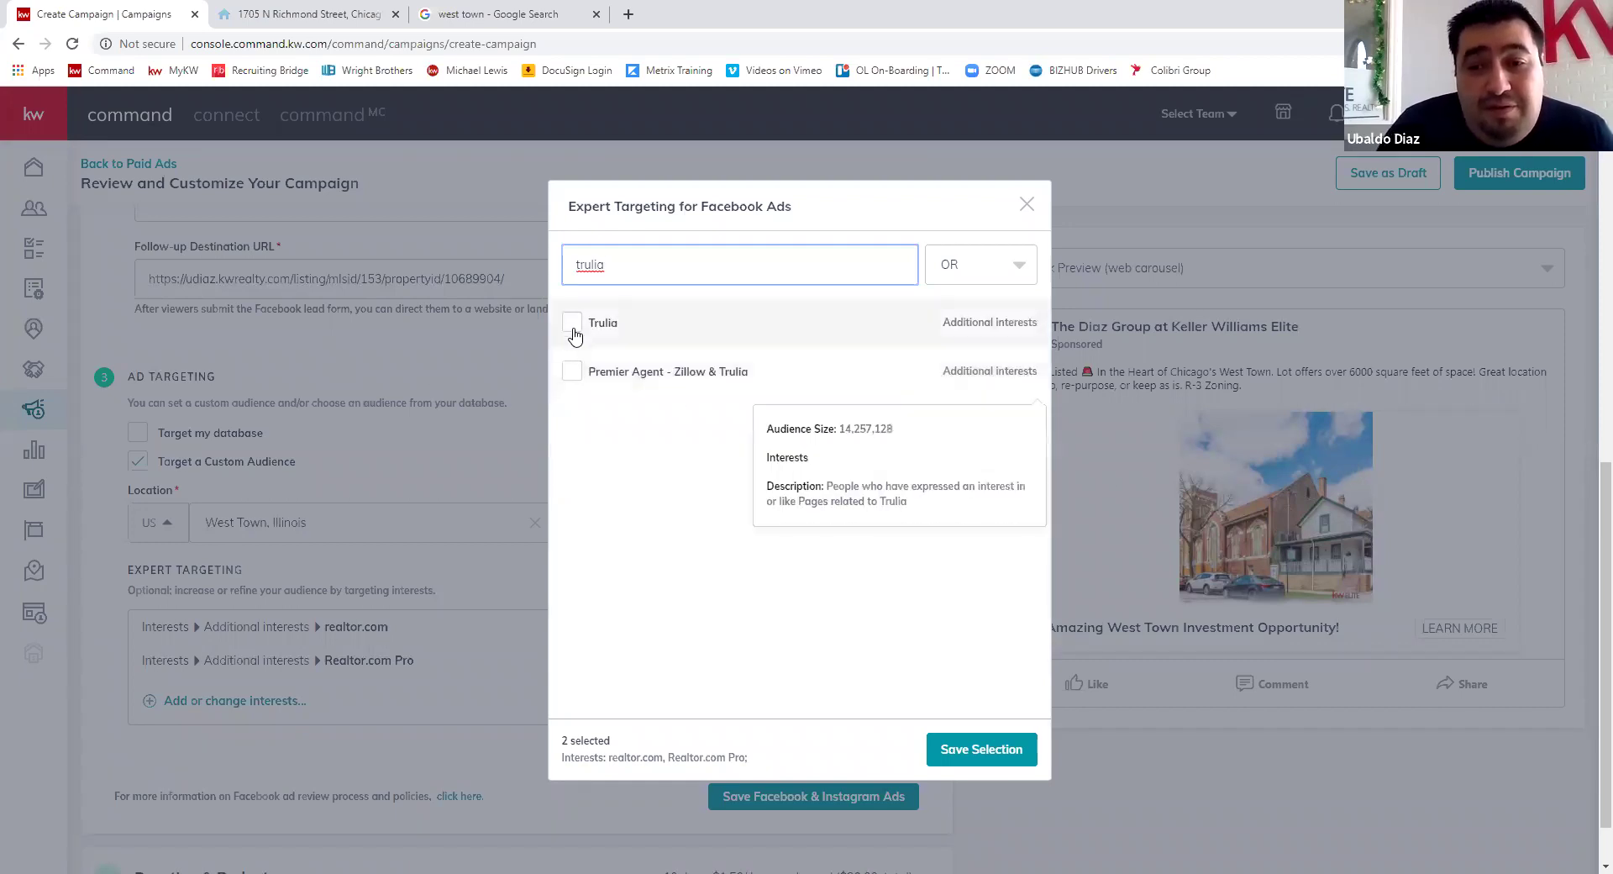
pyautogui.click(572, 325)
pyautogui.click(572, 370)
# - Add Real estate investing, development, investment trust and Creative real estate investing interests
pyautogui.hotkey('ctrl', 'a')
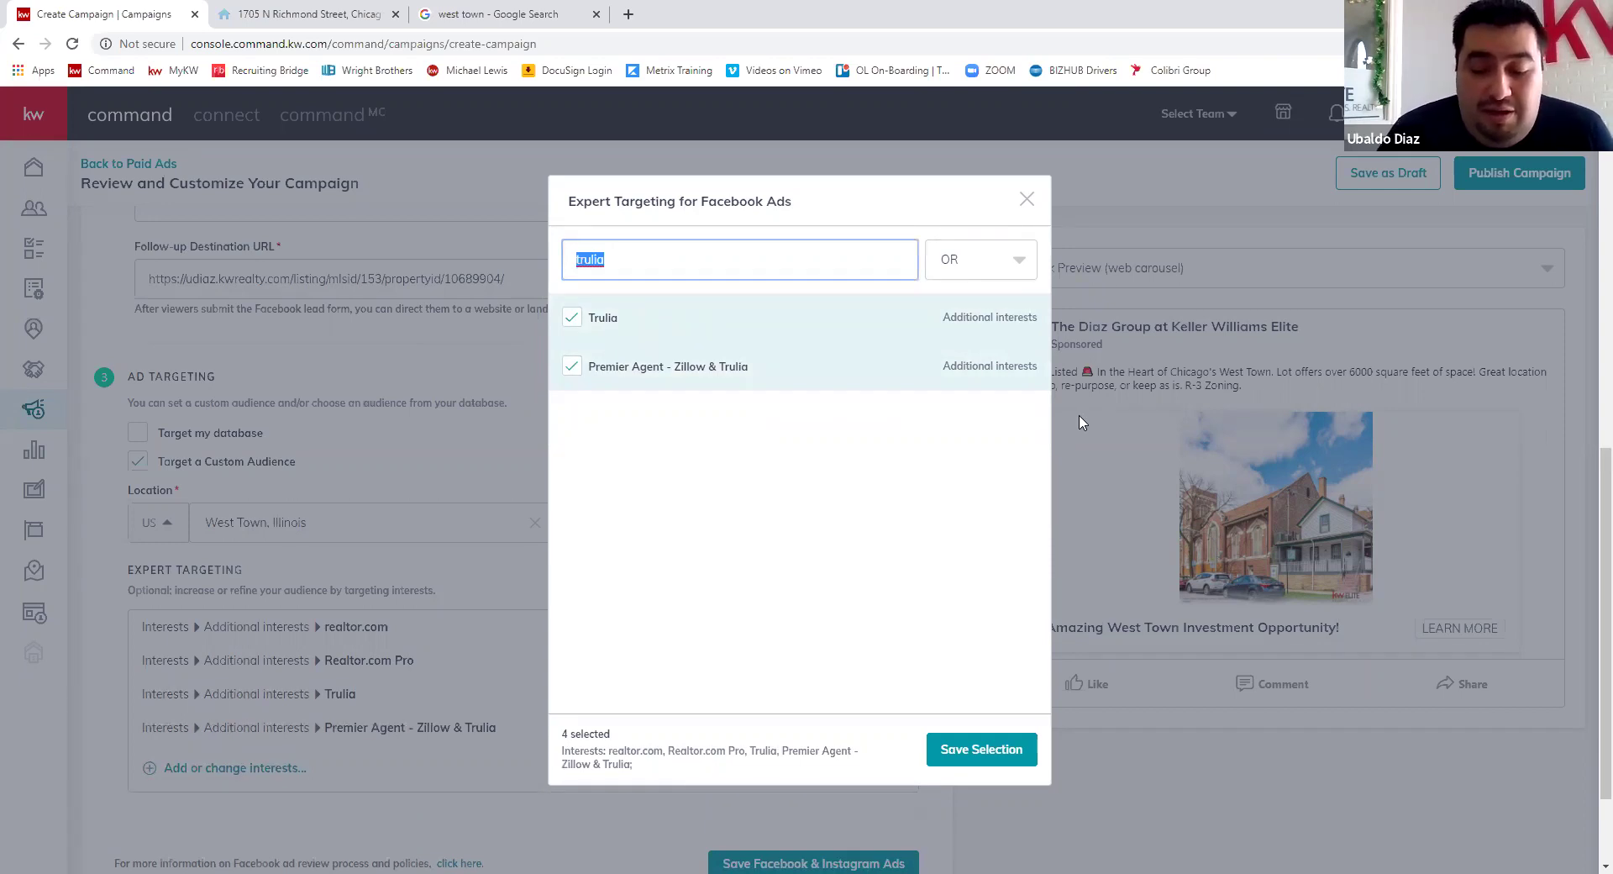
pyautogui.write('real esta')
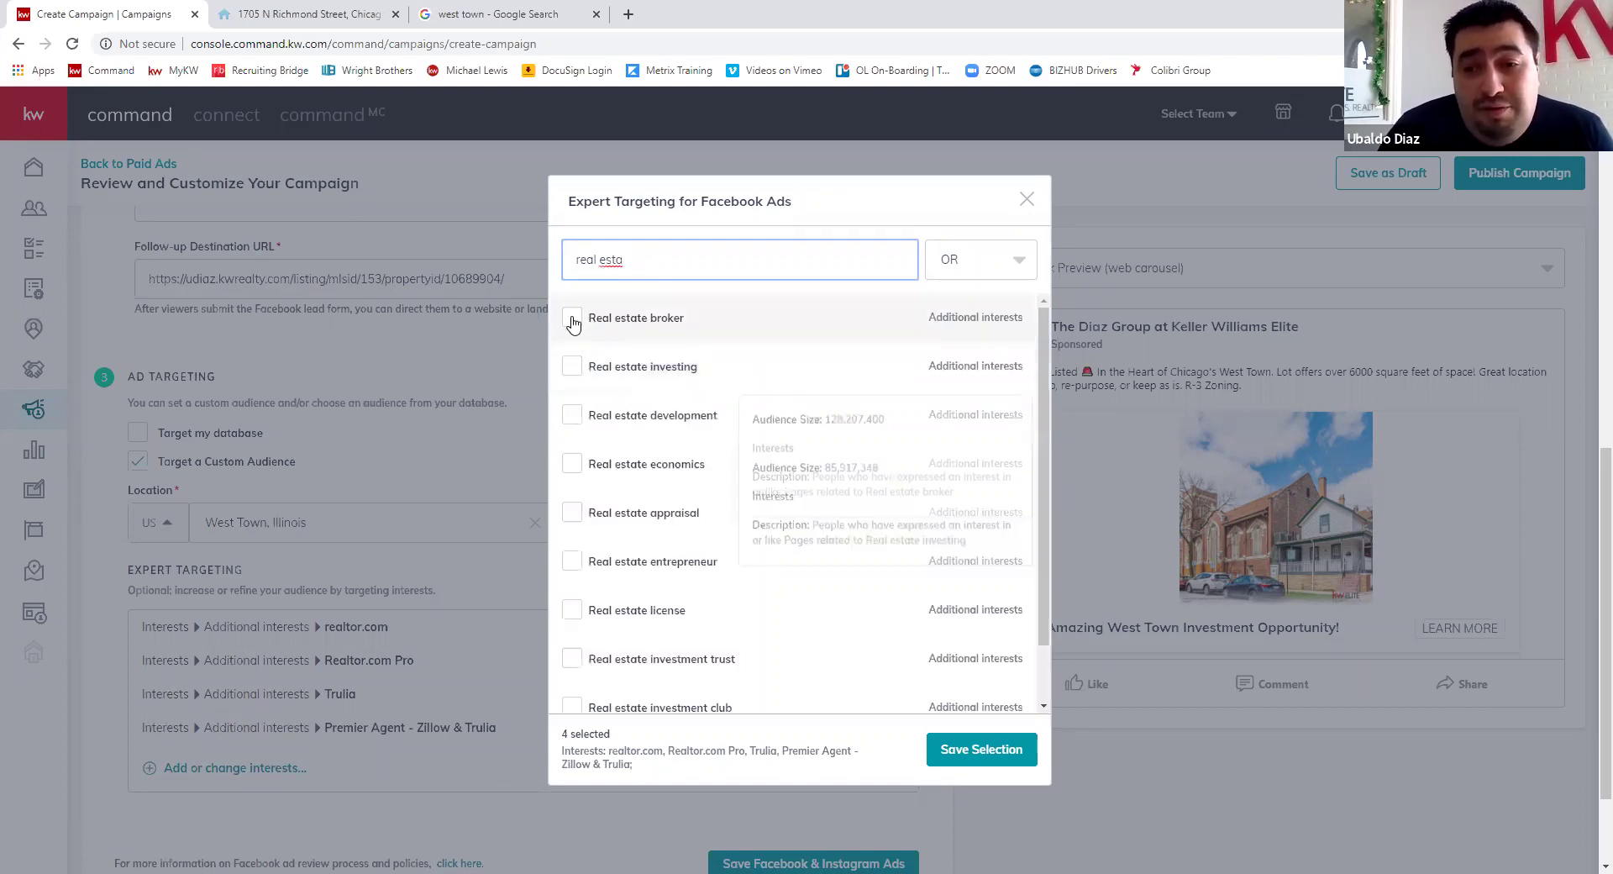
pyautogui.click(571, 367)
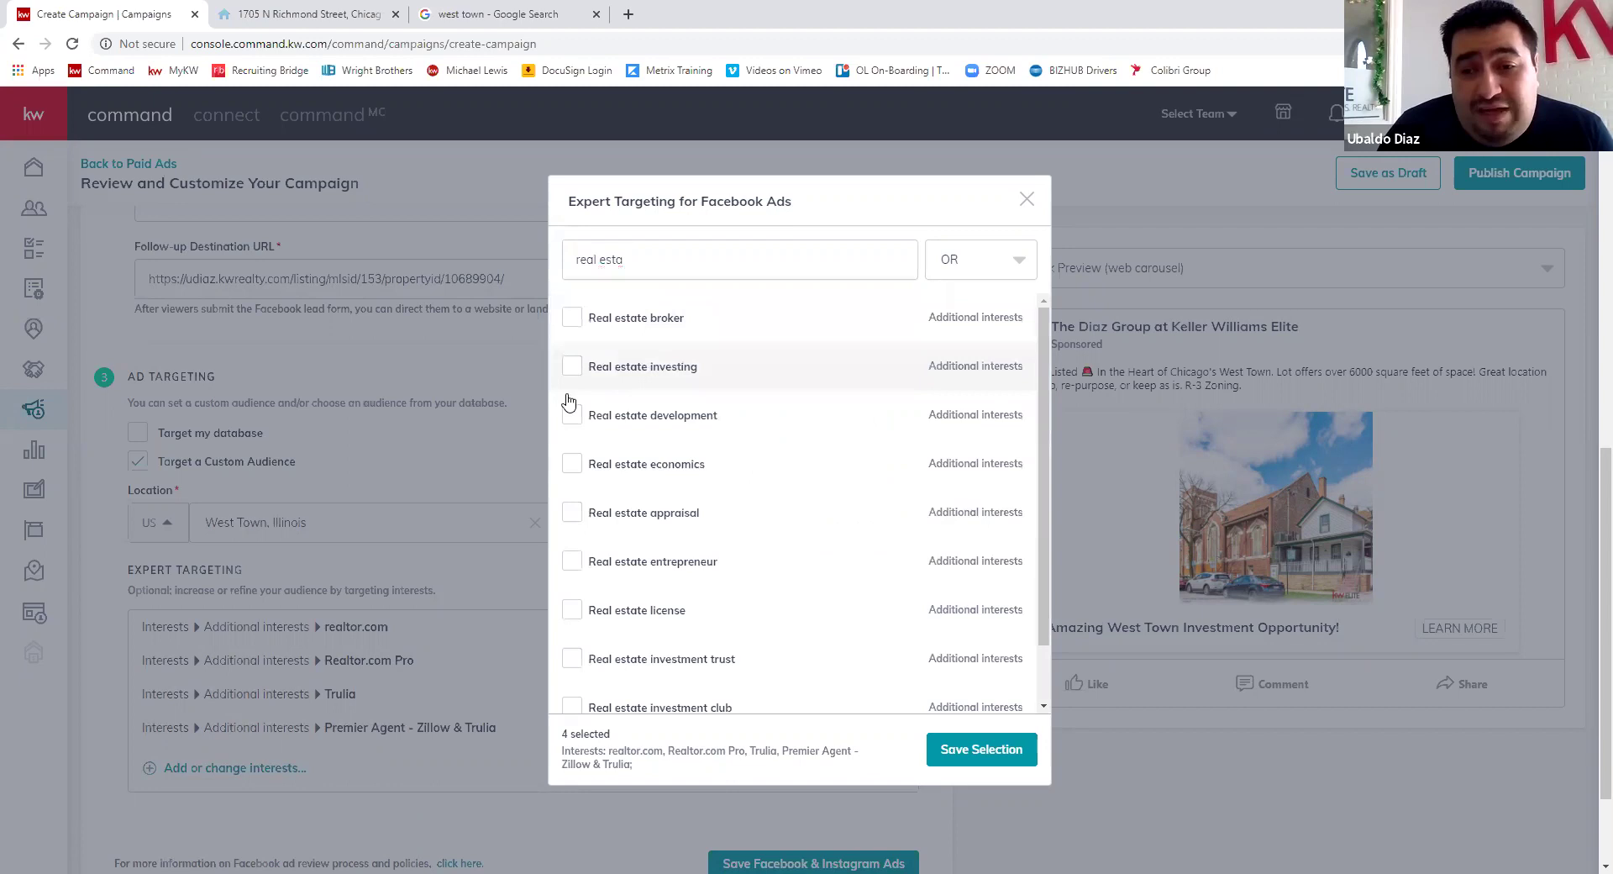
pyautogui.click(573, 415)
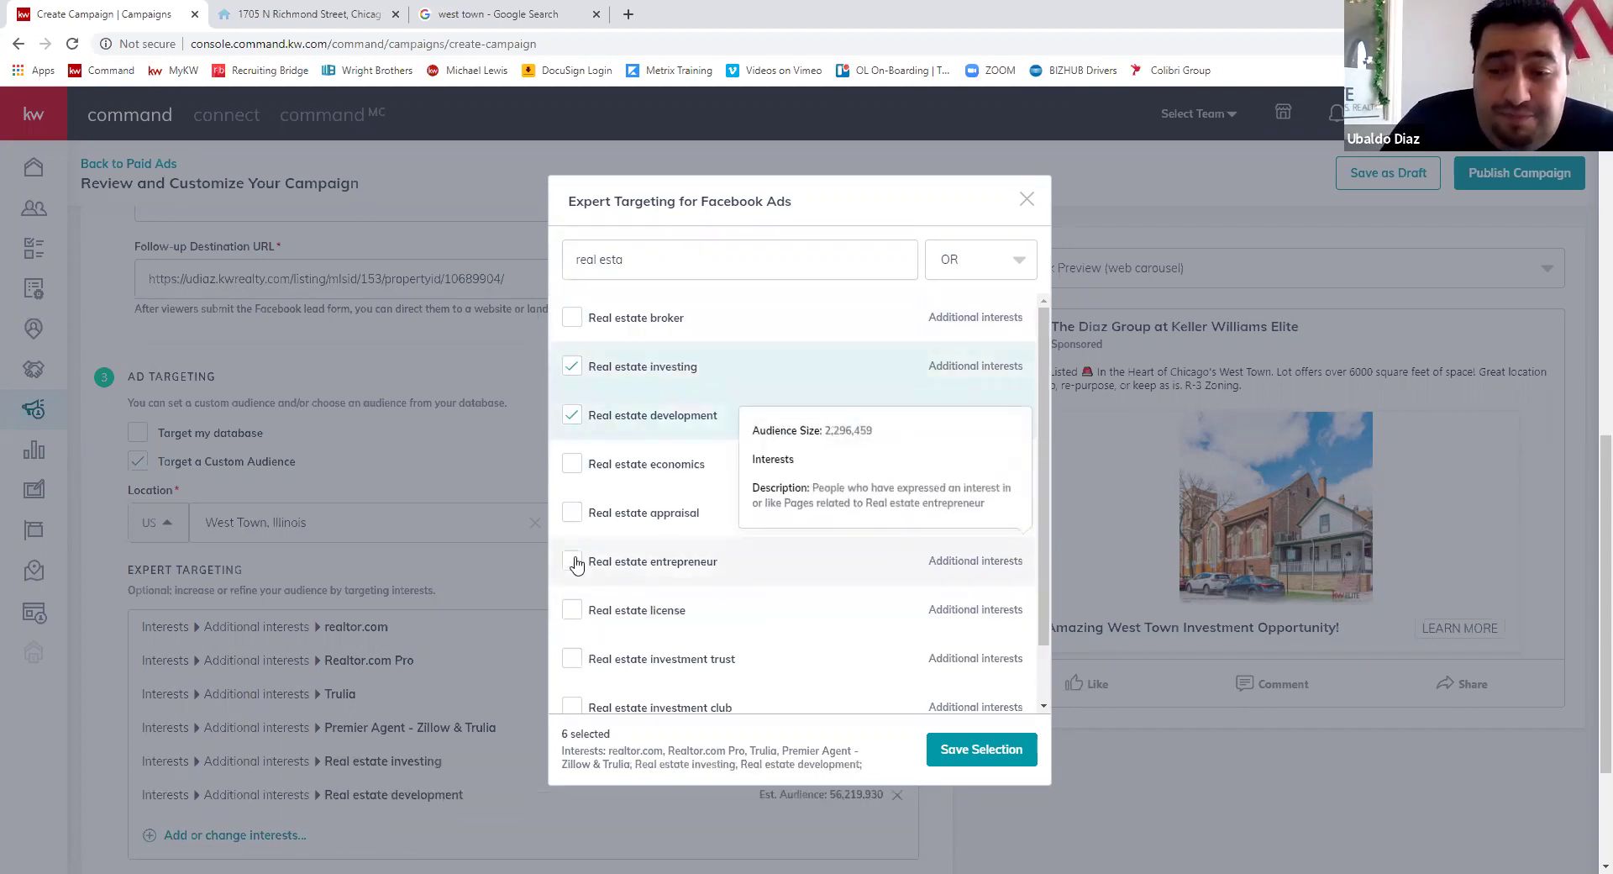
pyautogui.scroll(-2, 576, 580)
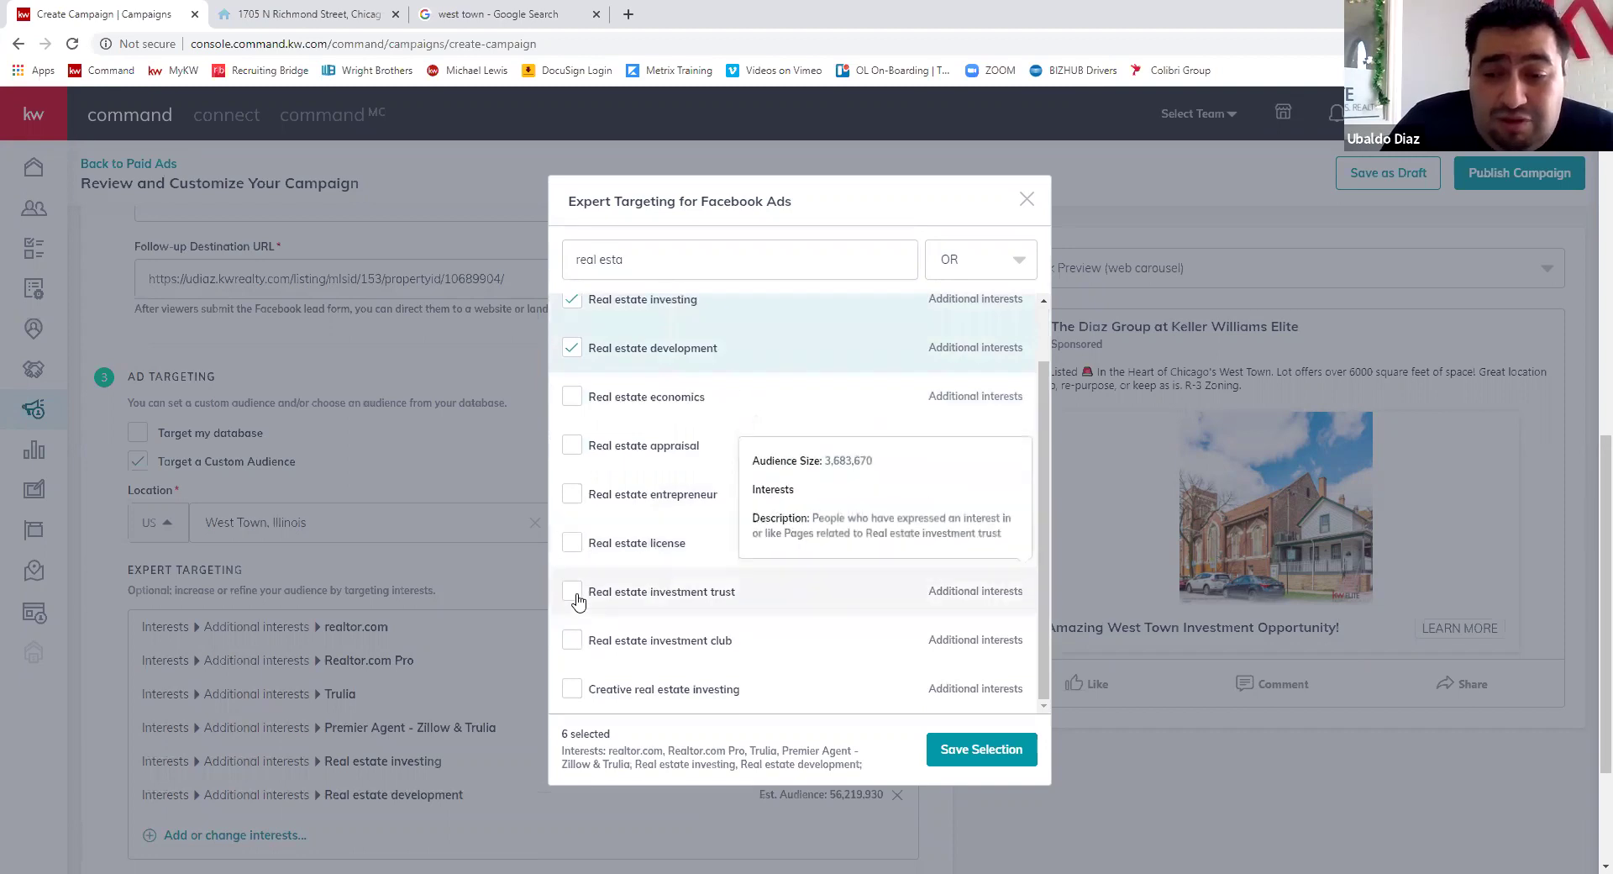
pyautogui.click(648, 590)
pyautogui.click(572, 684)
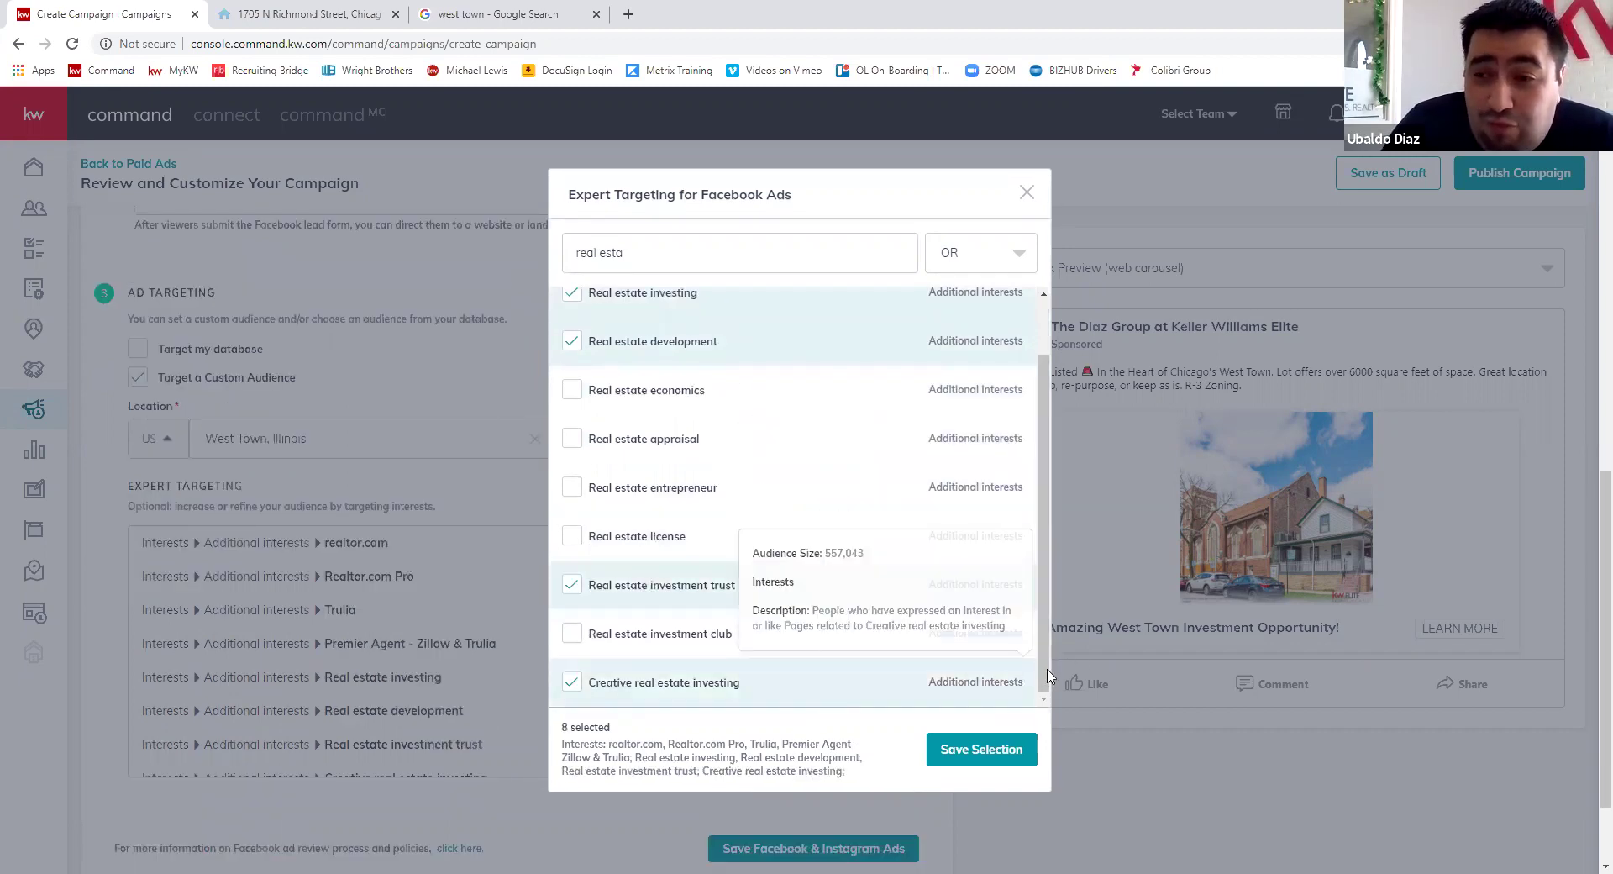
pyautogui.scroll(2, 1033, 504)
# - Add Commercial property and save the nine-interest selection
pyautogui.moveTo(642, 250); pyautogui.dragTo(546, 252)
pyautogui.write('commercial')
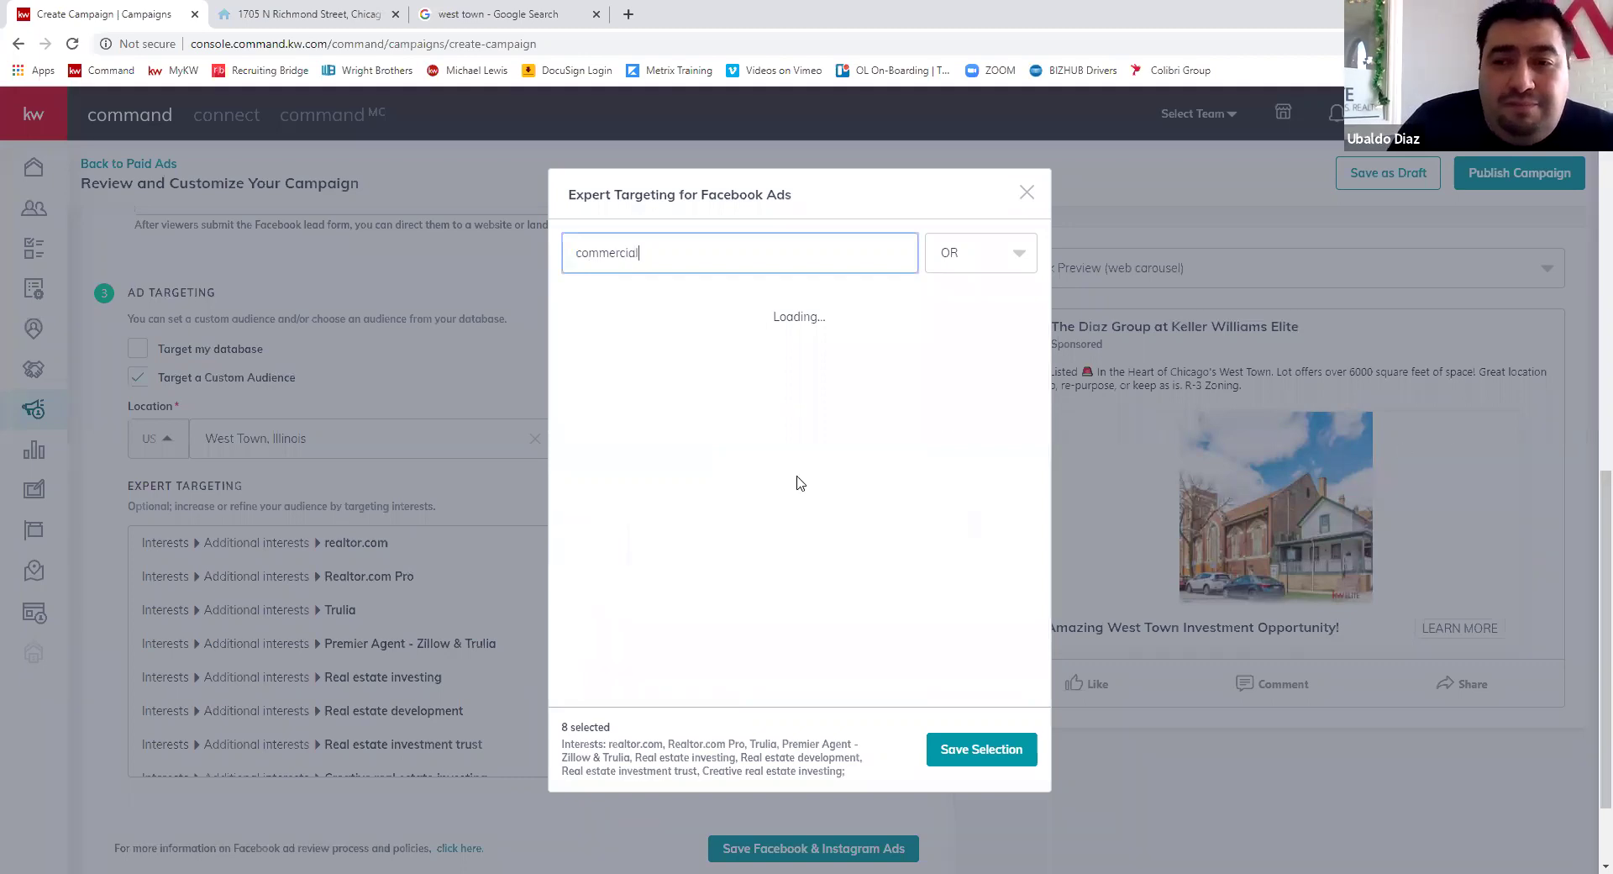
pyautogui.click(571, 312)
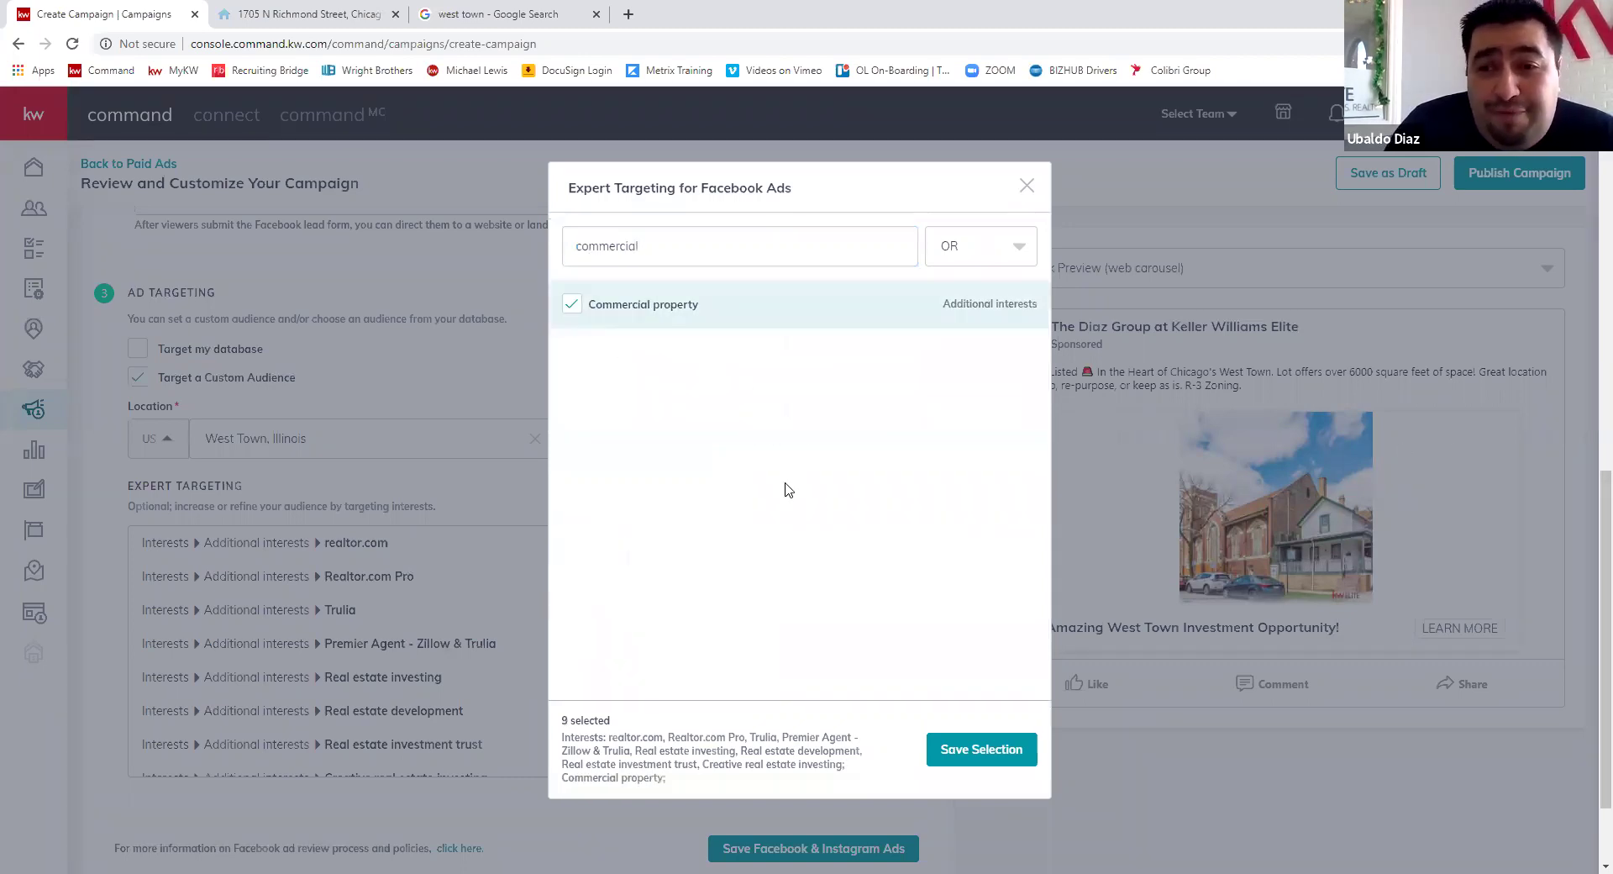
pyautogui.moveTo(675, 249); pyautogui.dragTo(471, 257)
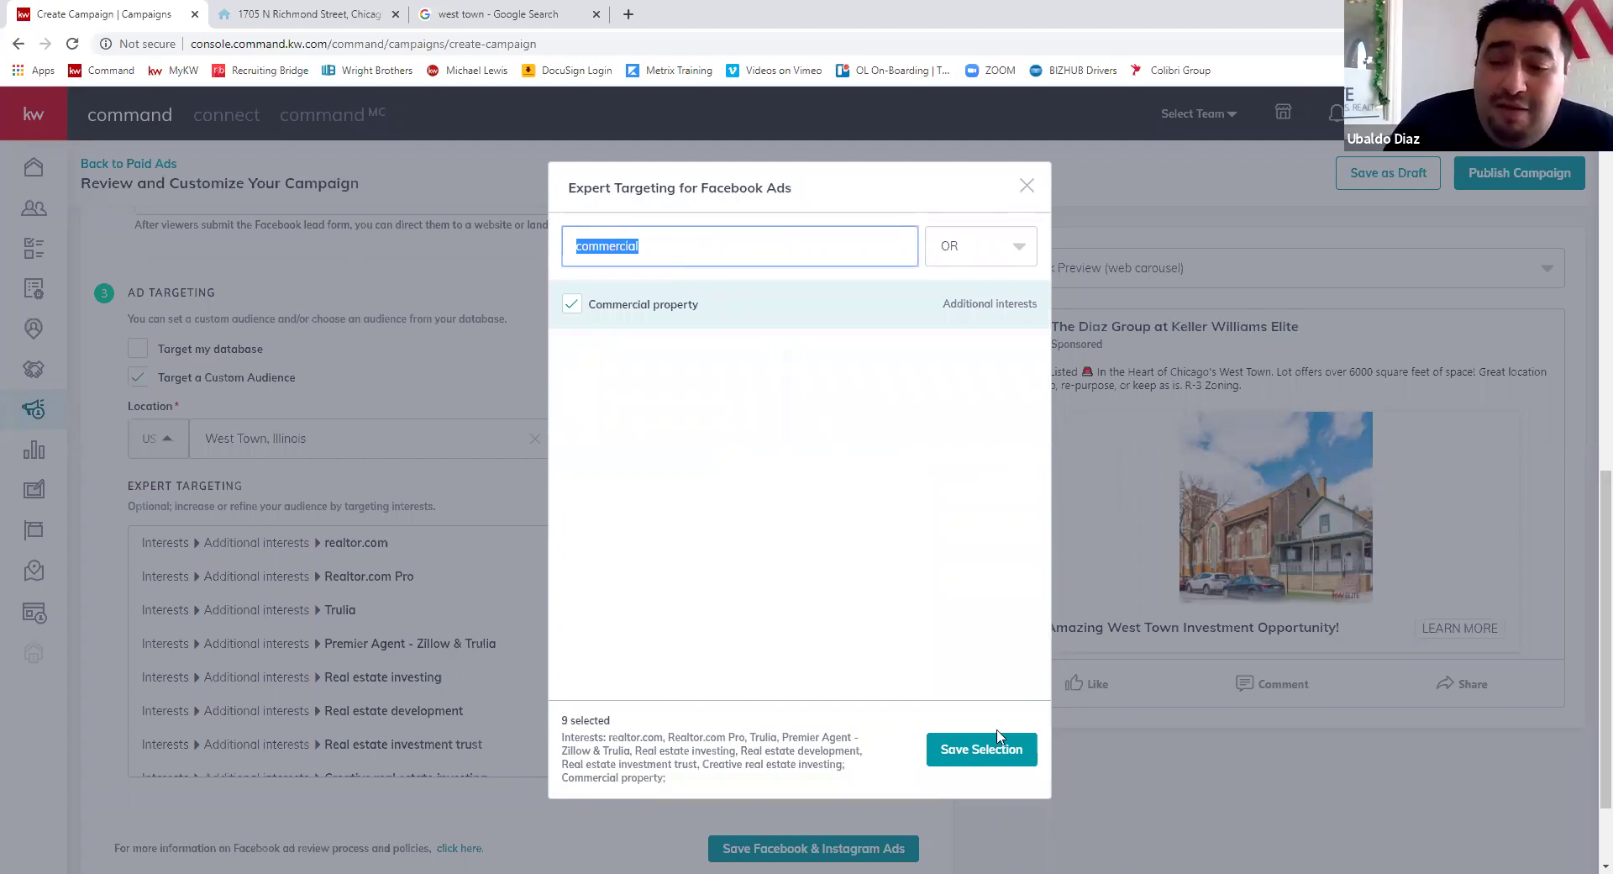
pyautogui.click(924, 747)
# - Save the Facebook & Instagram Ads section so it collapses as completed
pyautogui.scroll(-2, 525, 605)
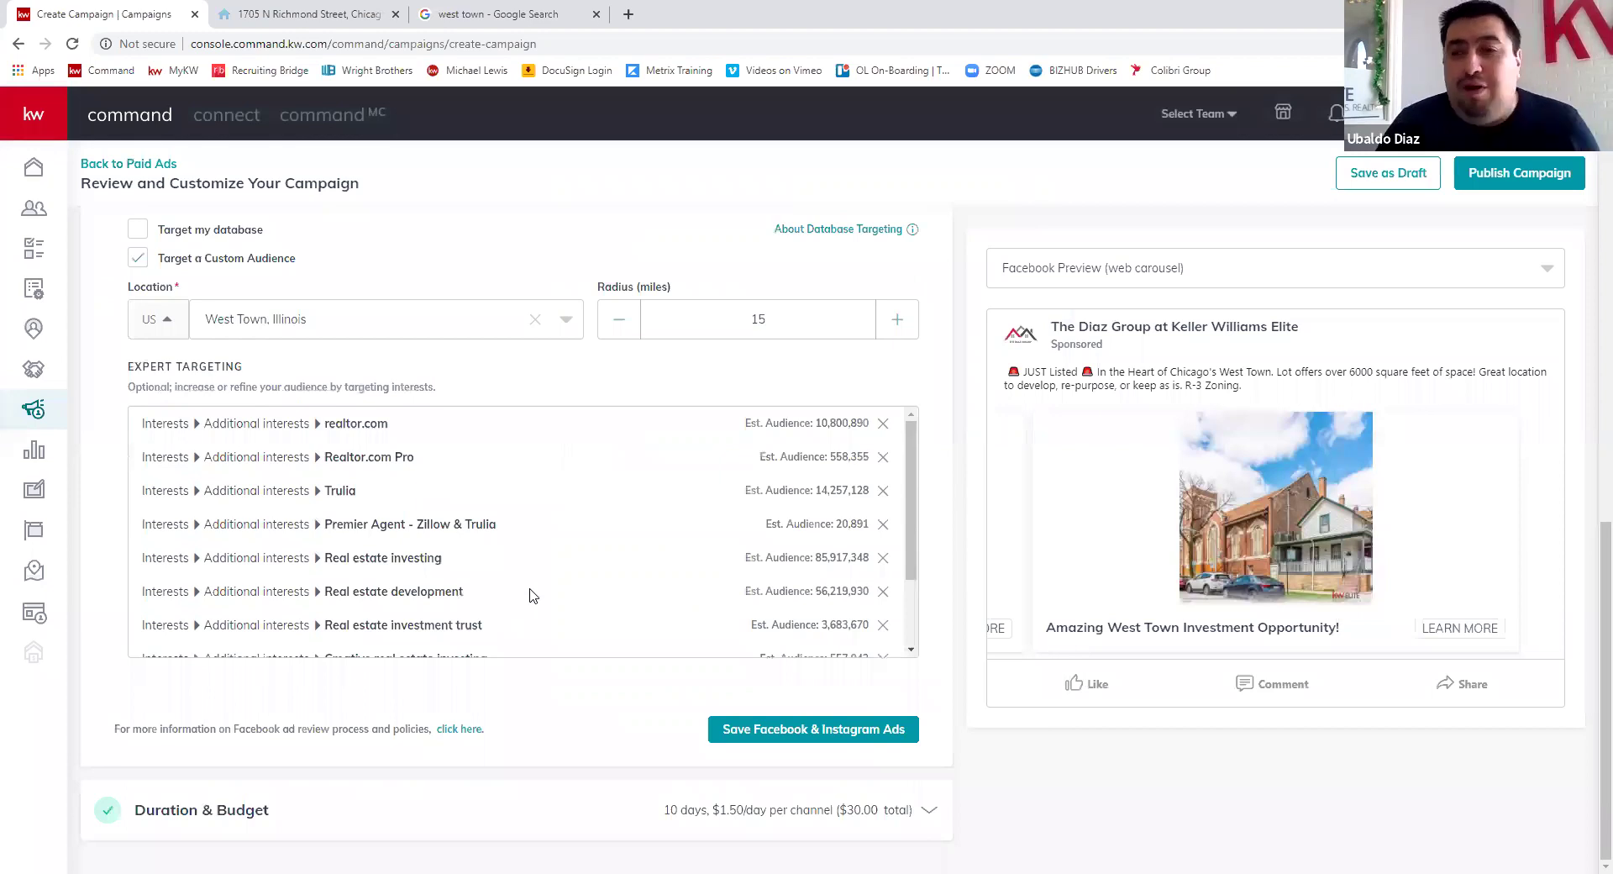
pyautogui.scroll(2, 668, 638)
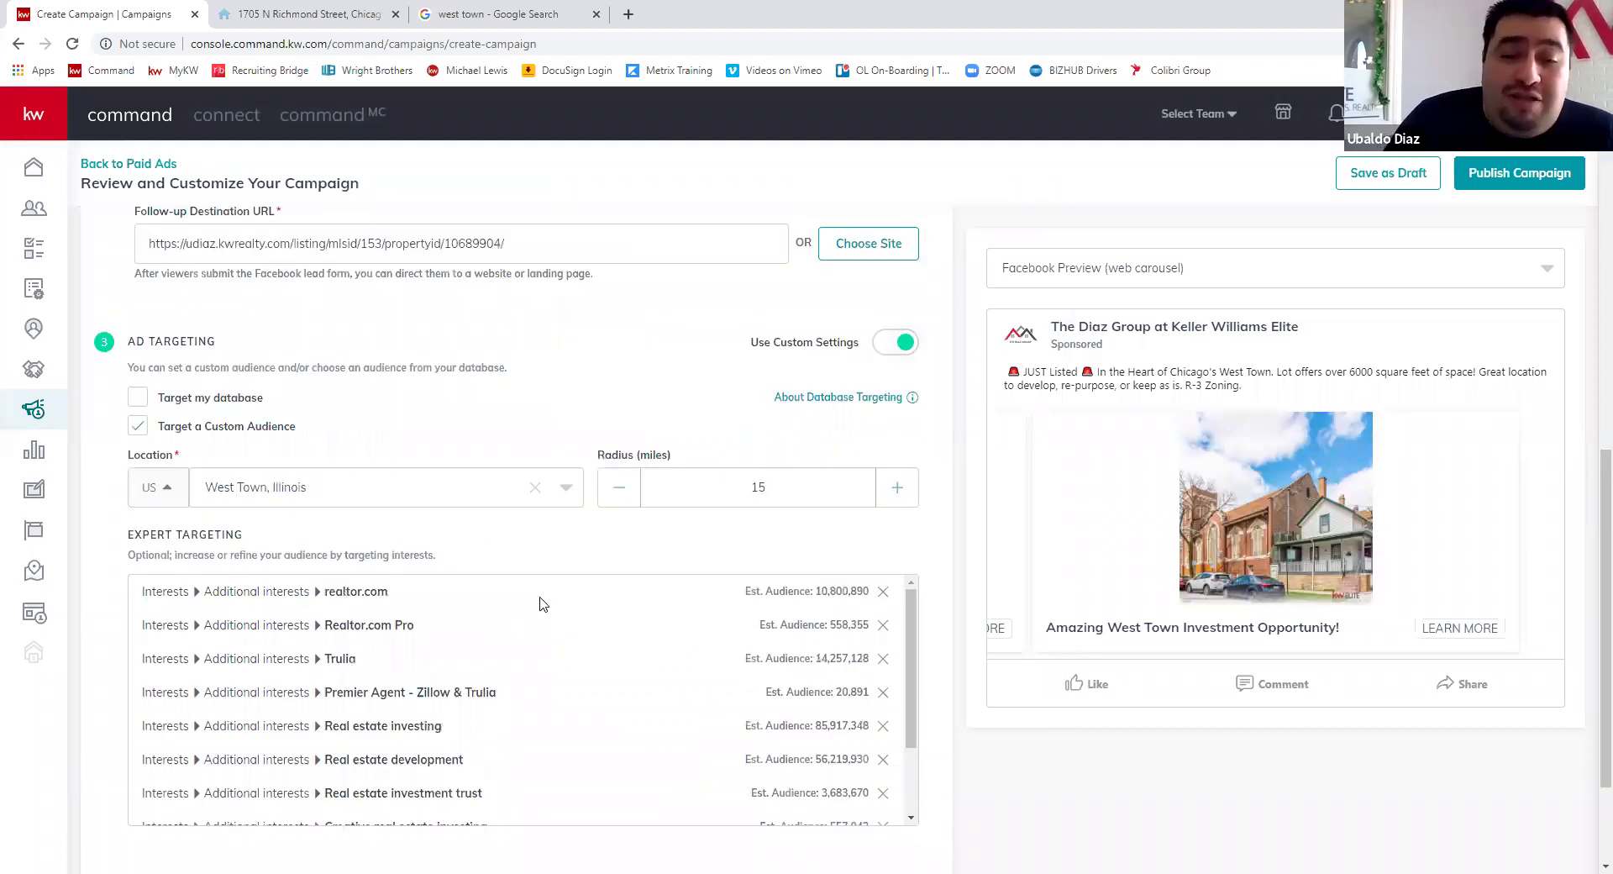
pyautogui.scroll(-2, 555, 626)
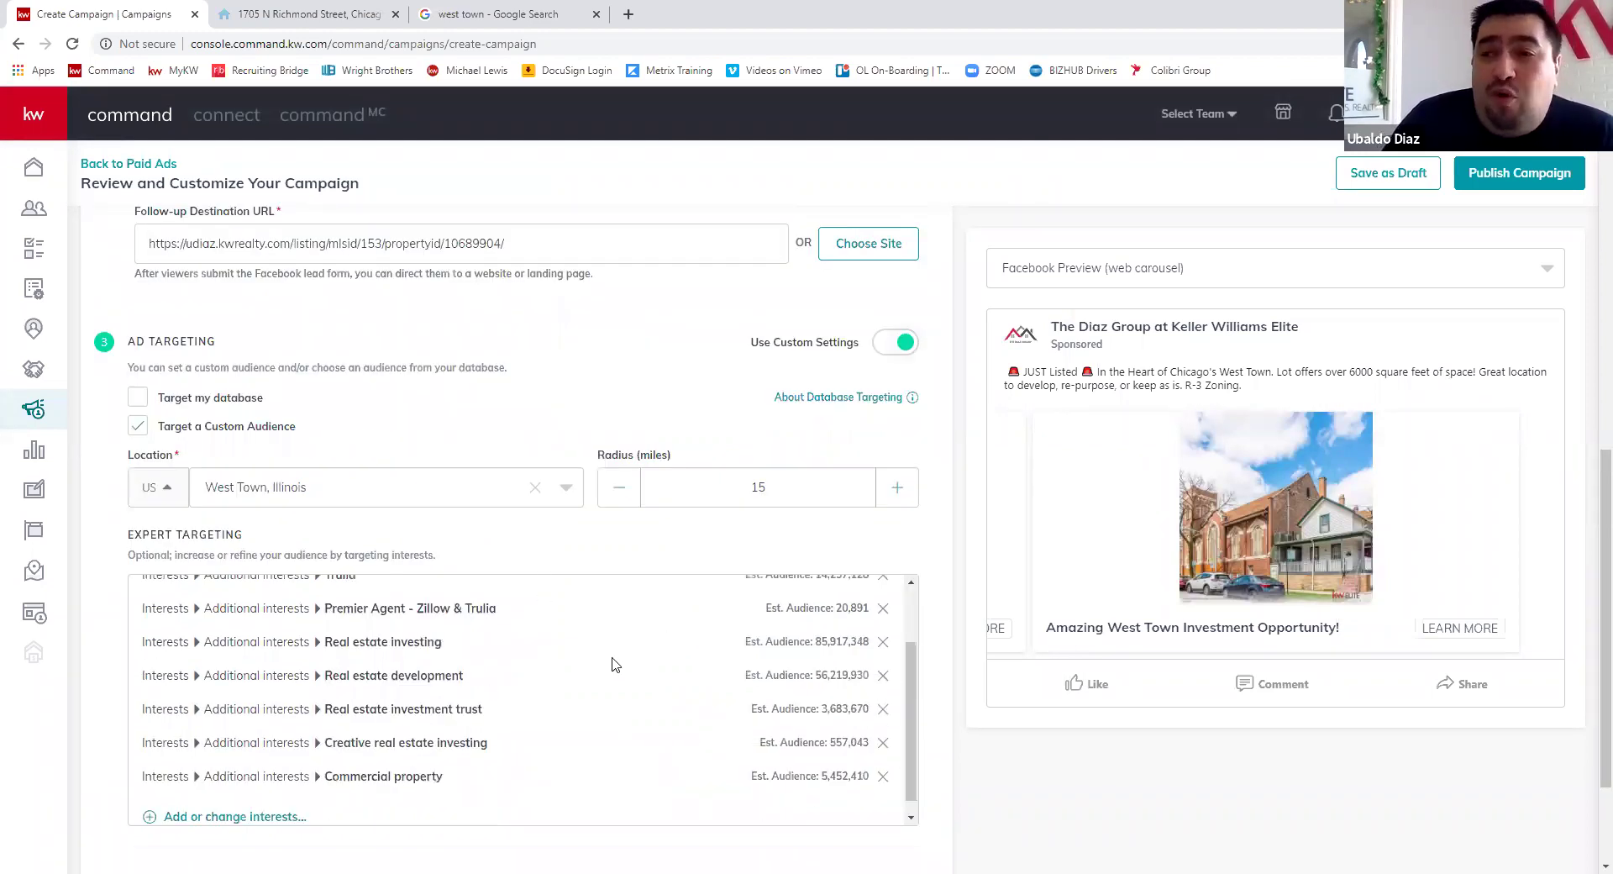
pyautogui.scroll(-1, 612, 656)
pyautogui.scroll(-2, 607, 643)
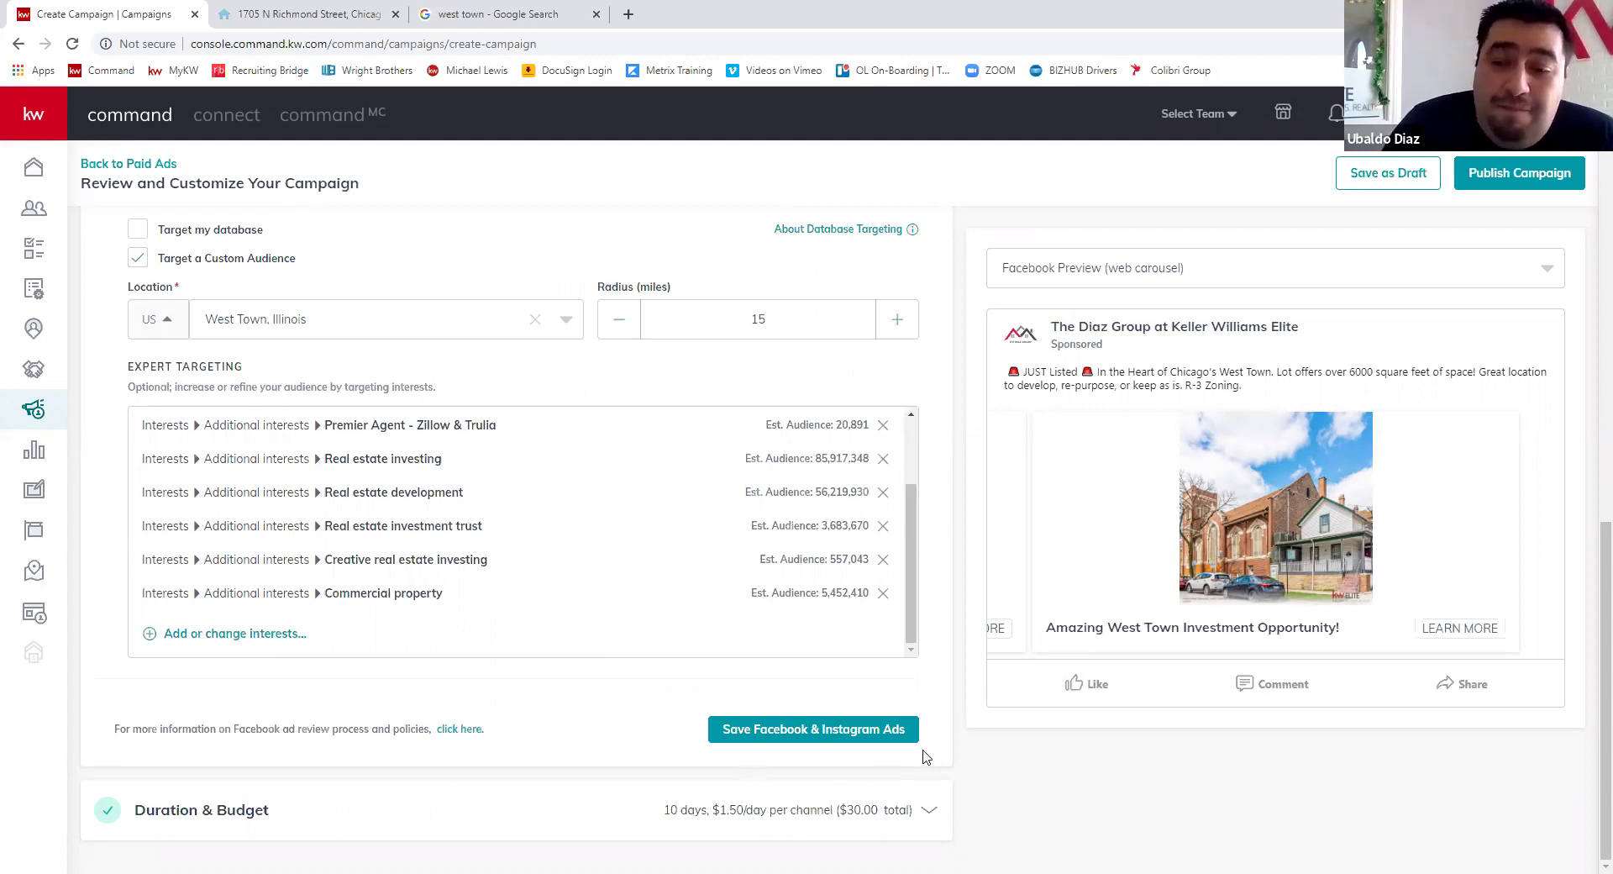
pyautogui.click(854, 738)
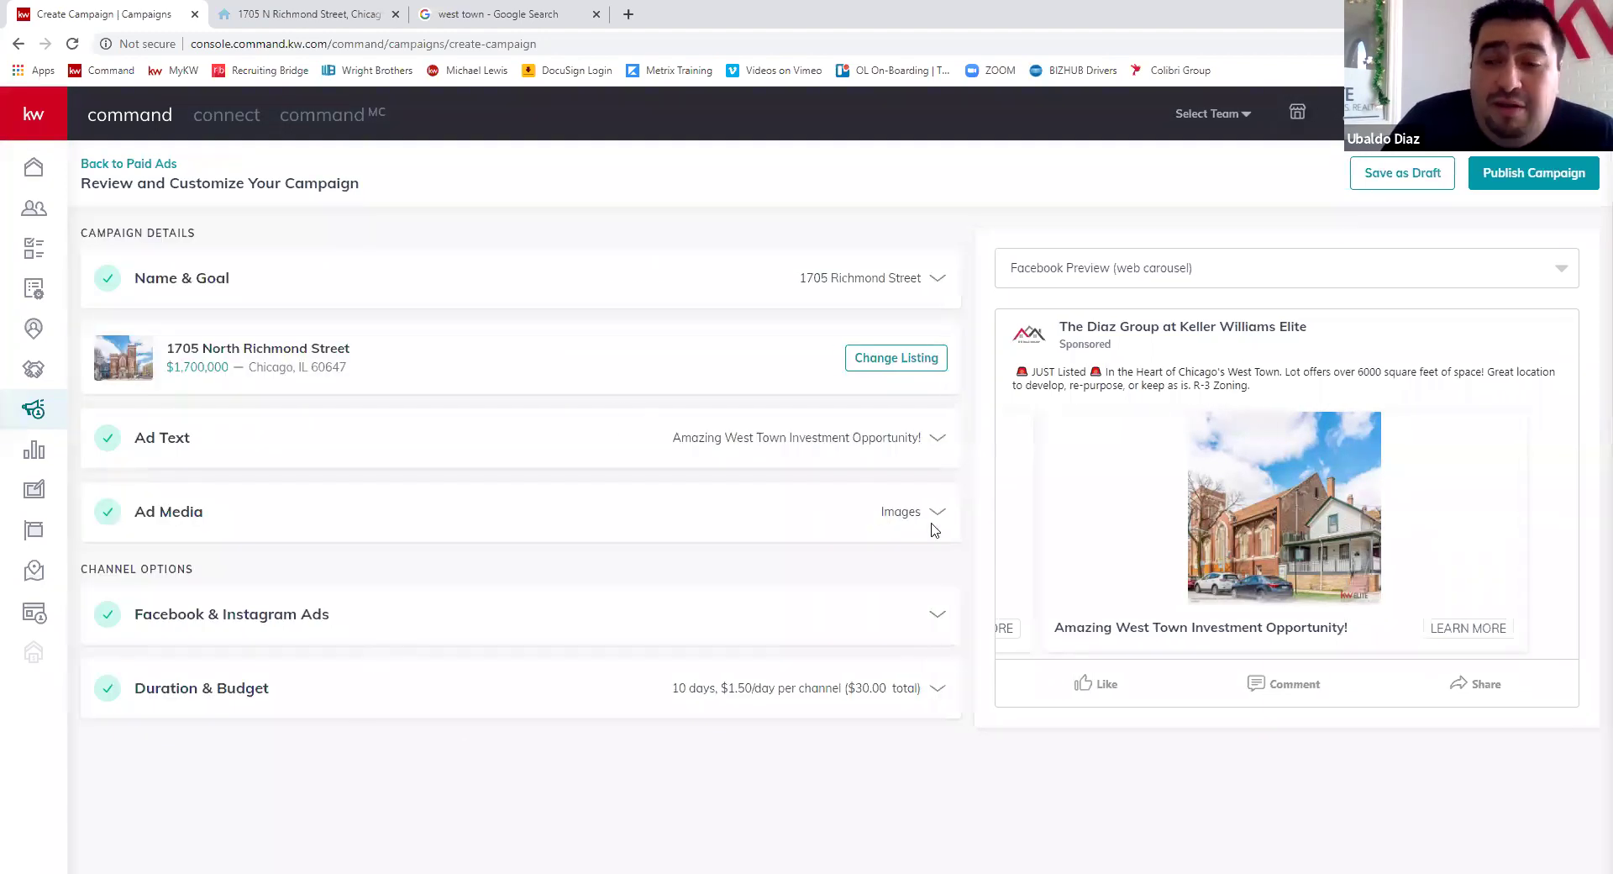
# - Expand Duration & Budget and bring up the April 2020 end-date calendar
pyautogui.click(924, 696)
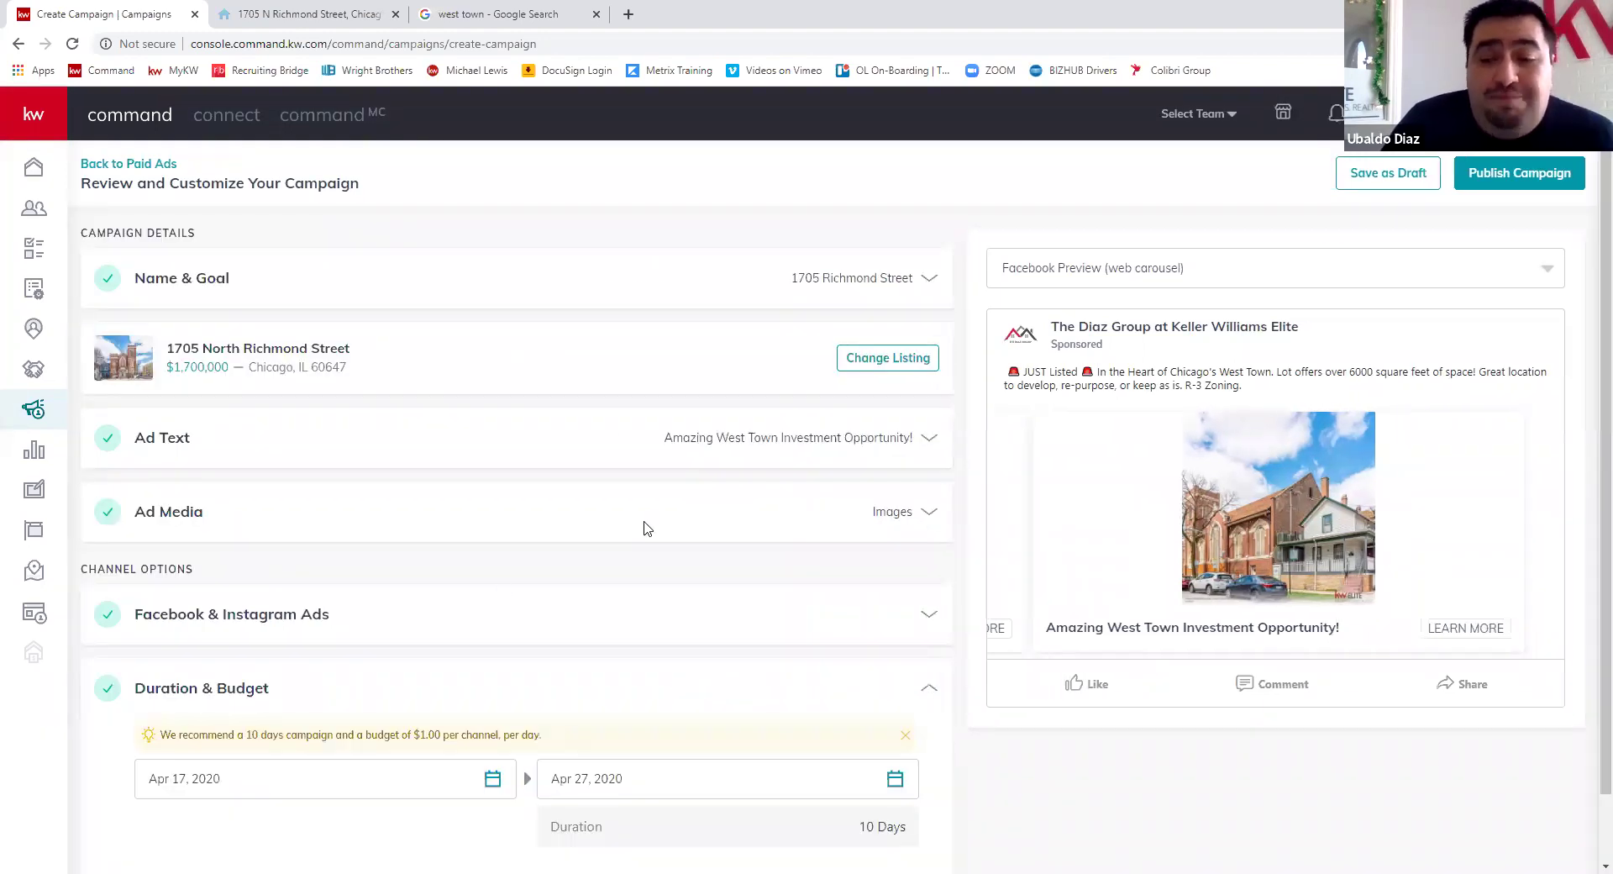
pyautogui.scroll(-3, 620, 525)
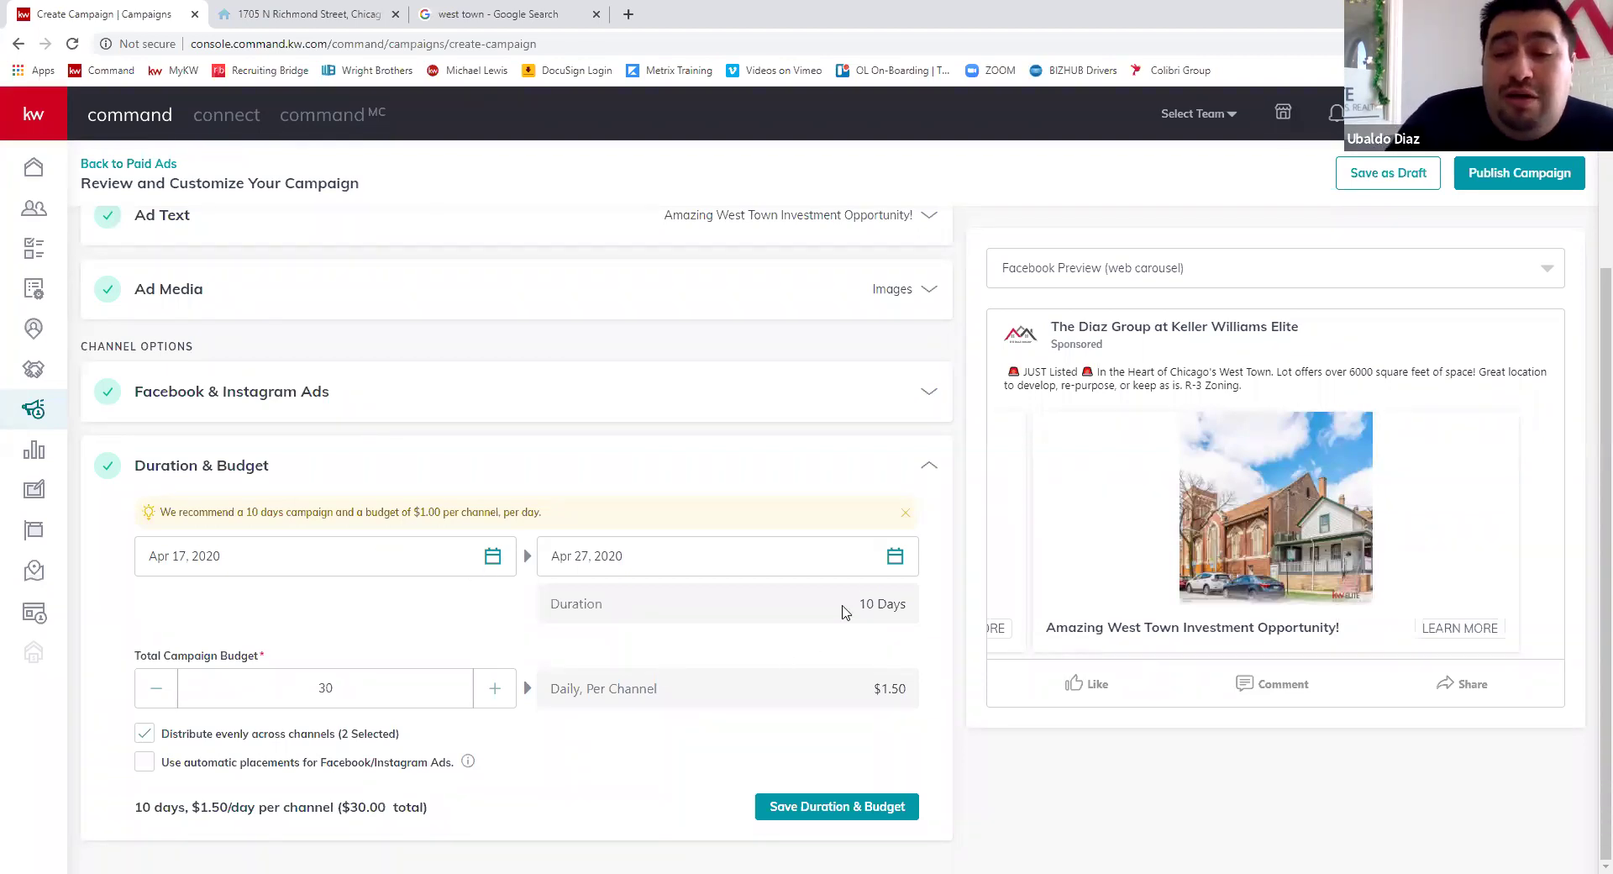
pyautogui.click(892, 558)
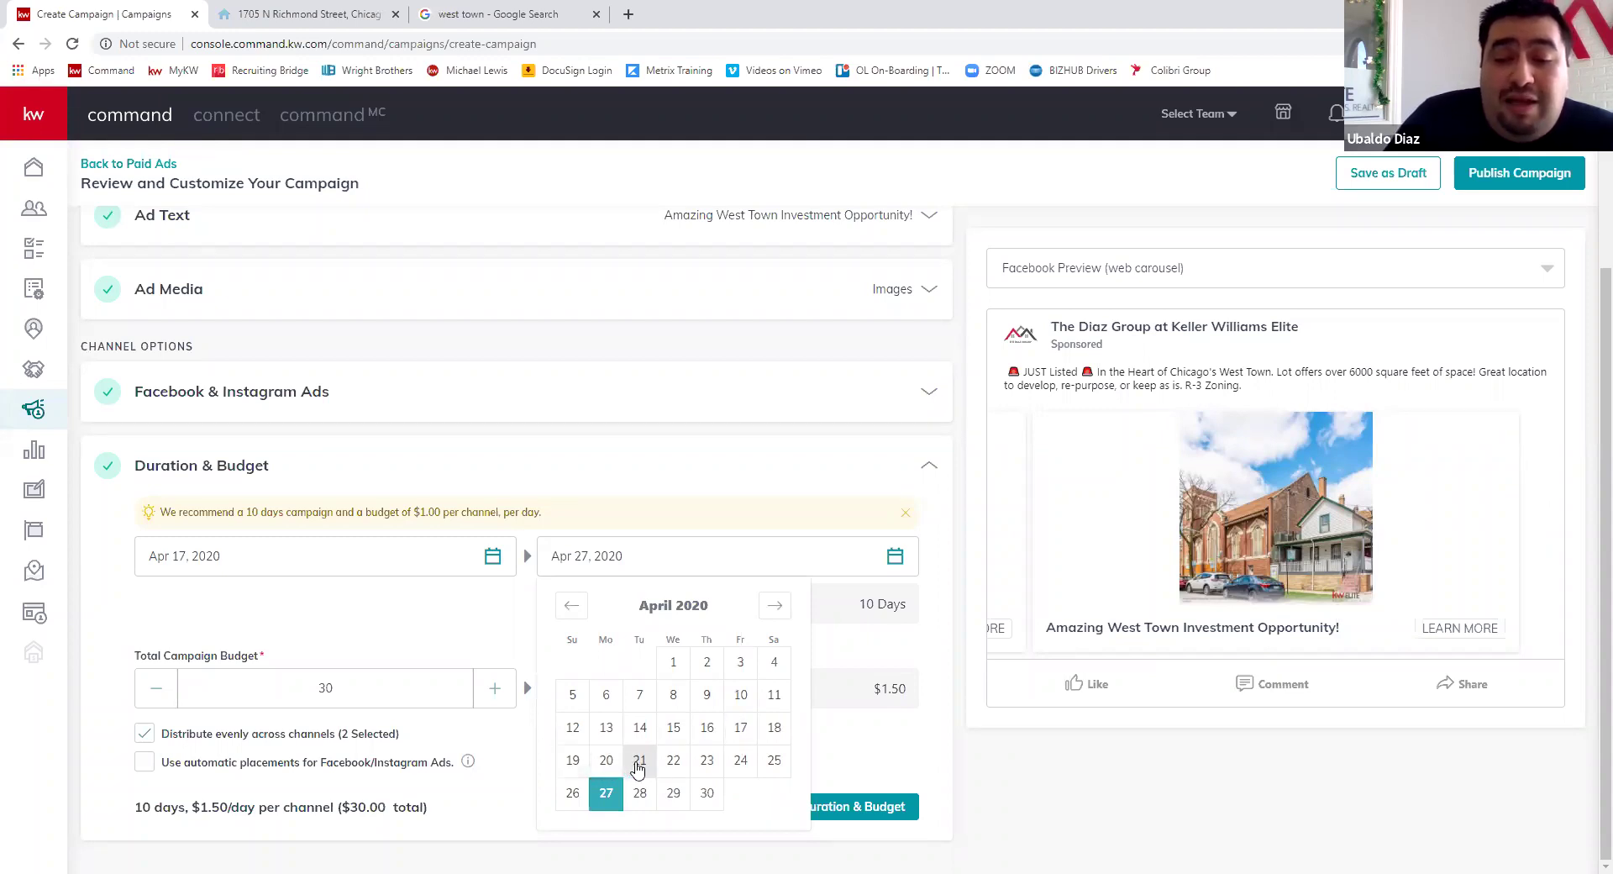
# - End the campaign on April 21 (4 days), raise the total budget to $32, and save
pyautogui.click(638, 761)
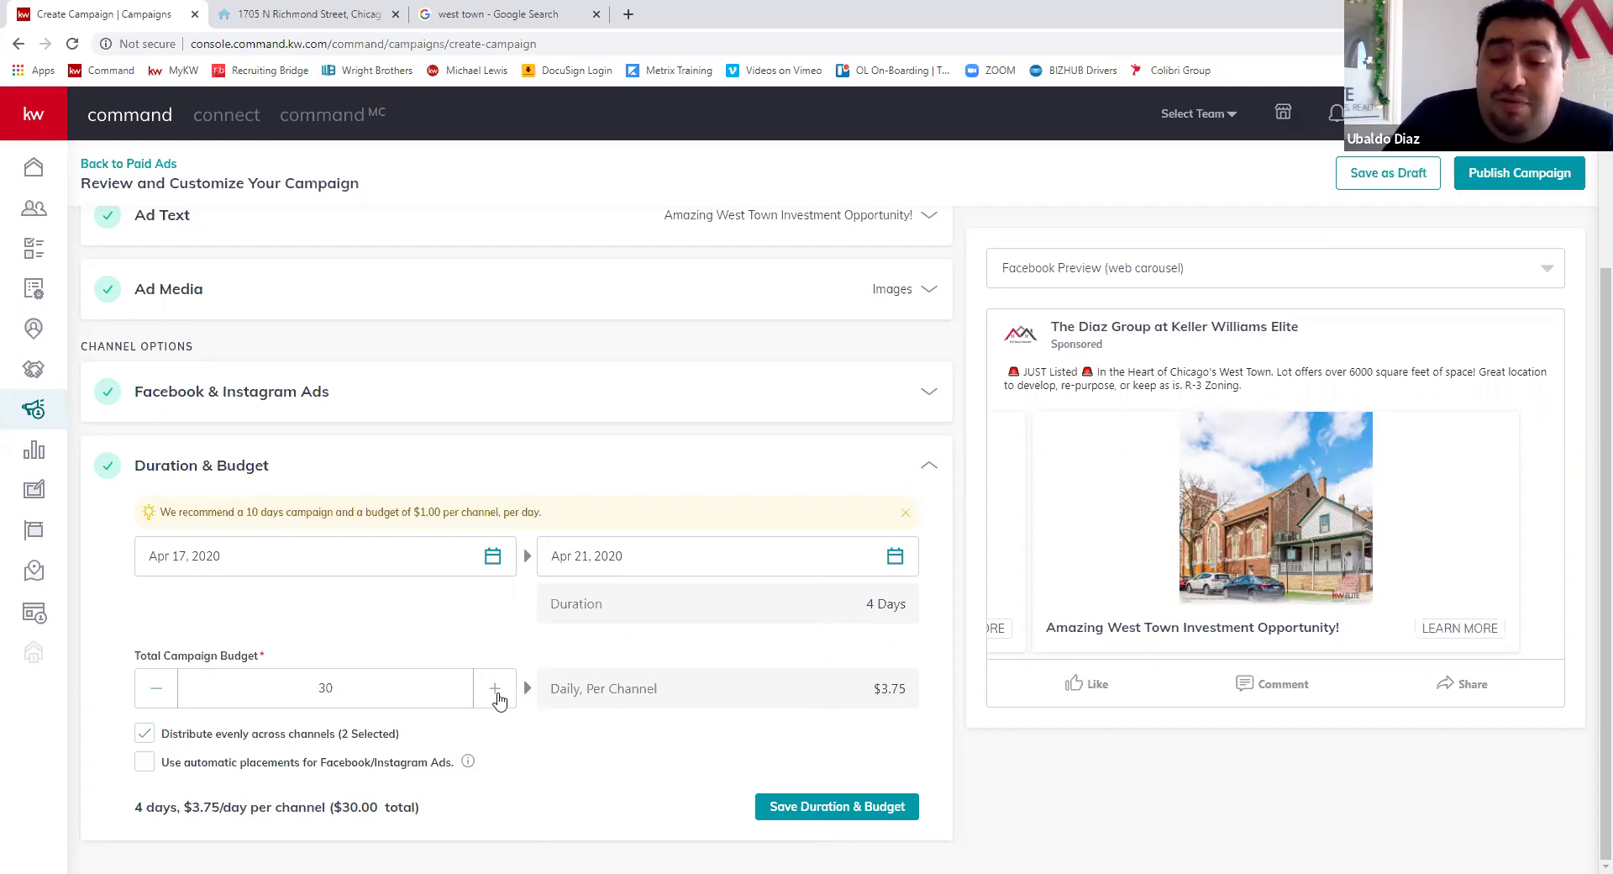
pyautogui.click(495, 690)
pyautogui.click(495, 690)
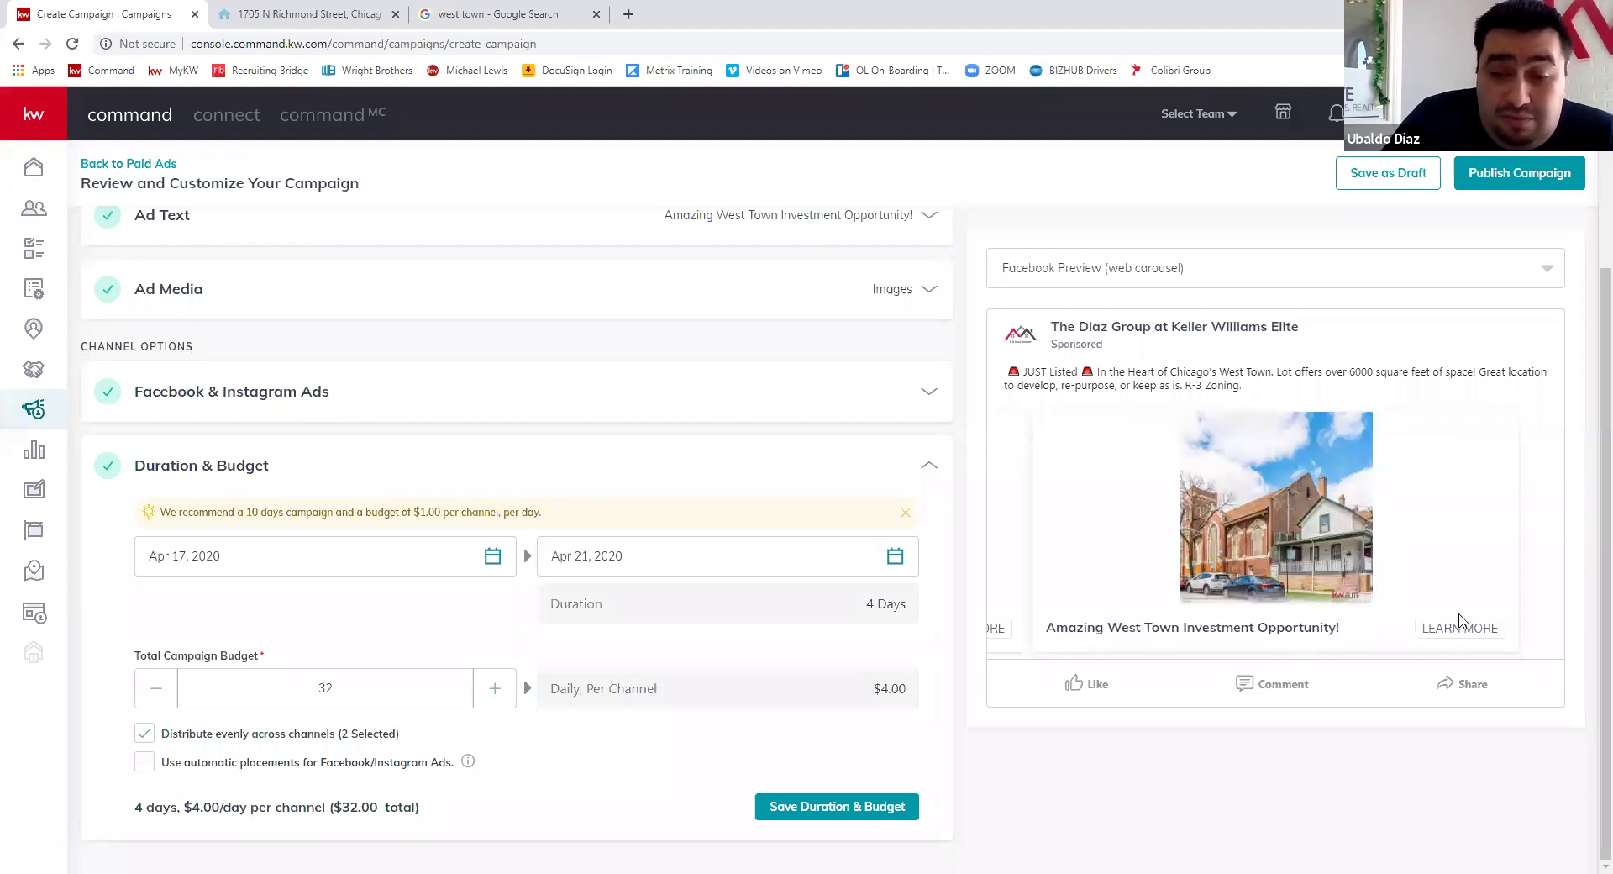
pyautogui.moveTo(468, 763)
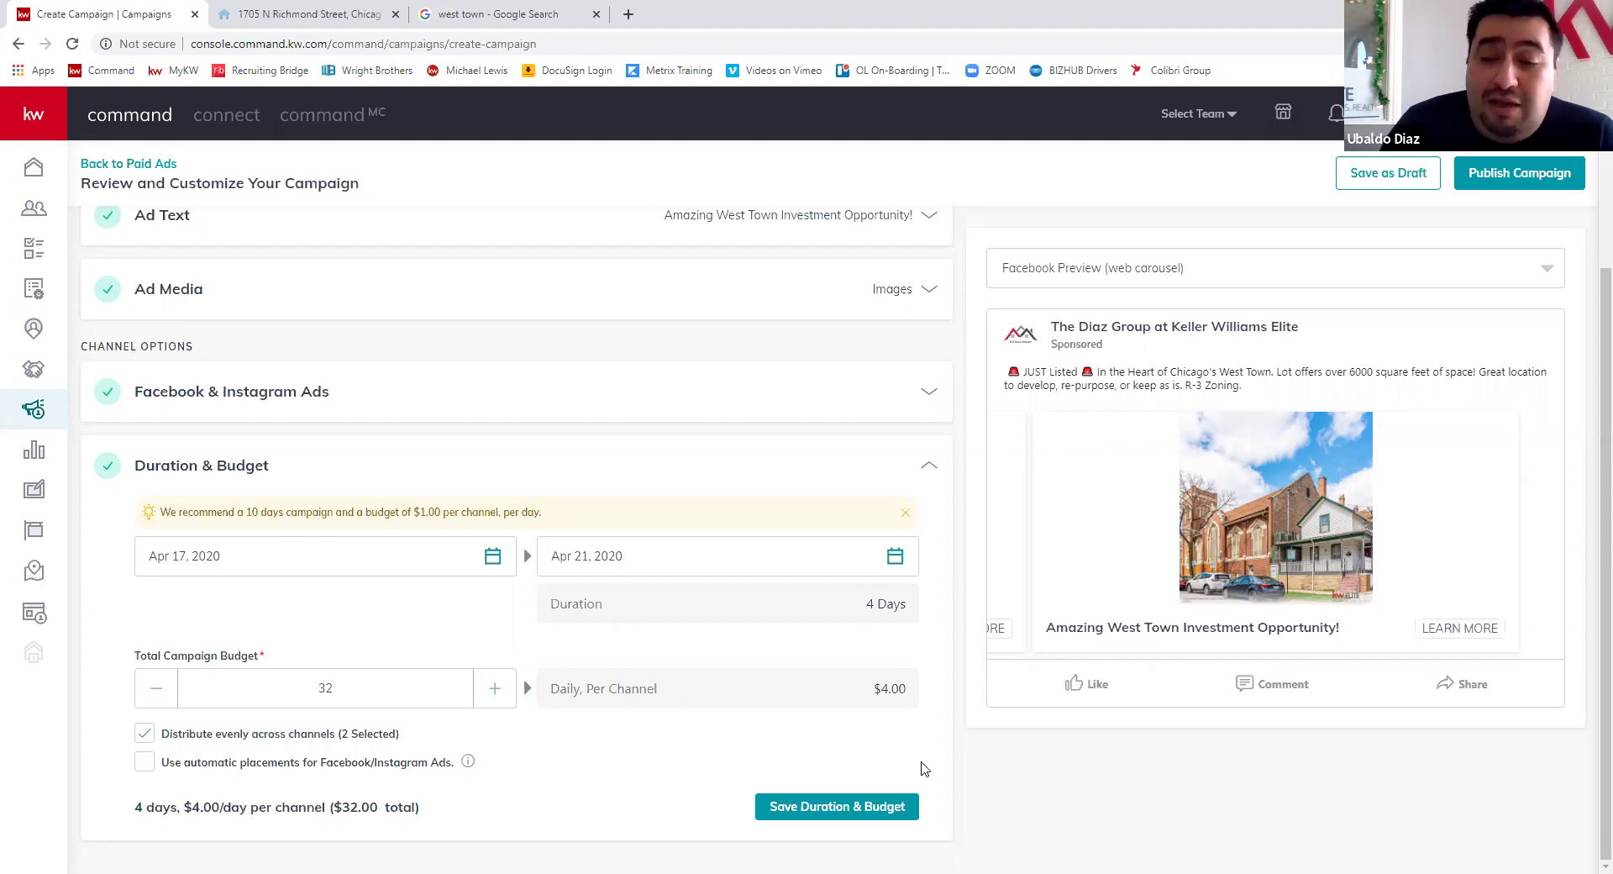
pyautogui.click(914, 798)
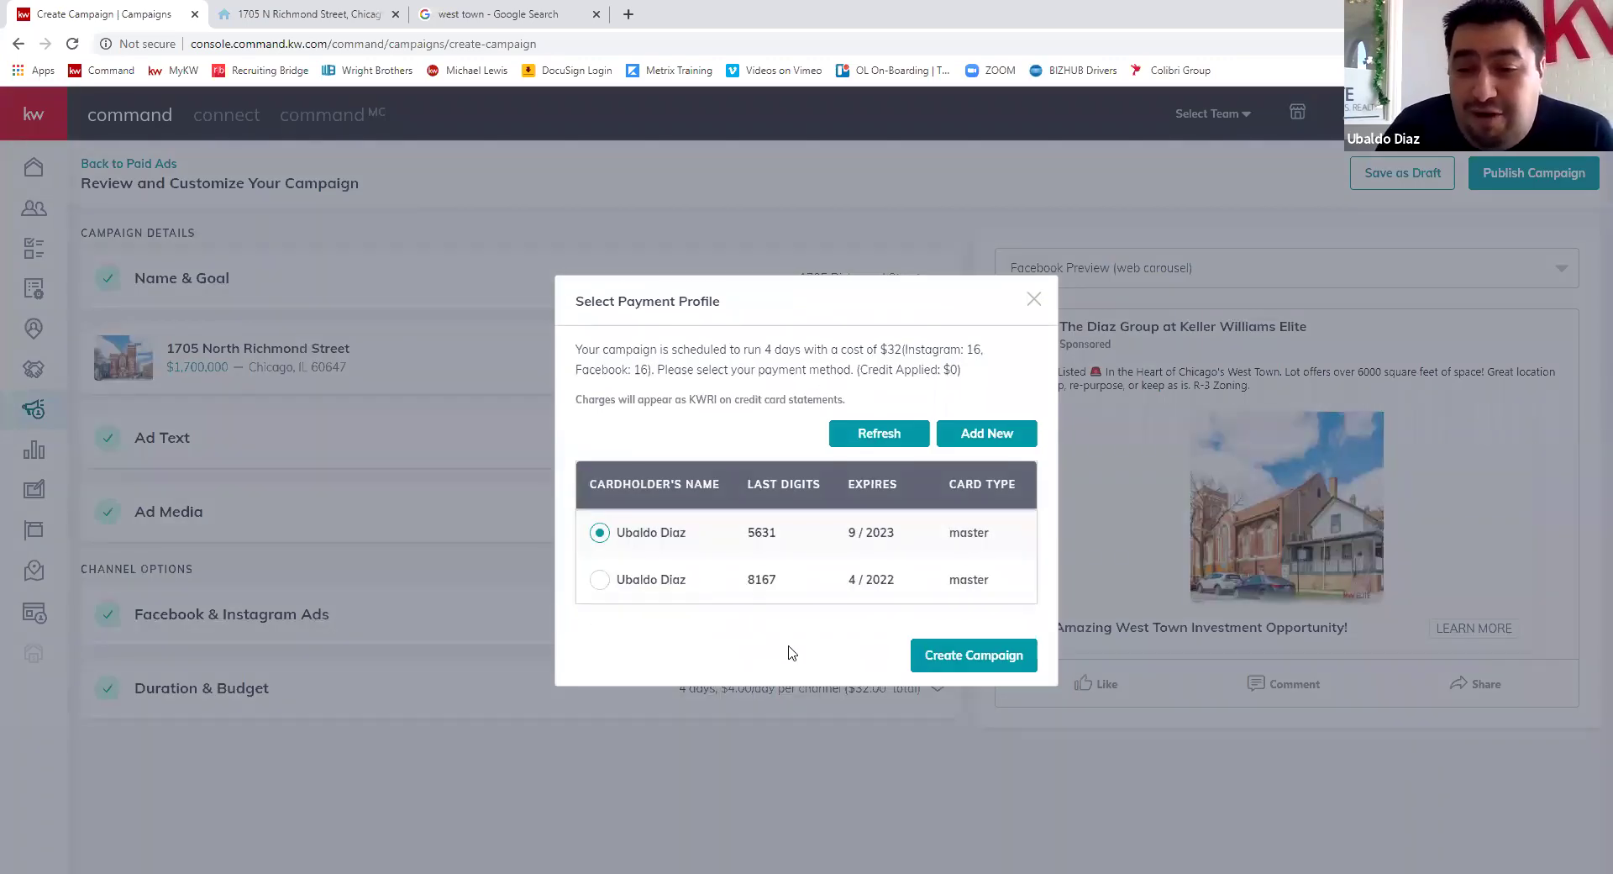
# - Create the campaign, charging it to the selected saved payment card
pyautogui.click(977, 664)
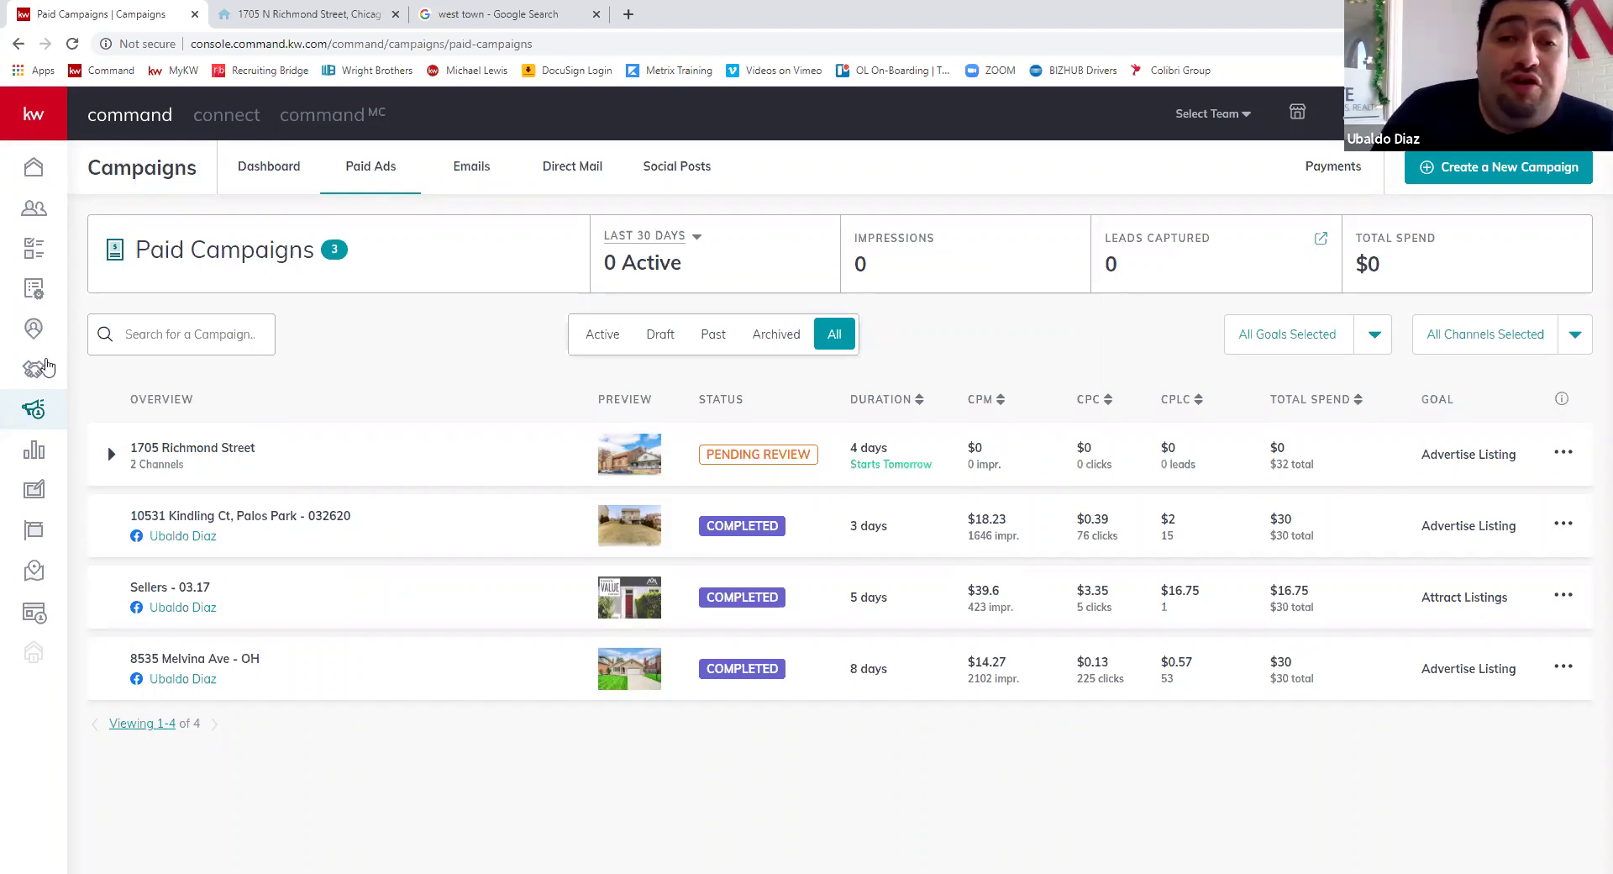
# - Go back to the Campaigns Dashboard and scroll down to the suggested Quick Posts
pyautogui.click(265, 168)
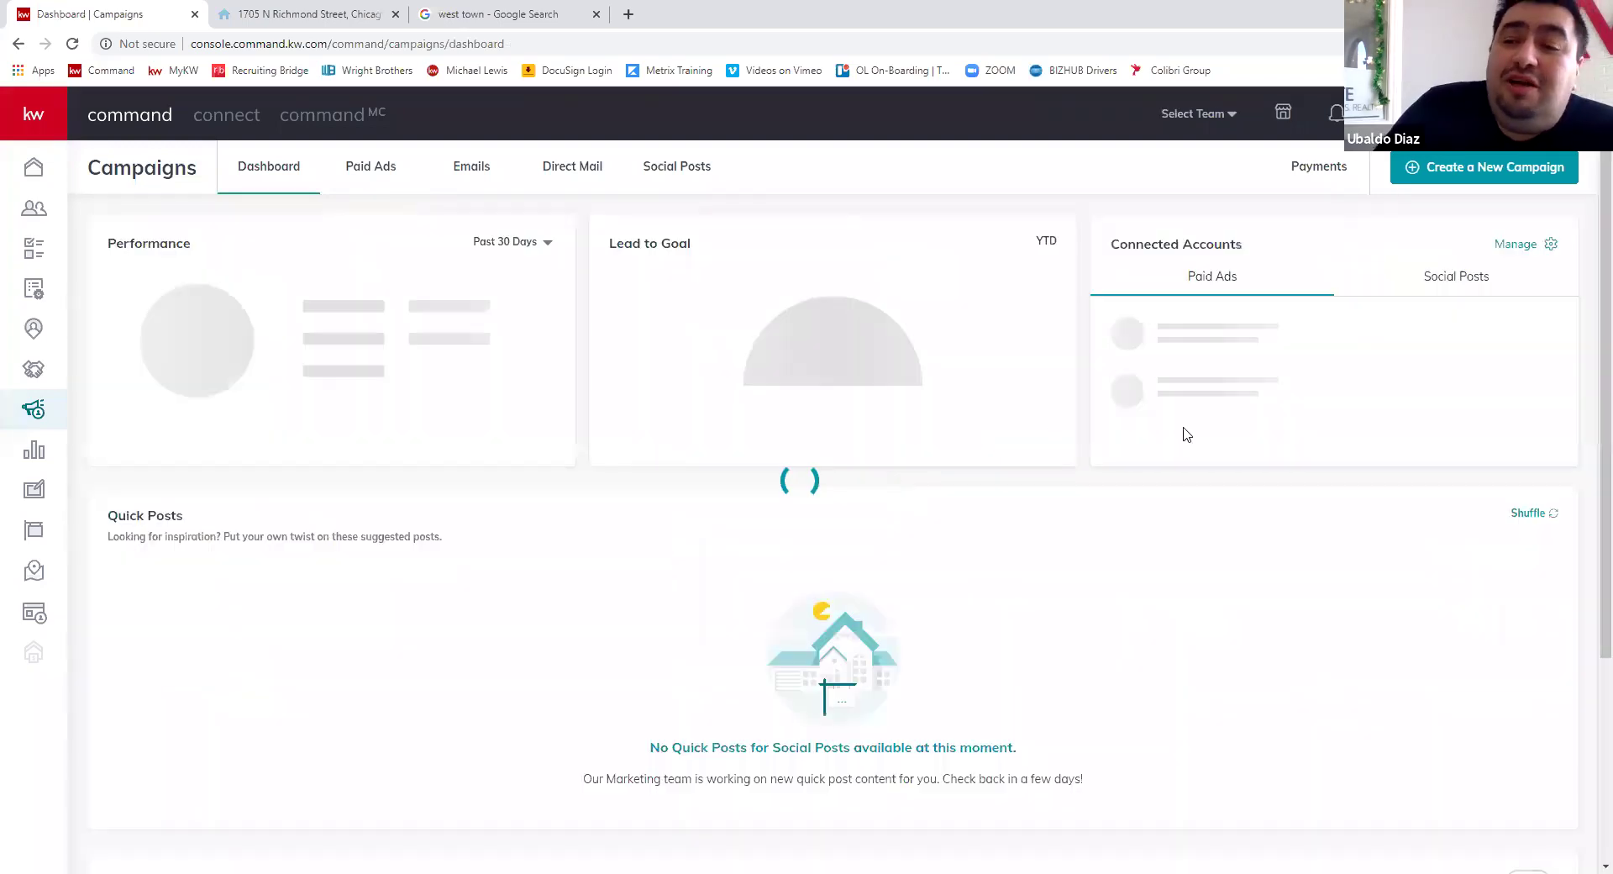
pyautogui.scroll(-1, 969, 559)
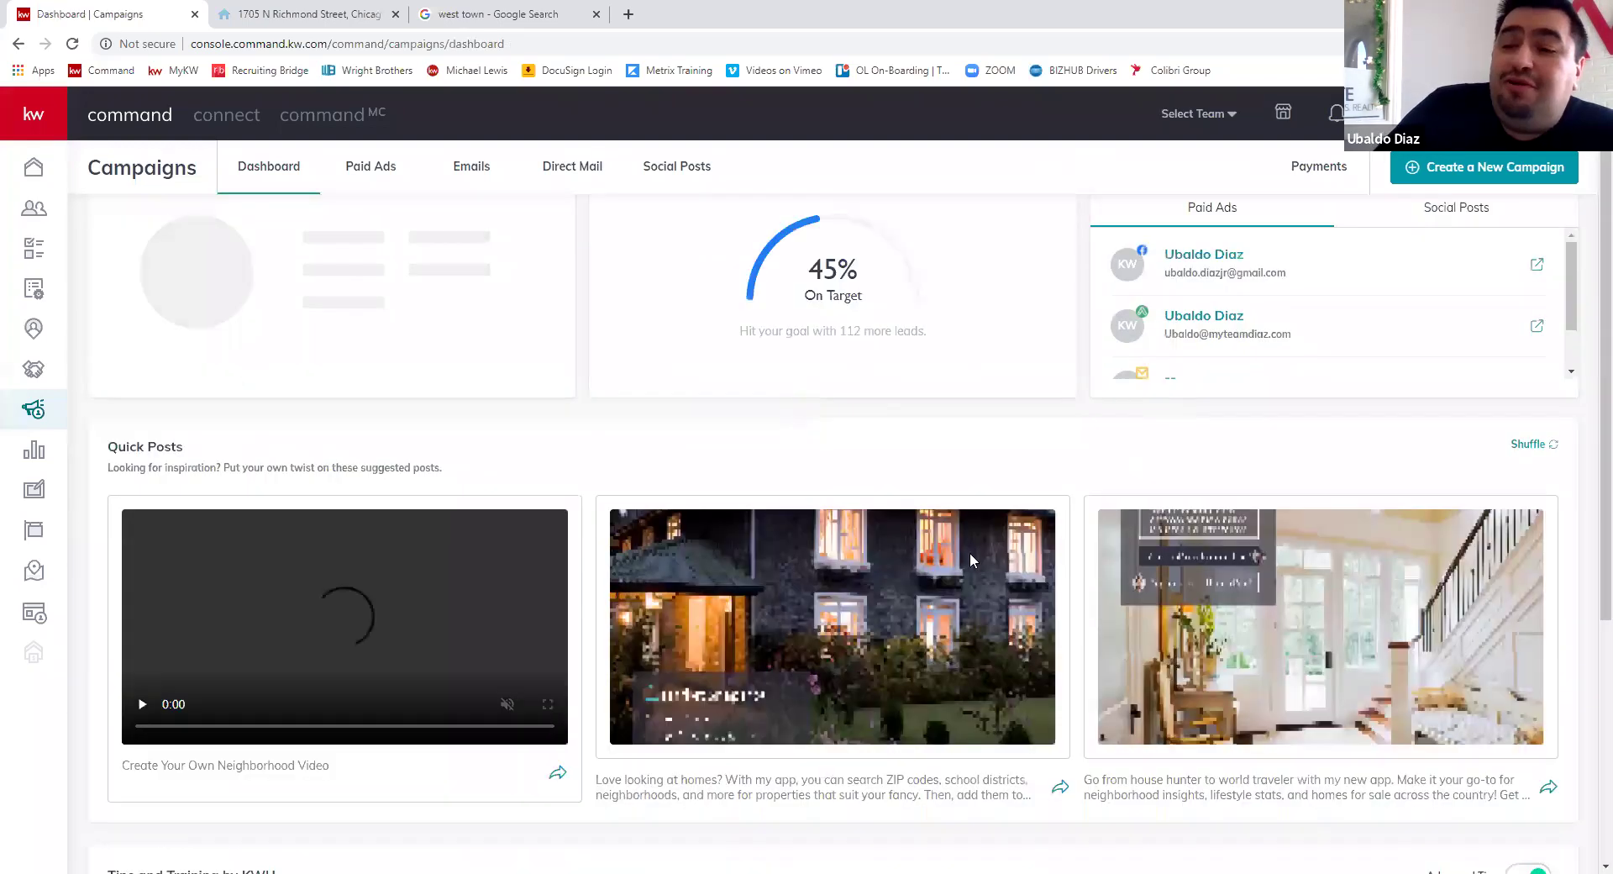
pyautogui.scroll(-1, 969, 552)
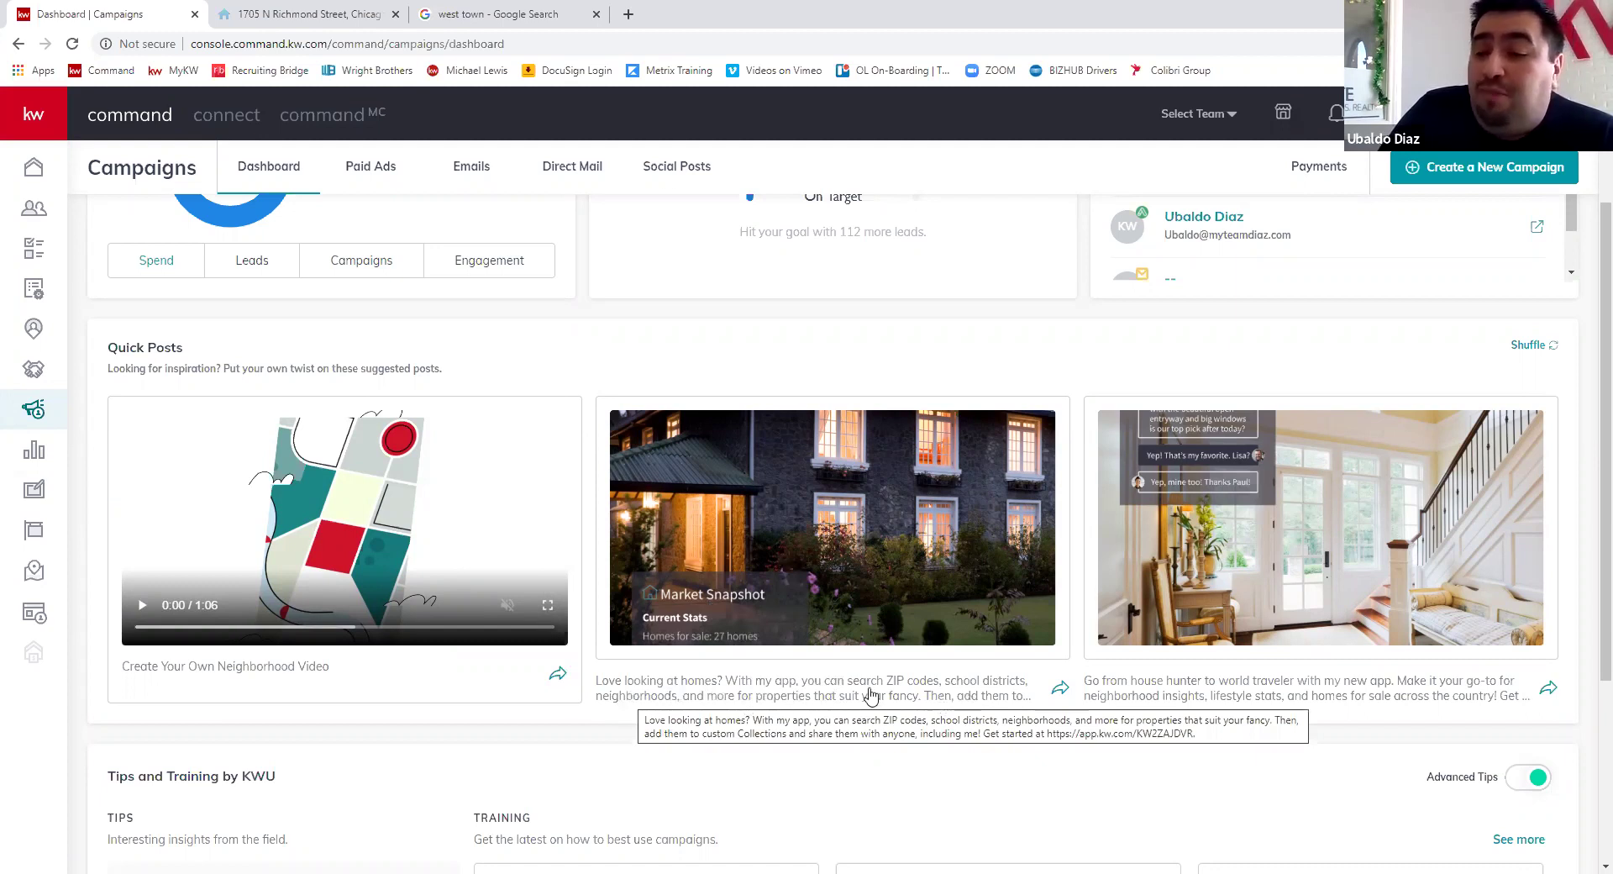
# - Start a social post from the Market Snapshot quick post and review its app link text
pyautogui.click(1060, 689)
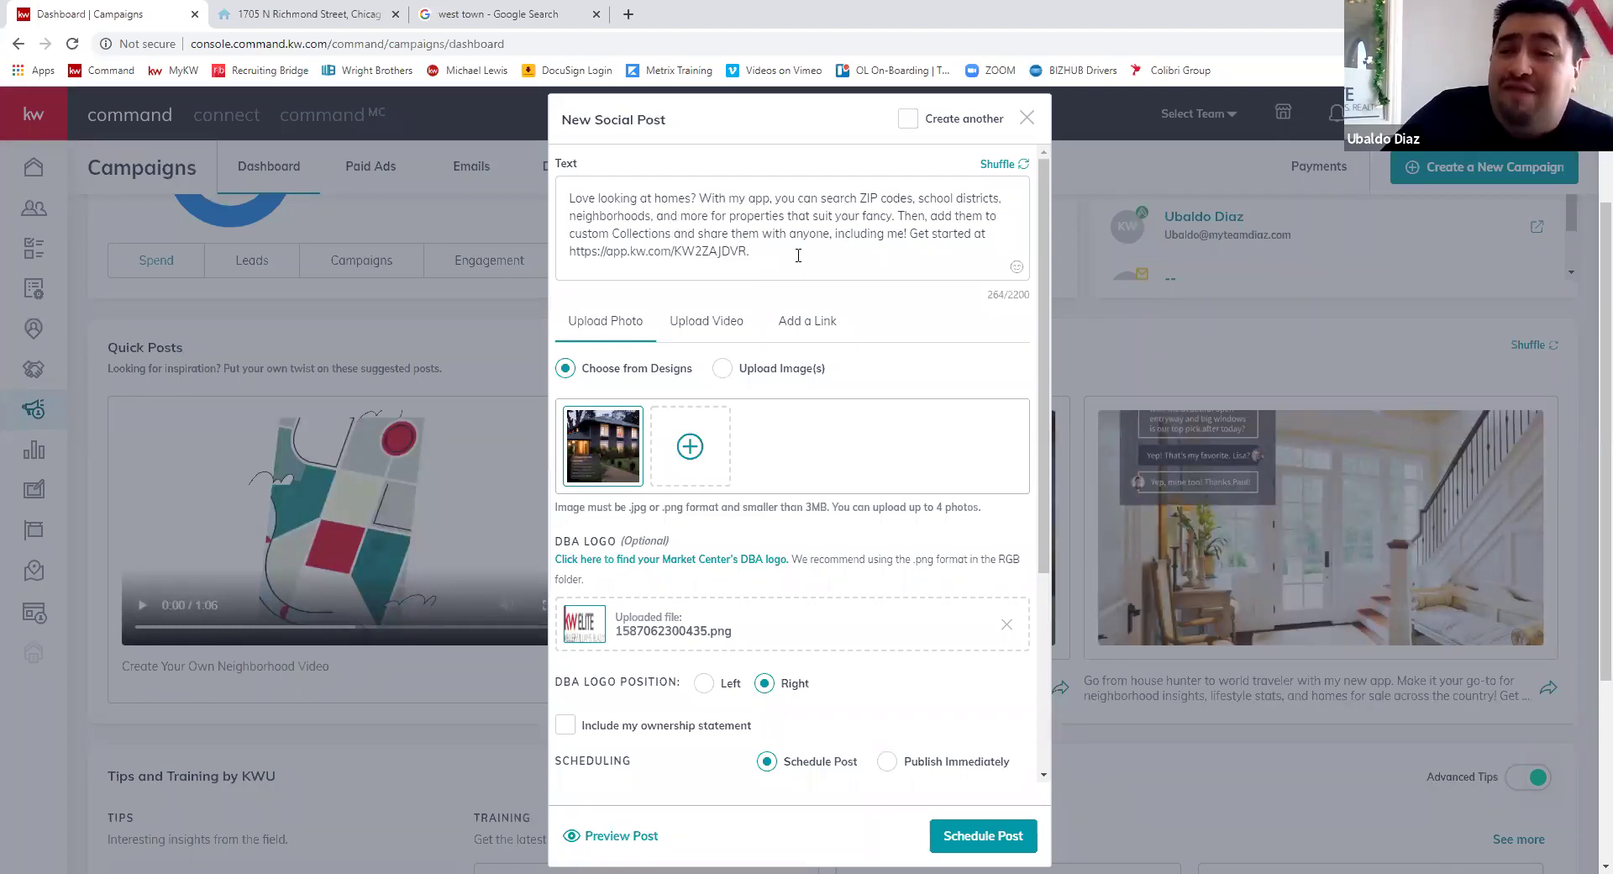
pyautogui.click(746, 251)
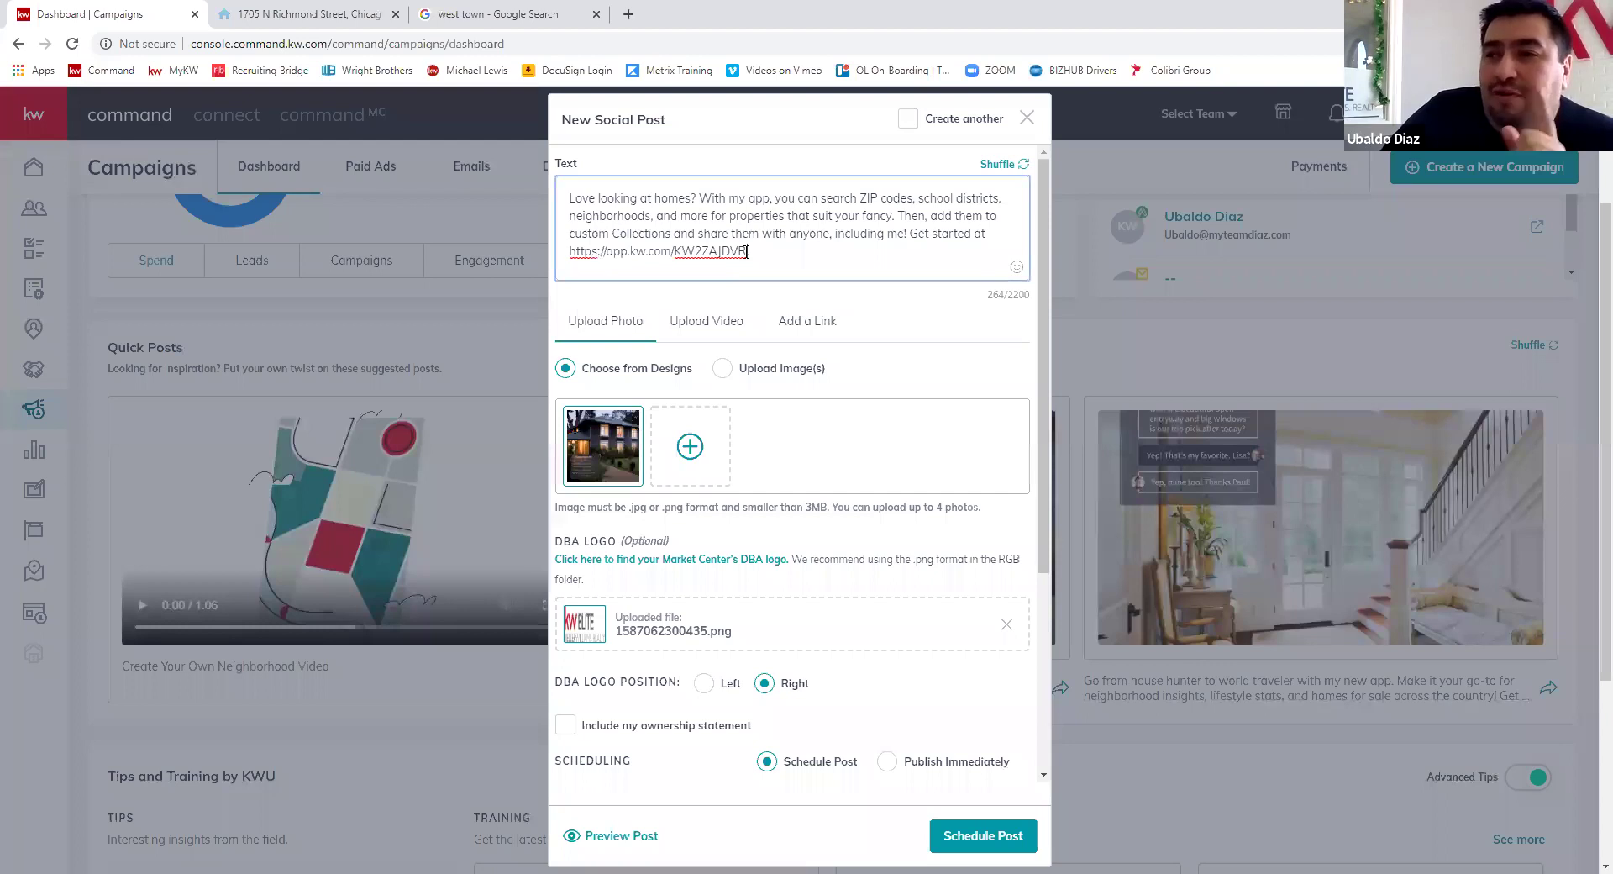
pyautogui.moveTo(746, 251); pyautogui.dragTo(570, 254)
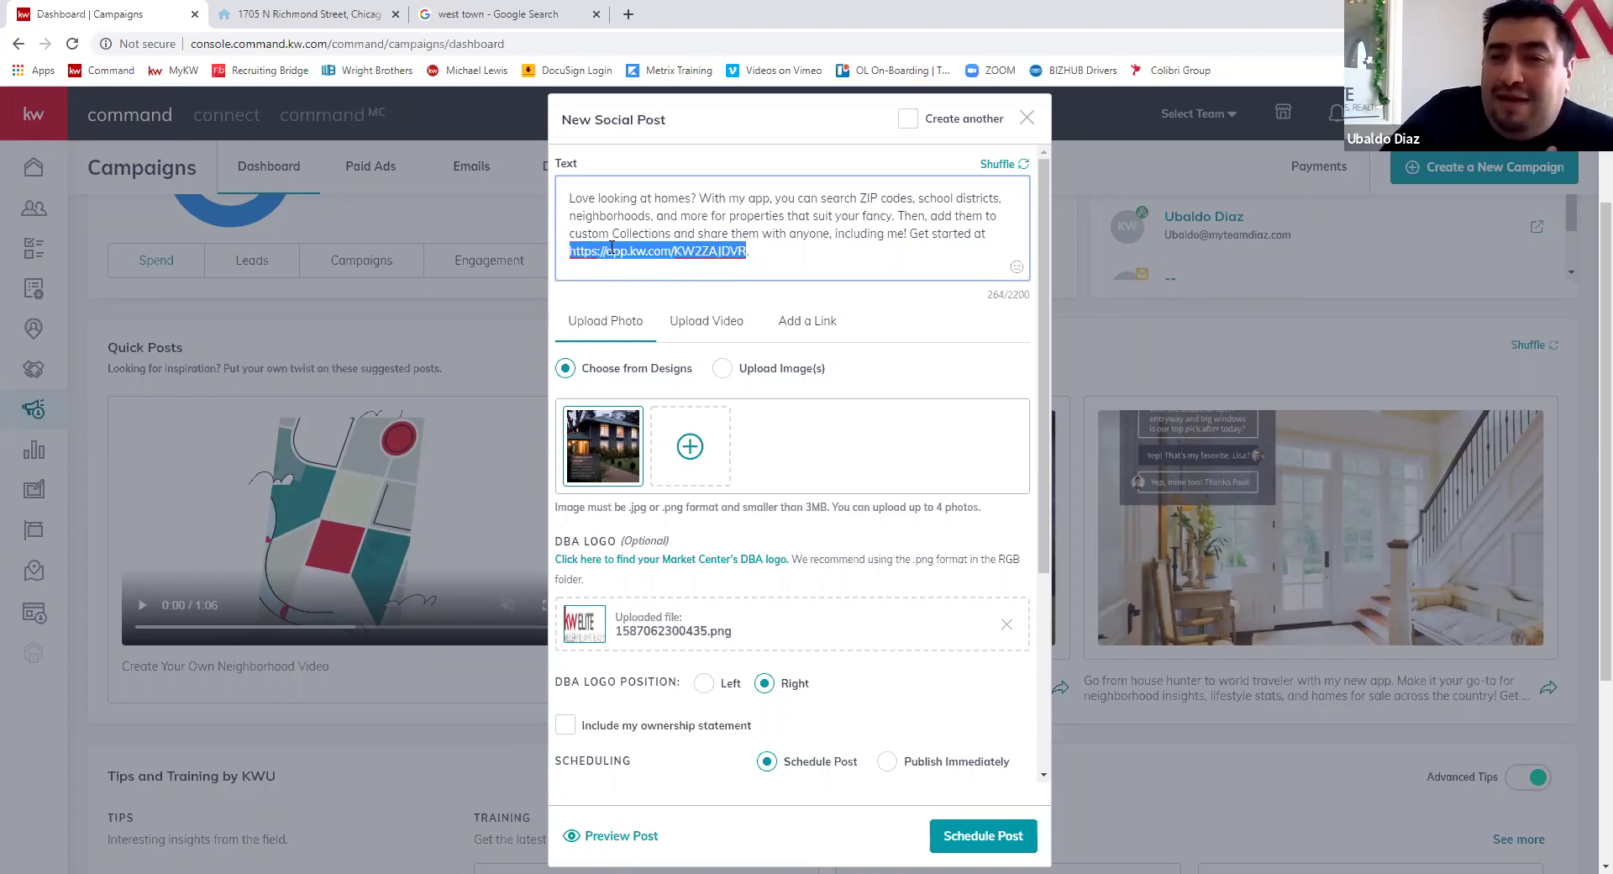
pyautogui.click(783, 253)
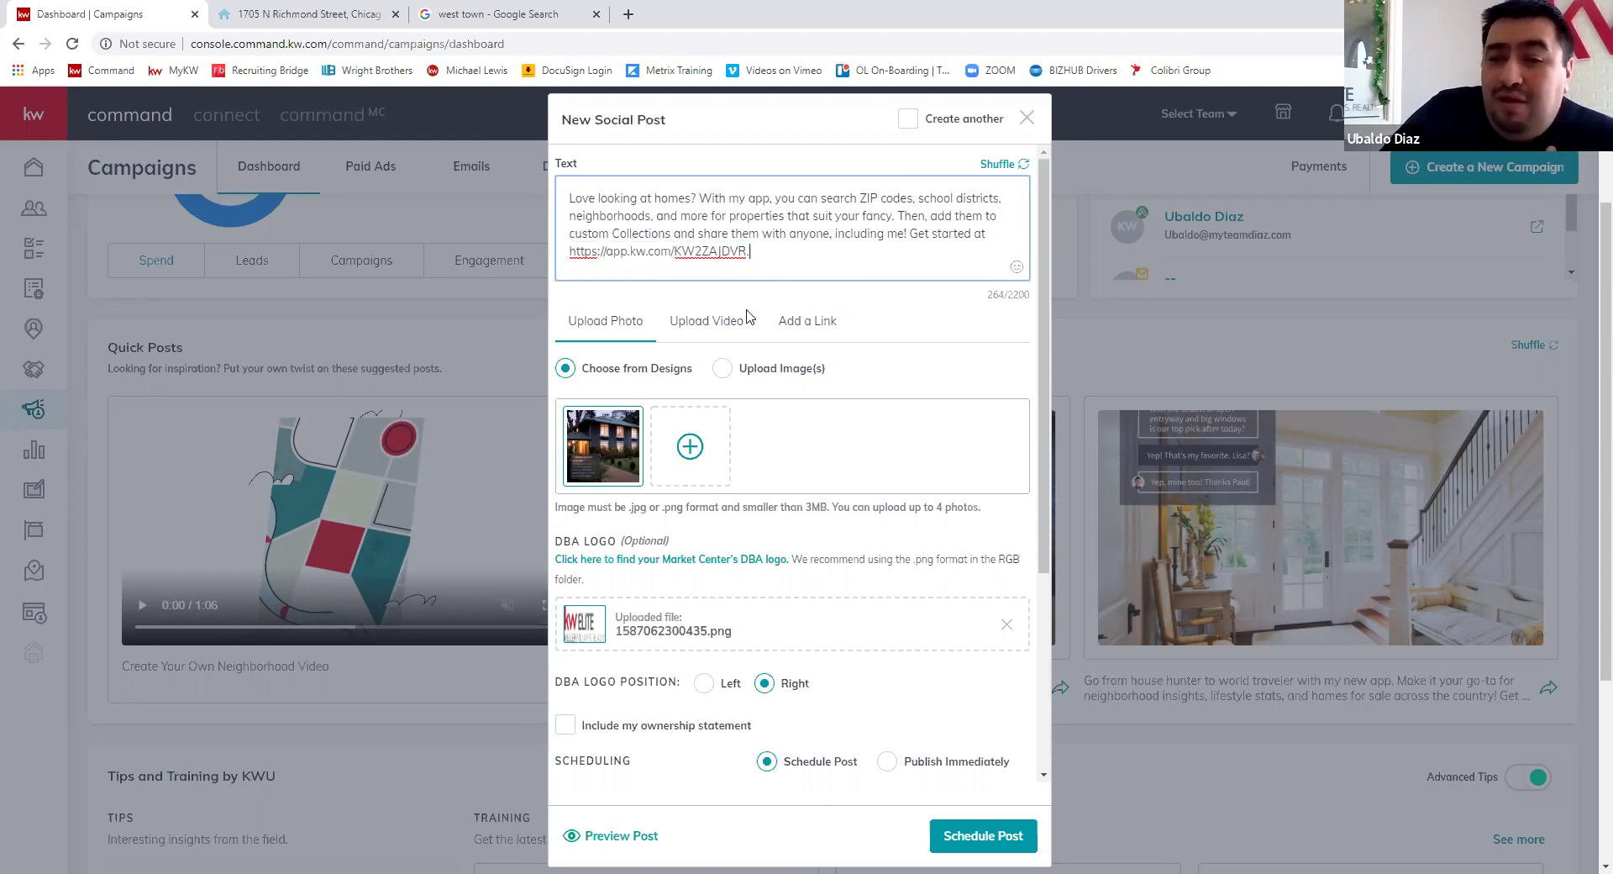
# - Select every listed Facebook page, including Keller Williams Elite, Oak Forest, Orland Park and Chicagoland
pyautogui.moveTo(622, 454)
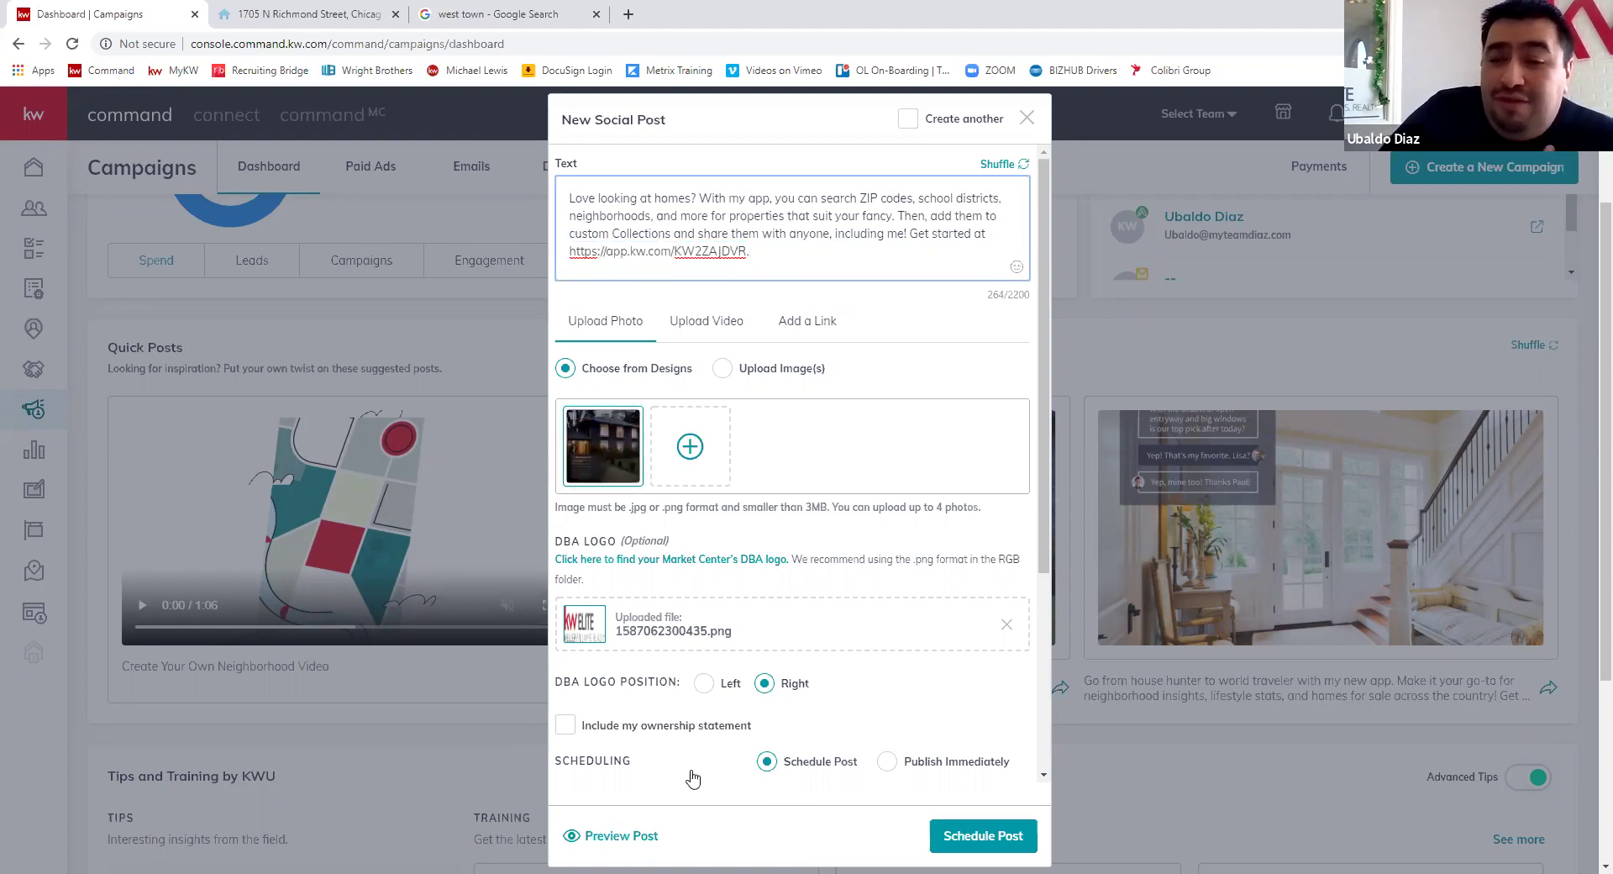
pyautogui.scroll(-2, 636, 454)
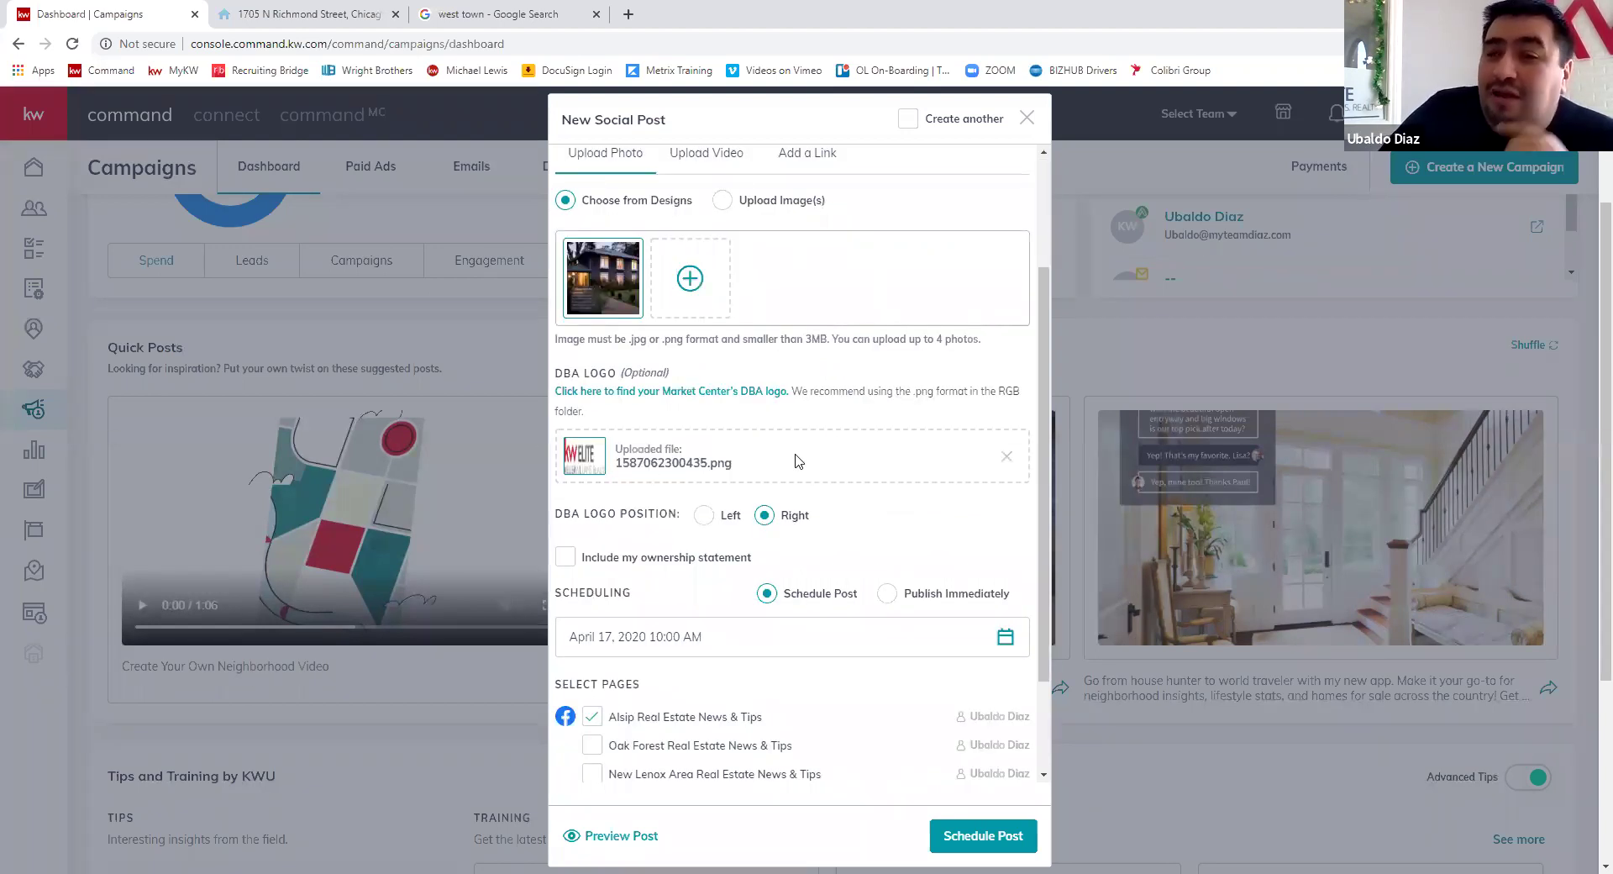
pyautogui.scroll(-1, 819, 454)
pyautogui.scroll(-3, 844, 463)
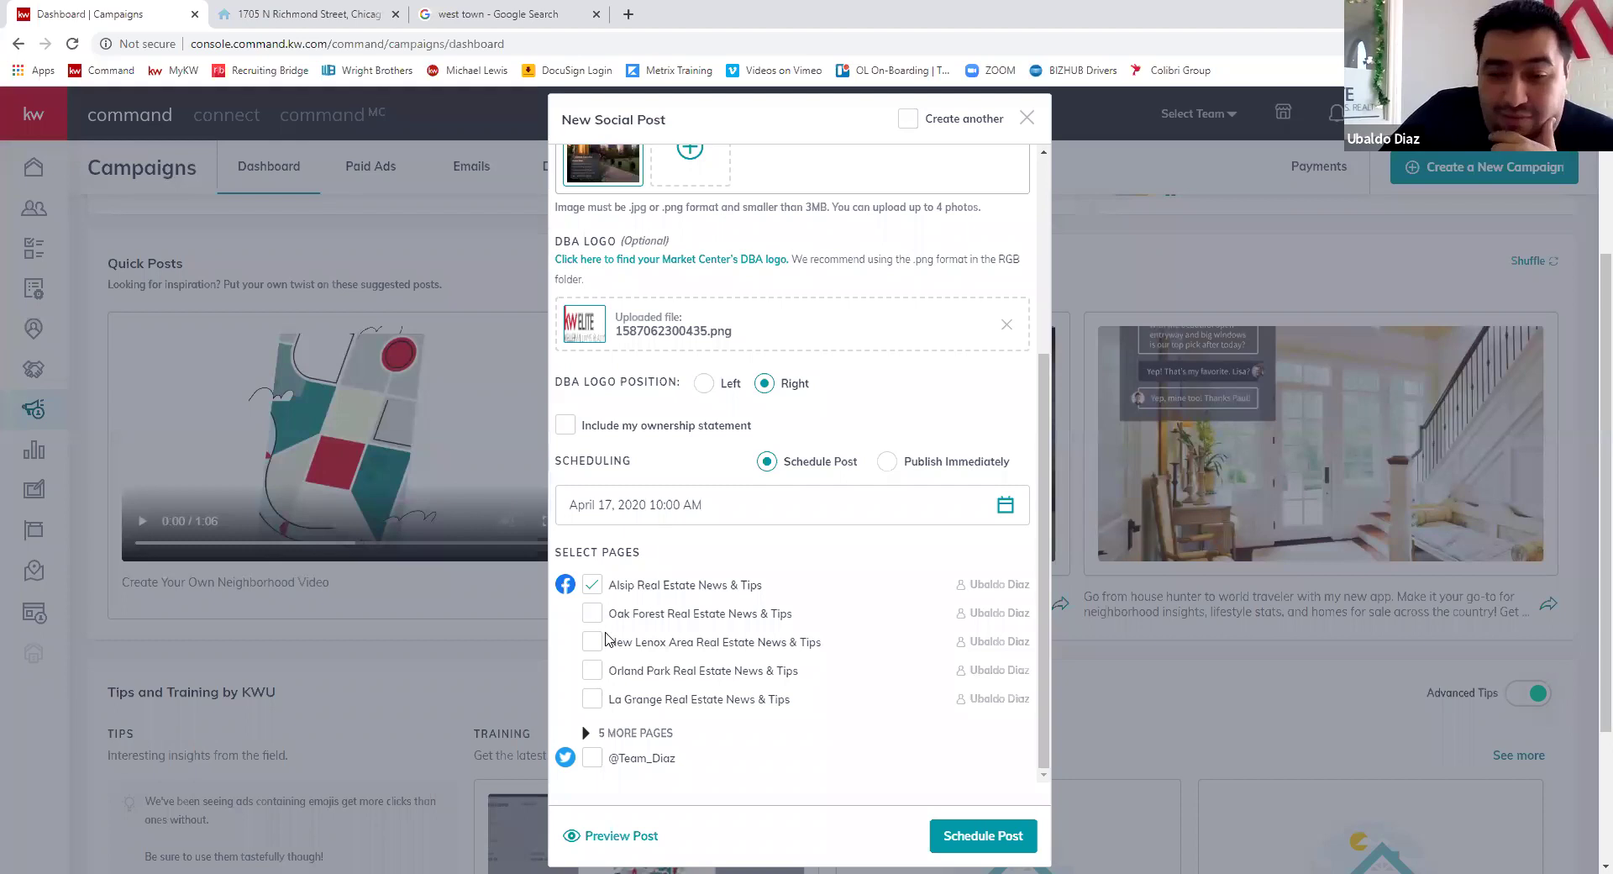
pyautogui.click(593, 732)
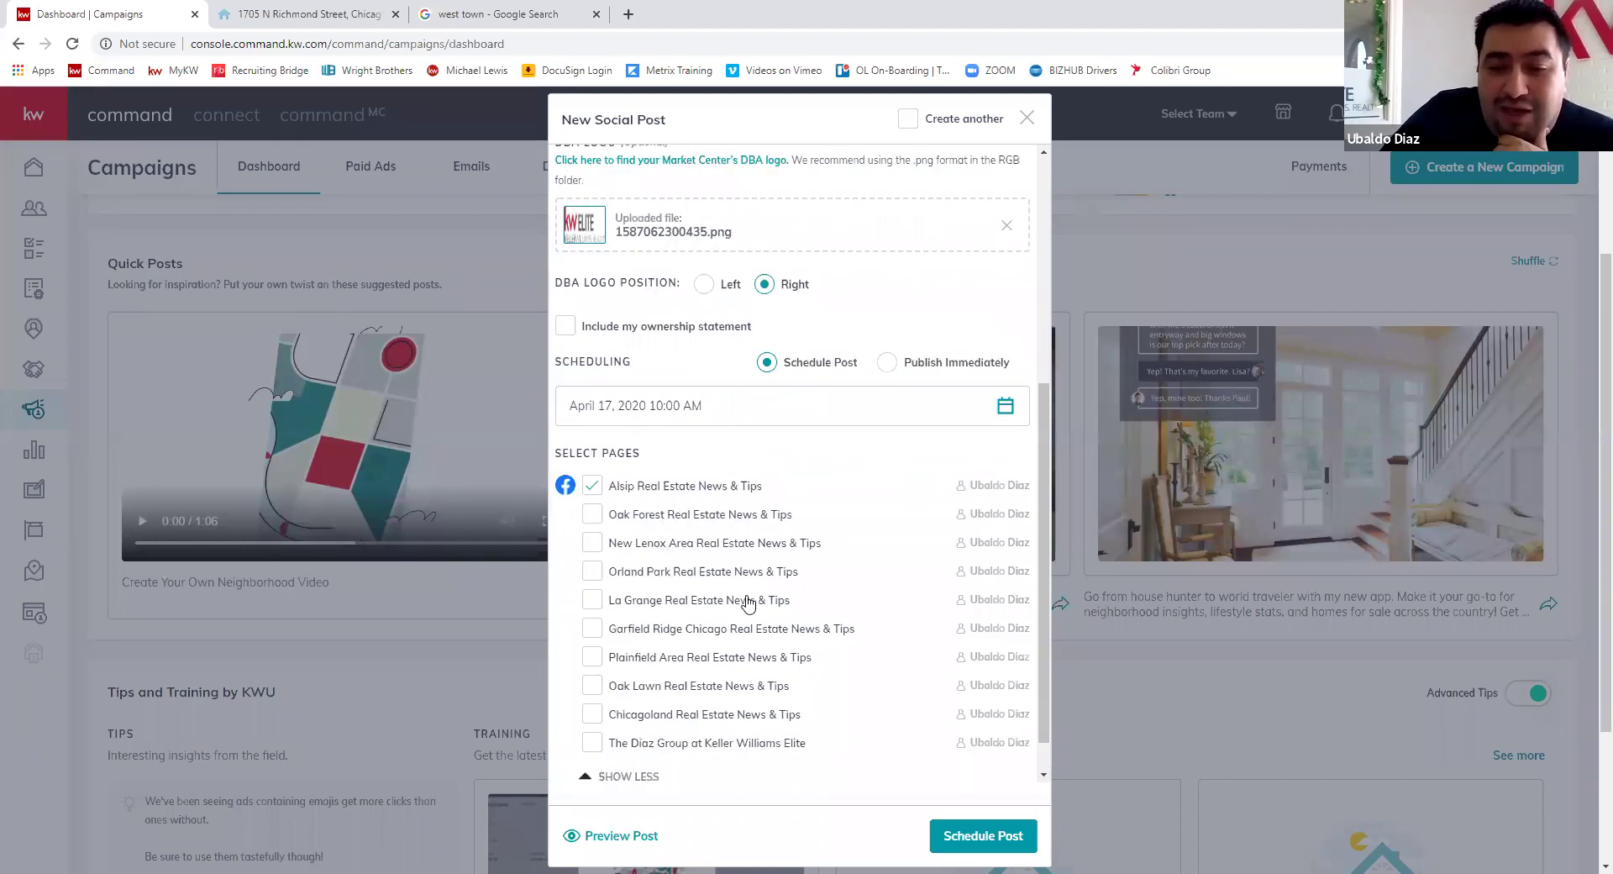
pyautogui.click(593, 697)
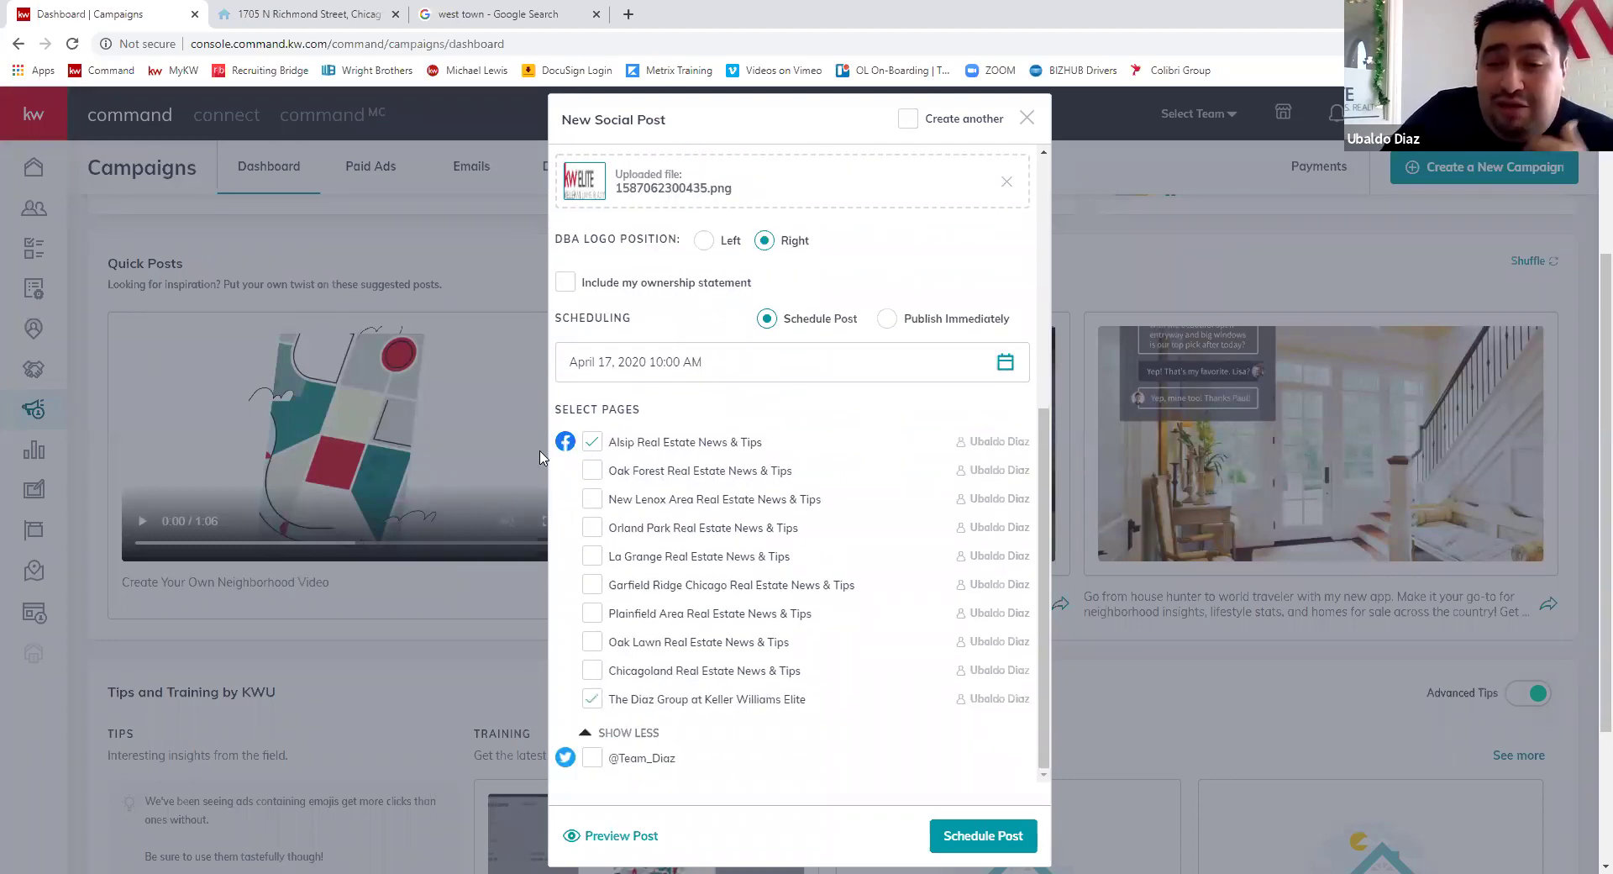
pyautogui.click(592, 470)
pyautogui.click(591, 498)
pyautogui.click(593, 527)
pyautogui.click(592, 557)
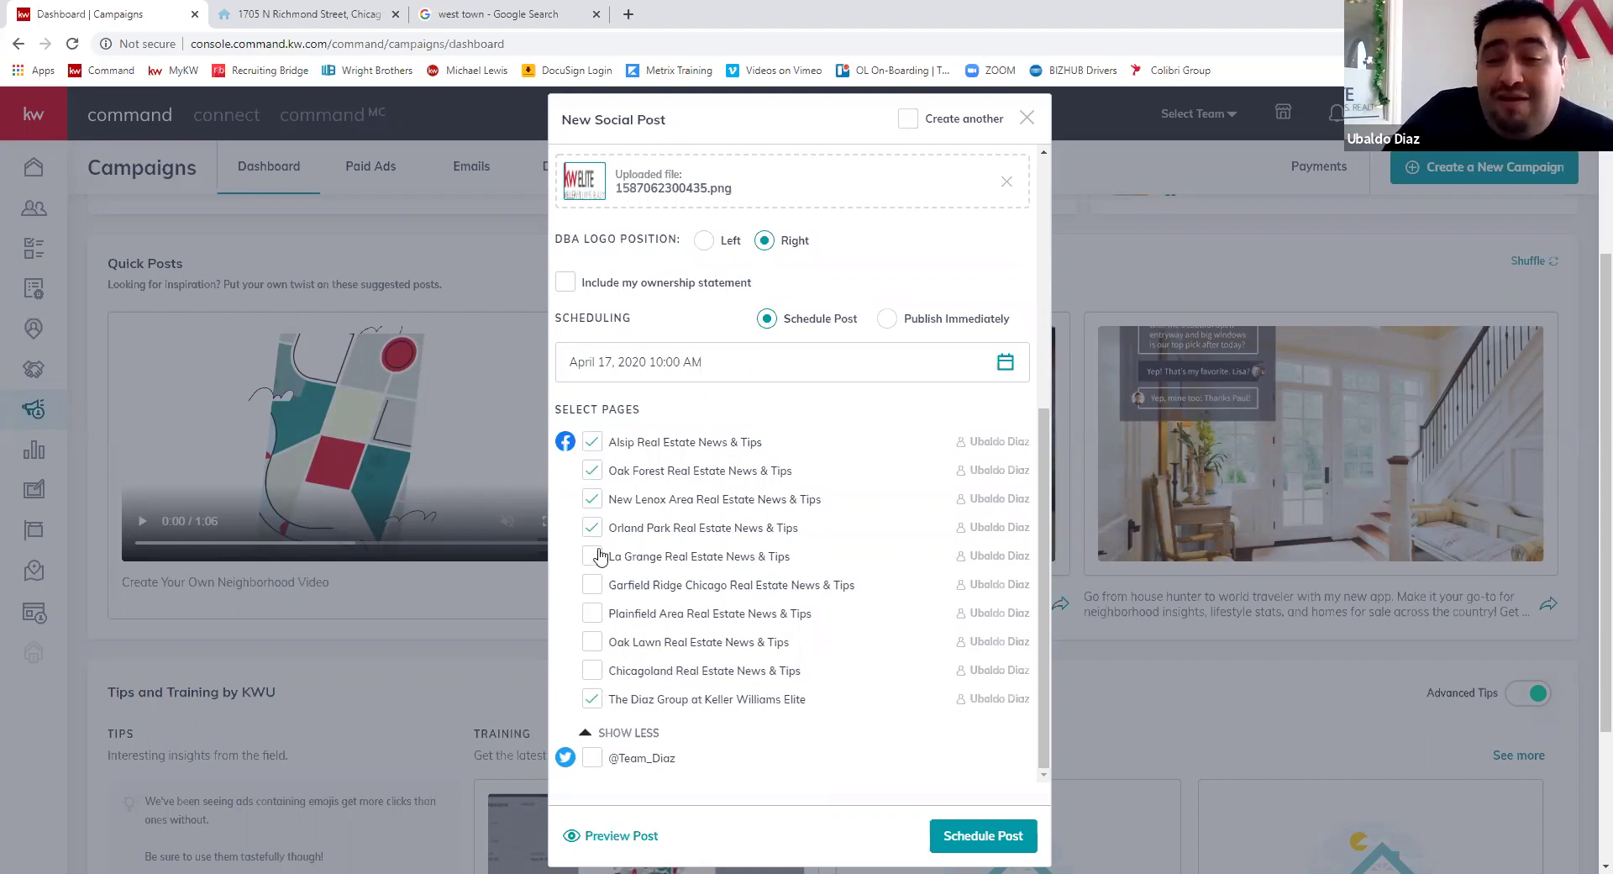
pyautogui.click(591, 585)
pyautogui.click(592, 613)
pyautogui.click(591, 641)
pyautogui.click(591, 670)
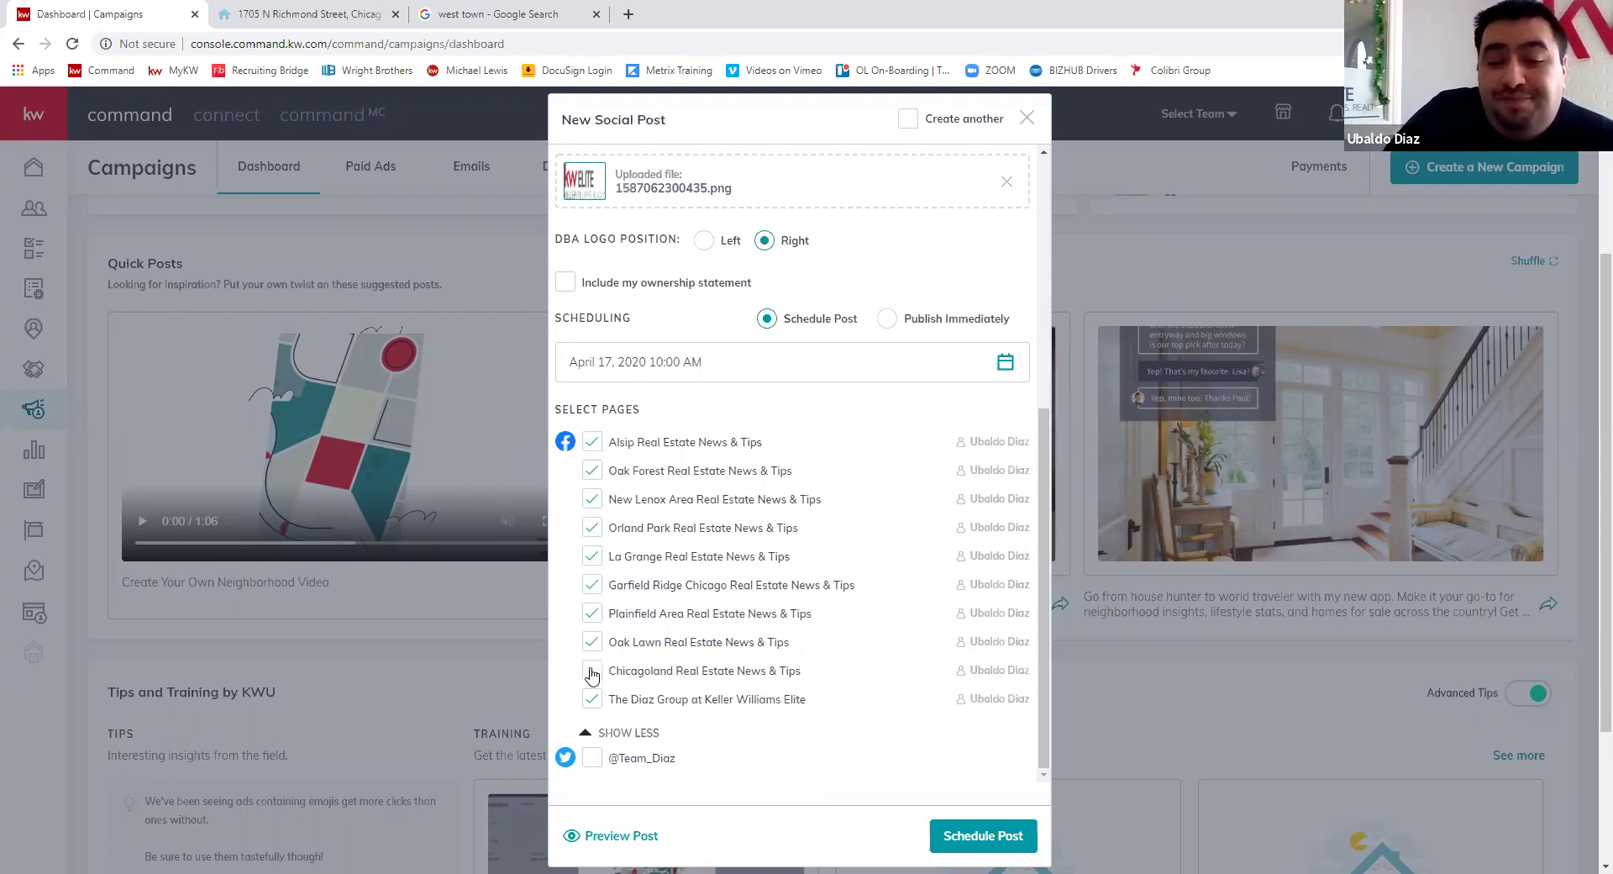
# - Add the team's Twitter account and set the post to publish immediately
pyautogui.scroll(-3, 896, 677)
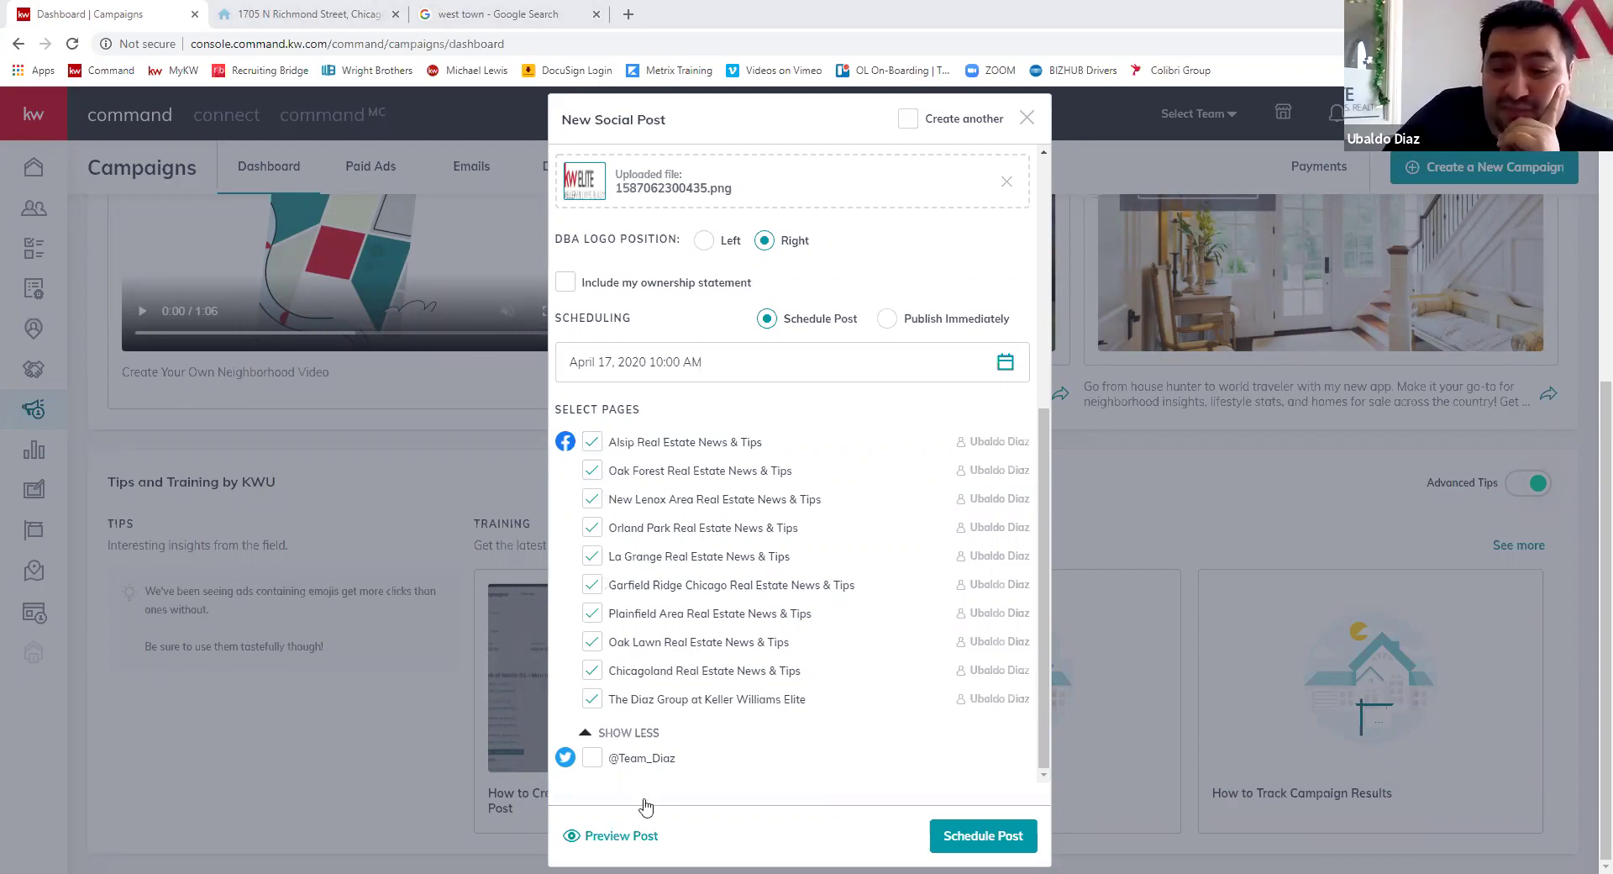
pyautogui.click(591, 761)
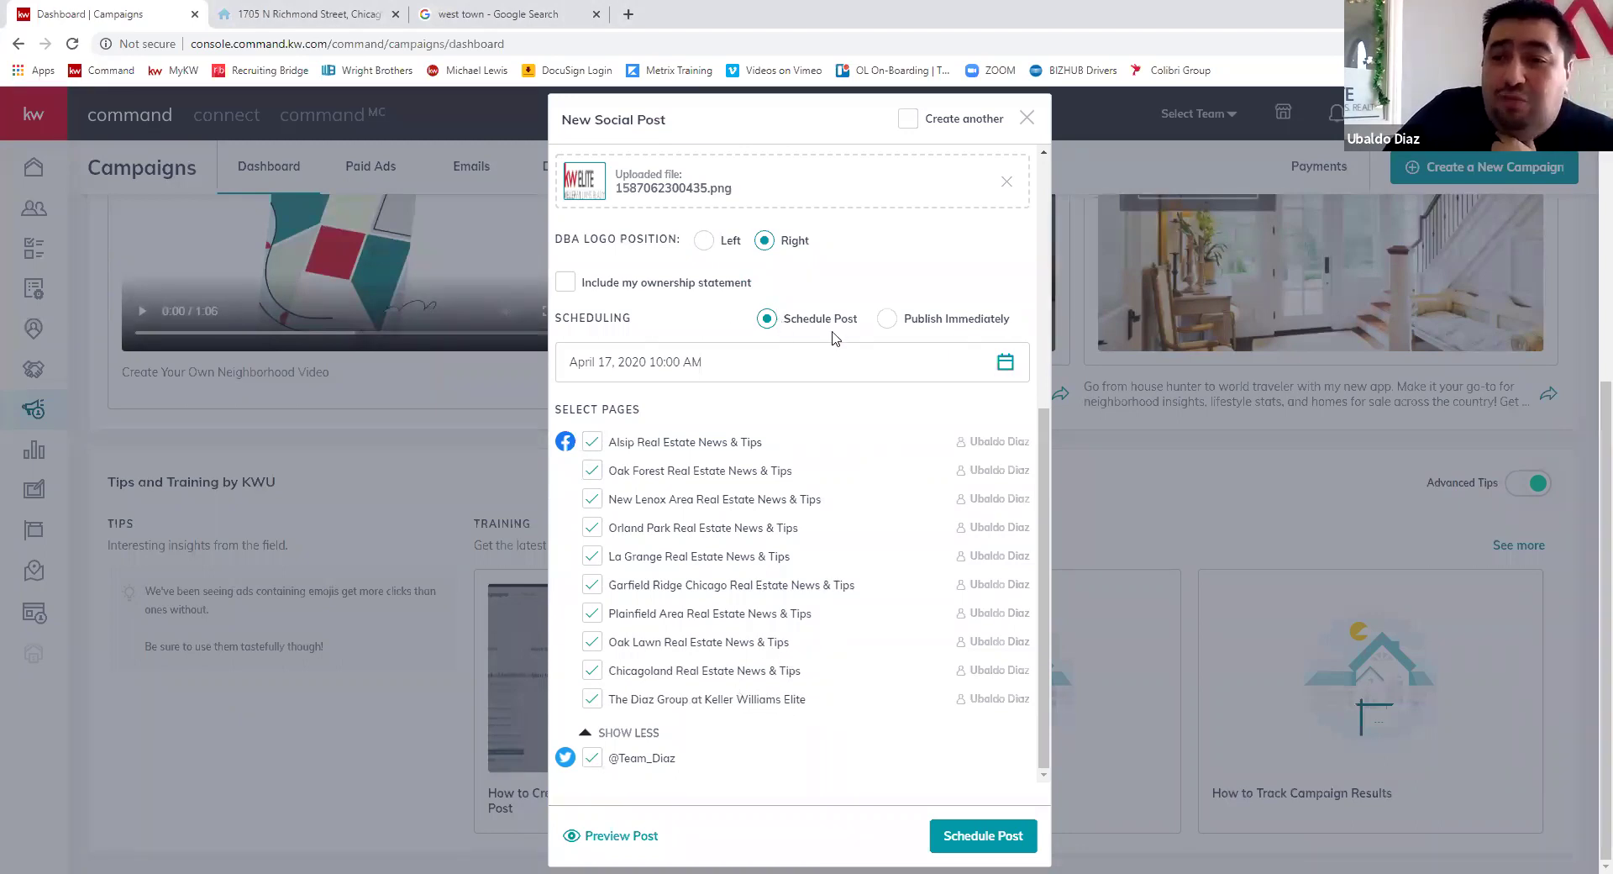
pyautogui.click(889, 320)
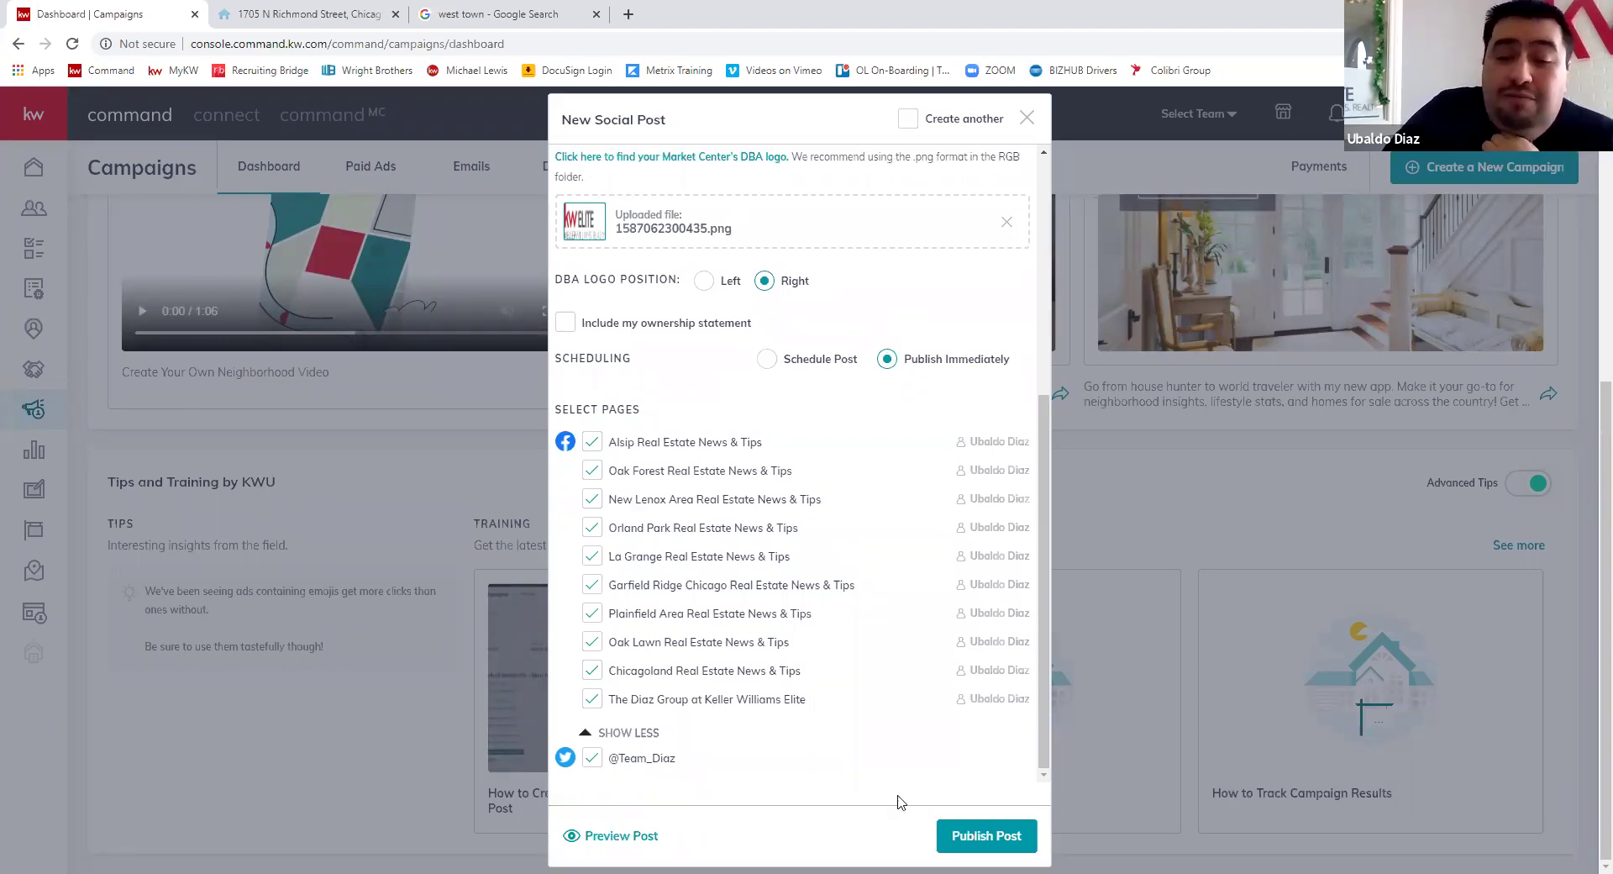
pyautogui.click(626, 836)
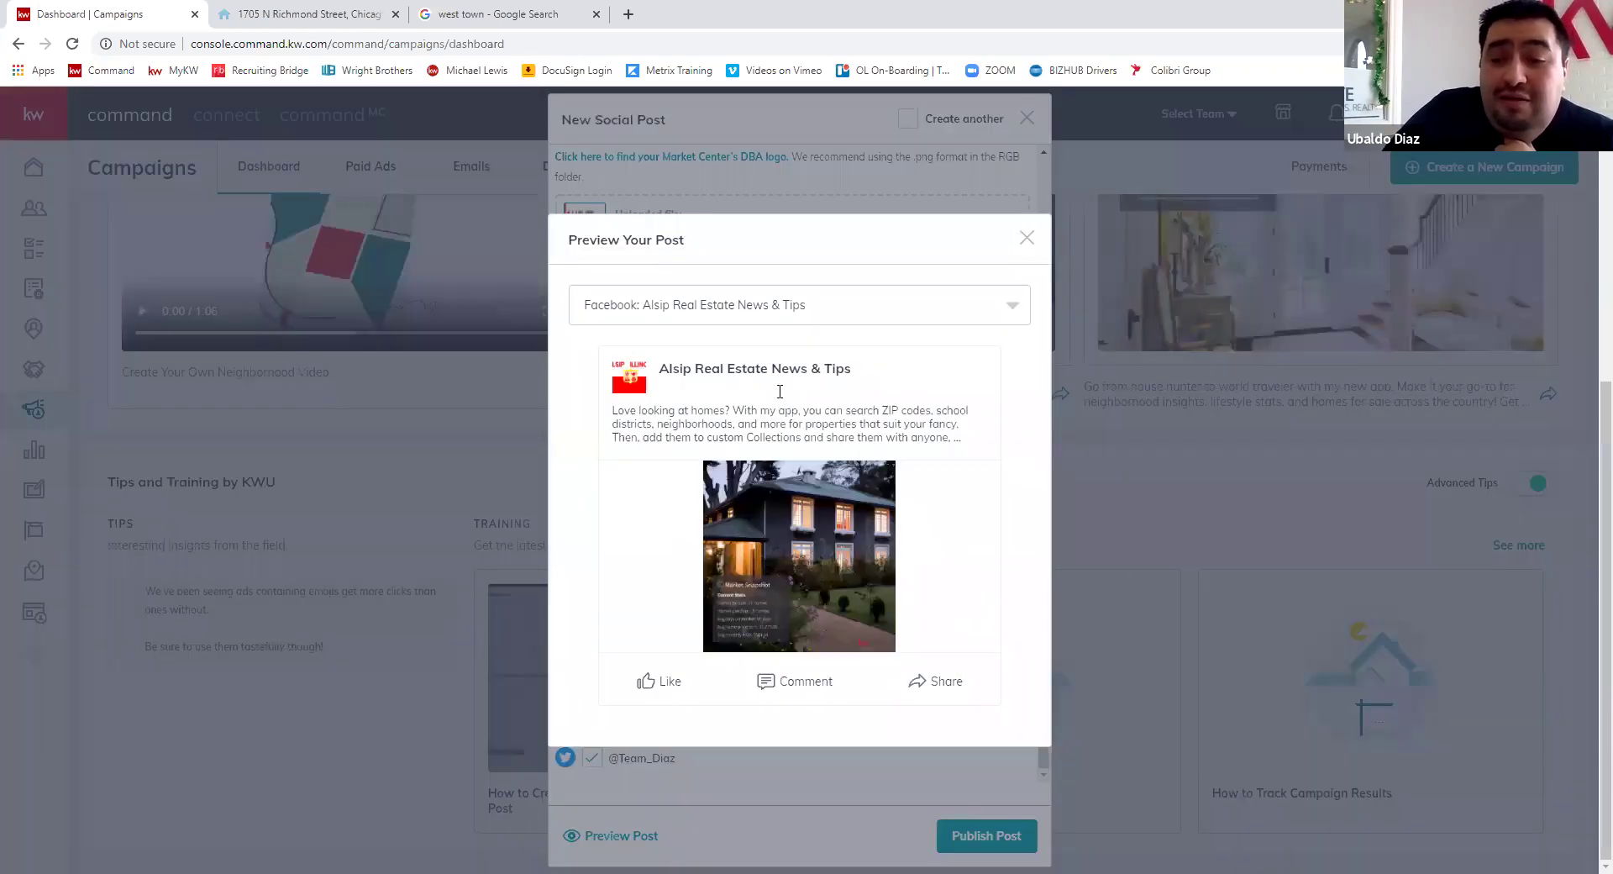
pyautogui.click(700, 314)
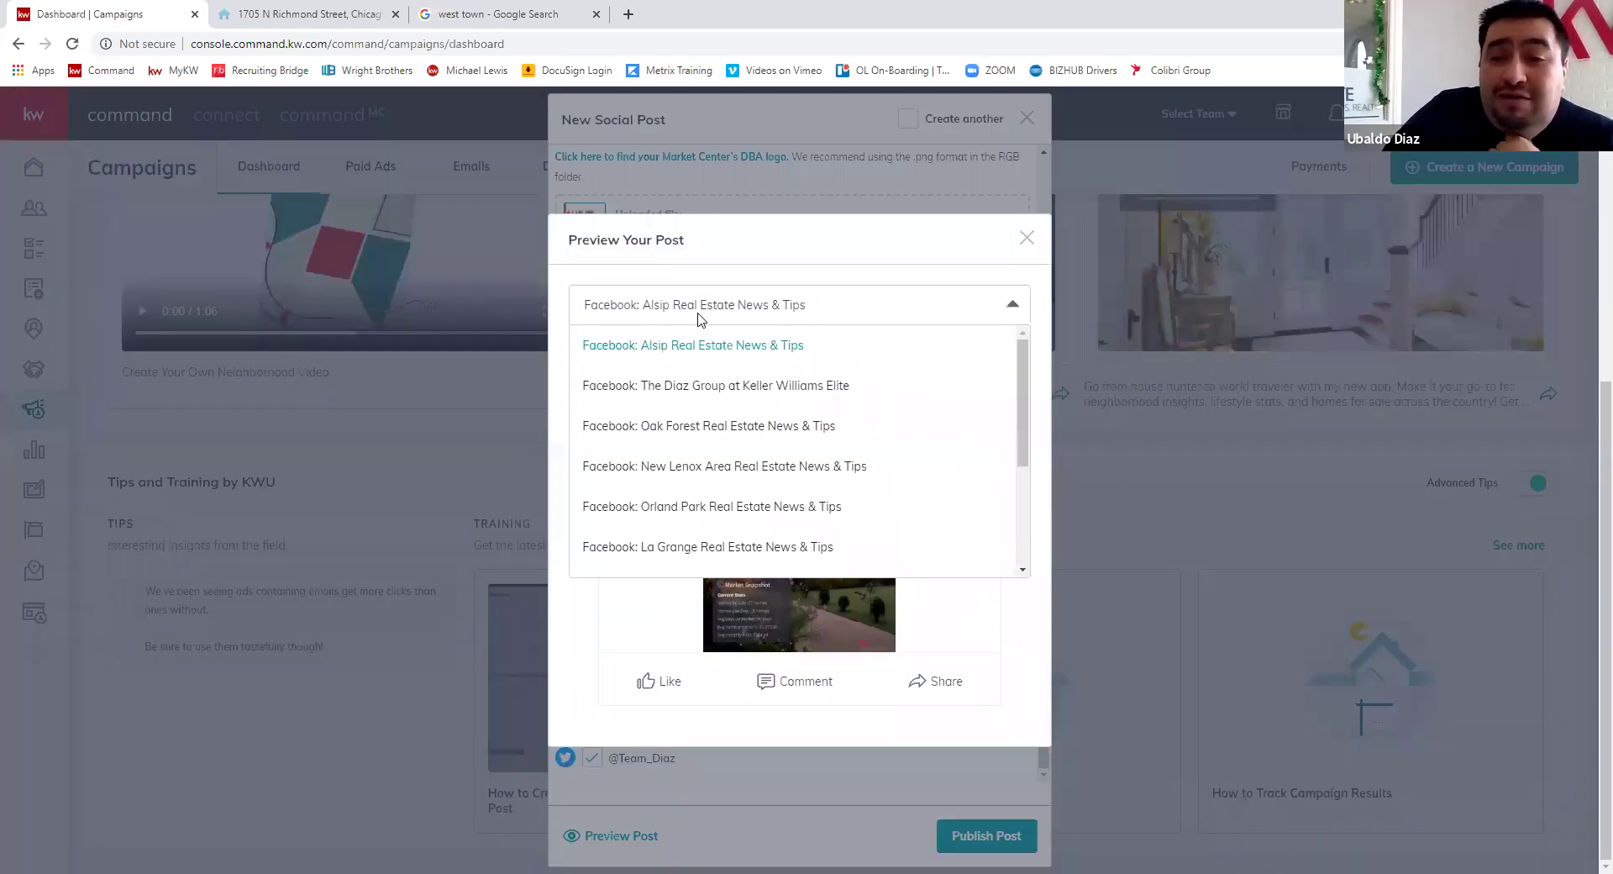
pyautogui.click(739, 425)
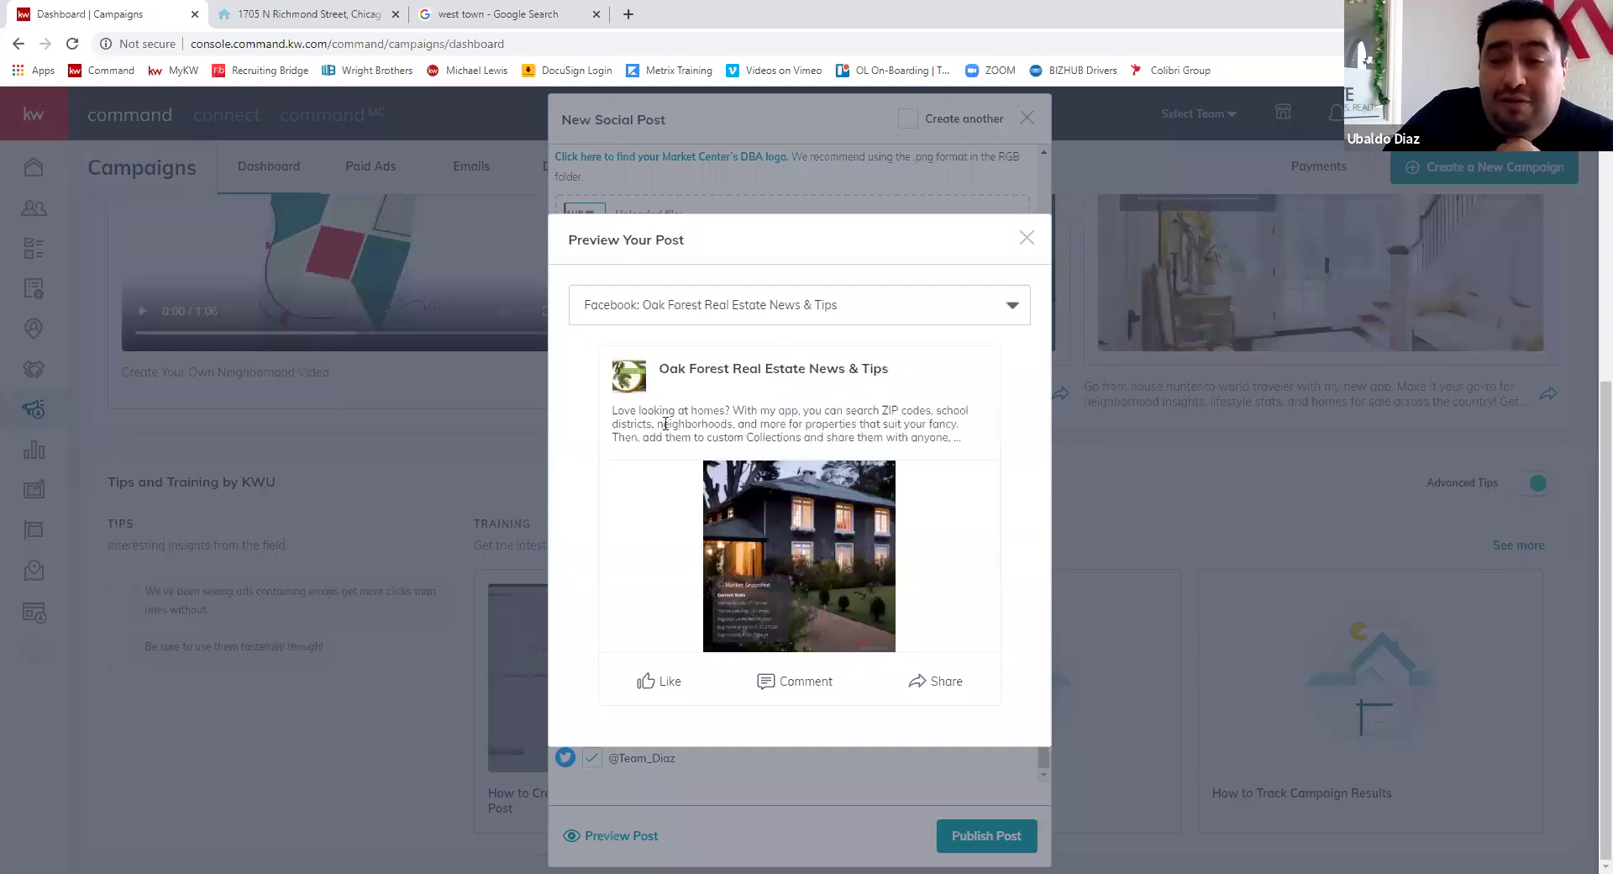
pyautogui.click(830, 317)
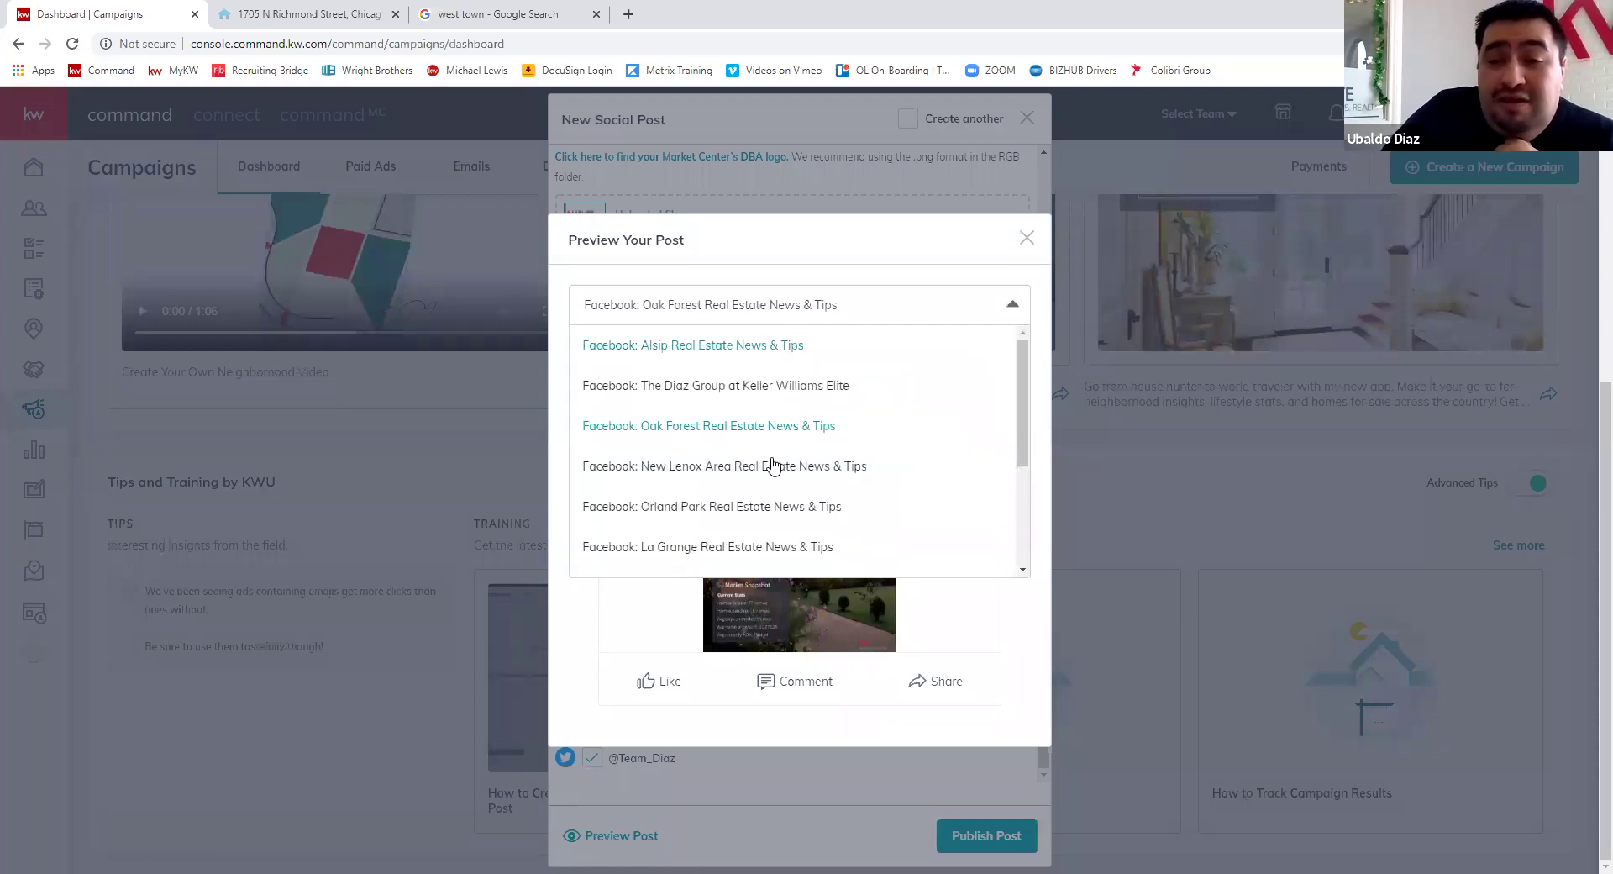
pyautogui.click(771, 506)
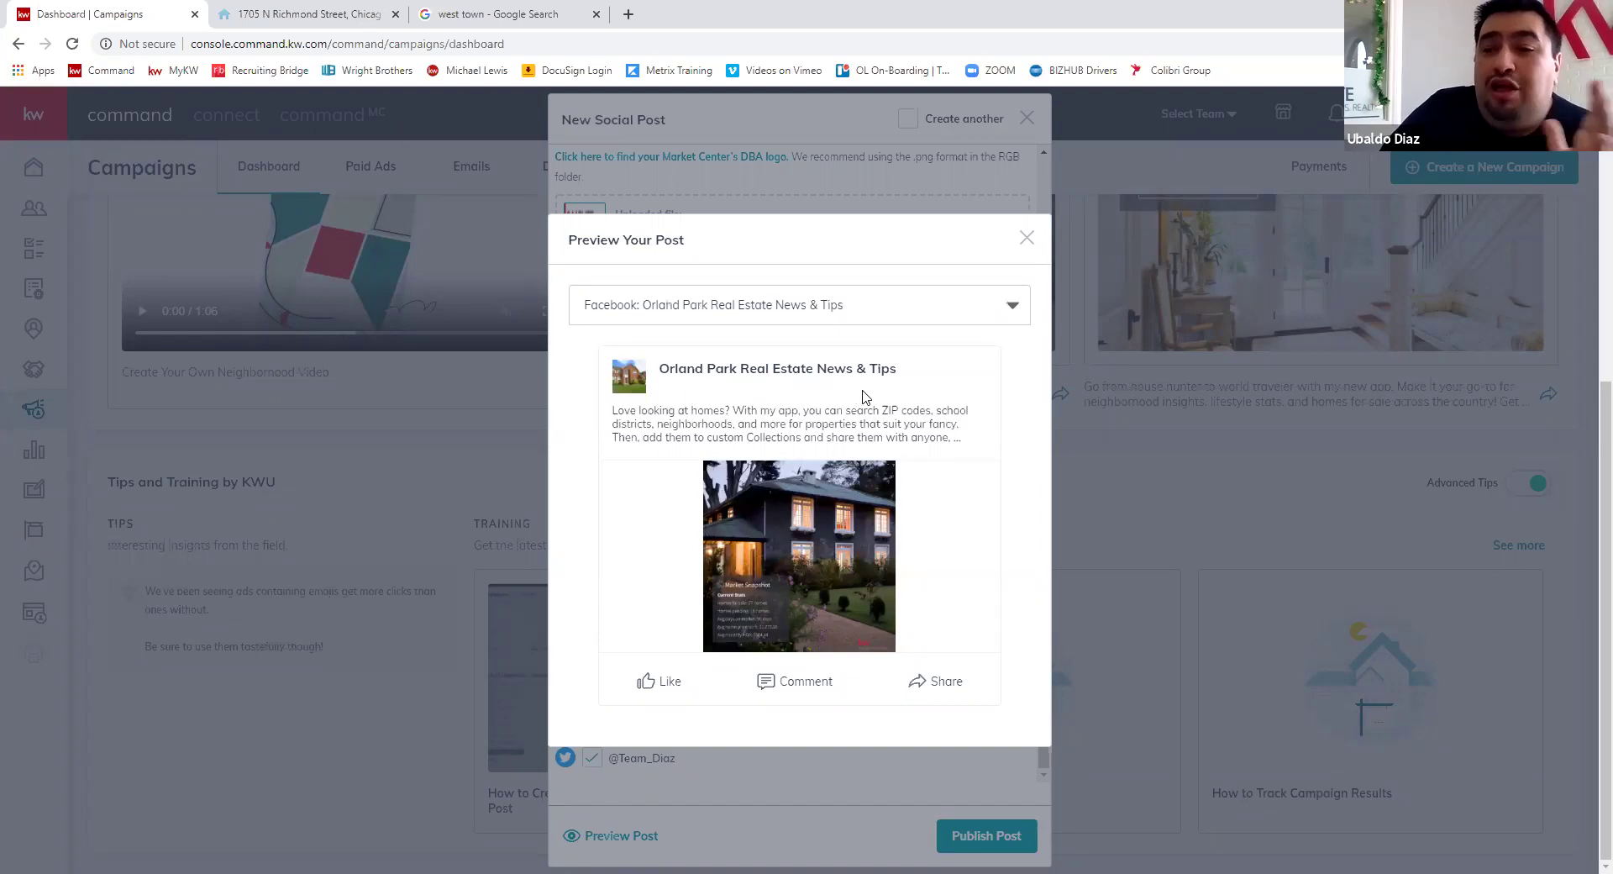
pyautogui.click(803, 316)
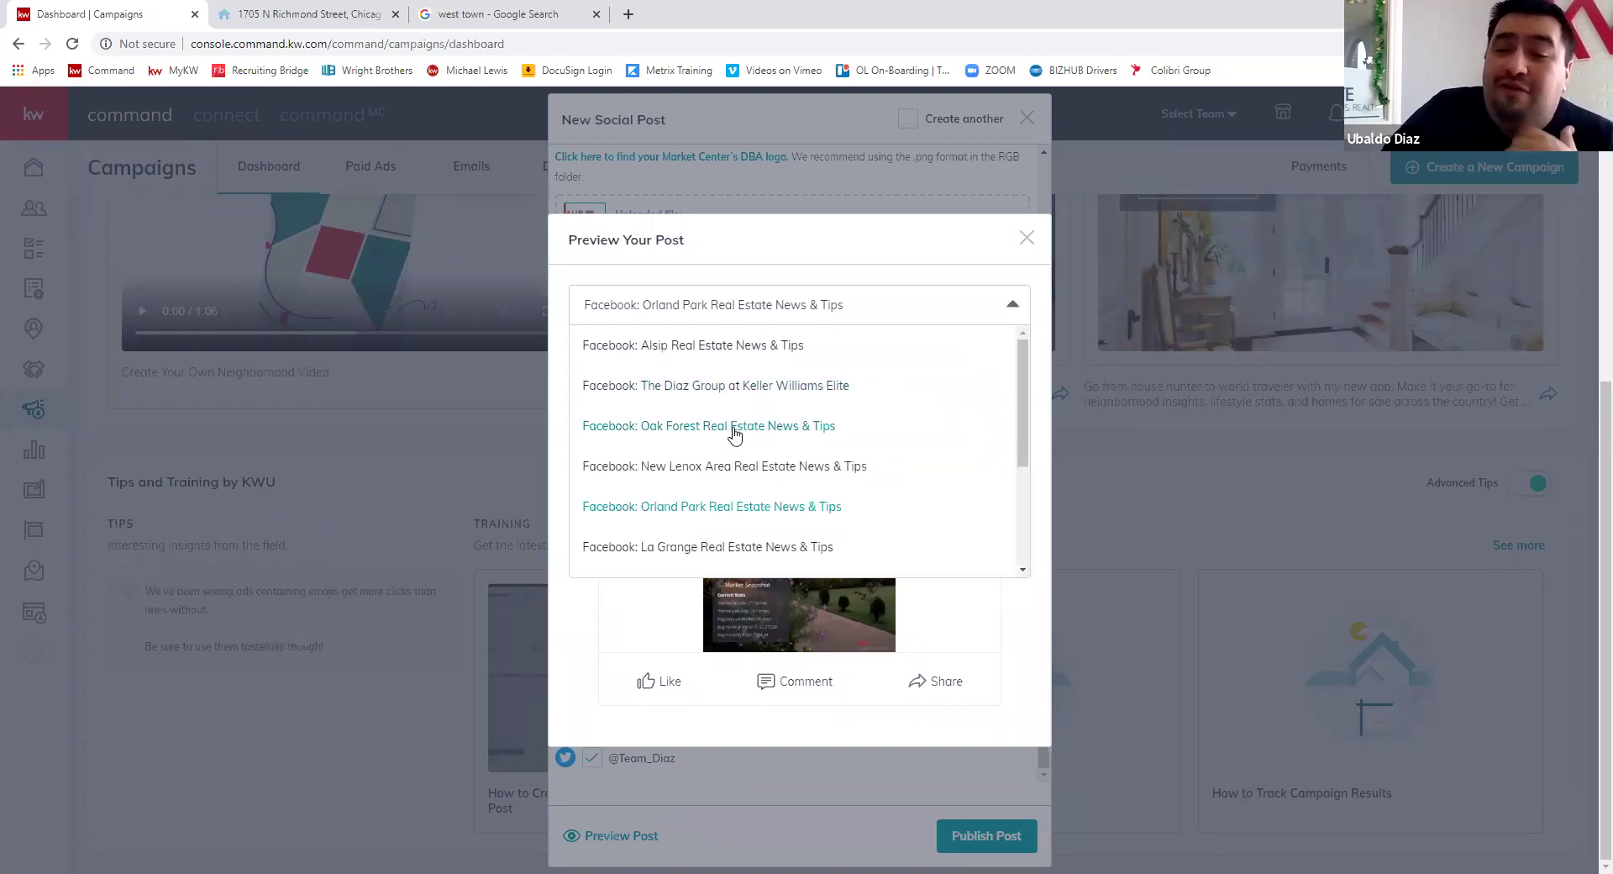
pyautogui.click(738, 430)
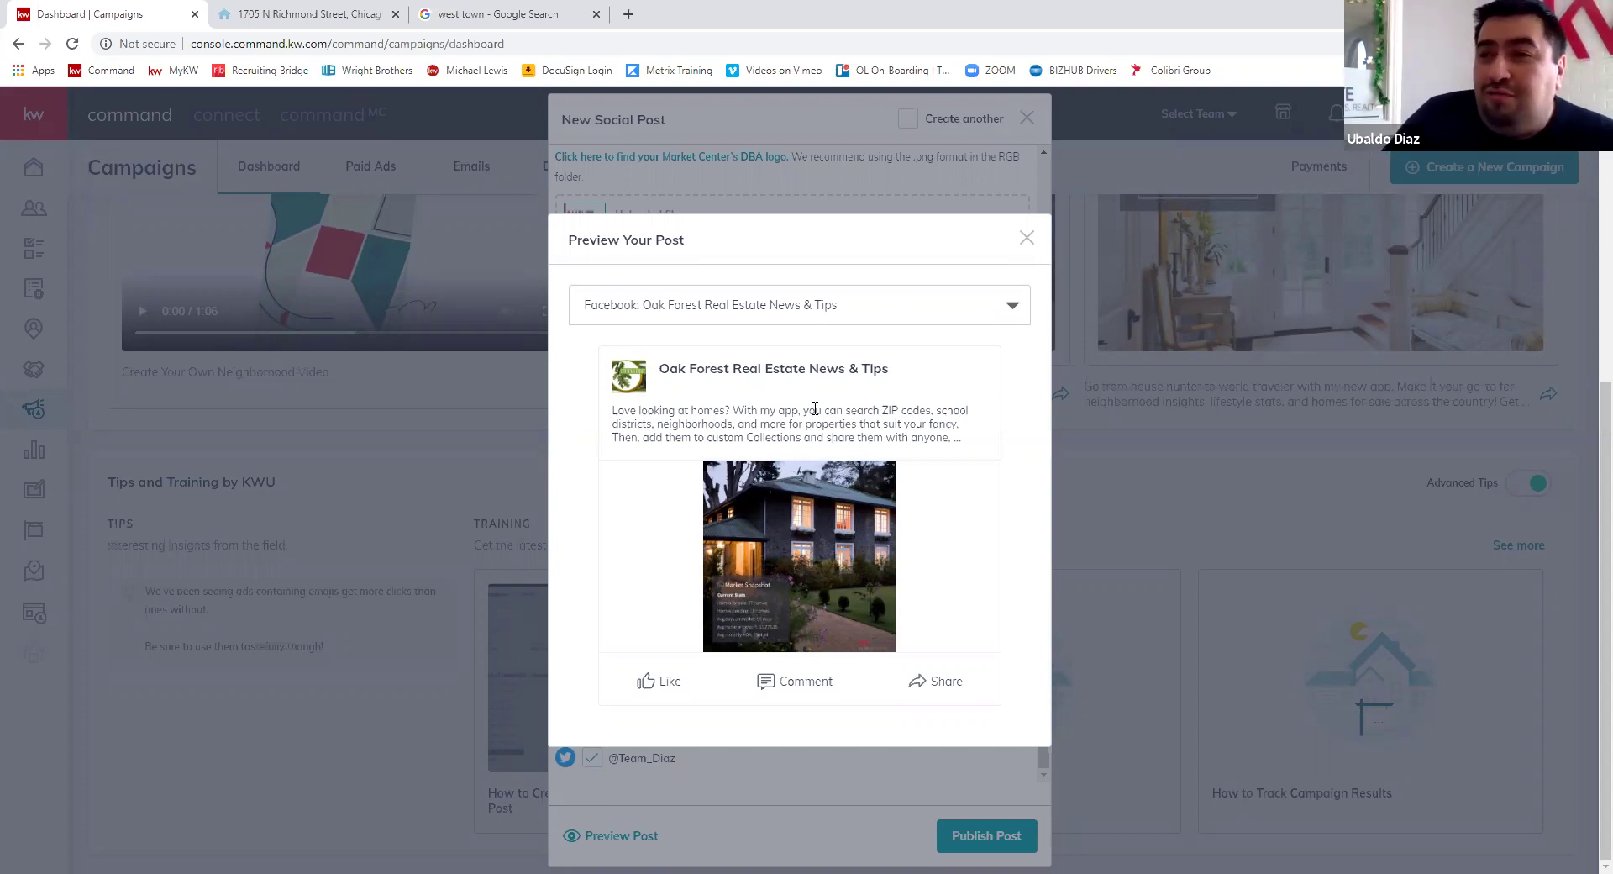
pyautogui.click(813, 314)
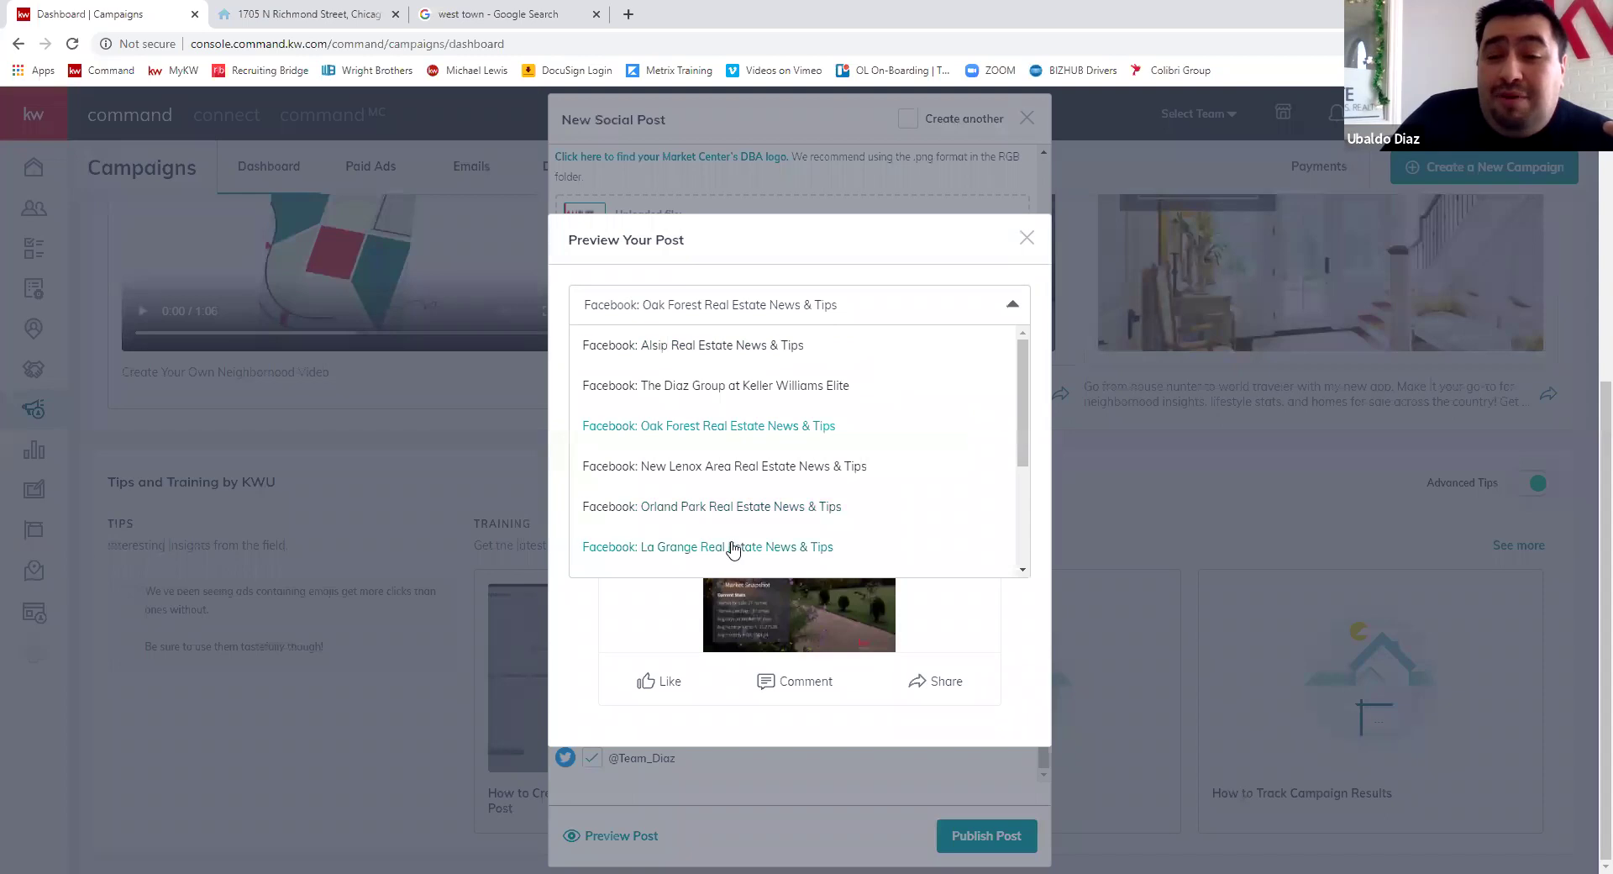
pyautogui.click(733, 549)
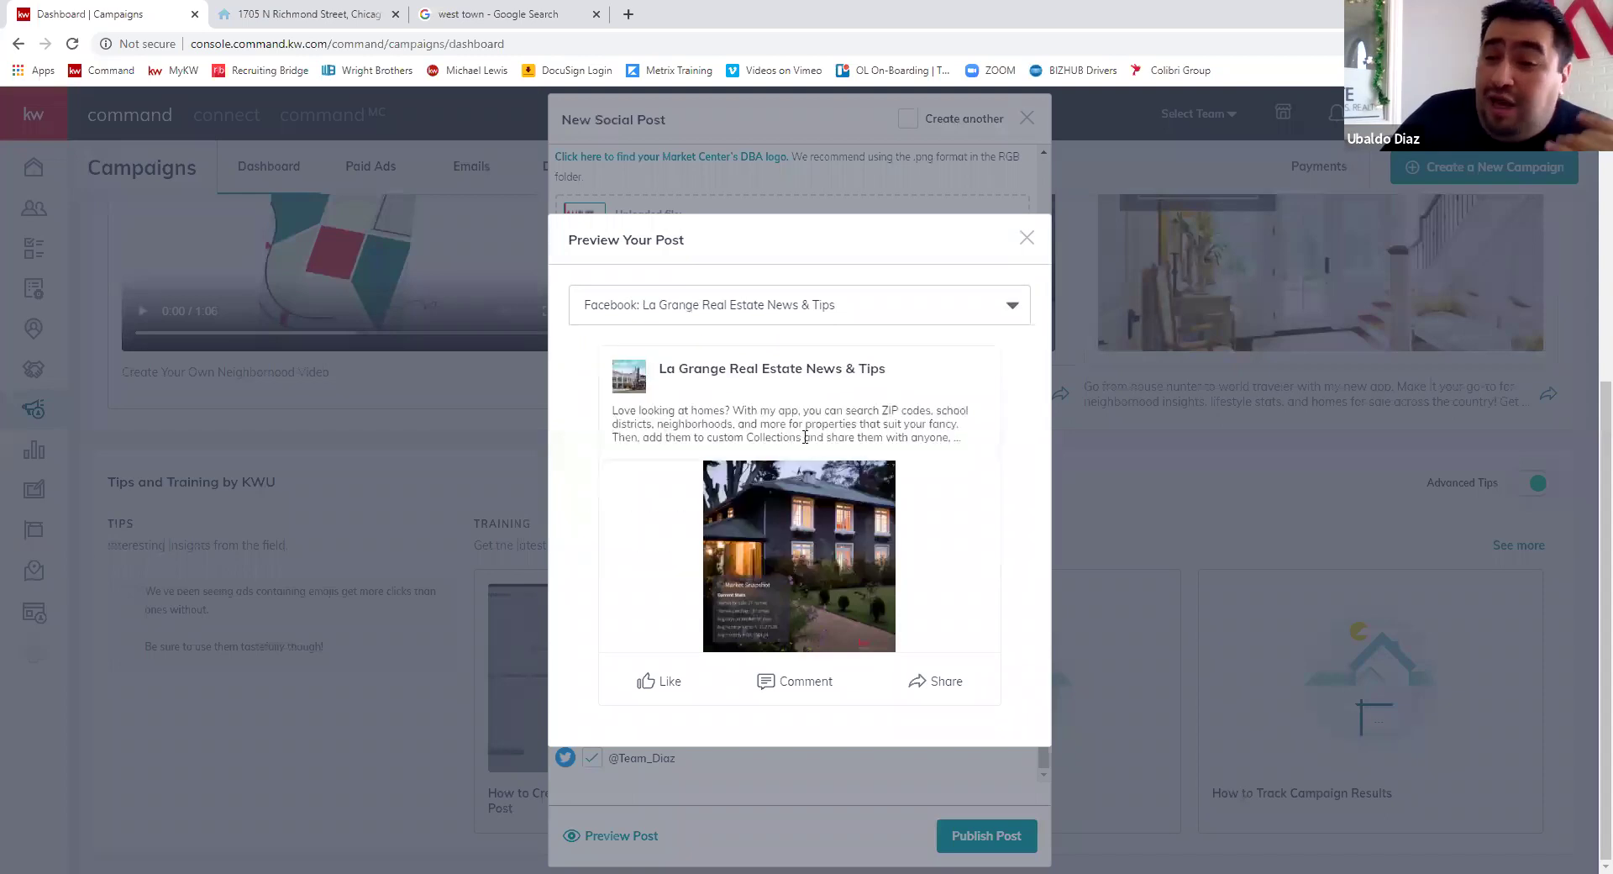
pyautogui.click(828, 308)
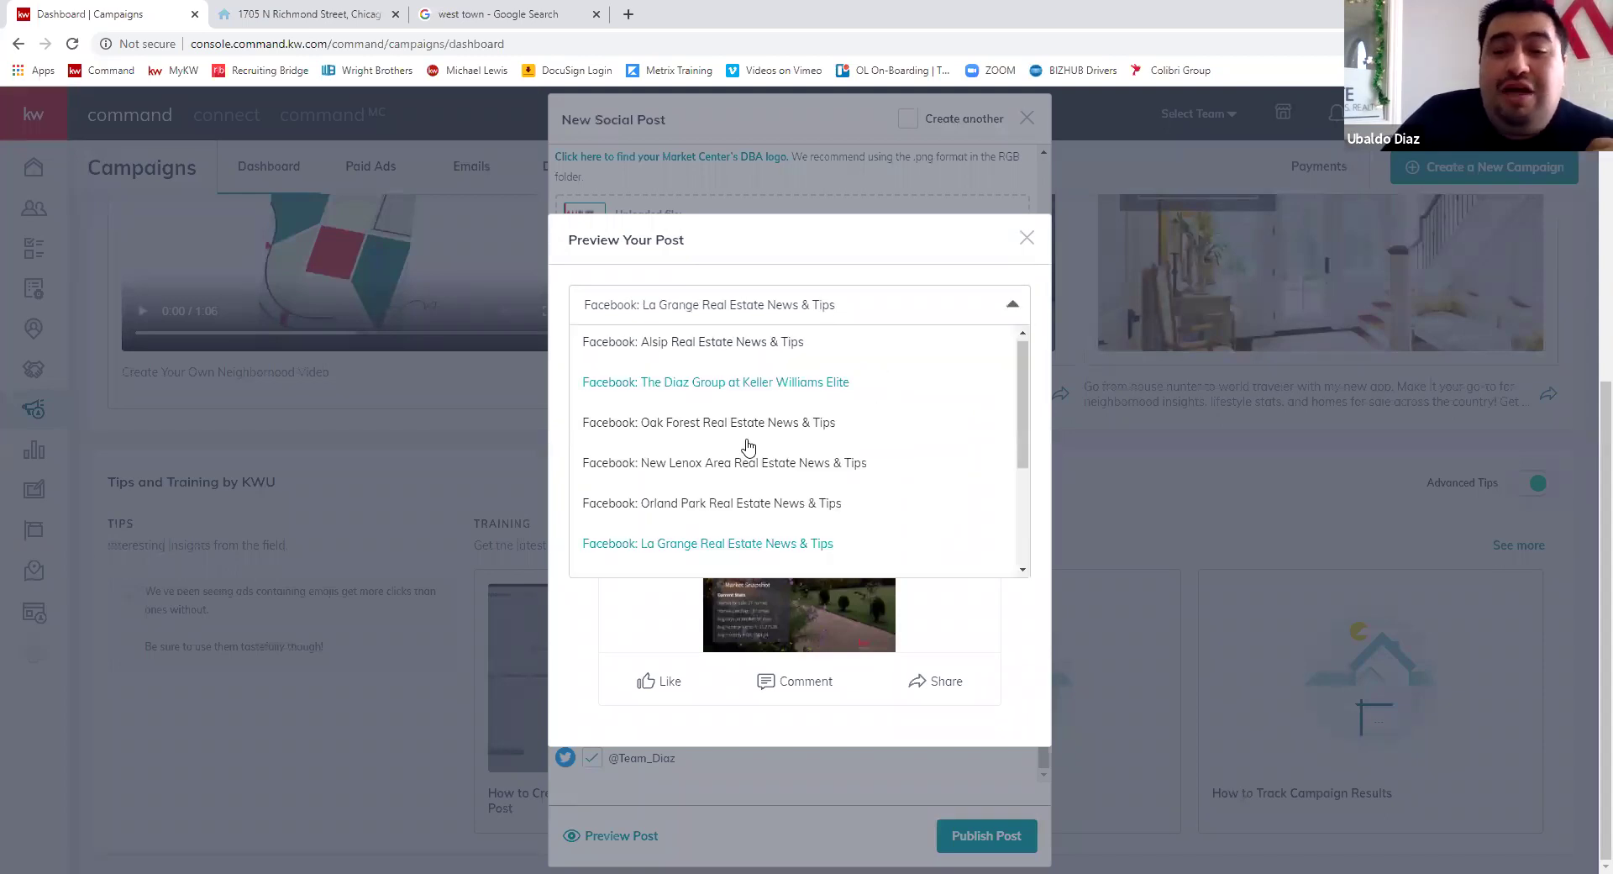
pyautogui.click(1027, 241)
# - Close the preview, publish the post to all selected pages, and dismiss the 'Something went wrong.' error
pyautogui.press('Escape')
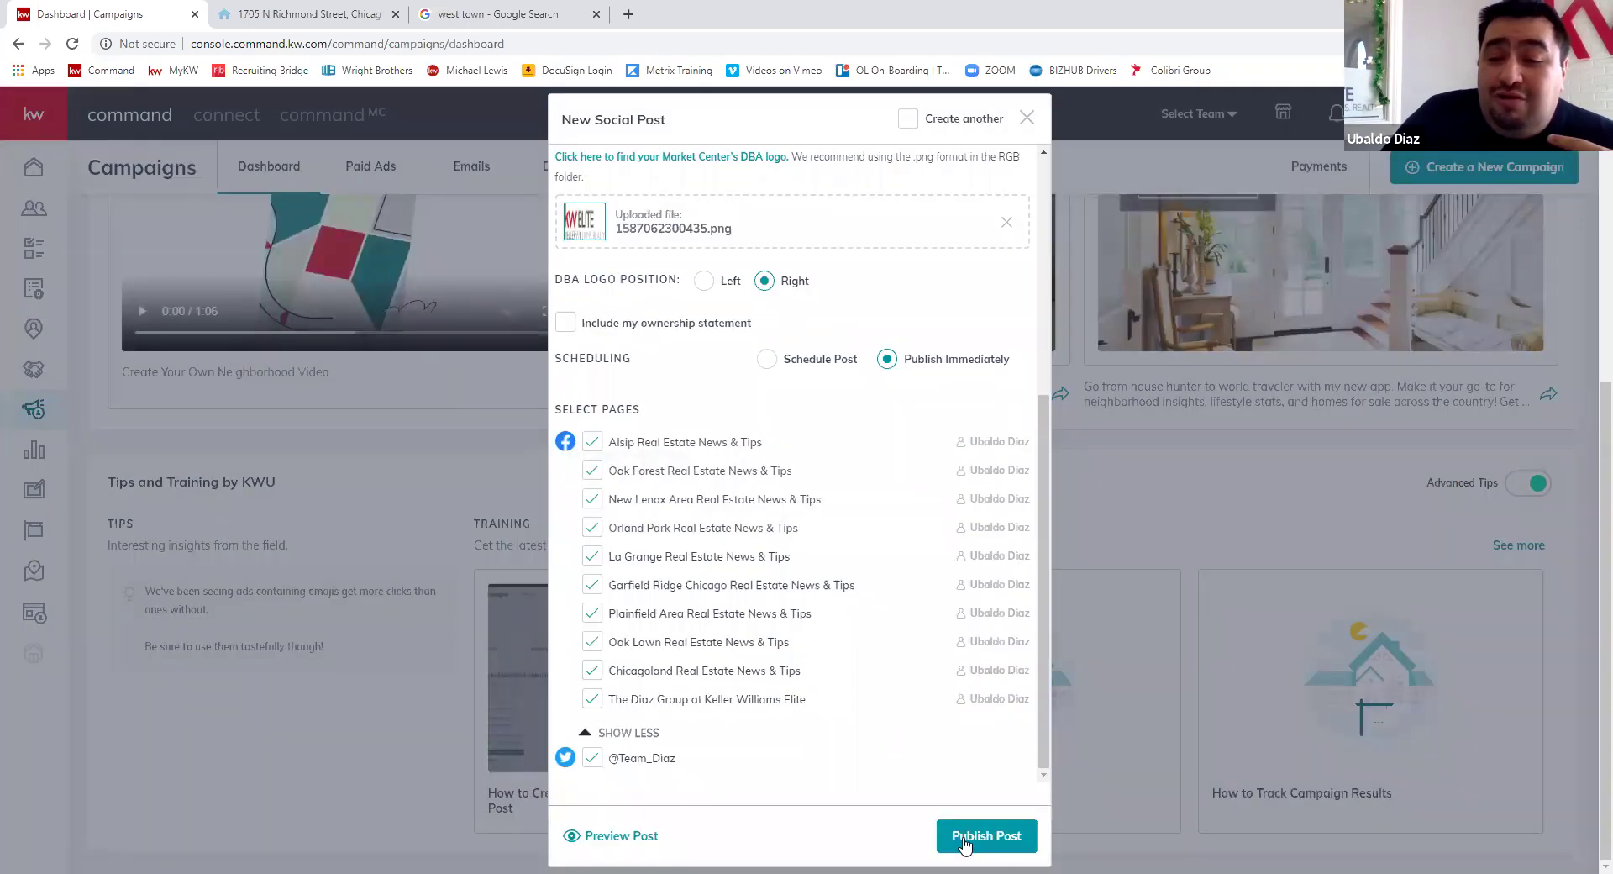
pyautogui.click(1025, 834)
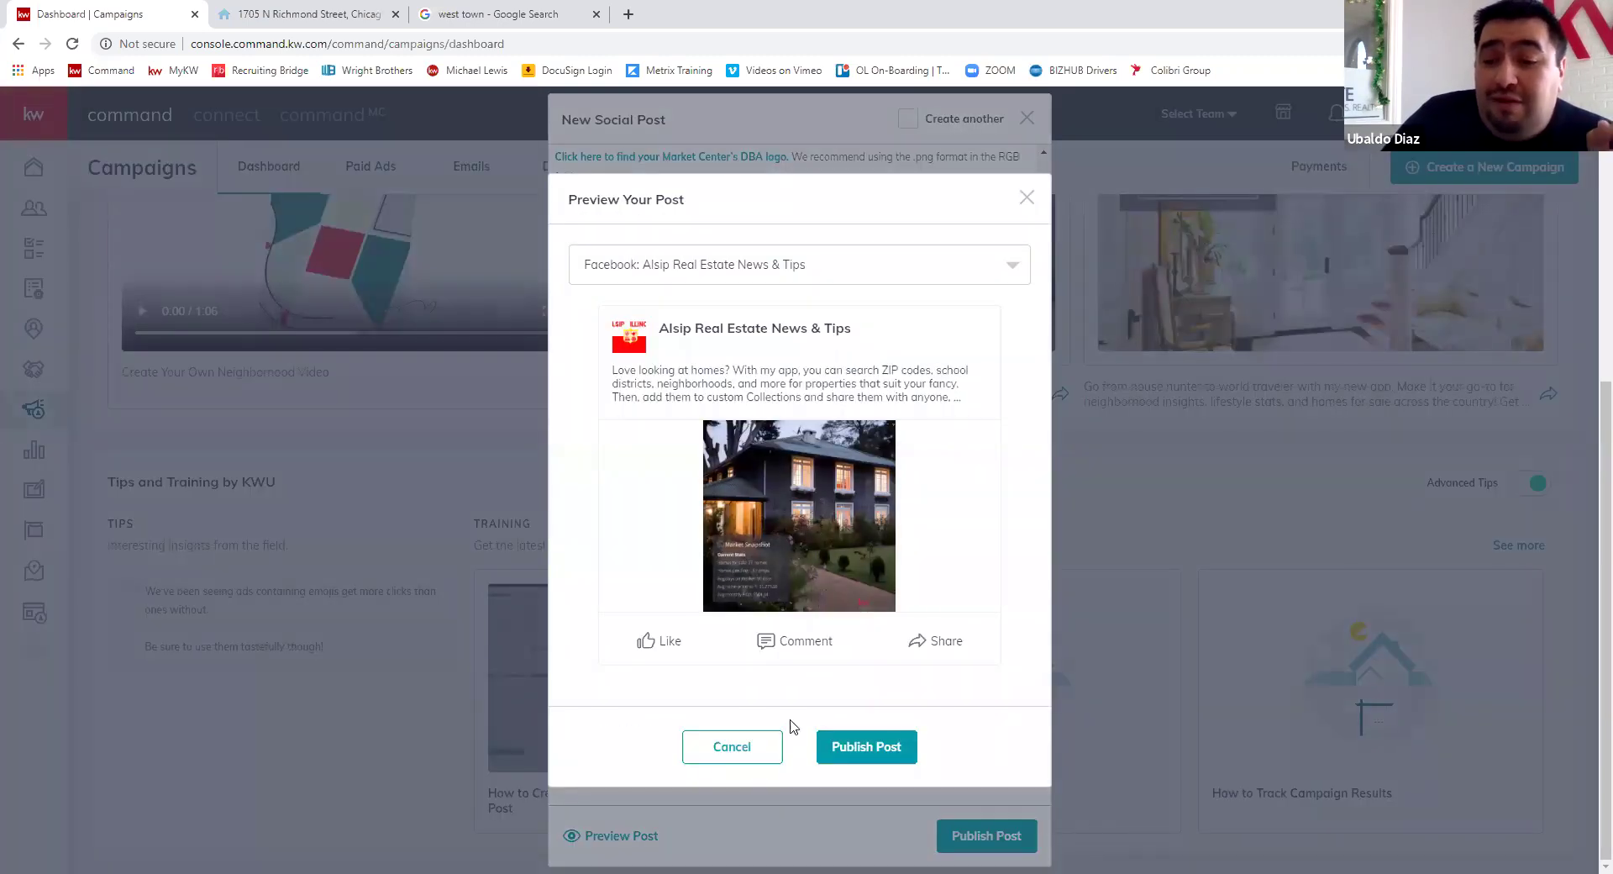
pyautogui.click(882, 752)
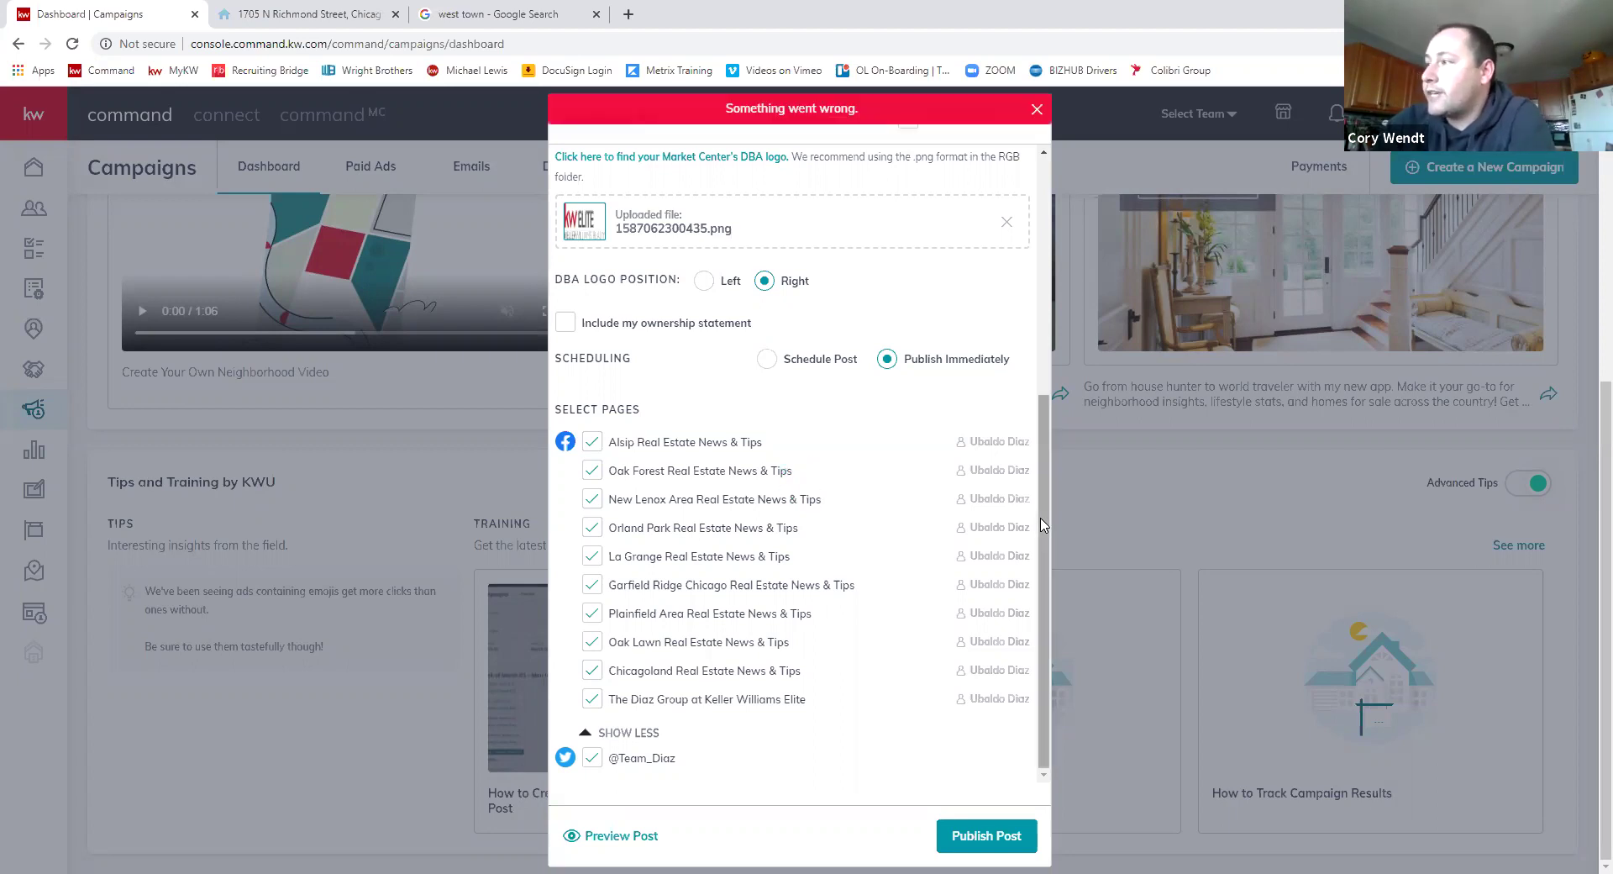
pyautogui.click(1037, 110)
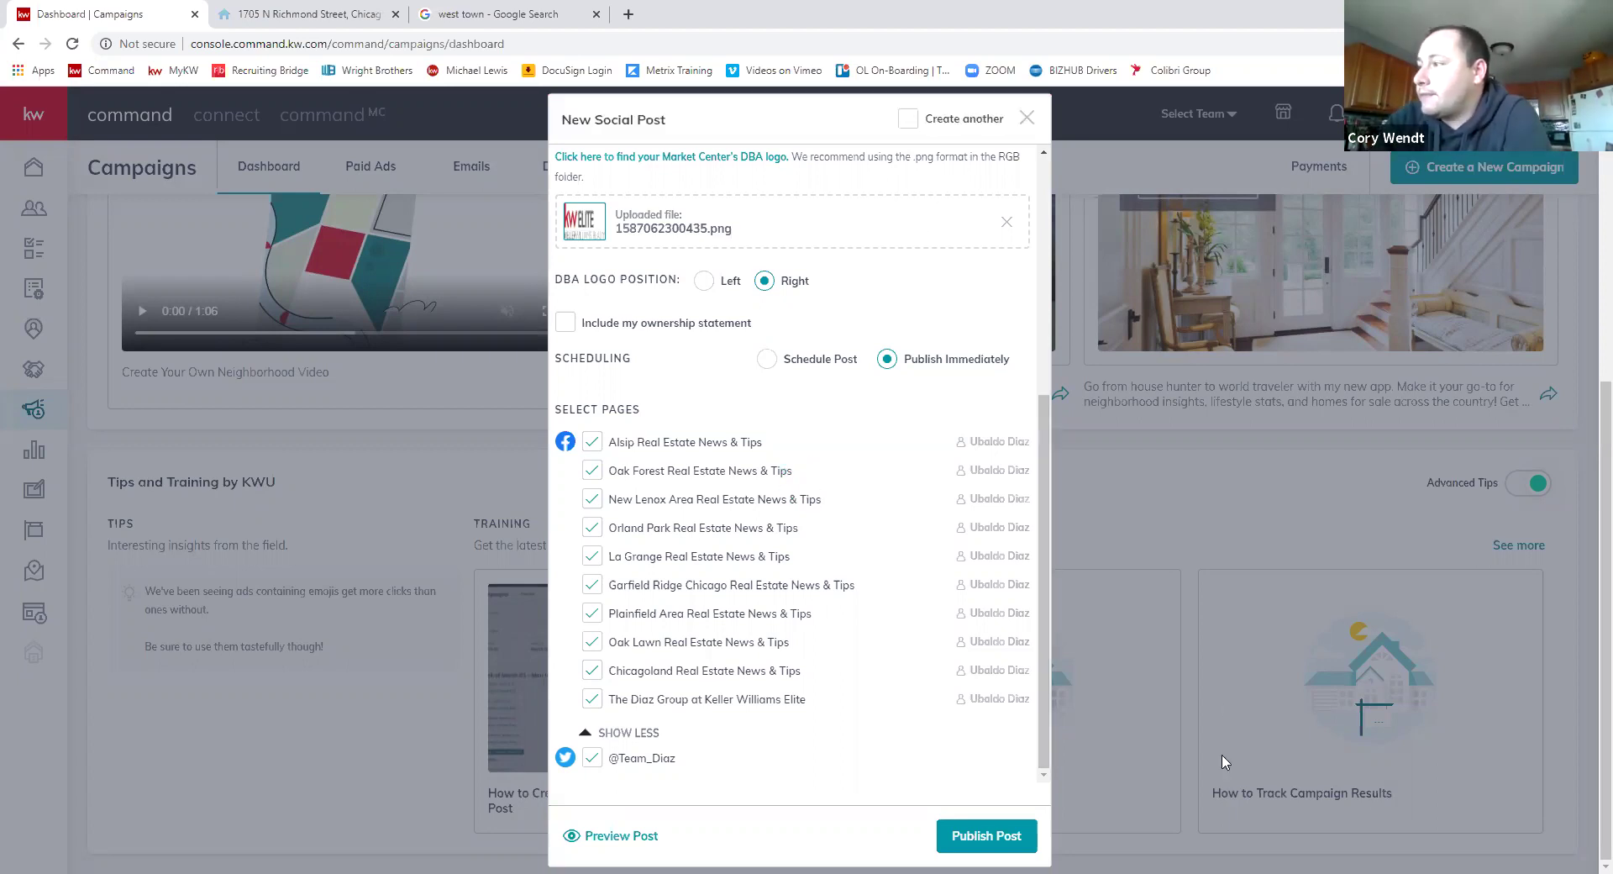
# - Retry publishing, dismiss the repeated error, close the New Social Post form, and return to the Campaigns dashboard
pyautogui.click(986, 835)
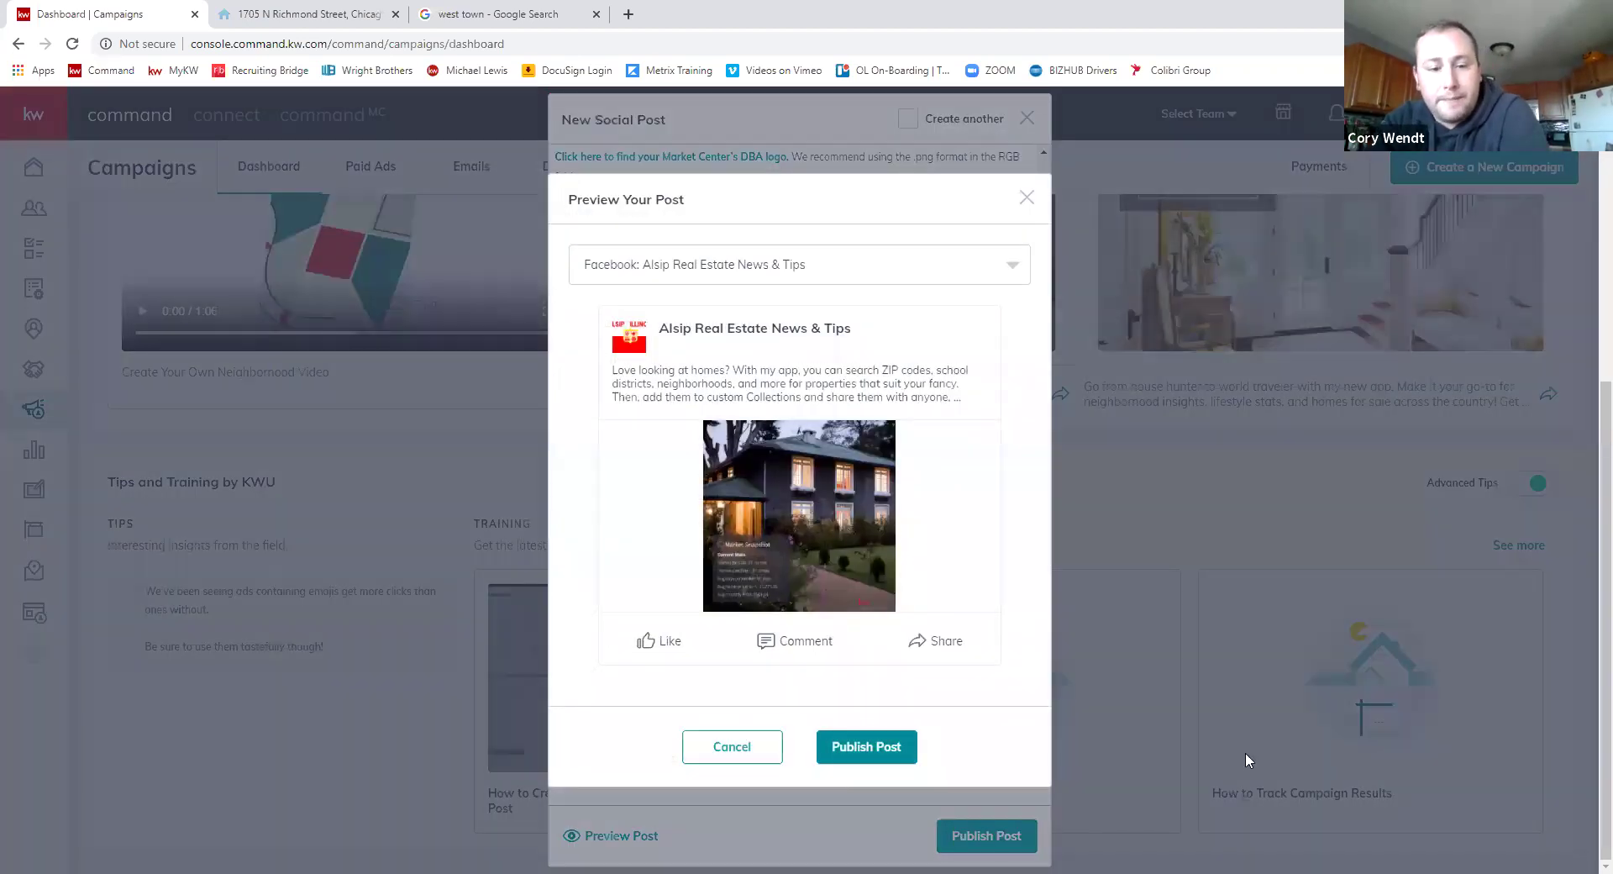
pyautogui.click(1245, 746)
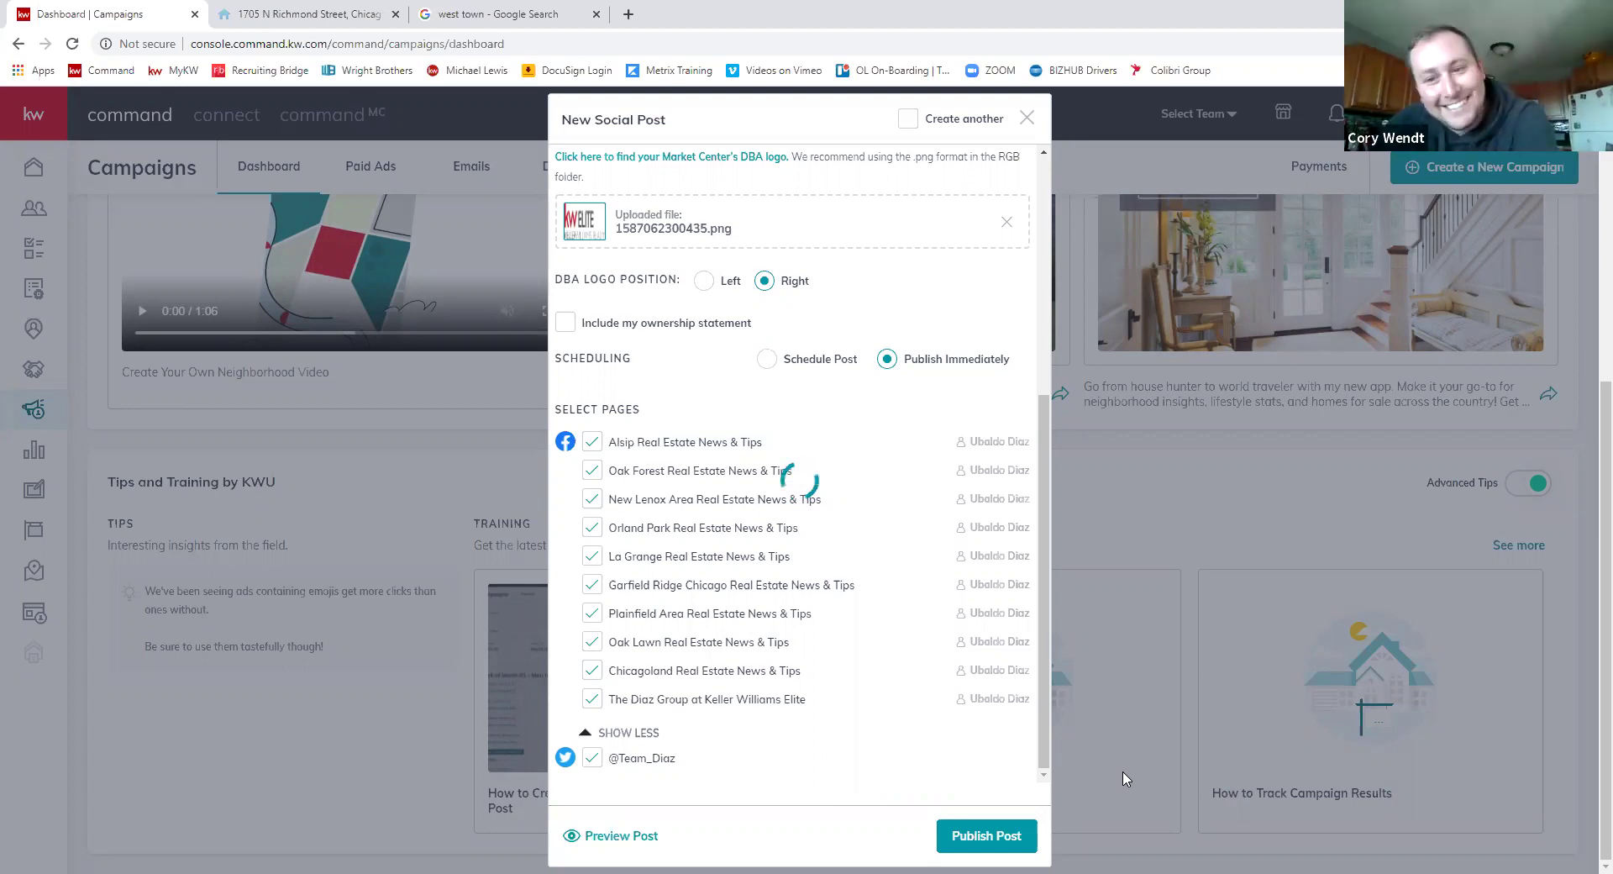
pyautogui.rightClick(1130, 685)
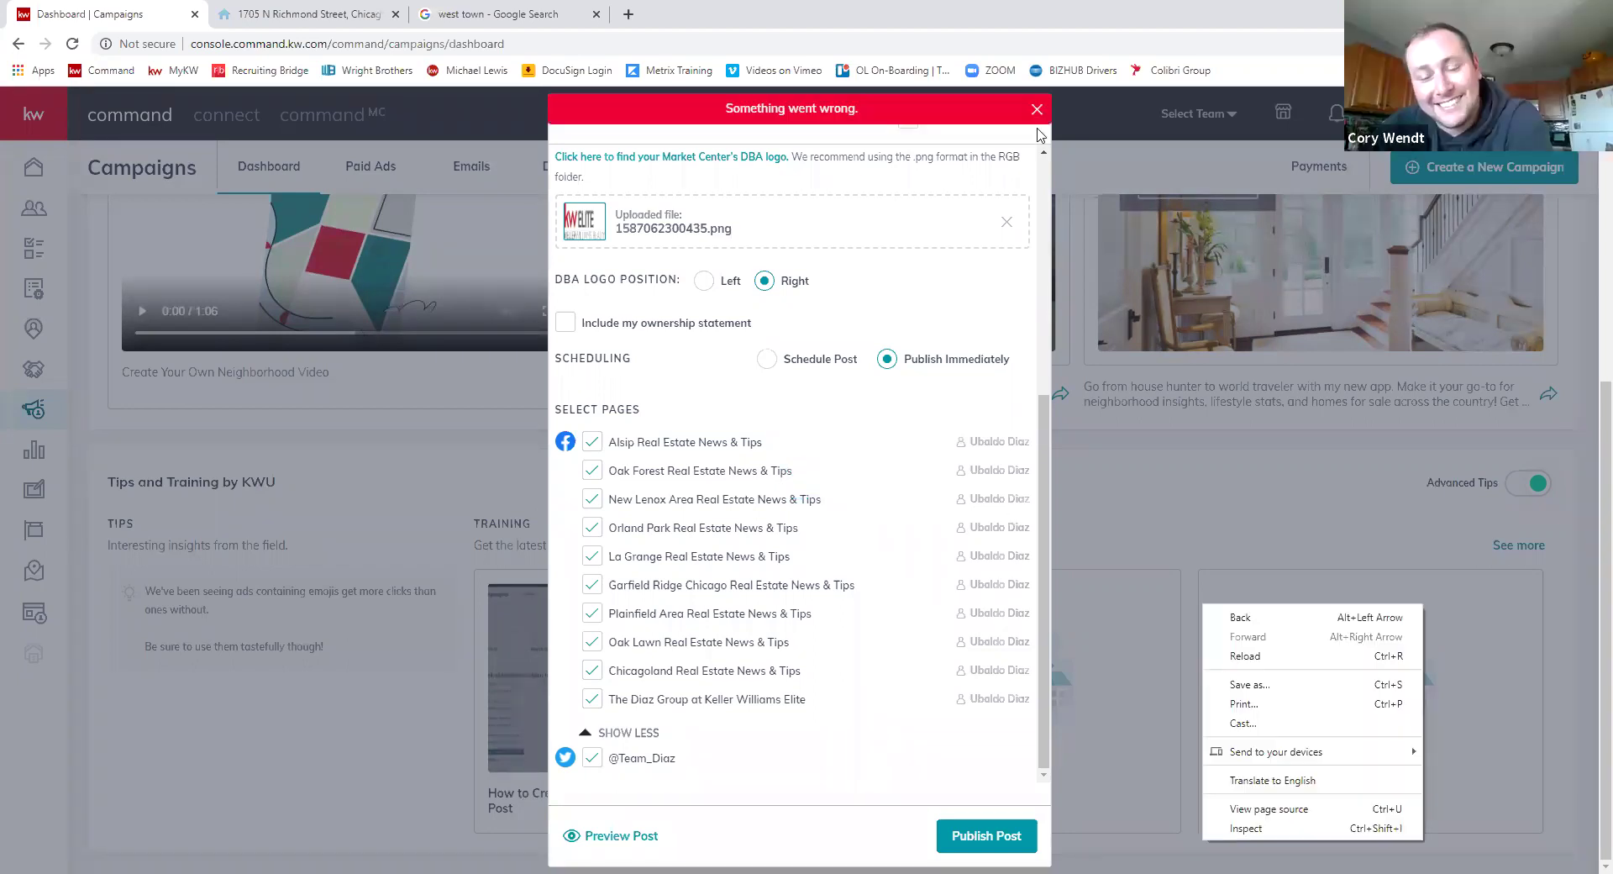
pyautogui.click(1038, 110)
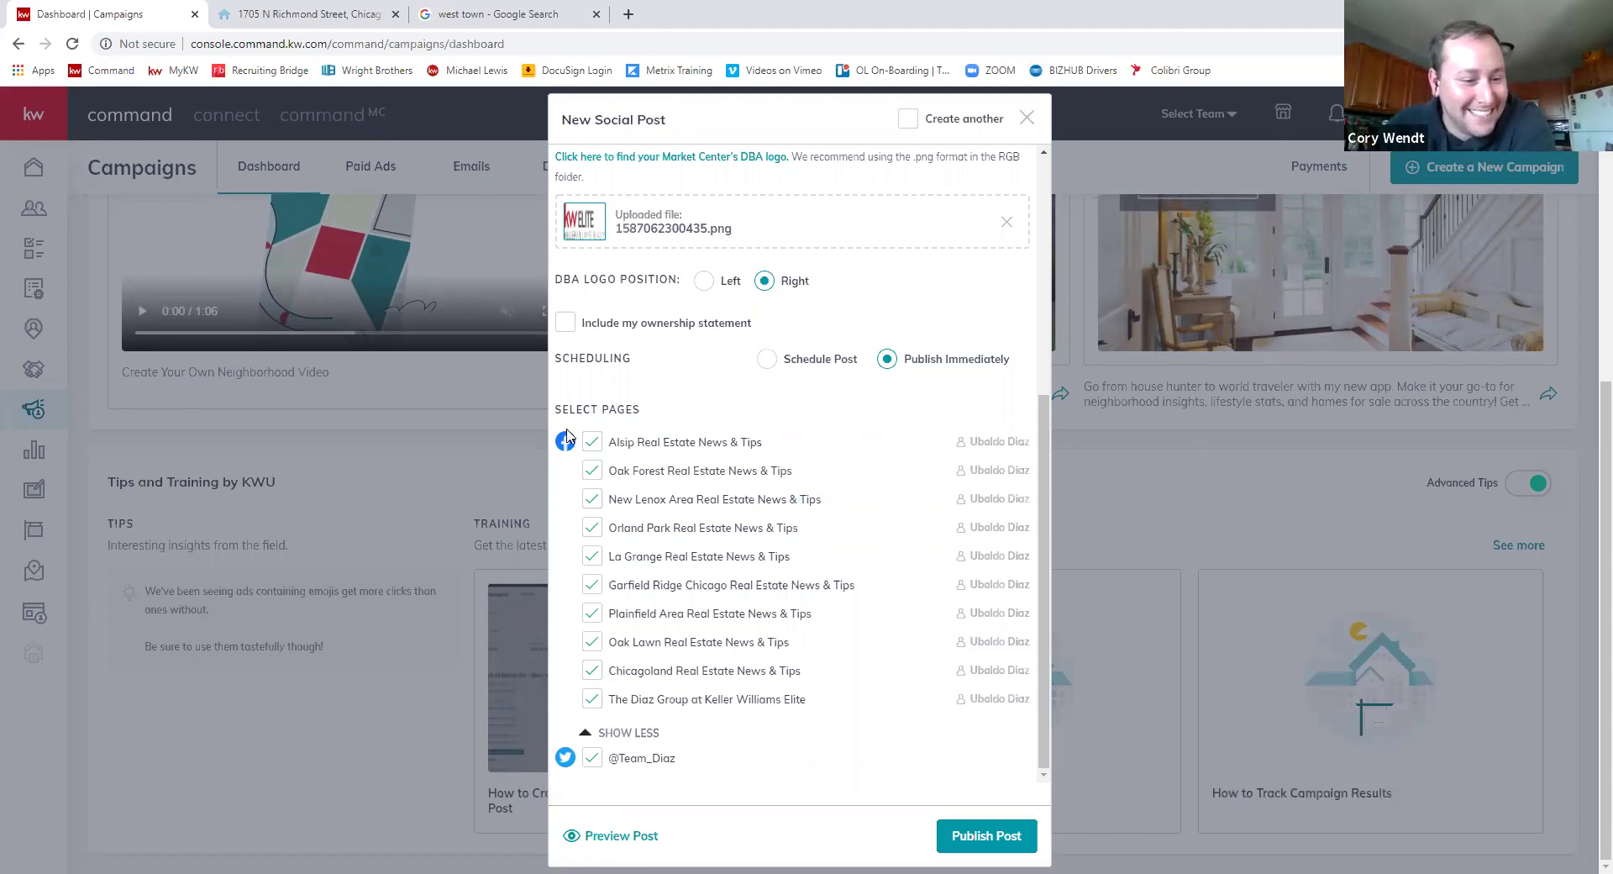
pyautogui.click(1191, 448)
pyautogui.scroll(5, 991, 302)
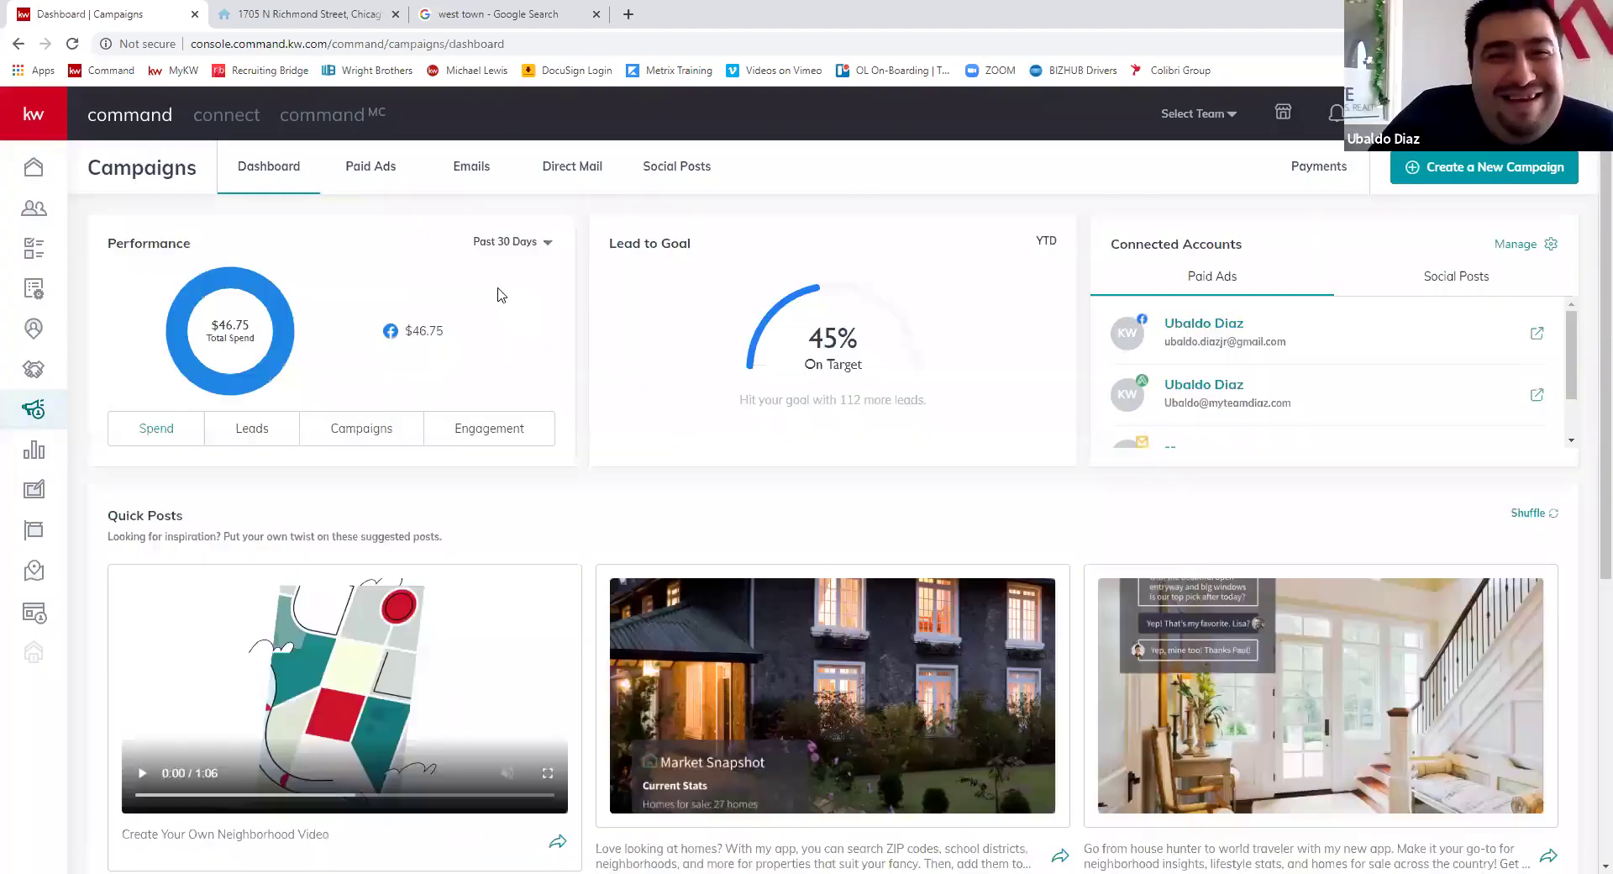
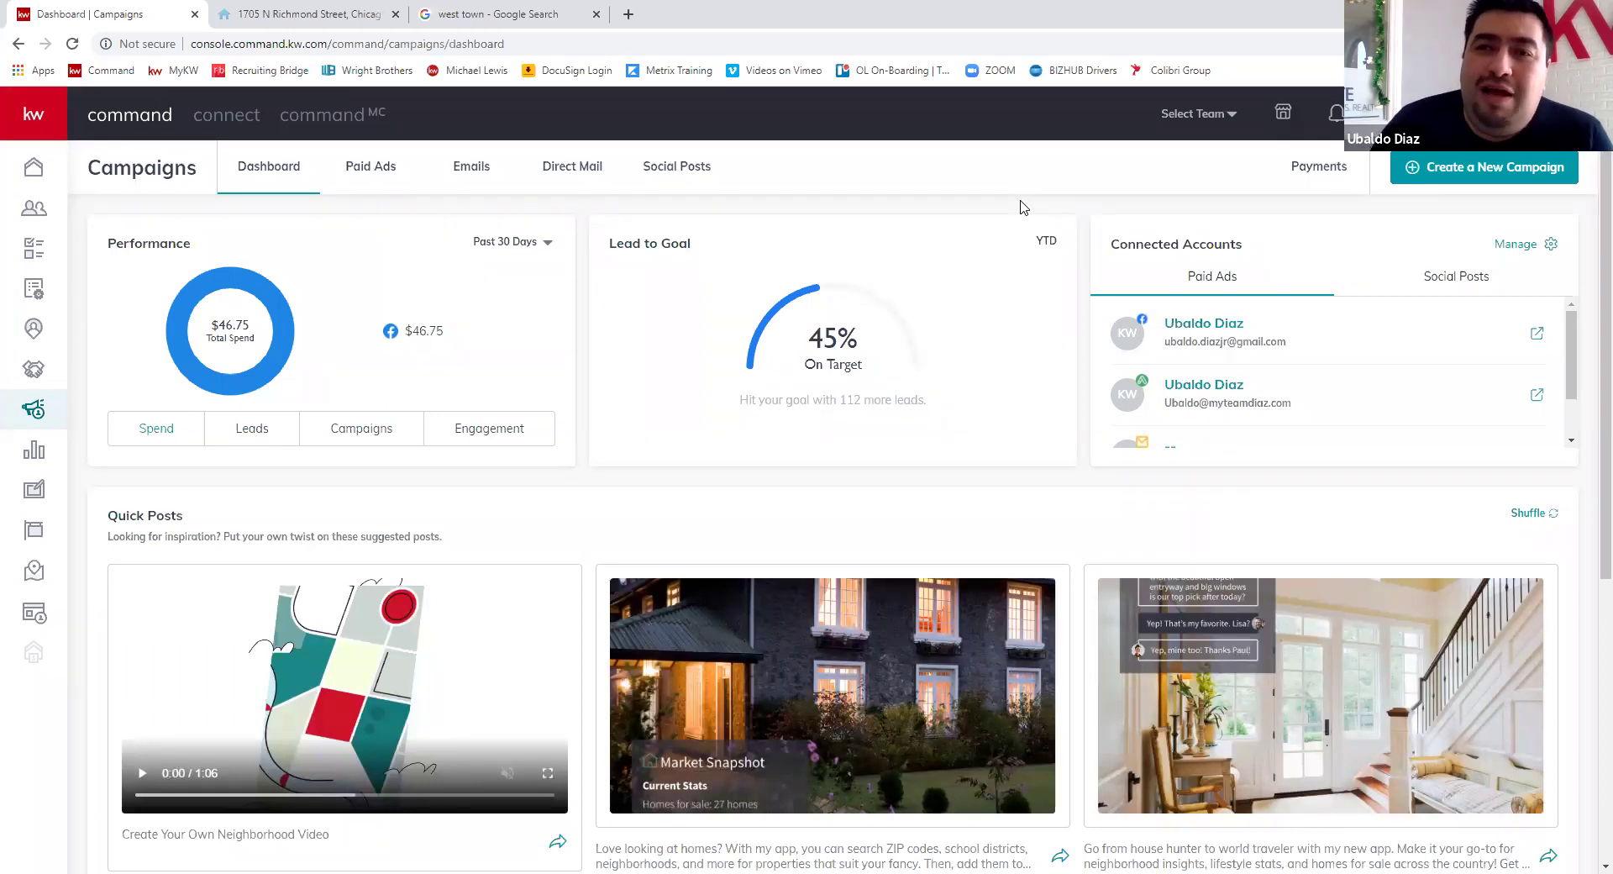
# - Look at the Paid Ads campaigns list, then move on to the Email campaigns list
pyautogui.click(368, 171)
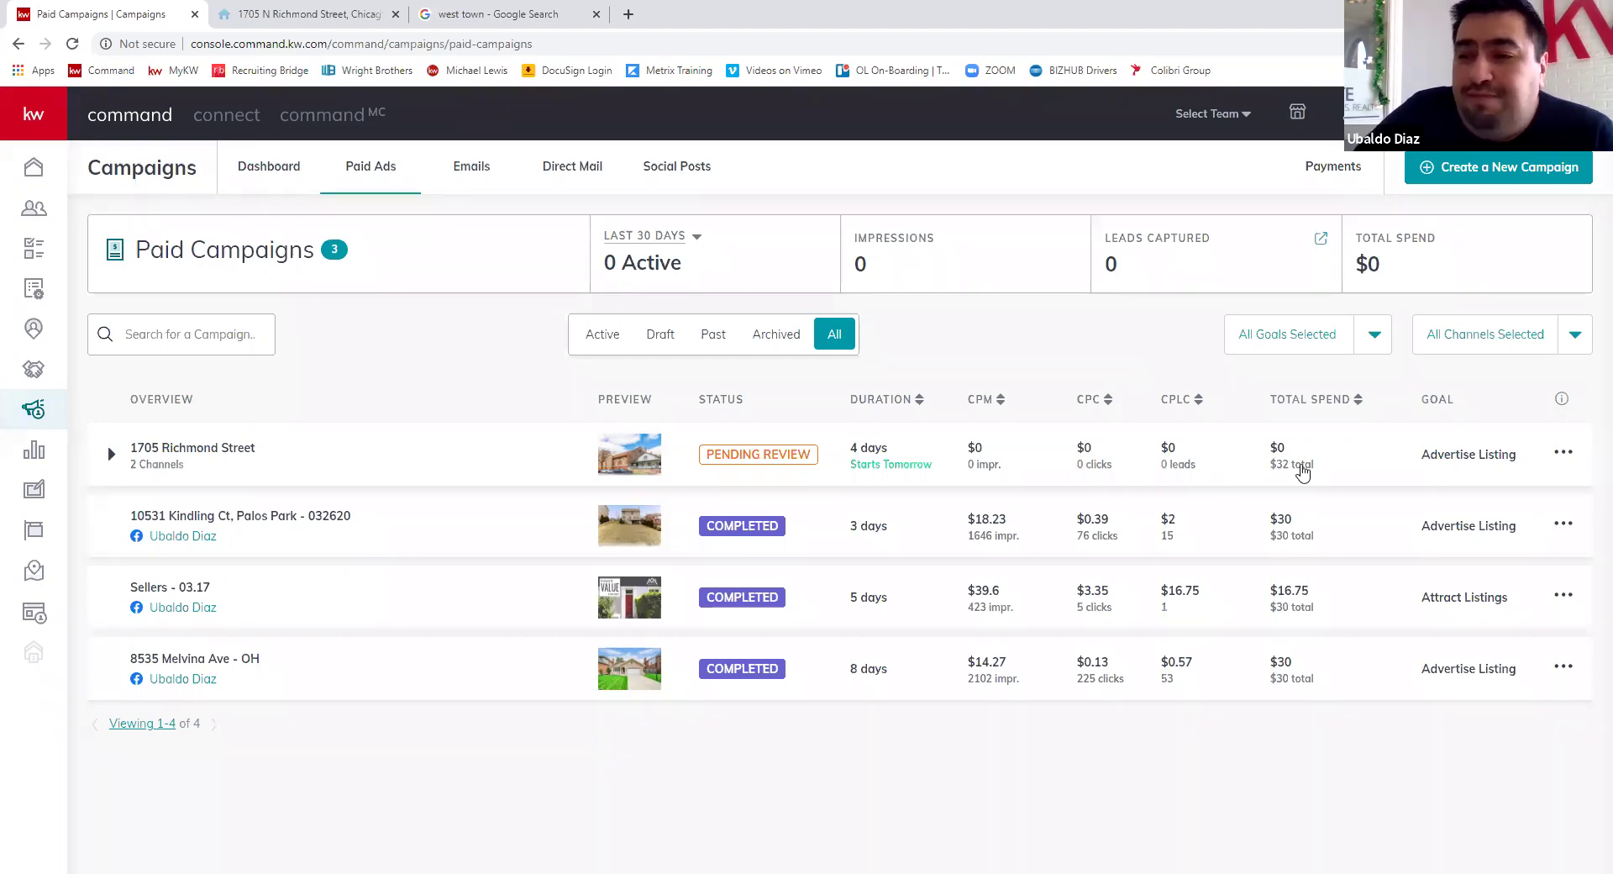
pyautogui.click(473, 171)
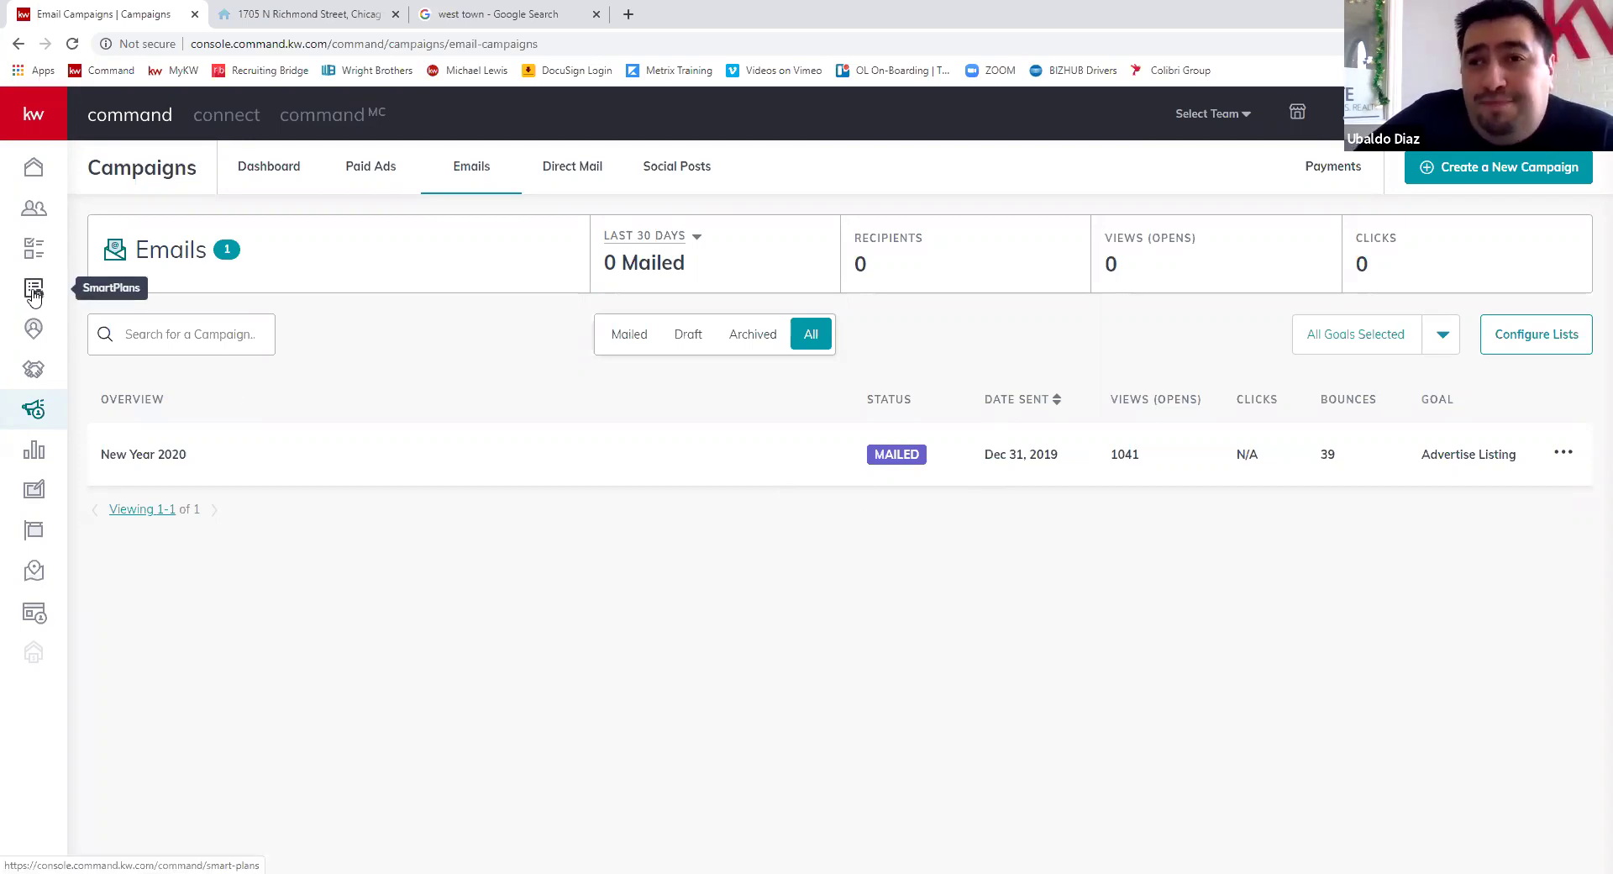
# - Go to My SmartPlans and expand the Mass Email plan to see its steps
pyautogui.click(33, 292)
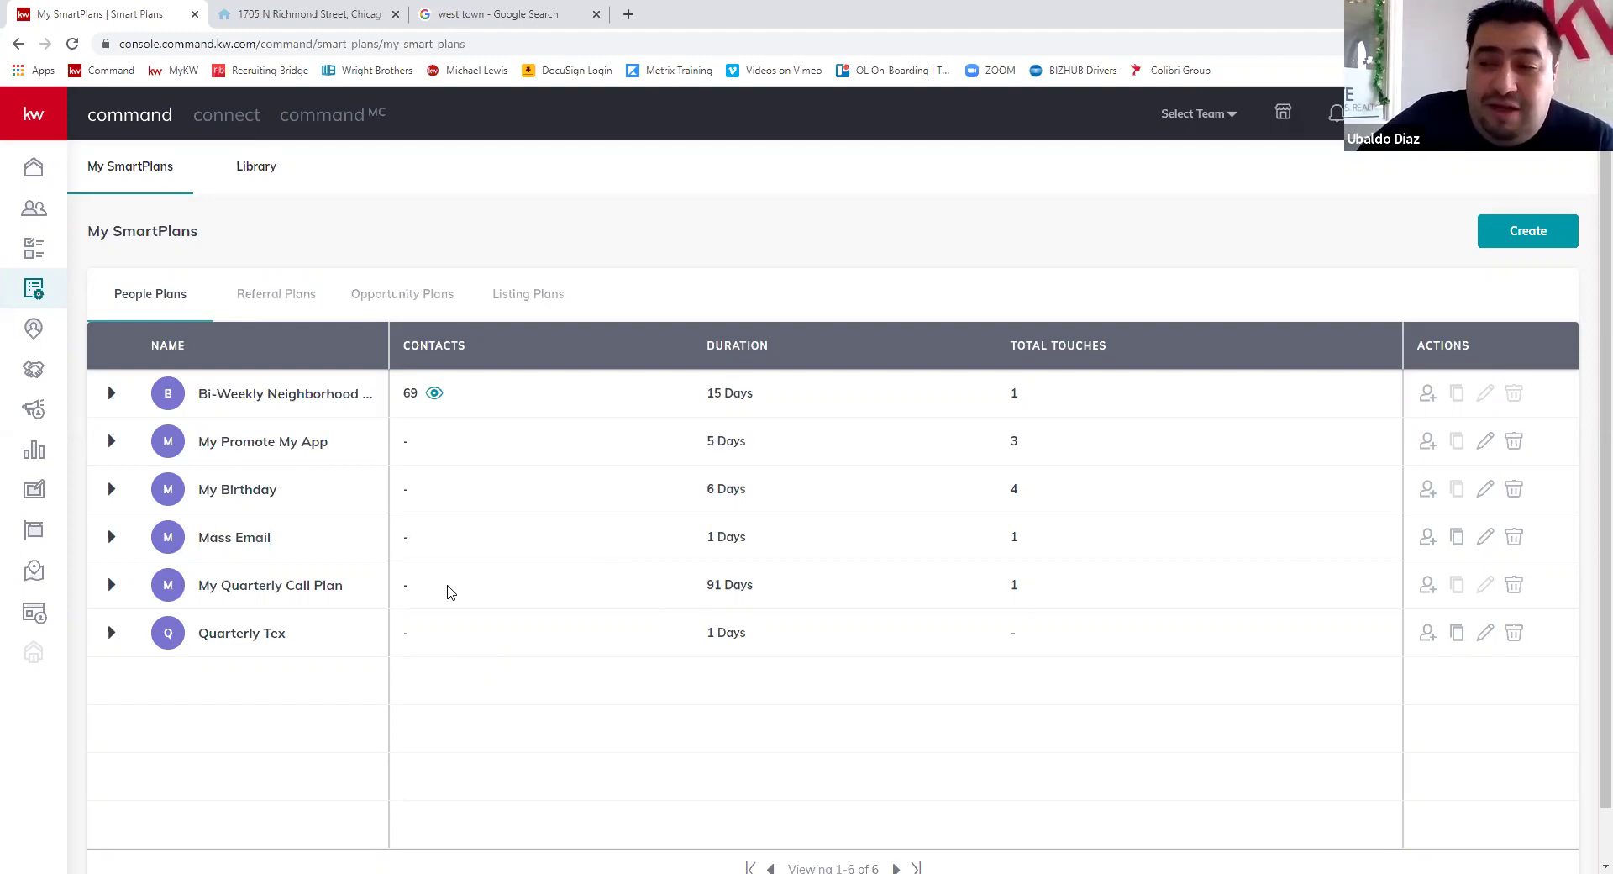
pyautogui.click(111, 537)
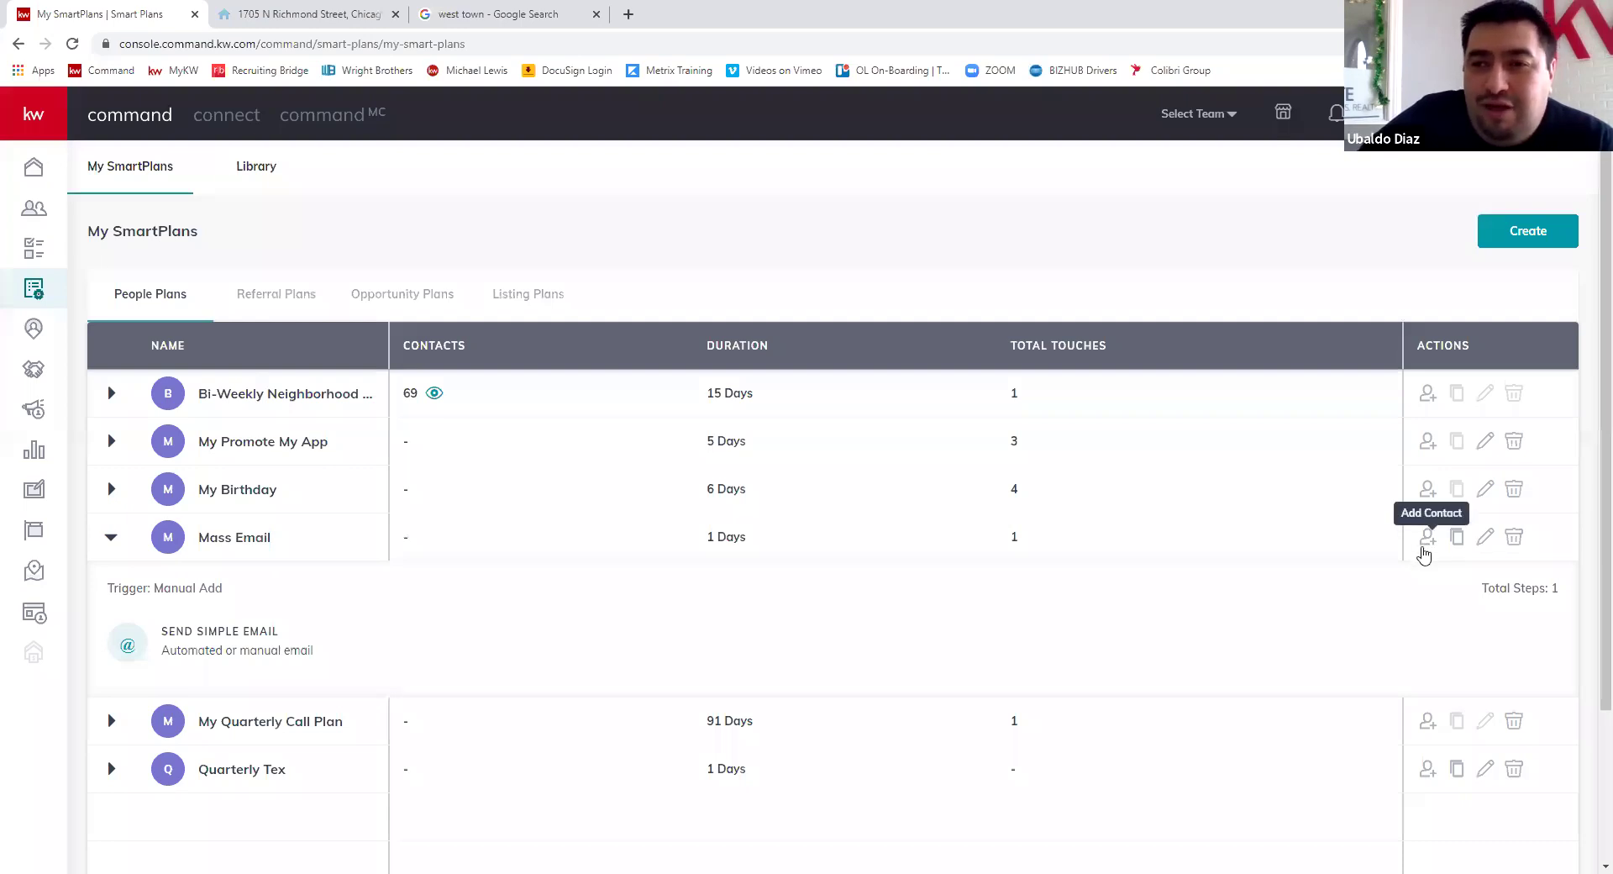
# - Review the Mass Email plan's Send Simple Email step, then return to the Campaigns dashboard
pyautogui.moveTo(230, 644)
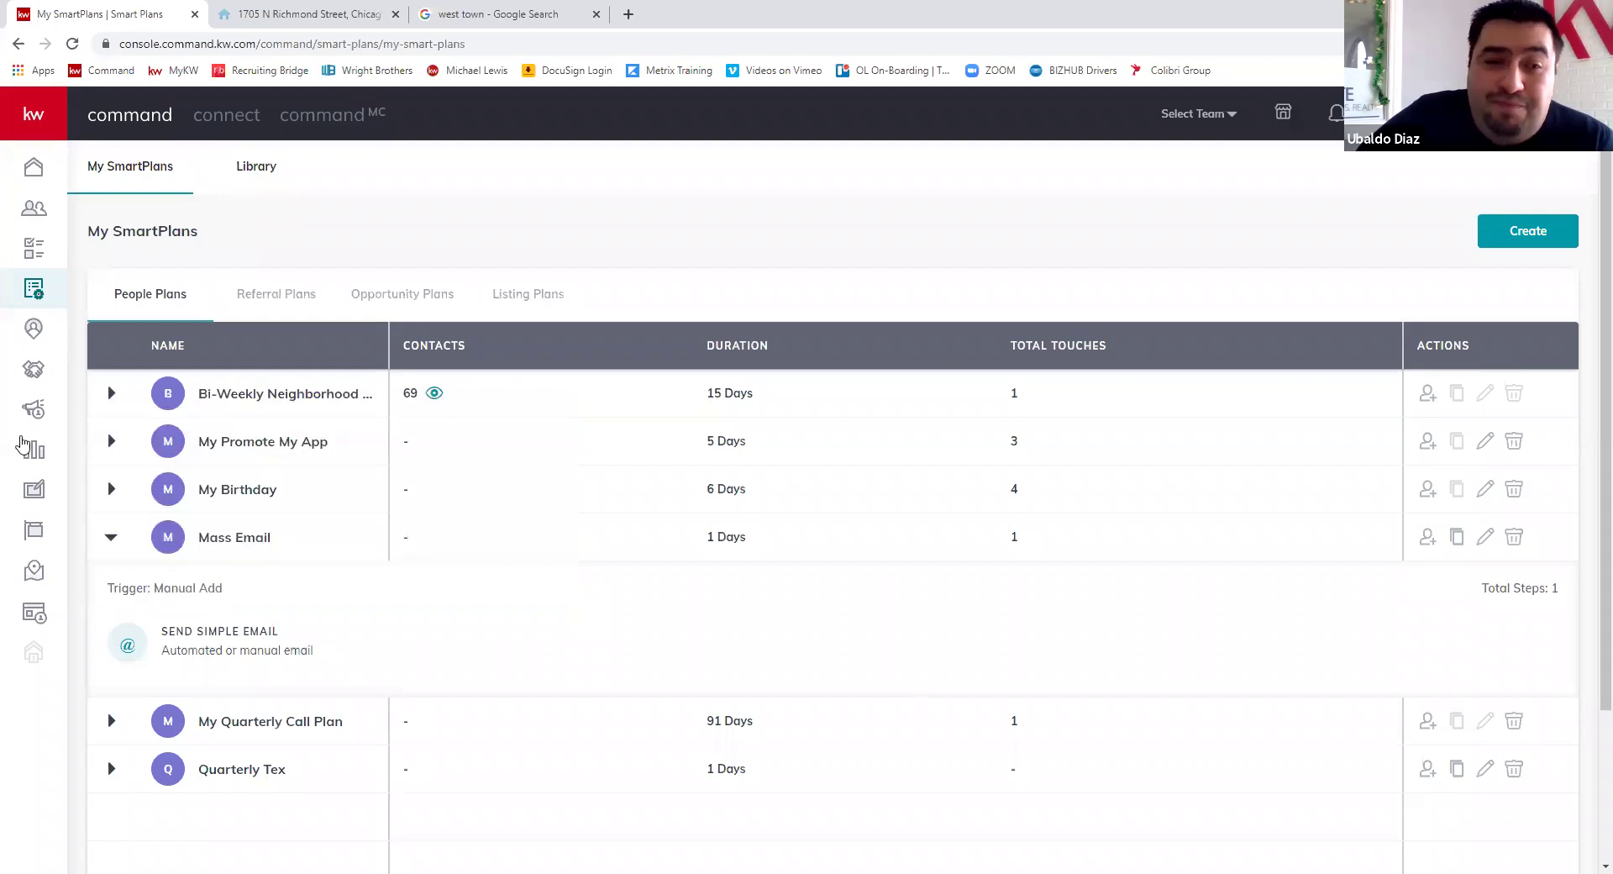
pyautogui.click(35, 410)
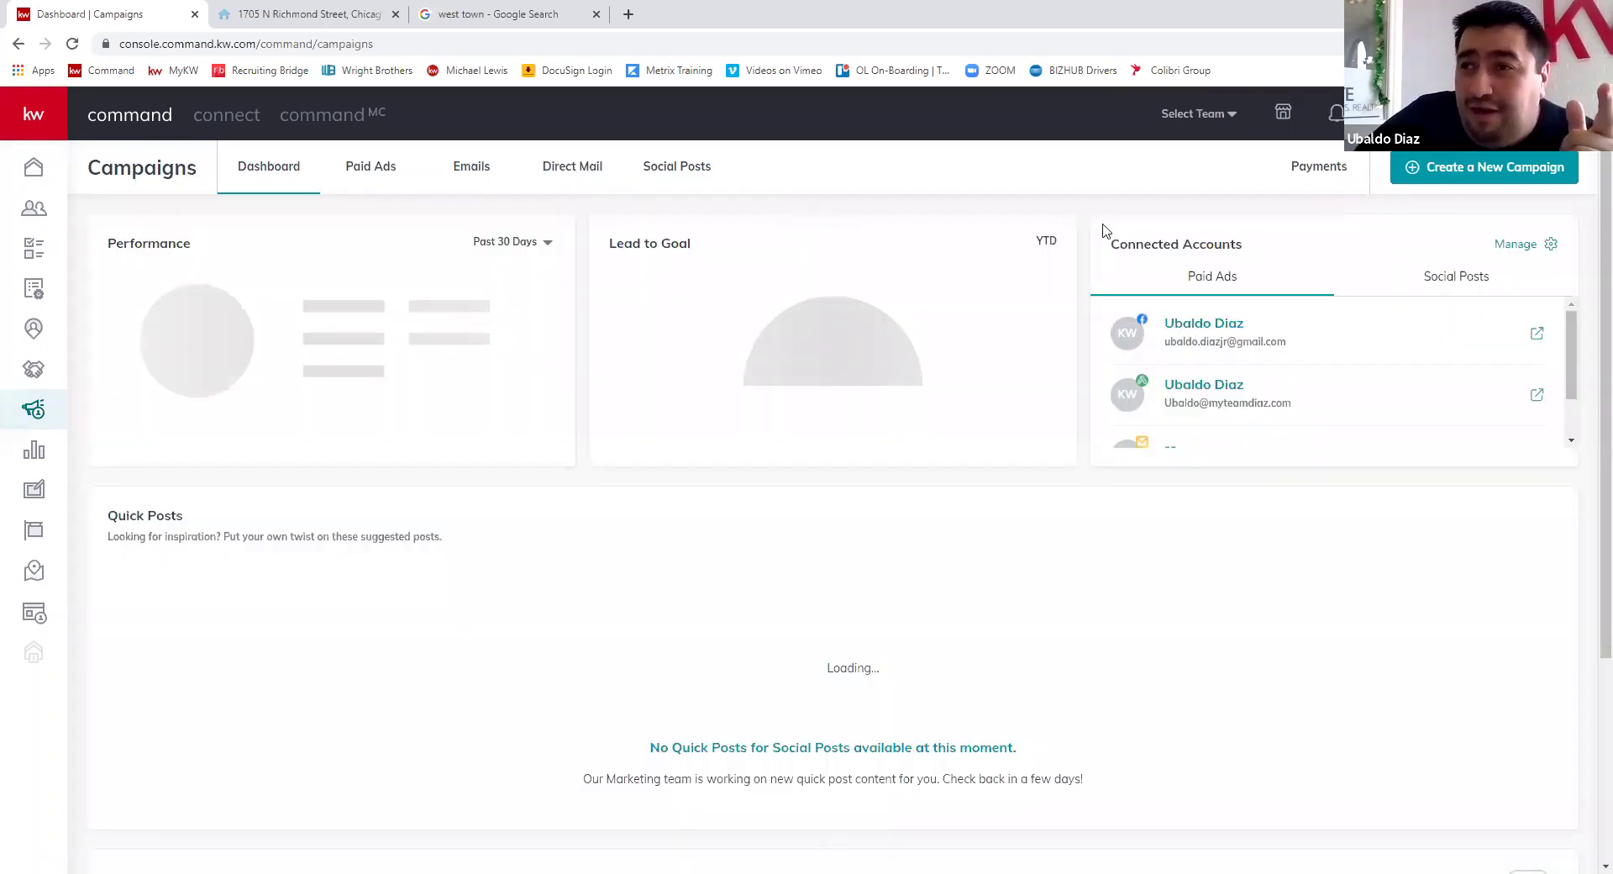
# - From the Direct Mail campaigns list, start a new campaign of type Direct Mail
pyautogui.click(571, 168)
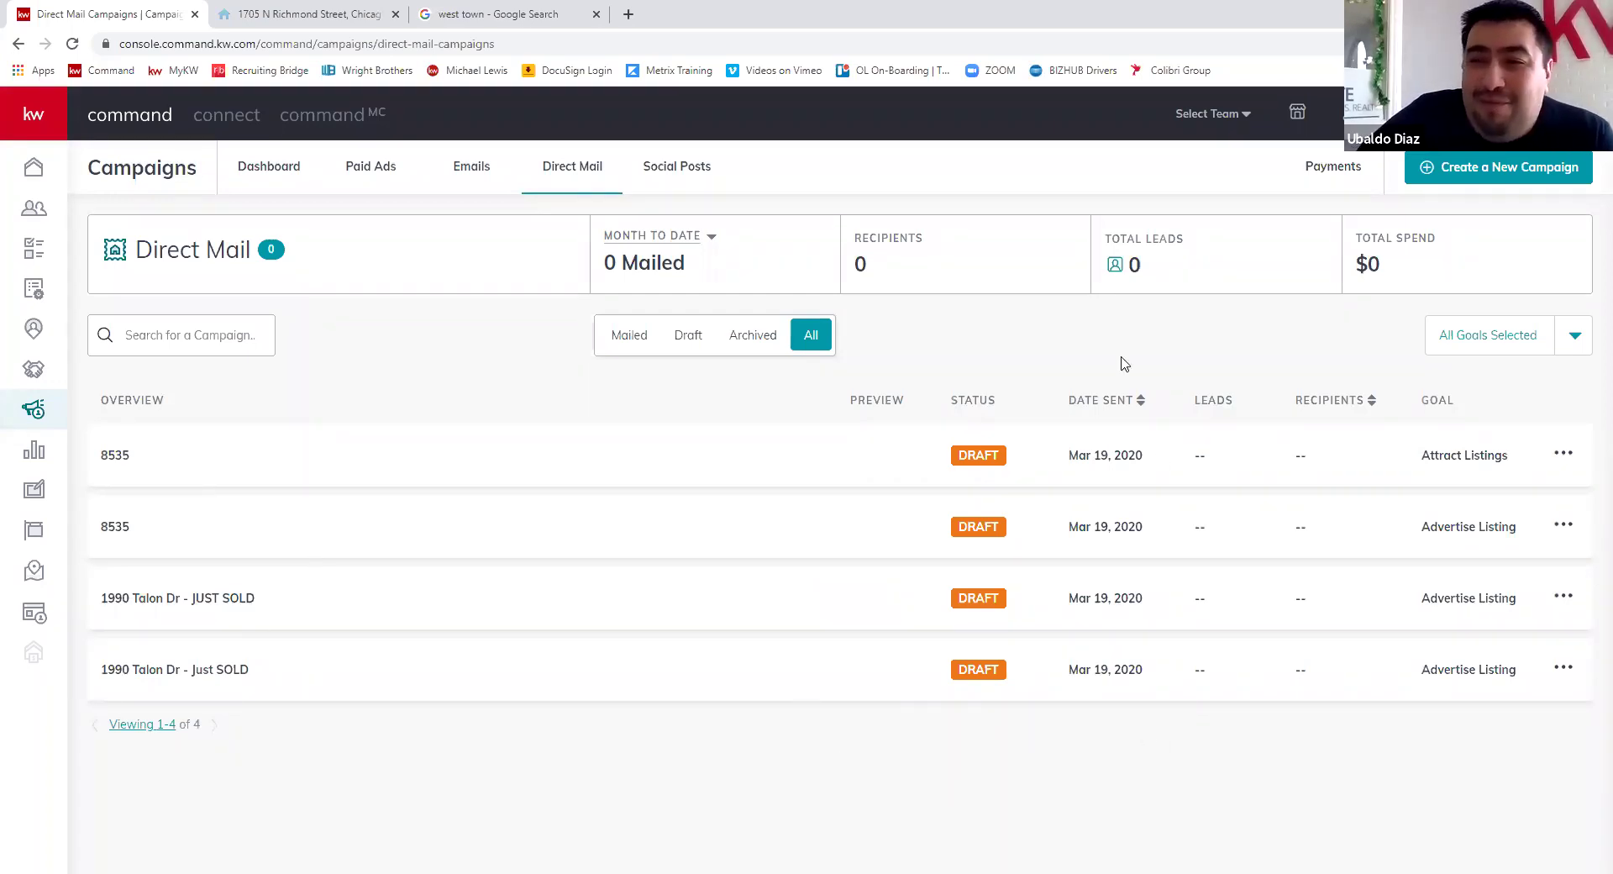
pyautogui.click(1489, 171)
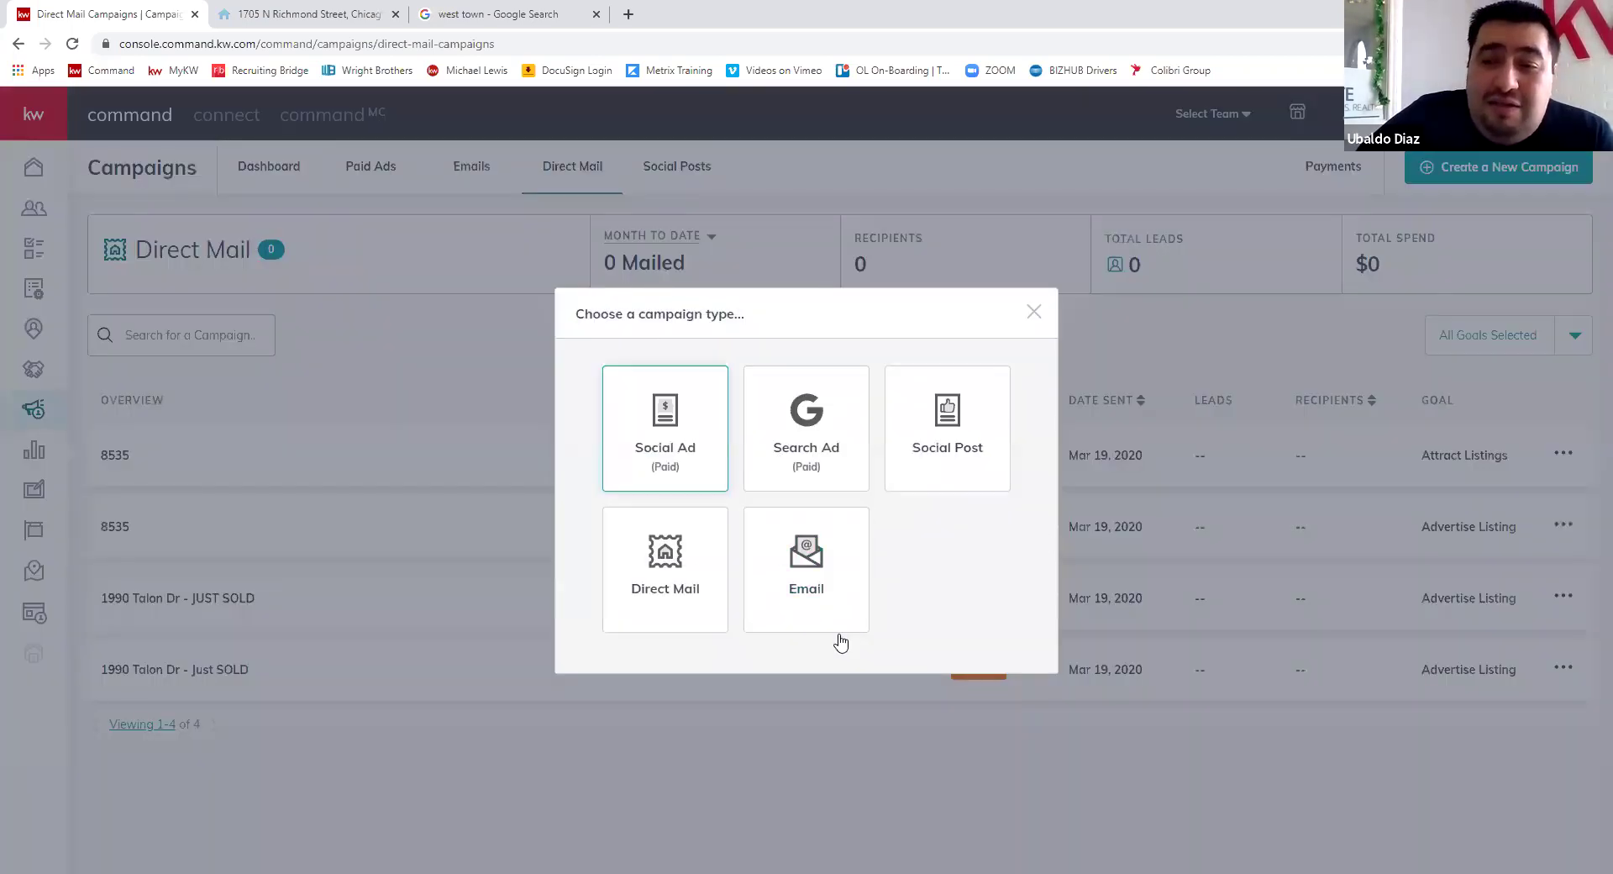
pyautogui.click(683, 576)
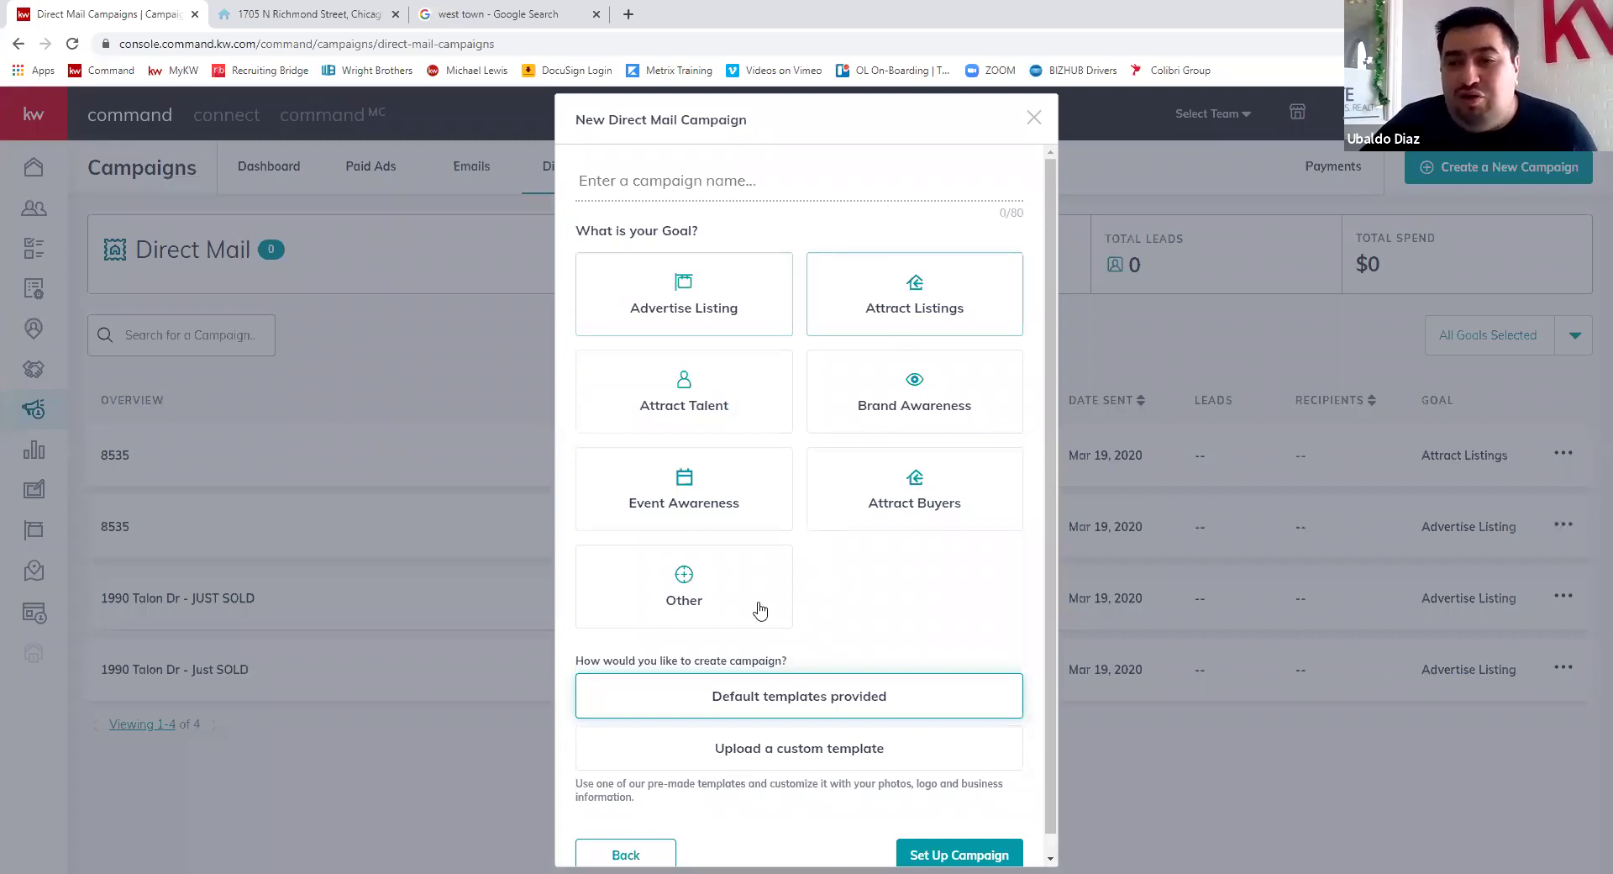
pyautogui.click(665, 309)
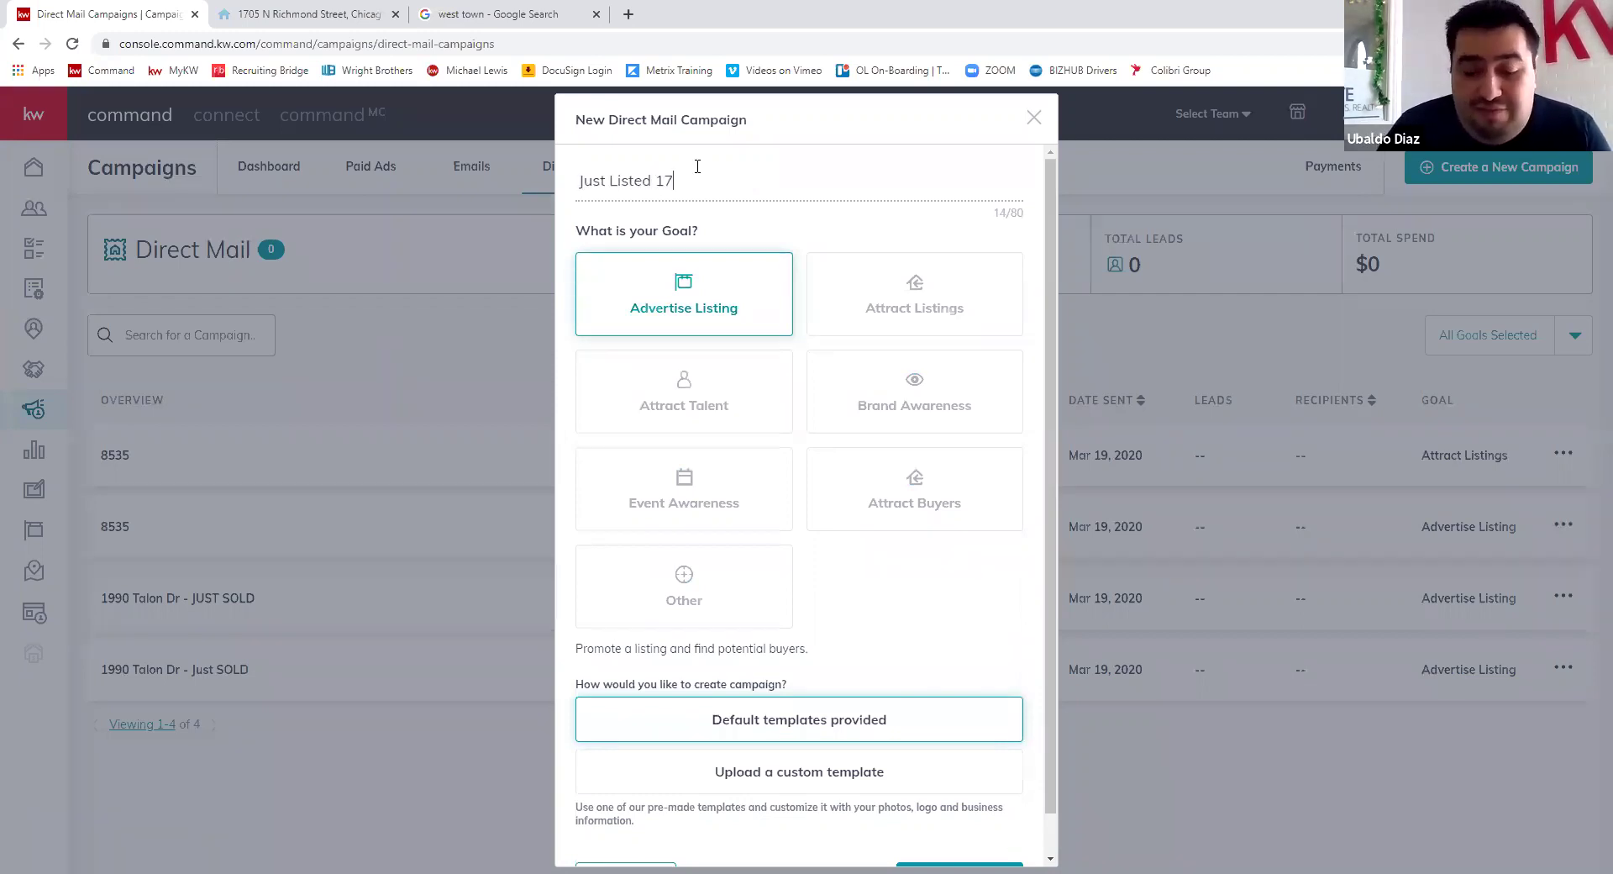
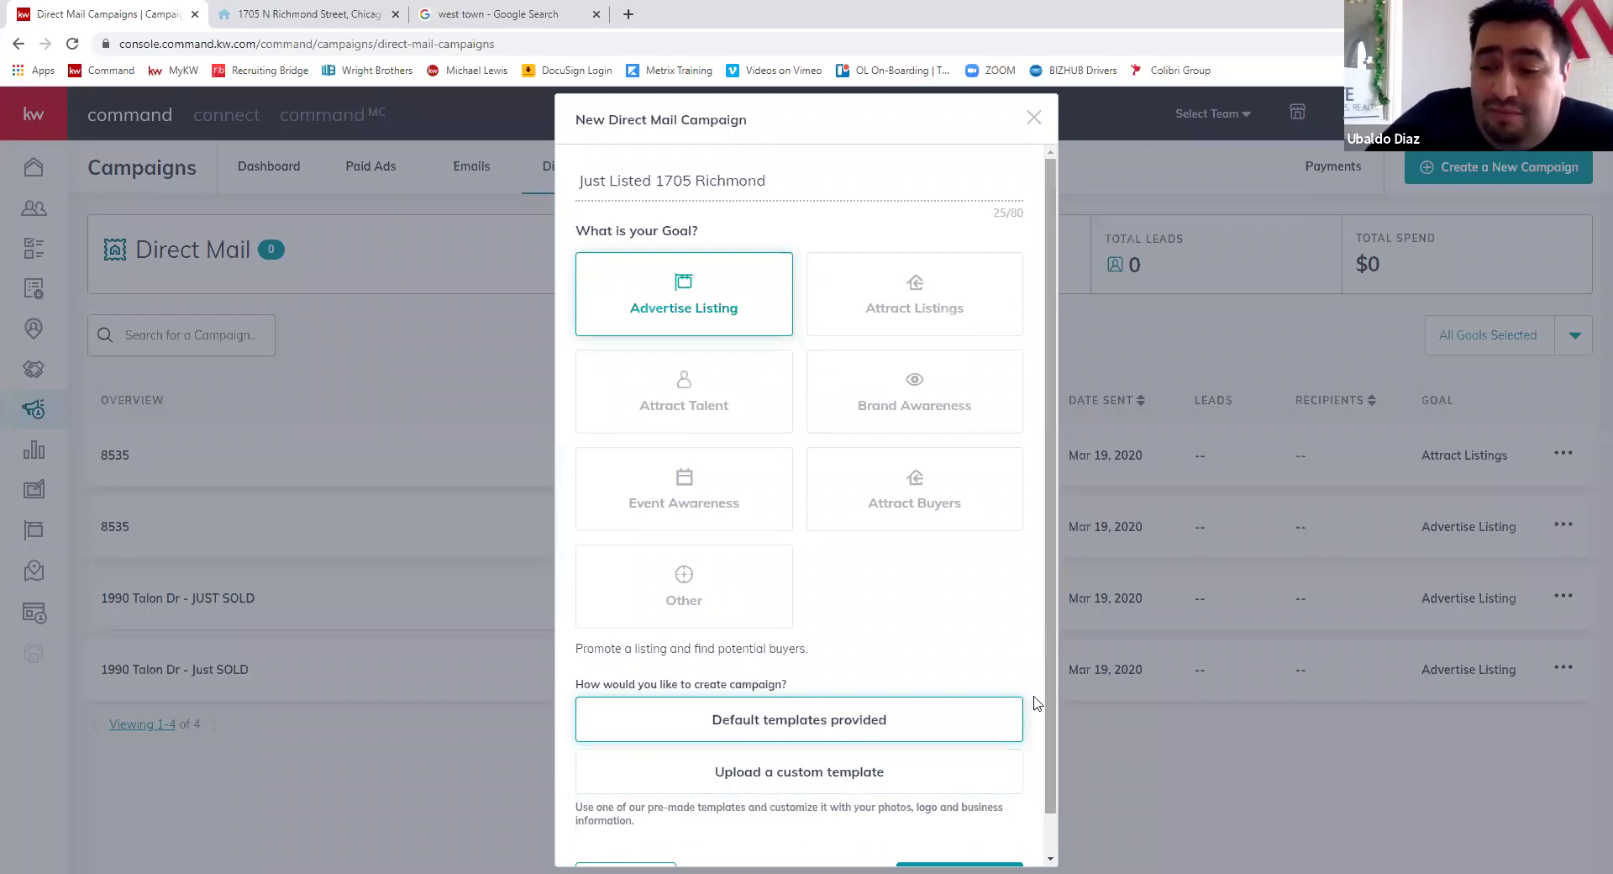
pyautogui.scroll(-1, 1030, 756)
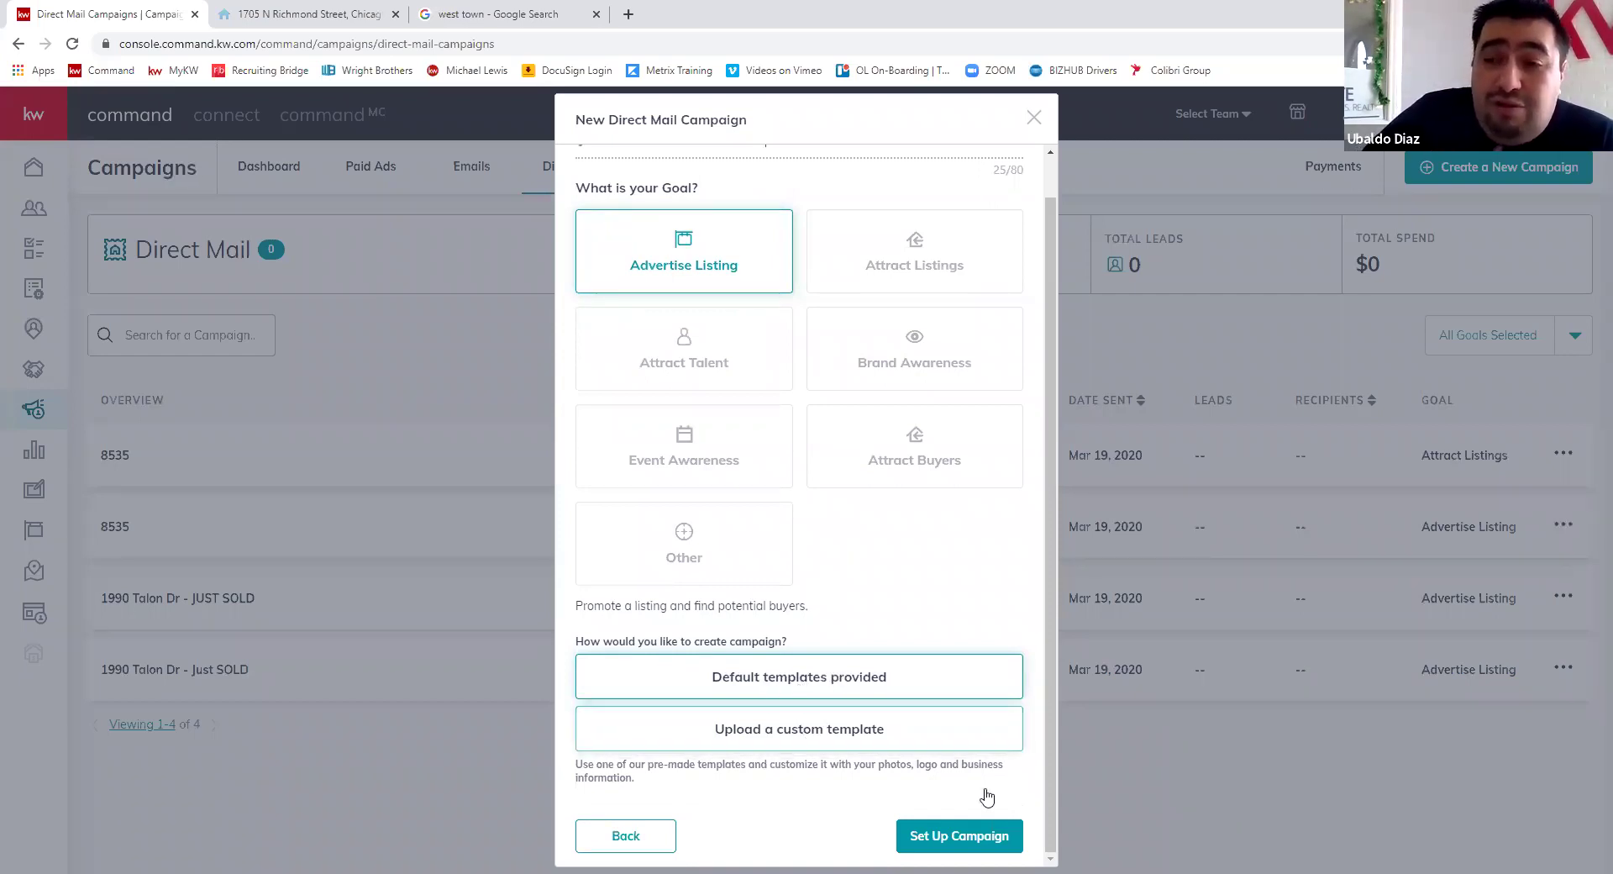
pyautogui.click(966, 835)
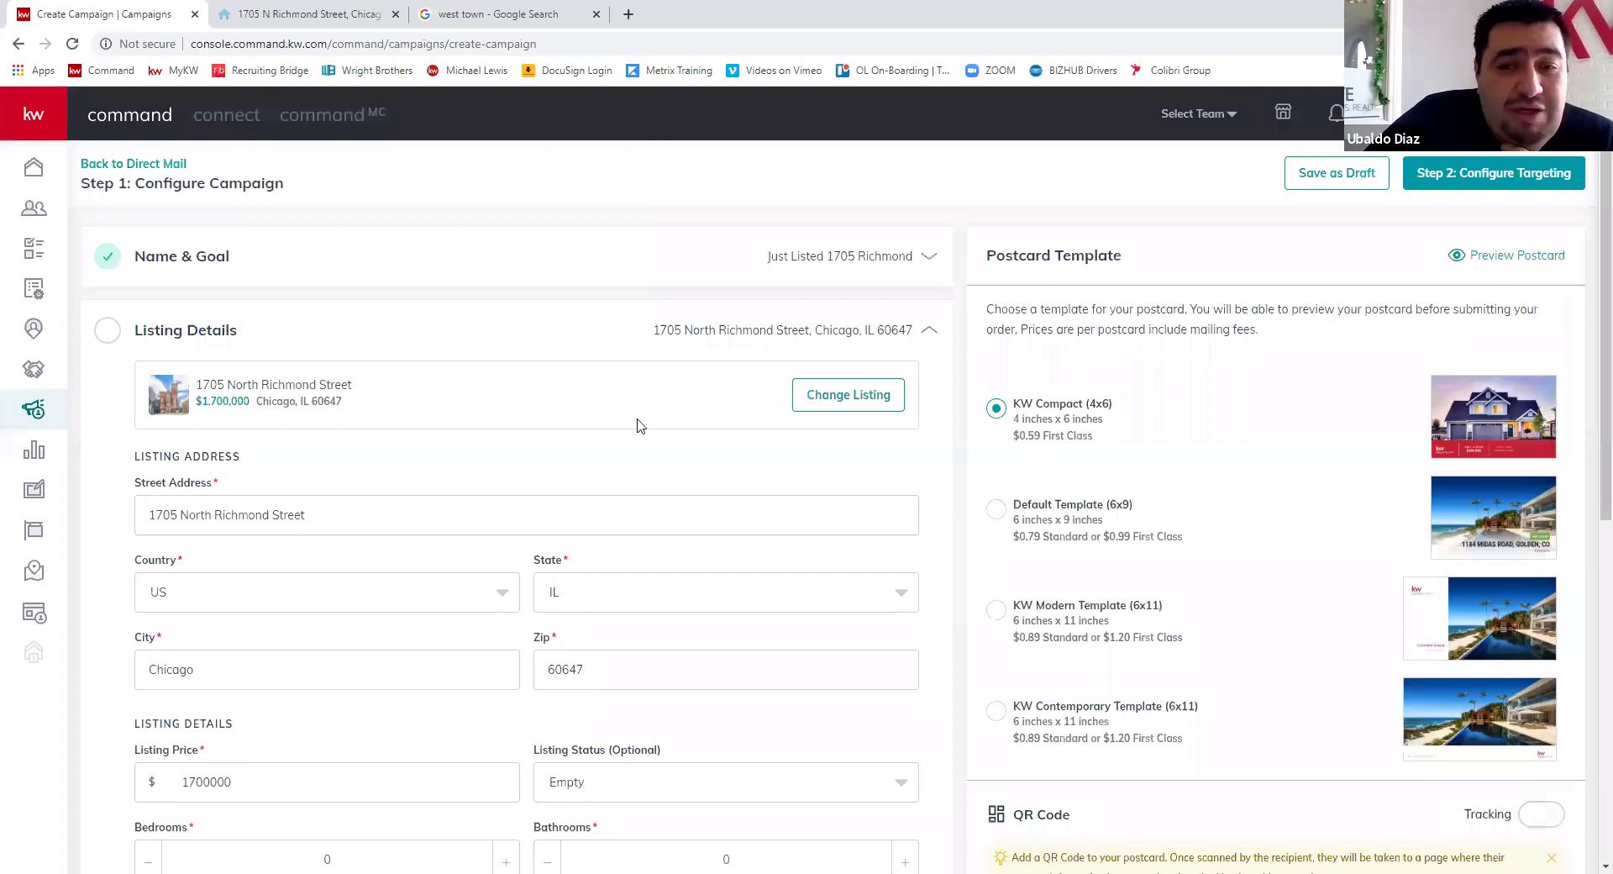
# - Set the listing status to JUST LISTED and raise bedrooms and bathrooms by three each
pyautogui.scroll(-2, 637, 424)
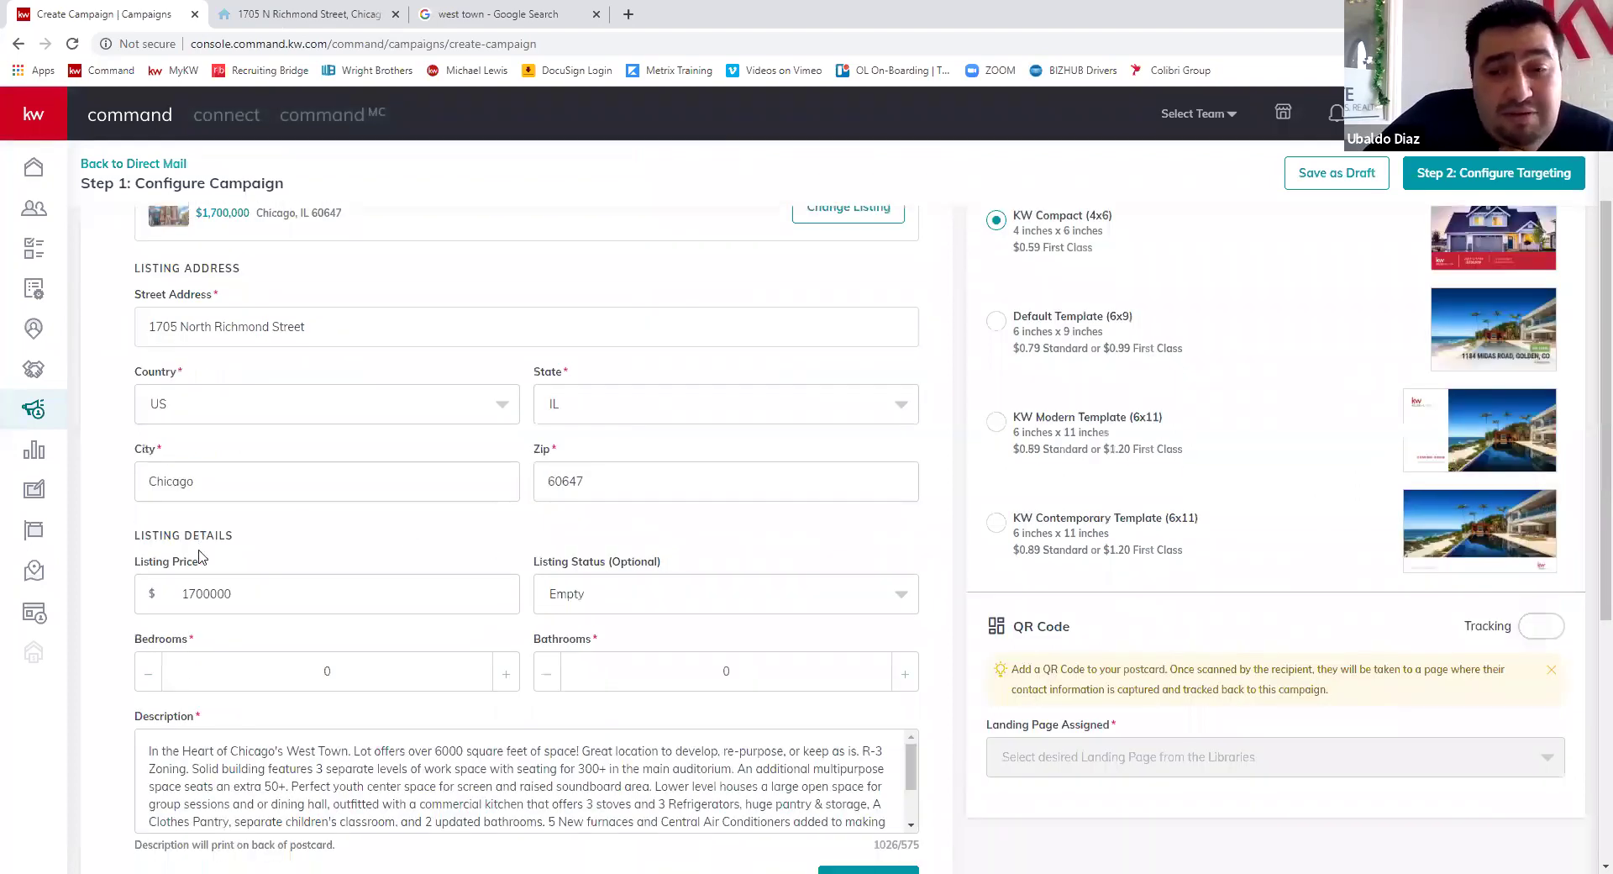
pyautogui.scroll(-1, 636, 538)
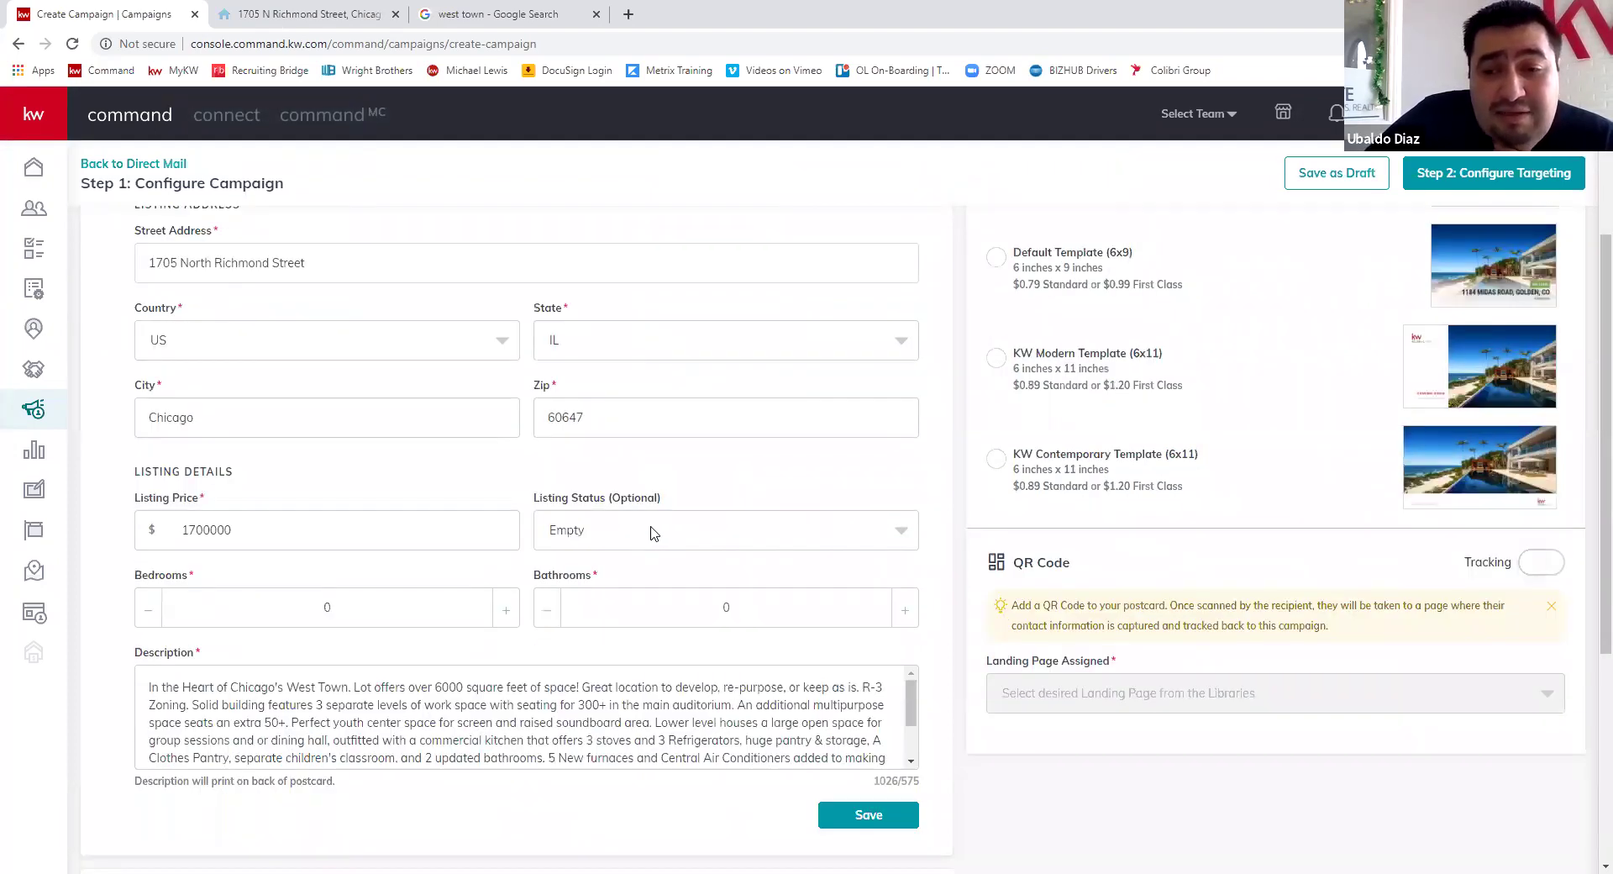
pyautogui.click(669, 532)
pyautogui.click(582, 612)
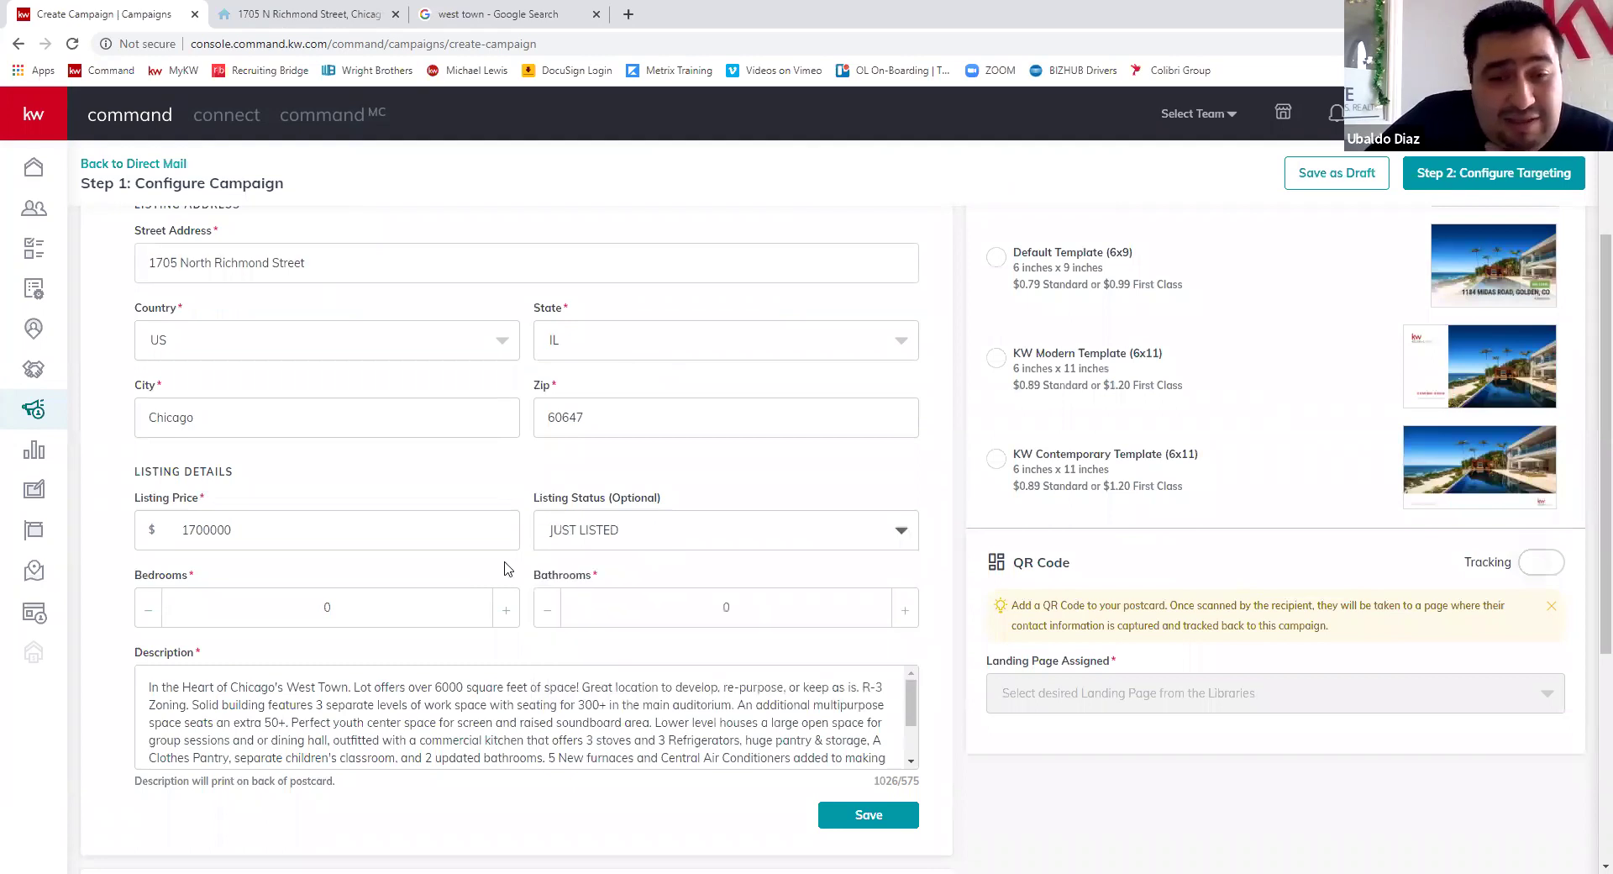
pyautogui.click(505, 525)
pyautogui.click(505, 527)
pyautogui.click(503, 530)
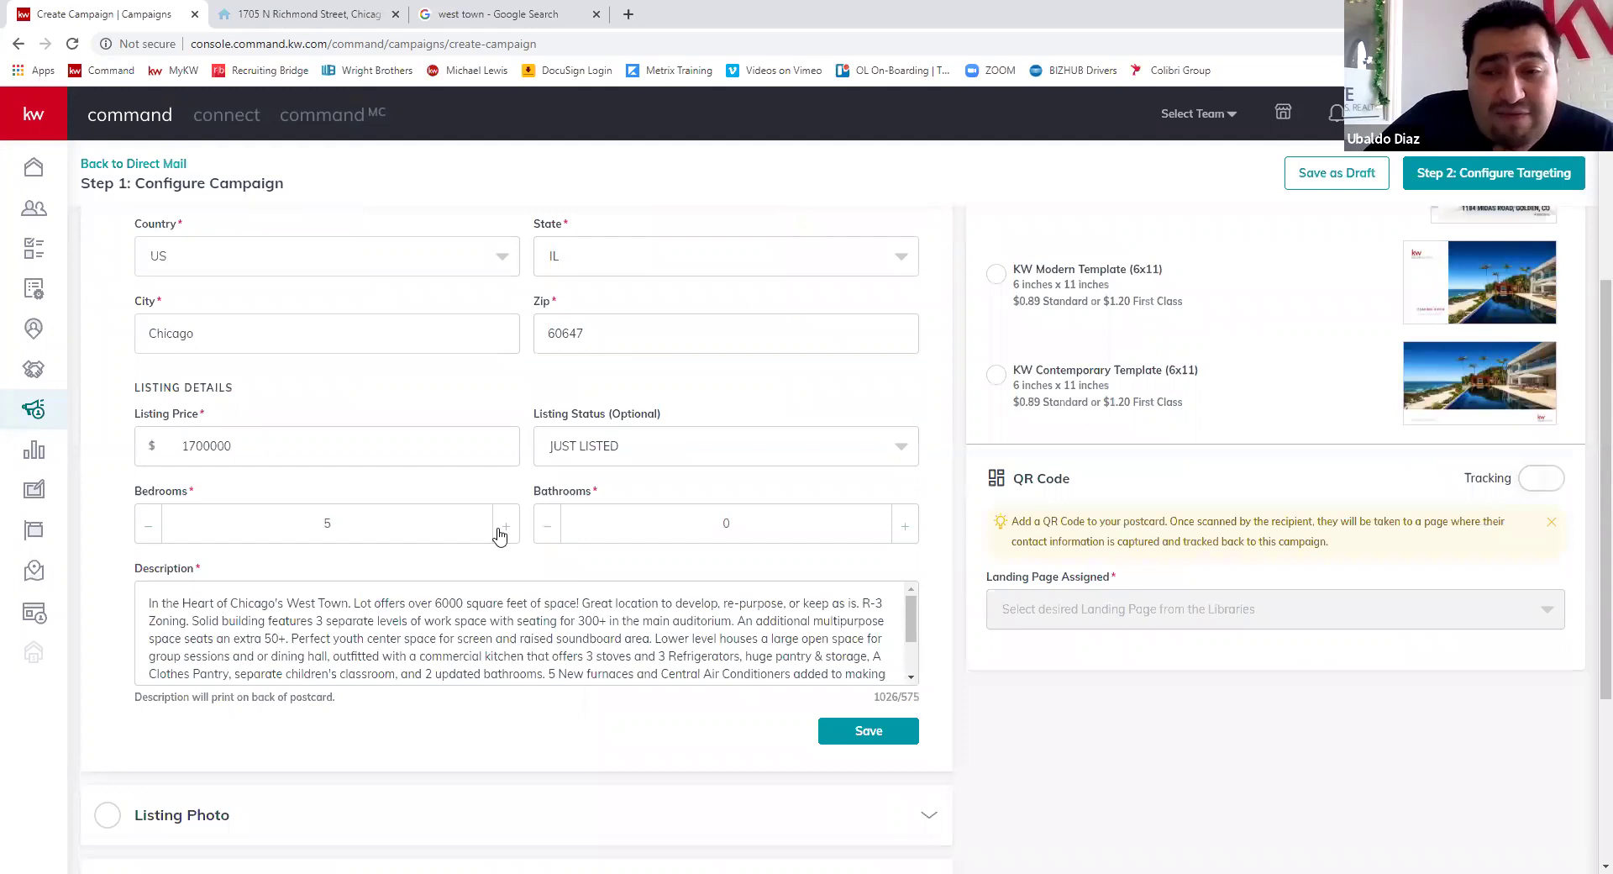
pyautogui.click(904, 534)
pyautogui.click(902, 534)
pyautogui.click(900, 535)
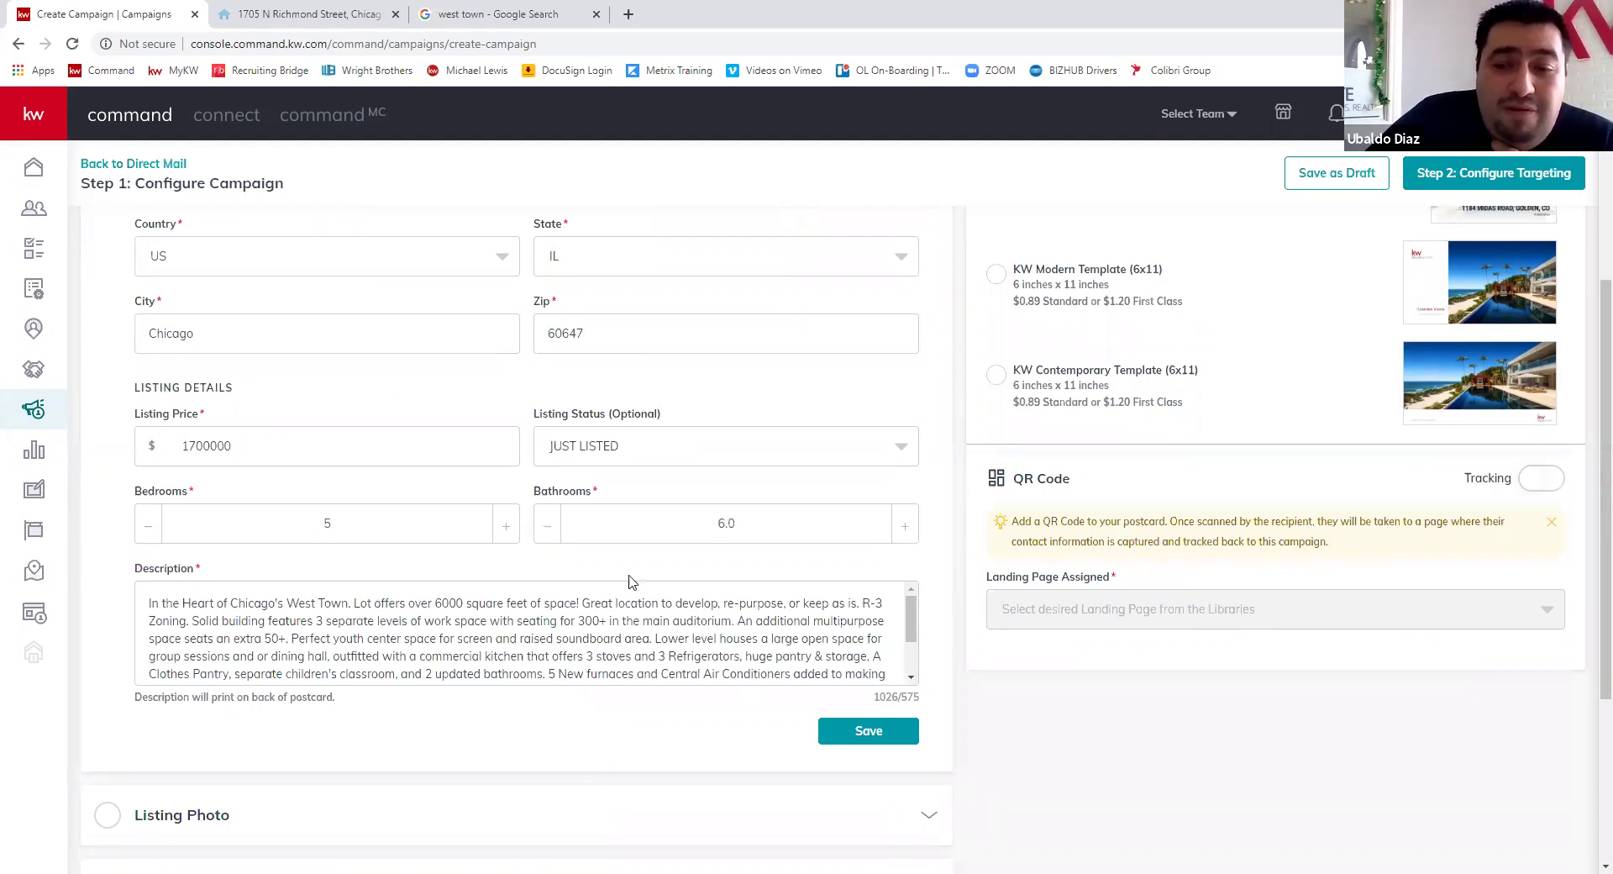
# - Replace the over-limit description with the 367-character West Town paragraph and save
pyautogui.scroll(-5, 622, 468)
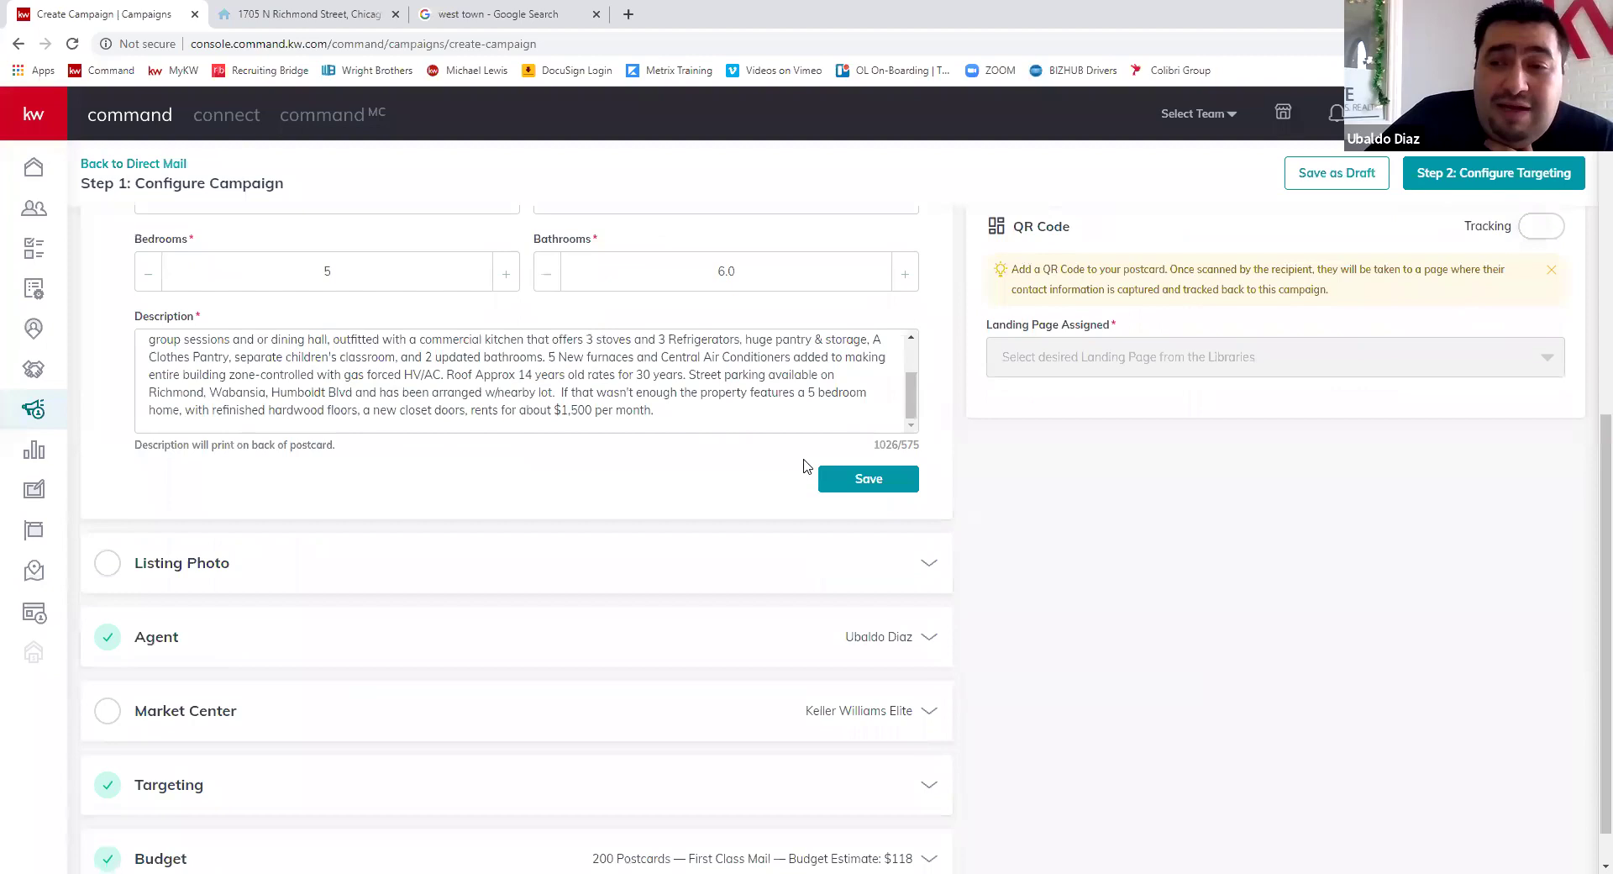
pyautogui.doubleClick(917, 396)
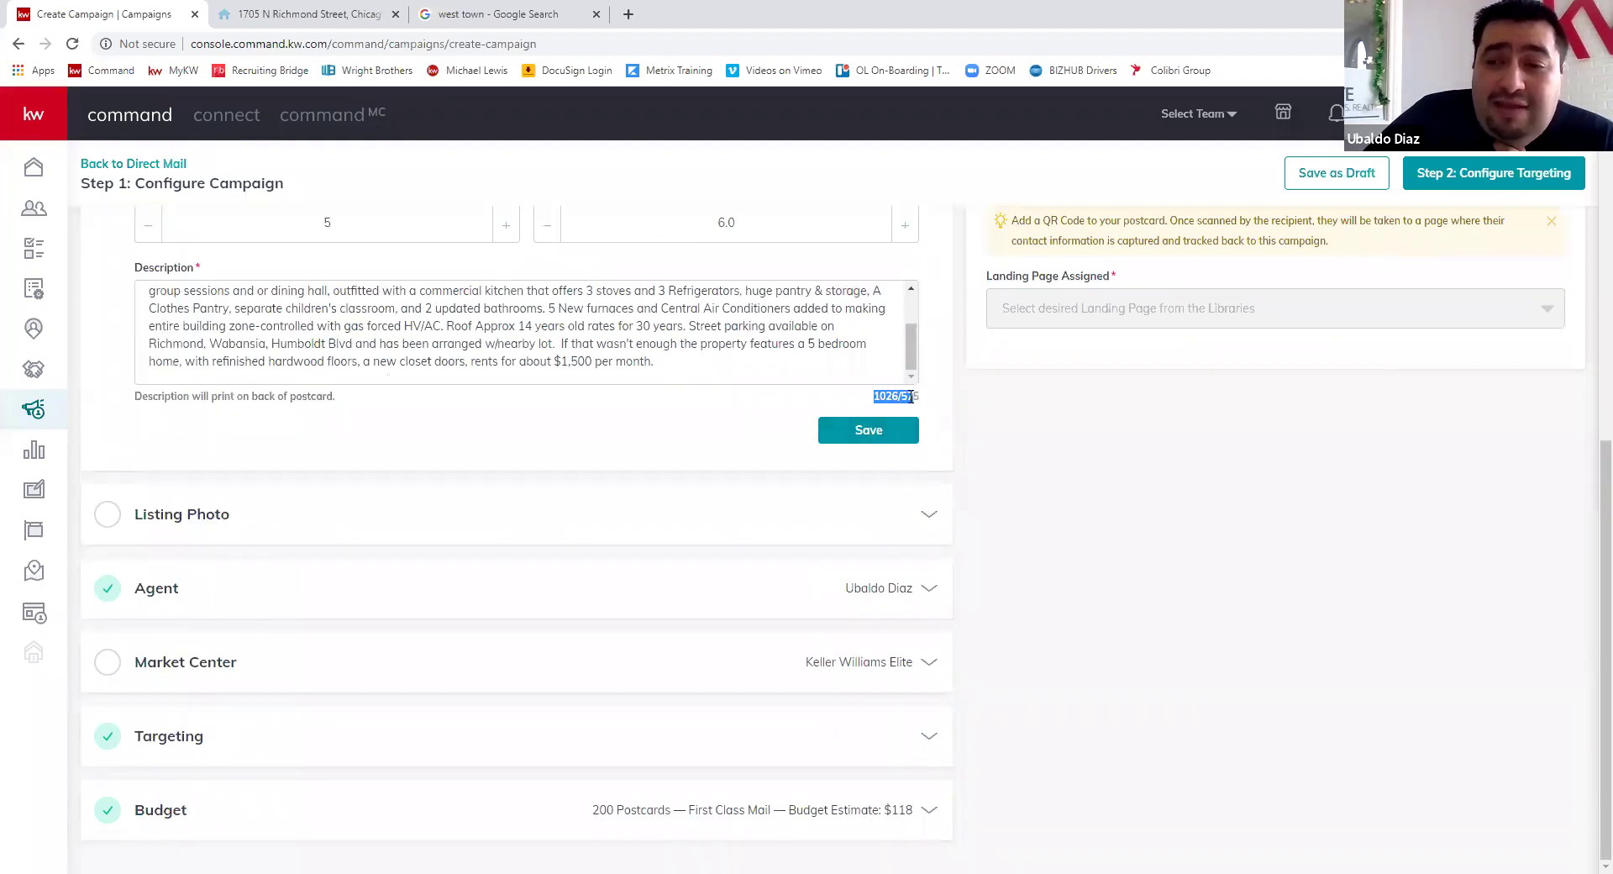
pyautogui.click(918, 398)
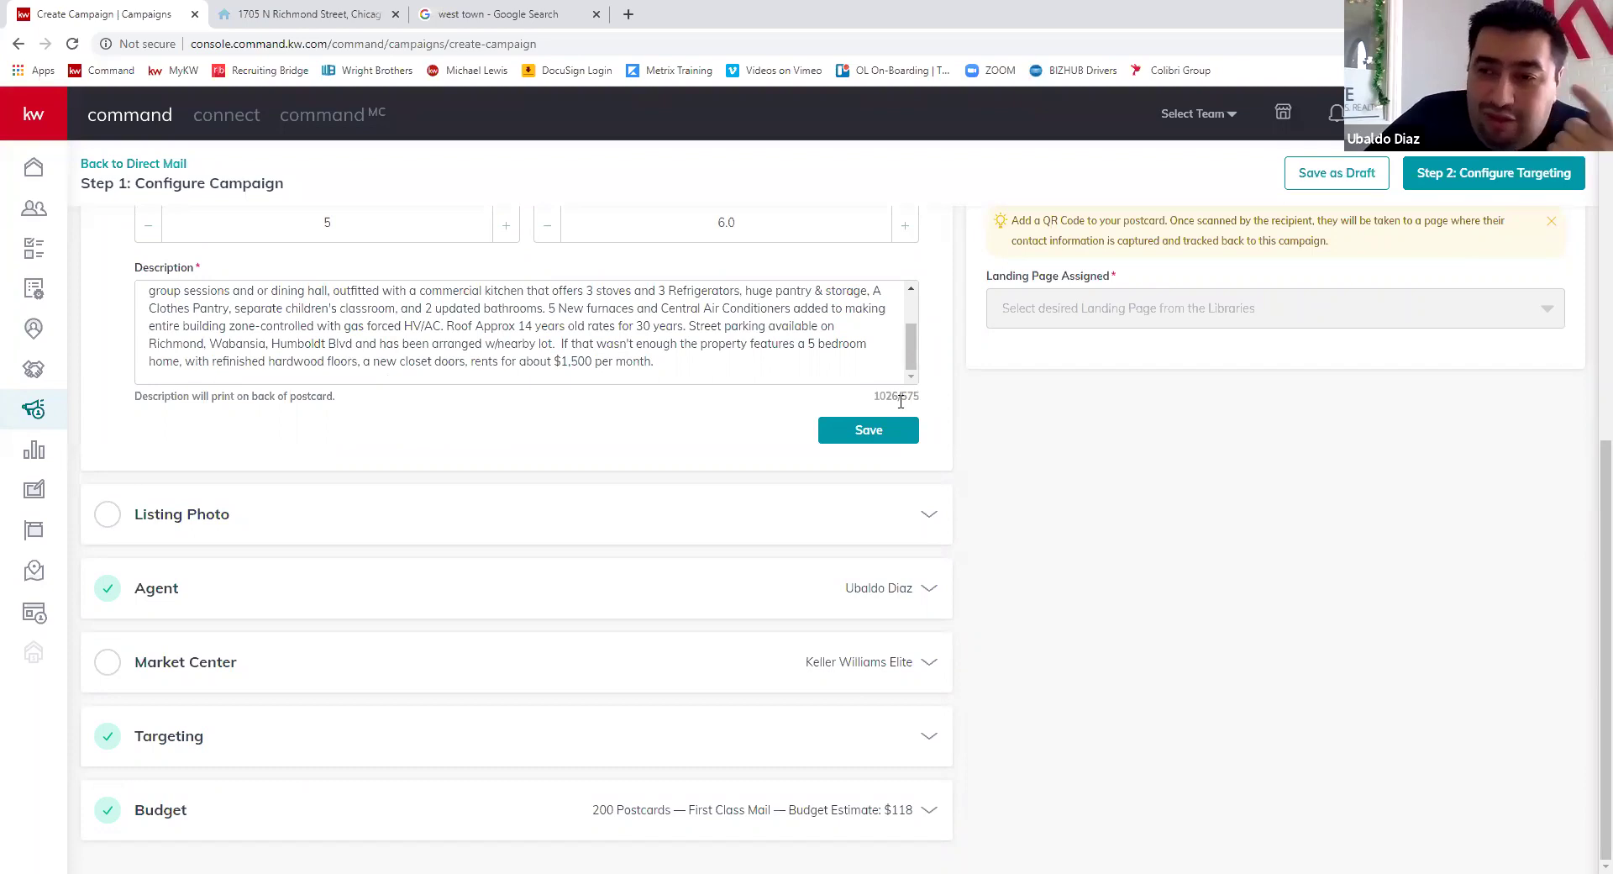
pyautogui.moveTo(913, 364); pyautogui.dragTo(914, 366)
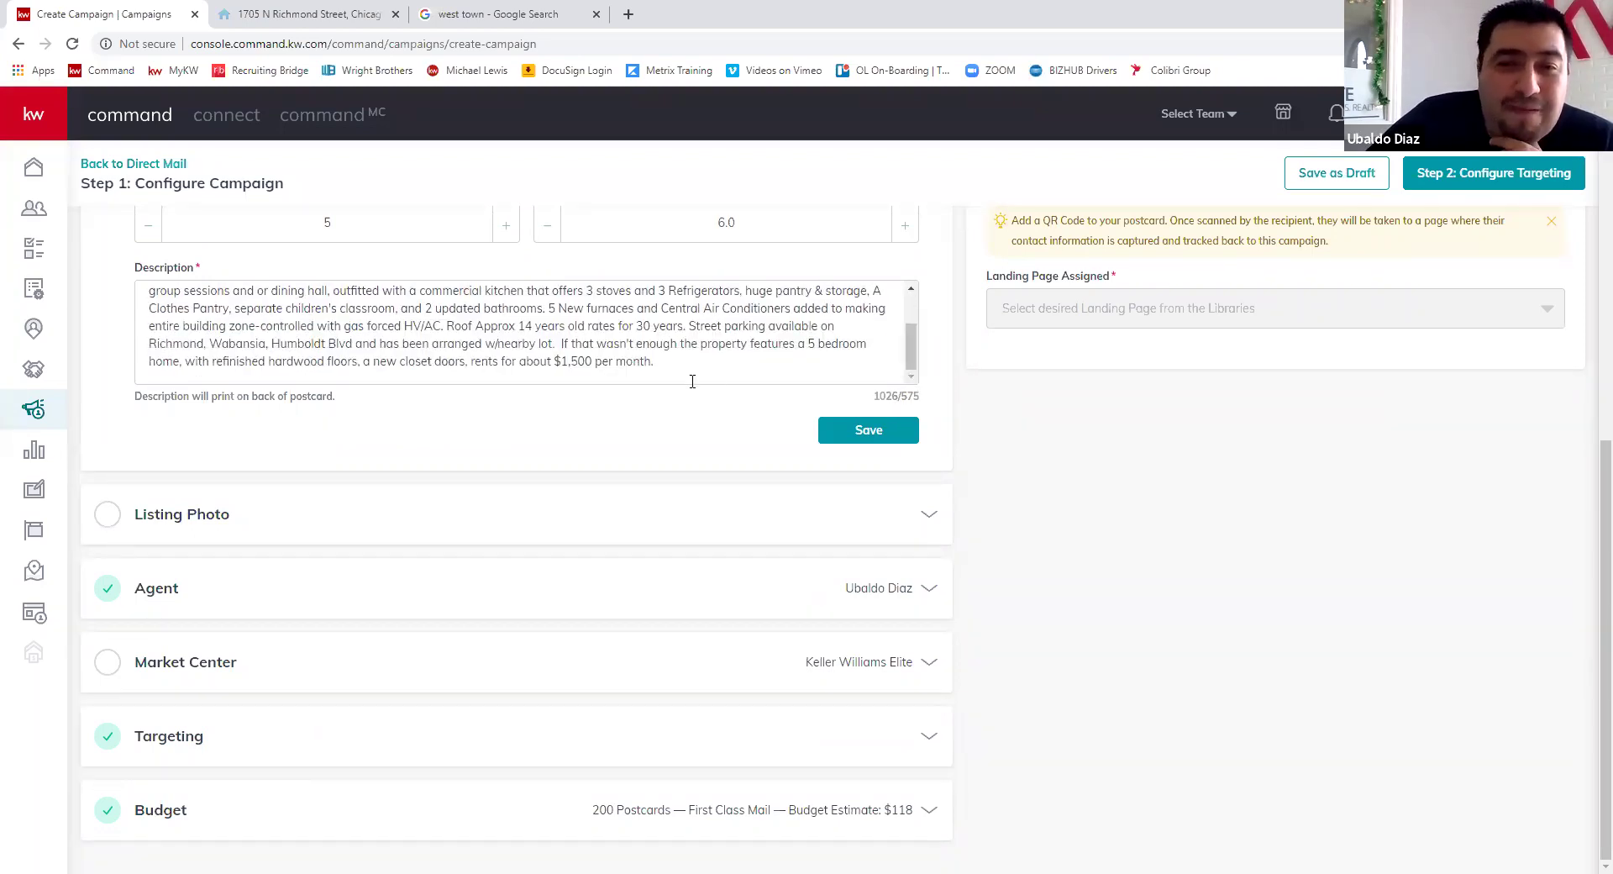
pyautogui.scroll(3, 693, 378)
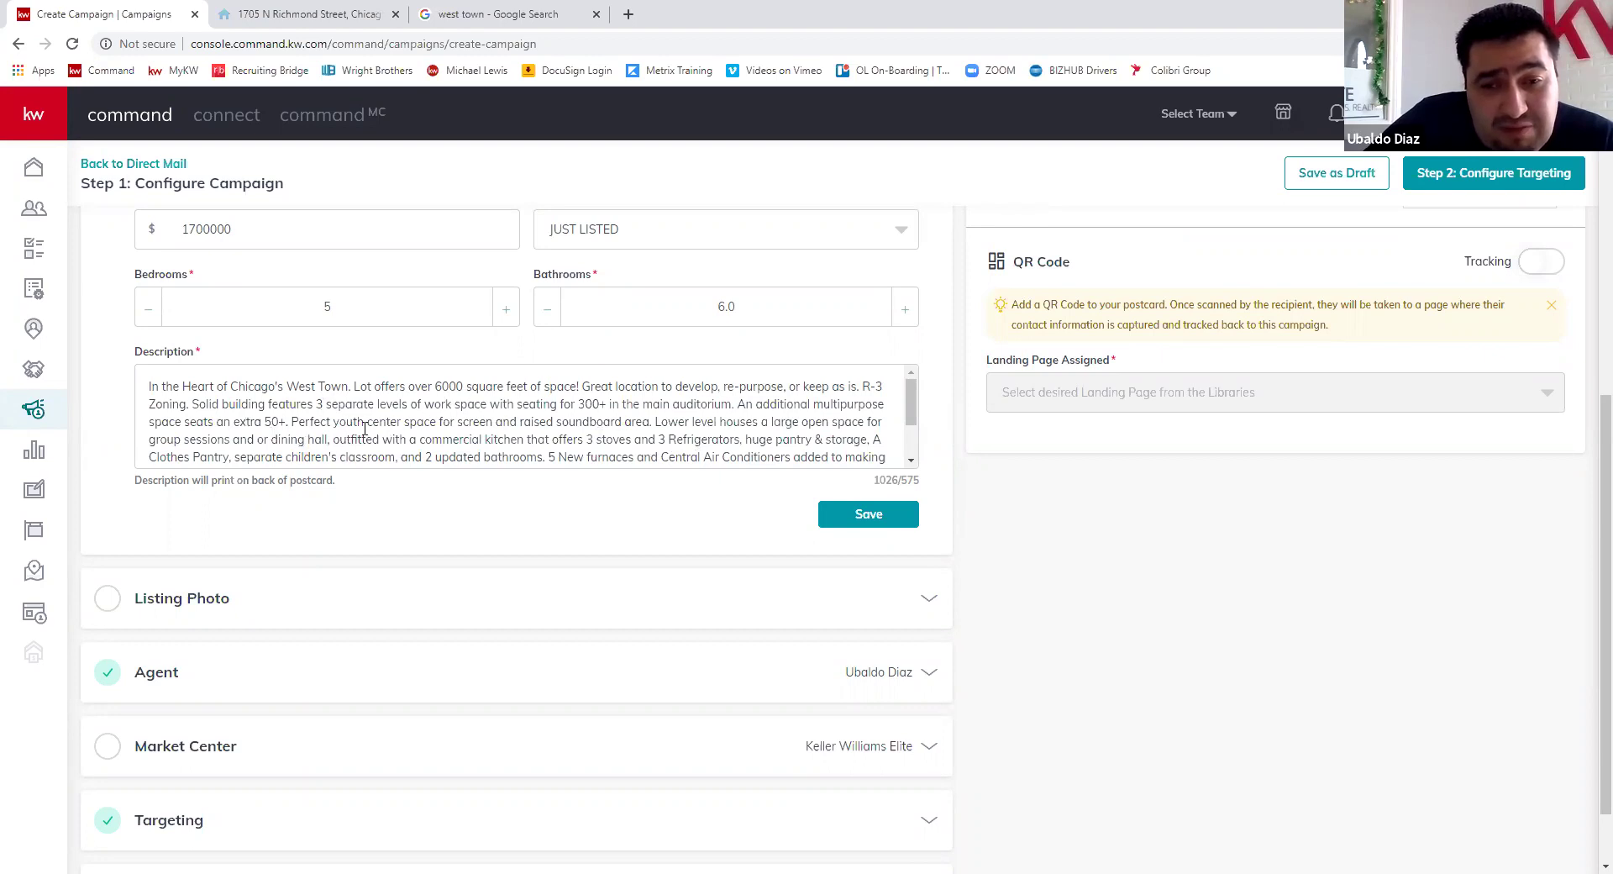
pyautogui.scroll(-1, 365, 429)
pyautogui.scroll(1, 334, 399)
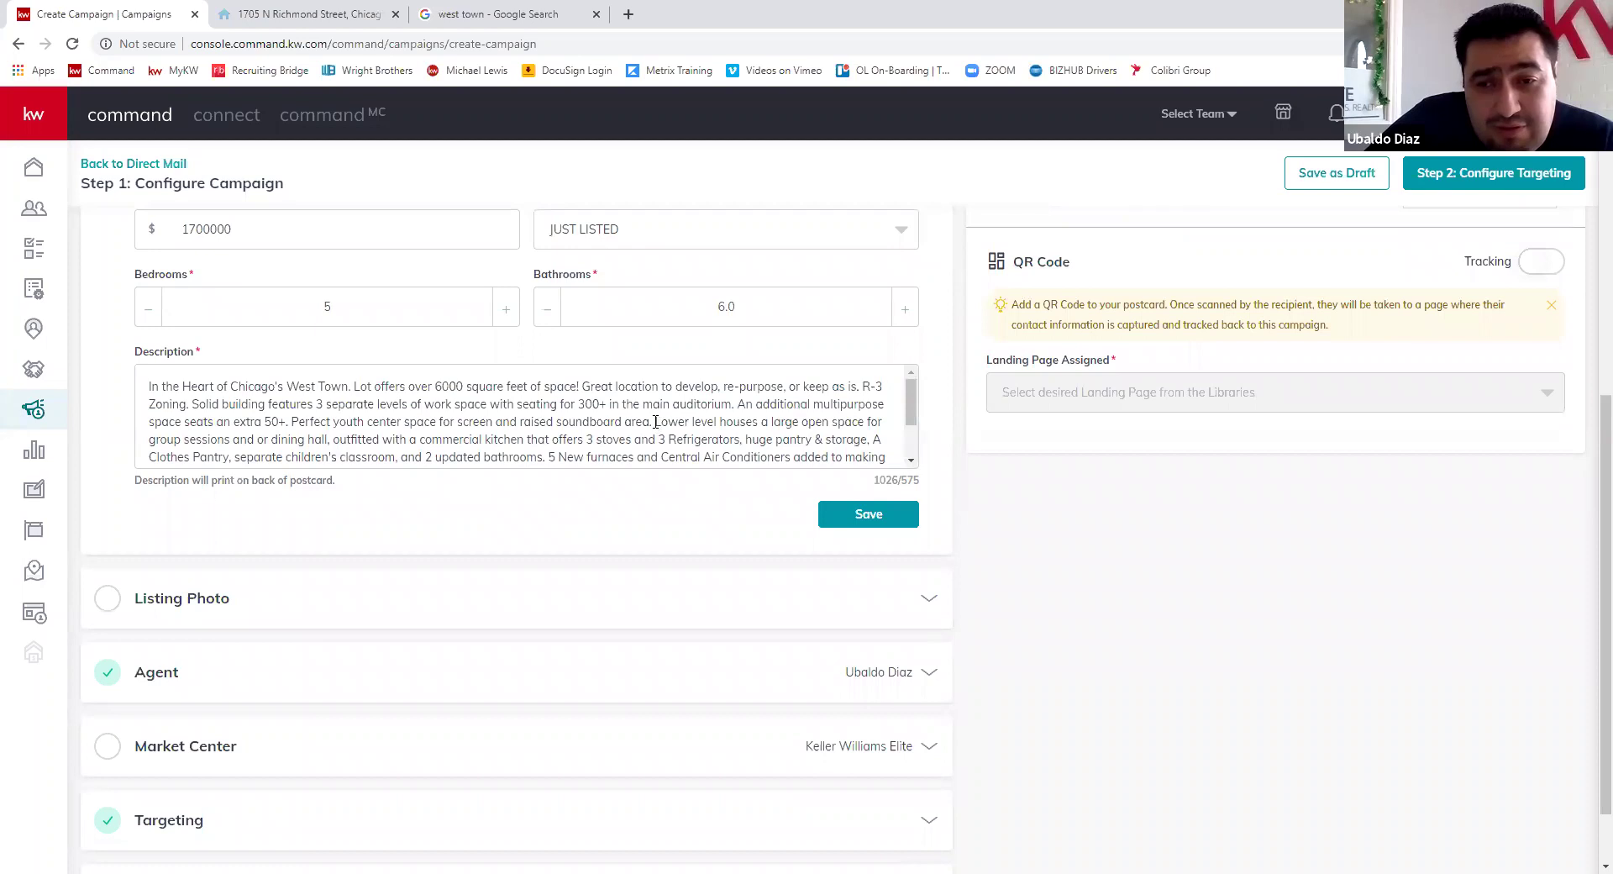
pyautogui.hotkey('ctrl', 'a')
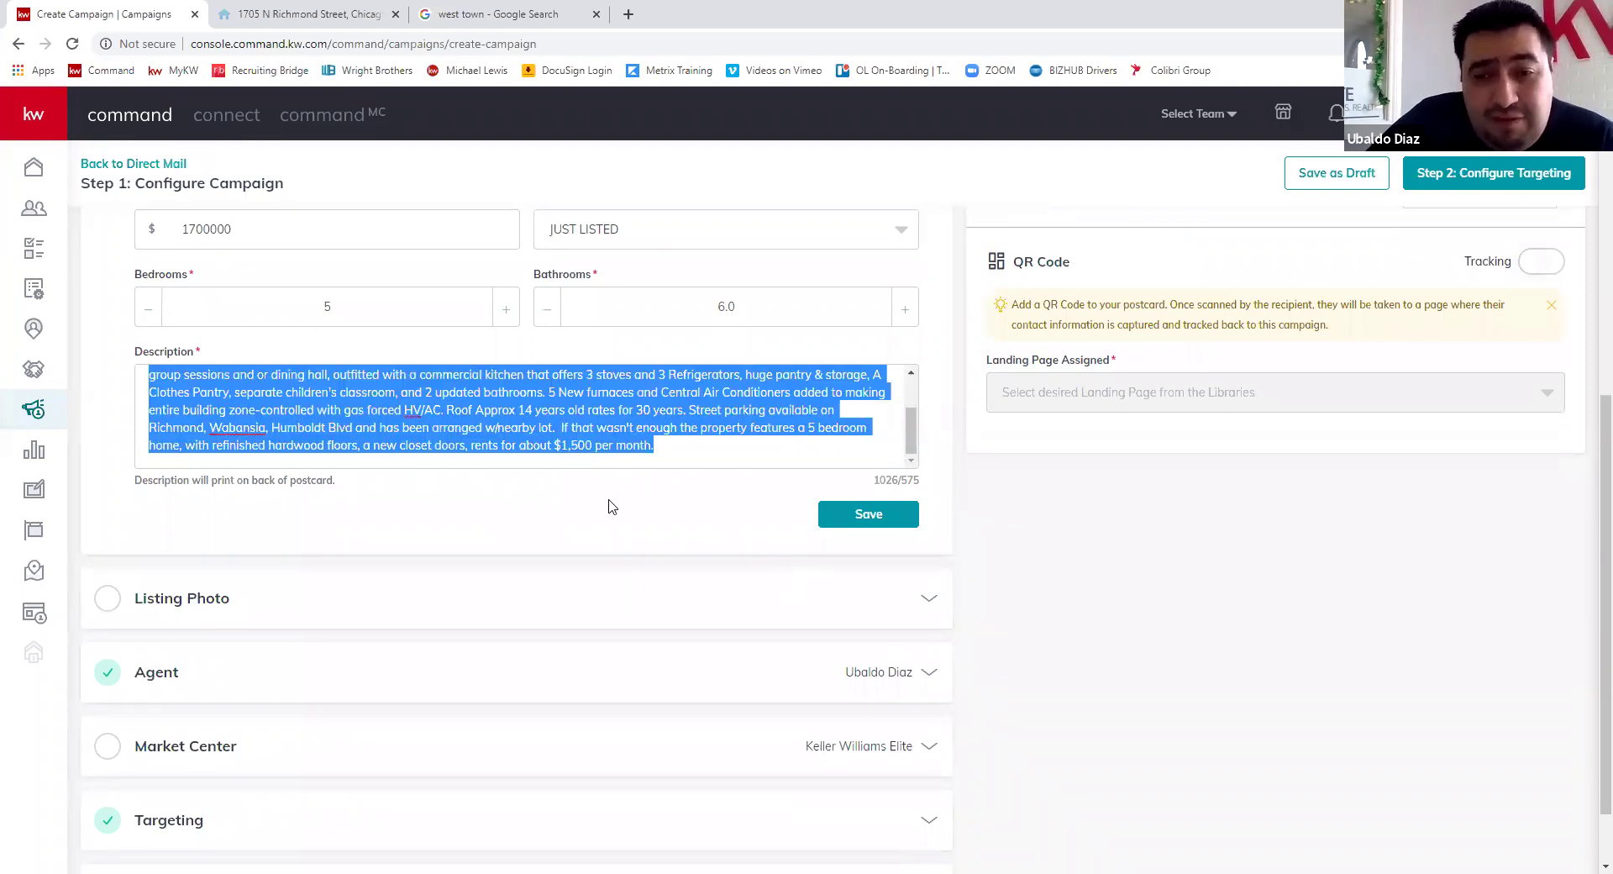
pyautogui.write("In the Heart of Chicago's West Town. Lot offers over 6000 square feet of space! Great location to develop, re-purpose, or keep as is. R-3 Zoning. Solid building features 3 separate levels of work space with seating for 300+ in the main auditorium. An additional multipurpose space seats an extra 50+. Perfect youth center space for screen and raised soundboard area.")
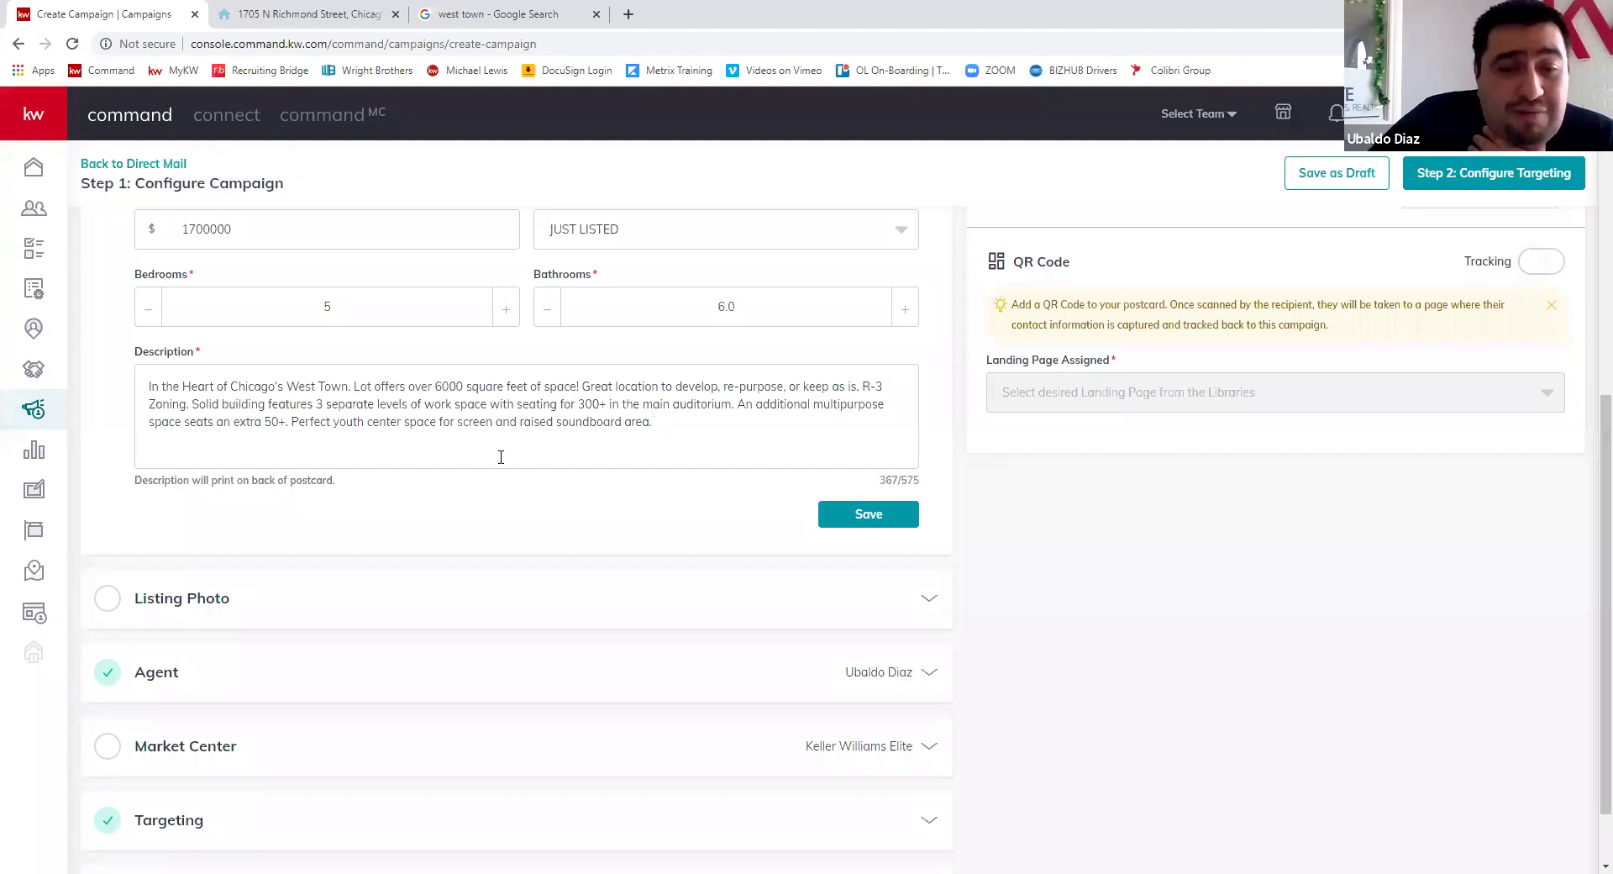
pyautogui.scroll(-1, 833, 454)
pyautogui.click(892, 438)
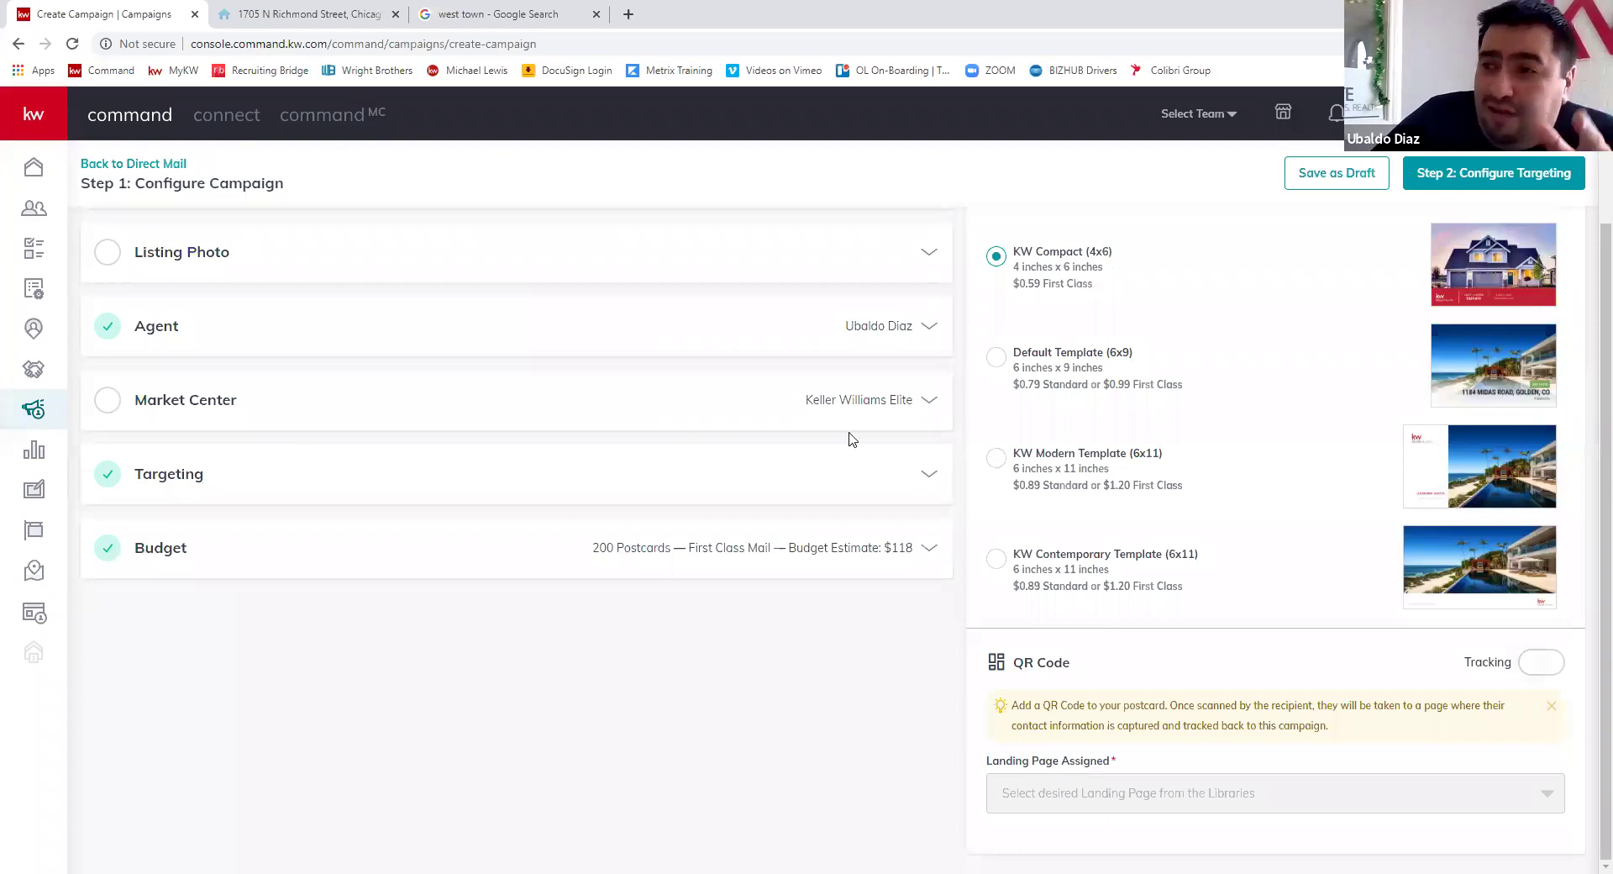
# - Fill the Market Center address: 4544 W. 103rd Street, 3rd Floor, Oak Lawn, IL 60453
pyautogui.click(760, 403)
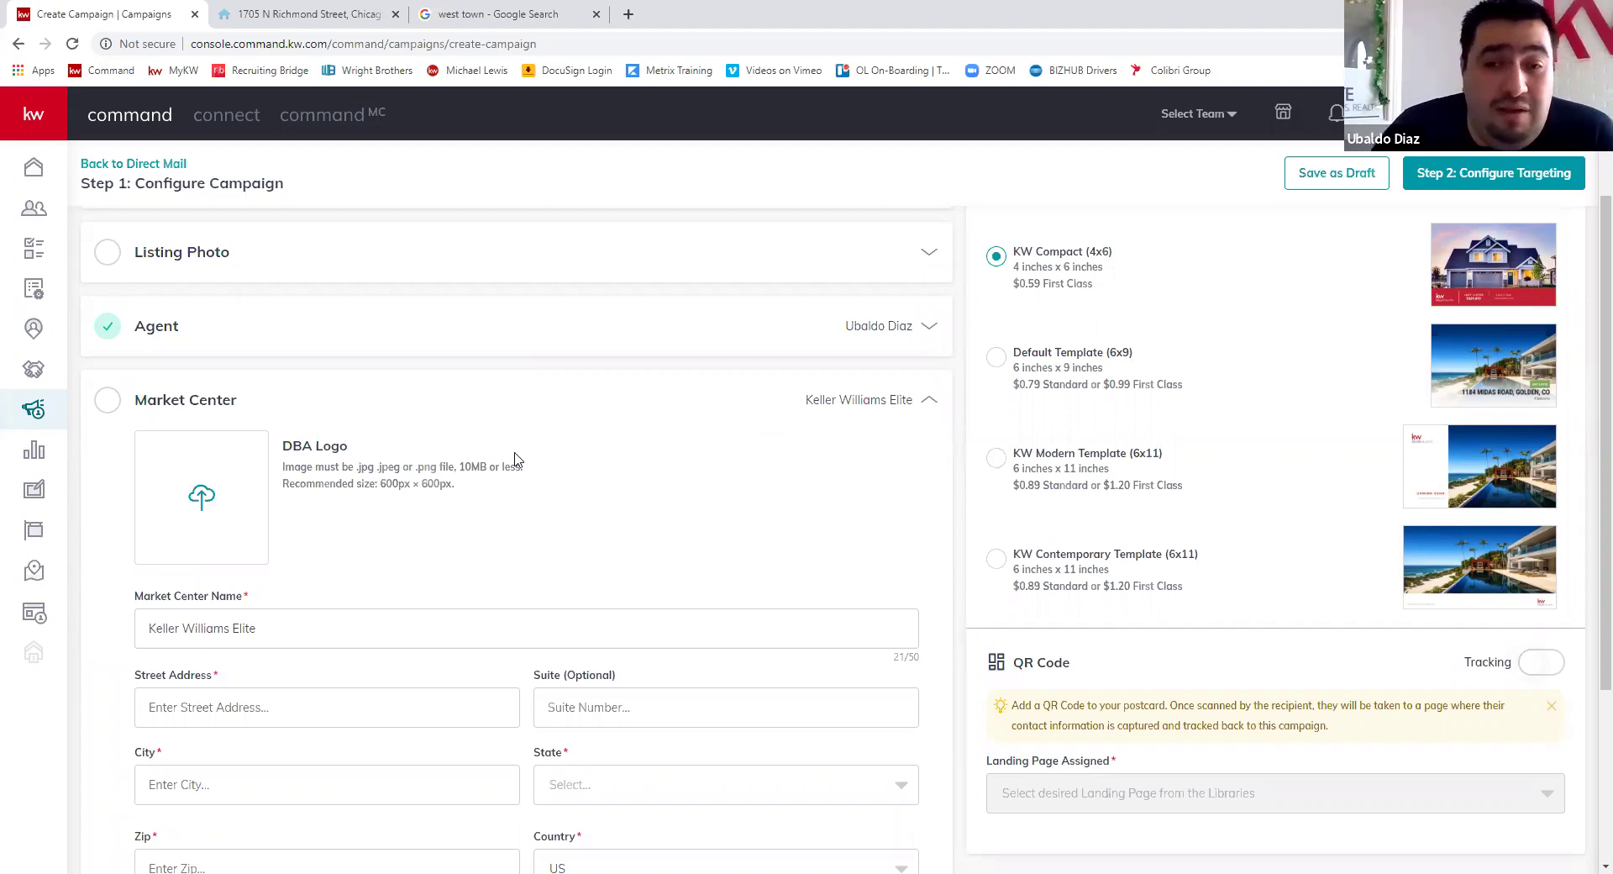
pyautogui.scroll(-1, 340, 377)
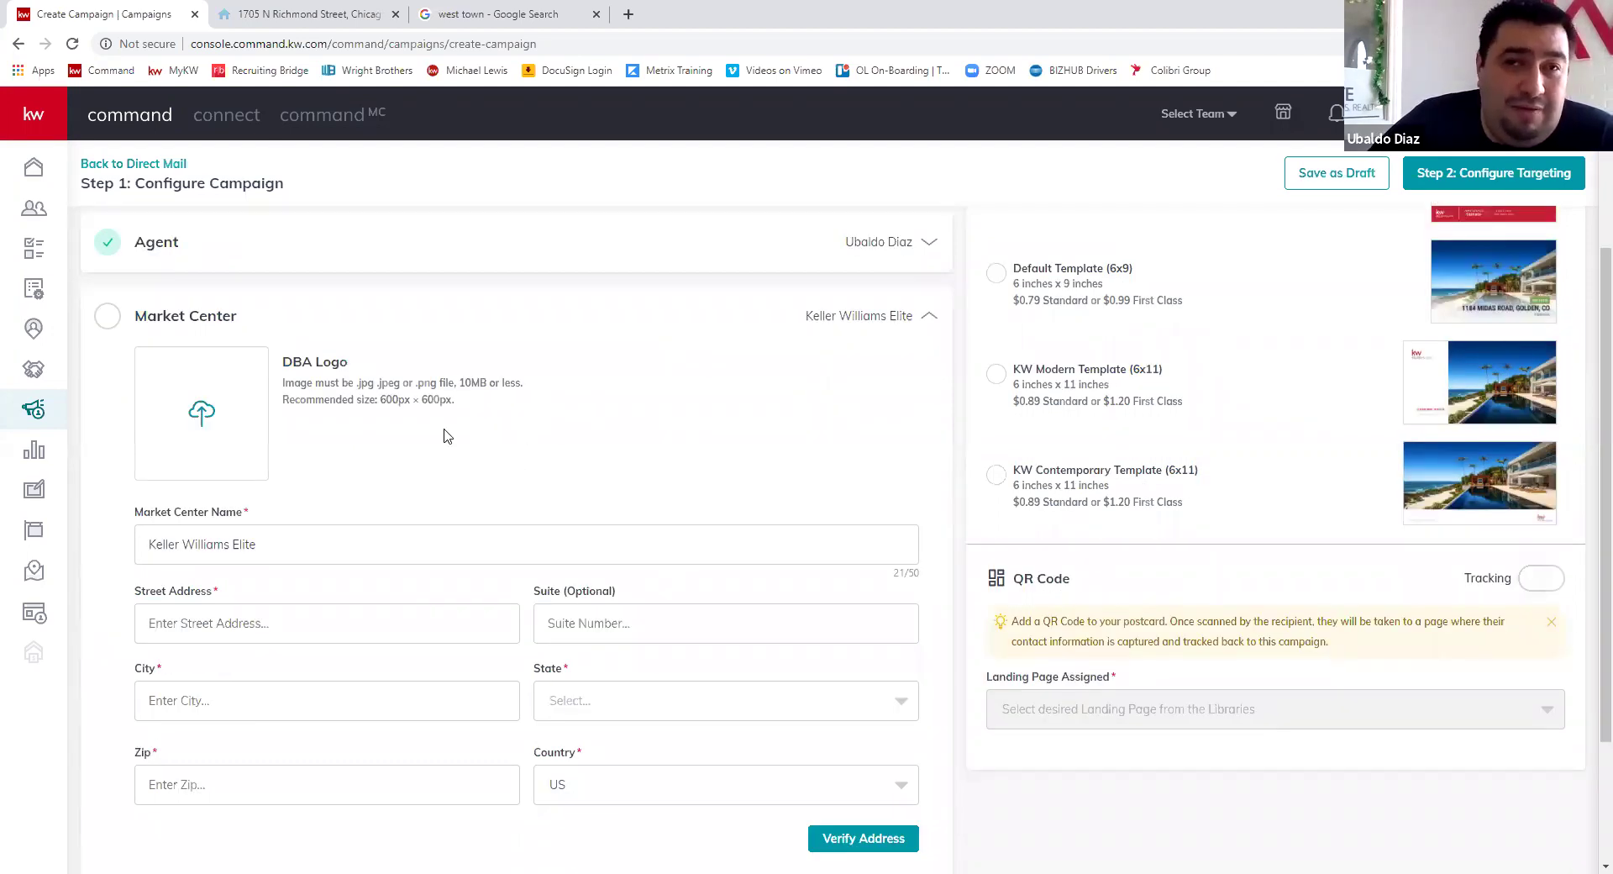
pyautogui.click(295, 630)
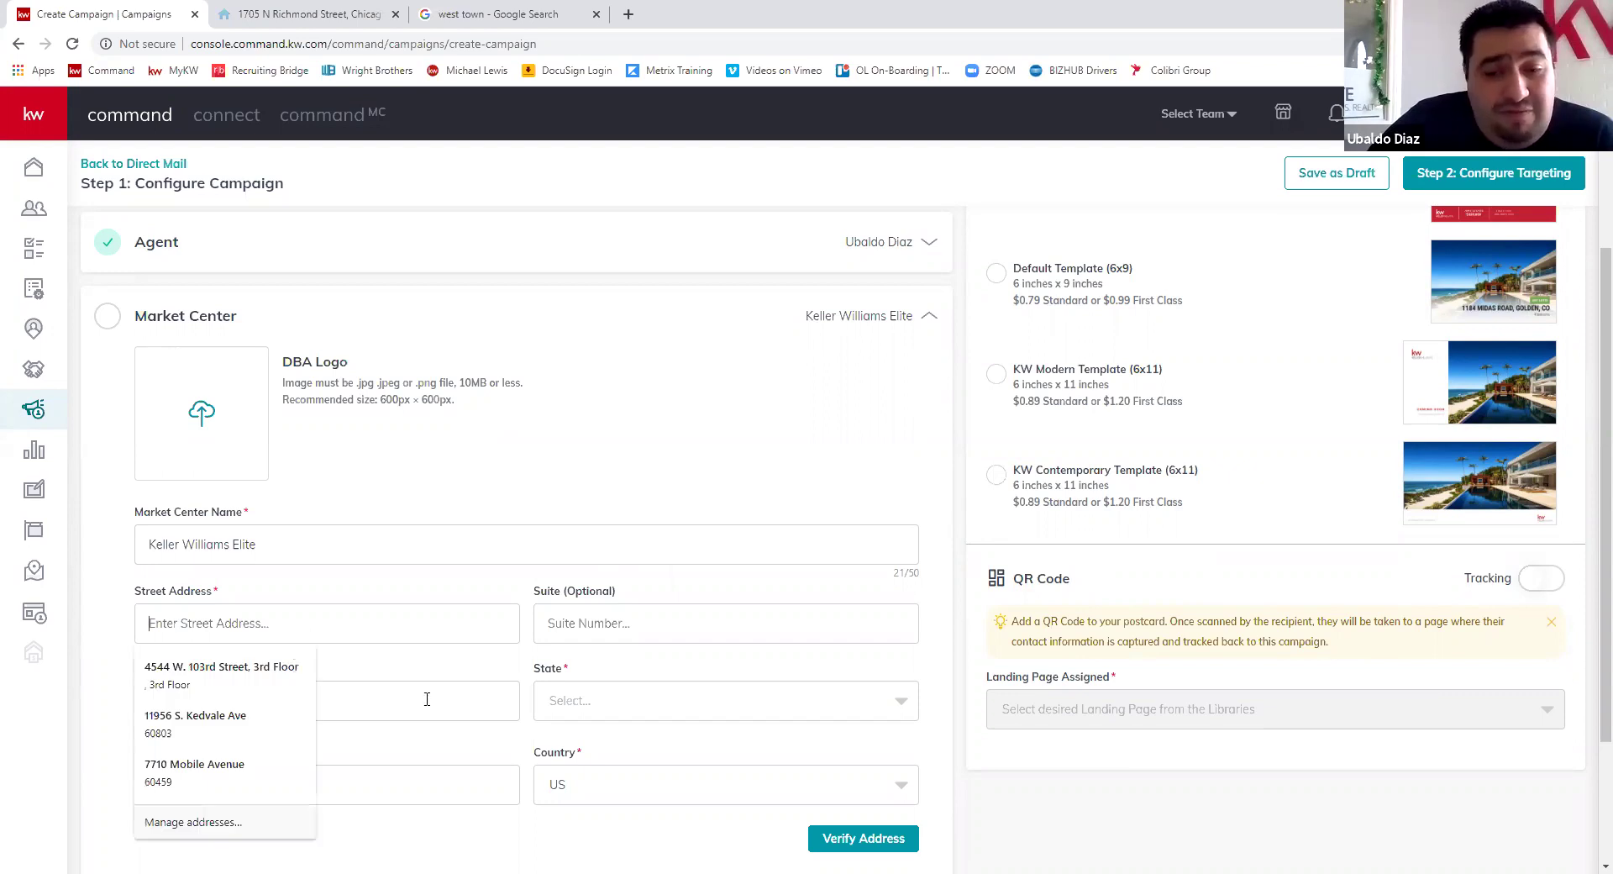
pyautogui.press('Down')
pyautogui.press('Return')
pyautogui.click(630, 710)
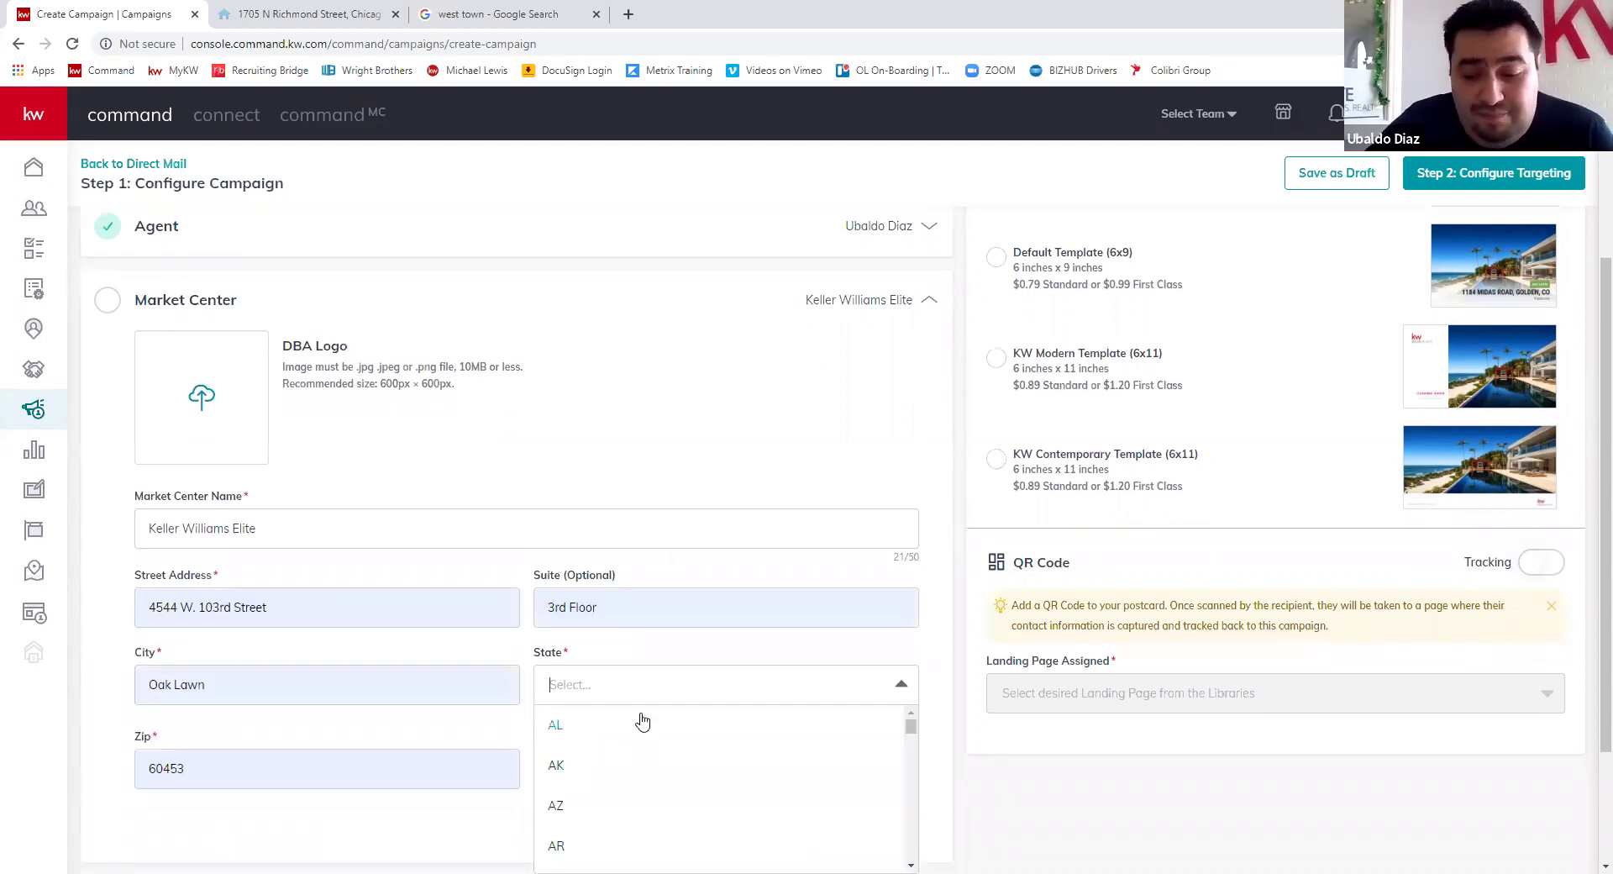
pyautogui.write('il')
pyautogui.press('Return')
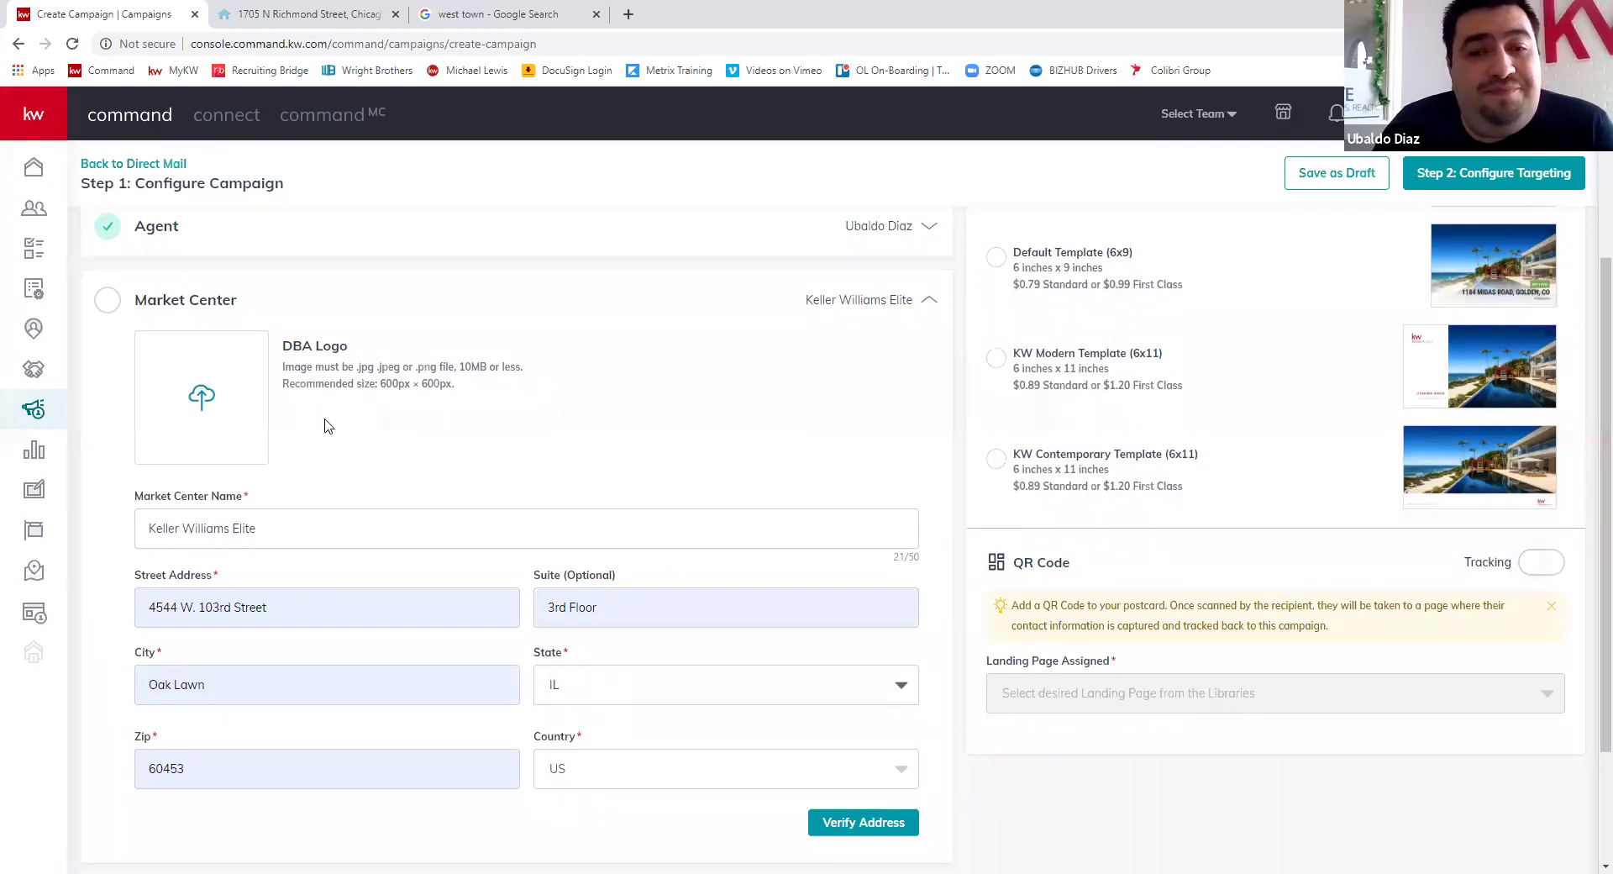
# - Upload the NW Indiana logo from Downloads > 1051_NWIndiana > RGB as the DBA logo
pyautogui.click(189, 450)
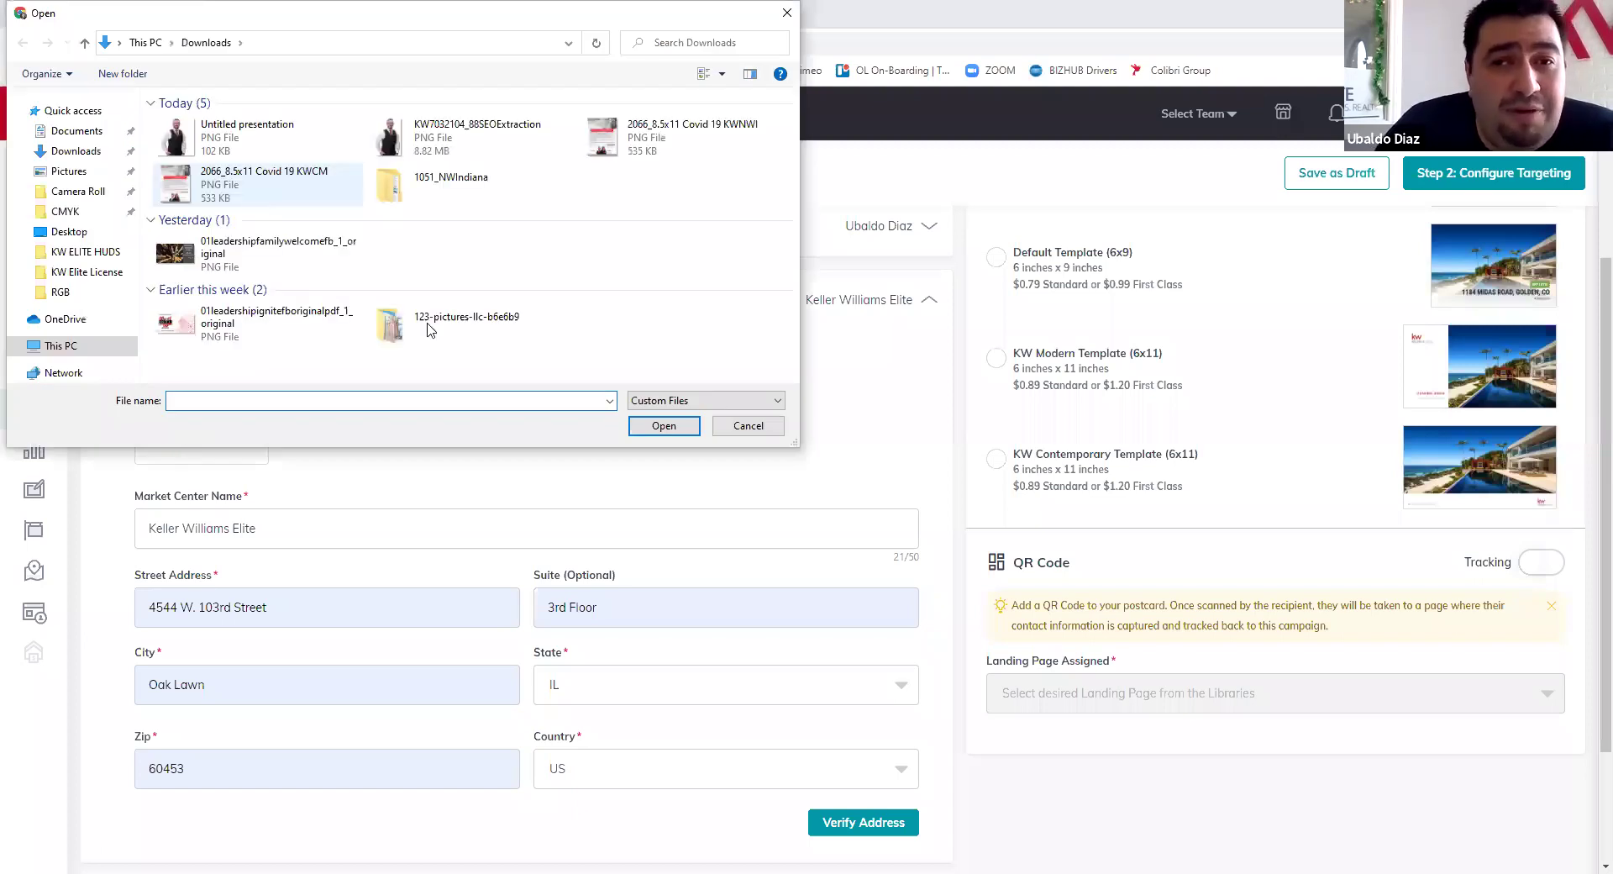
pyautogui.click(441, 190)
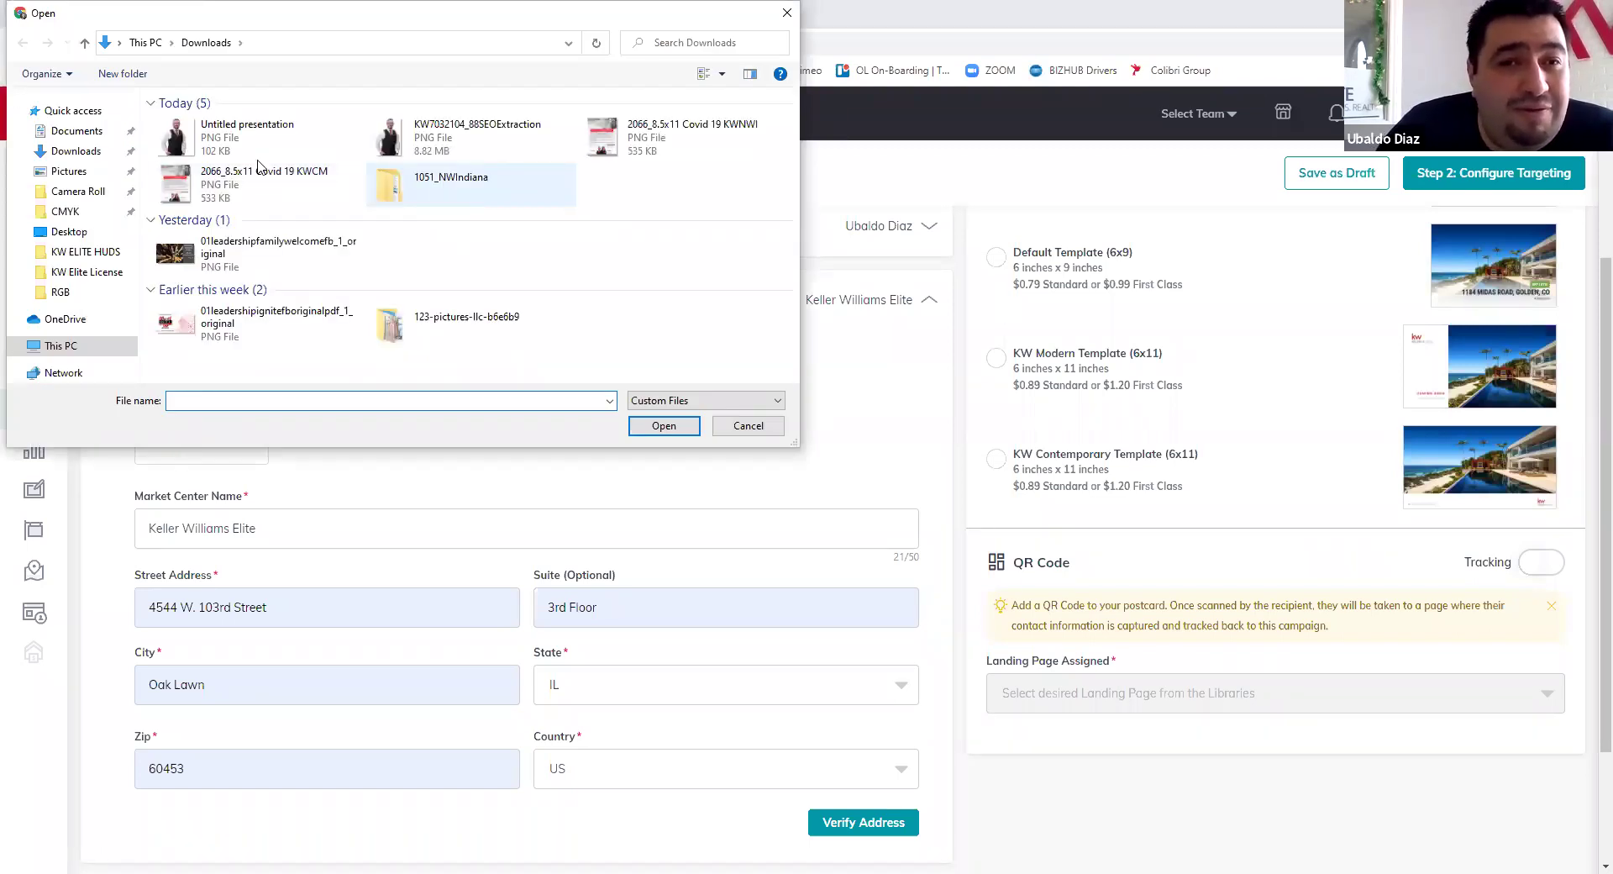
pyautogui.press('Return')
pyautogui.click(190, 177)
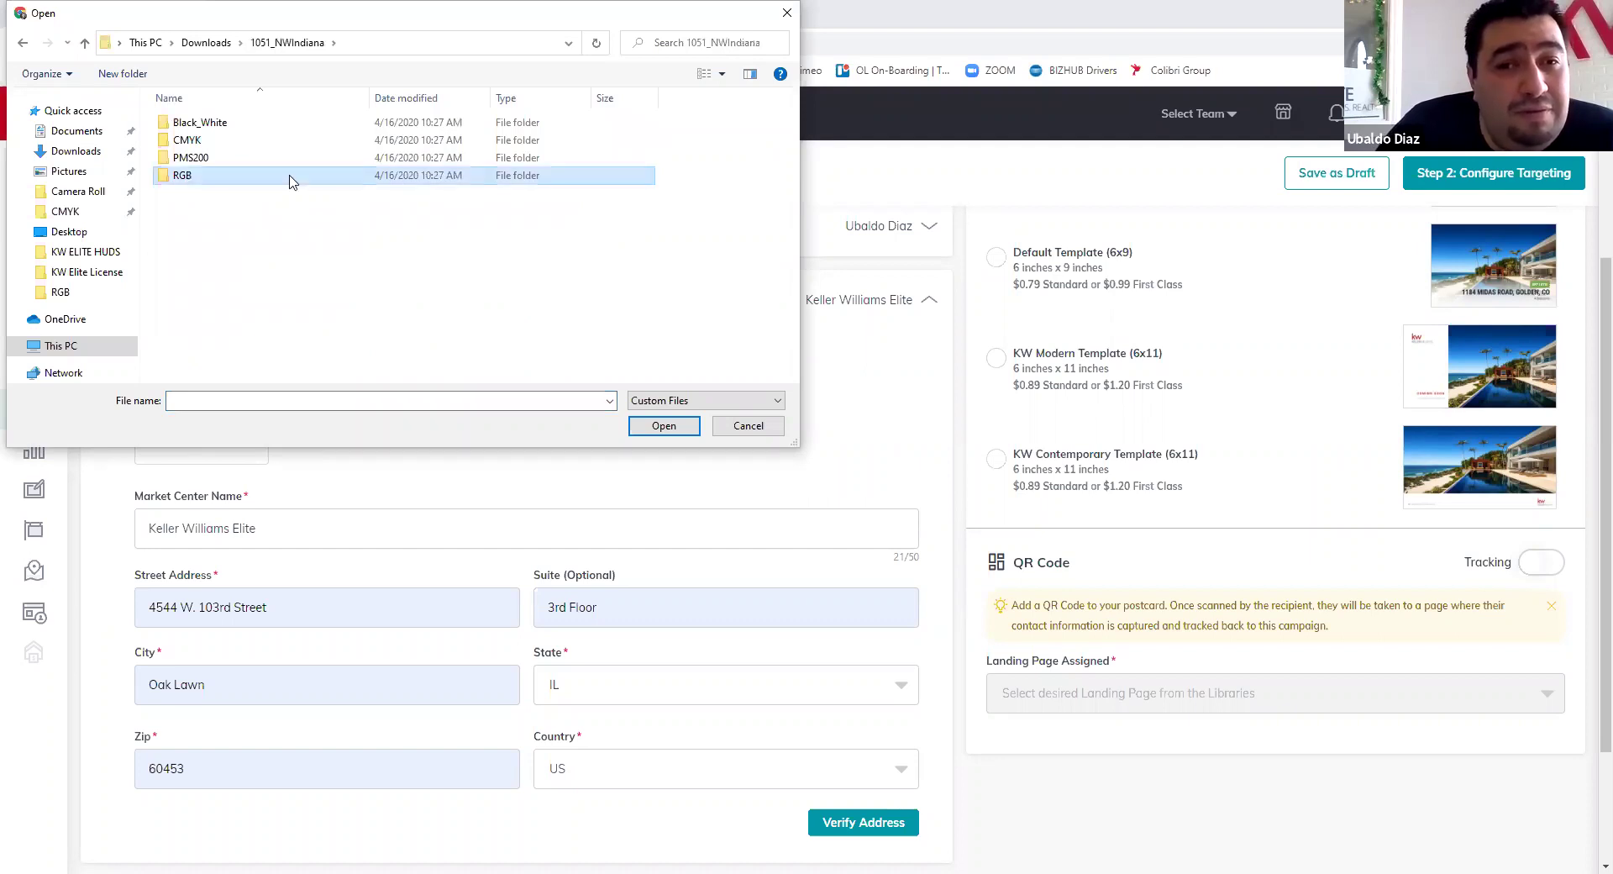
pyautogui.press('Return')
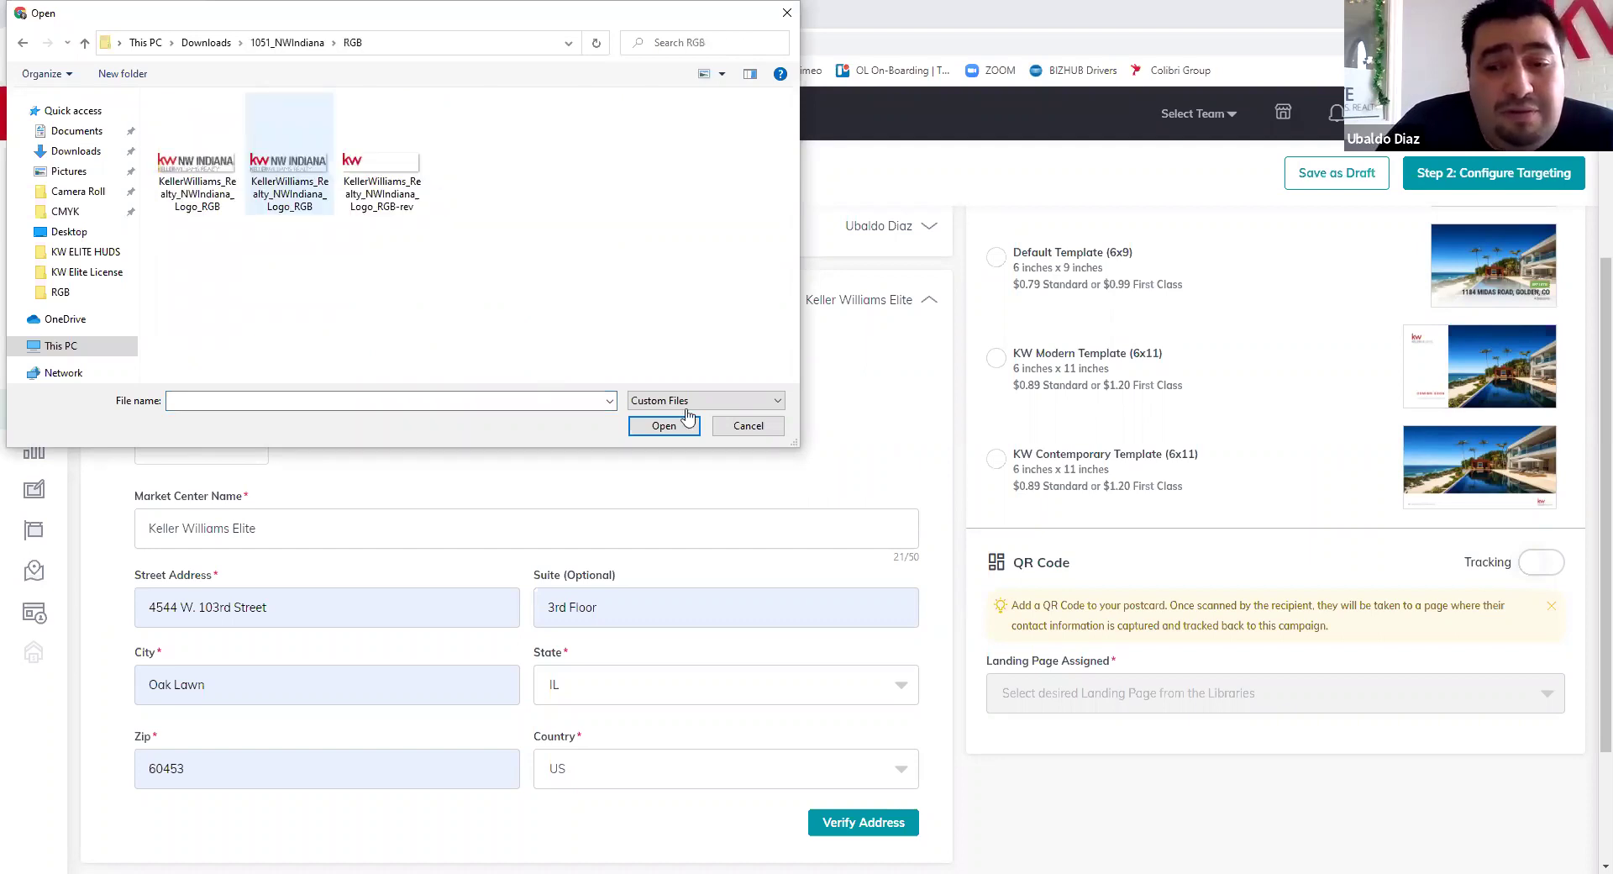
pyautogui.press('Return')
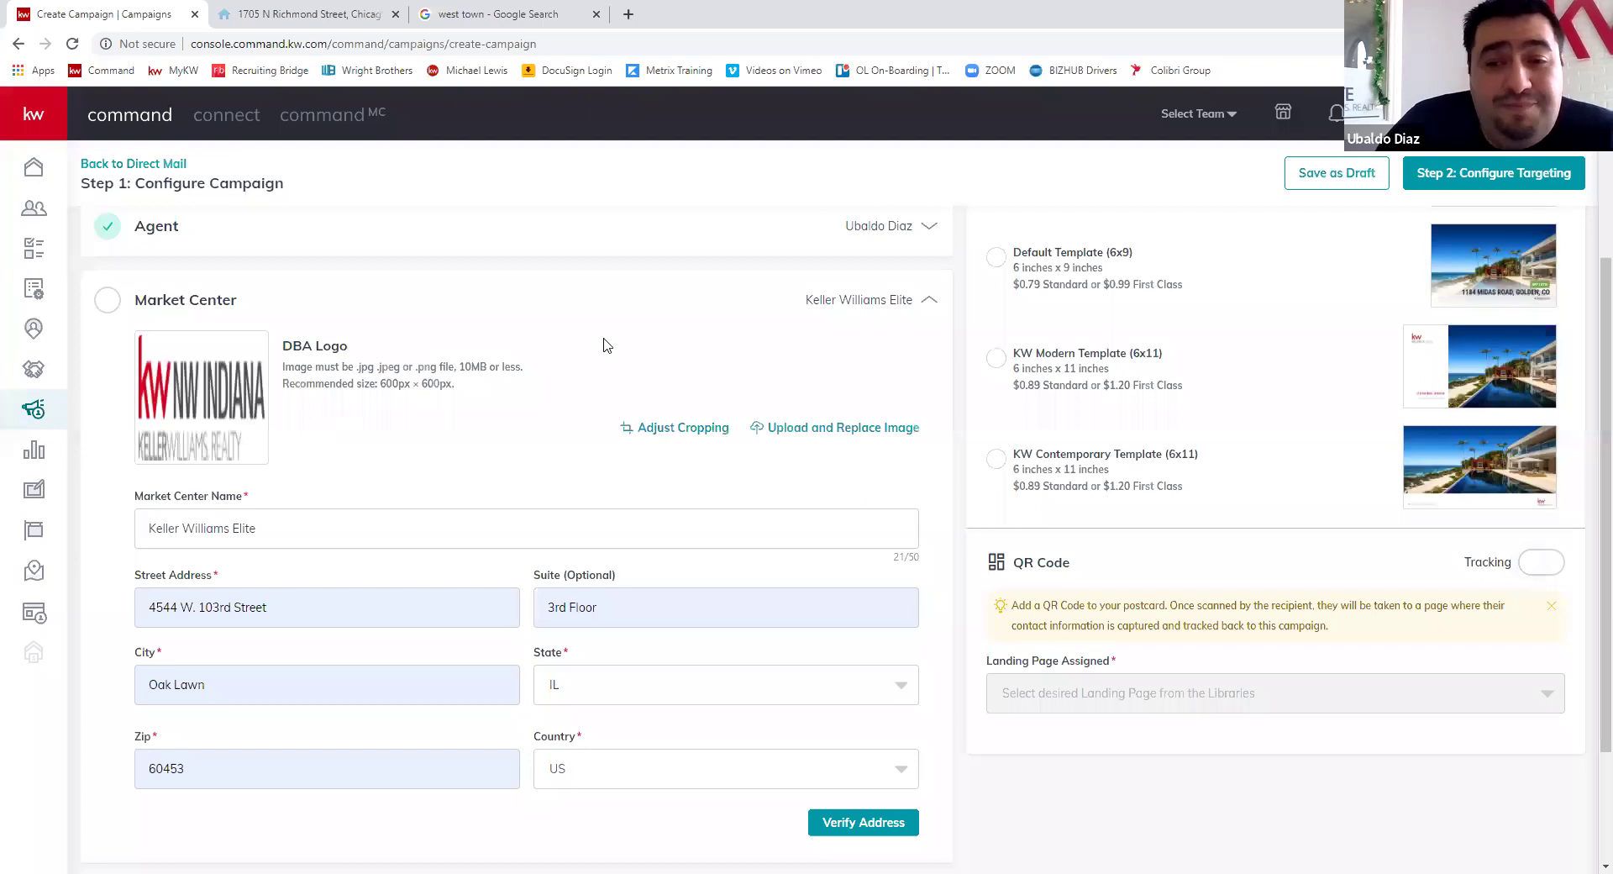
pyautogui.scroll(-1, 522, 344)
pyautogui.scroll(-1, 743, 677)
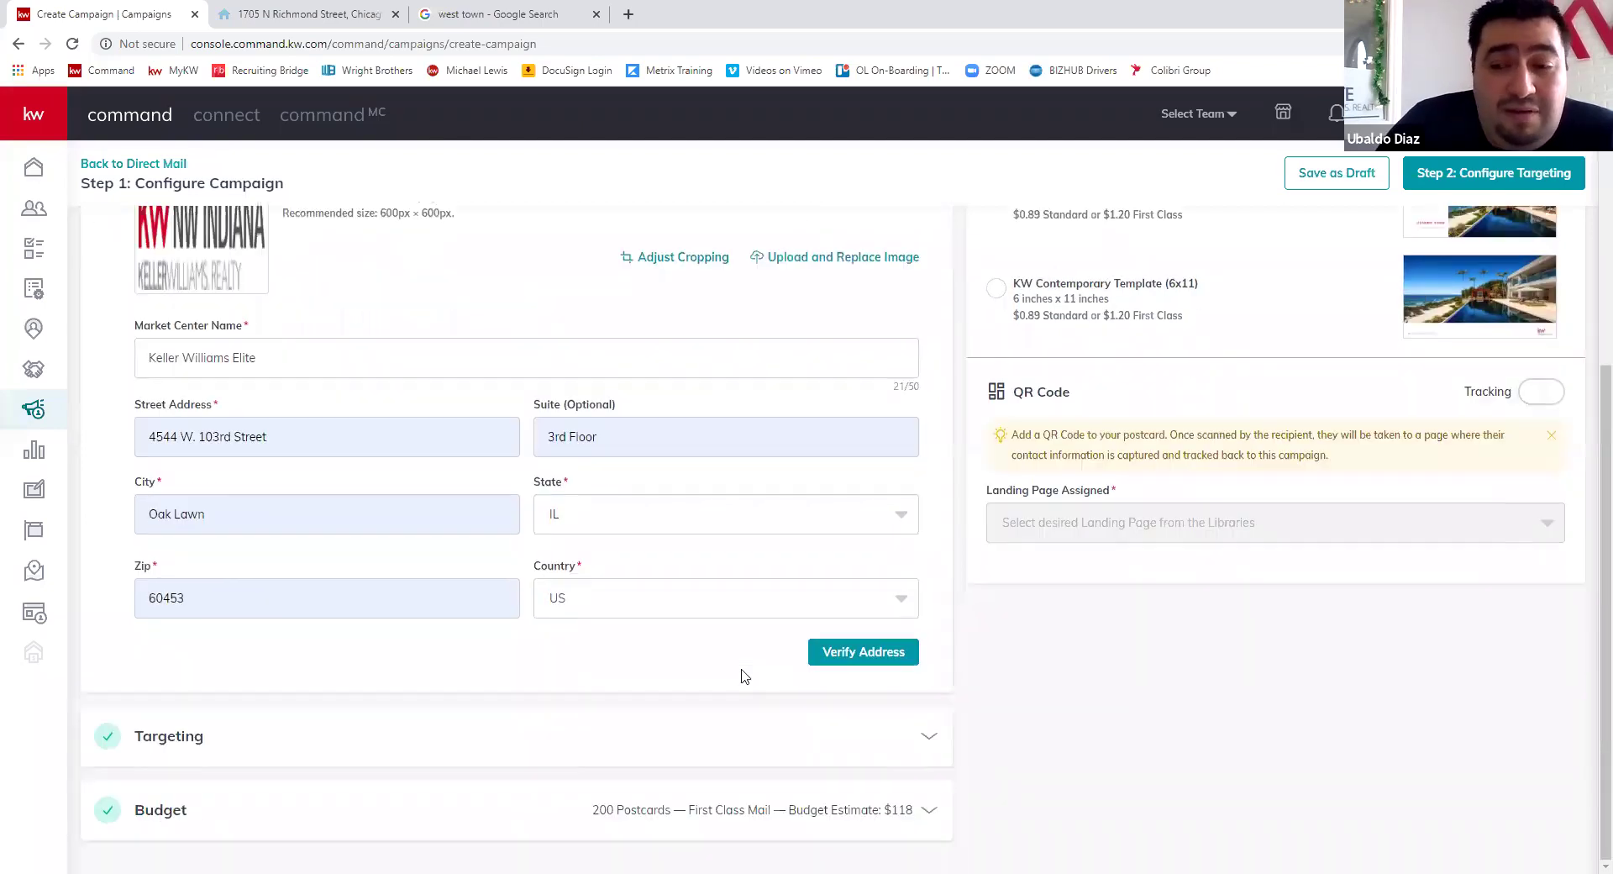
pyautogui.click(880, 655)
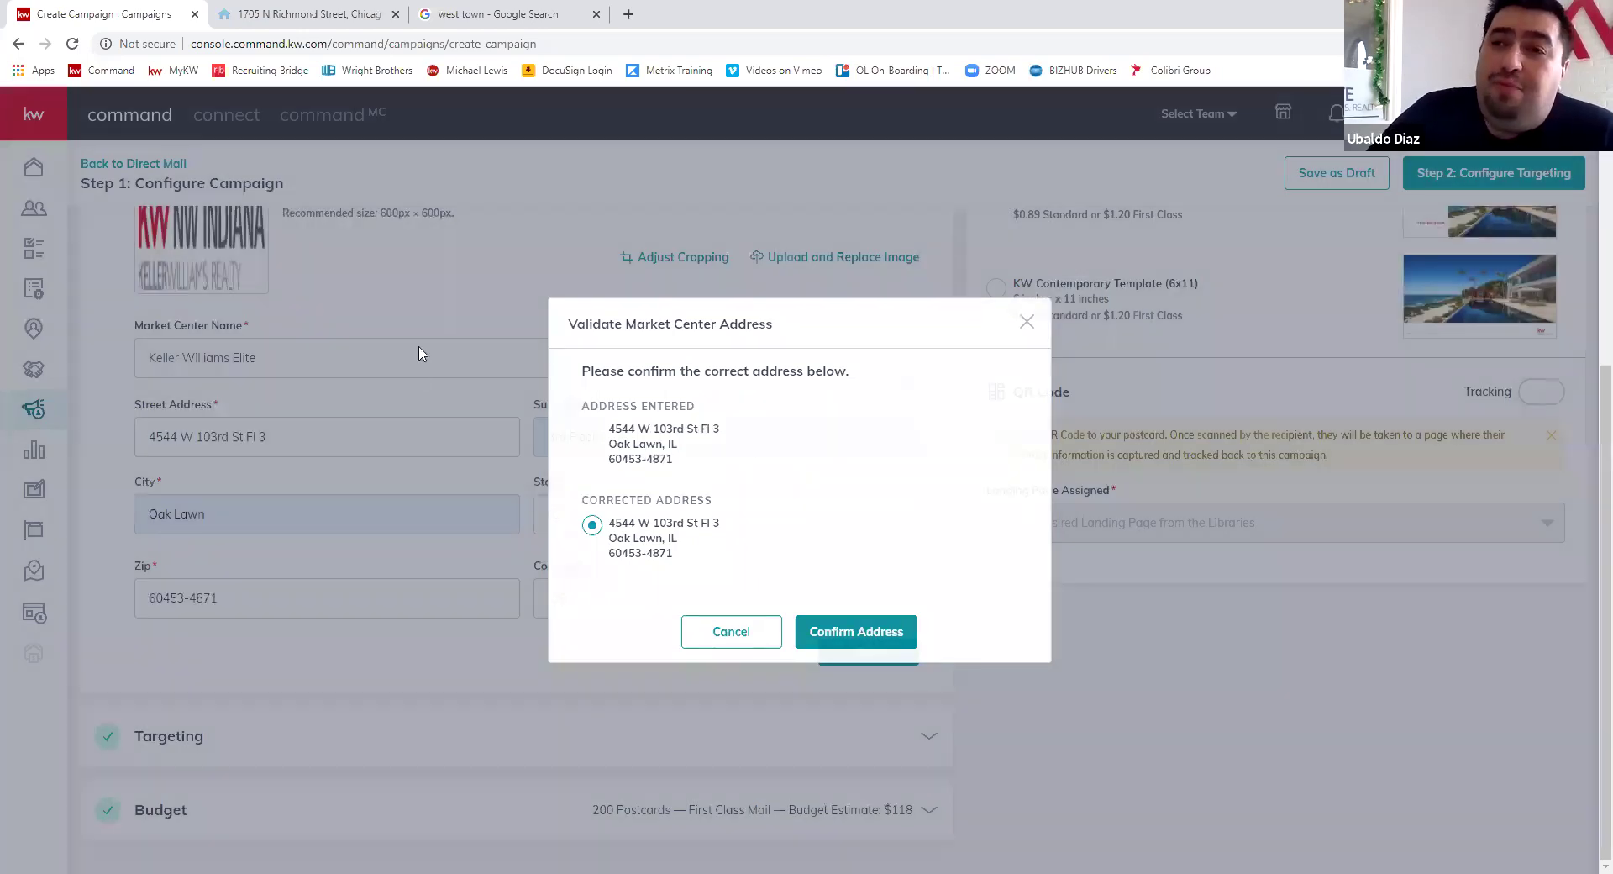
pyautogui.click(420, 345)
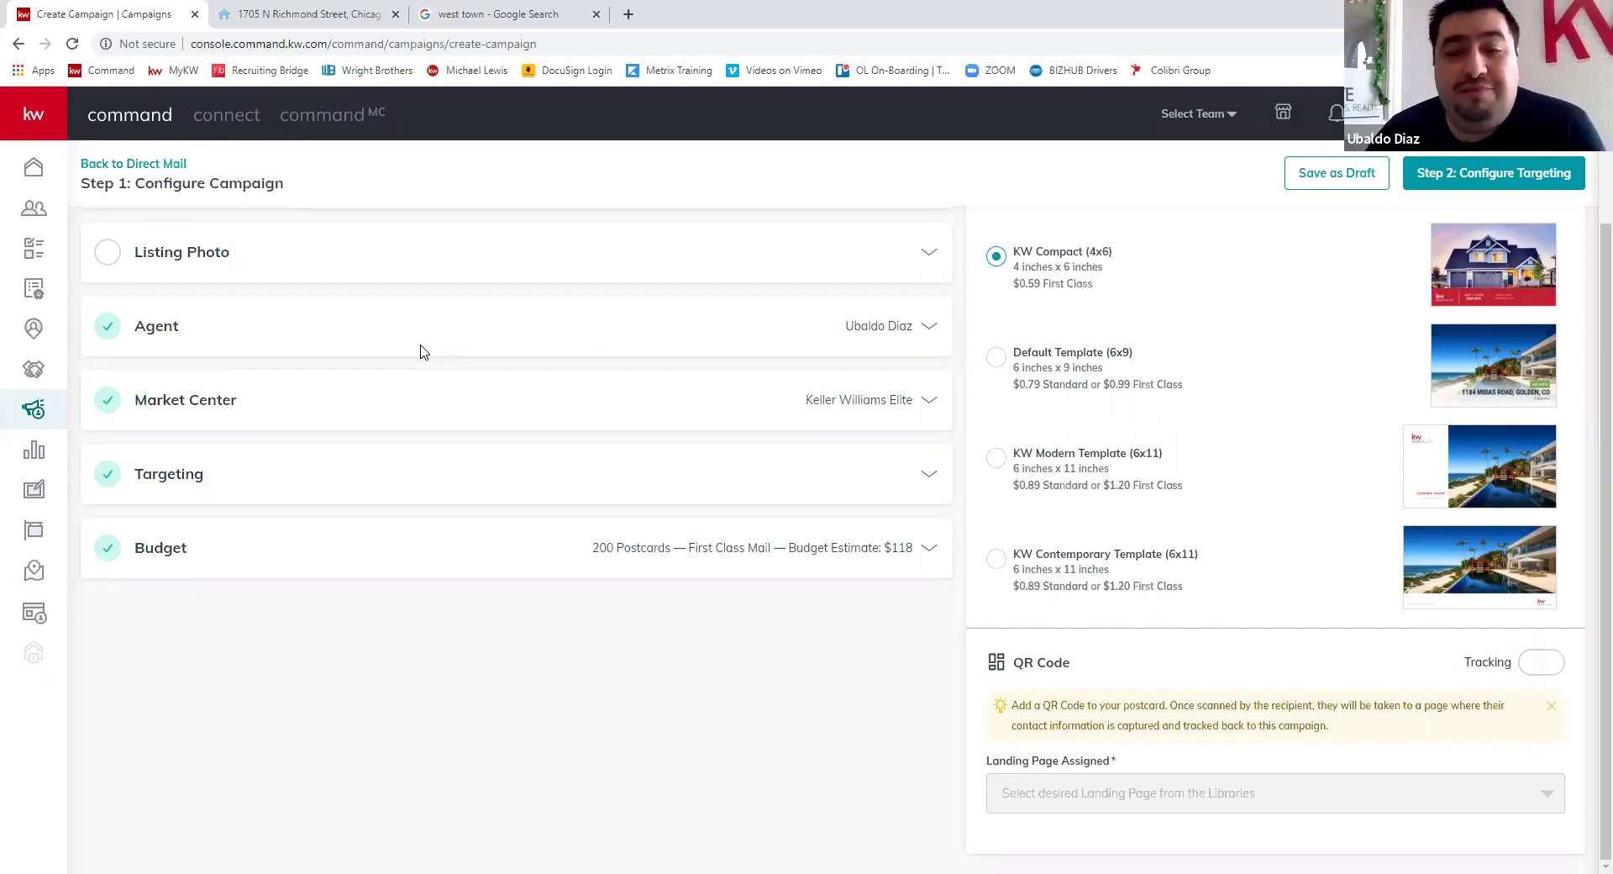
pyautogui.click(259, 514)
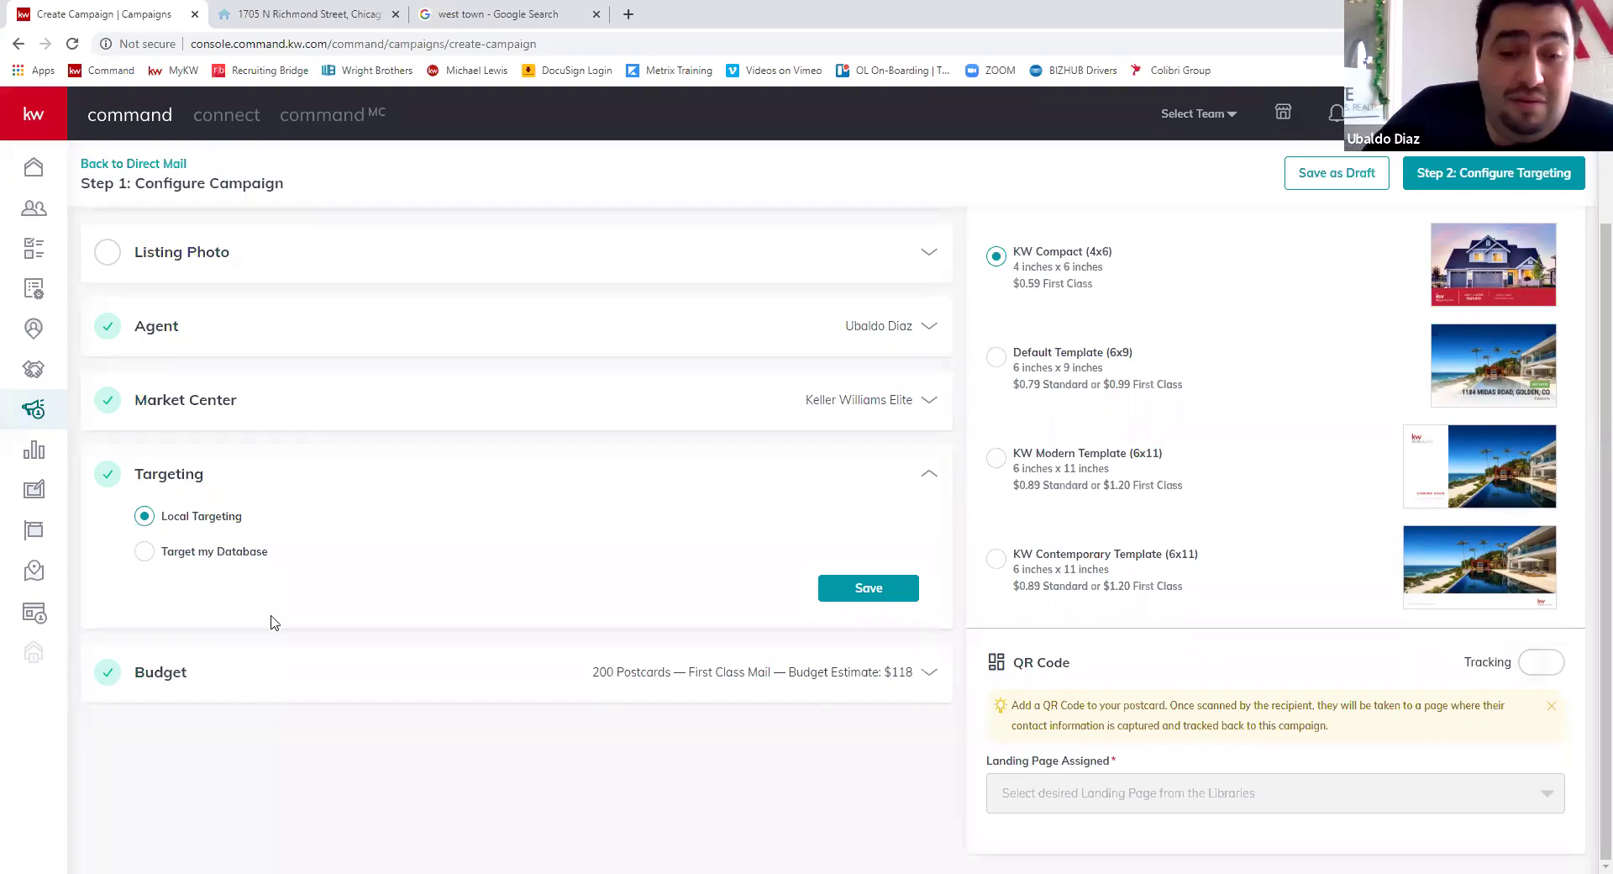
# - Keep Local Targeting and expand the Budget showing 200 First Class postcards at $118
pyautogui.click(930, 475)
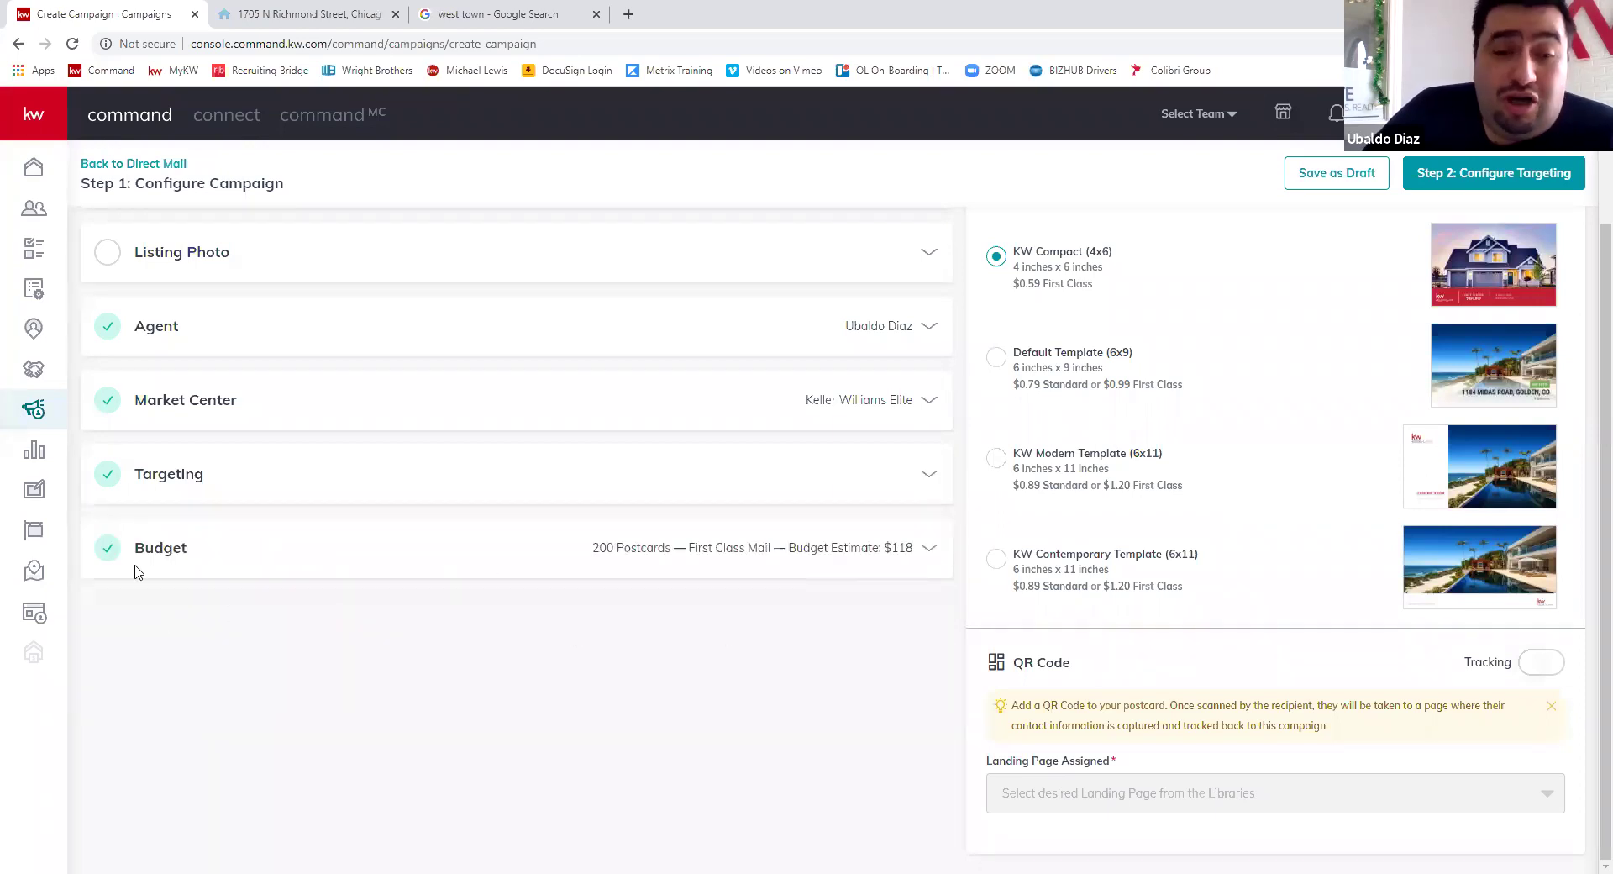
pyautogui.click(854, 564)
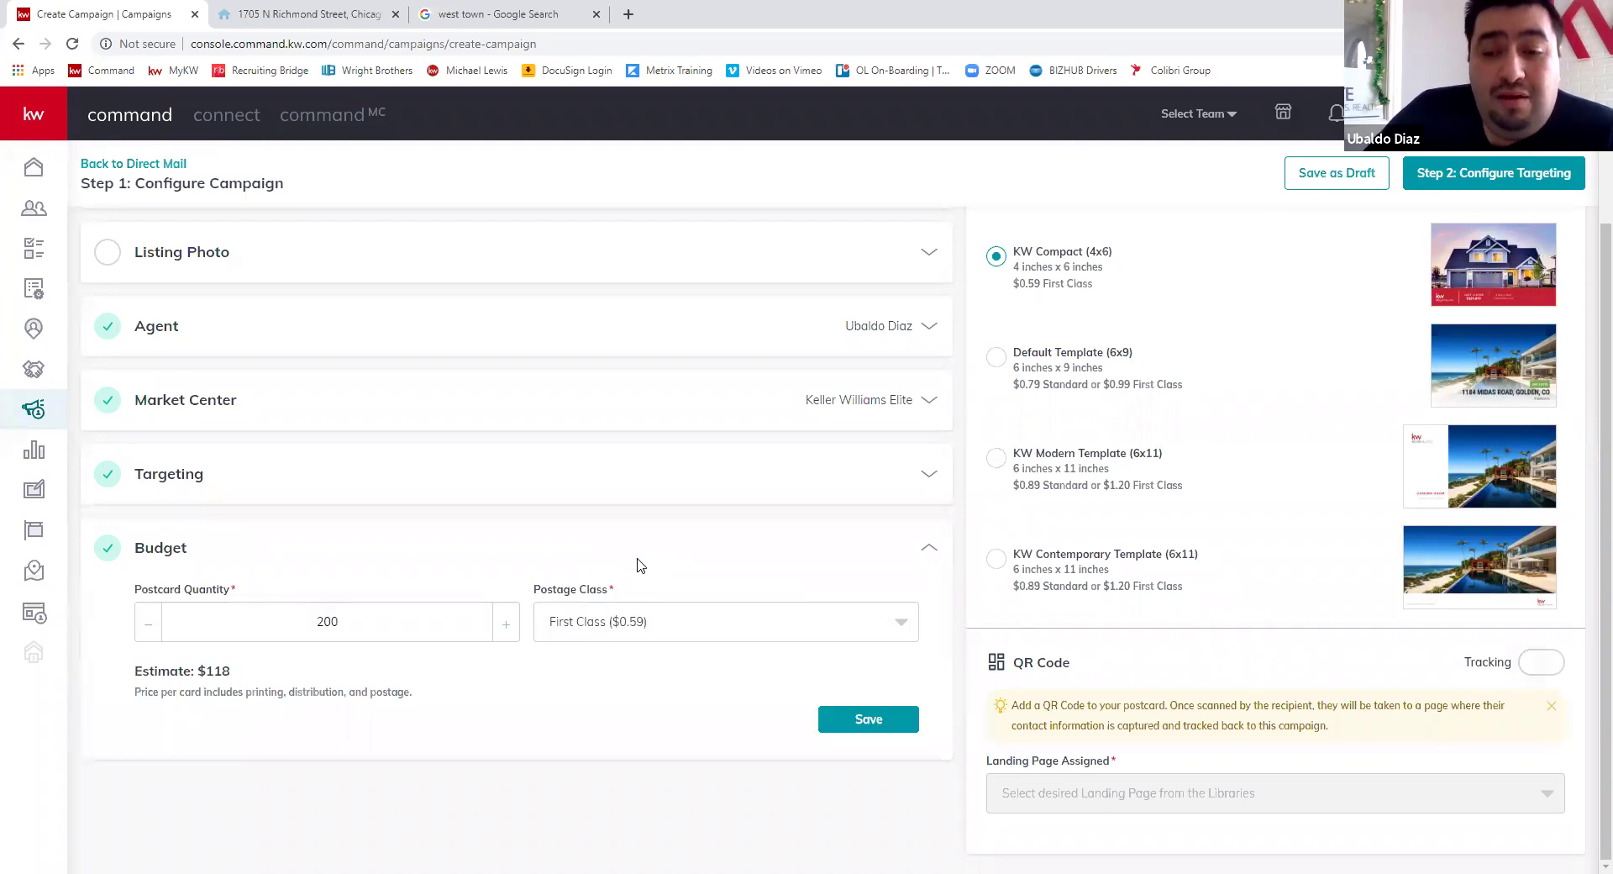
# - Change the postcard quantity to 50 with First Class postage
pyautogui.click(506, 624)
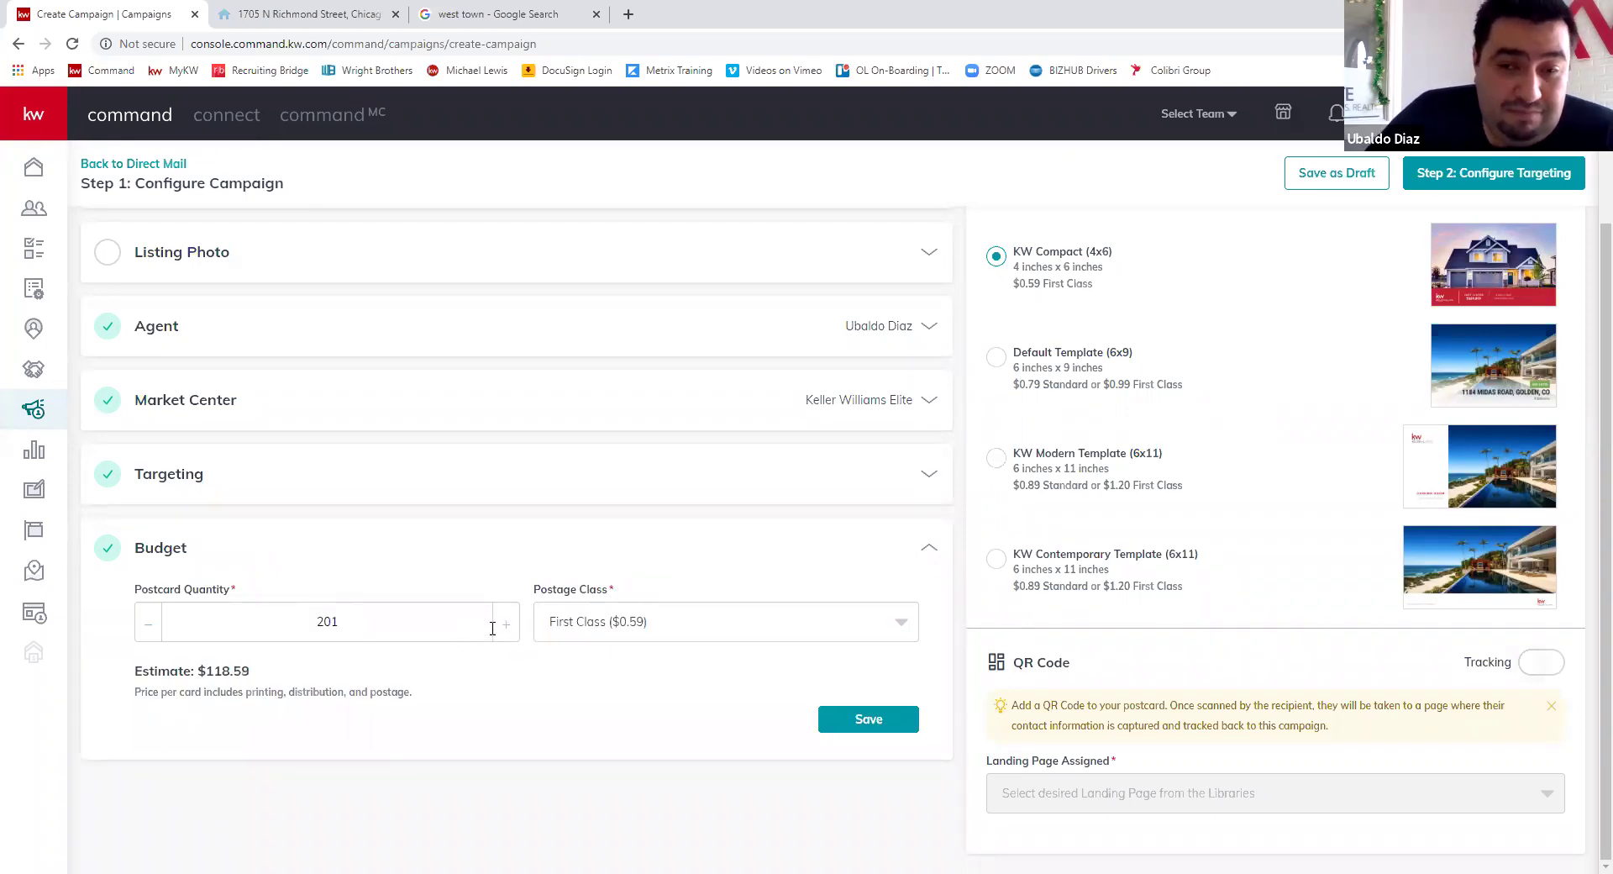
pyautogui.click(252, 622)
pyautogui.doubleClick(290, 640)
pyautogui.write('50')
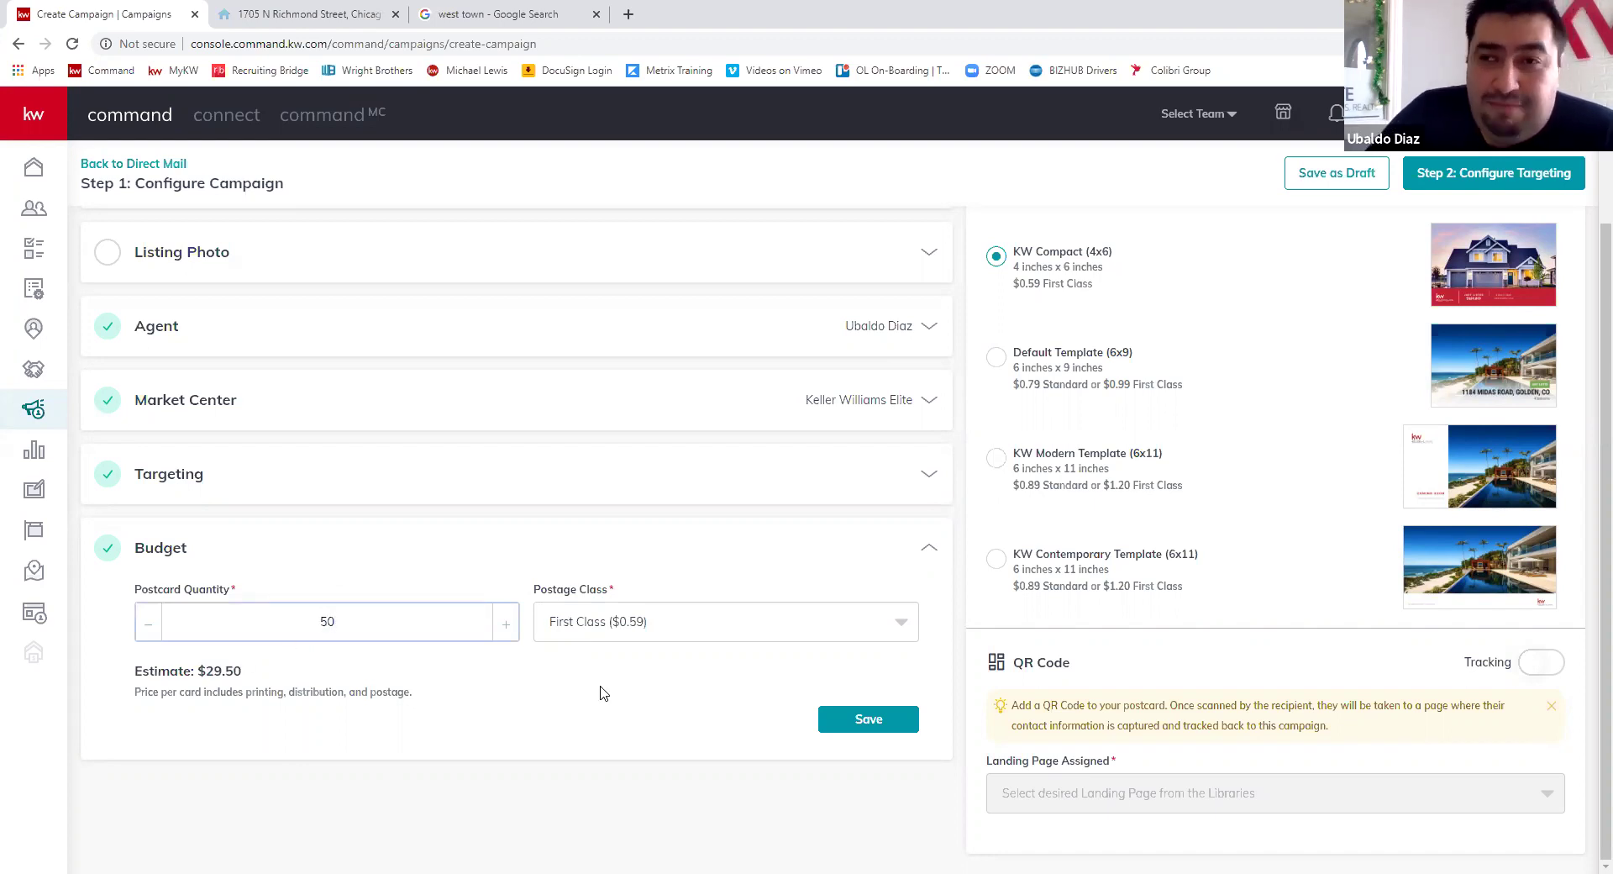
pyautogui.click(601, 694)
pyautogui.click(900, 622)
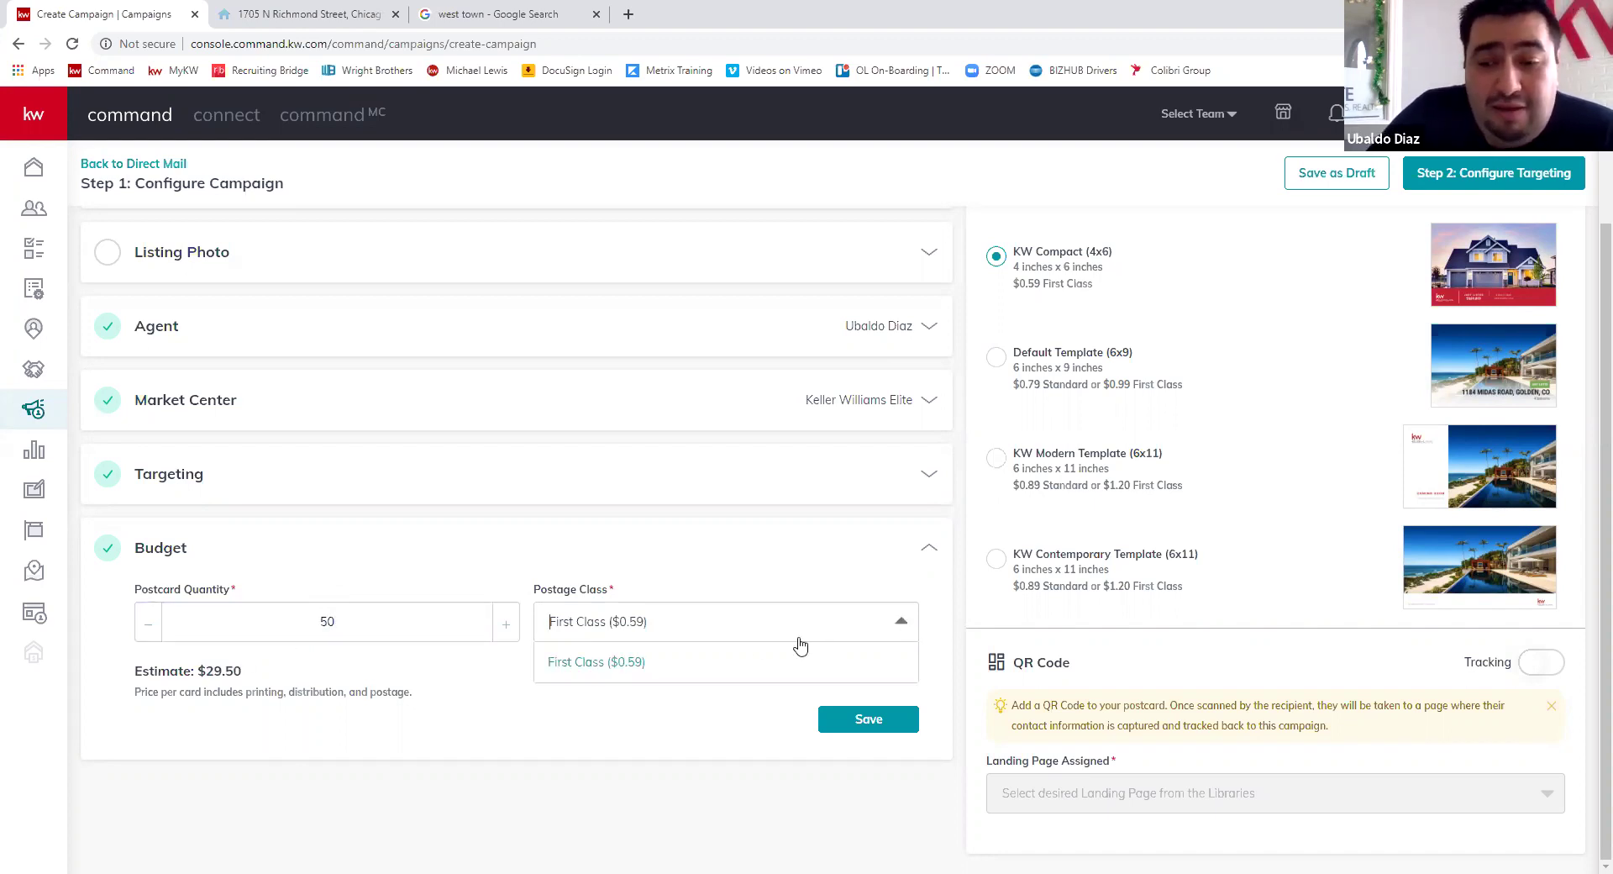
pyautogui.click(634, 669)
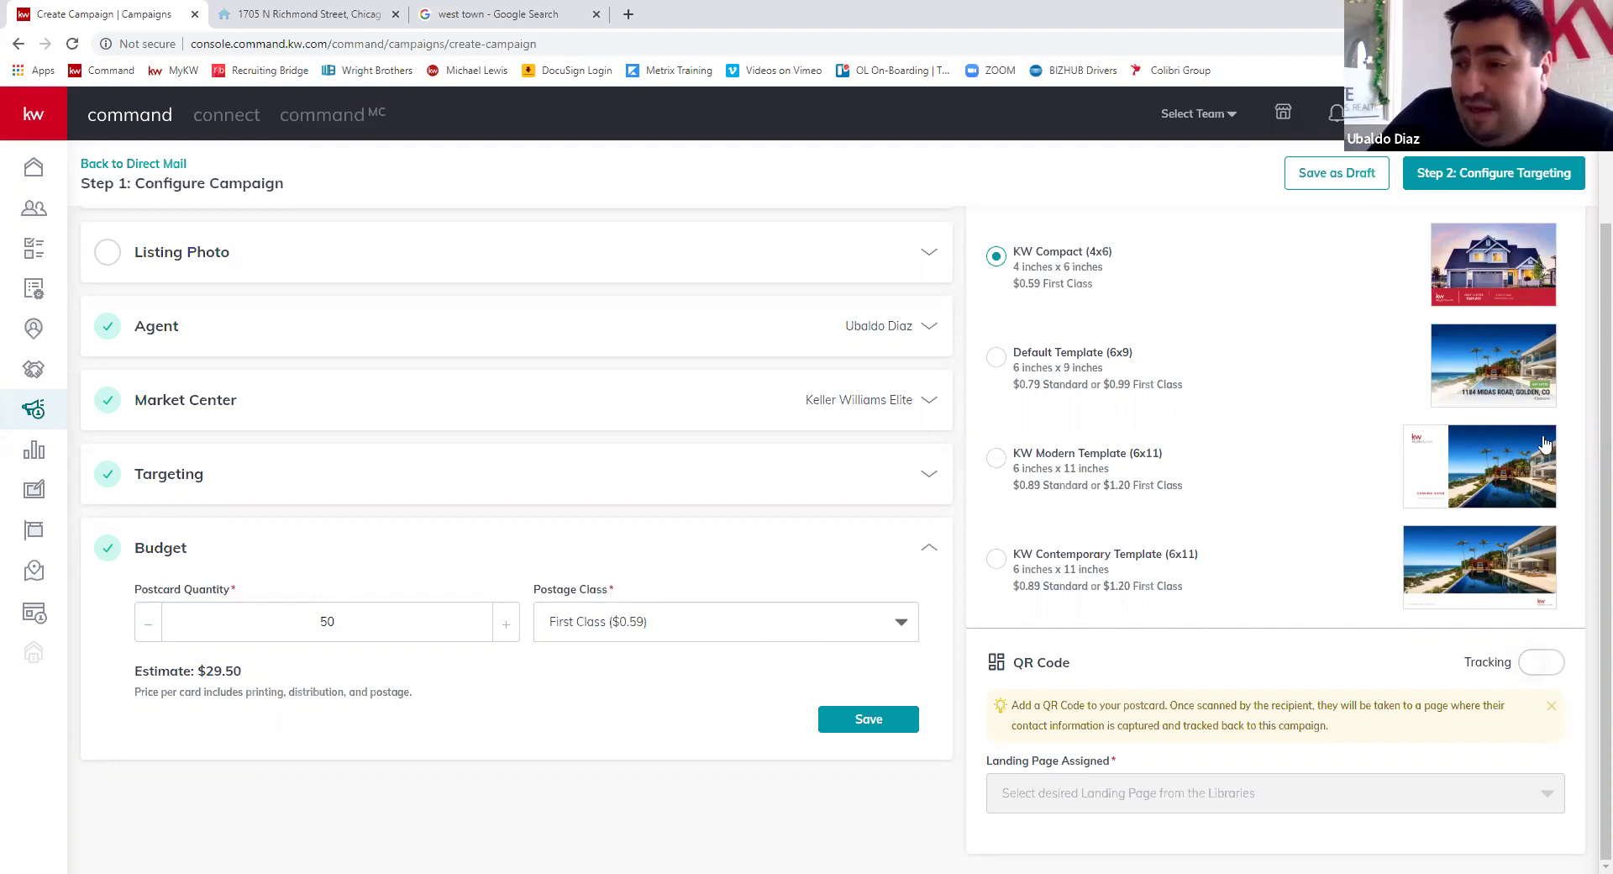
# - Choose the KW Contemporary Template (6x11), confirm First Class postage, and save the $60.00 budget
pyautogui.click(997, 458)
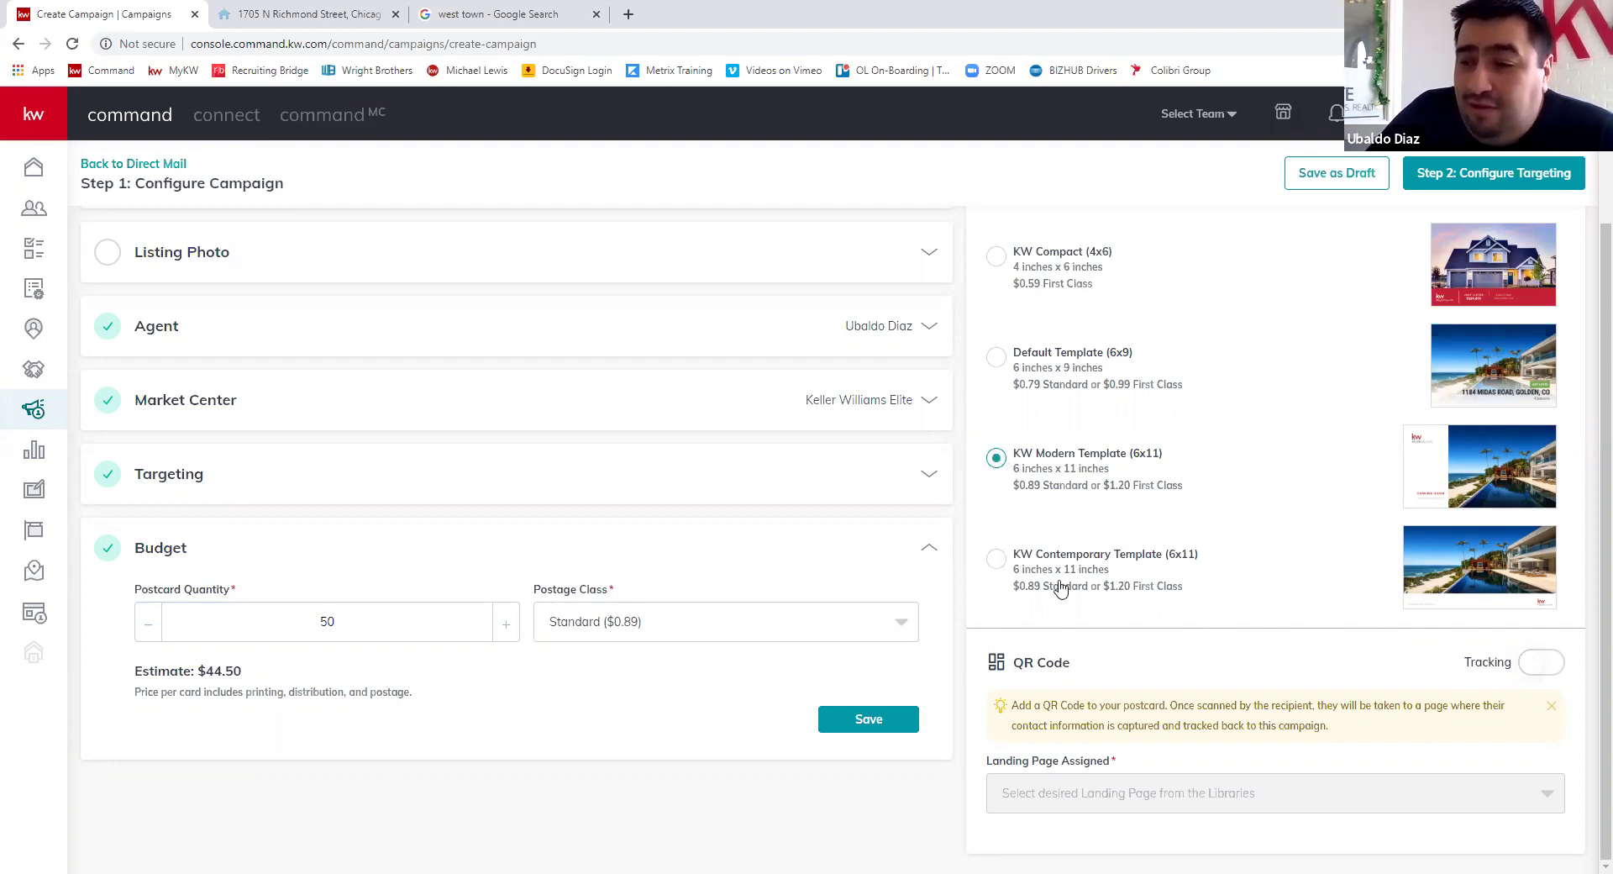
pyautogui.click(1463, 605)
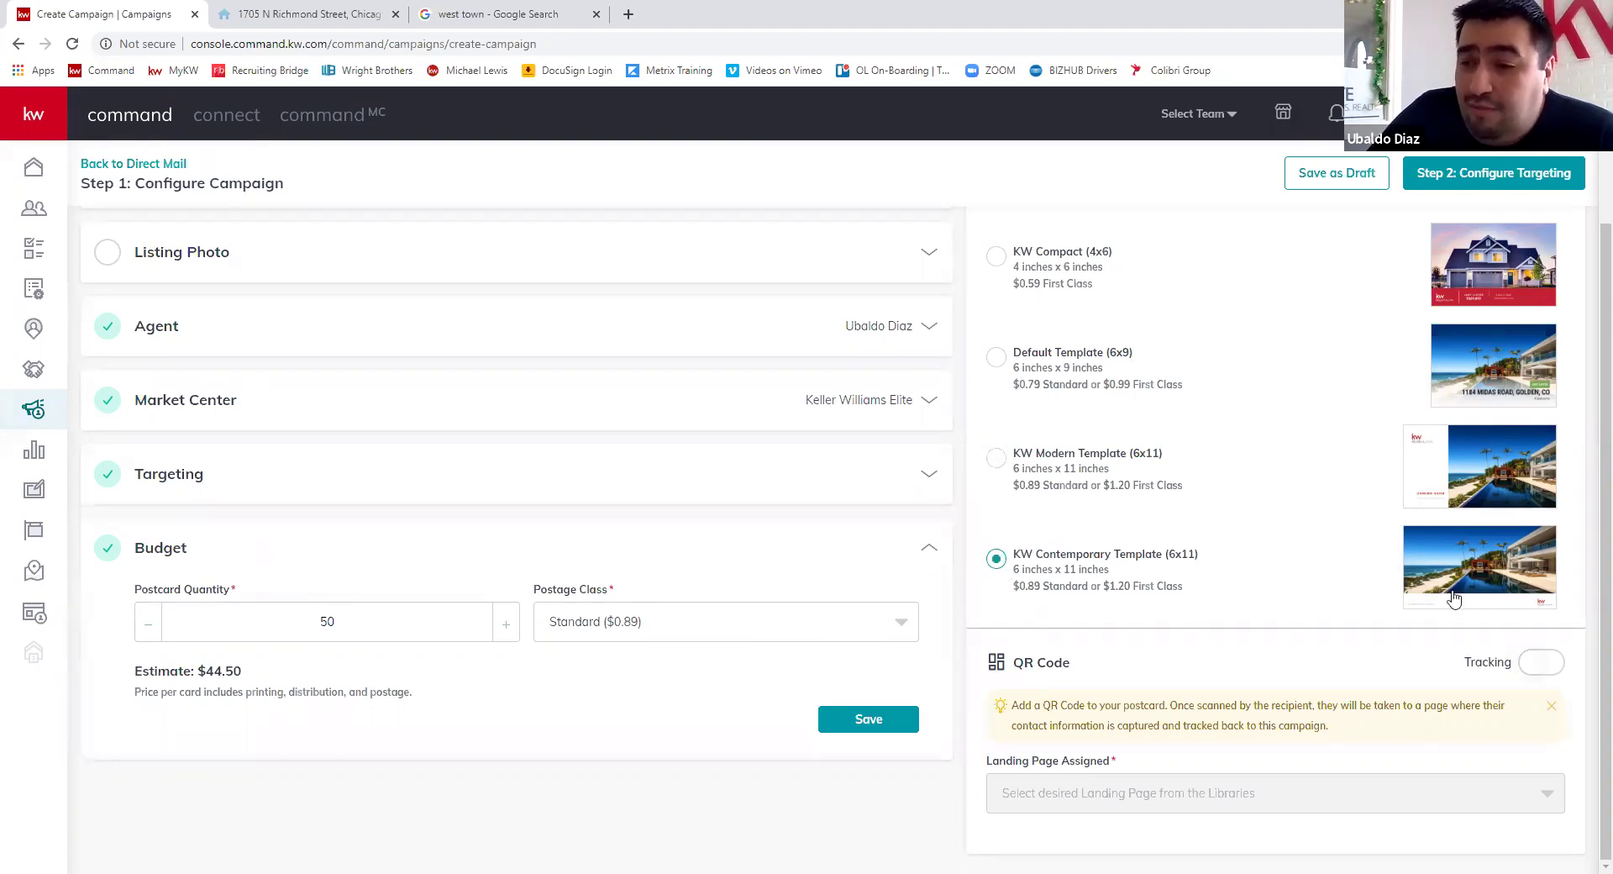
pyautogui.click(659, 640)
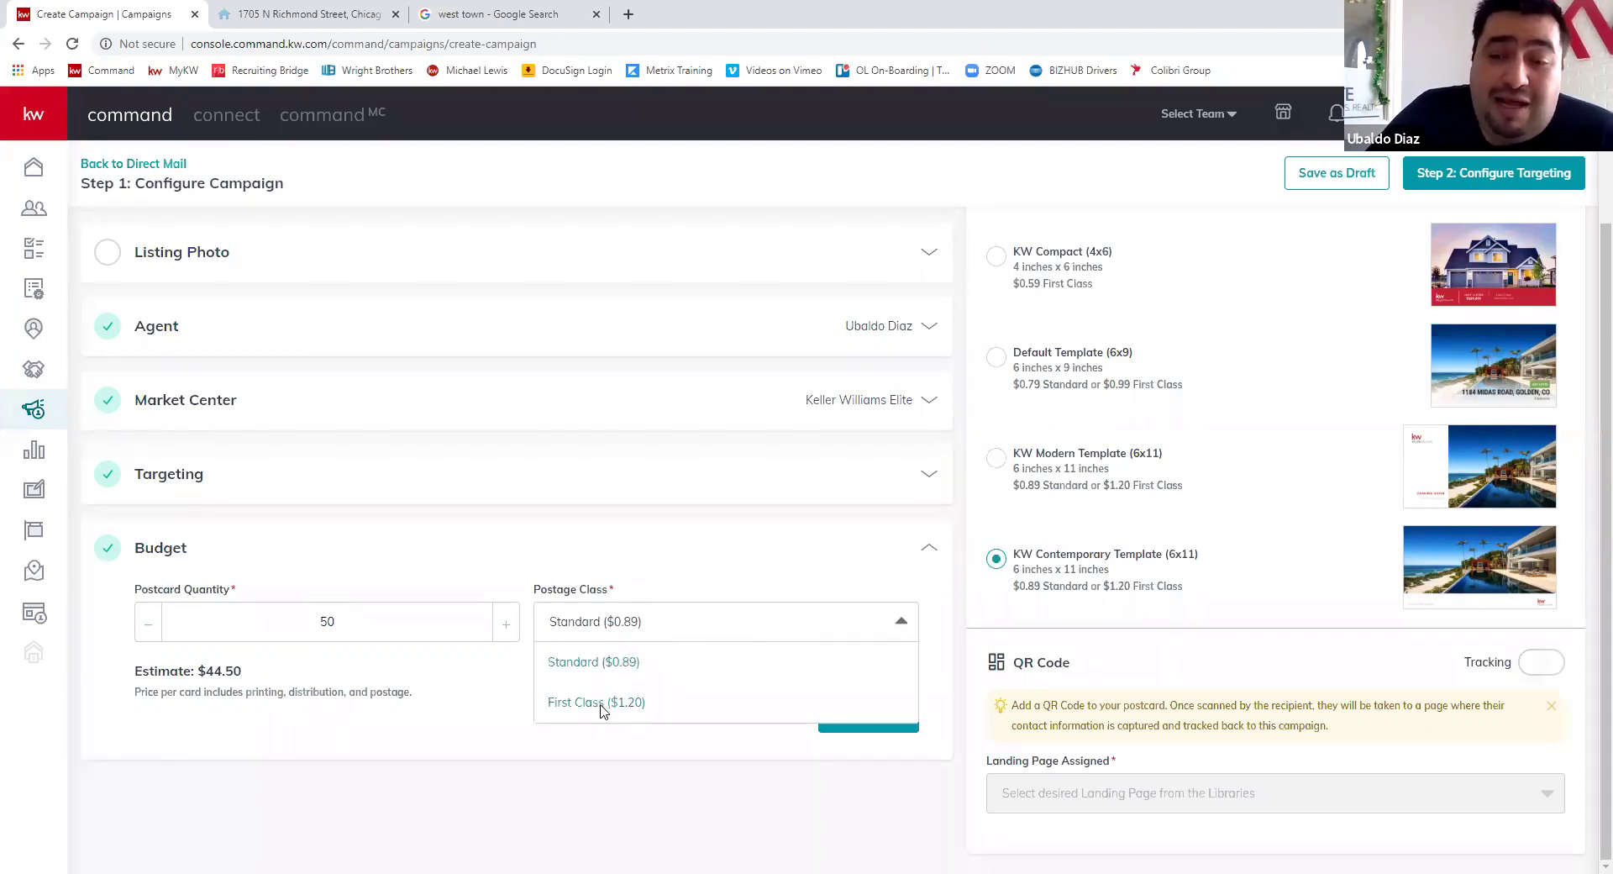
pyautogui.click(603, 706)
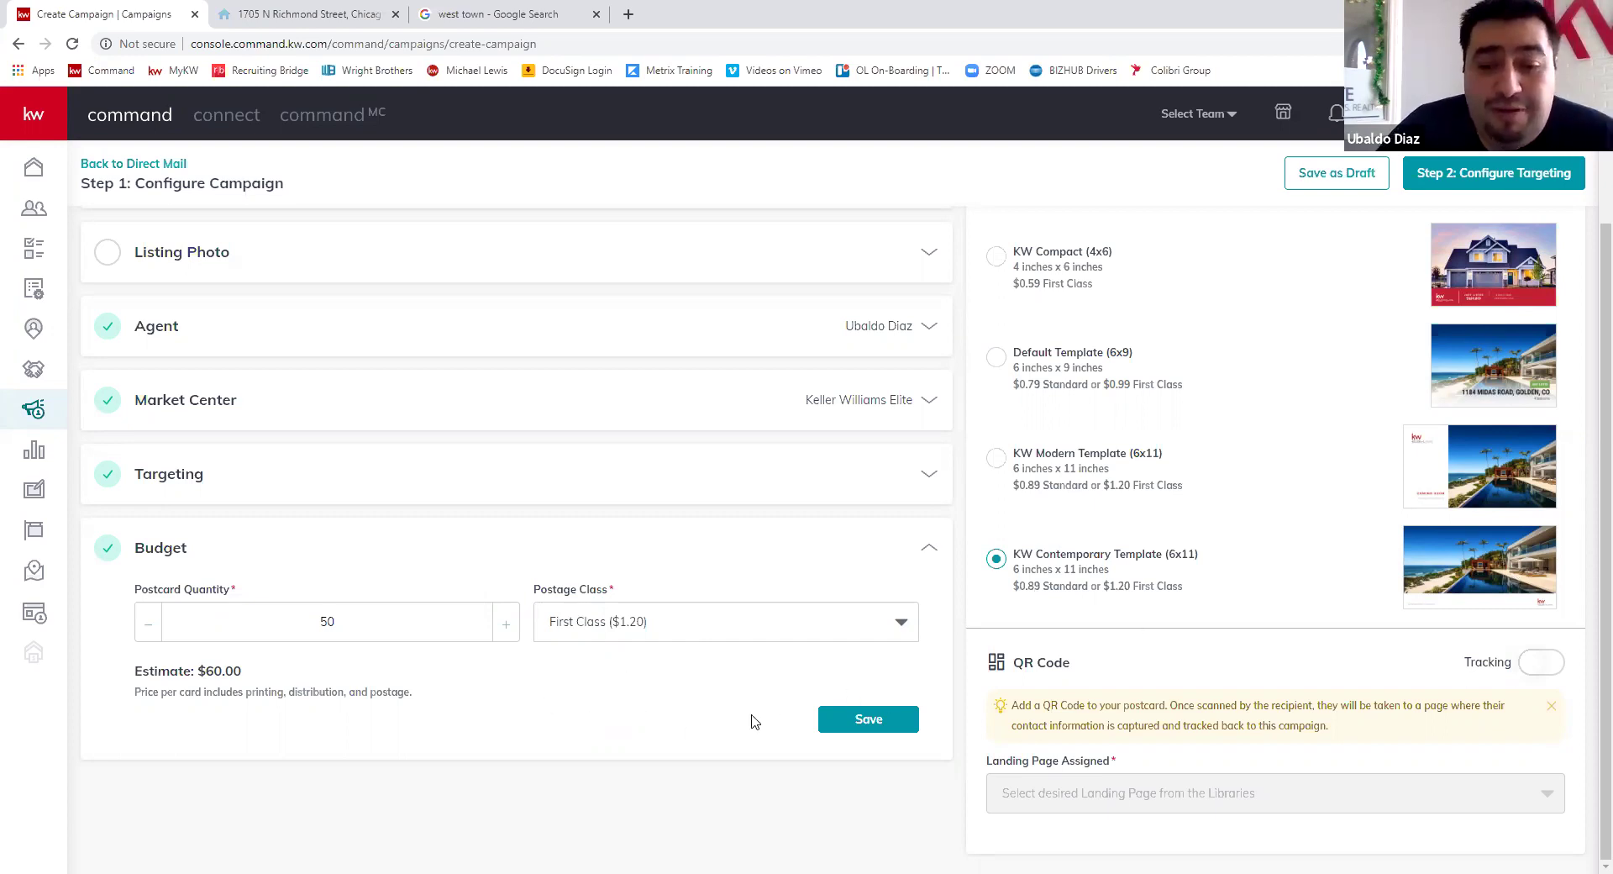
pyautogui.click(865, 720)
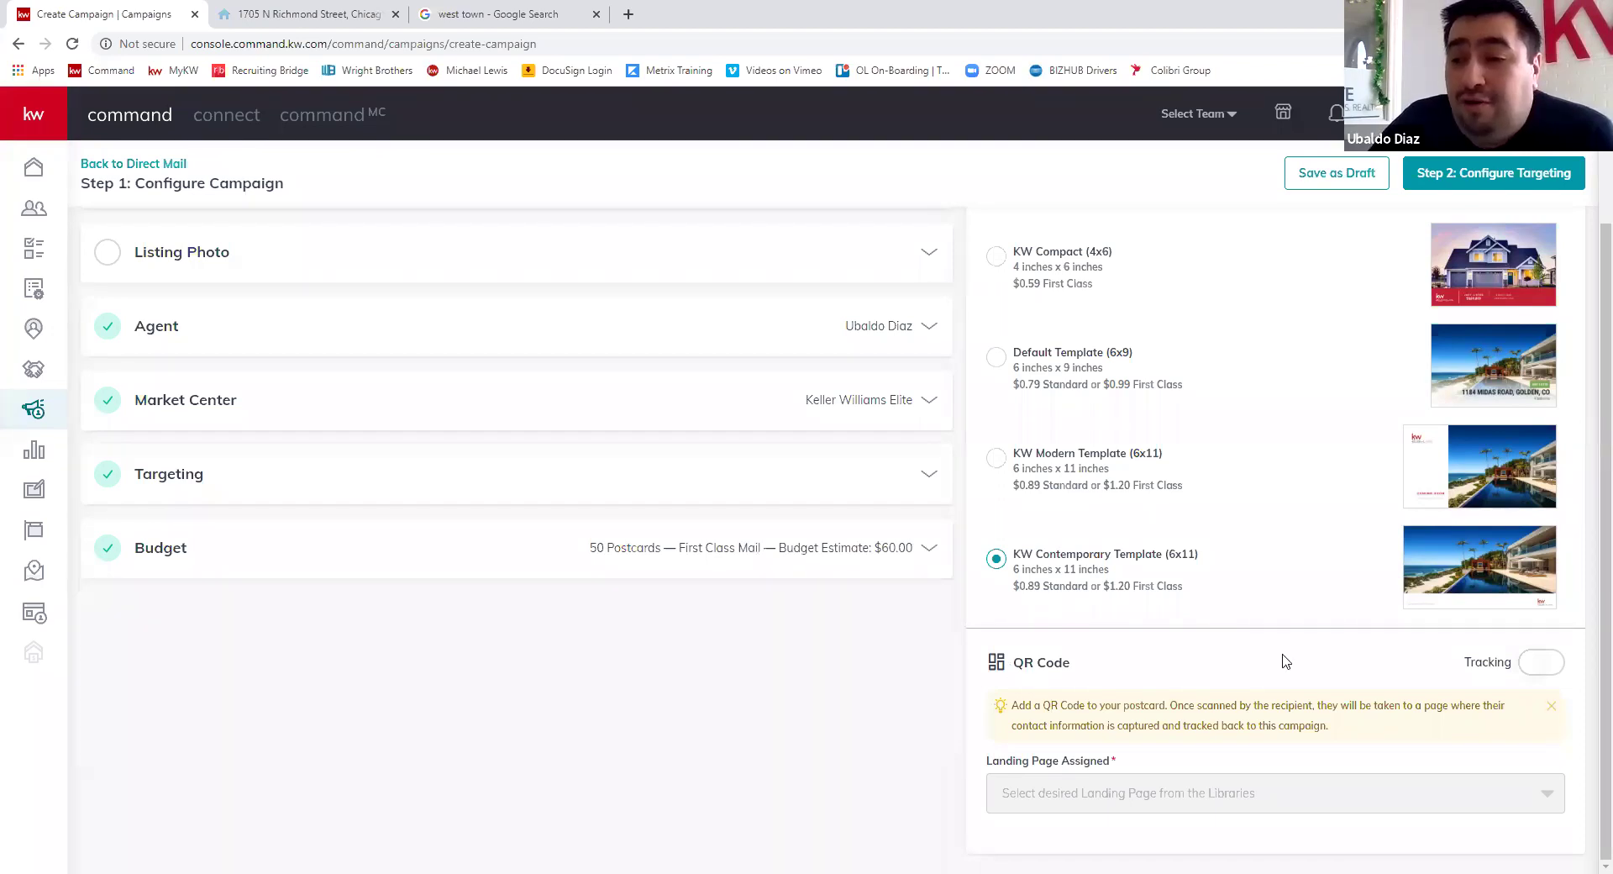
# - Enable QR Code Tracking with Download My App as the assigned landing page
pyautogui.click(1533, 669)
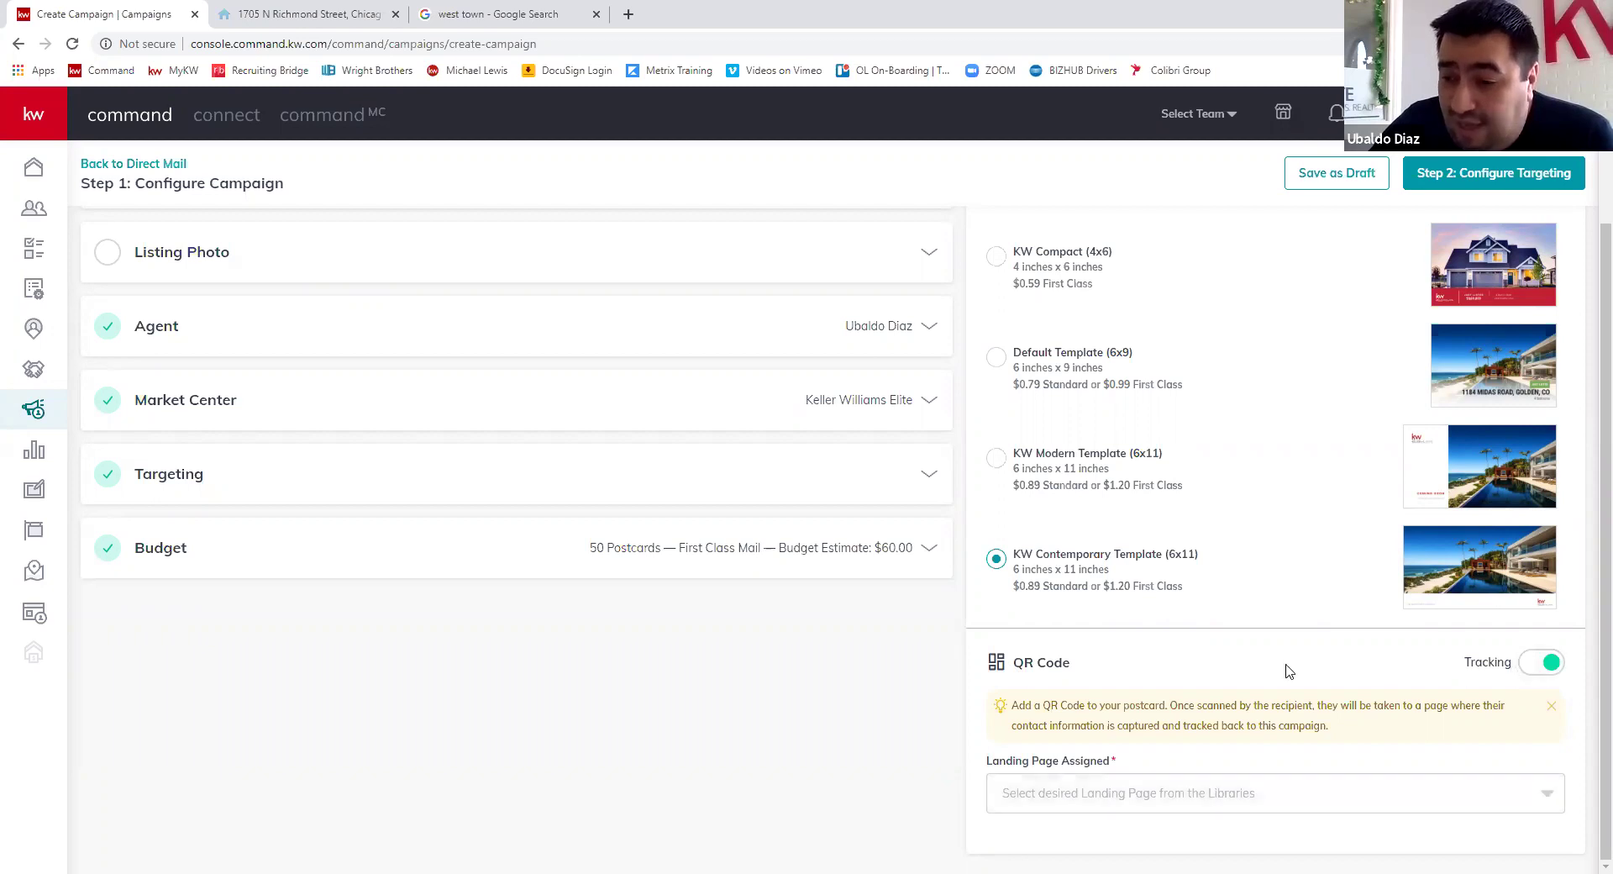
pyautogui.click(1257, 799)
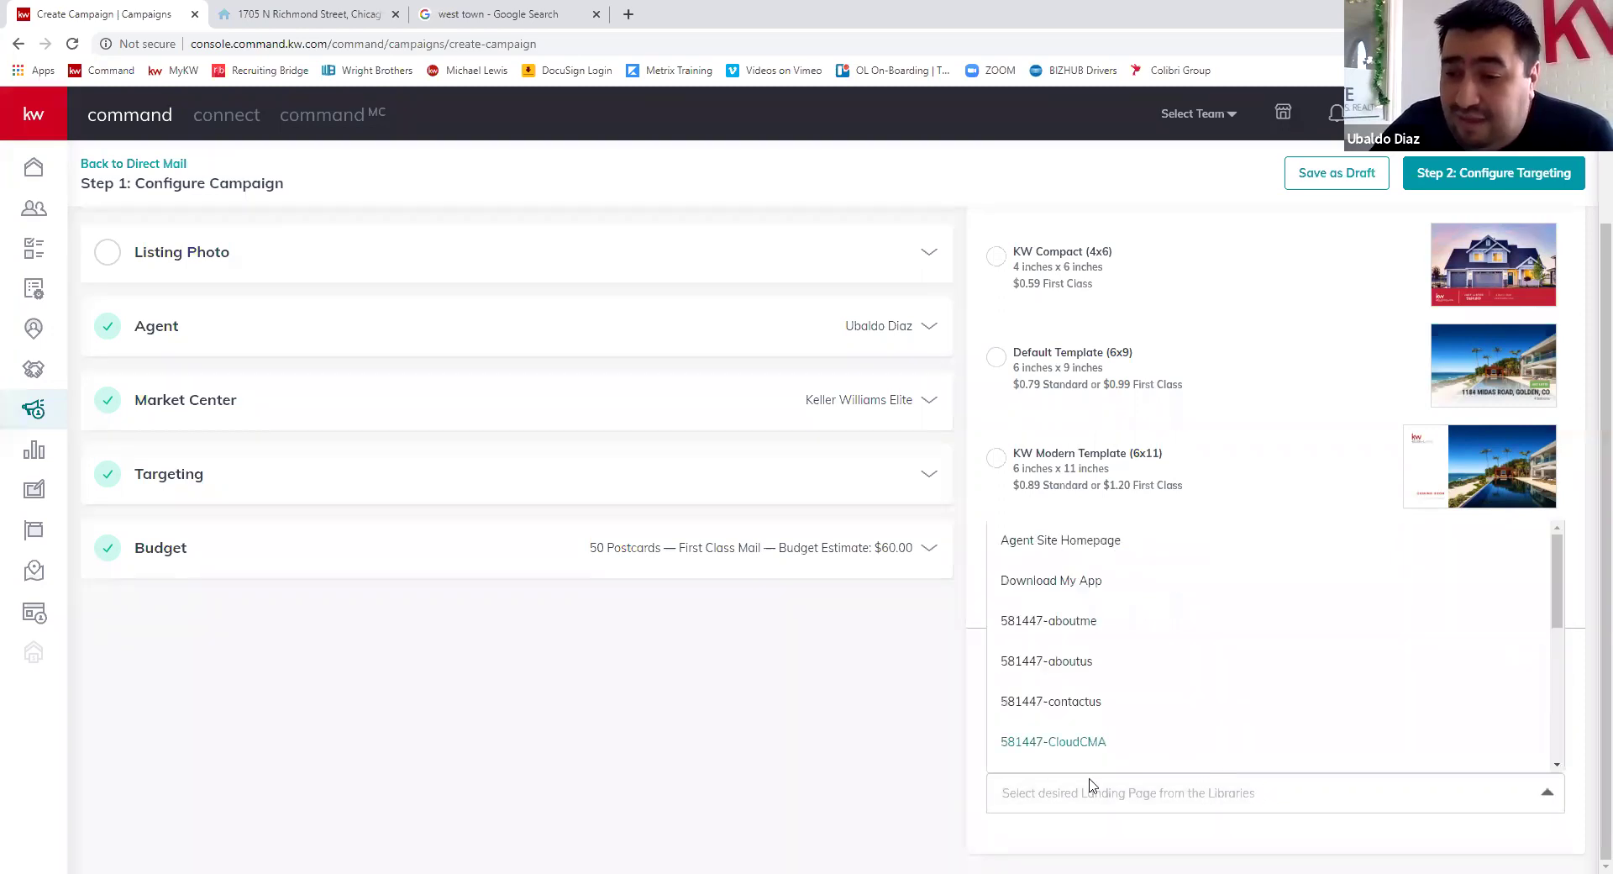
pyautogui.click(1083, 586)
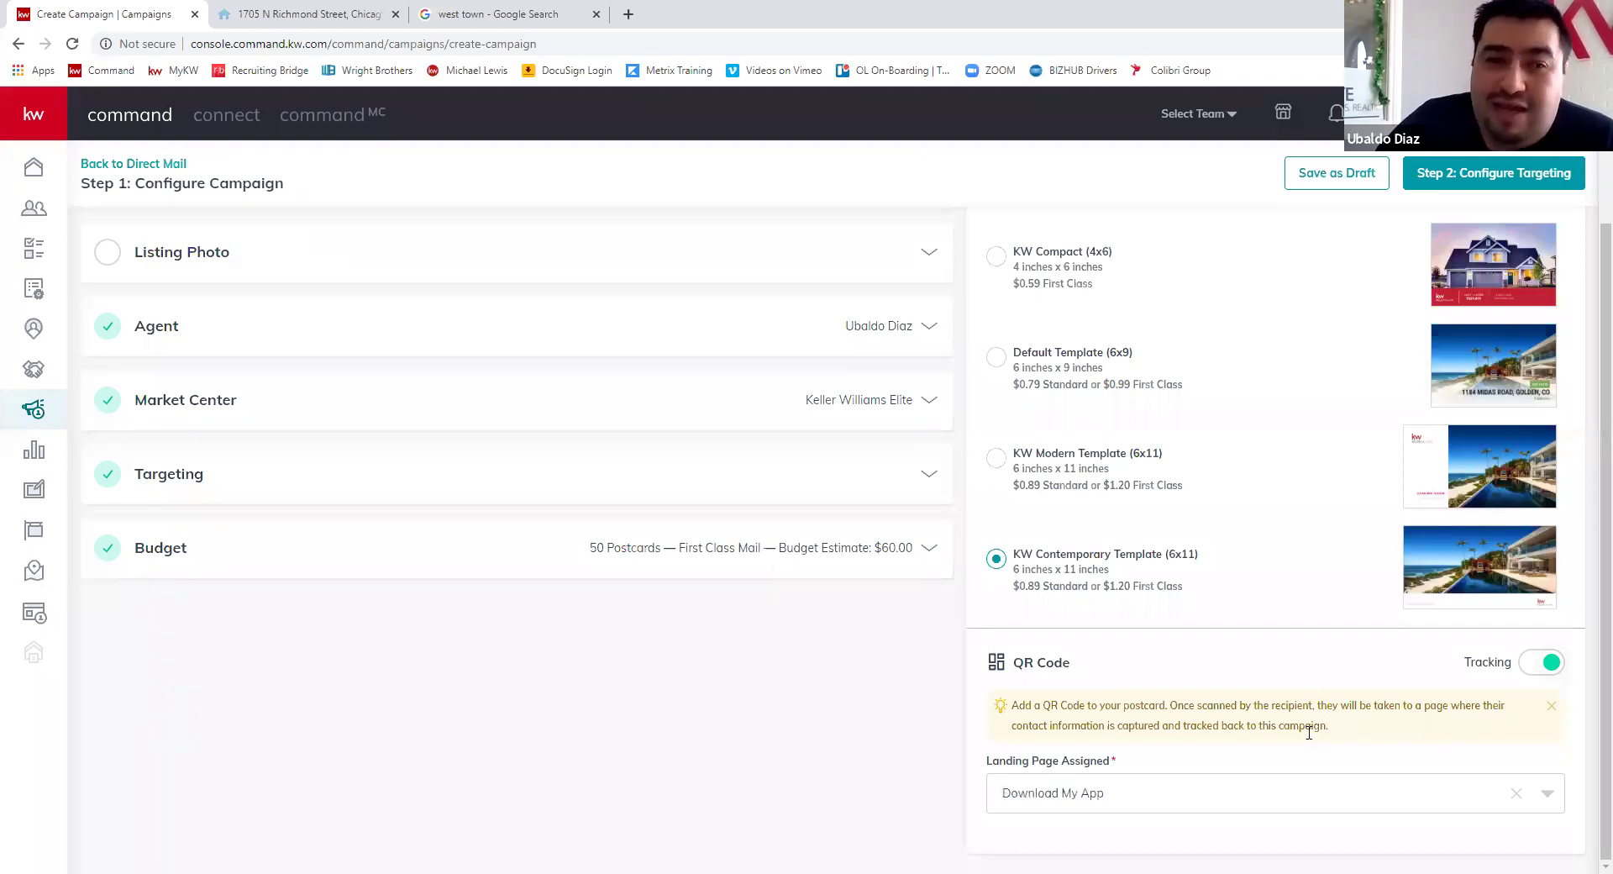
pyautogui.scroll(3, 1336, 631)
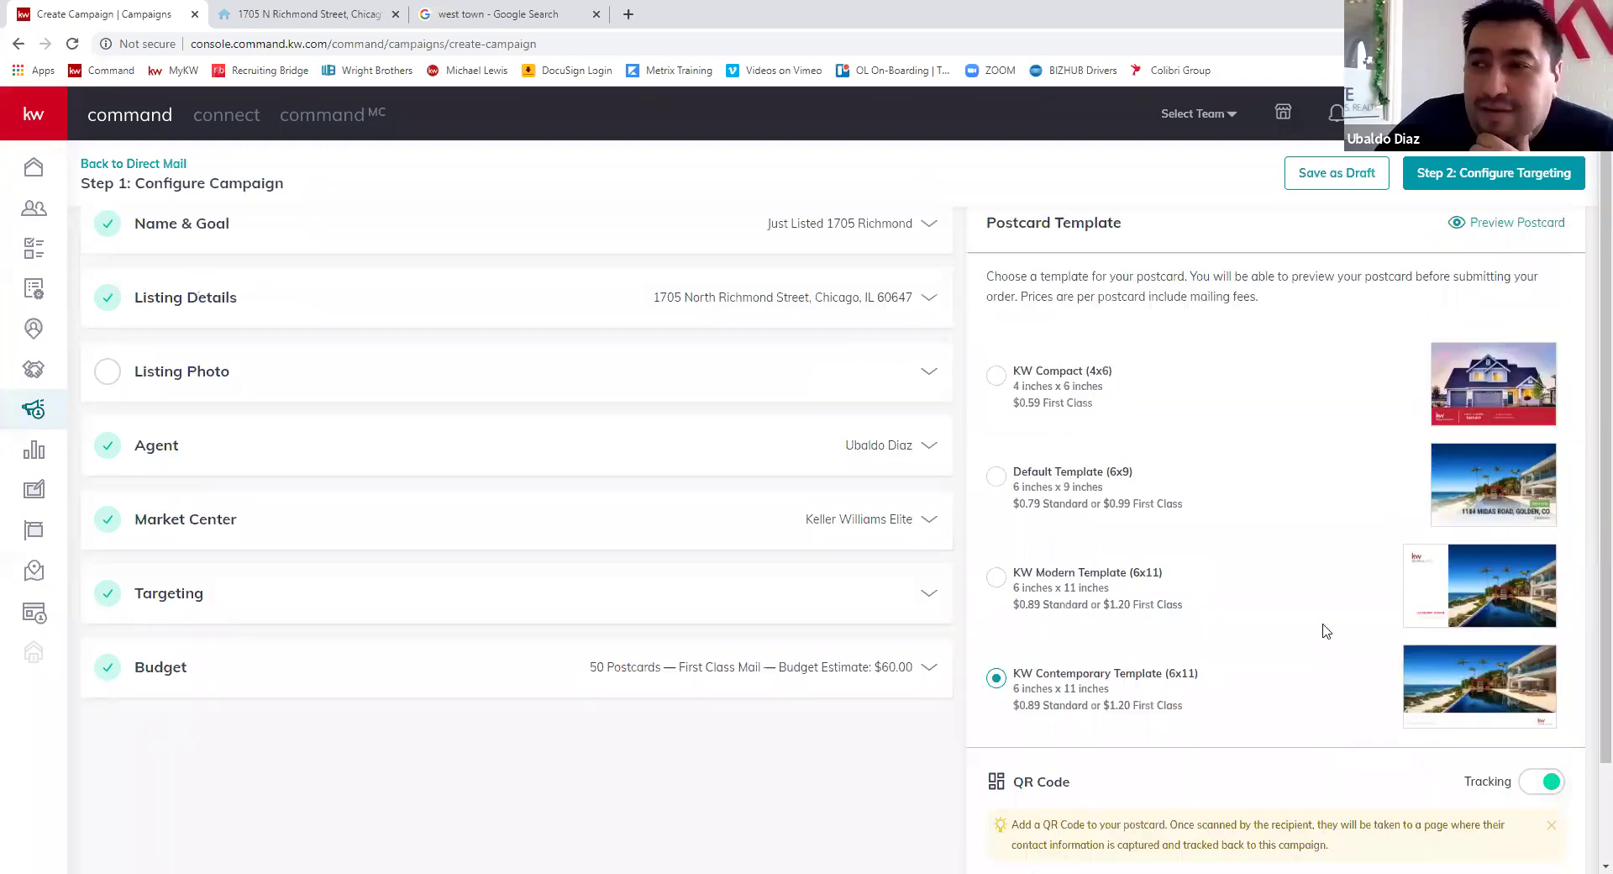
# - Preview the postcard, close the preview, and expand the Listing Photo section
pyautogui.click(1523, 259)
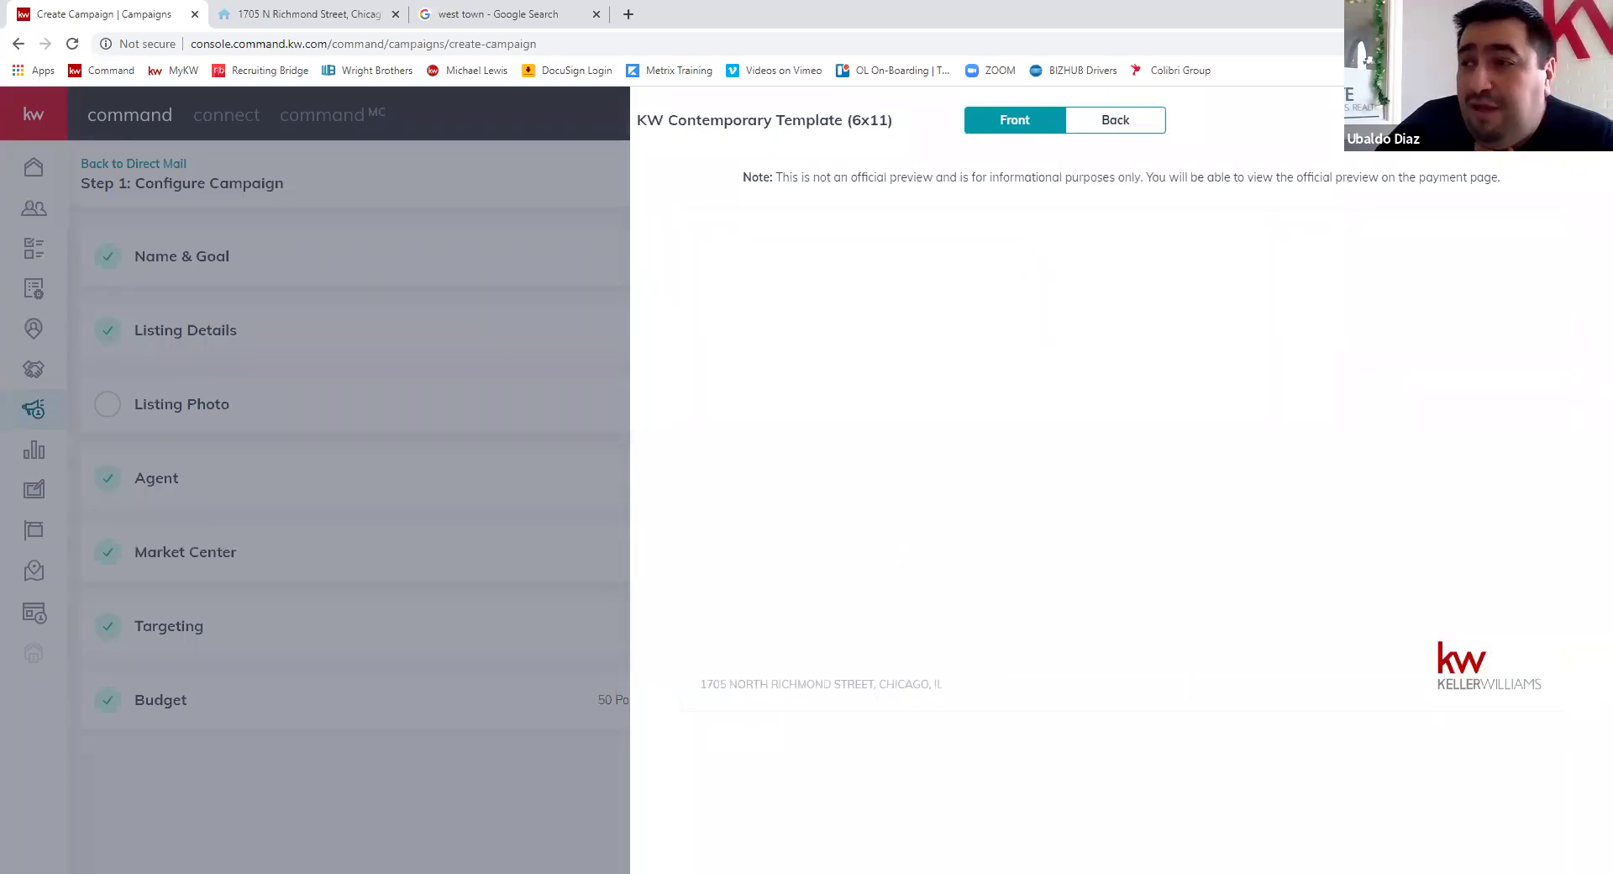
pyautogui.press('Escape')
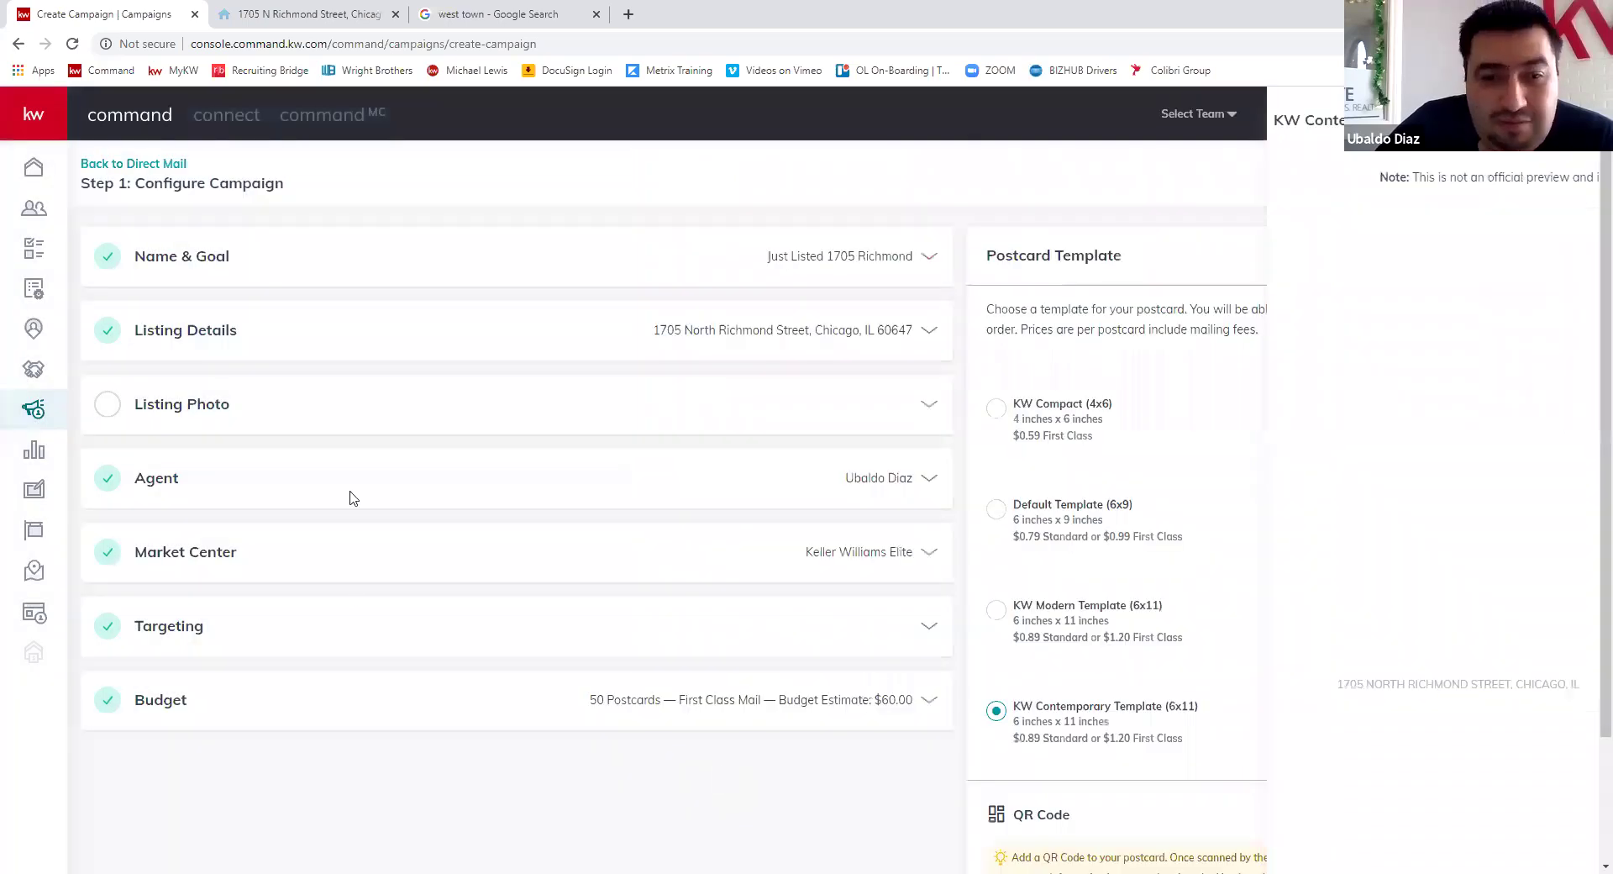
pyautogui.click(490, 420)
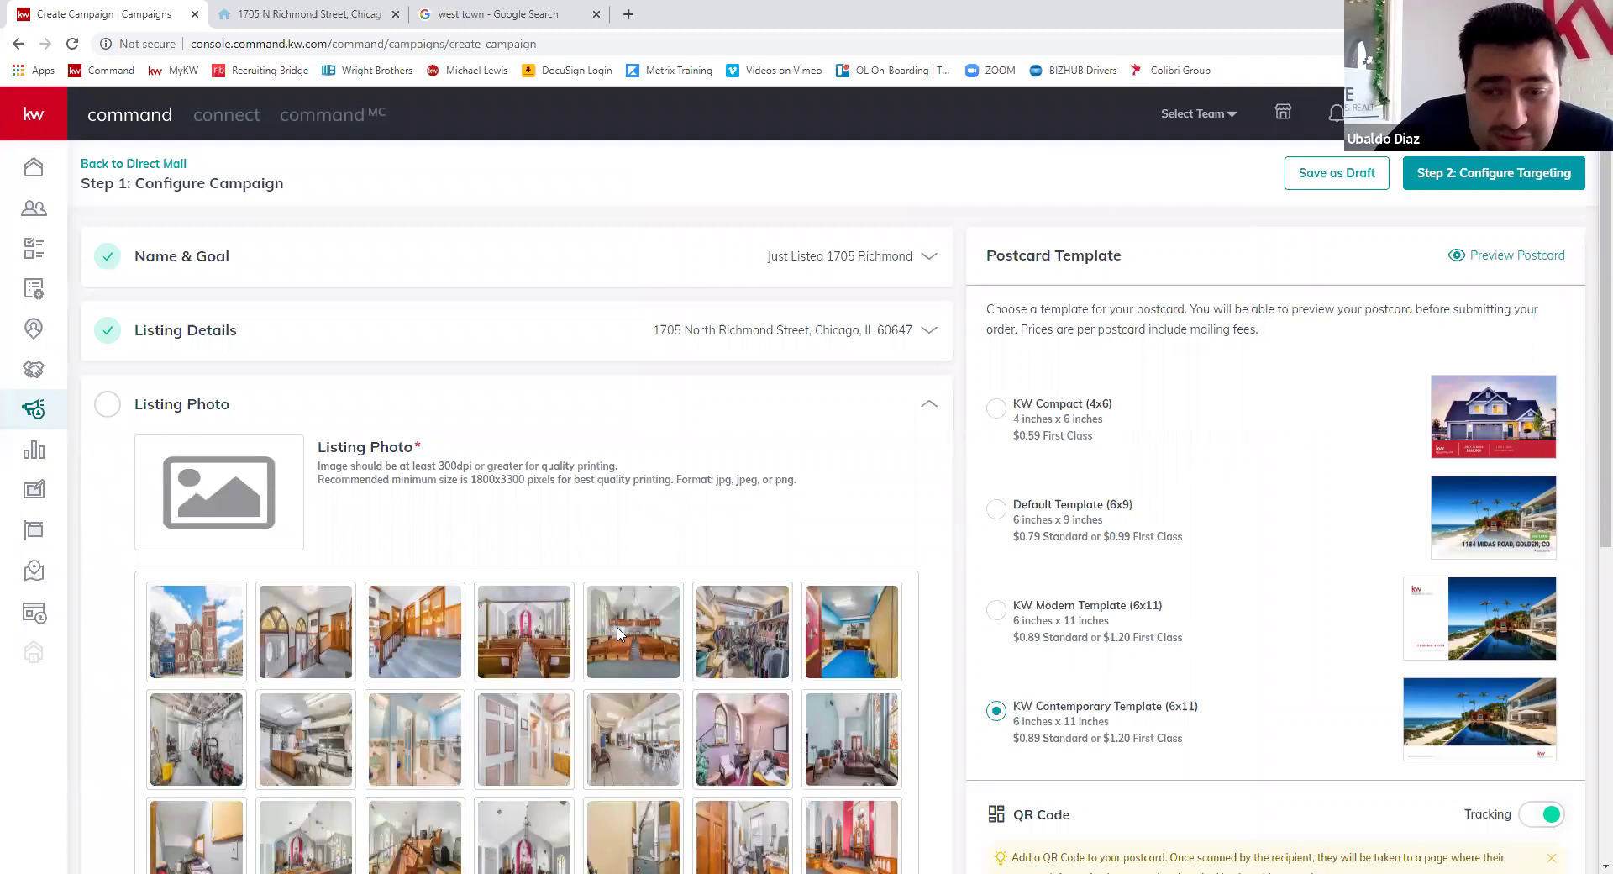
# - Select the church exterior thumbnail as the listing photo
pyautogui.scroll(-2, 617, 634)
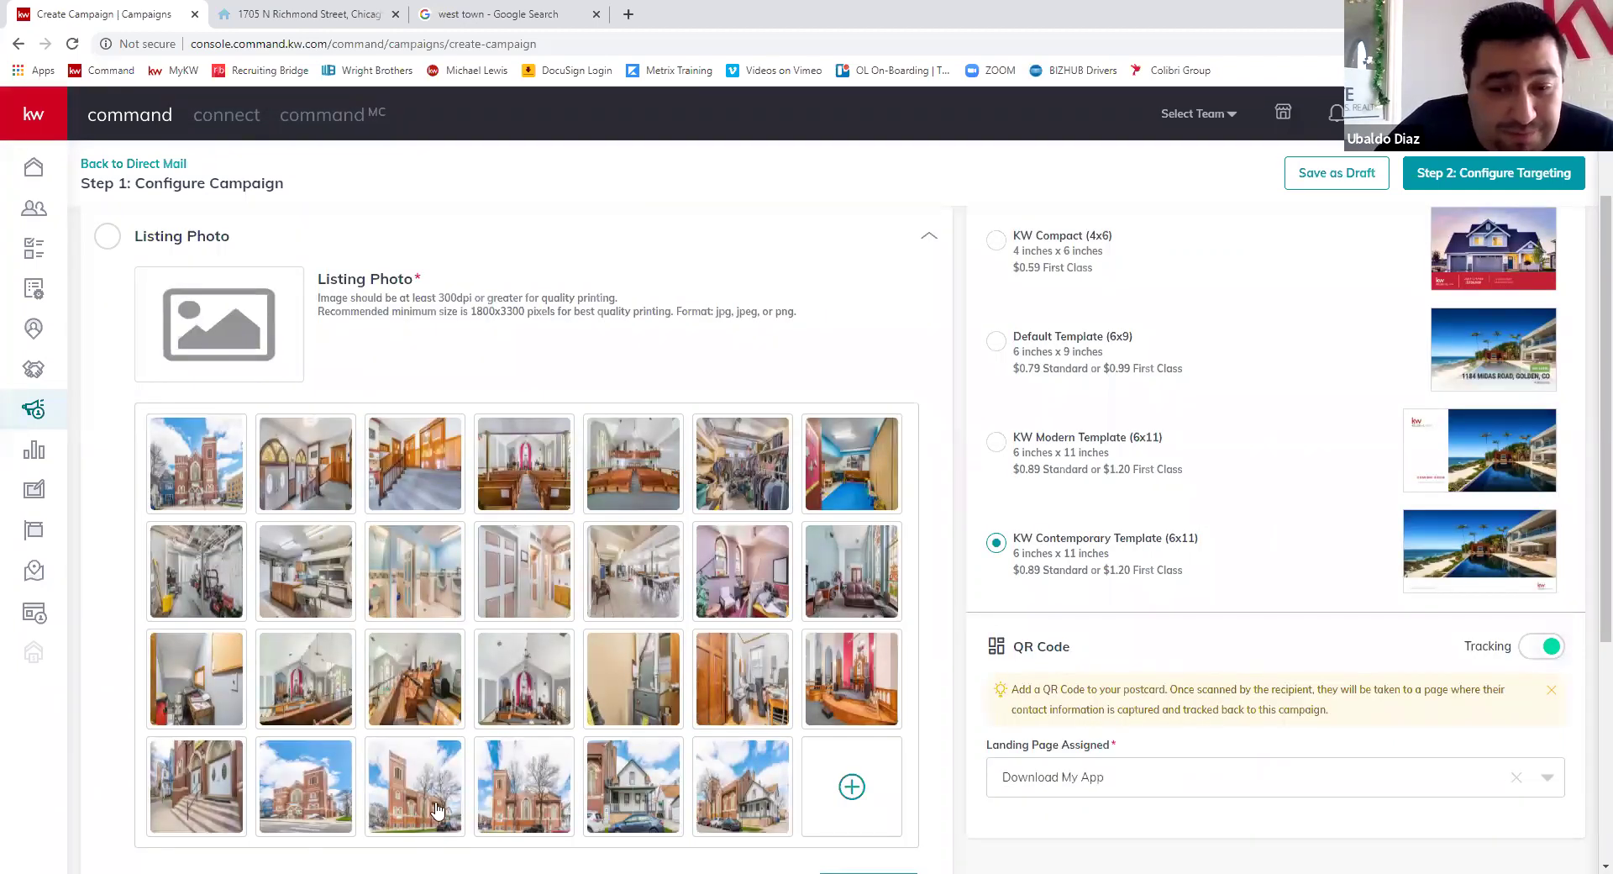
pyautogui.click(328, 810)
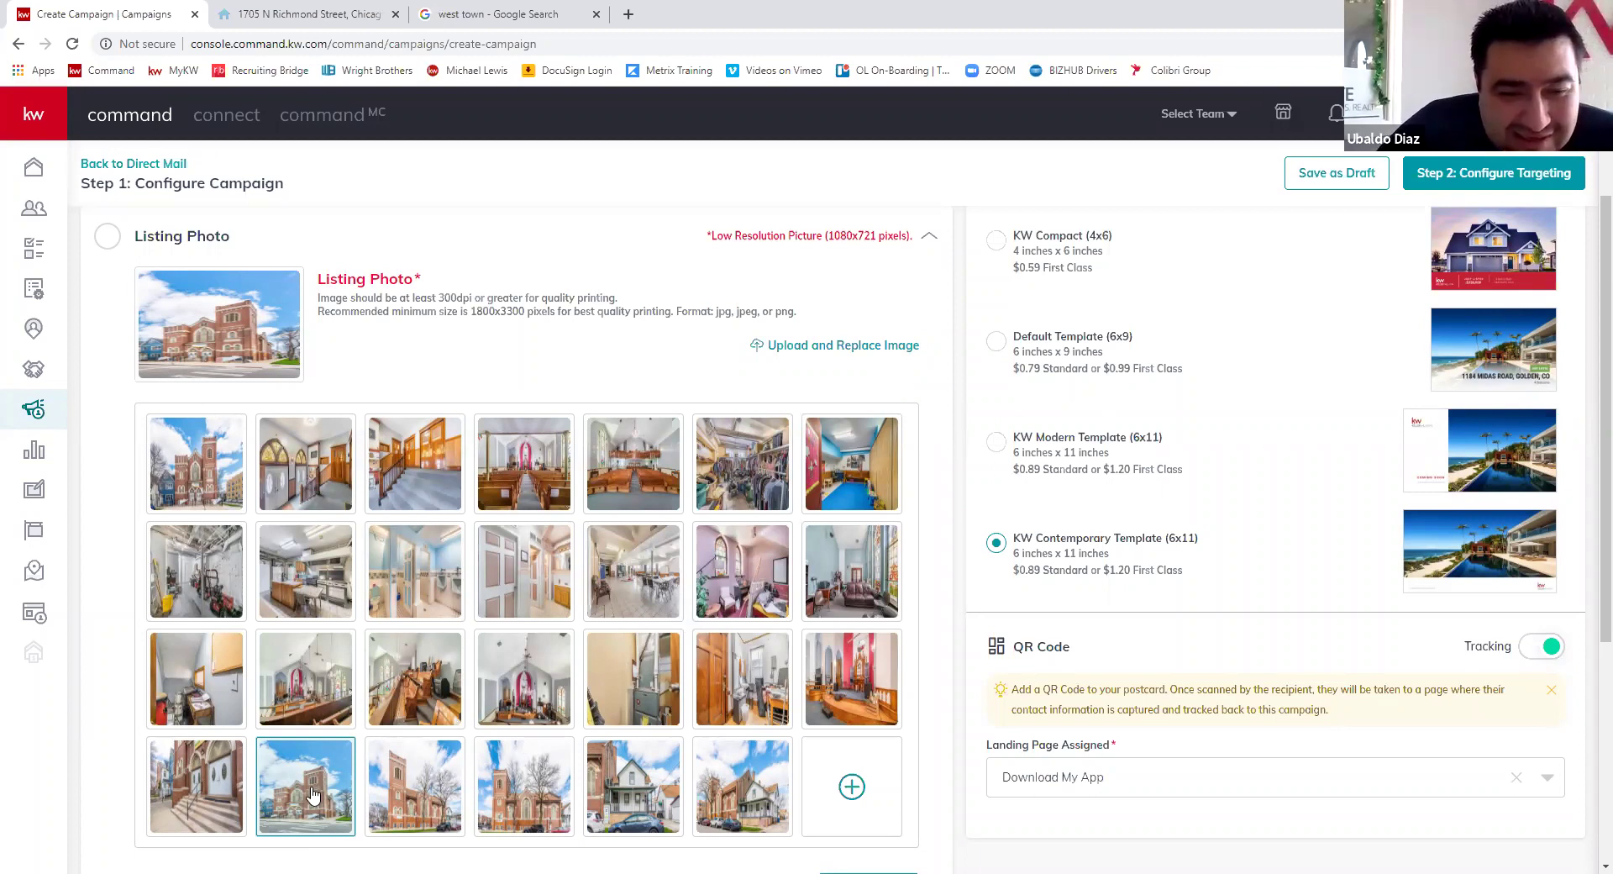
pyautogui.scroll(-2, 361, 685)
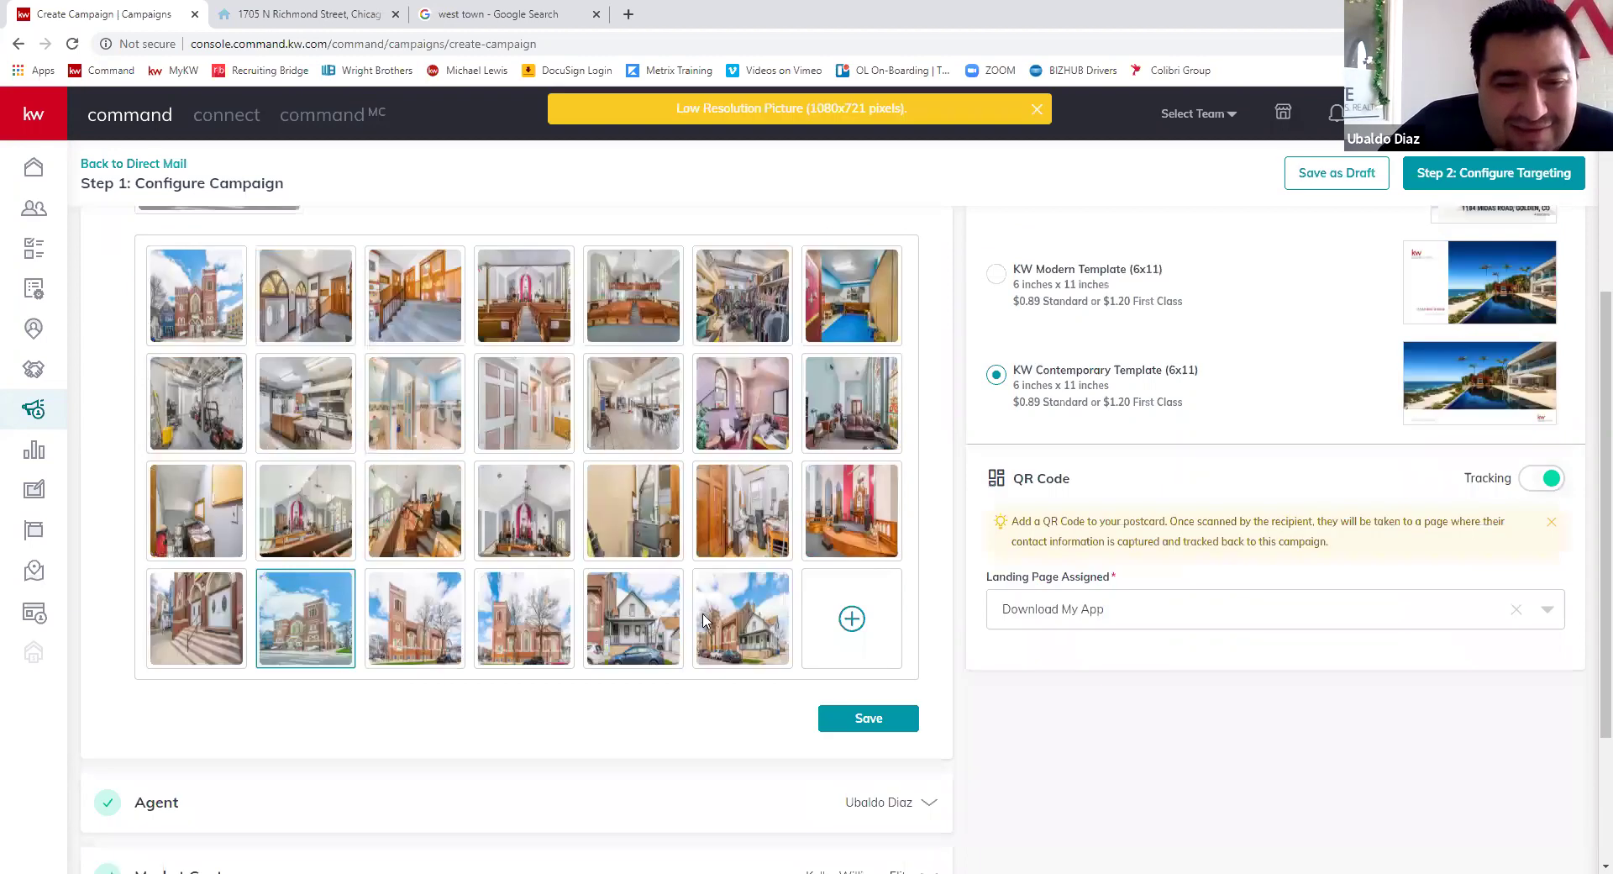
pyautogui.scroll(3, 677, 628)
pyautogui.scroll(-3, 865, 628)
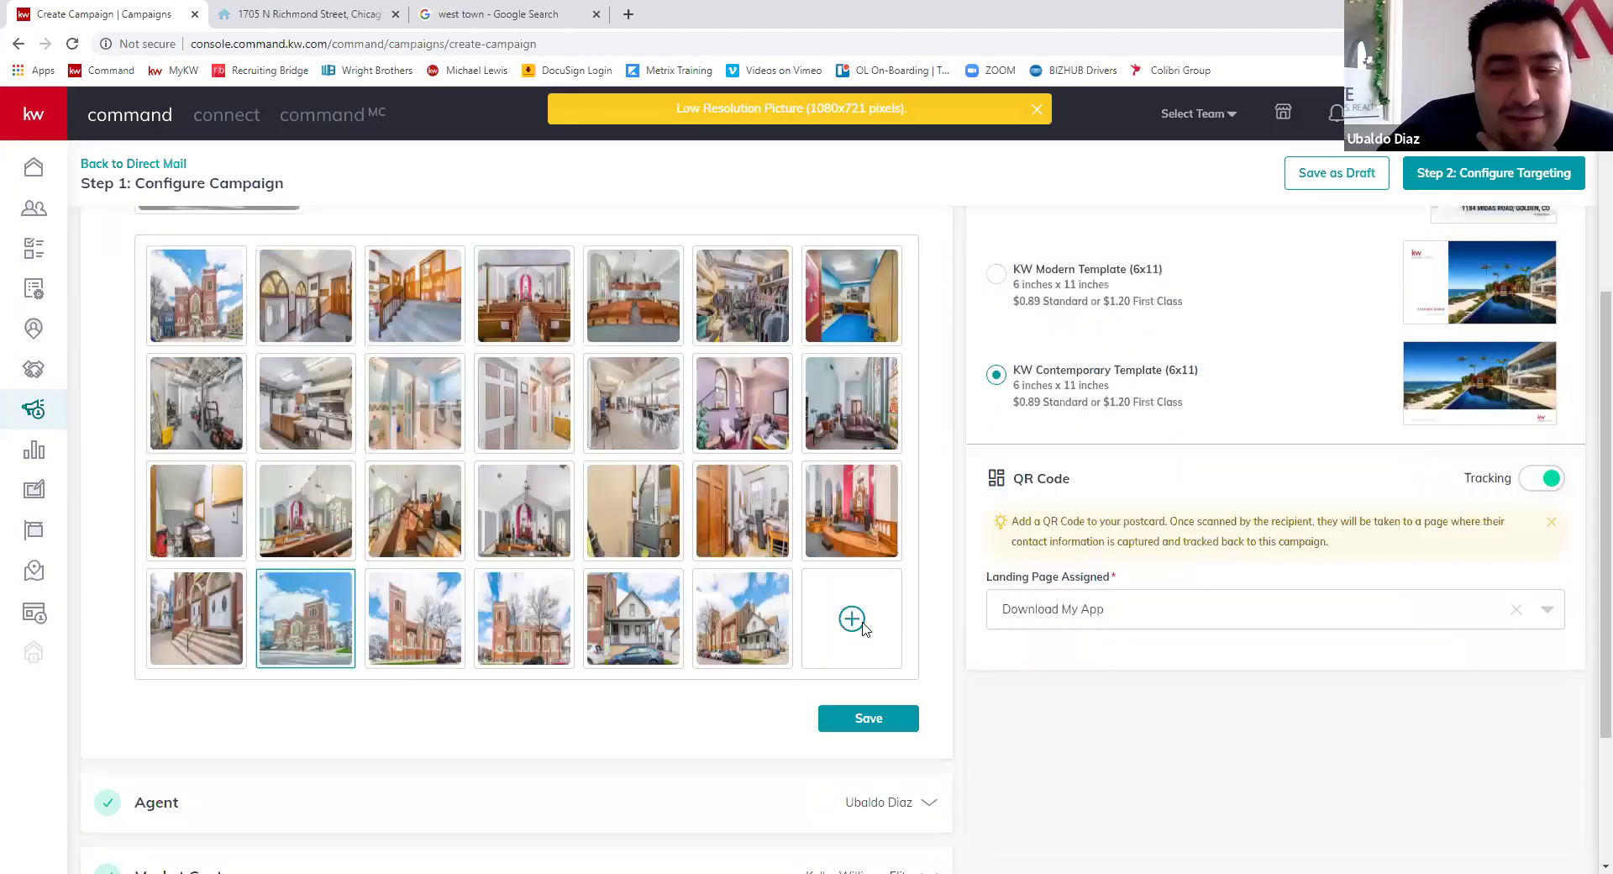
# - Upload IMG-24 from the Downloads pictures folder and save the Listing Photo section
pyautogui.click(865, 631)
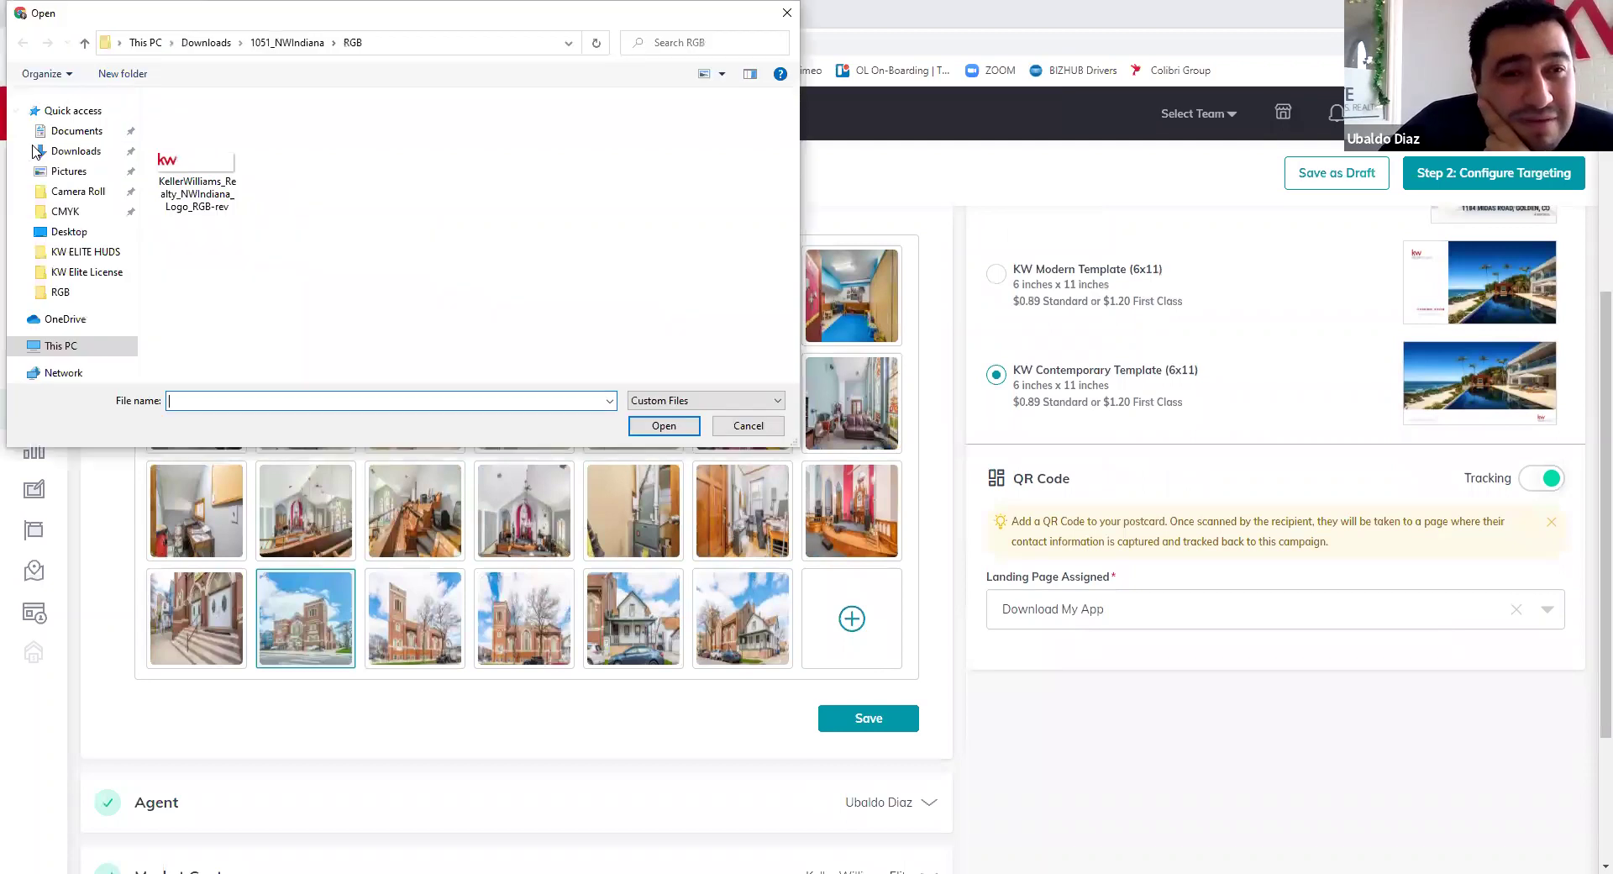
pyautogui.click(75, 153)
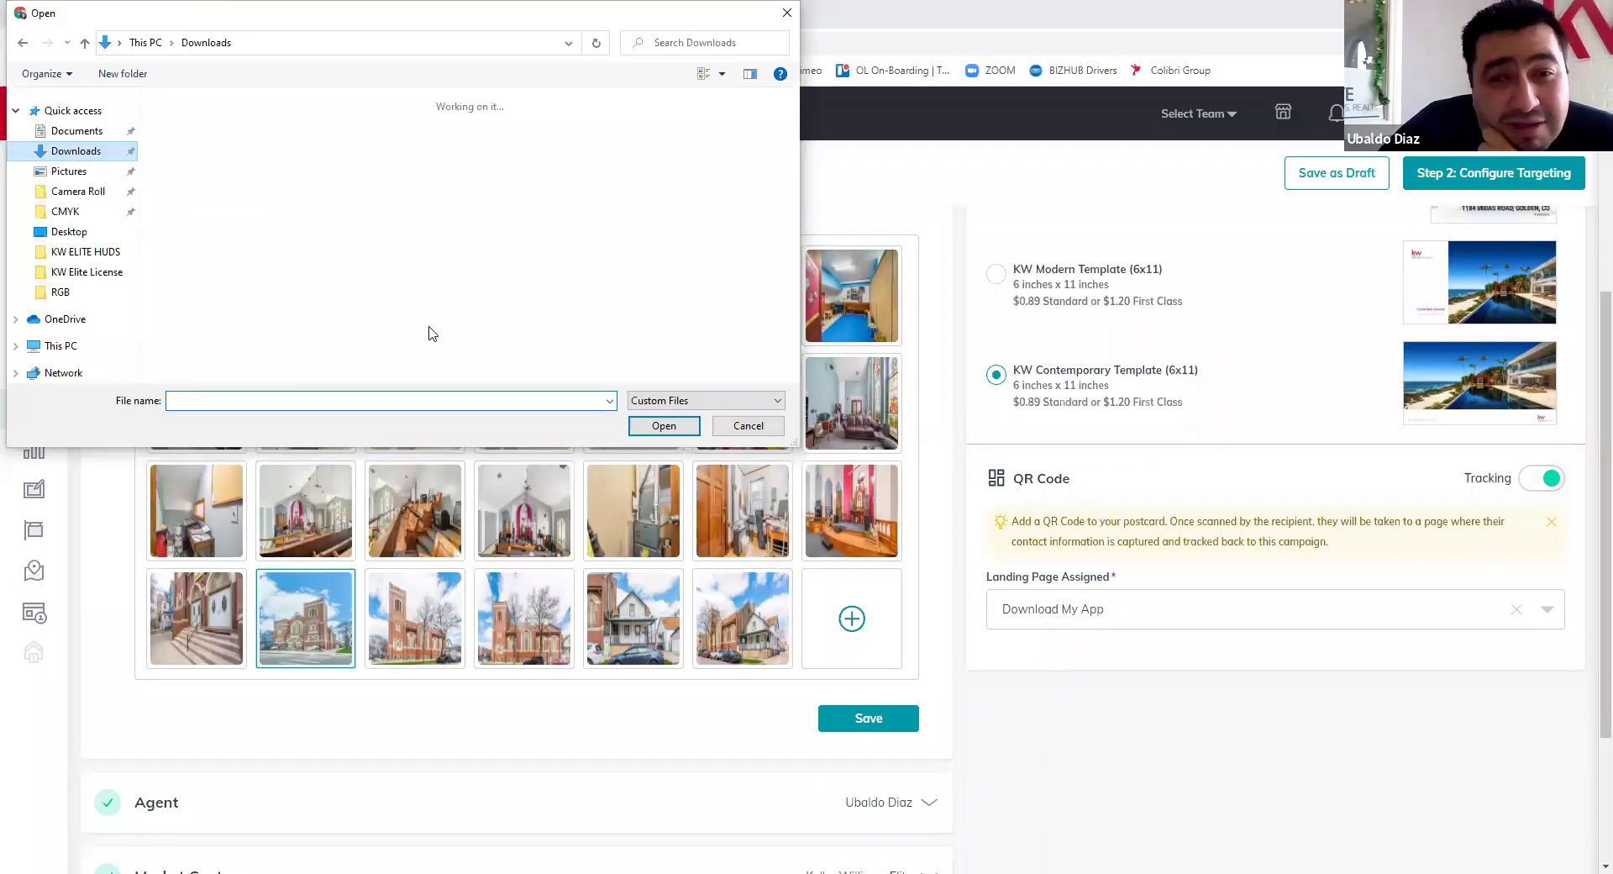
pyautogui.doubleClick(475, 351)
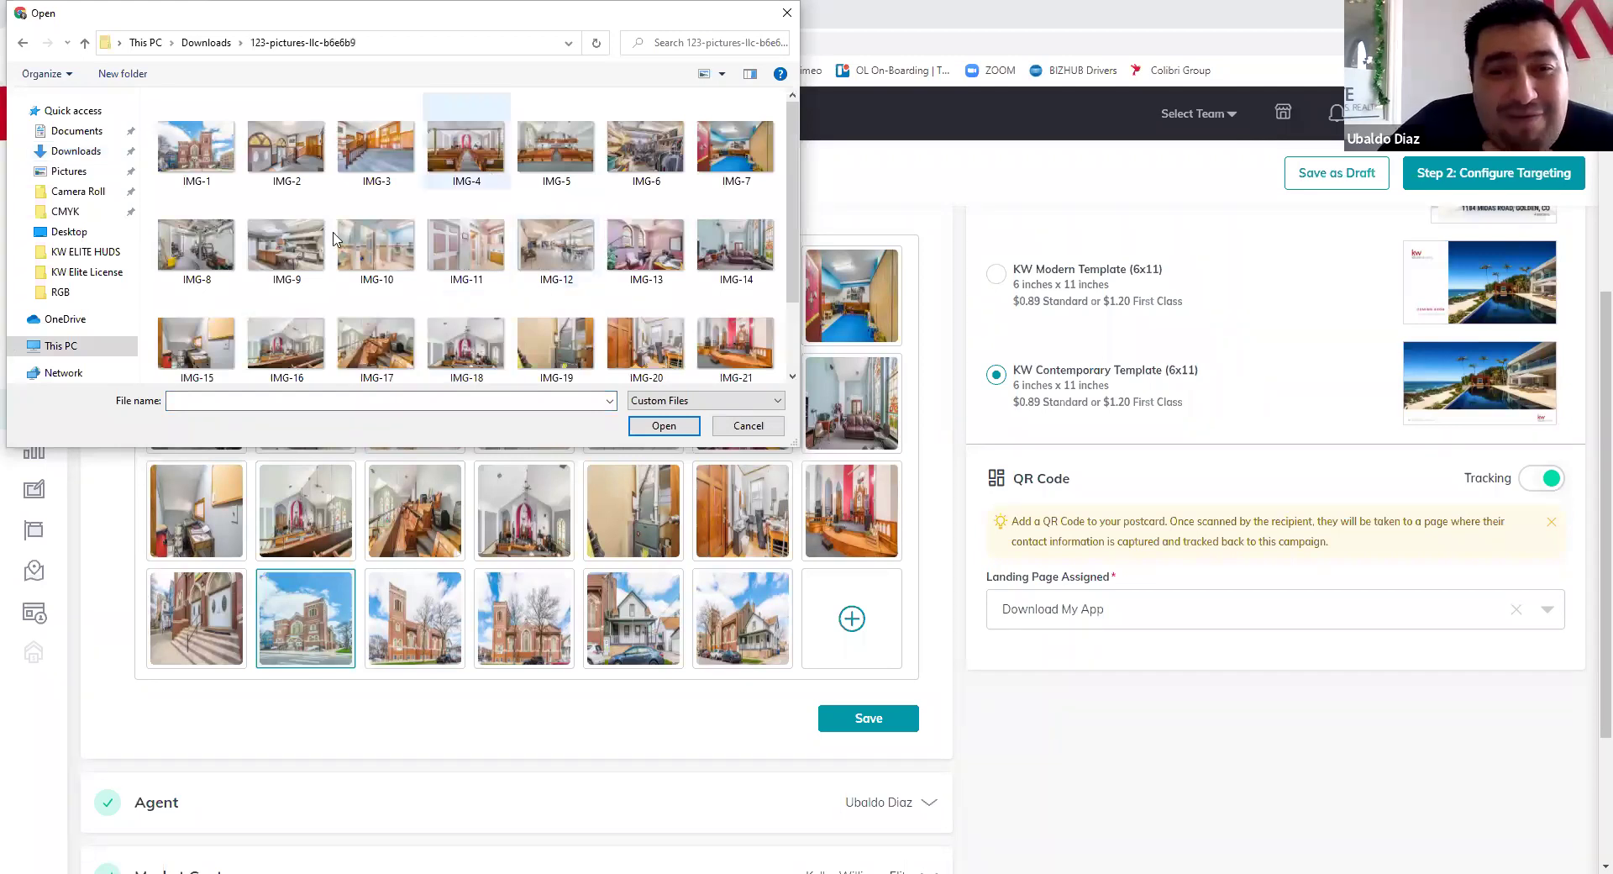
pyautogui.scroll(-1, 318, 340)
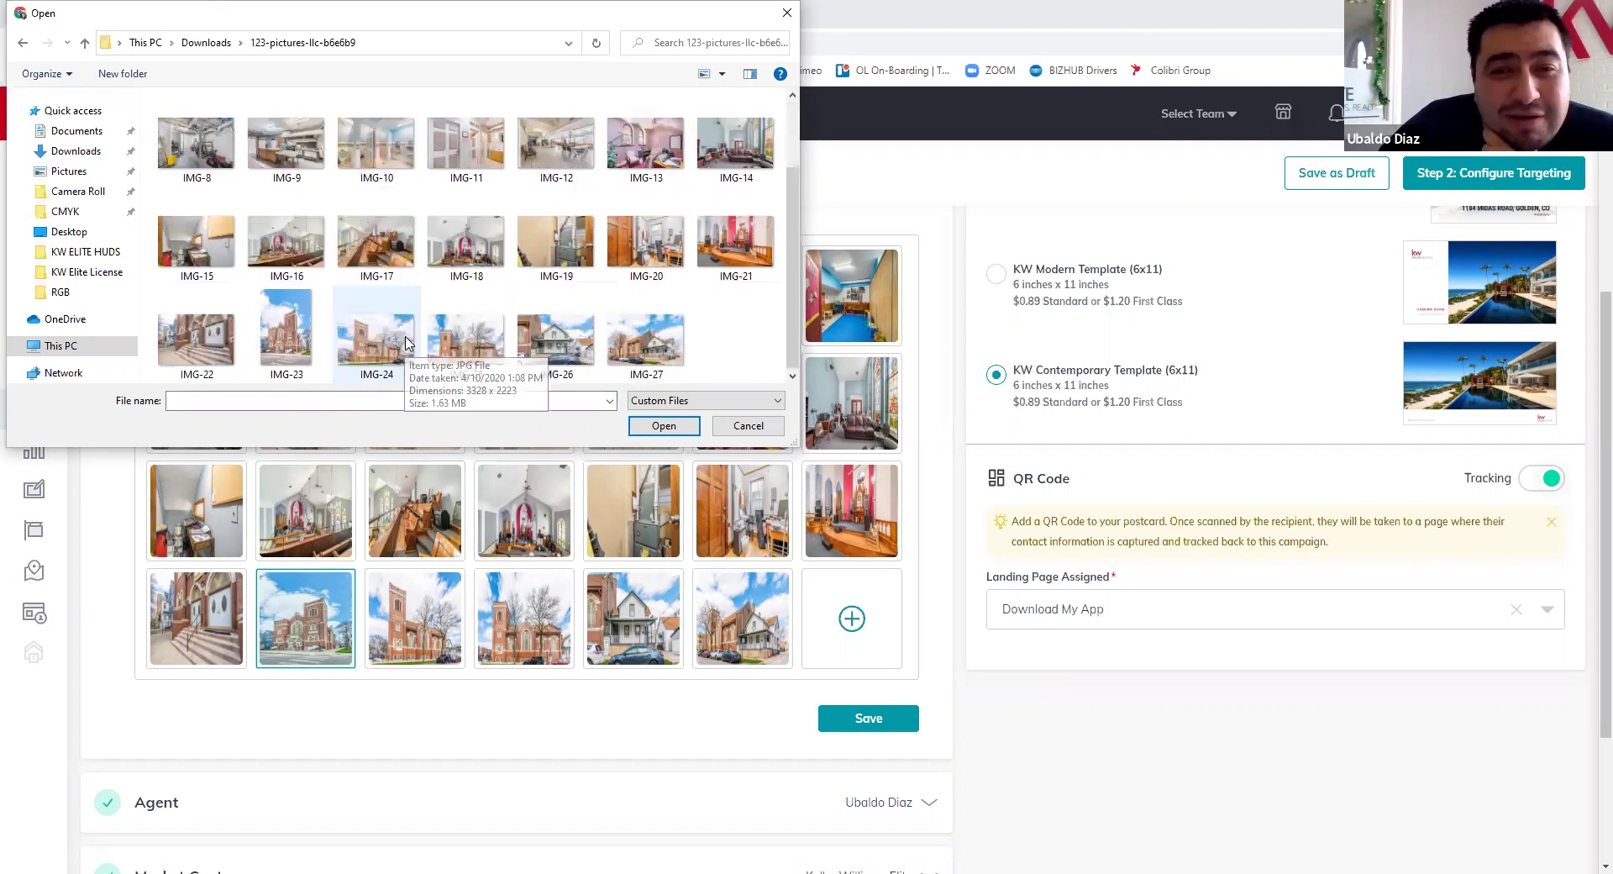
pyautogui.click(382, 356)
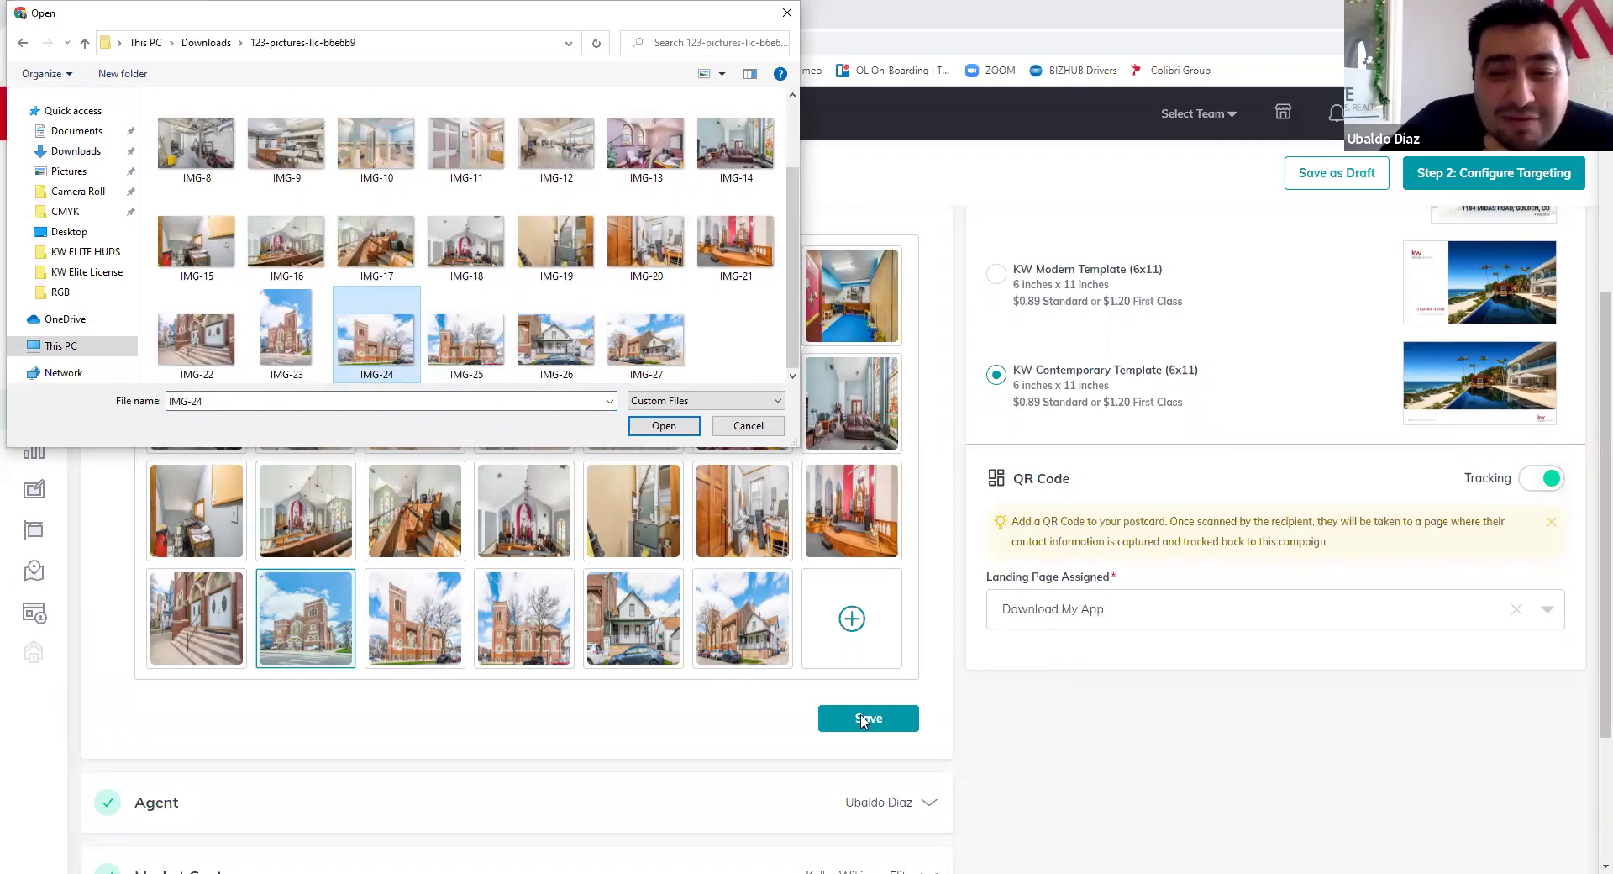
pyautogui.press('Return')
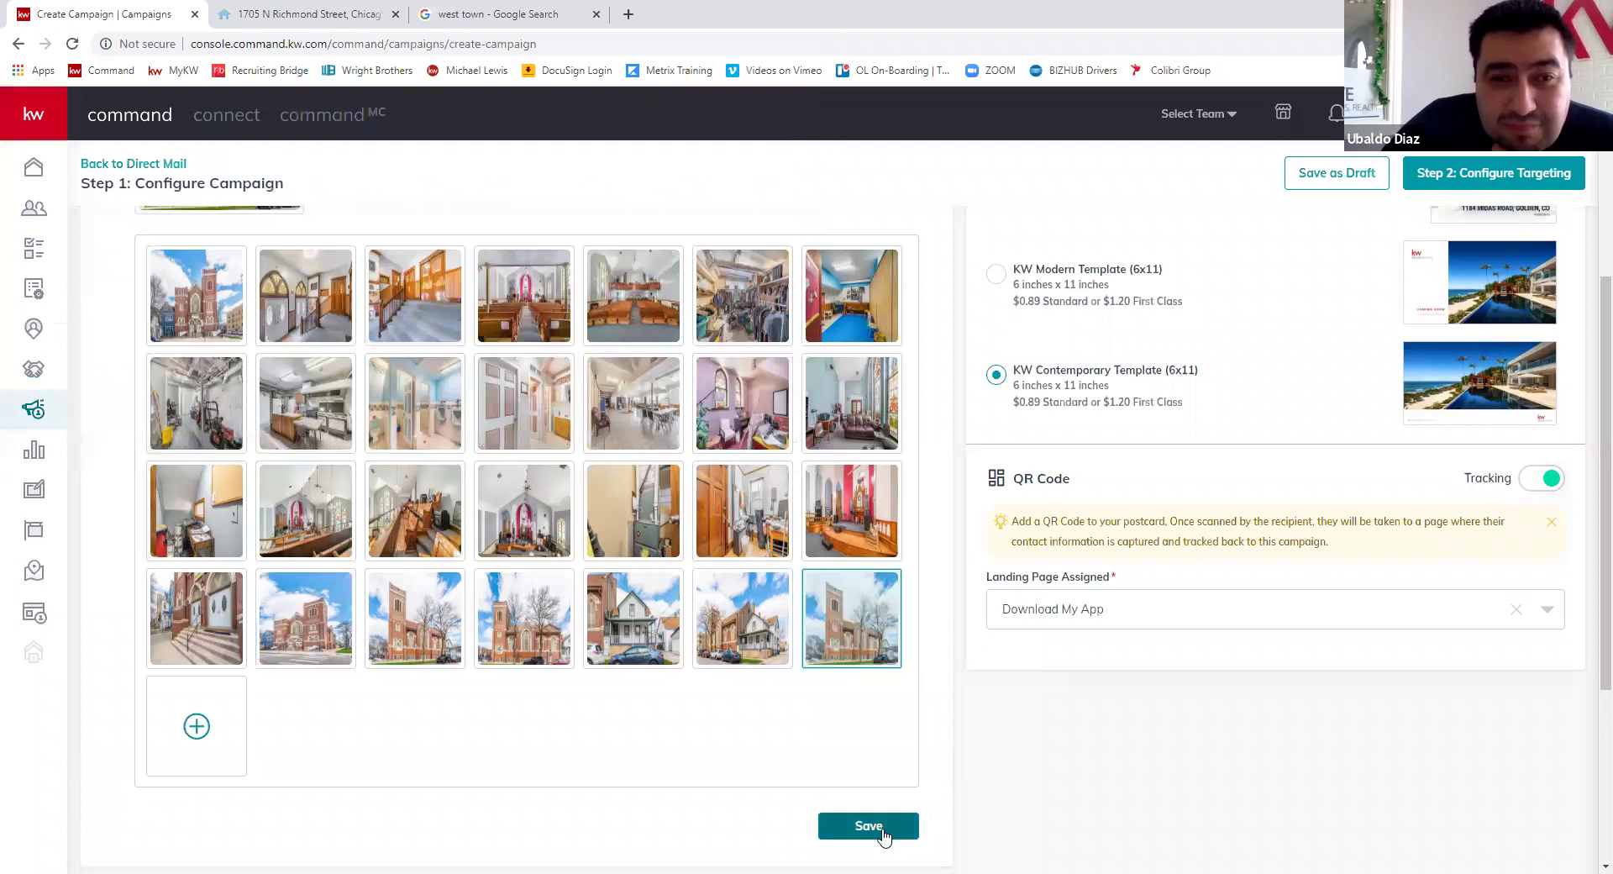
pyautogui.click(880, 830)
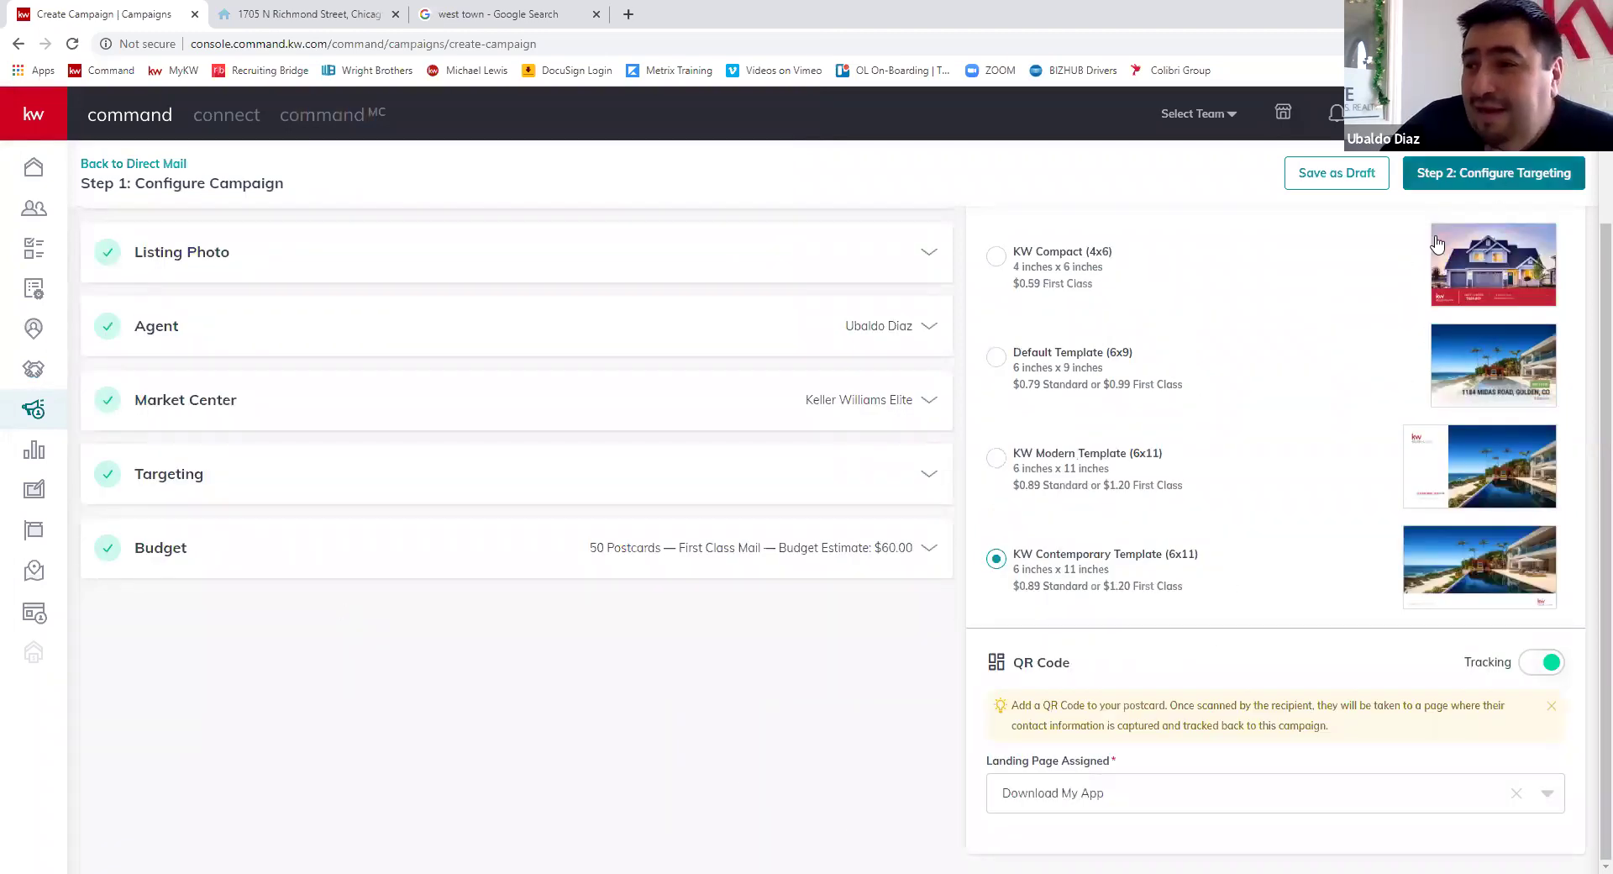
pyautogui.scroll(2, 1365, 435)
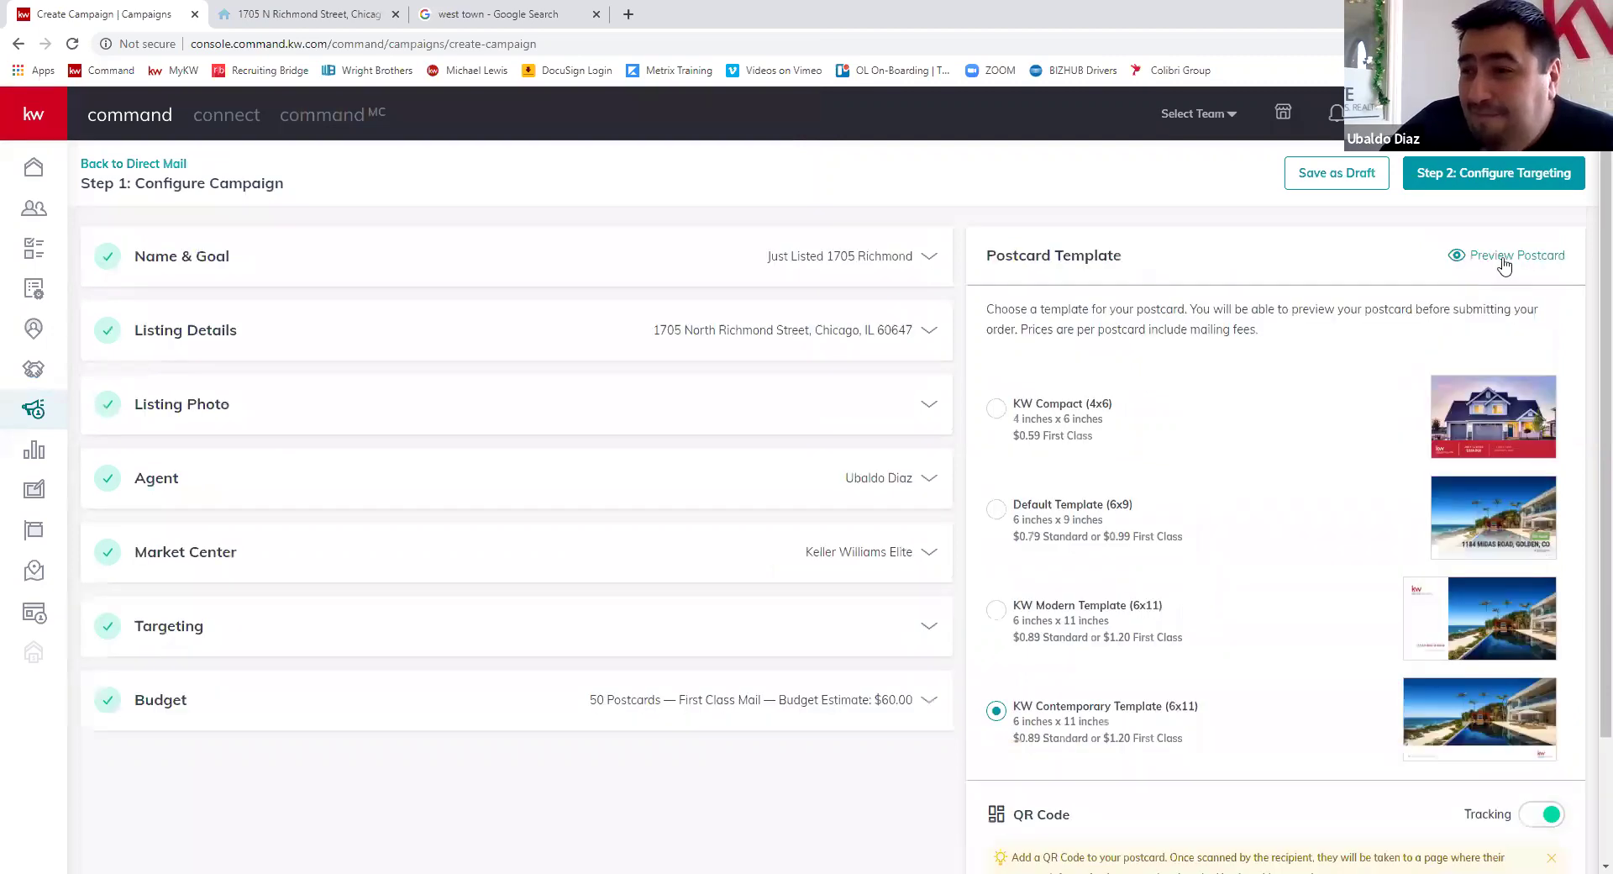
# - Preview the postcard's back and front, confirming the church photo on the front
pyautogui.click(1505, 257)
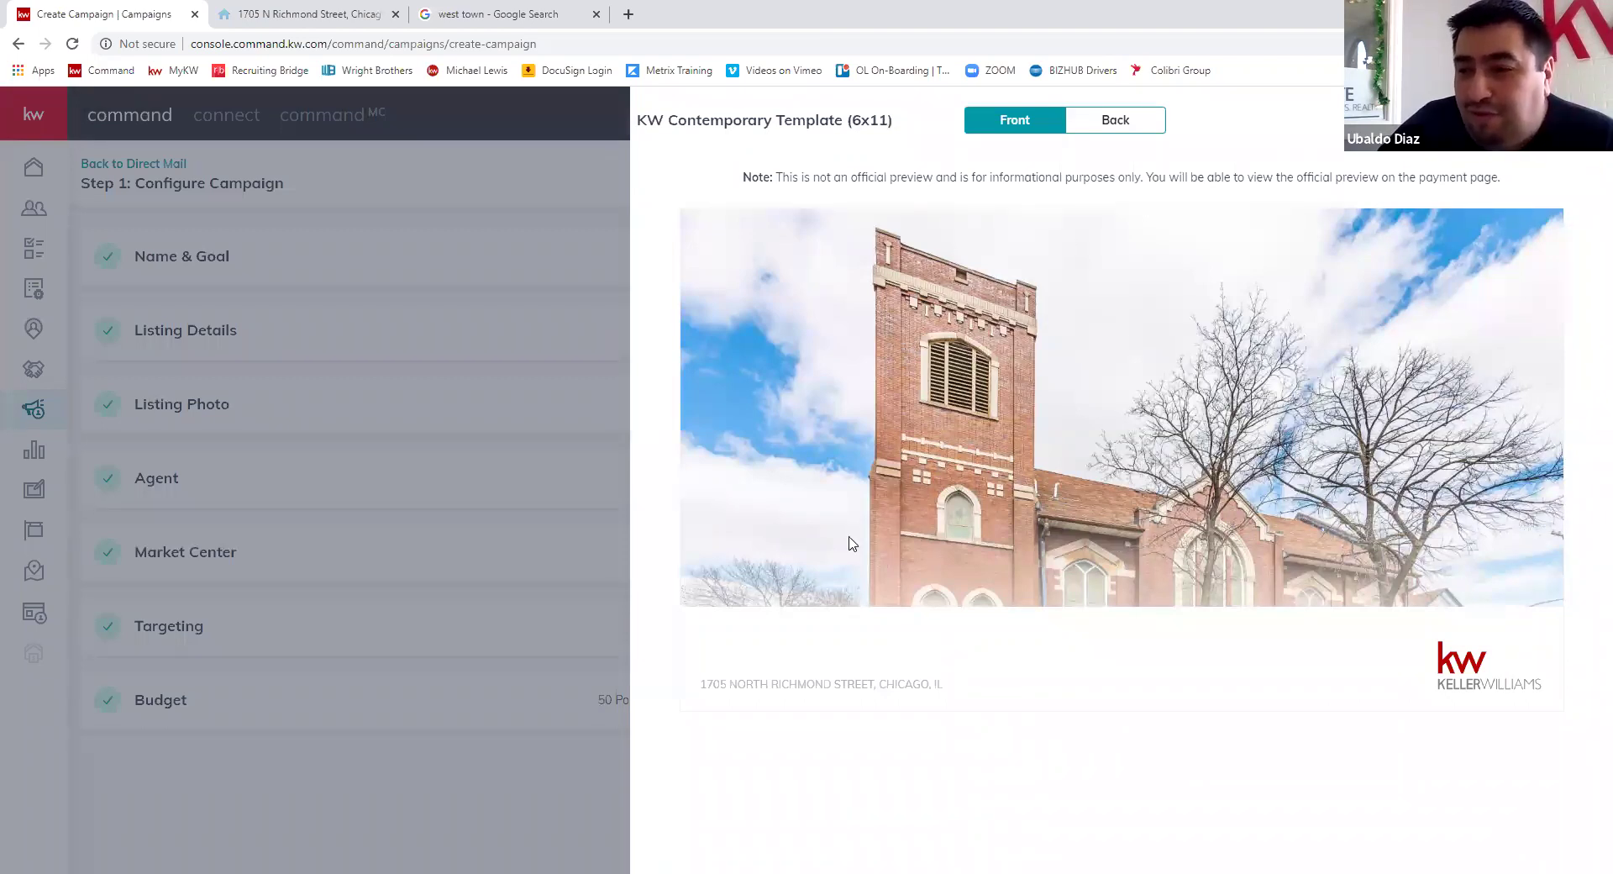
pyautogui.click(1116, 120)
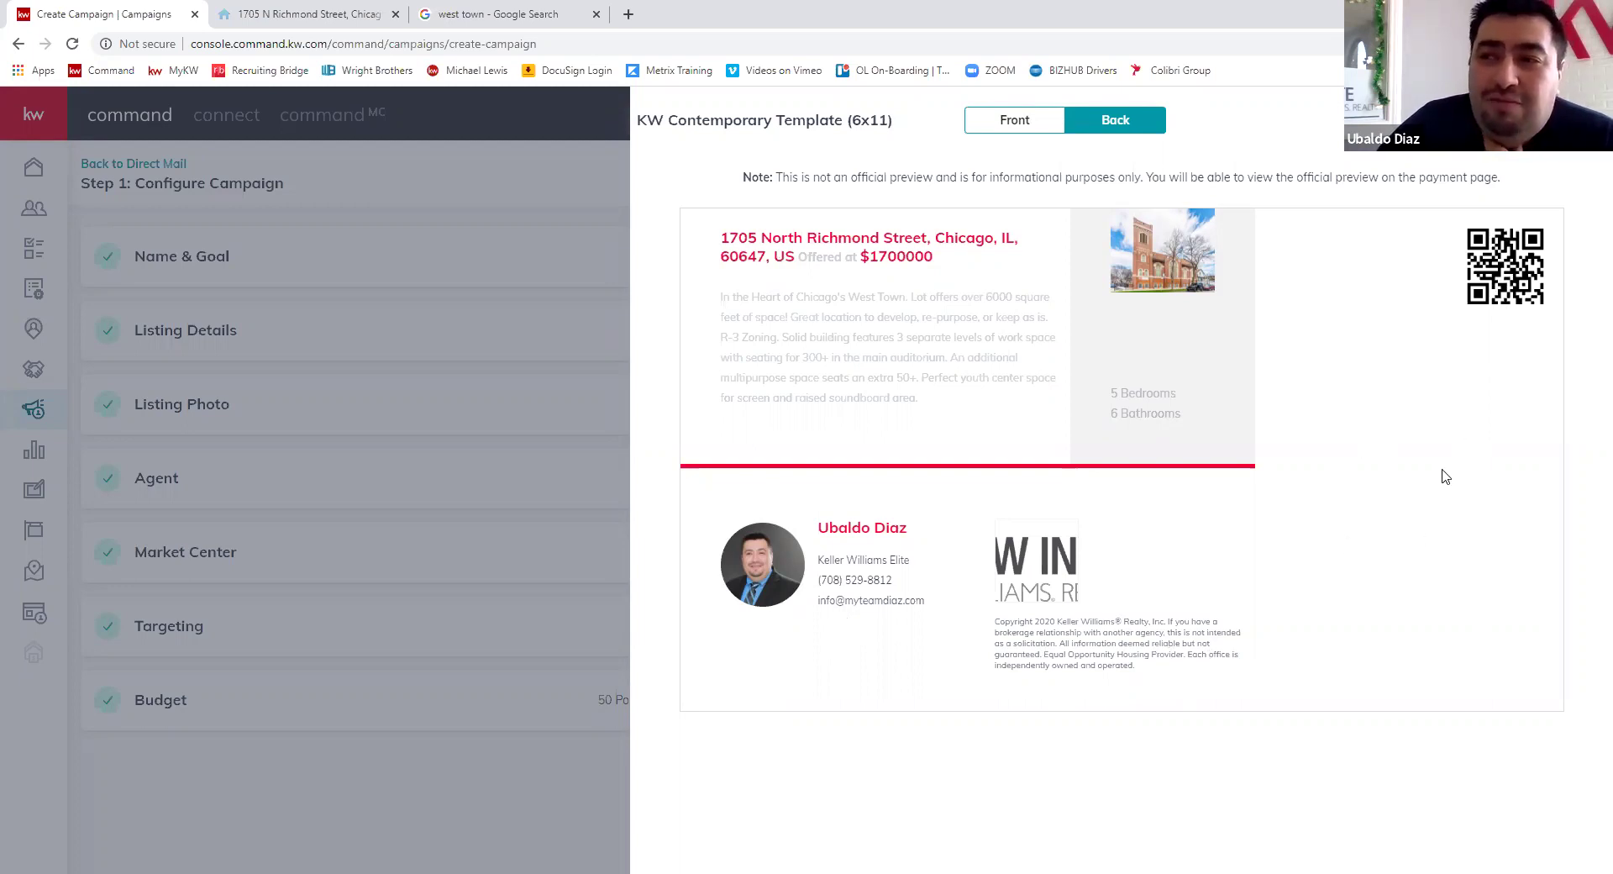
pyautogui.click(1016, 126)
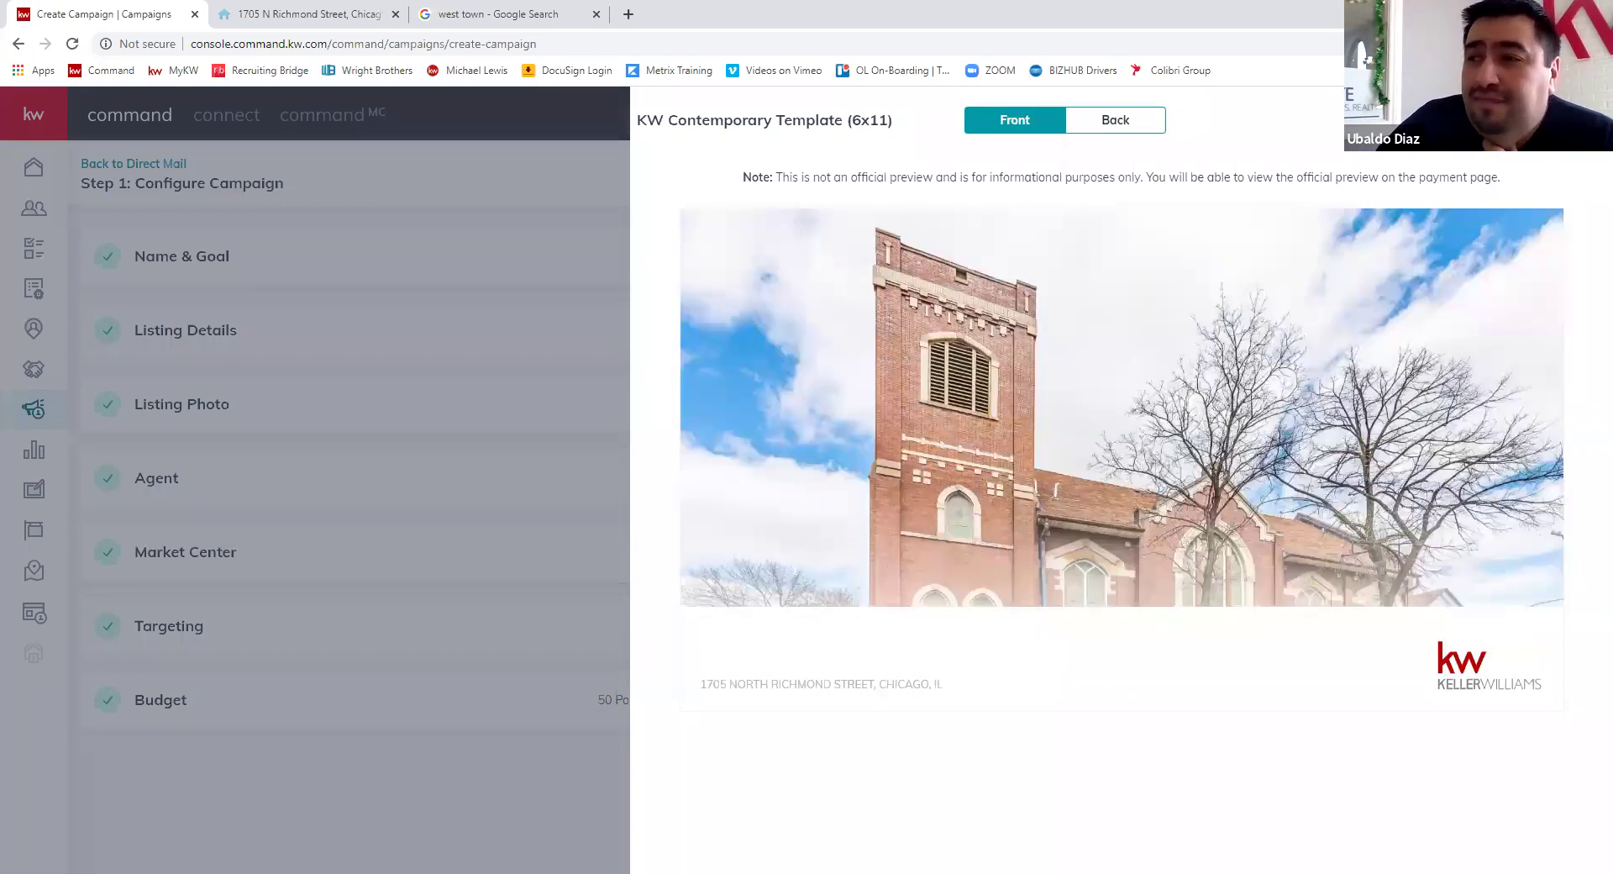
pyautogui.press('Escape')
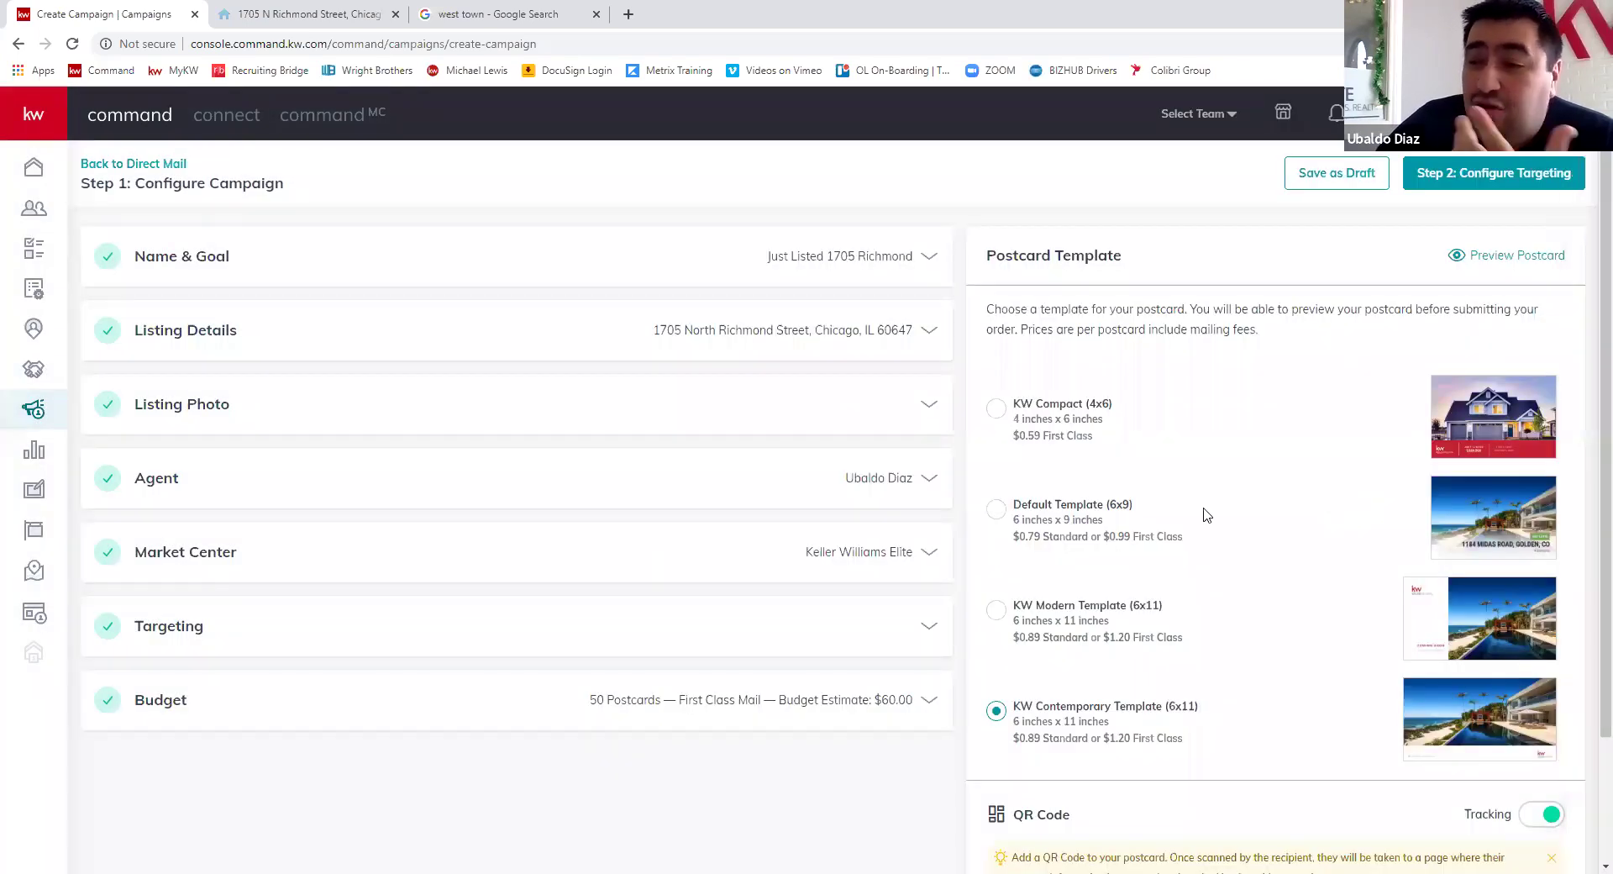
# - Preview the KW Compact (4x6) and Default Template (6x9) postcard designs
pyautogui.click(996, 410)
pyautogui.click(1526, 256)
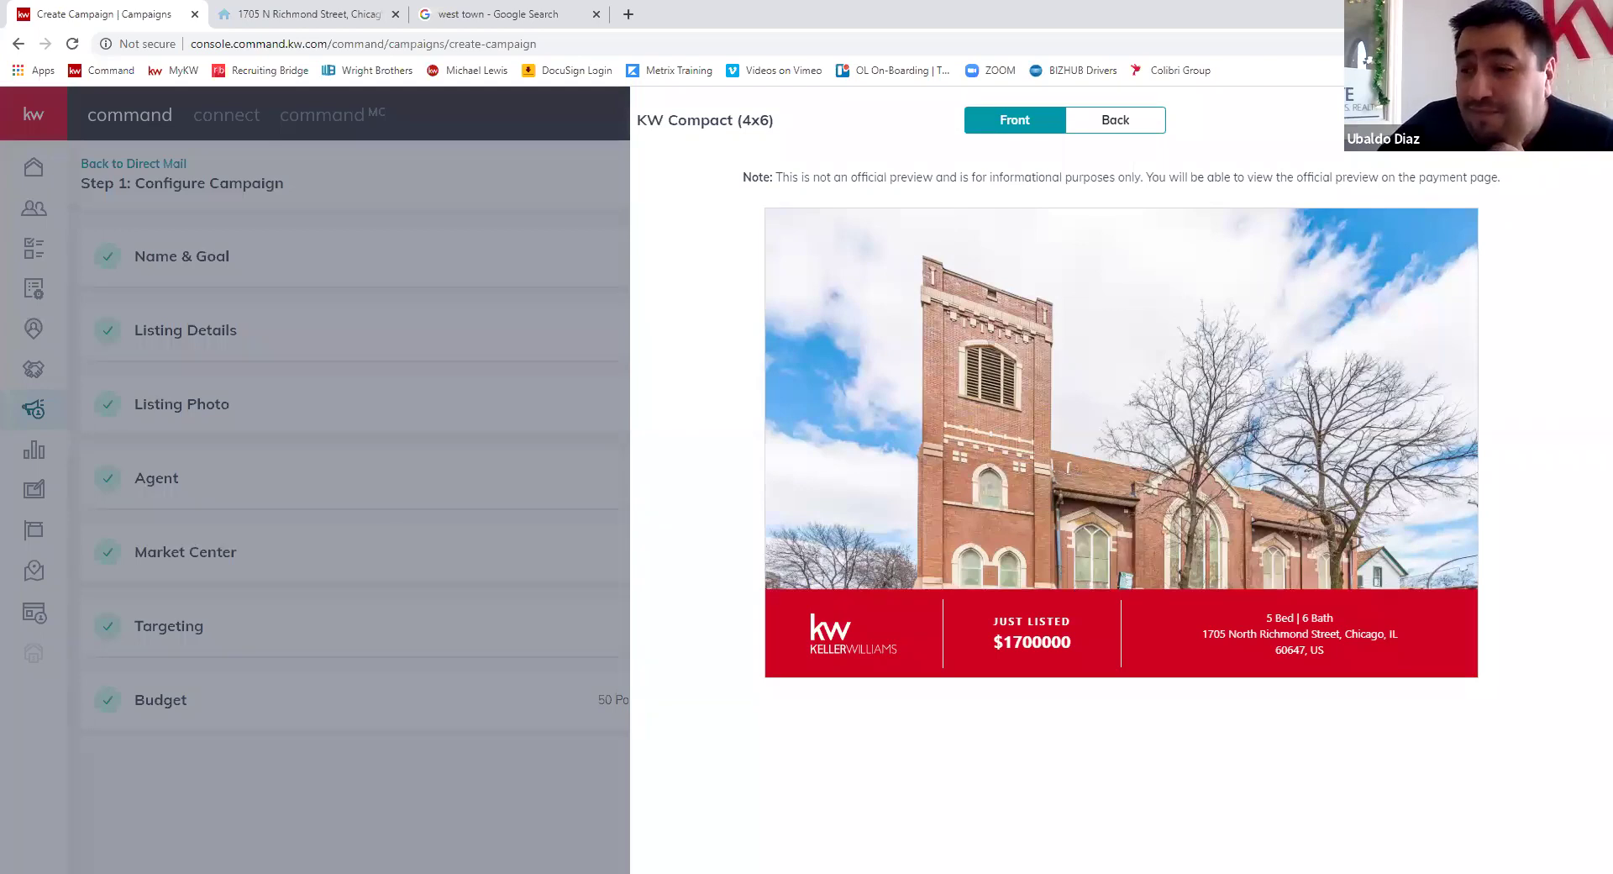
pyautogui.click(1117, 120)
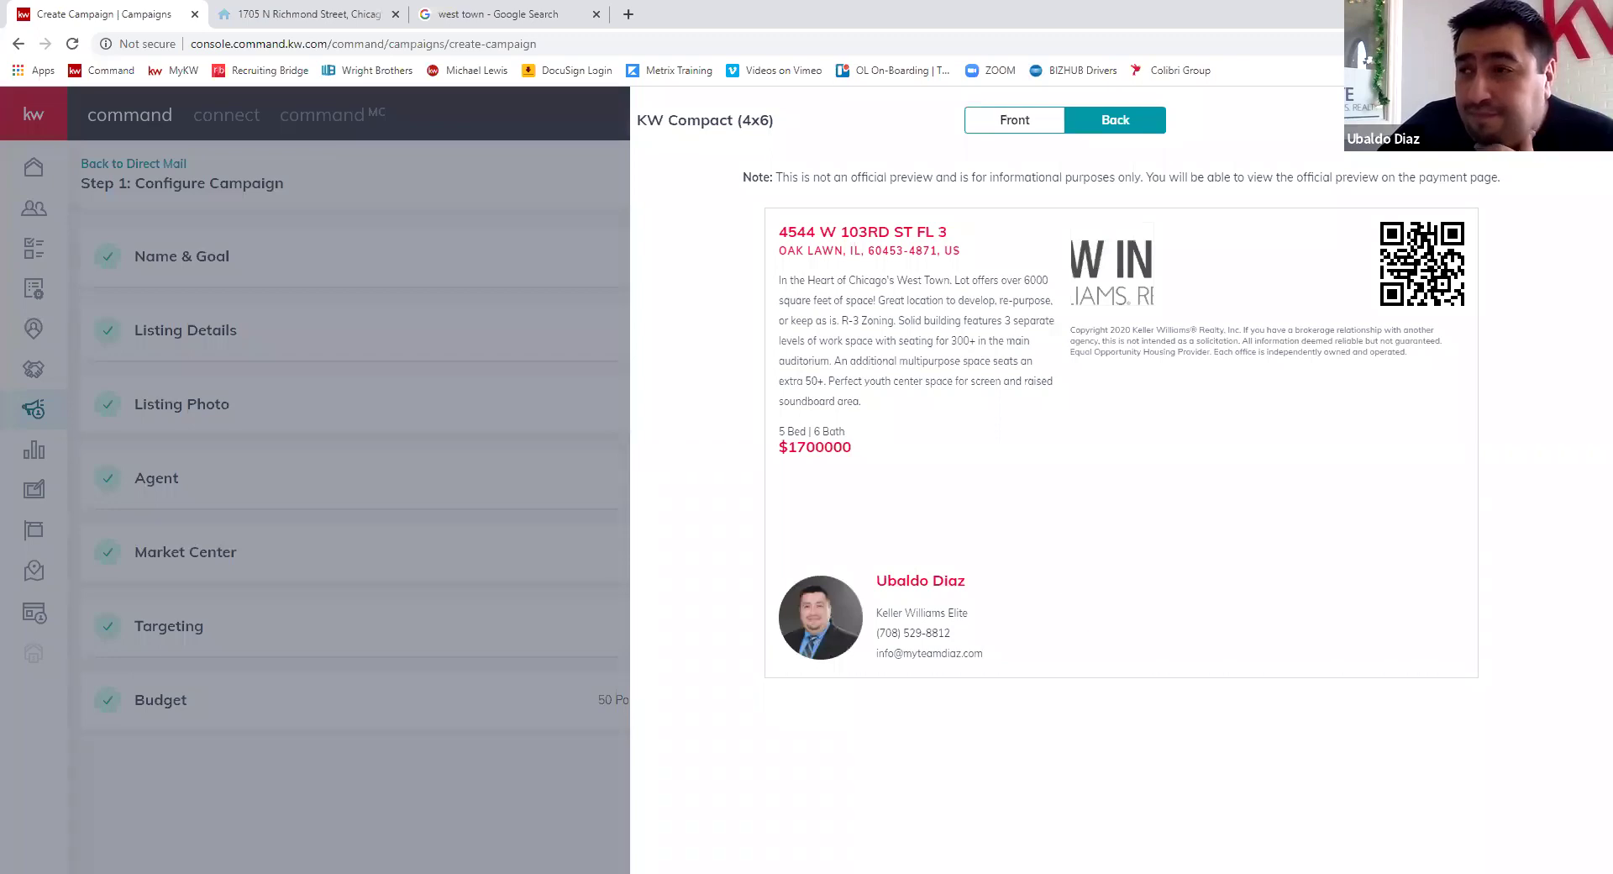
pyautogui.press('Escape')
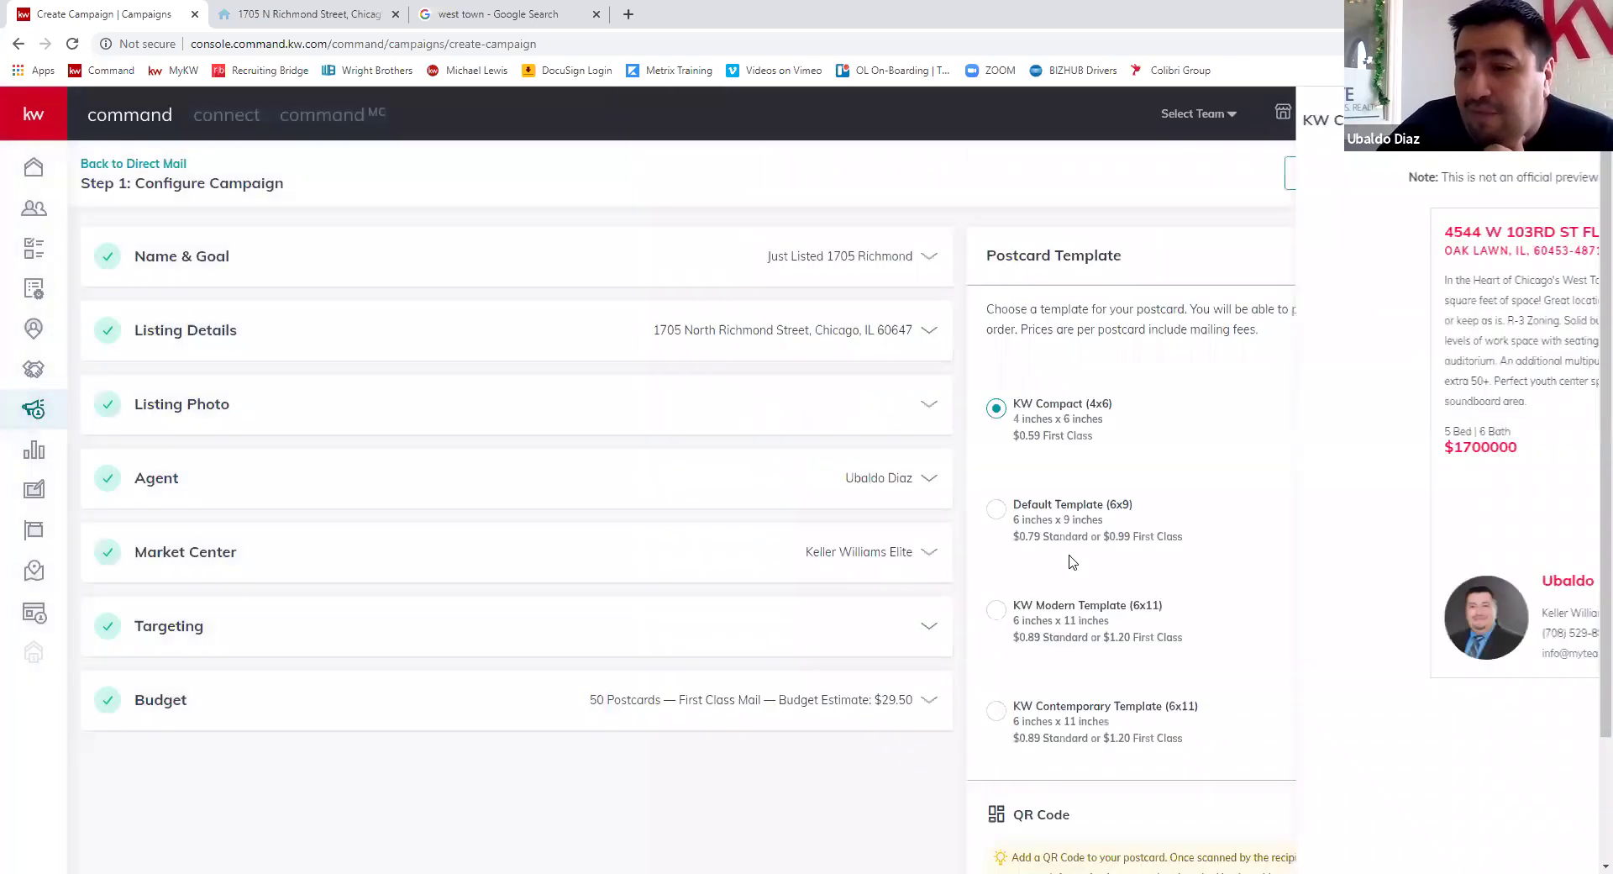
pyautogui.click(996, 509)
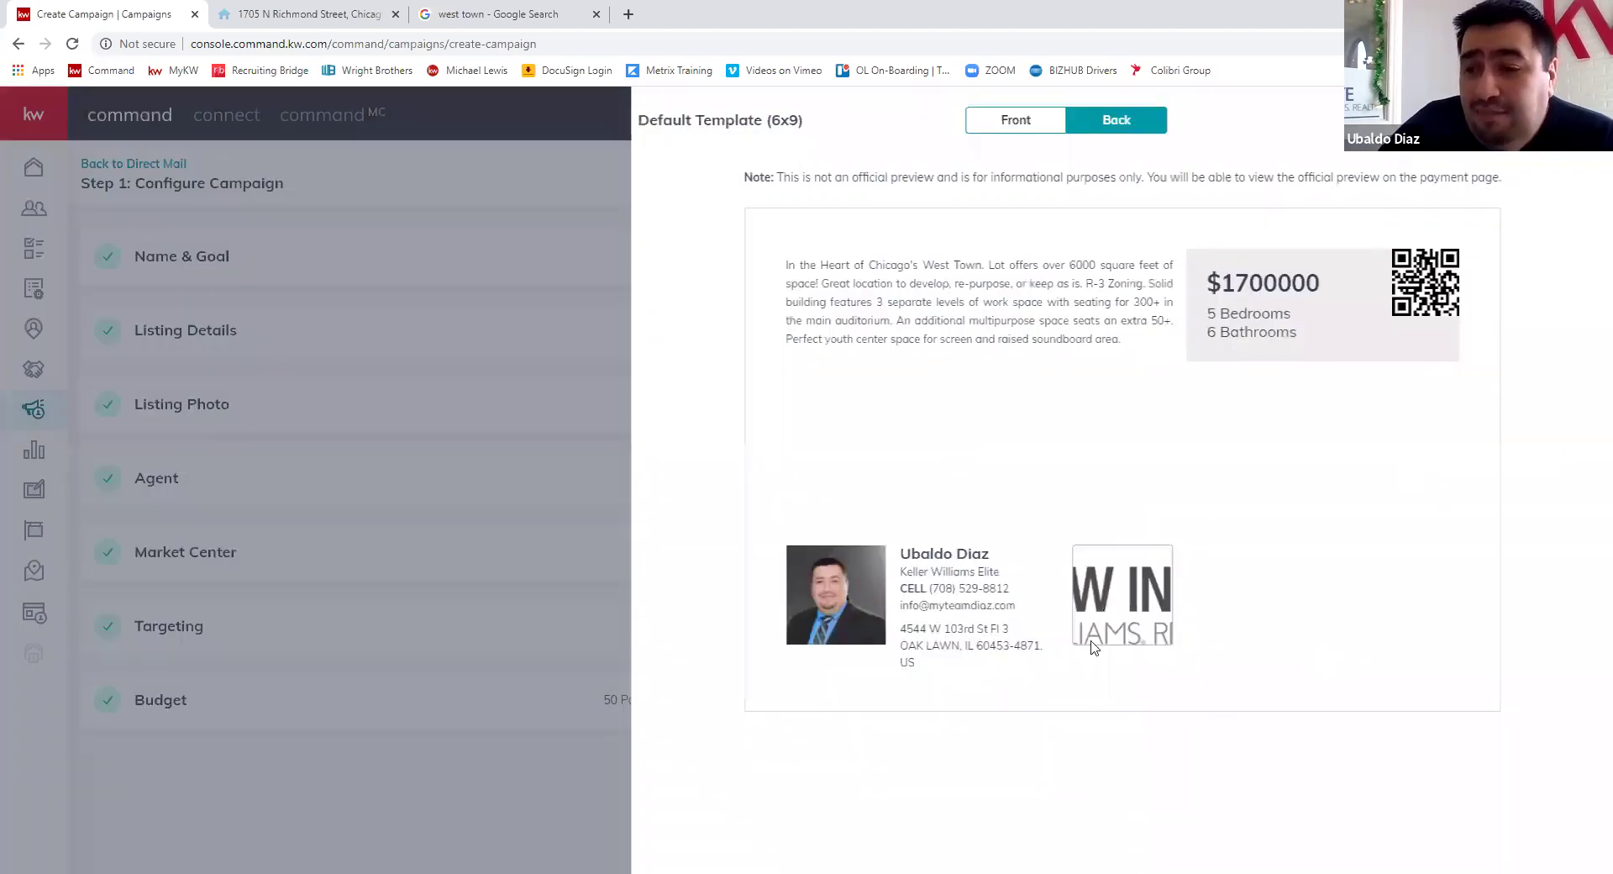
pyautogui.click(1099, 306)
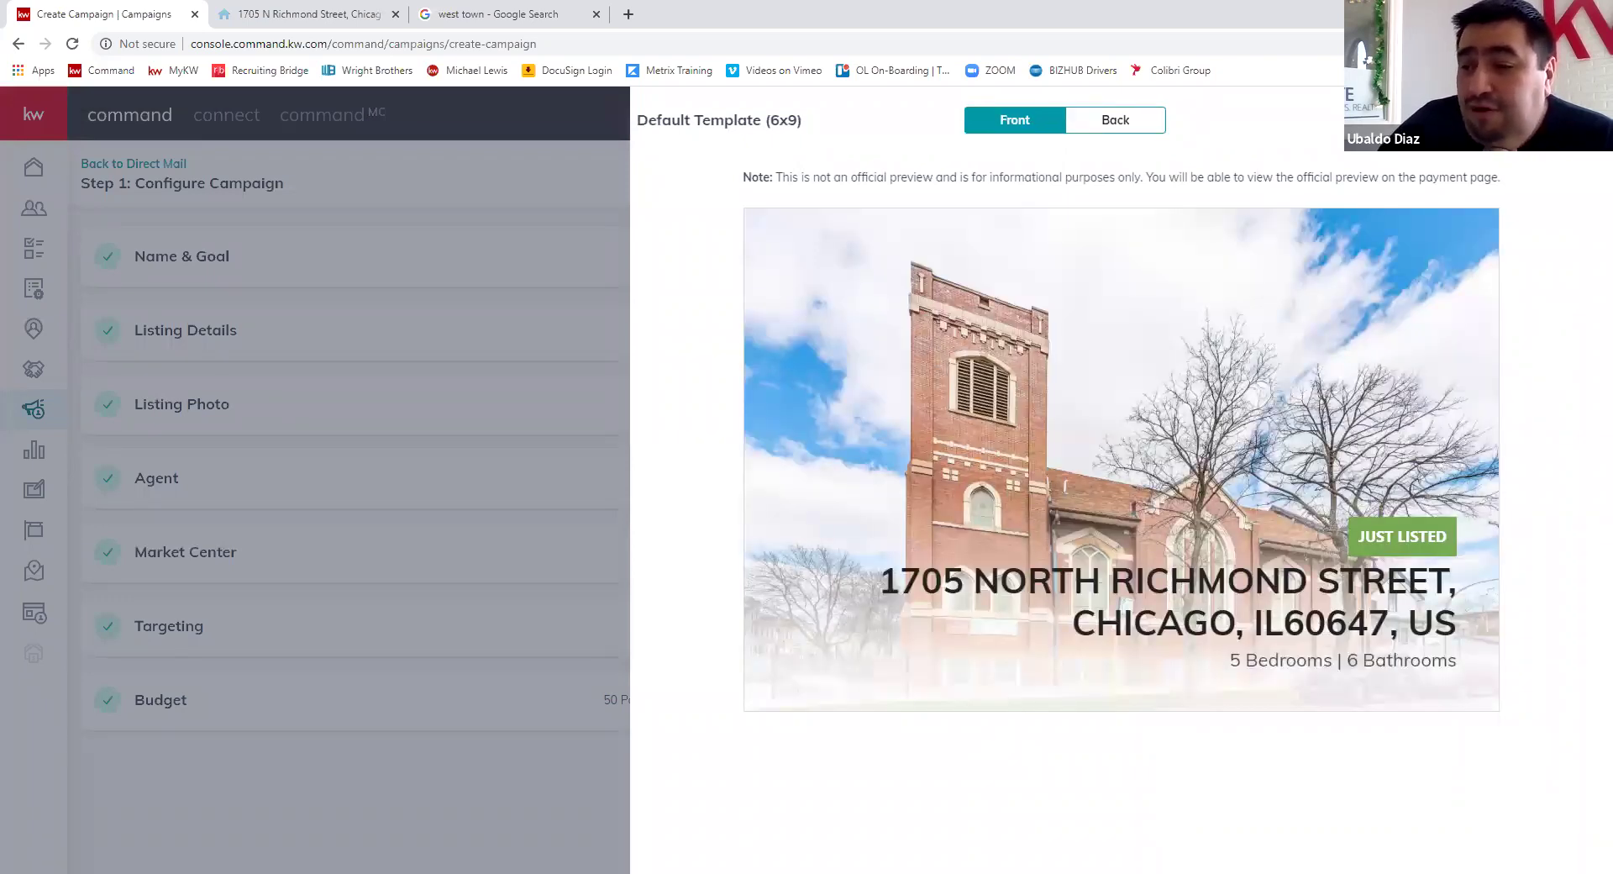
pyautogui.press('Escape')
# - Choose the KW Modern (6x11) template and check its back side
pyautogui.press('Down')
pyautogui.click(1535, 257)
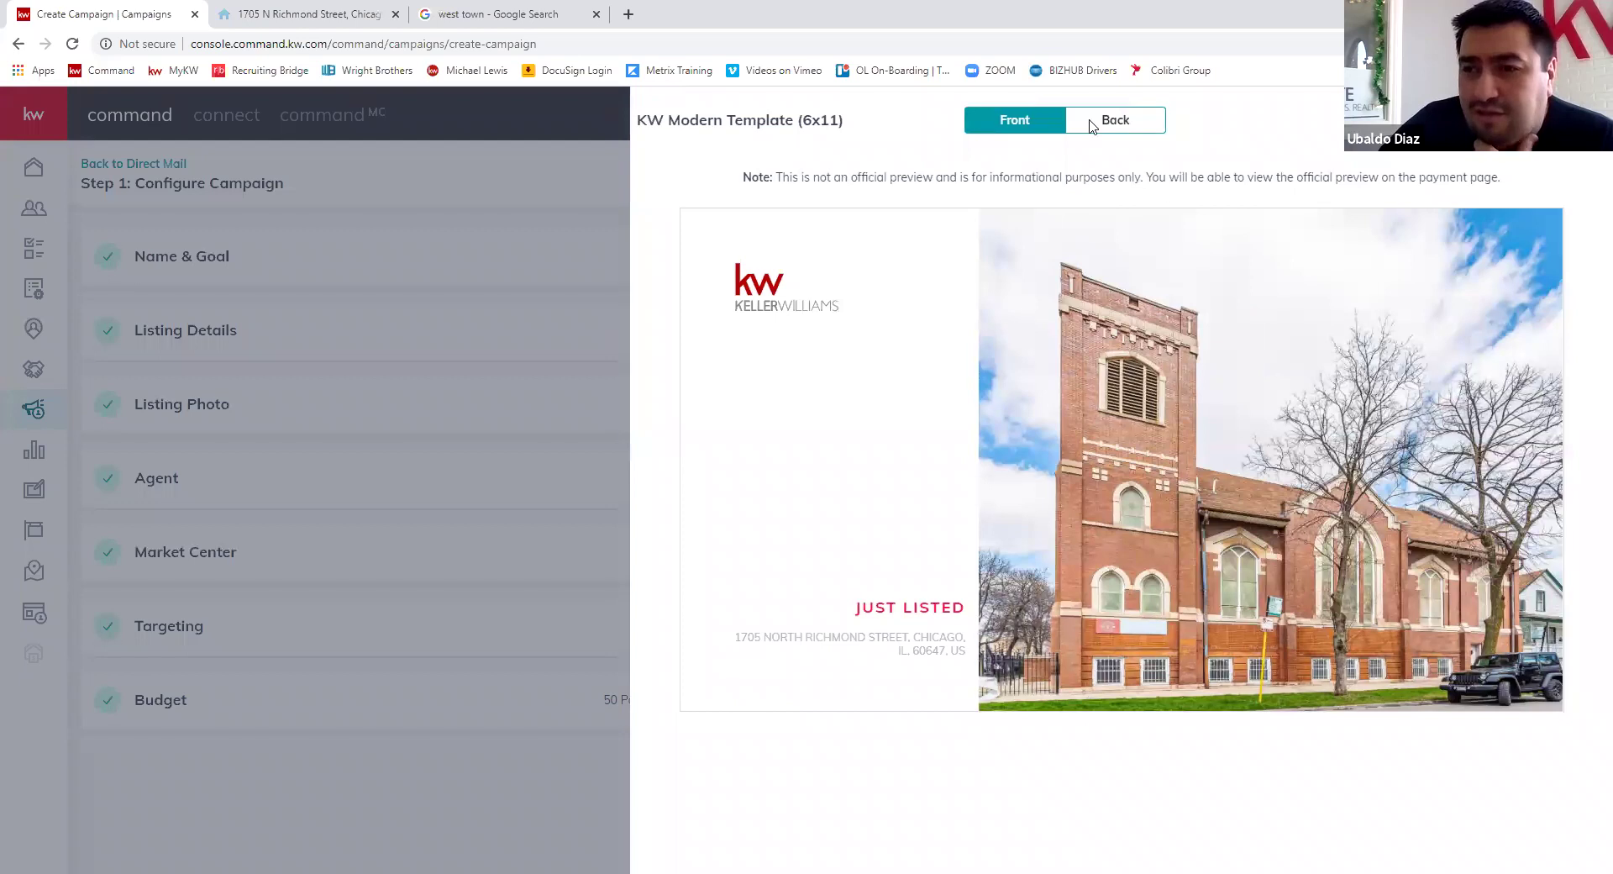
pyautogui.click(1092, 122)
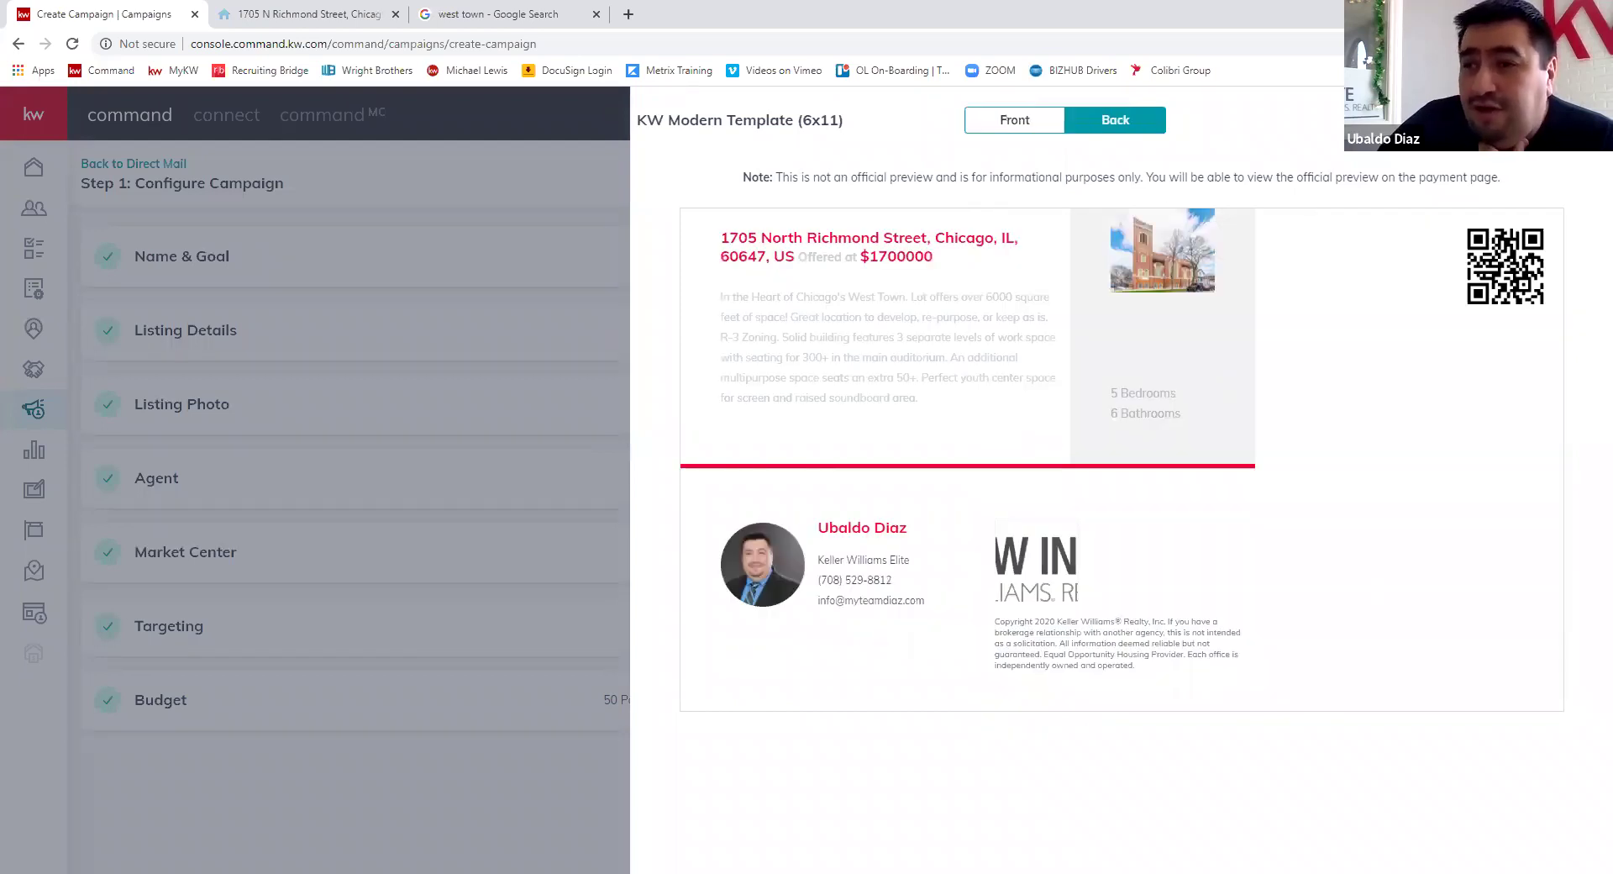
pyautogui.press('Escape')
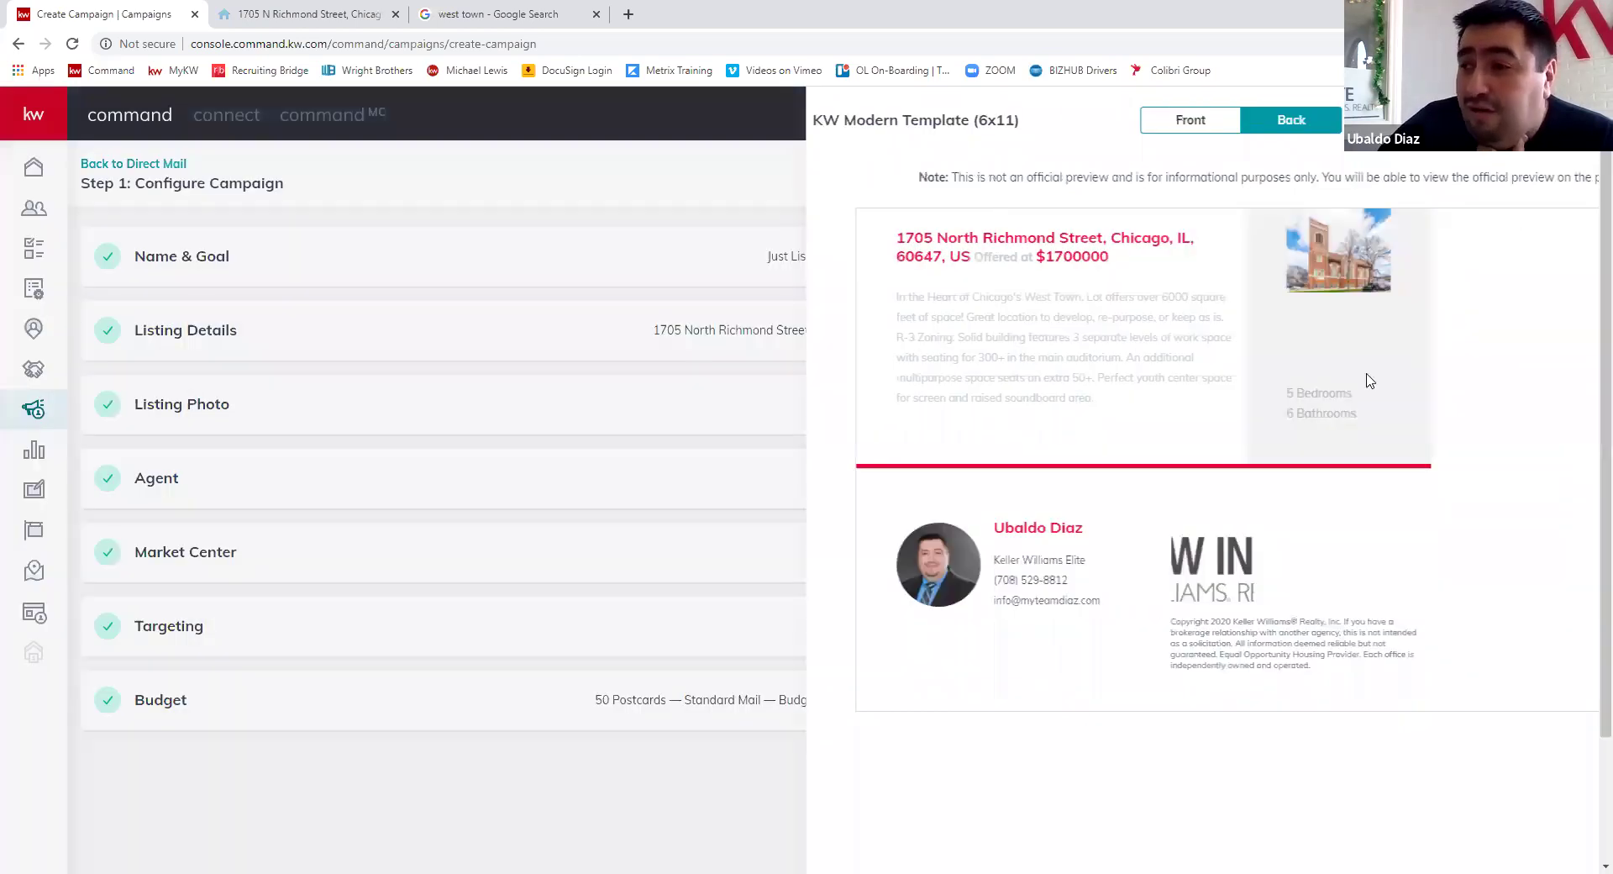
pyautogui.scroll(2, 1487, 164)
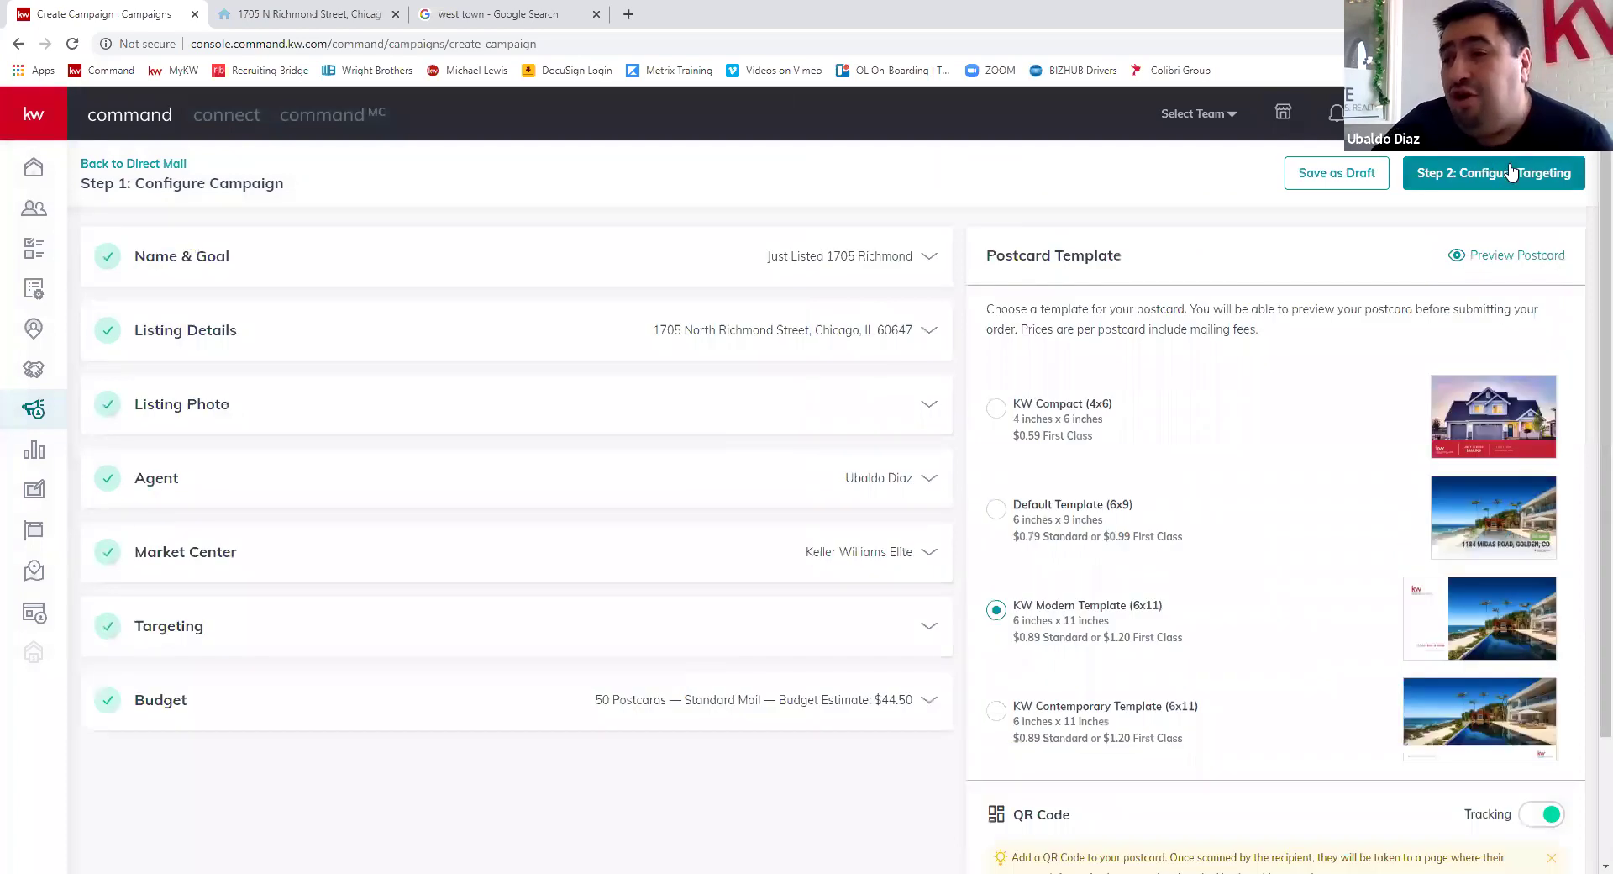
# - Proceed to Step 2: Configure Targeting and confirm creating the campaign
pyautogui.click(1420, 178)
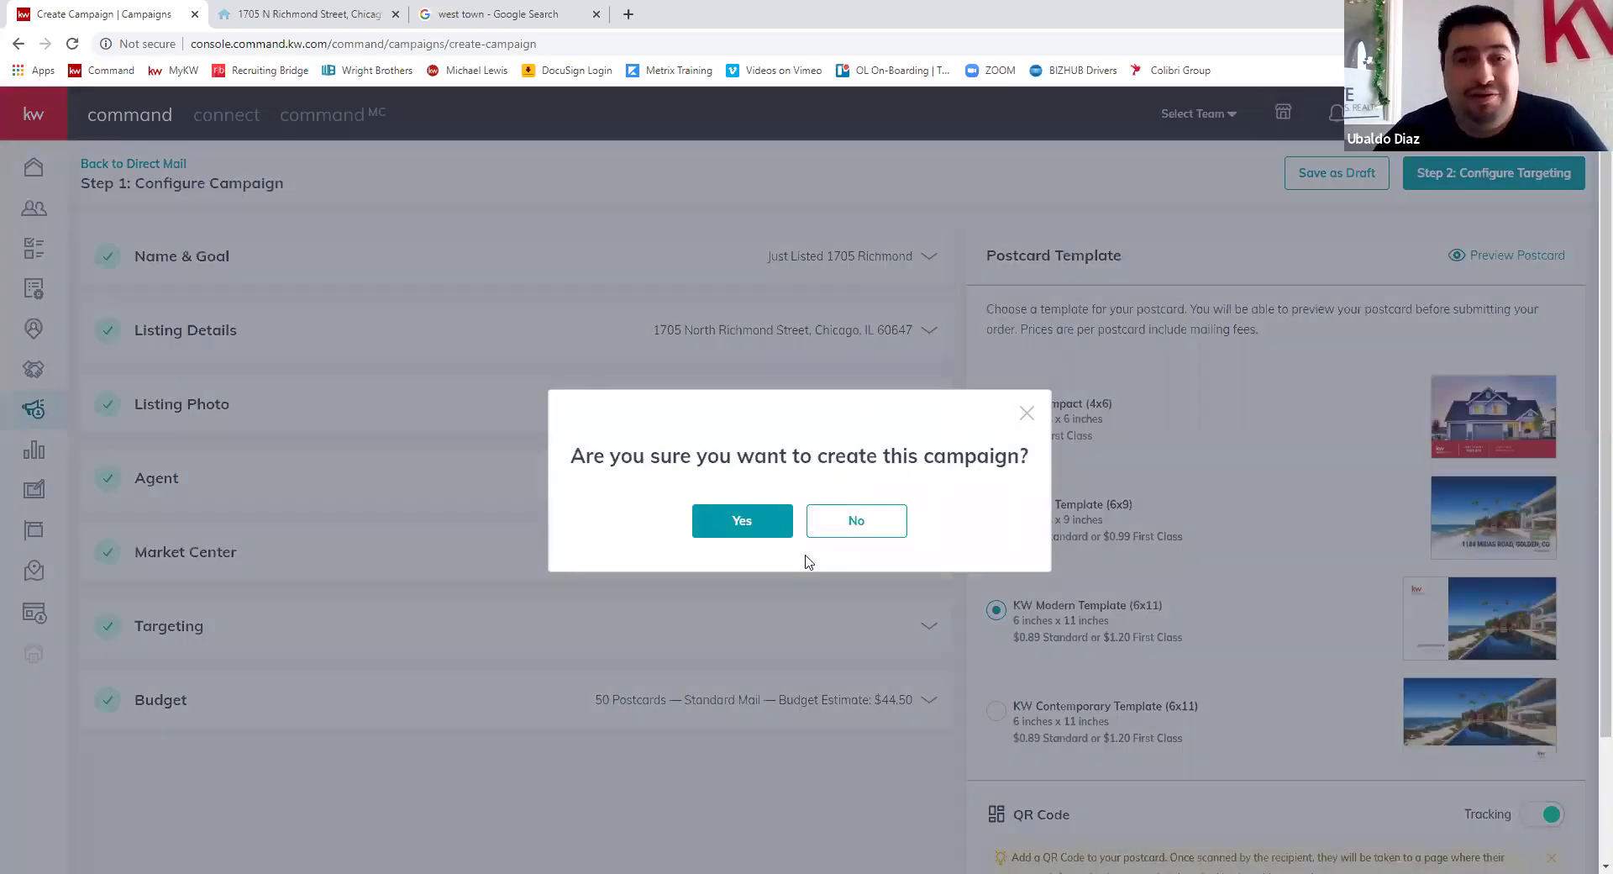
pyautogui.press('Return')
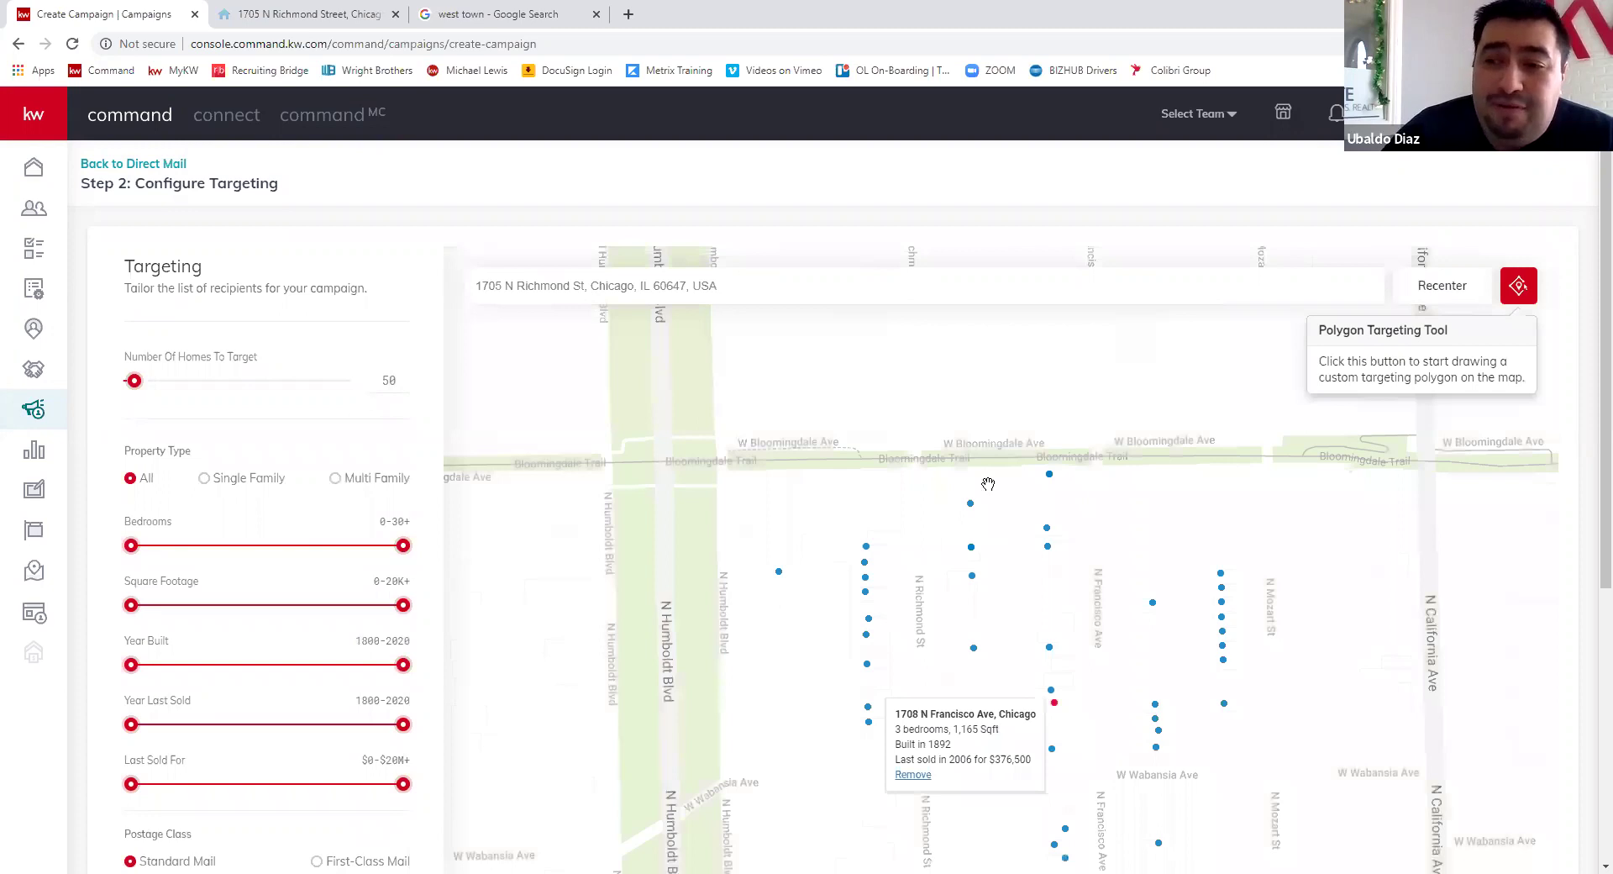
# - Switch postage to First-Class Mail, raising the total to $60.00
pyautogui.moveTo(975, 736); pyautogui.dragTo(958, 574)
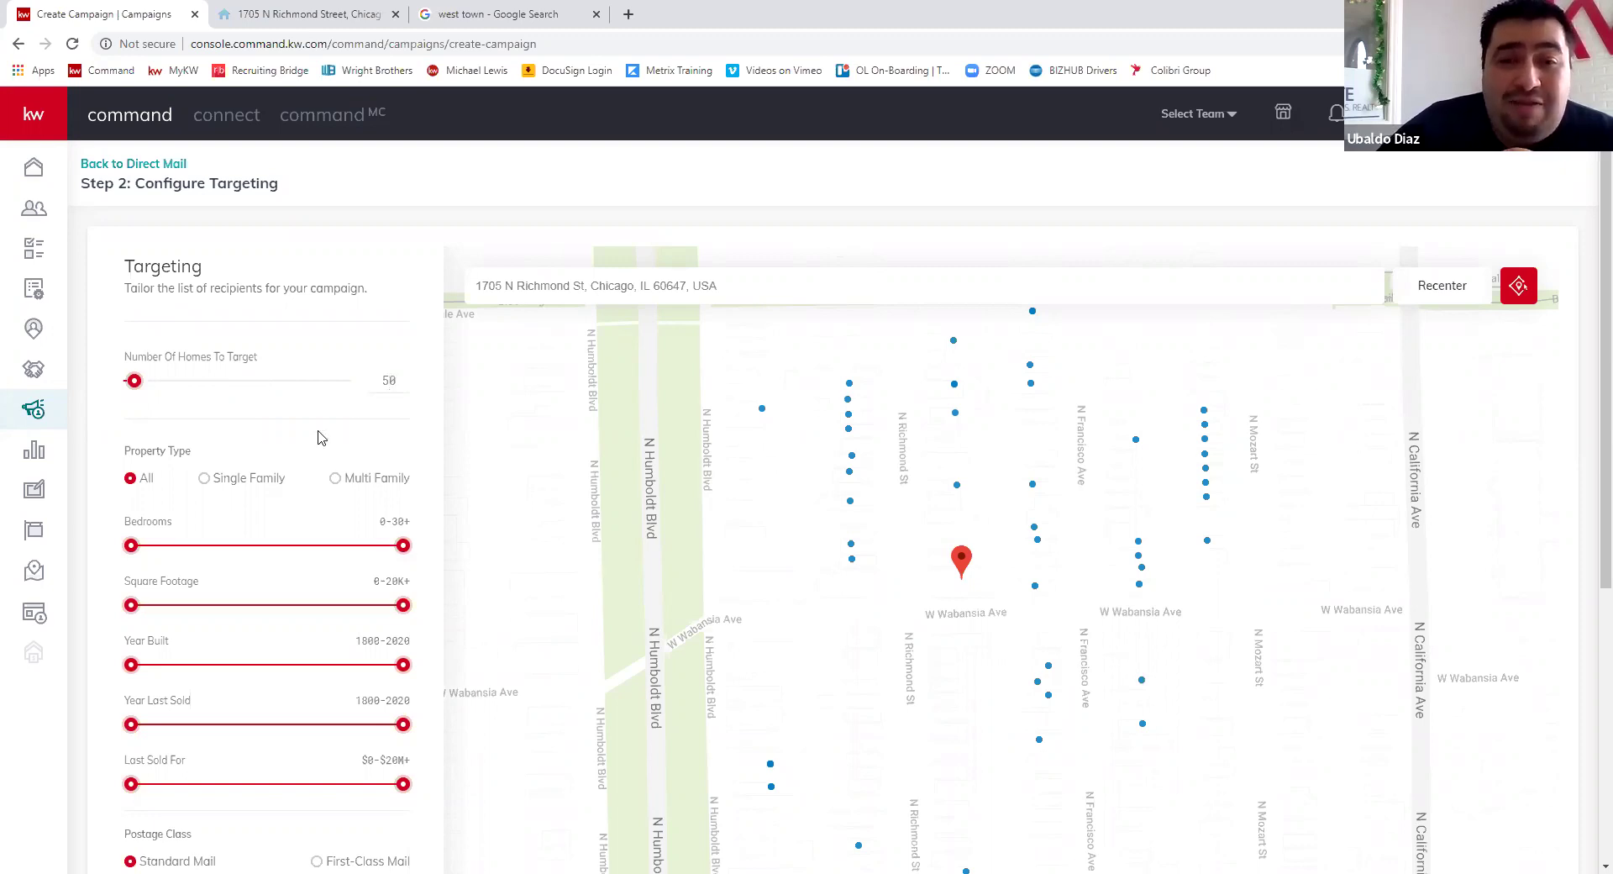
pyautogui.scroll(-1, 336, 420)
pyautogui.scroll(-1, 86, 552)
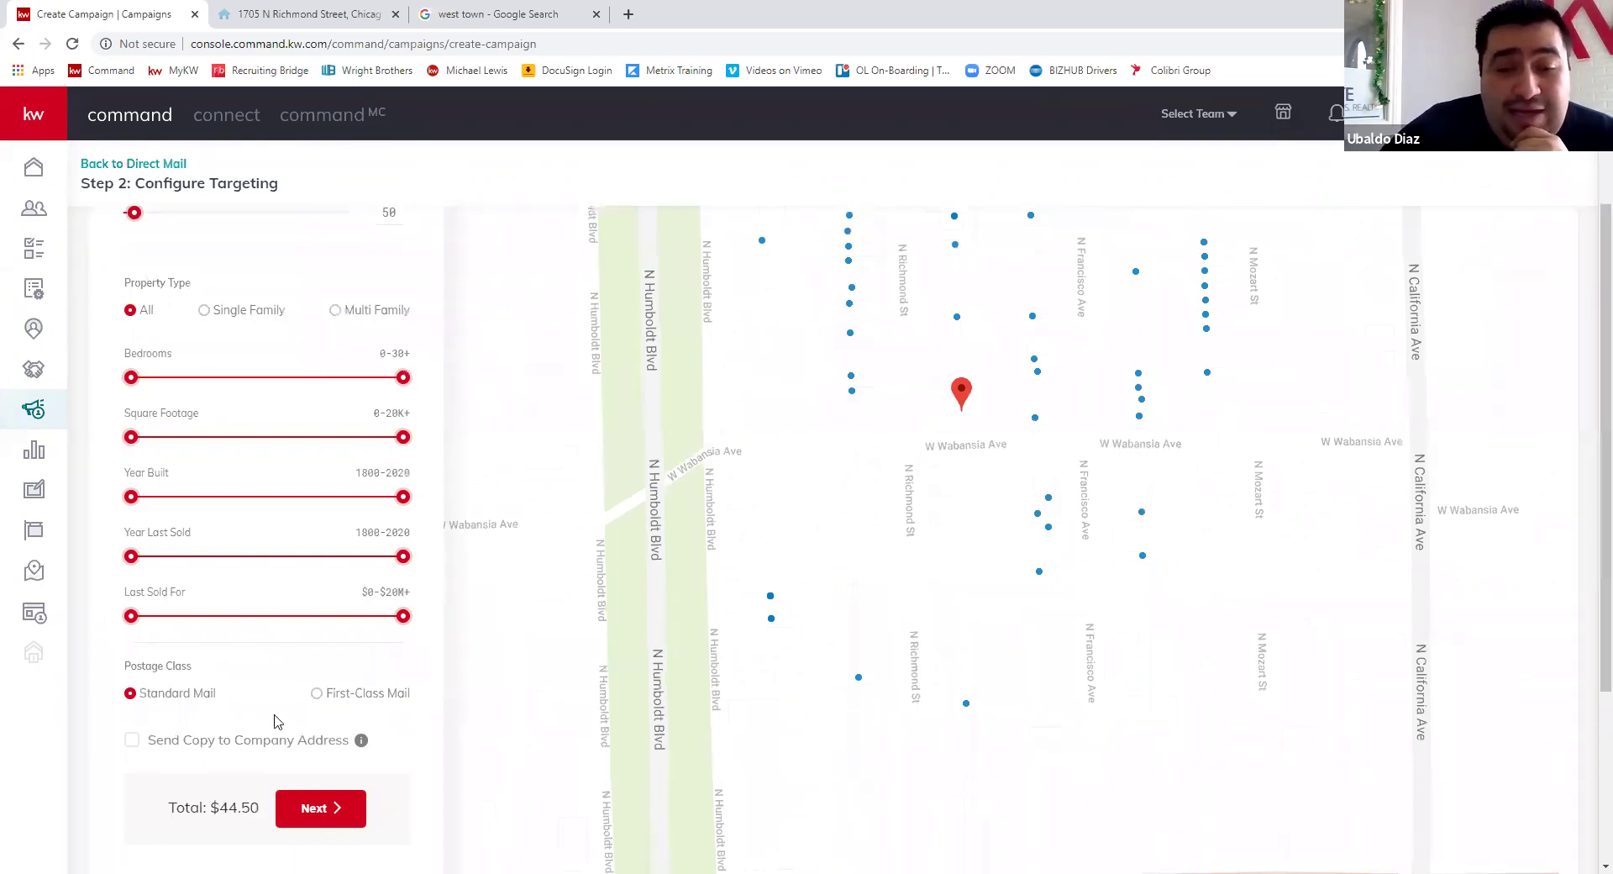
pyautogui.press('Right')
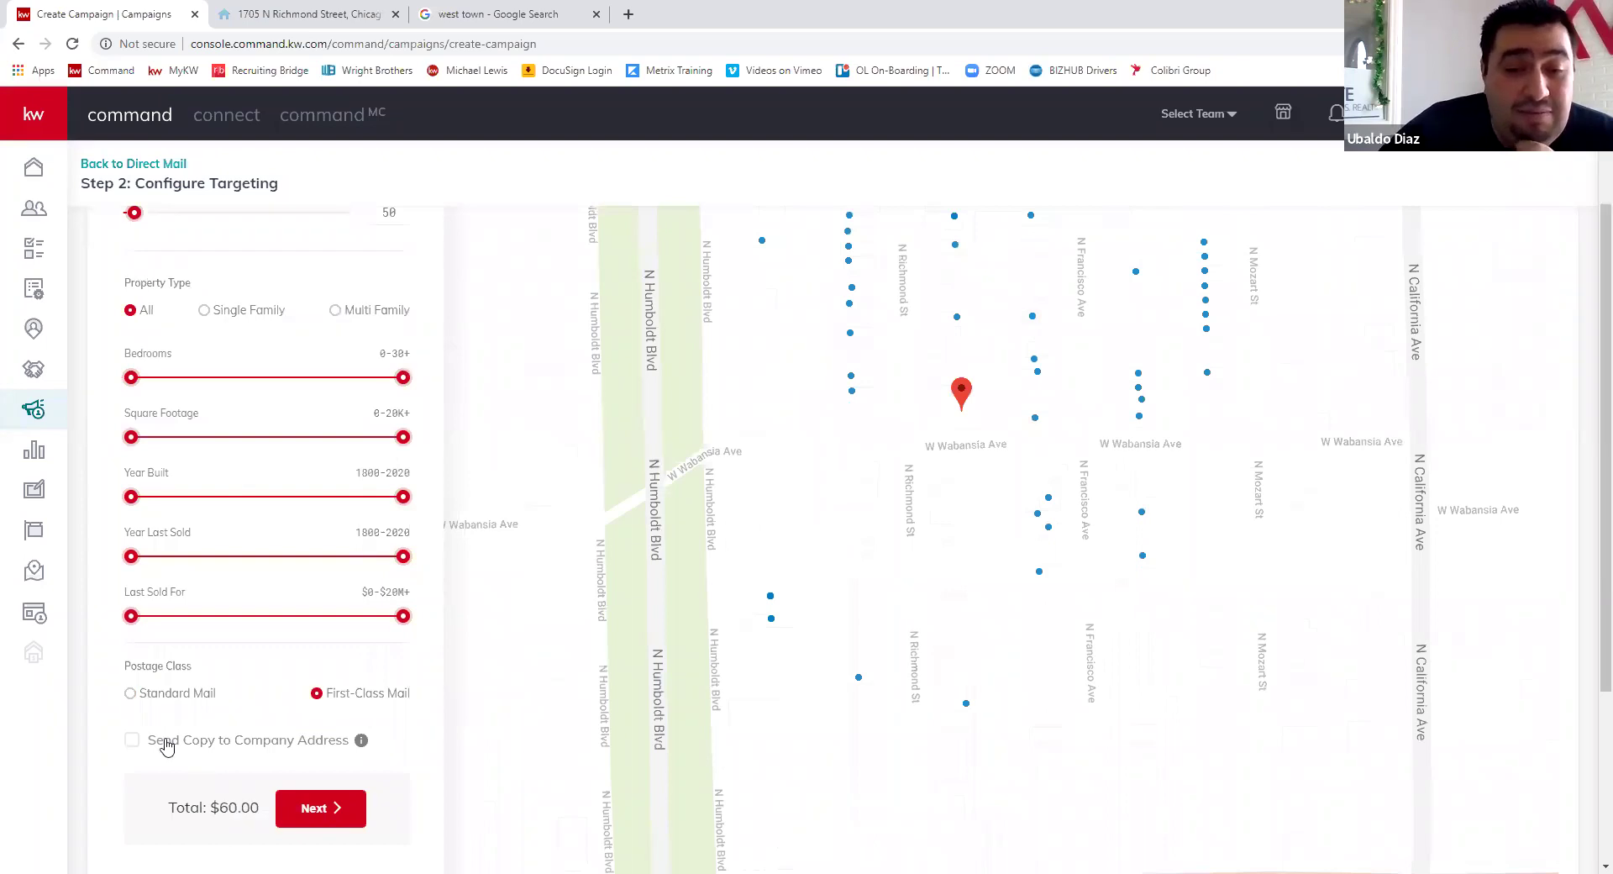
# - Limit recipients to Multi Family homes with Year Last Sold capped at 2011
pyautogui.click(335, 313)
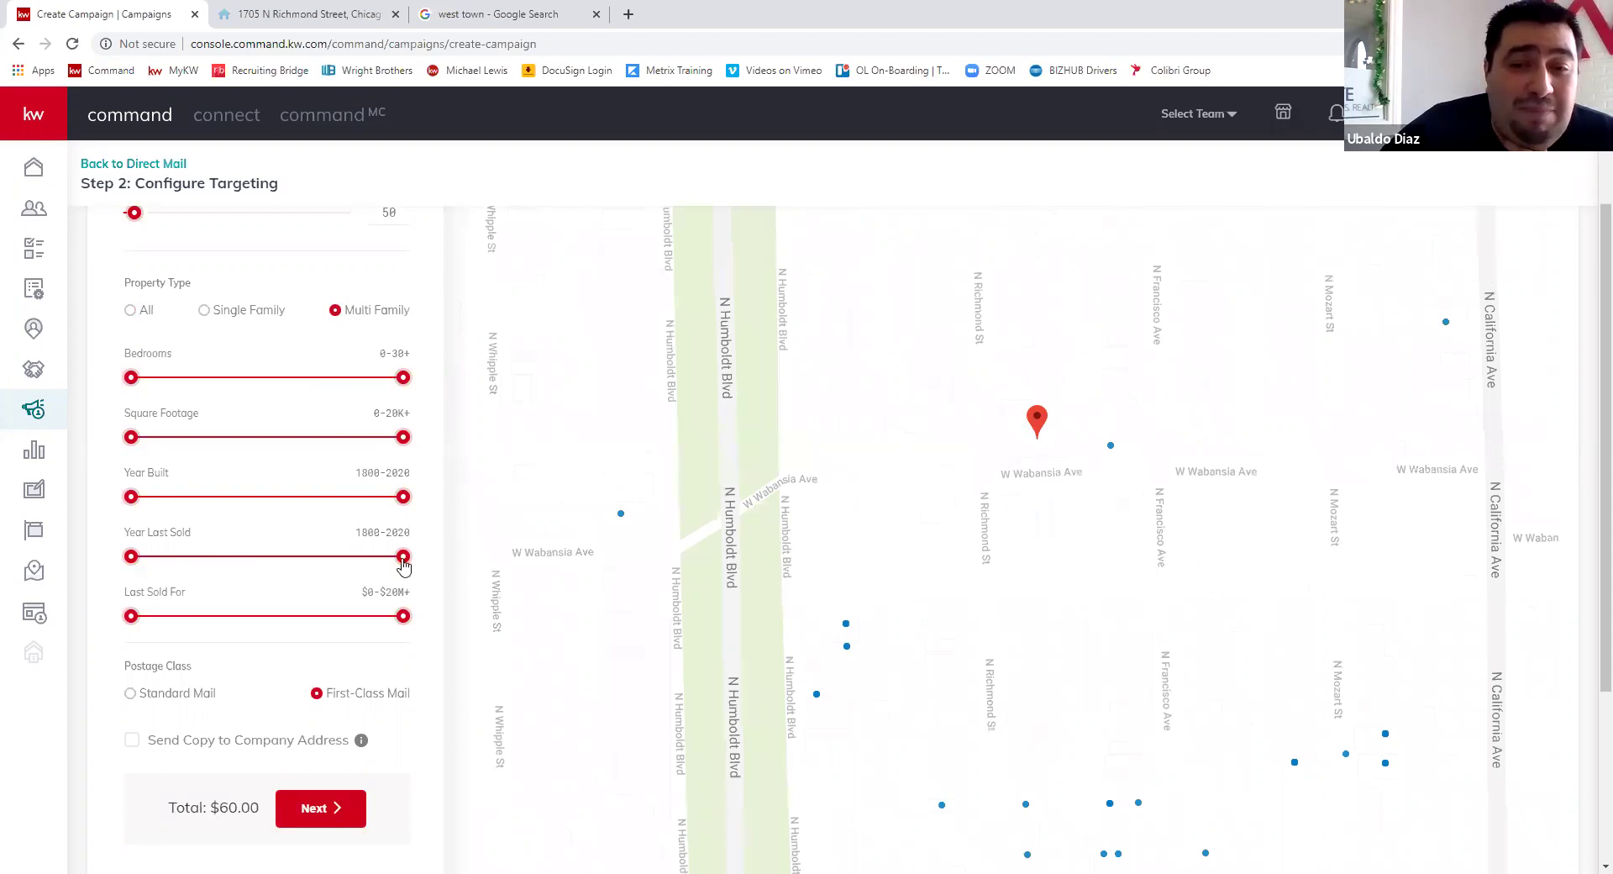
pyautogui.moveTo(404, 556); pyautogui.dragTo(394, 557)
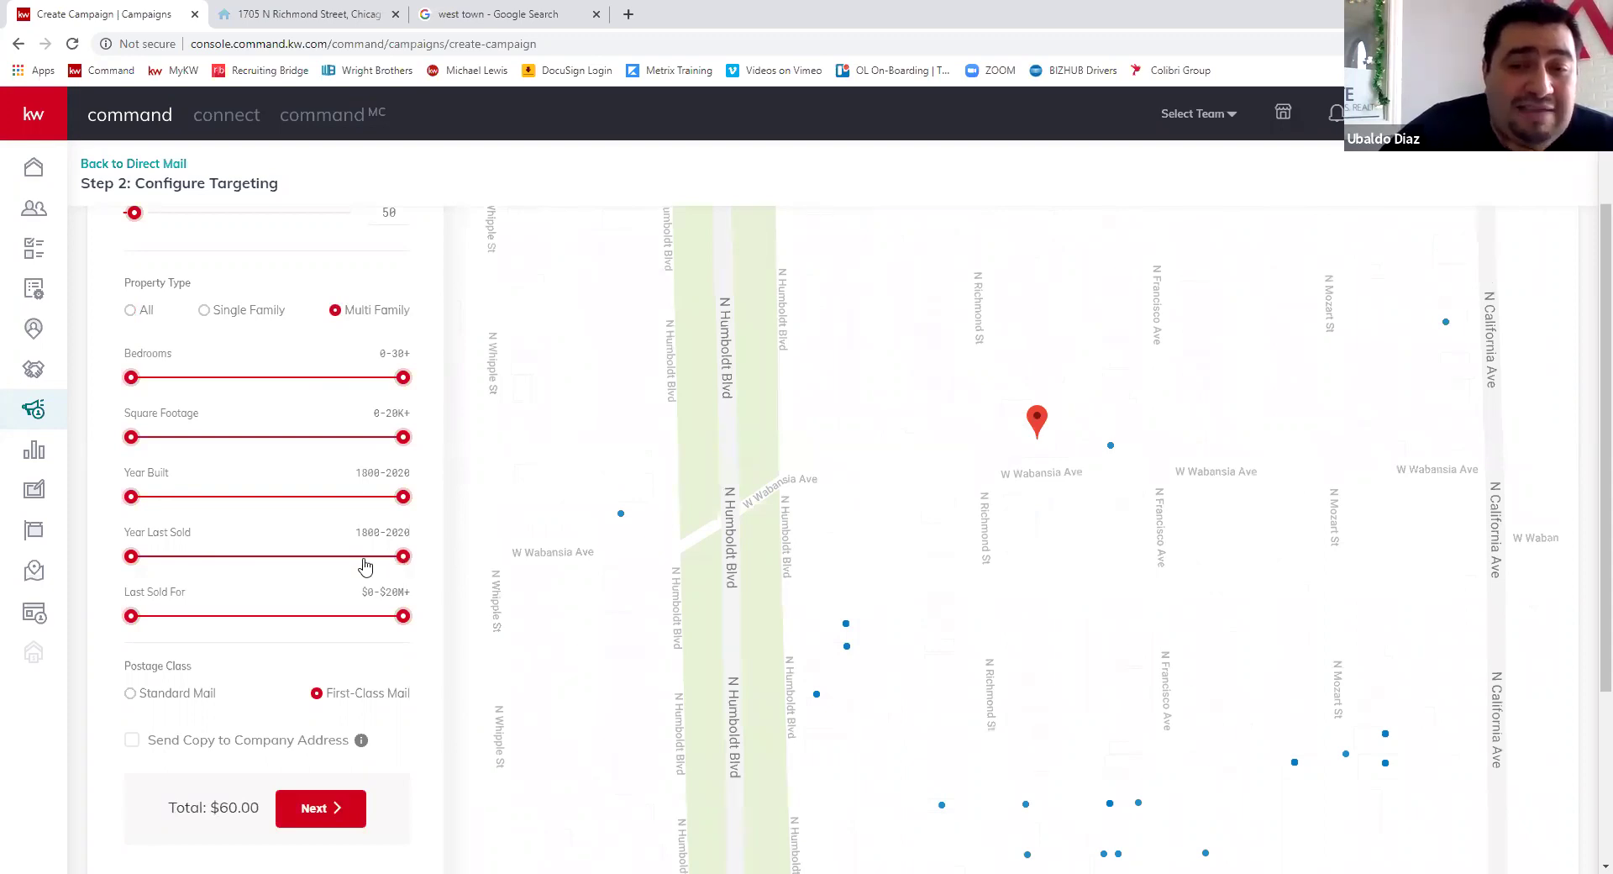
pyautogui.click(331, 556)
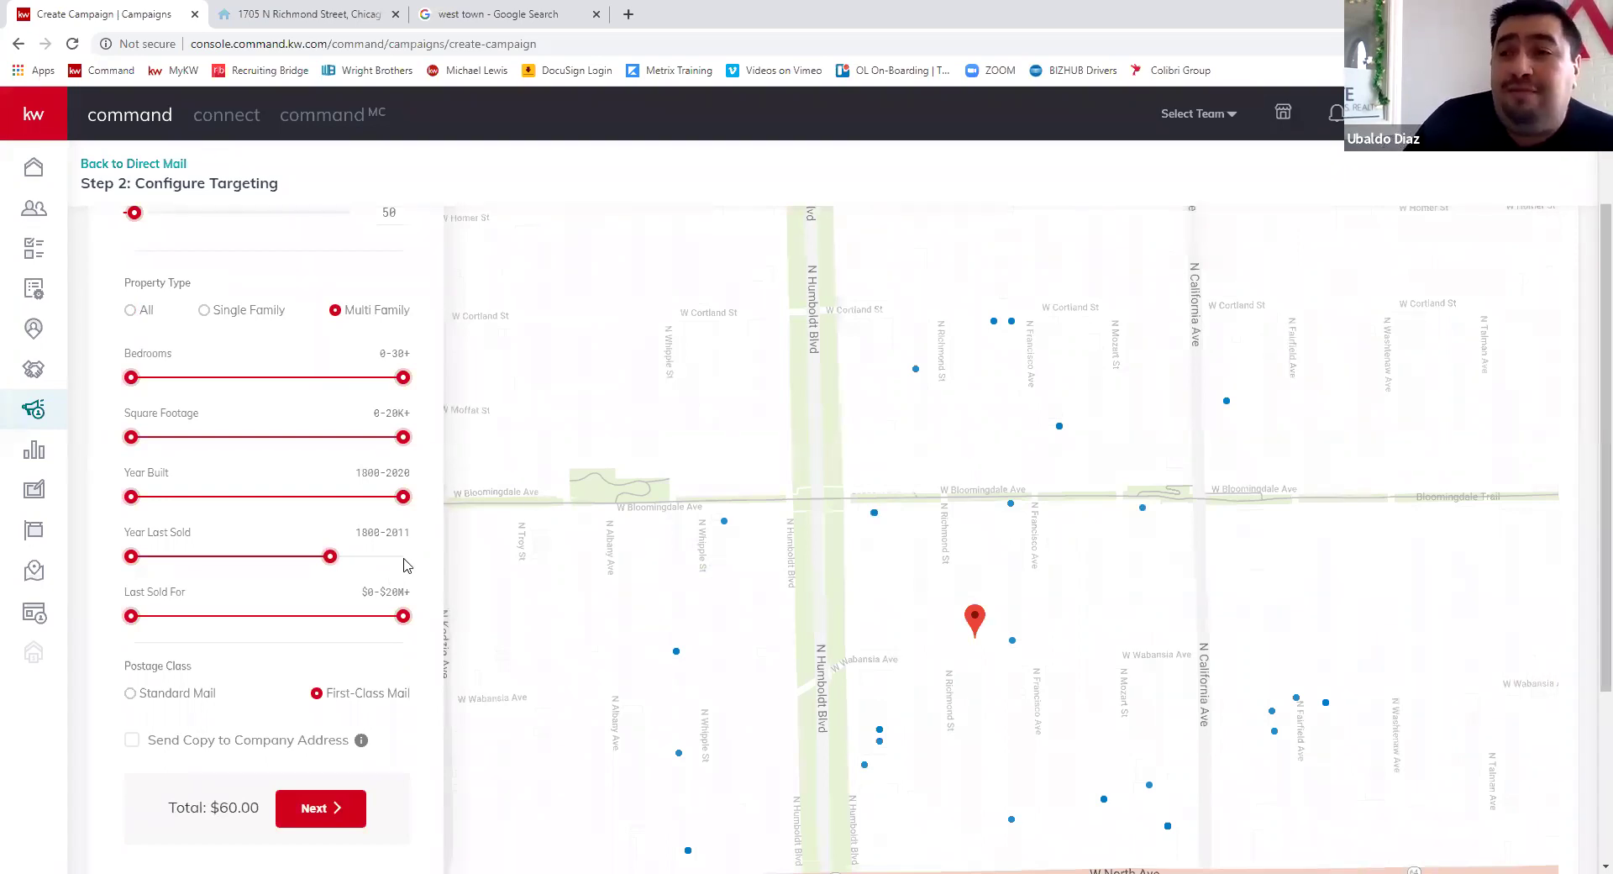
pyautogui.click(1011, 320)
pyautogui.click(1249, 478)
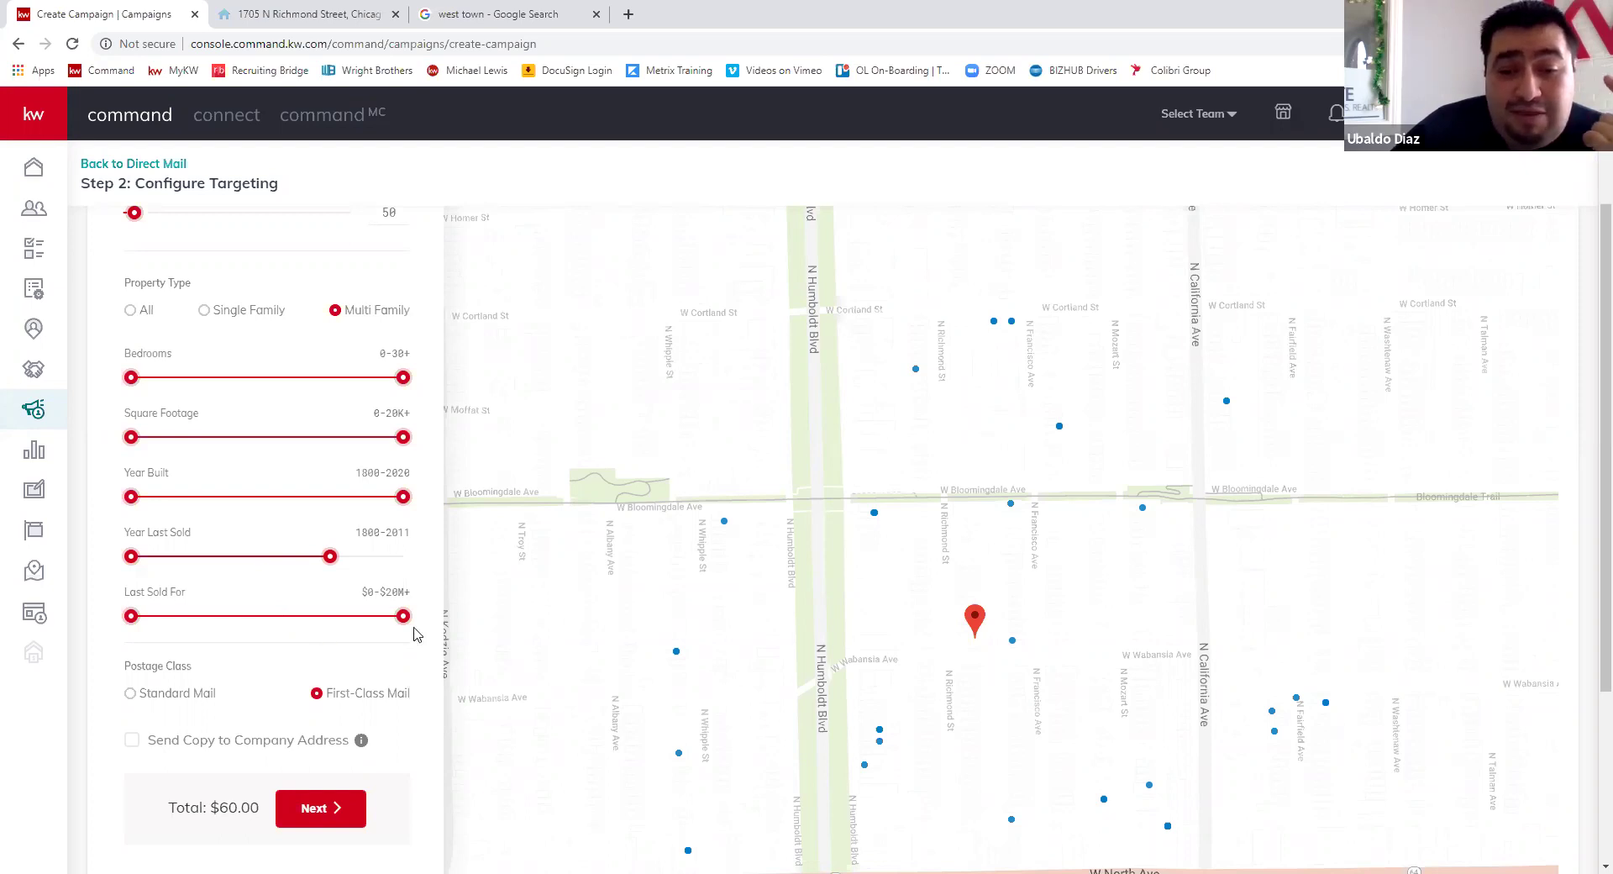
# - Cap the Last Sold For price at about $975.9K
pyautogui.click(322, 618)
pyautogui.click(290, 619)
pyautogui.click(257, 619)
pyautogui.moveTo(257, 618); pyautogui.dragTo(252, 619)
pyautogui.click(262, 618)
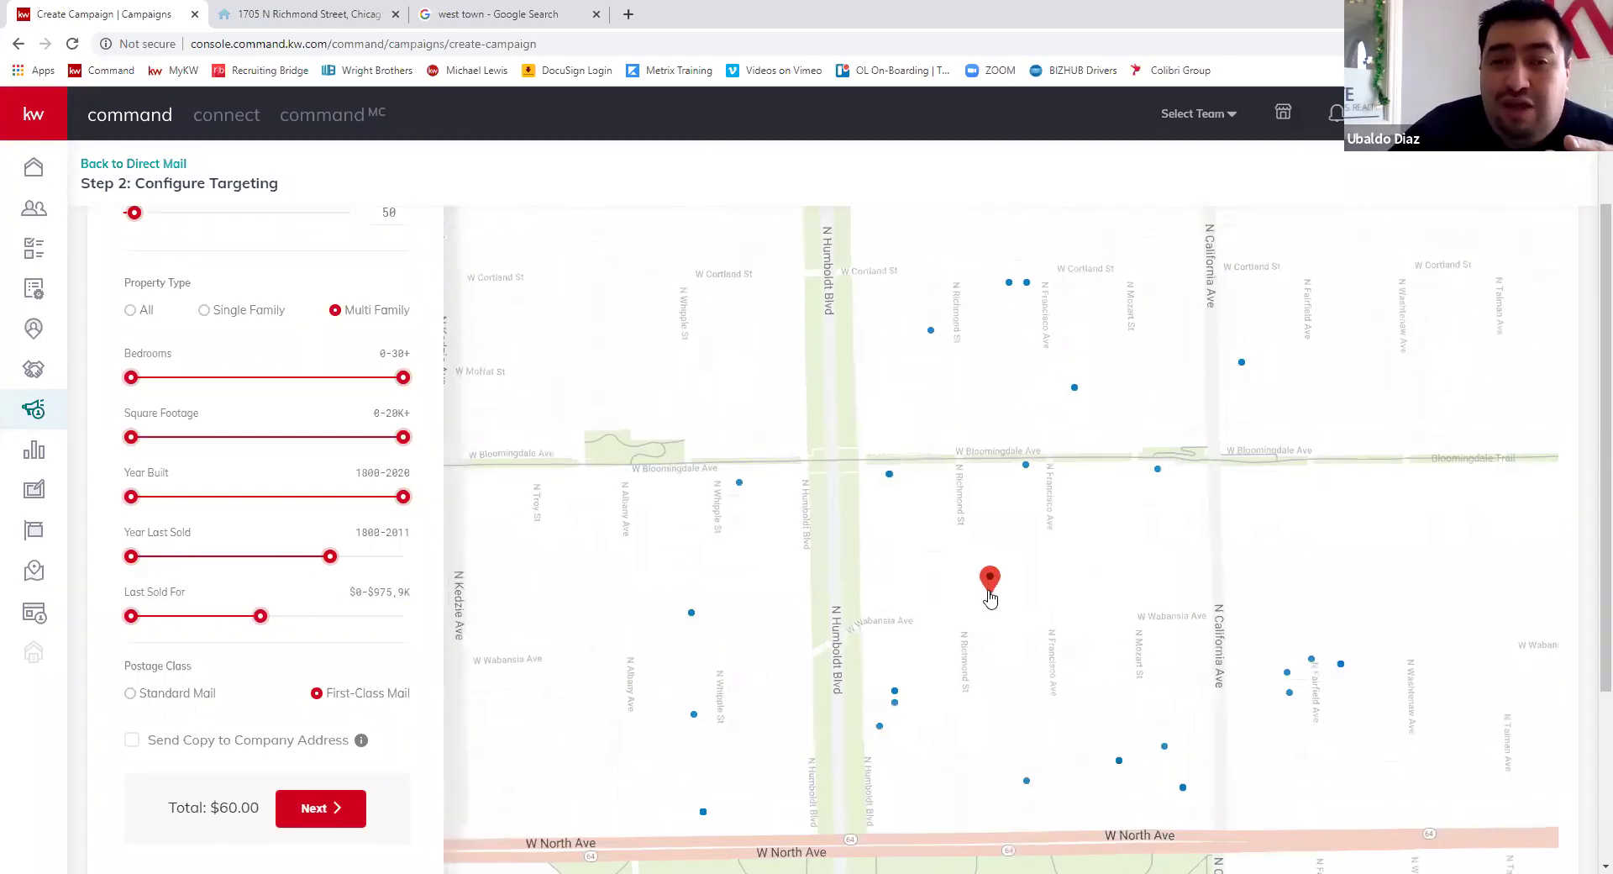
# - Set Number Of Homes to 75, bringing the total to $90.00
pyautogui.click(389, 212)
pyautogui.hotkey('ctrl', 'a')
pyautogui.write('75')
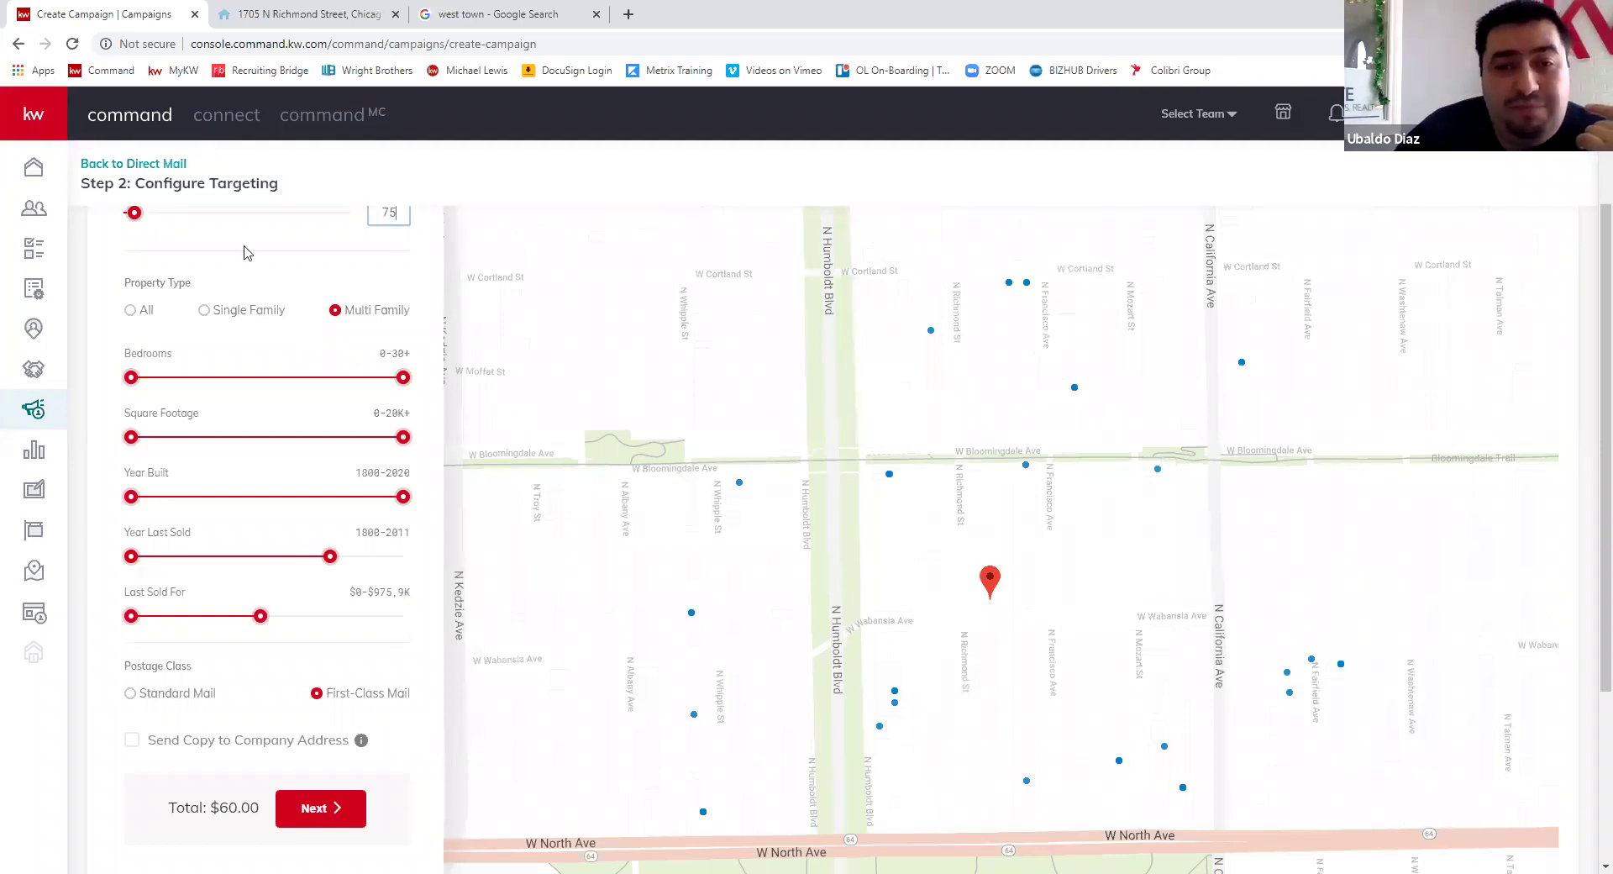
pyautogui.click(247, 251)
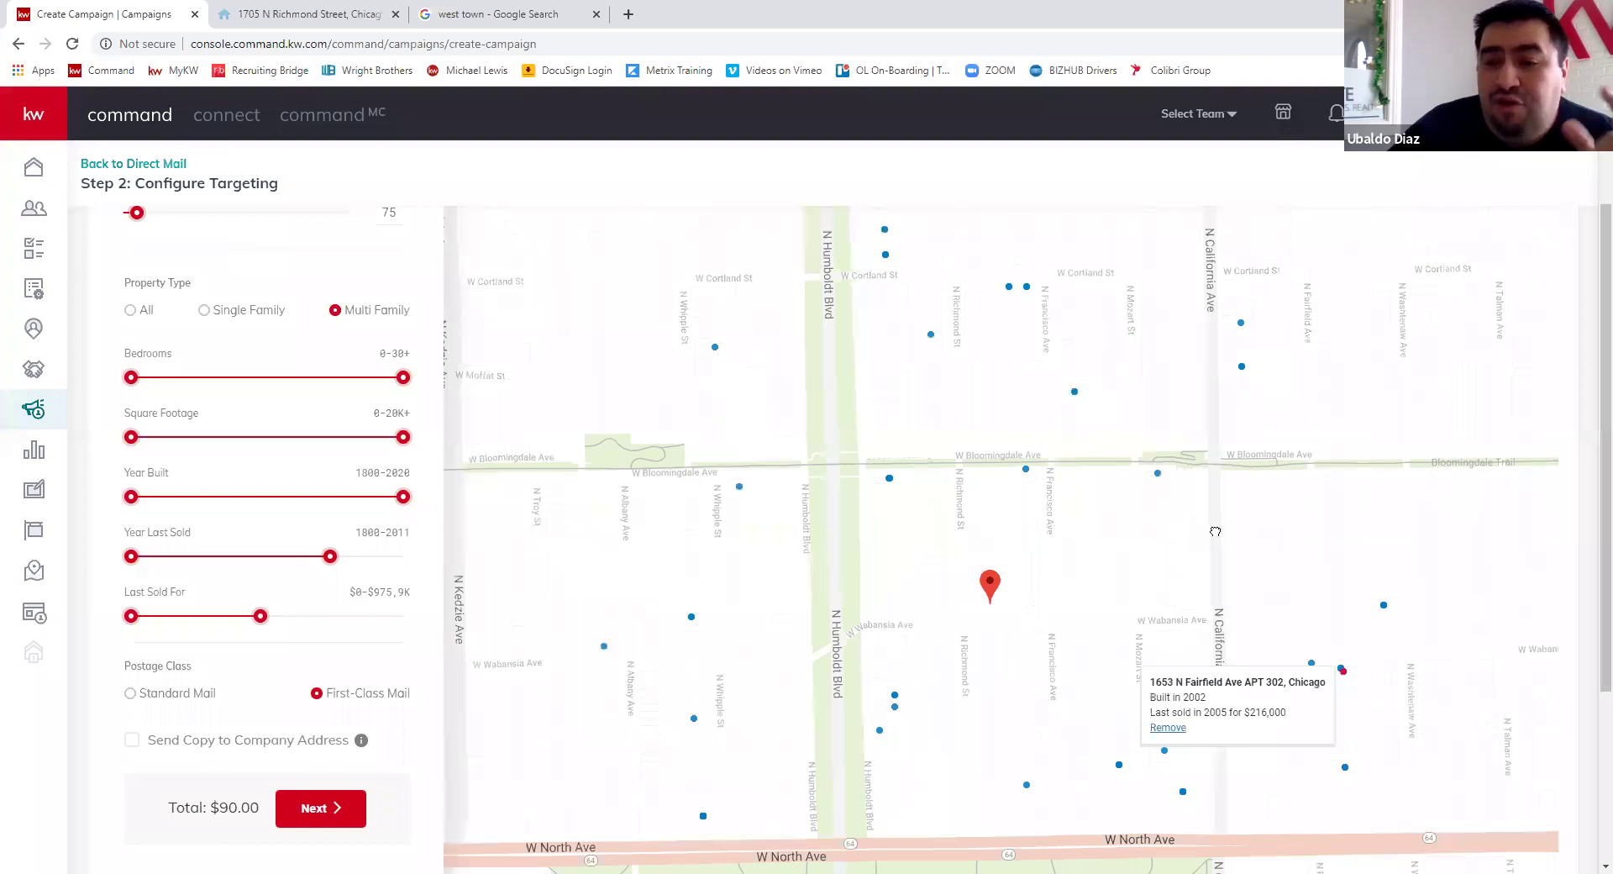
pyautogui.moveTo(1208, 530); pyautogui.dragTo(1219, 523)
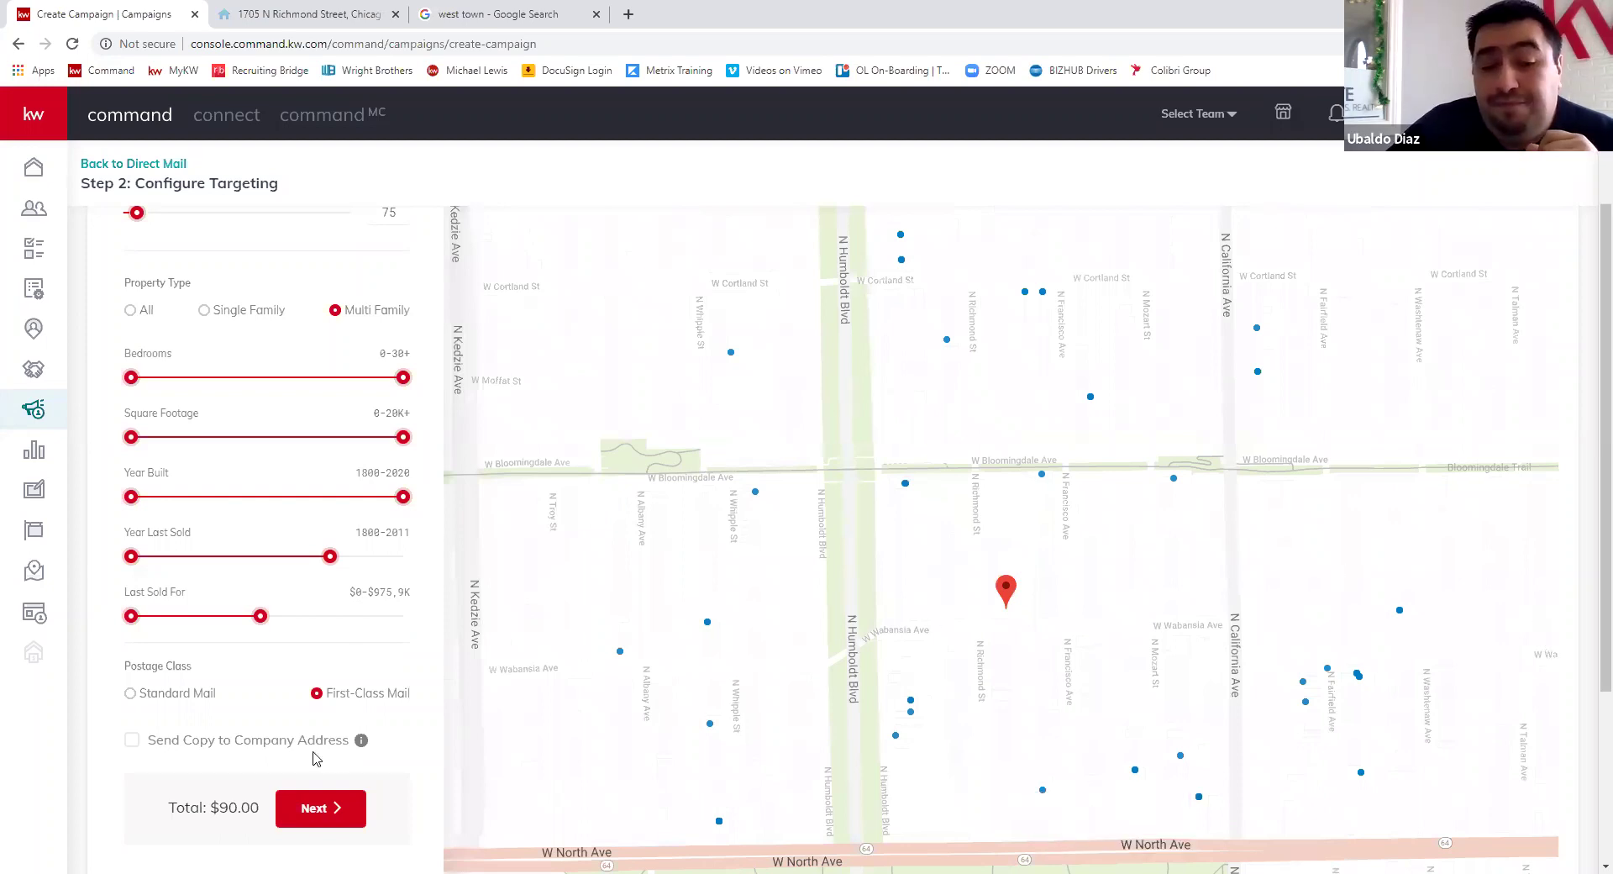
pyautogui.scroll(-3, 328, 845)
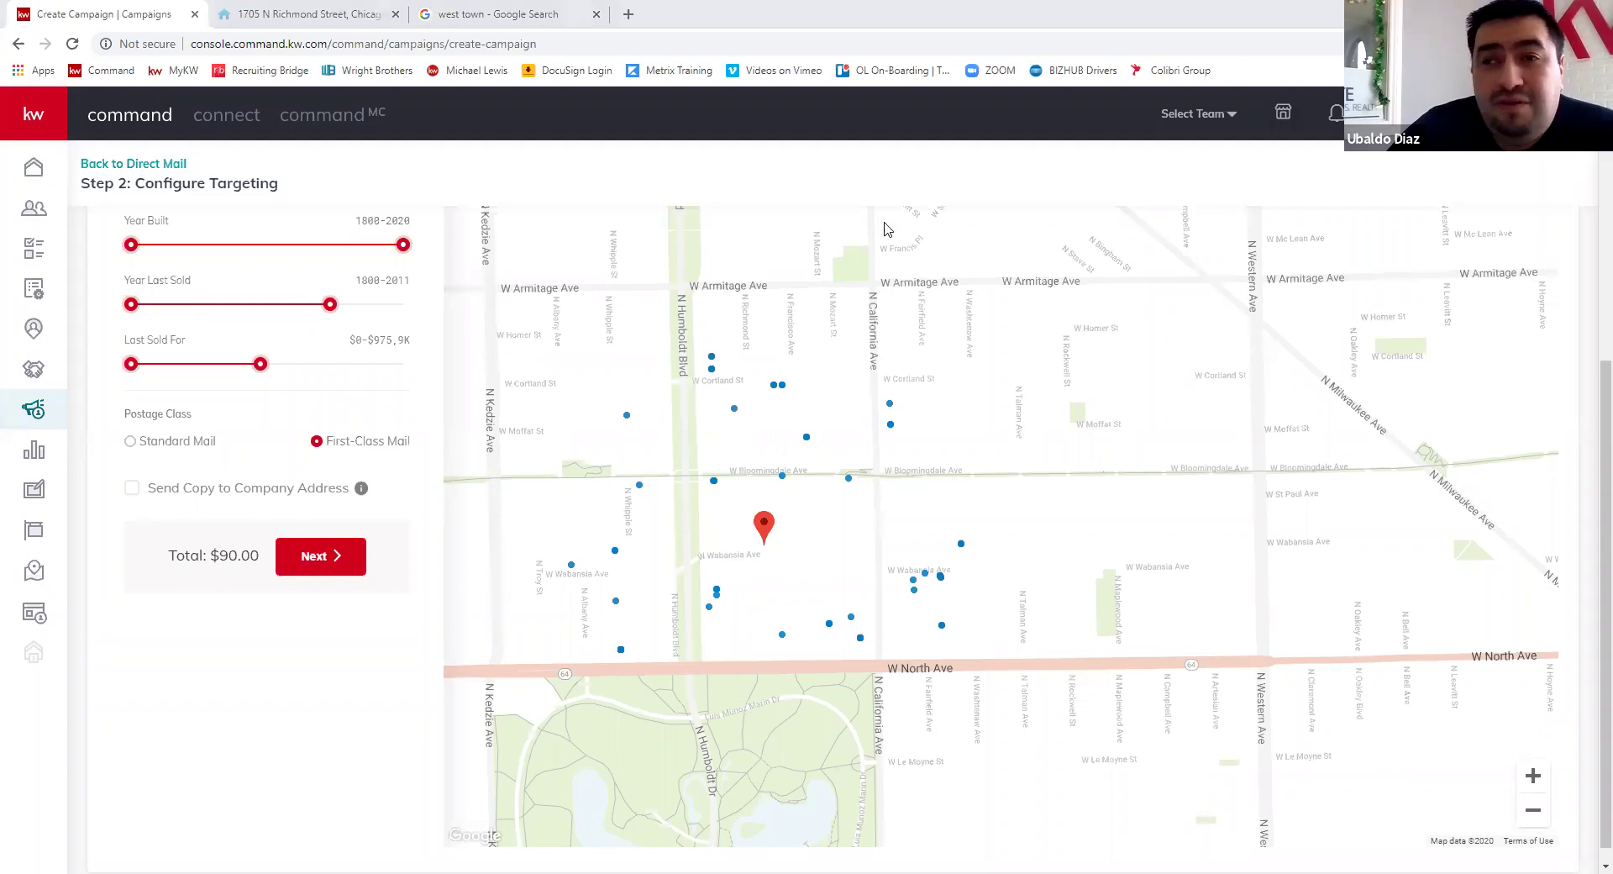
# - Return to the Campaigns dashboard and open the Social Posts calendar for April 12–18
pyautogui.click(45, 413)
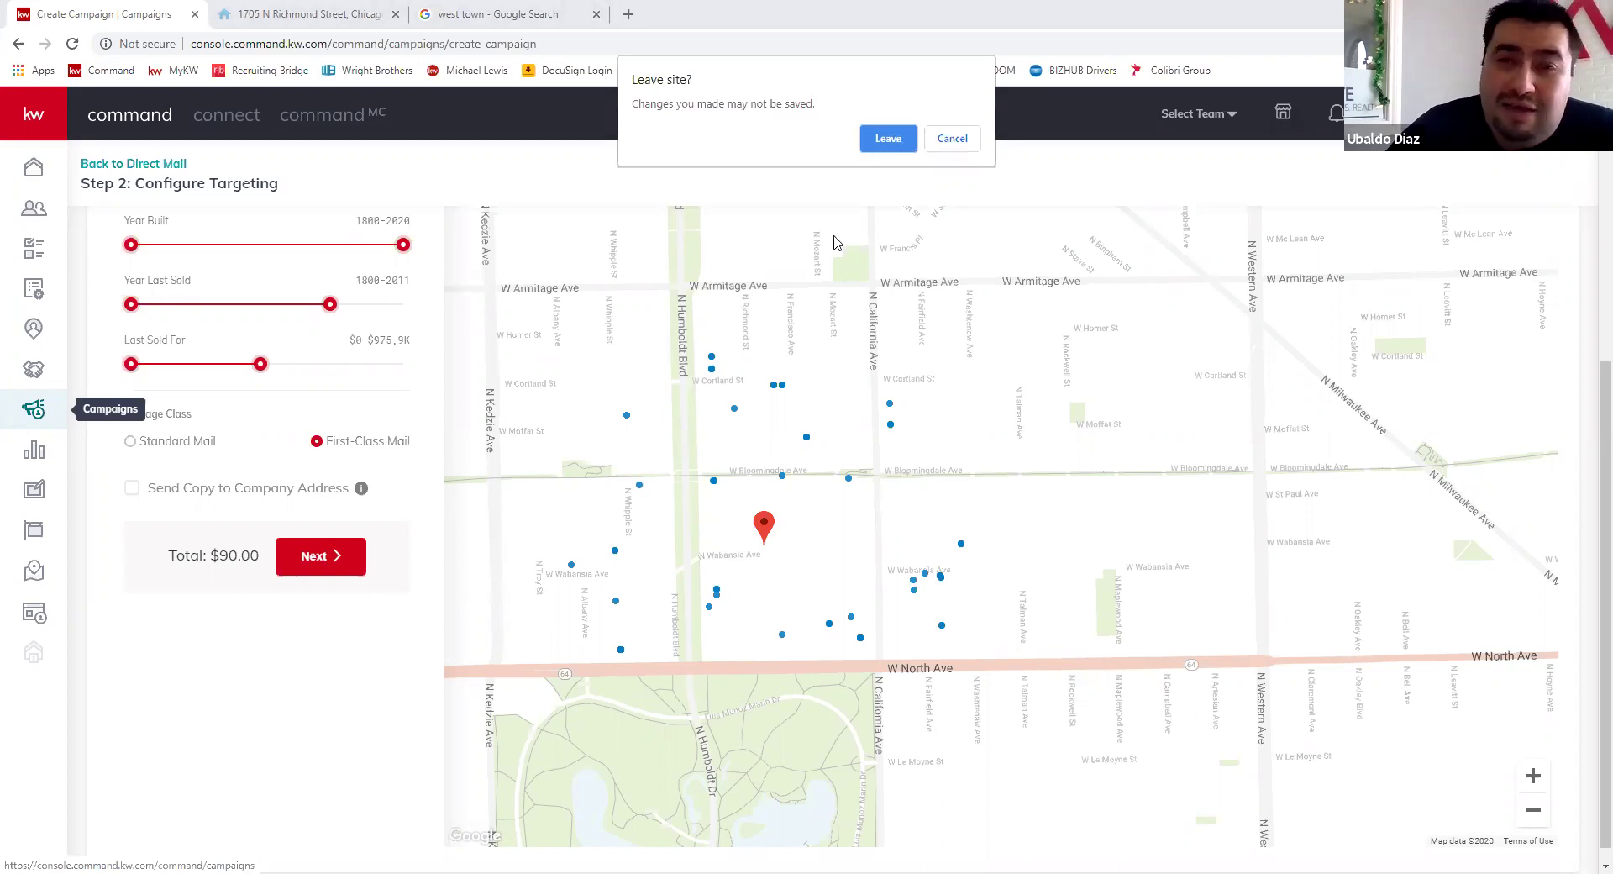
pyautogui.press('Return')
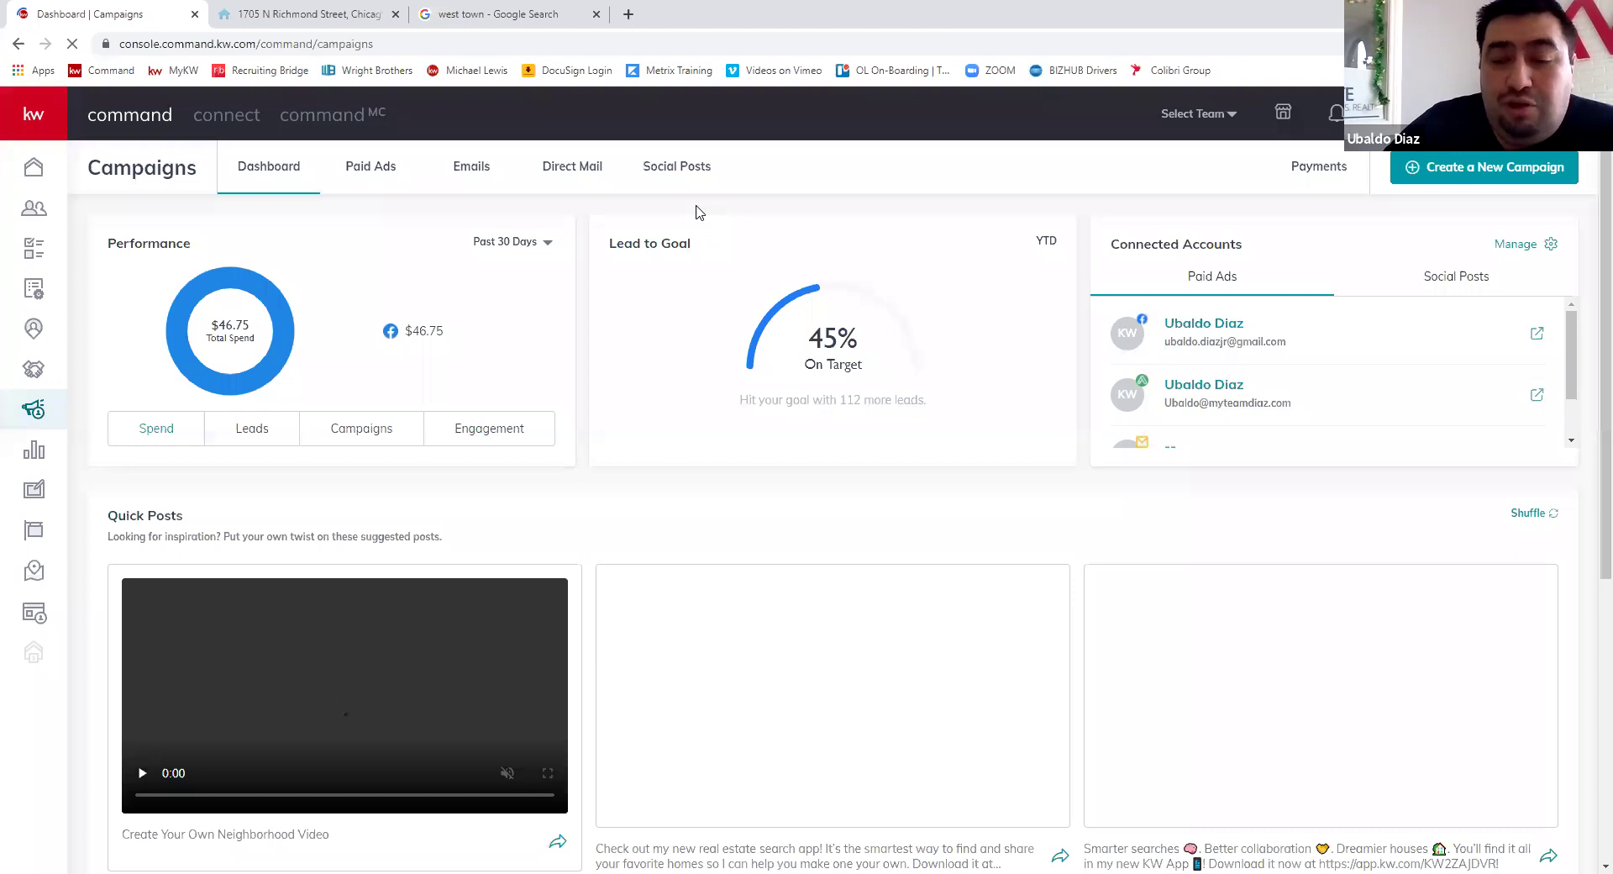
pyautogui.click(691, 177)
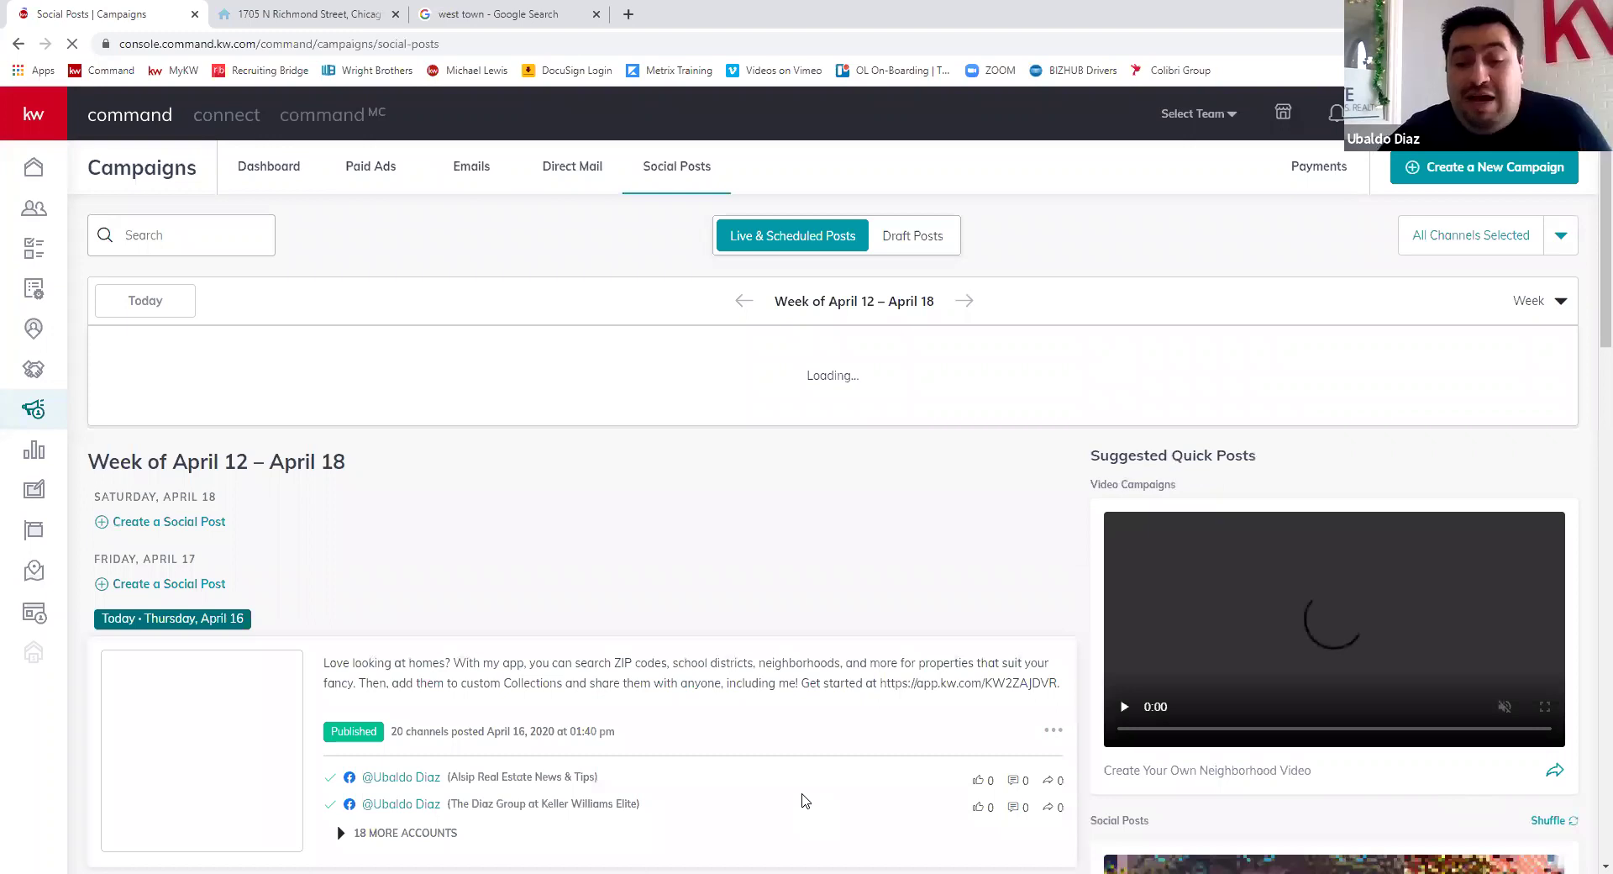
pyautogui.scroll(-2, 804, 800)
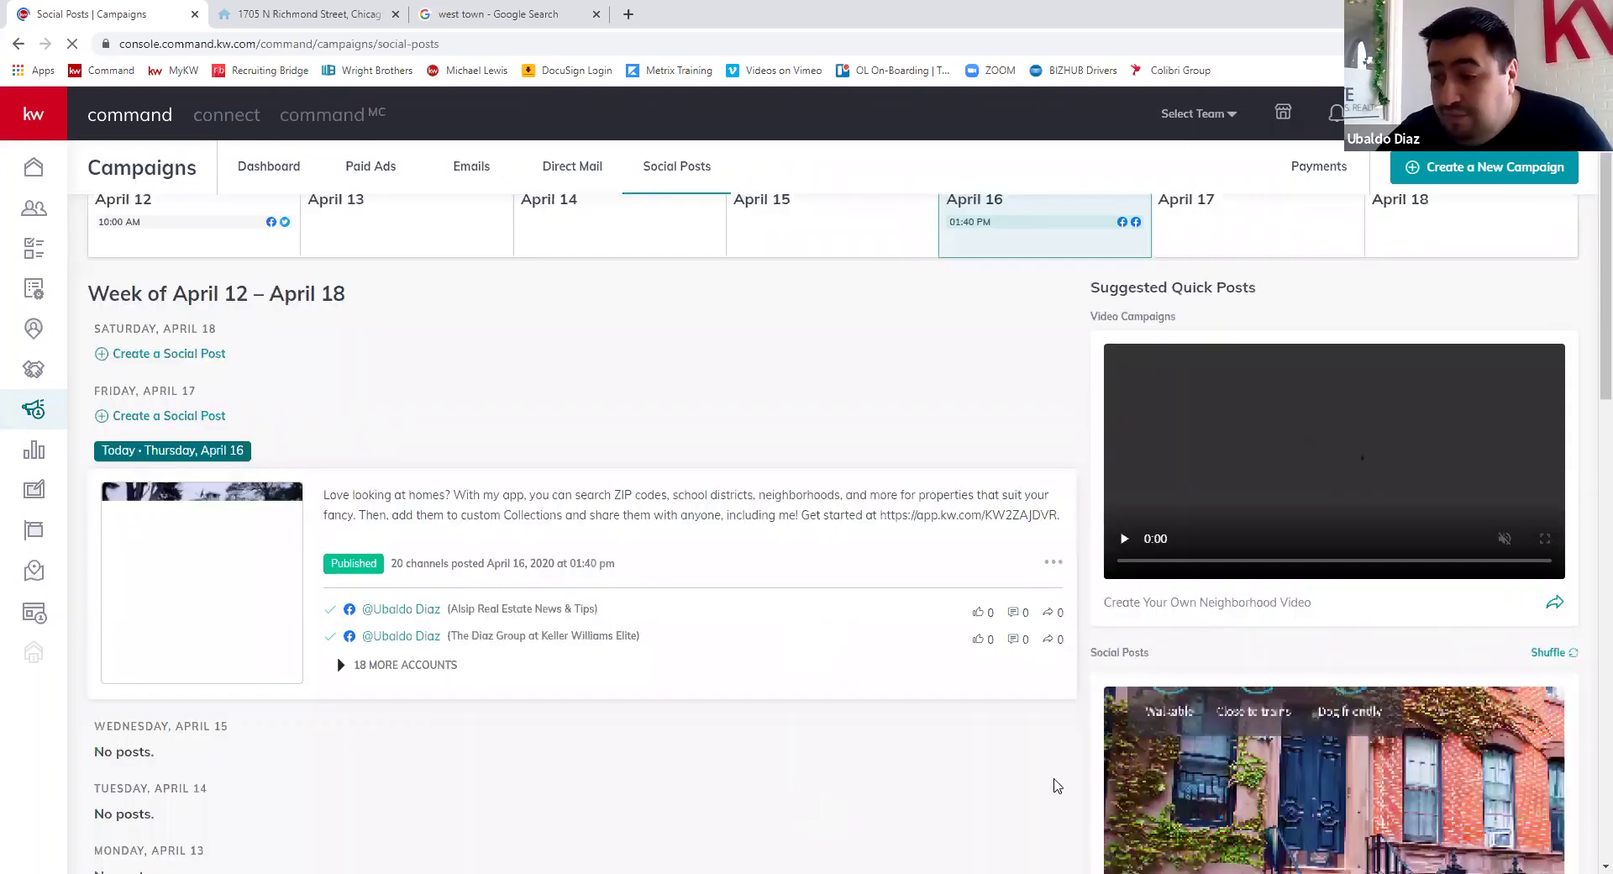
pyautogui.scroll(-6, 1306, 268)
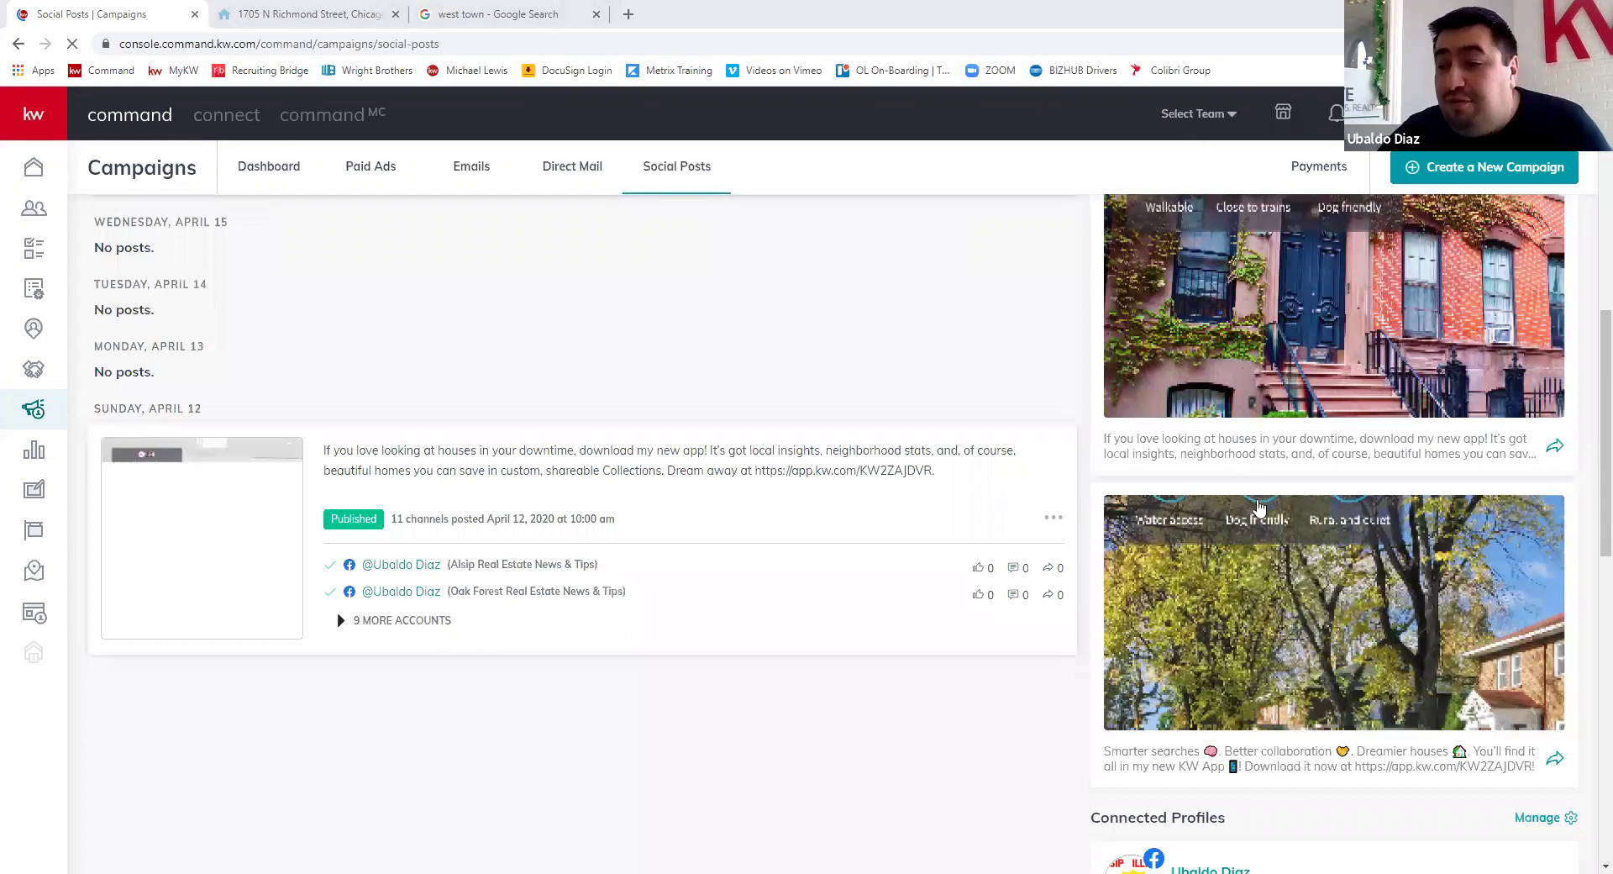
pyautogui.scroll(6, 1563, 620)
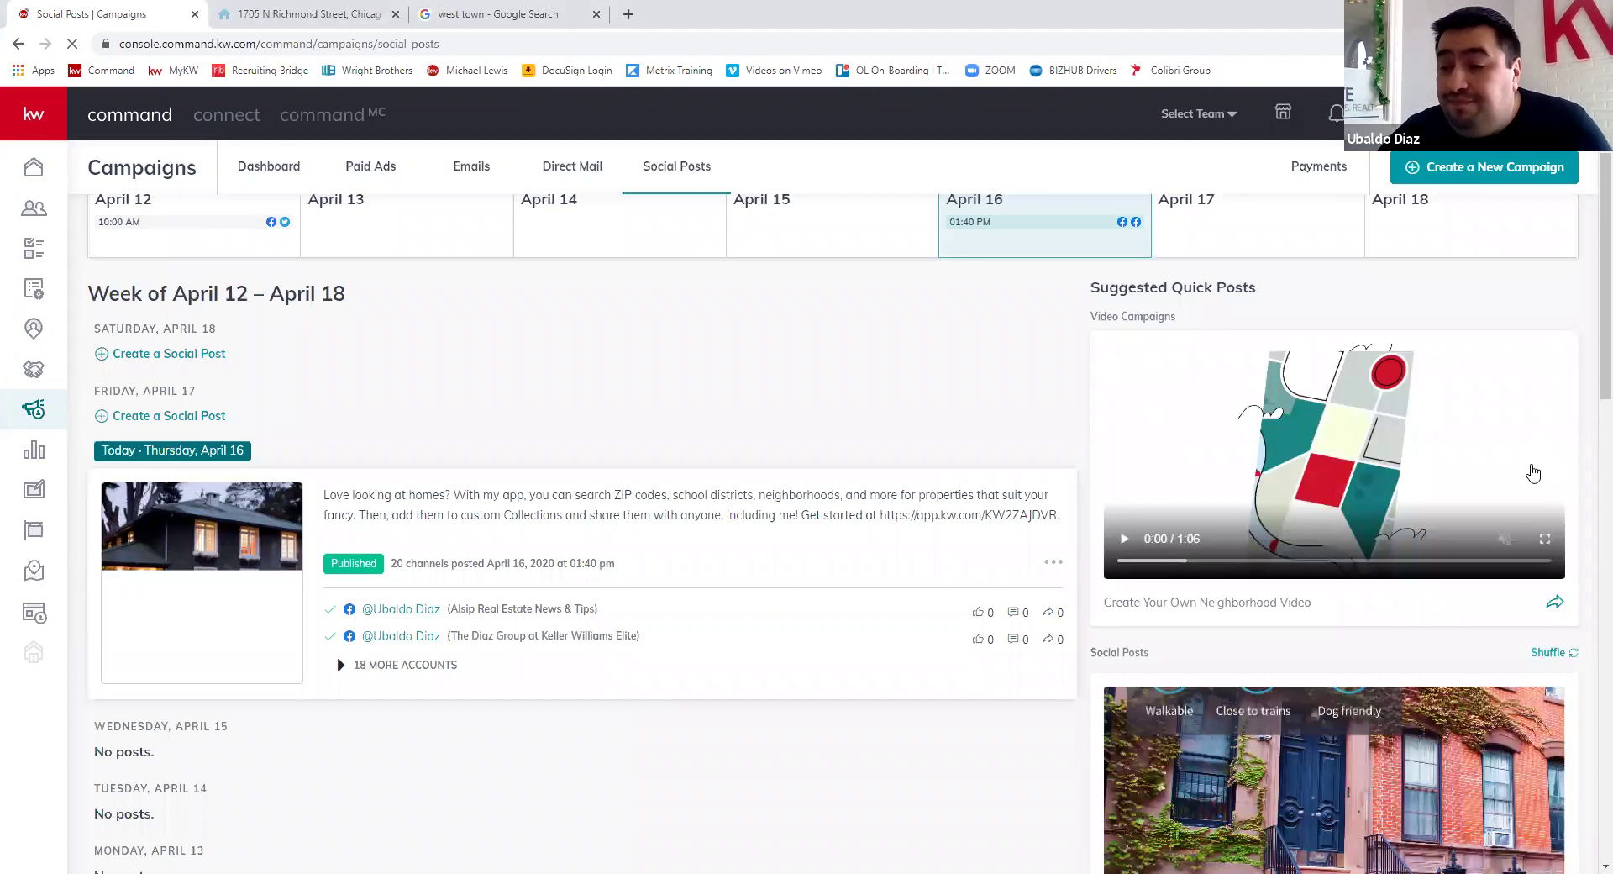
pyautogui.scroll(-2, 1353, 493)
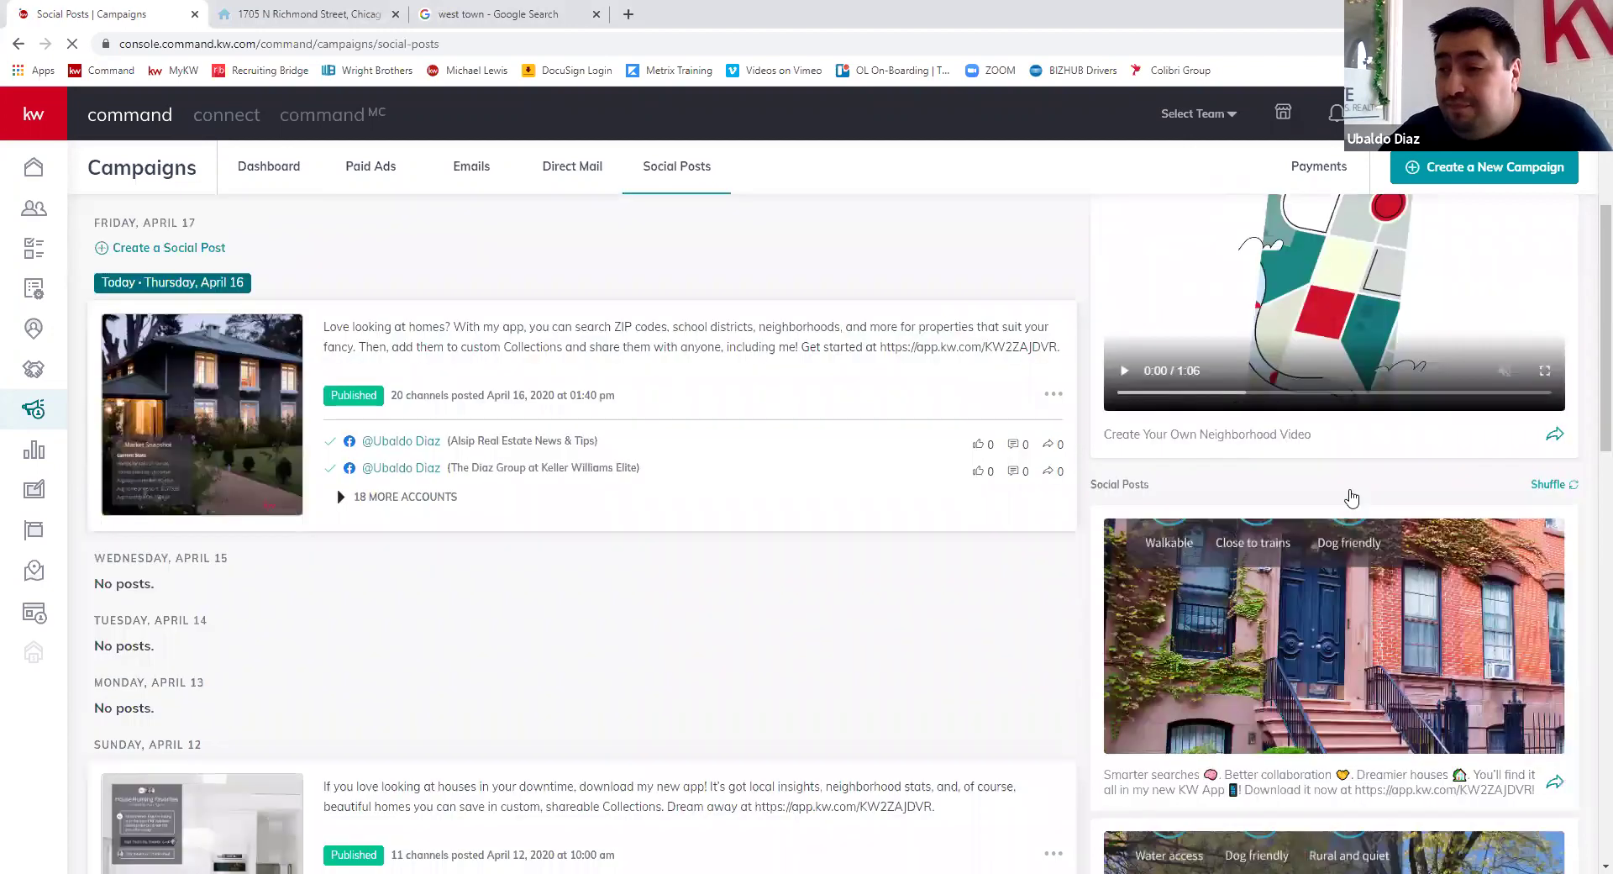
pyautogui.scroll(-6, 1352, 499)
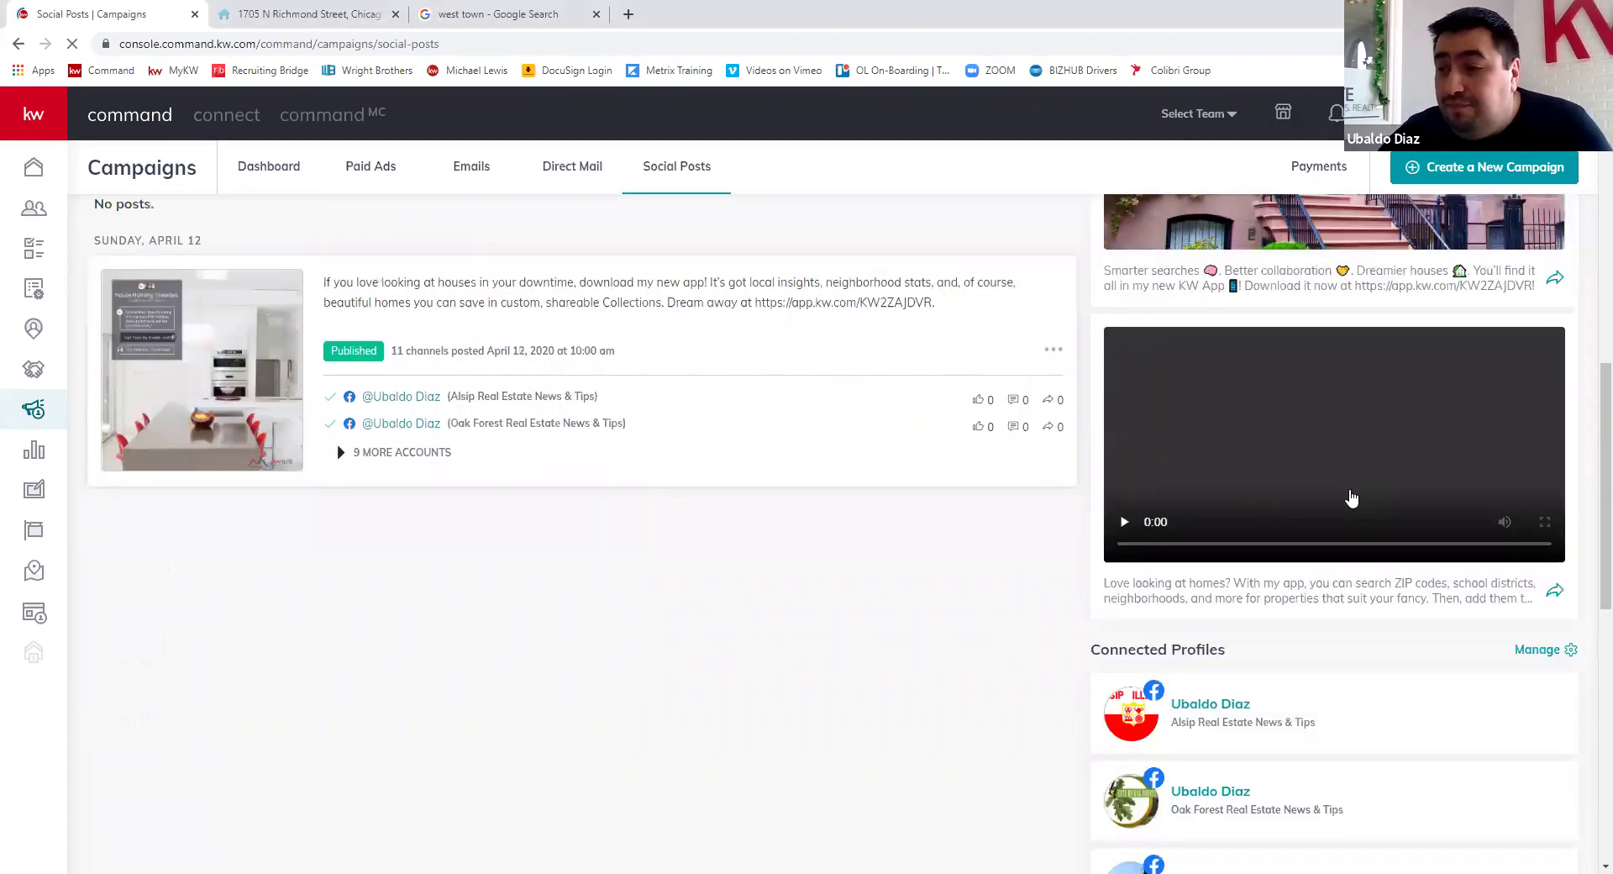
pyautogui.scroll(4, 1369, 346)
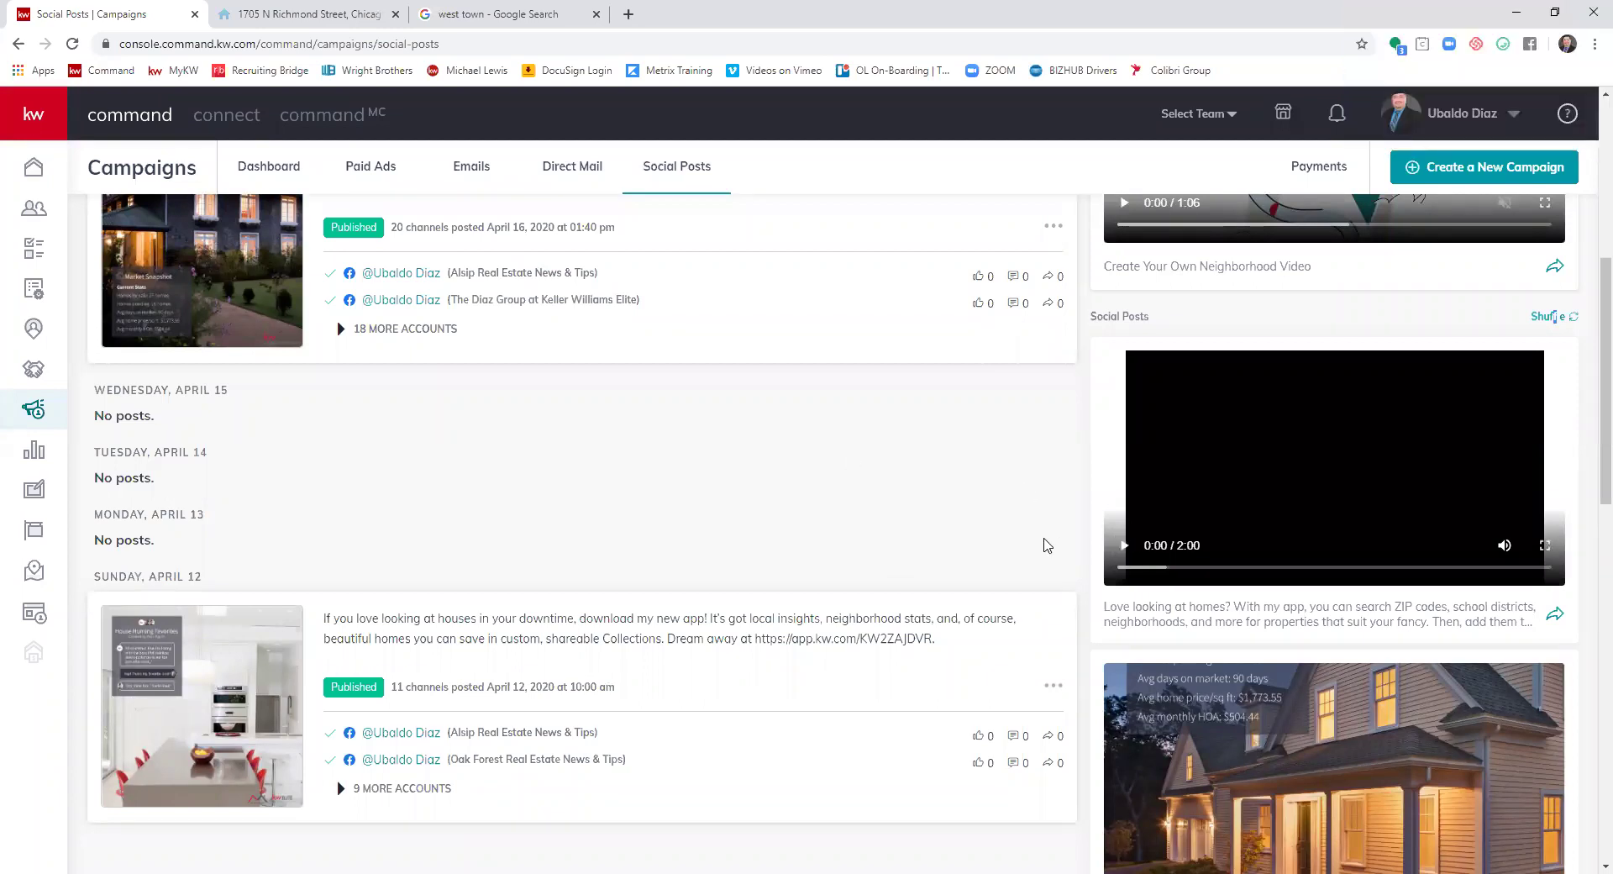
pyautogui.scroll(2, 966, 622)
pyautogui.scroll(1, 758, 769)
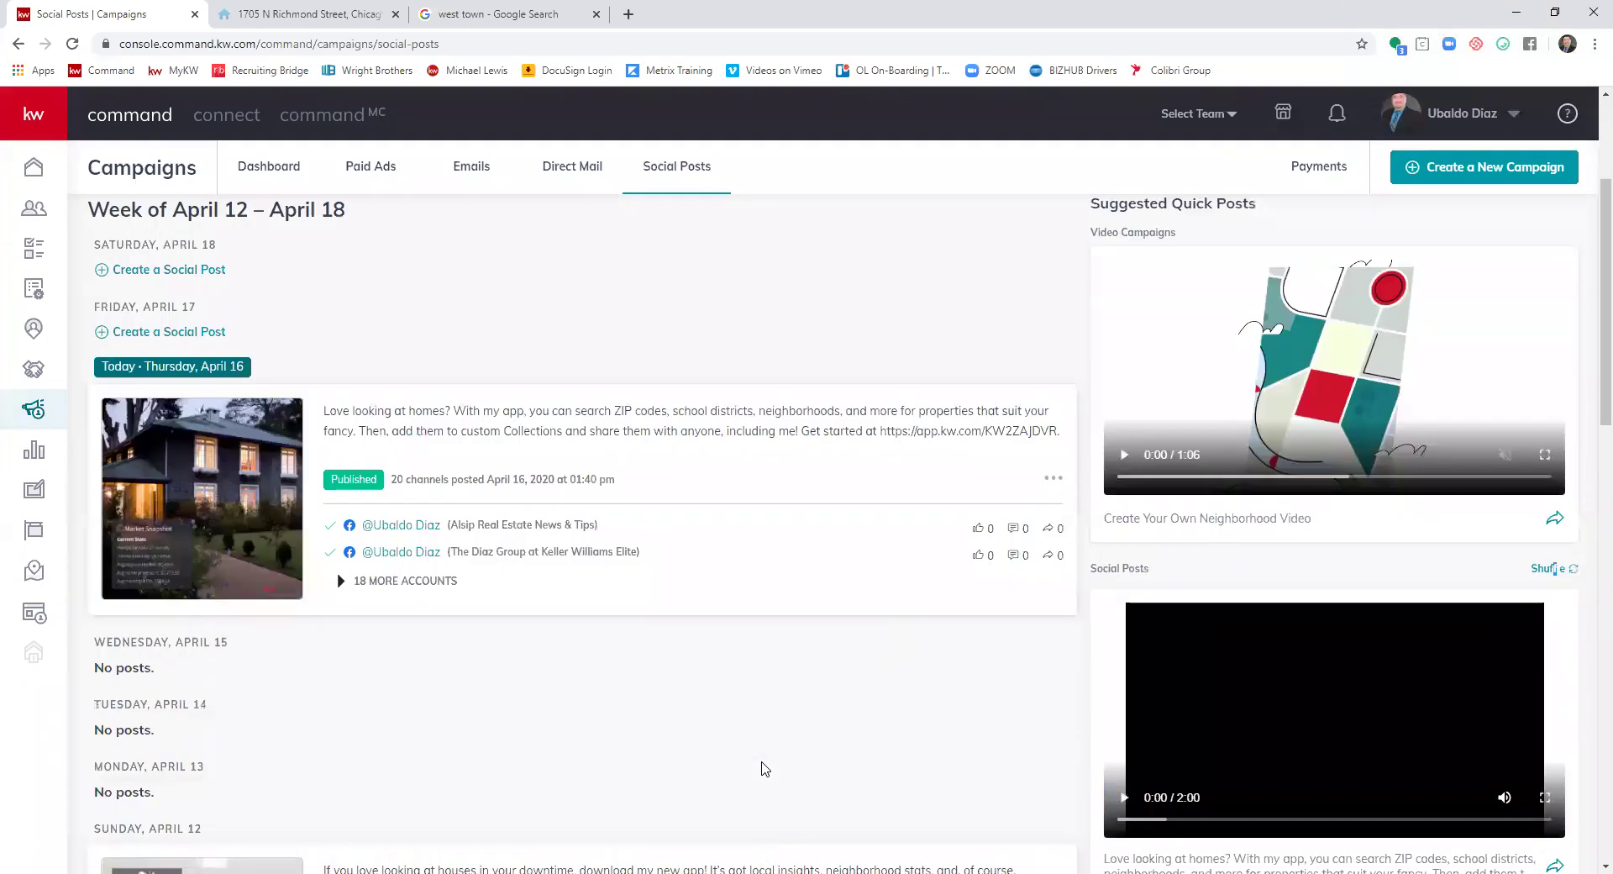
pyautogui.scroll(-3, 788, 769)
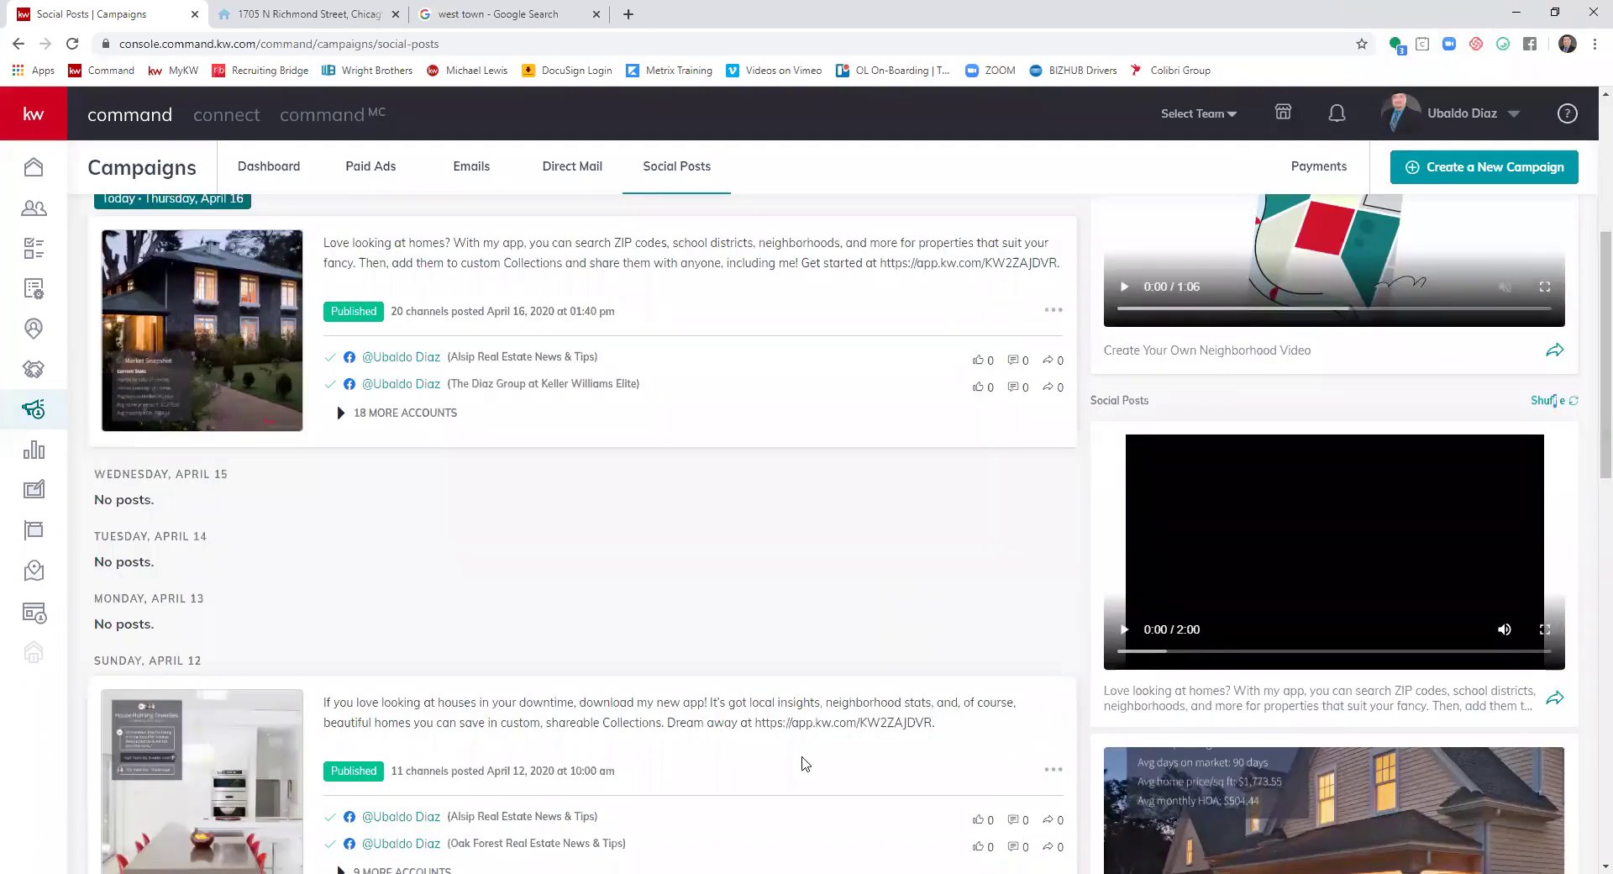
pyautogui.scroll(2, 791, 764)
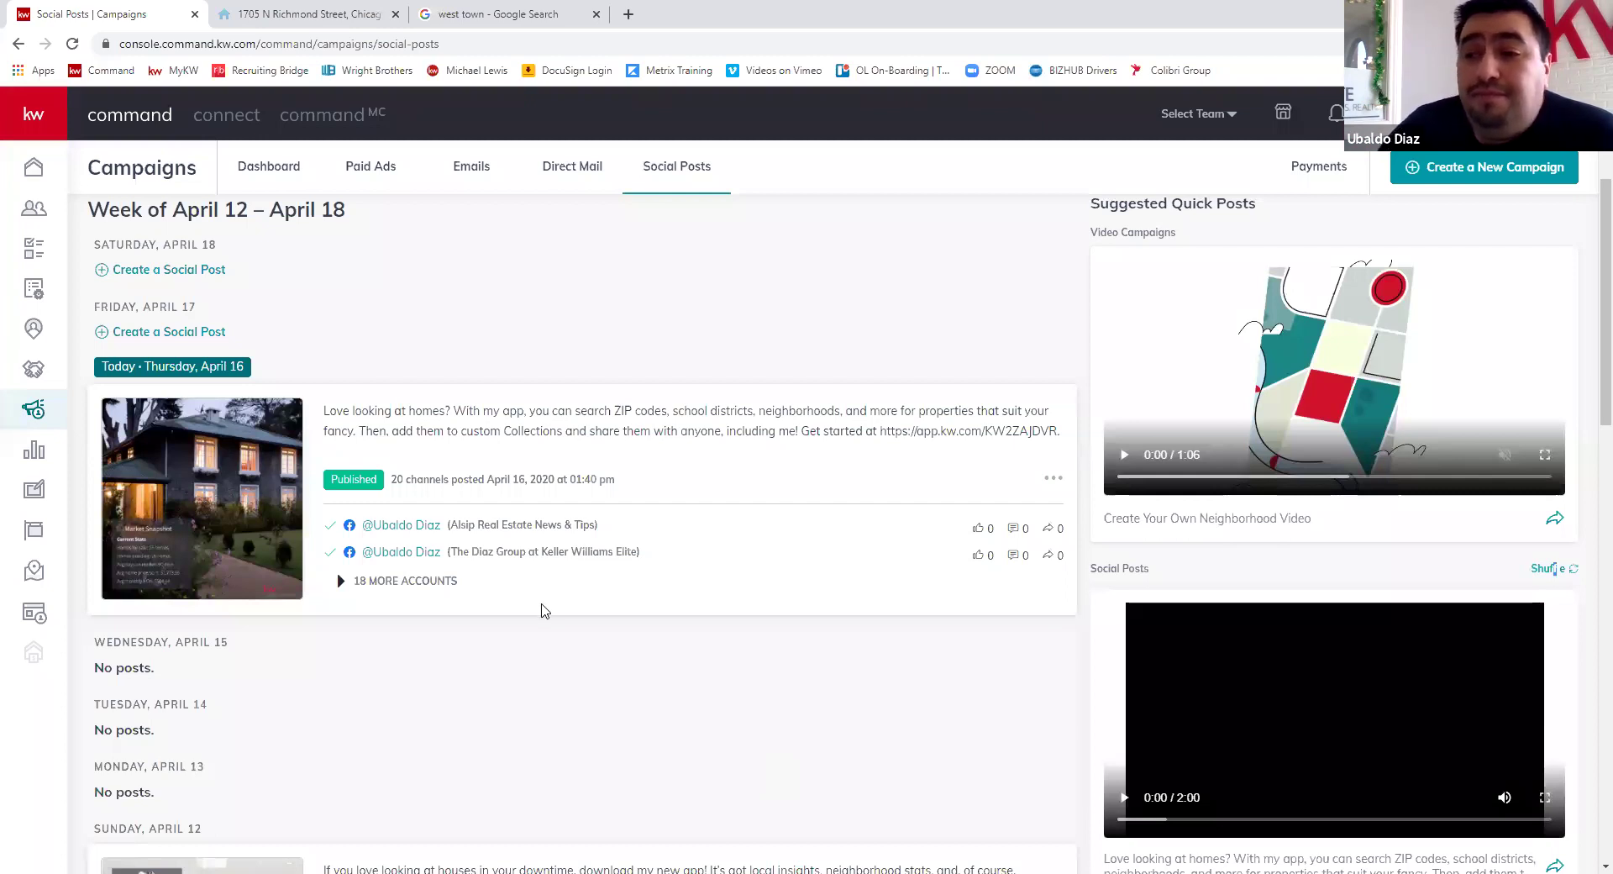
# - Scroll through the Social Posts week view for April 12–18
pyautogui.scroll(3, 1454, 561)
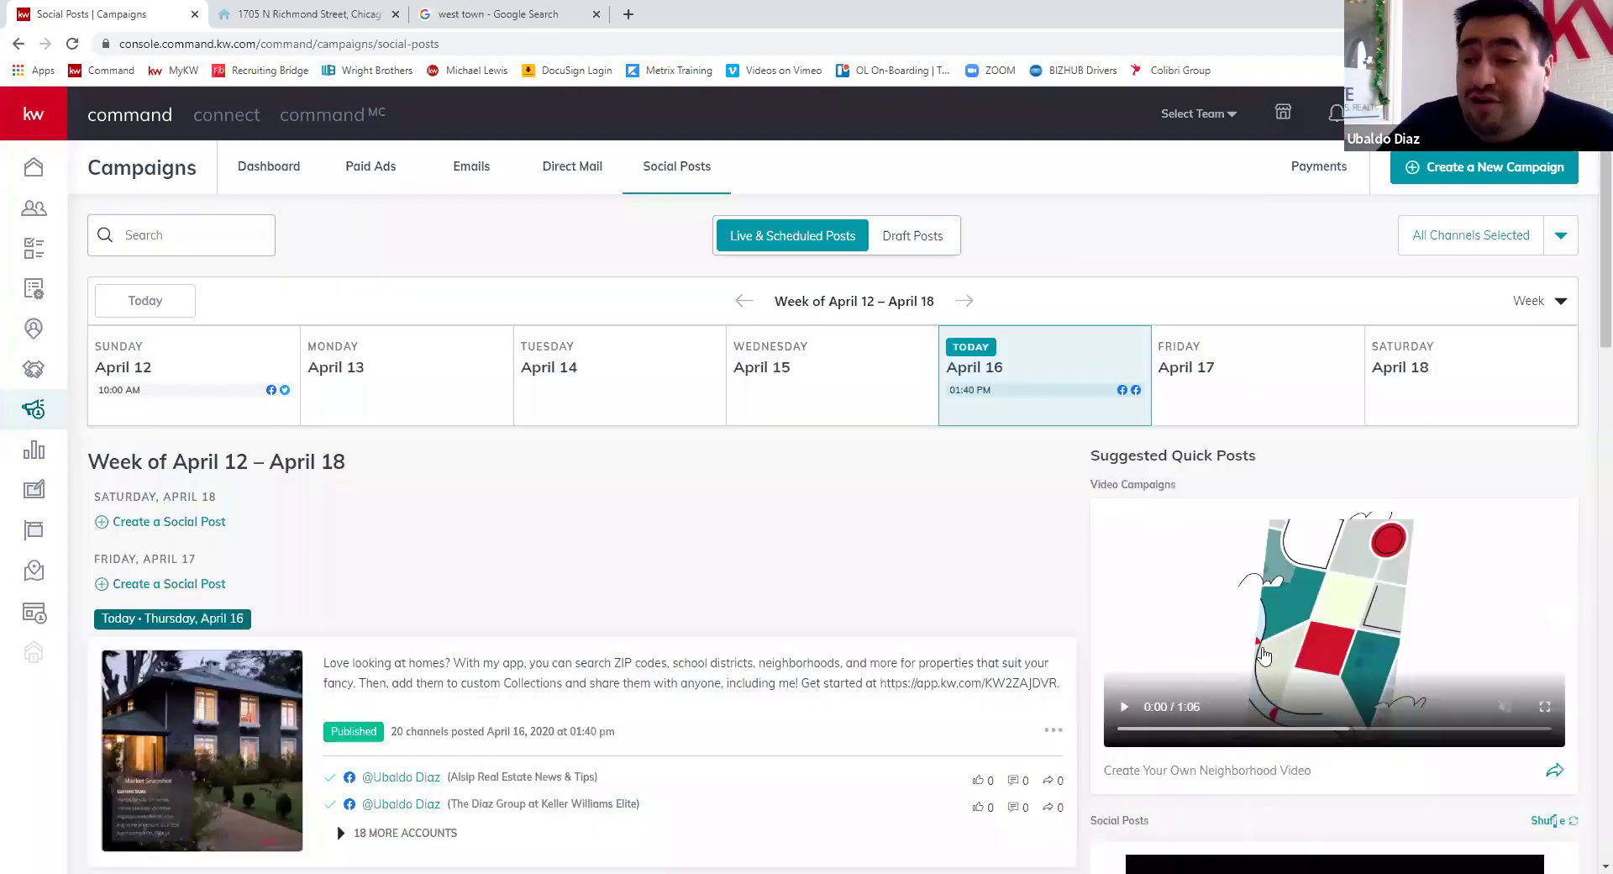
pyautogui.scroll(-6, 1436, 639)
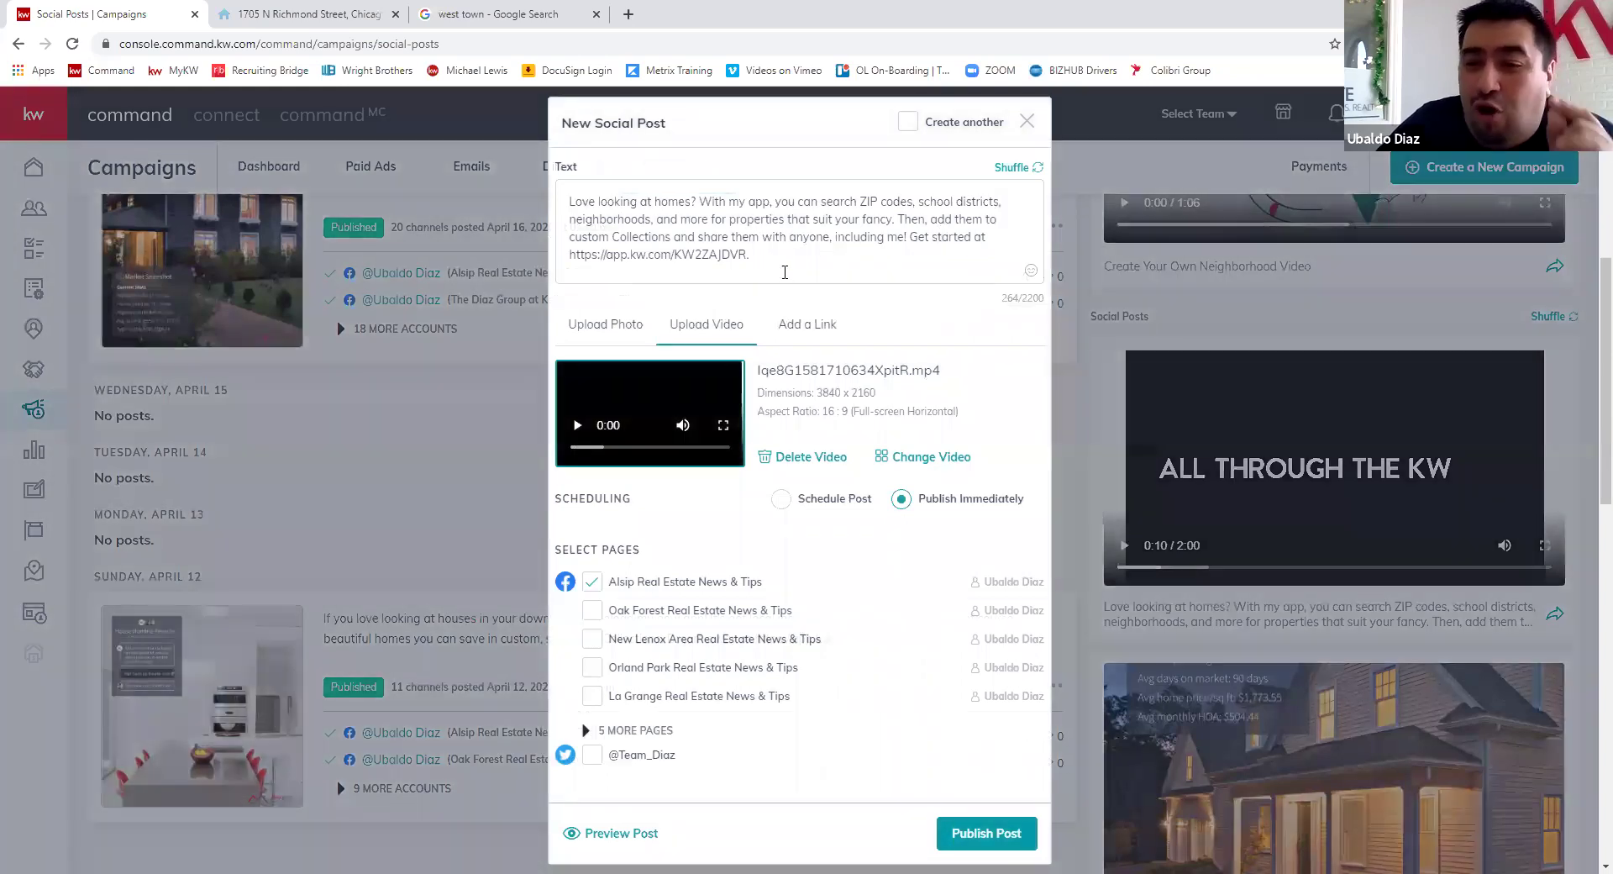
# - Select the Oak Forest, New Lenox, Orland Park, La Grange, Garfield Ridge Chicago, Plainfield and Oak Lawn pages
pyautogui.scroll(-3, 580, 621)
pyautogui.click(592, 610)
pyautogui.click(591, 638)
pyautogui.click(591, 667)
pyautogui.click(592, 696)
pyautogui.click(585, 730)
pyautogui.click(591, 722)
pyautogui.click(591, 750)
pyautogui.click(591, 776)
# - Also select the Chicagoland and Keller Williams Elite pages and the Twitter account
pyautogui.scroll(-2, 592, 663)
pyautogui.click(592, 670)
pyautogui.click(592, 698)
pyautogui.scroll(-3, 594, 763)
pyautogui.click(592, 756)
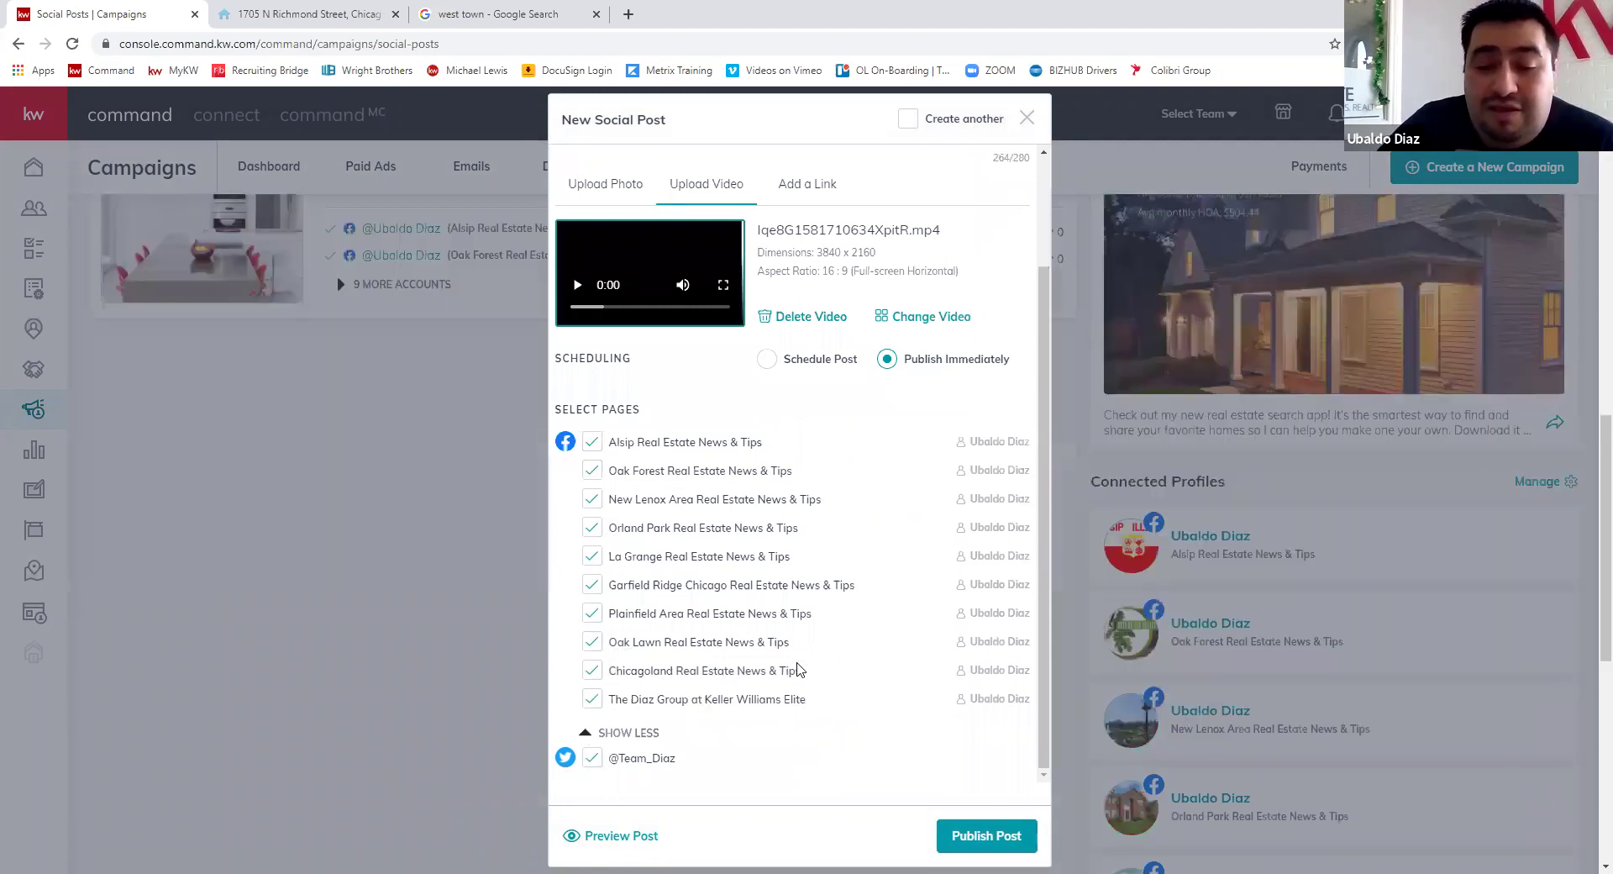
# - Preview the post and publish it to all selected channels
pyautogui.scroll(-3, 898, 676)
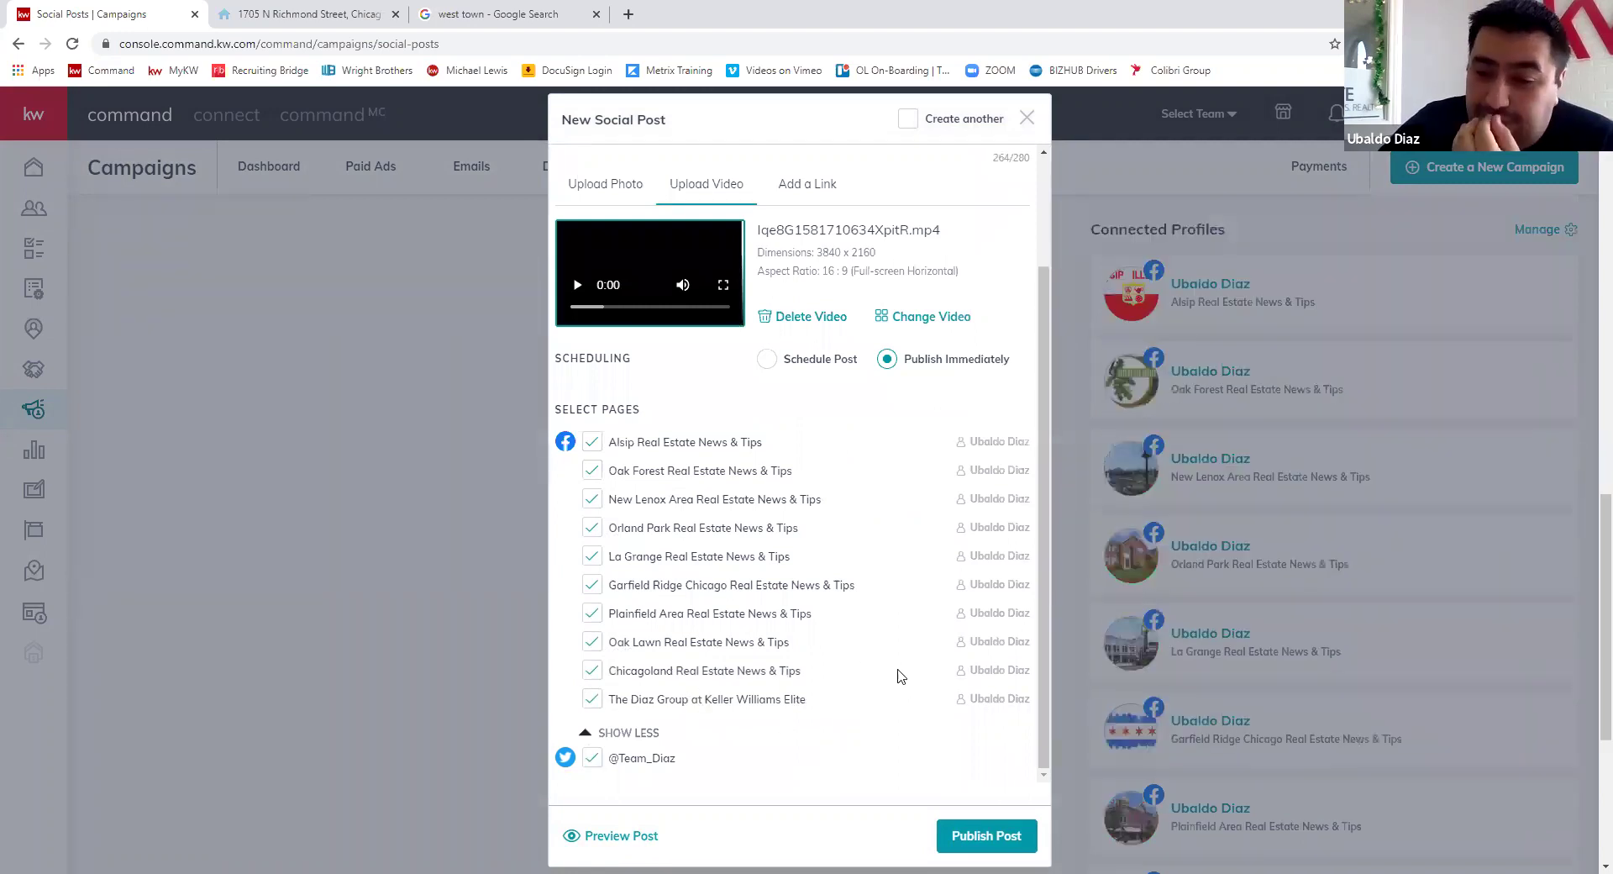
pyautogui.click(966, 840)
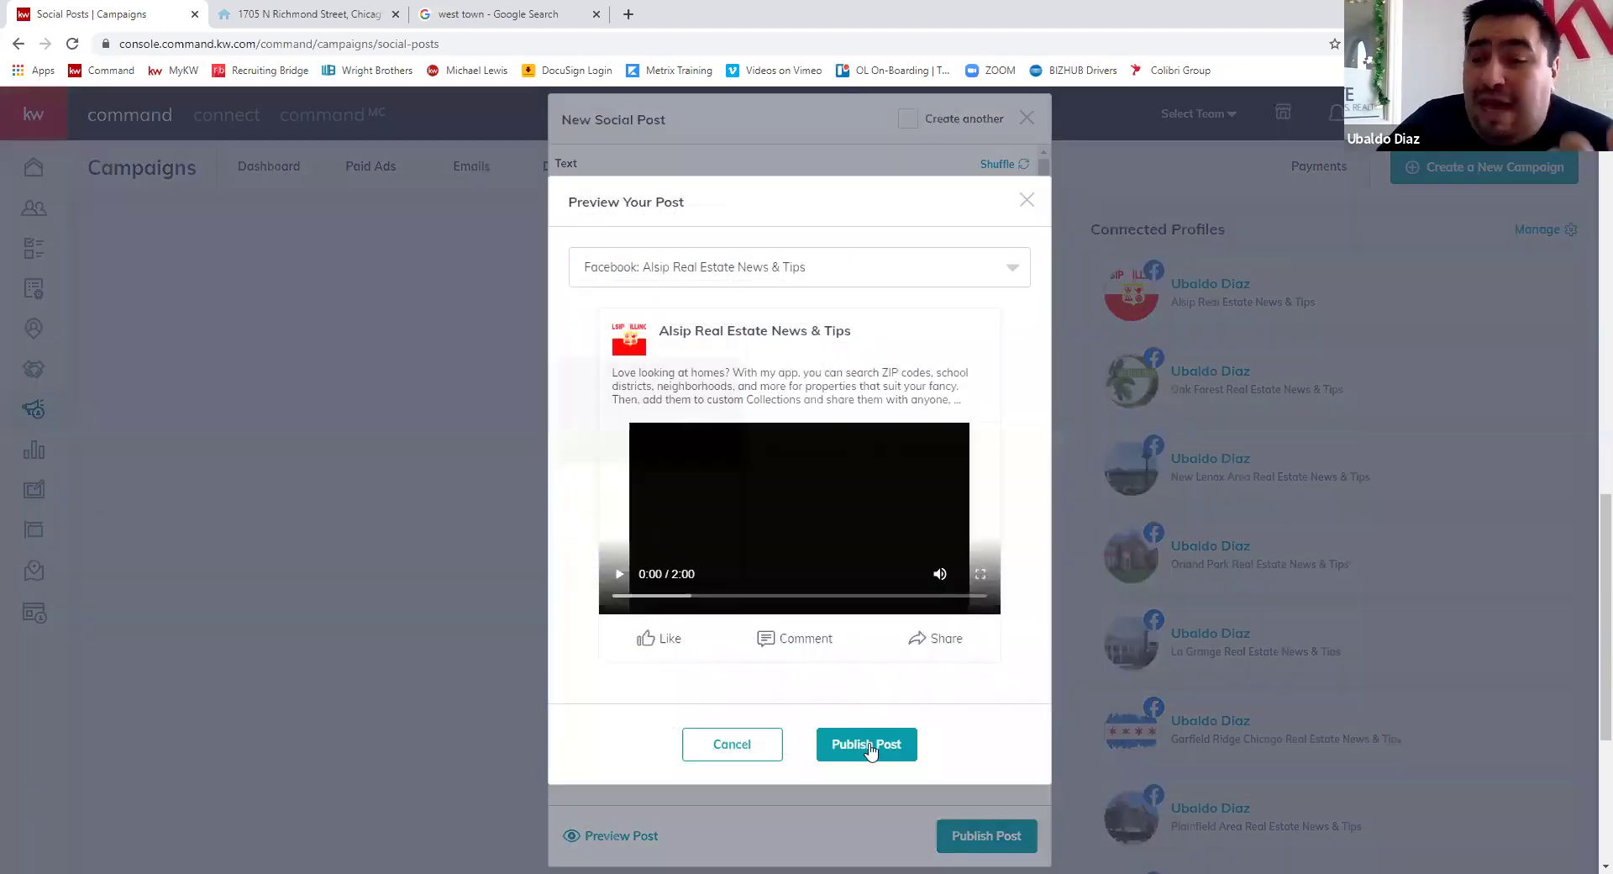
pyautogui.click(868, 748)
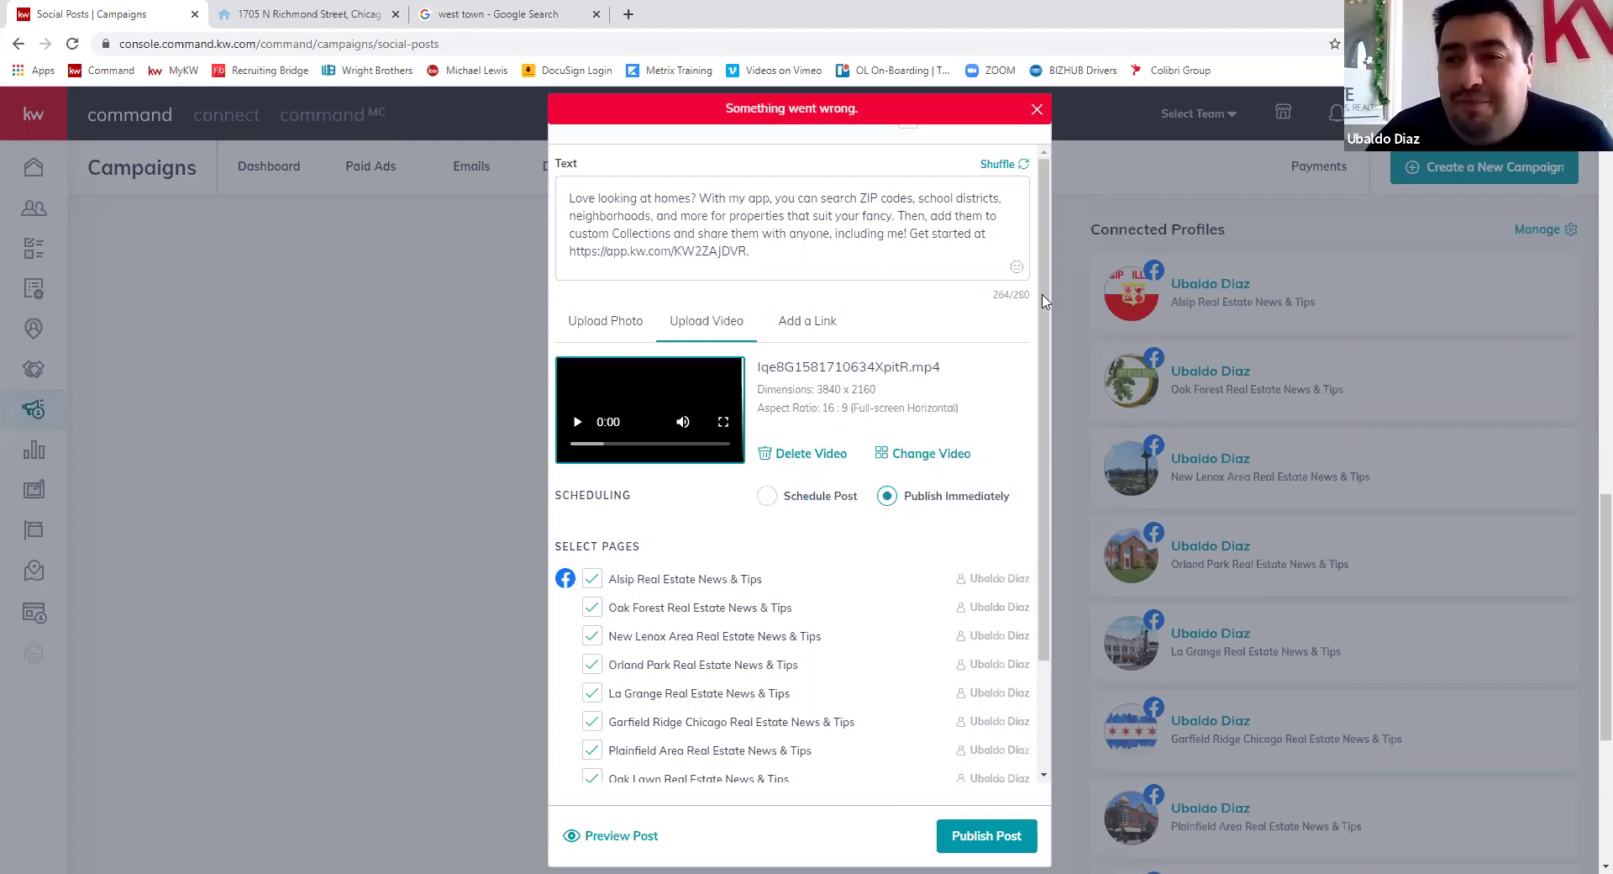
# - Dismiss the 'Something went wrong' error, close the New Social Post form, and leave the All Channels filter unchanged
pyautogui.click(1039, 118)
pyautogui.click(828, 457)
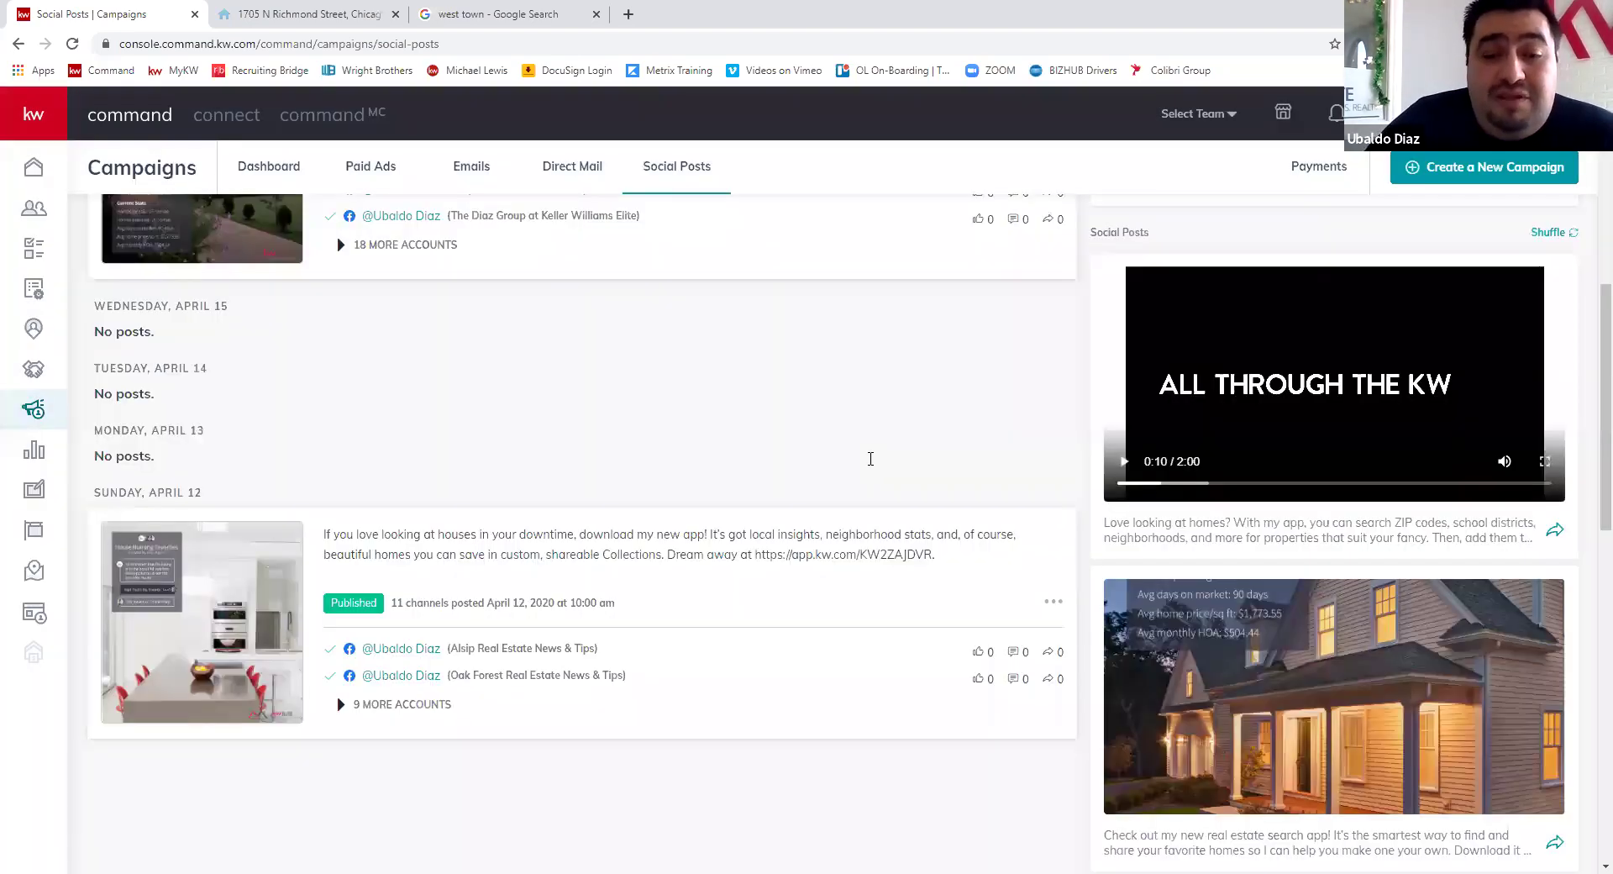
pyautogui.scroll(5, 636, 706)
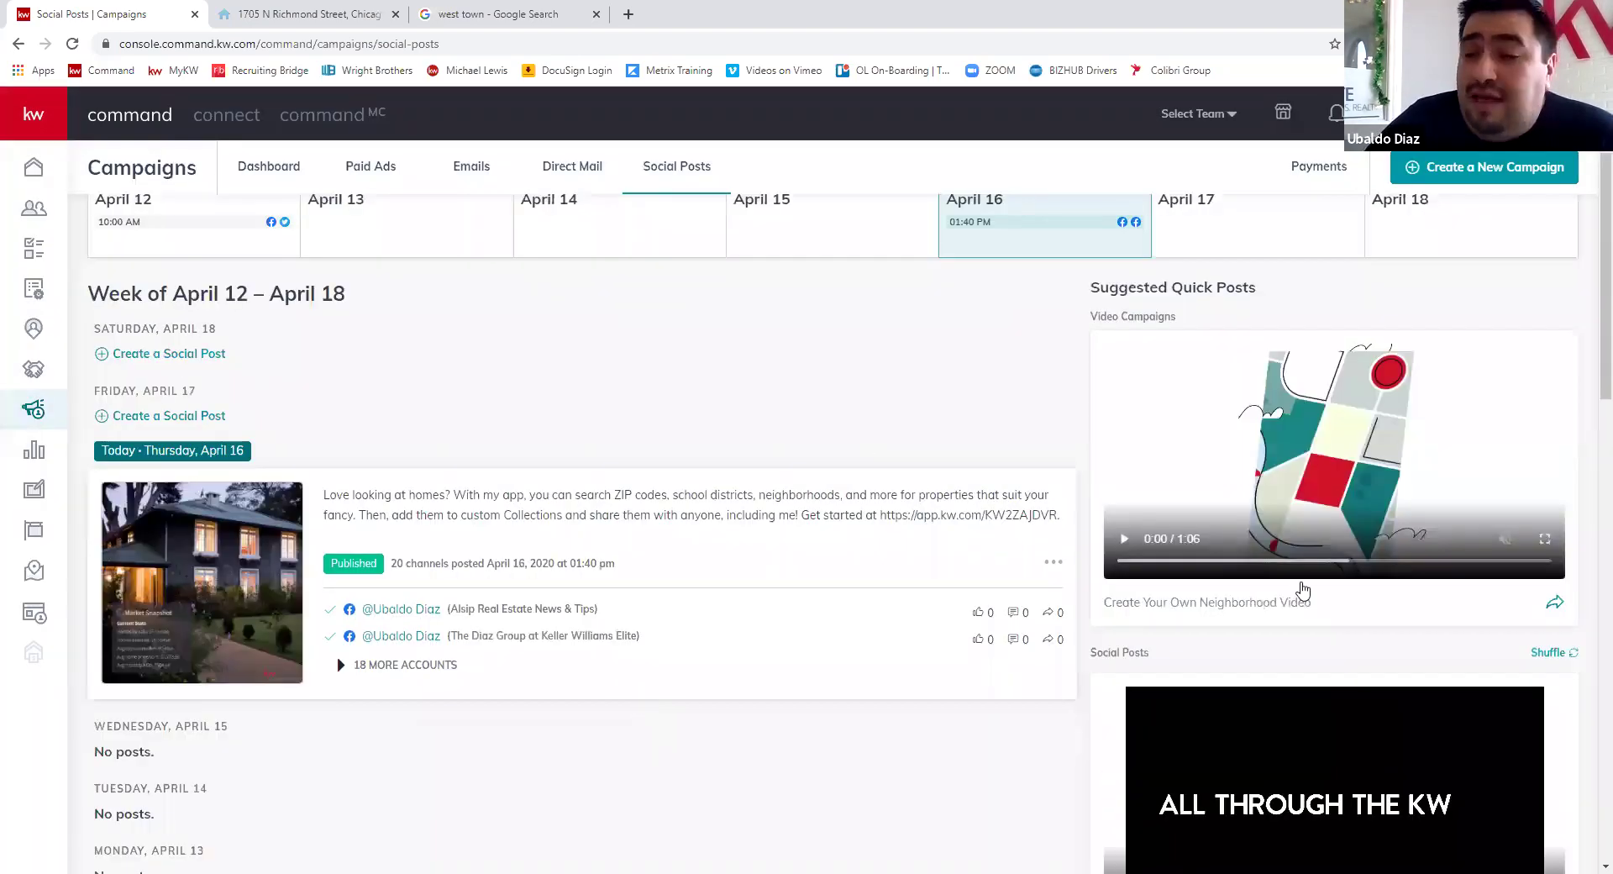
pyautogui.scroll(-1, 1369, 659)
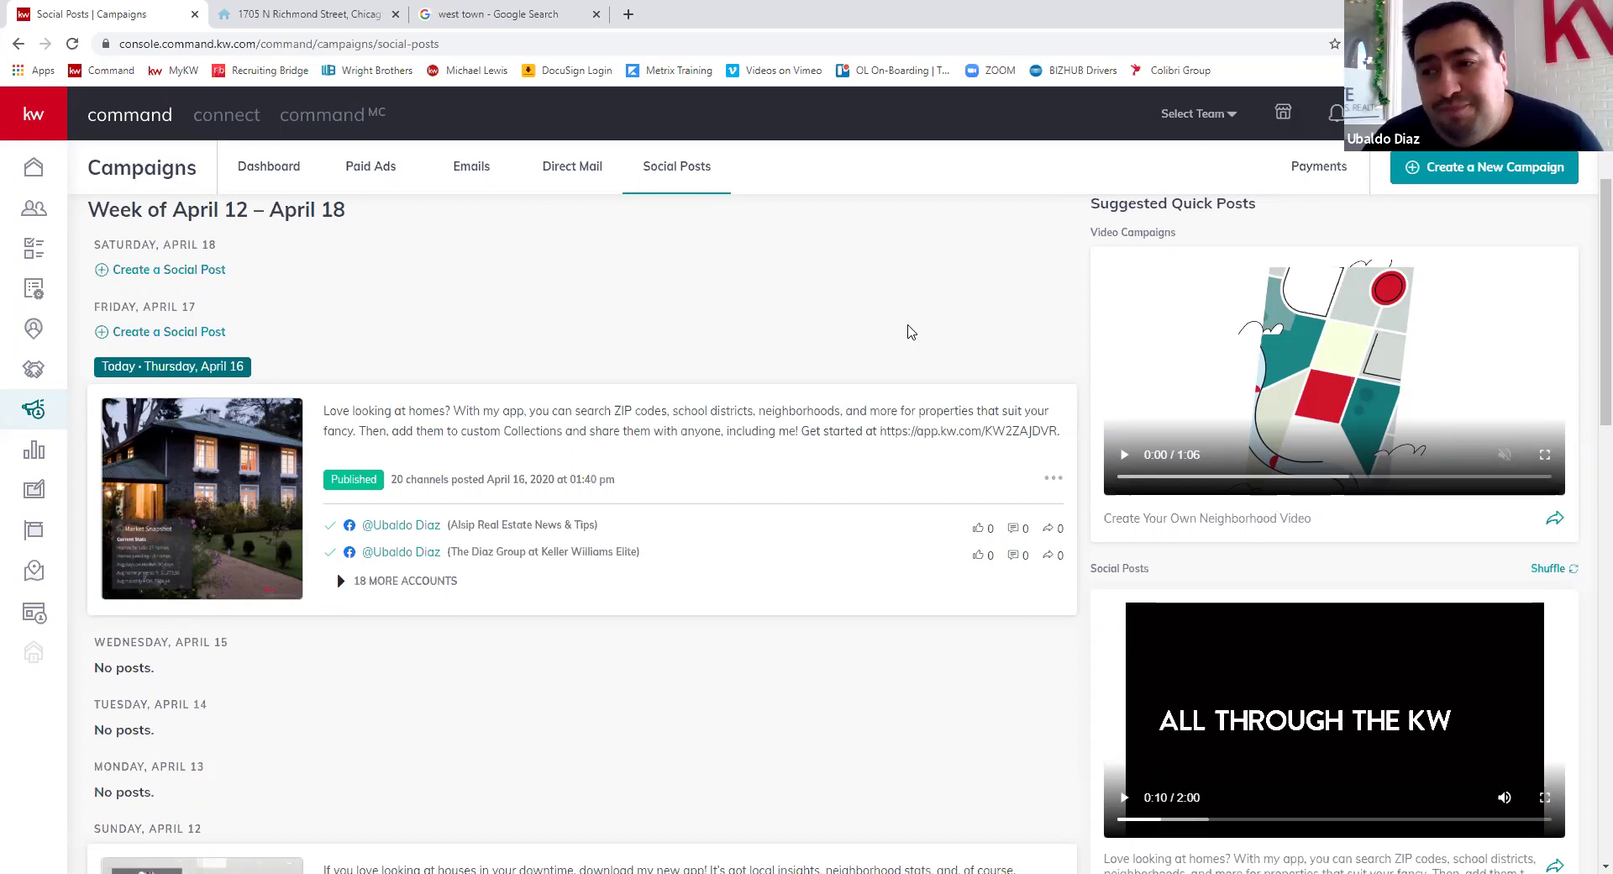
pyautogui.scroll(-6, 958, 505)
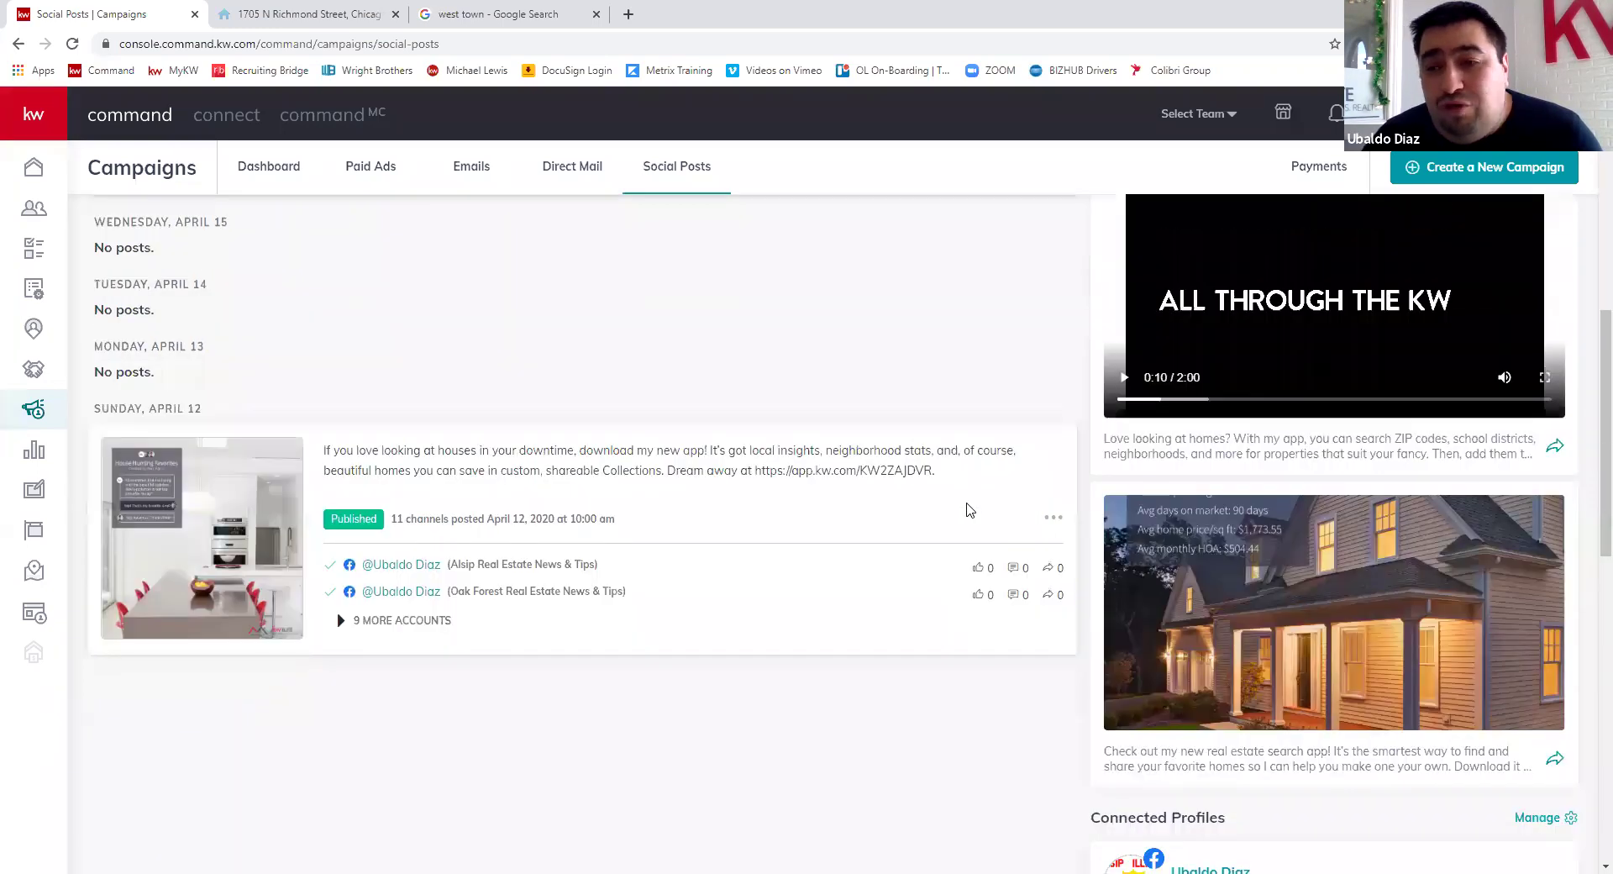
pyautogui.scroll(8, 950, 506)
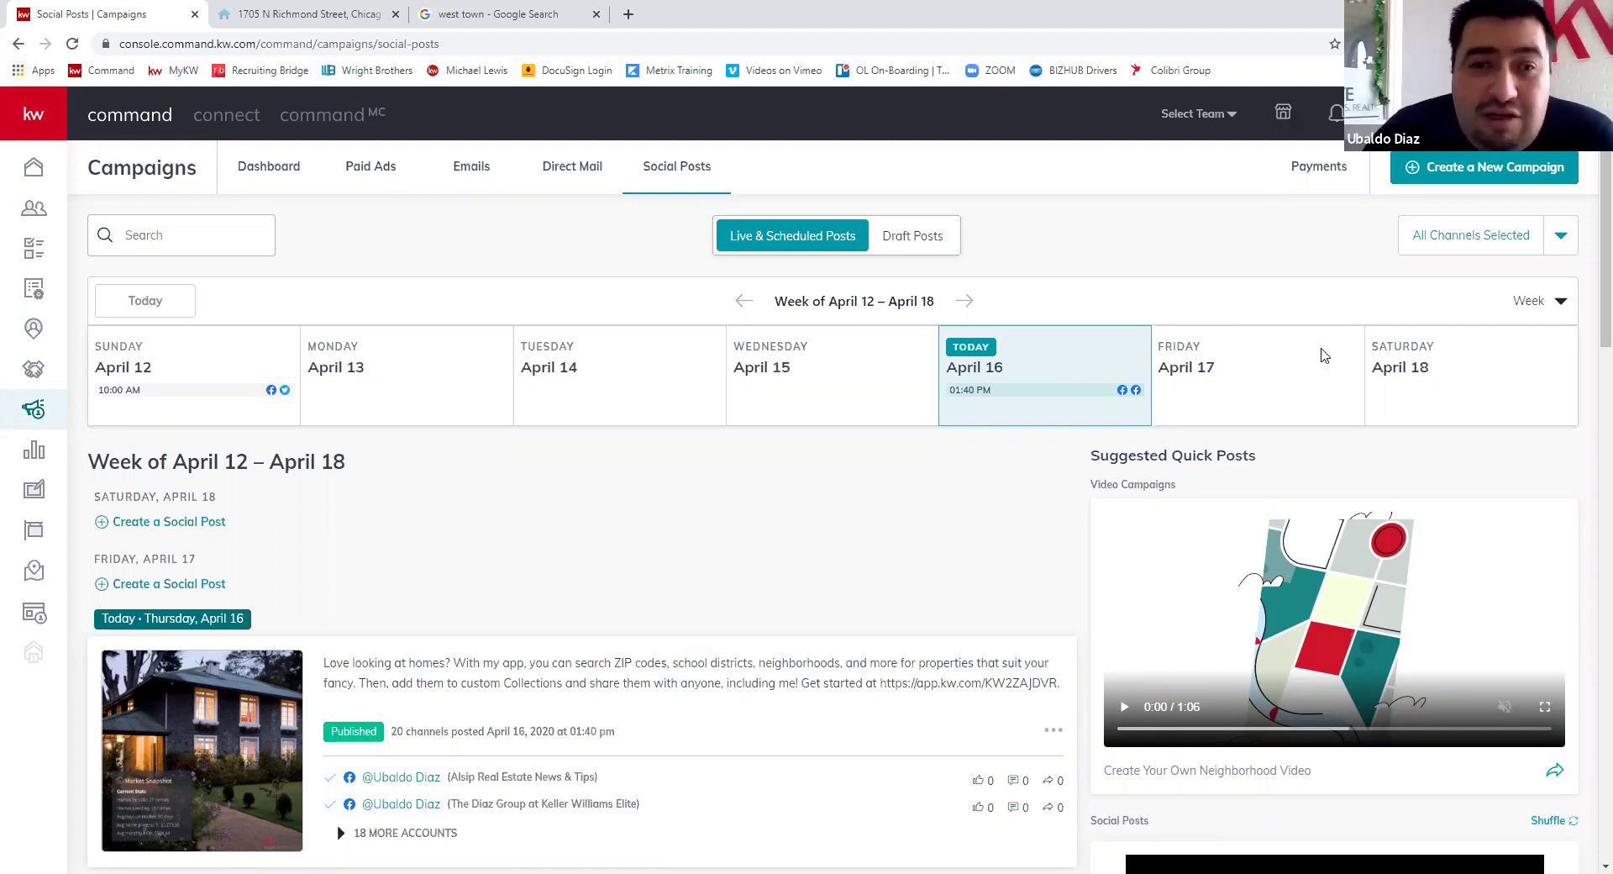
pyautogui.click(1561, 235)
pyautogui.click(1308, 261)
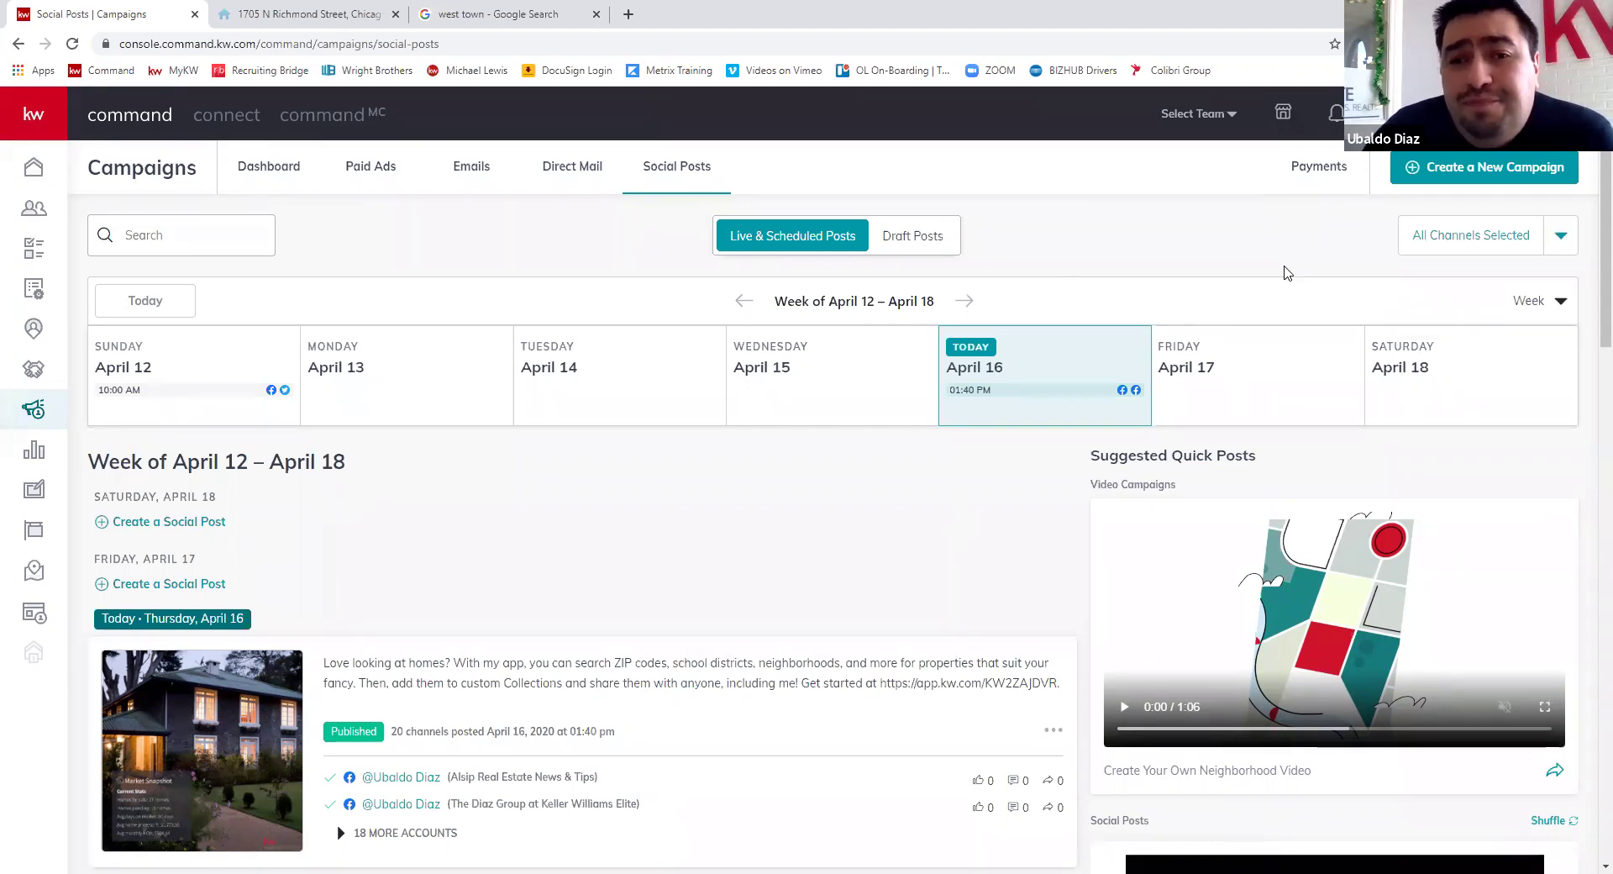
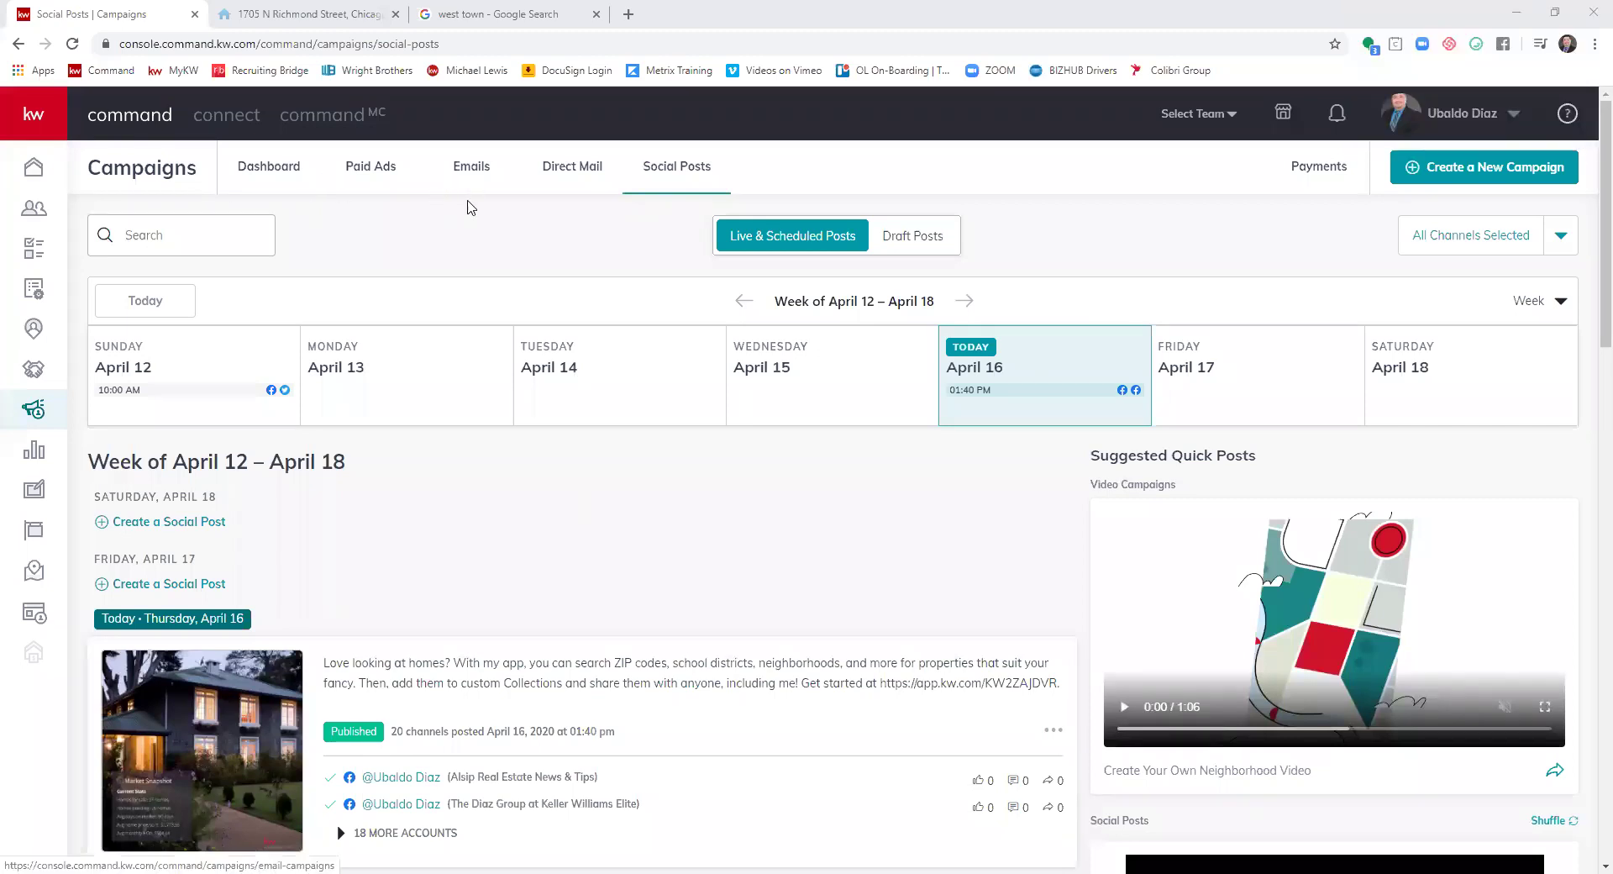
# - Show the Paid Ads campaign list with each campaign's status, duration and spend
pyautogui.click(384, 168)
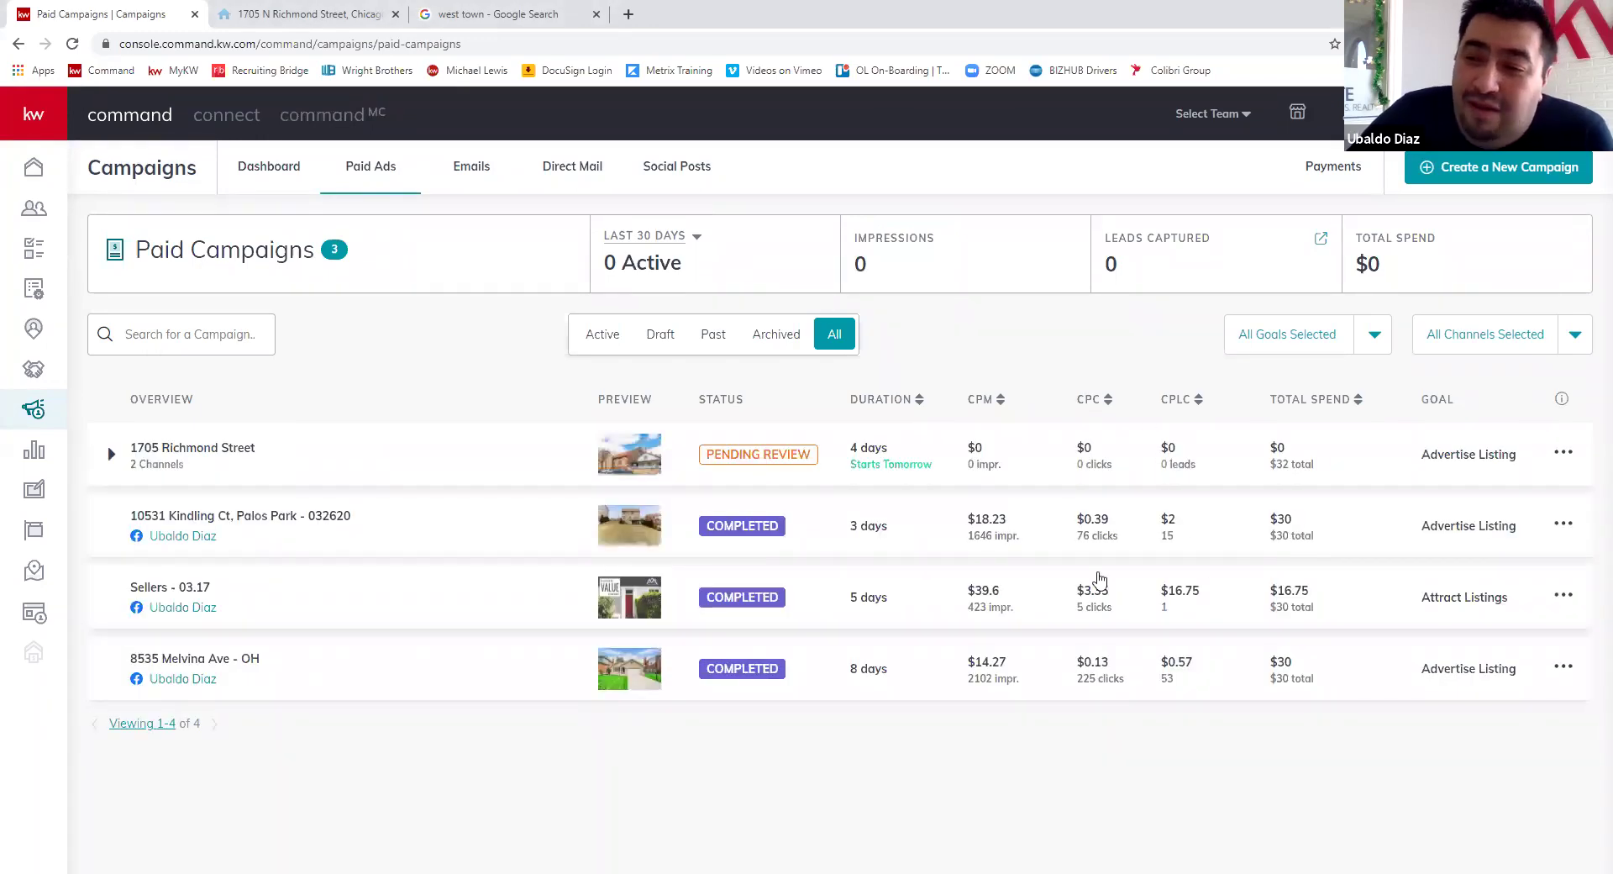
# - Open the paid campaign's 9 leads as a filtered Contacts list in a new tab
pyautogui.click(1120, 641)
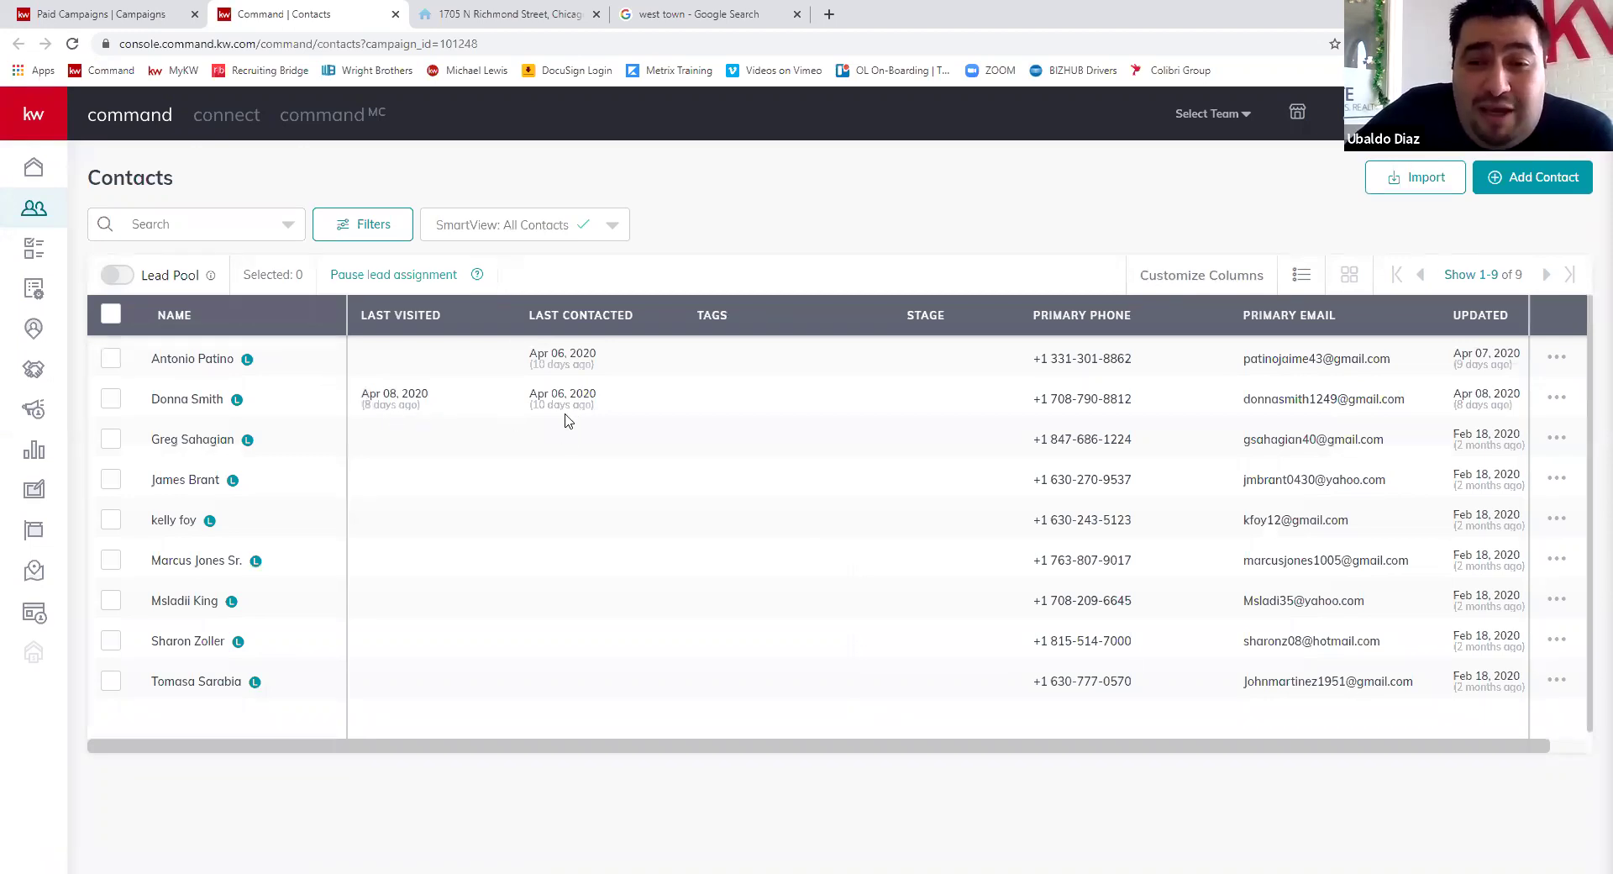
# - Open a lead's contact record showing the Facebook Lead Ads source and Burbank snapshot activity
pyautogui.click(209, 410)
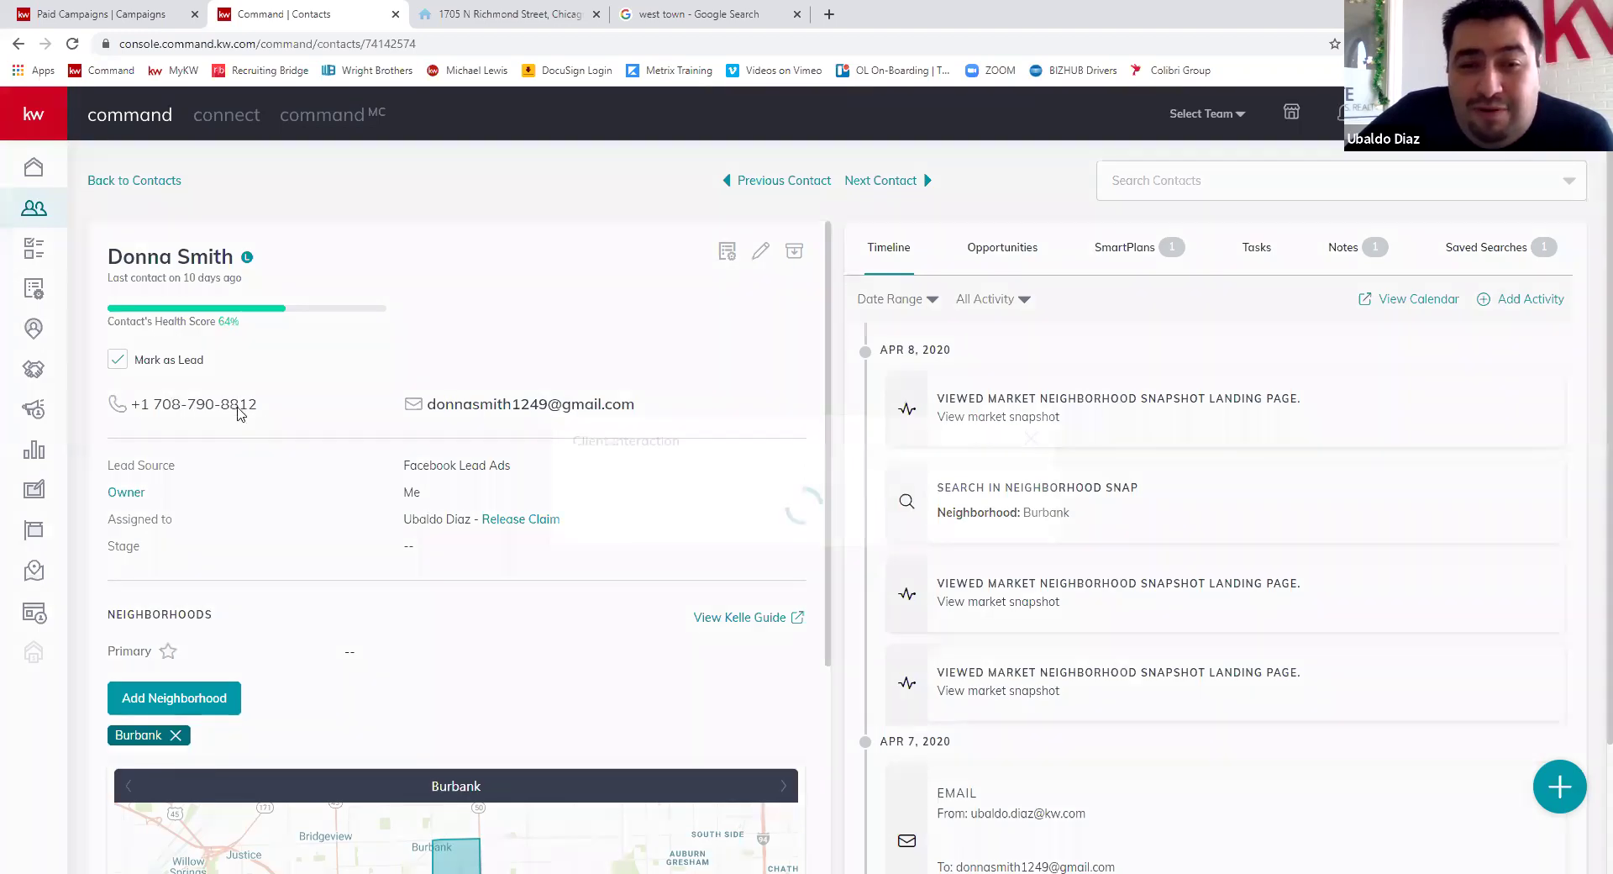
pyautogui.click(237, 409)
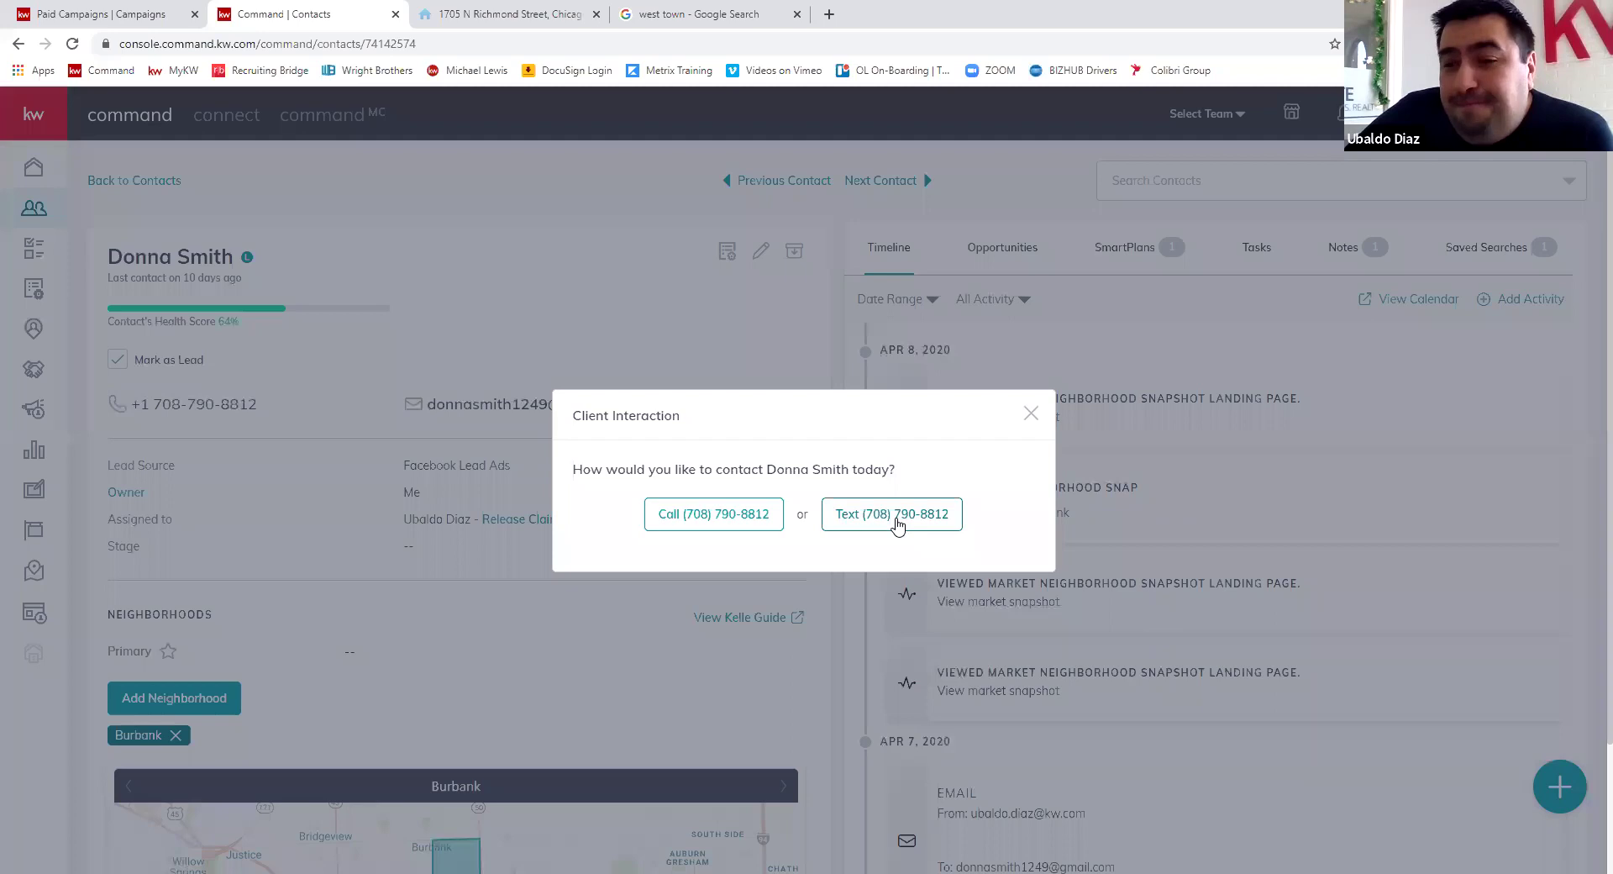
pyautogui.click(887, 519)
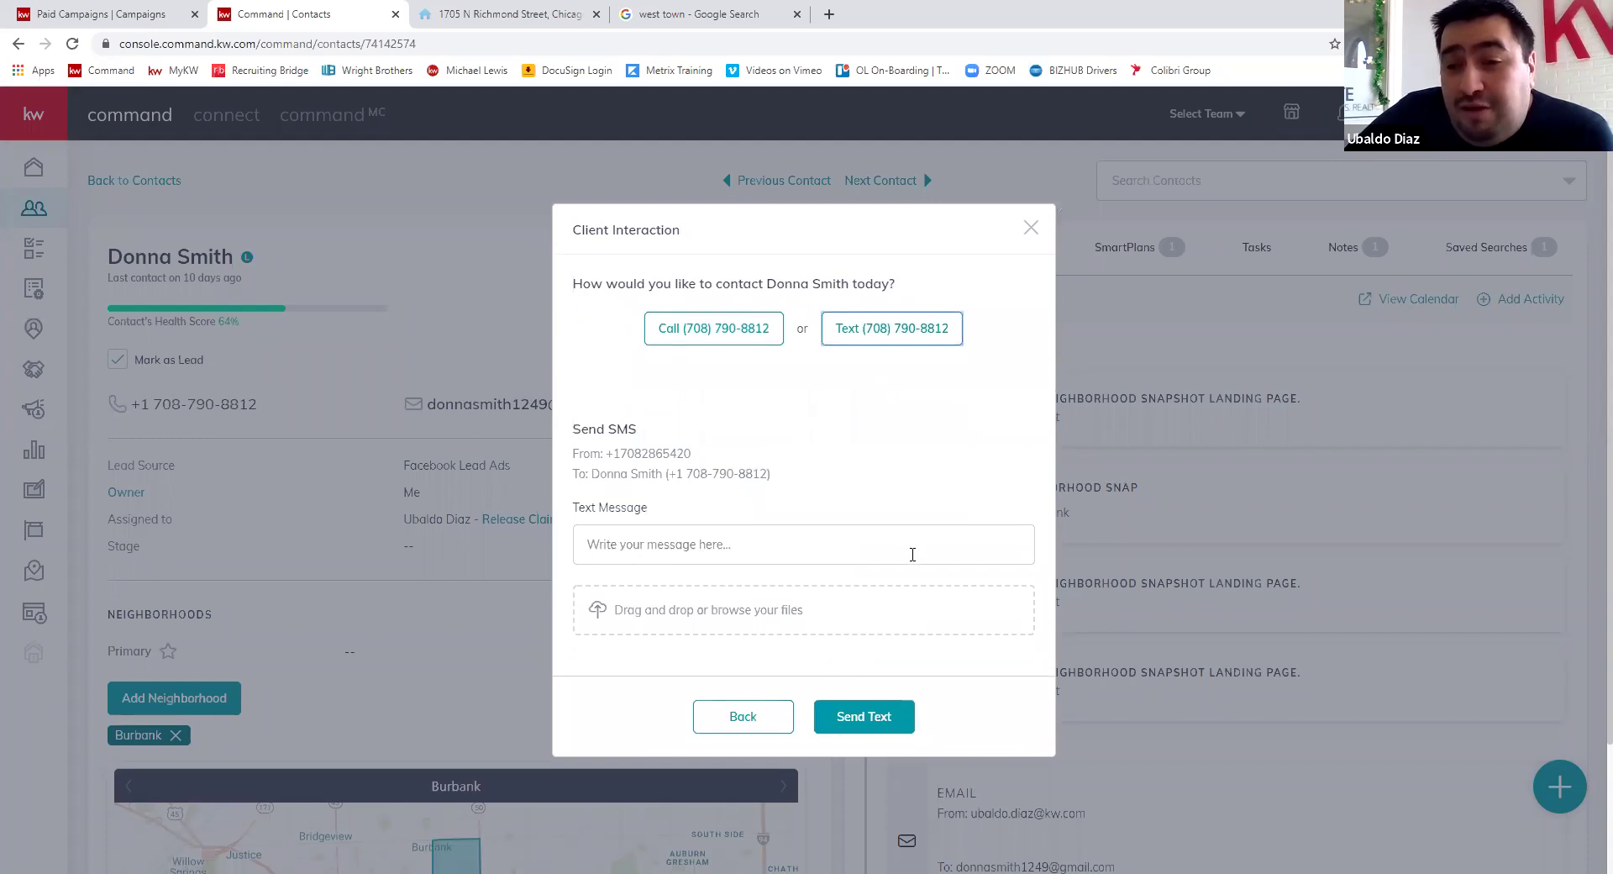
pyautogui.click(1047, 246)
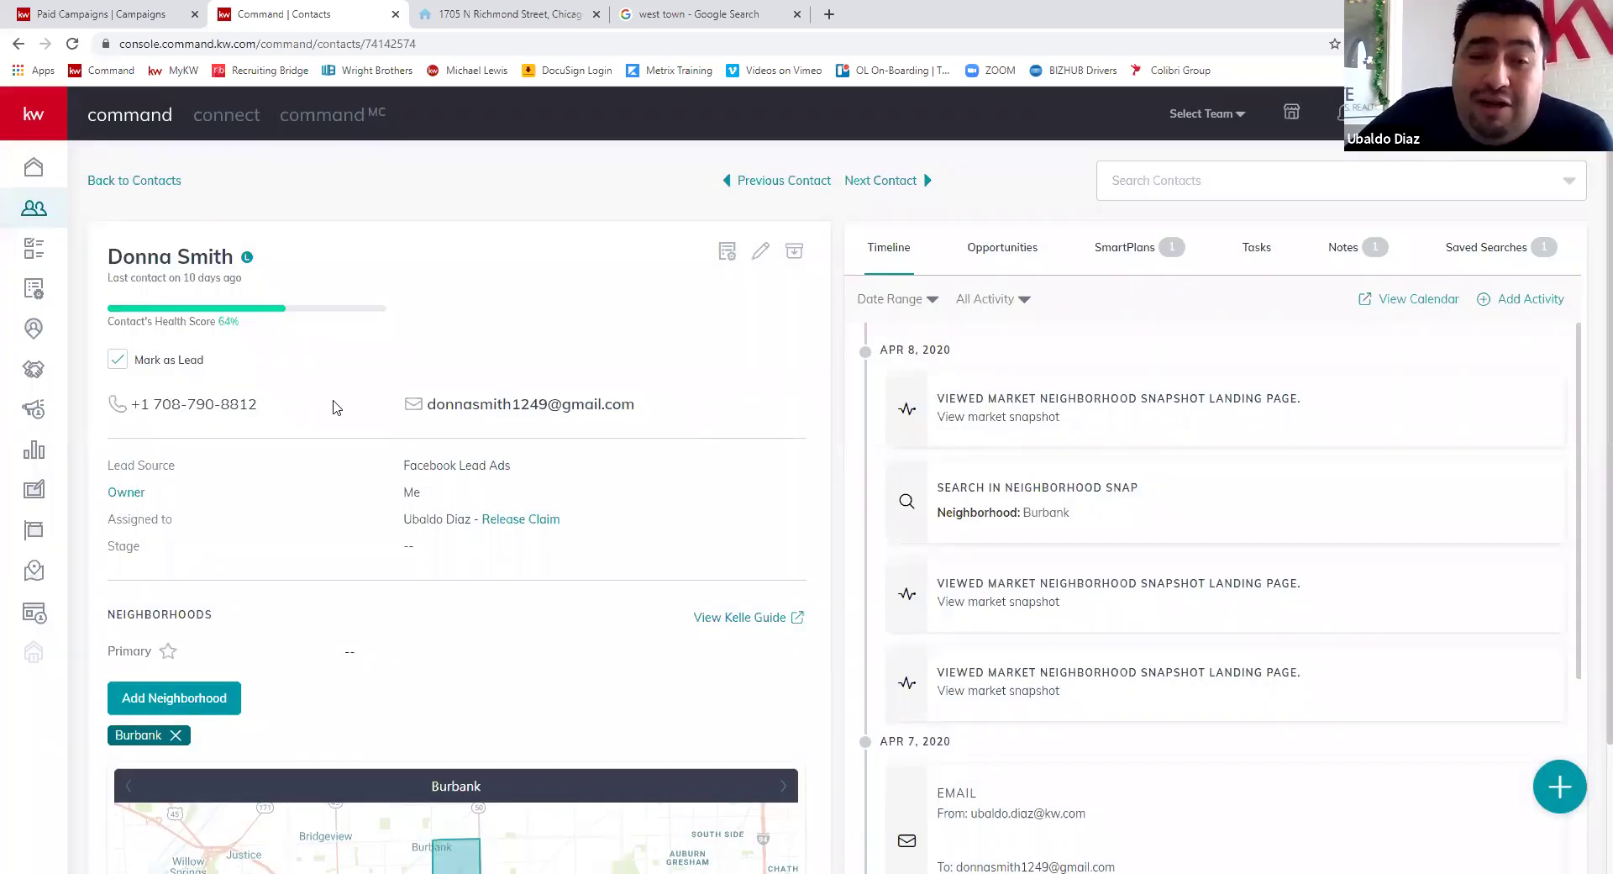
pyautogui.scroll(-3, 244, 618)
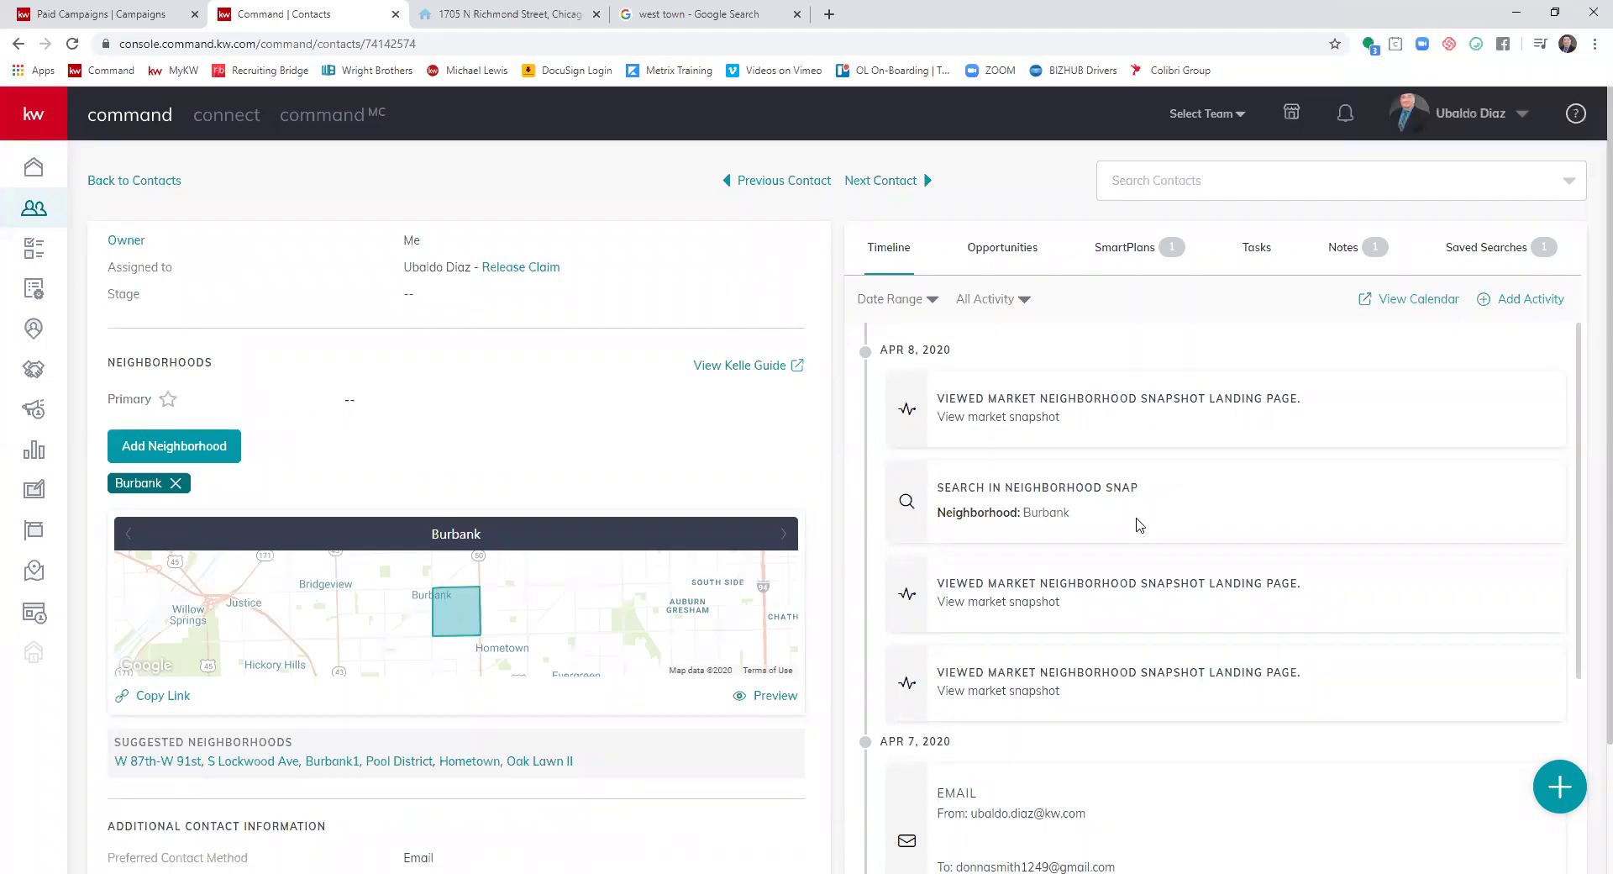
pyautogui.scroll(3, 358, 425)
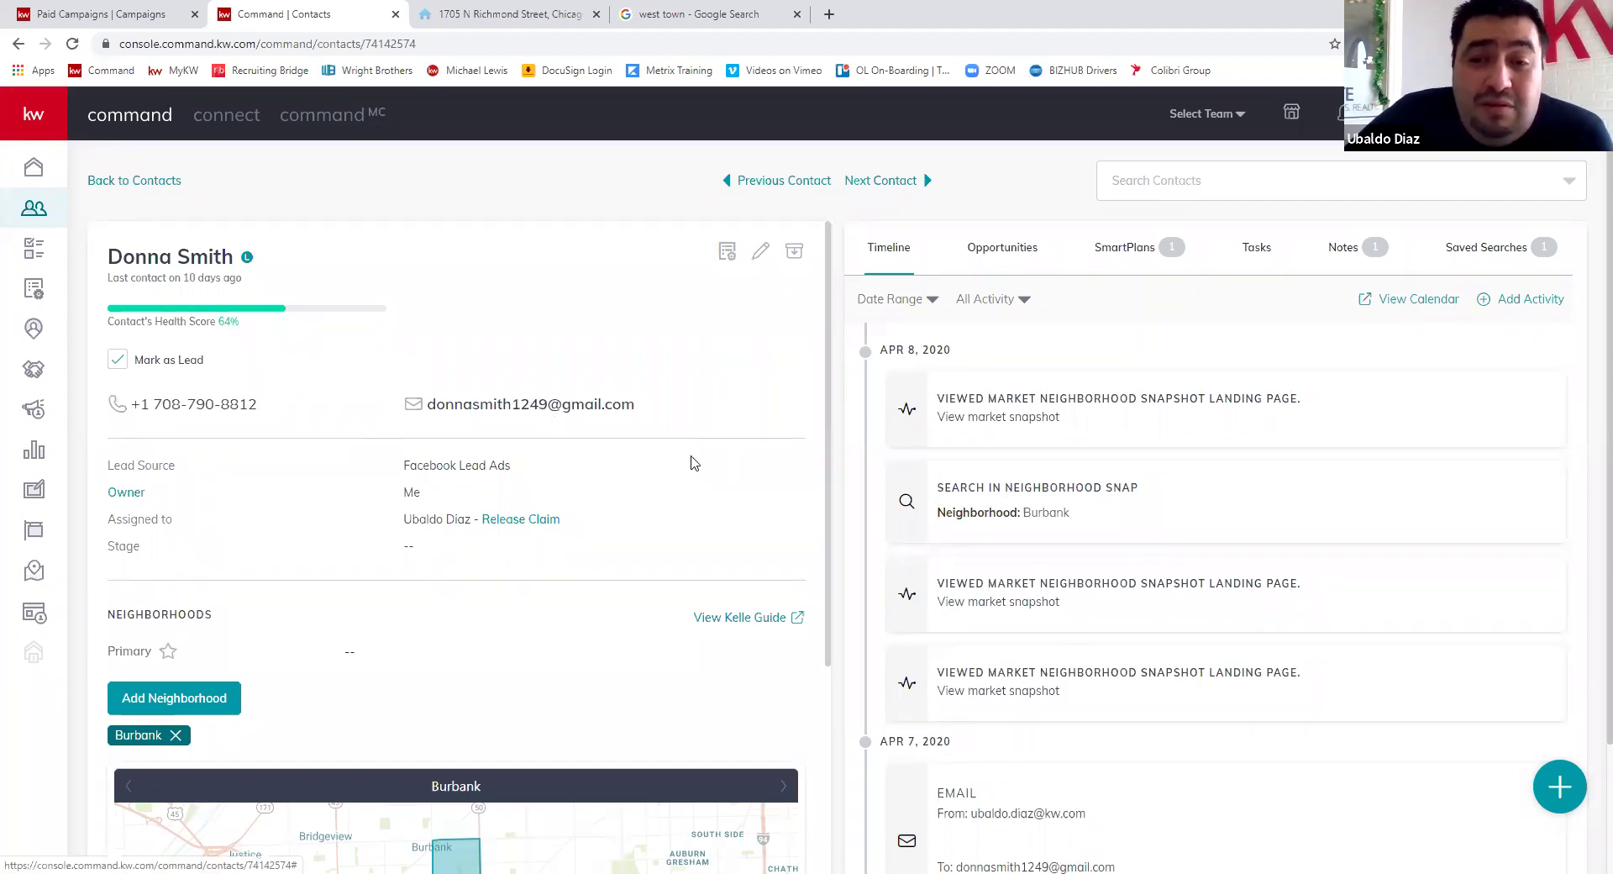
pyautogui.scroll(-2, 303, 534)
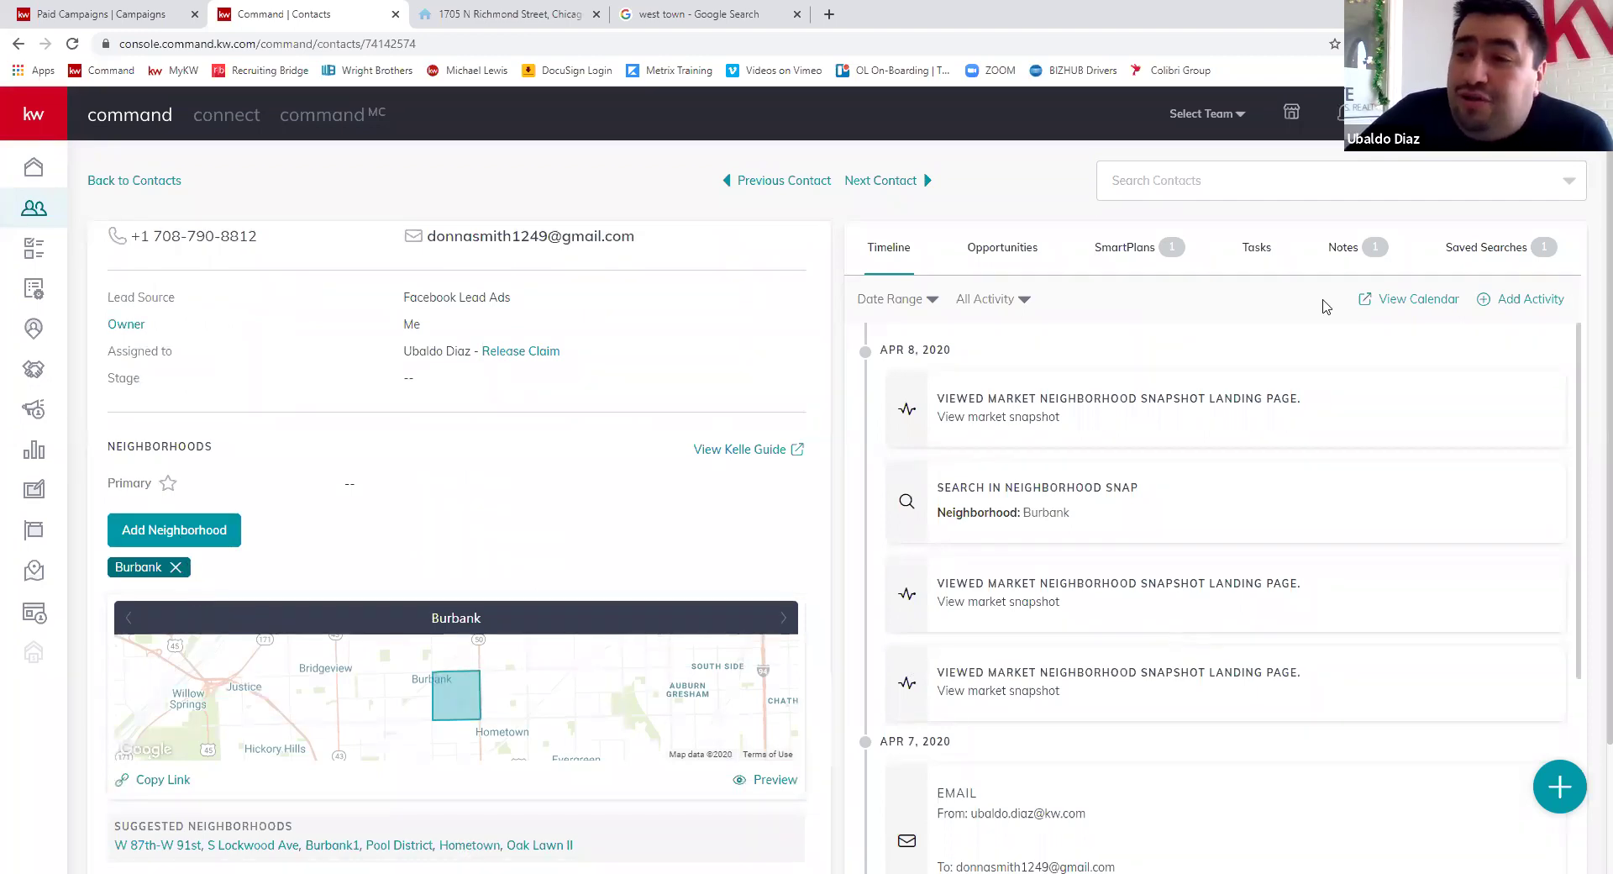
# - Review the lead's note with its property address selected, then their active Bi-Weekly Neighborhood SmartPlan
pyautogui.click(1344, 249)
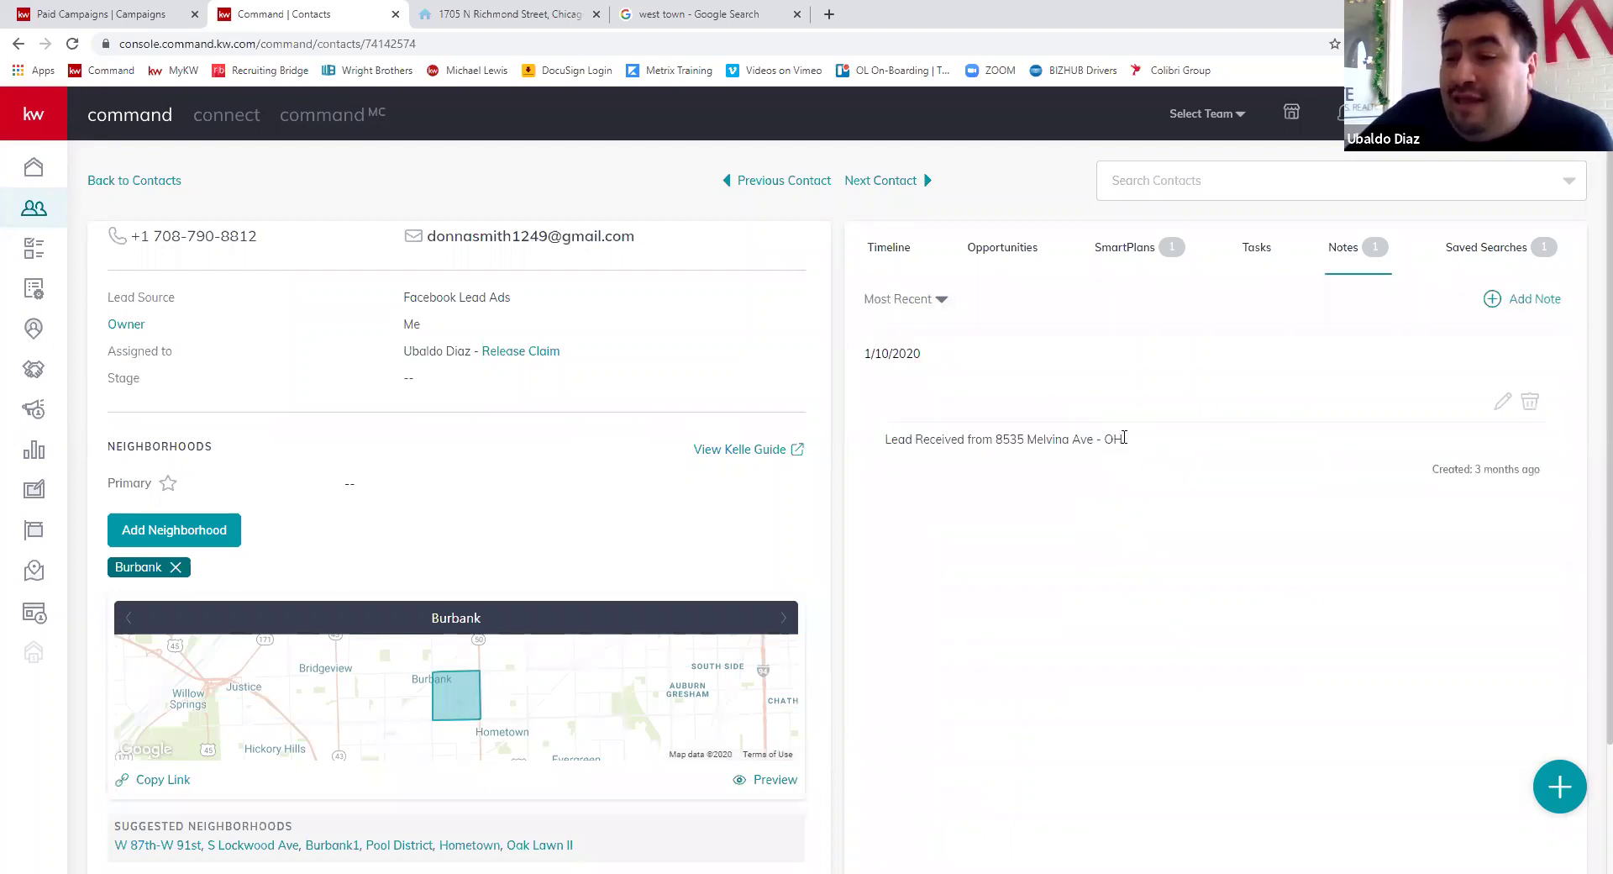
pyautogui.moveTo(1124, 437); pyautogui.dragTo(995, 439)
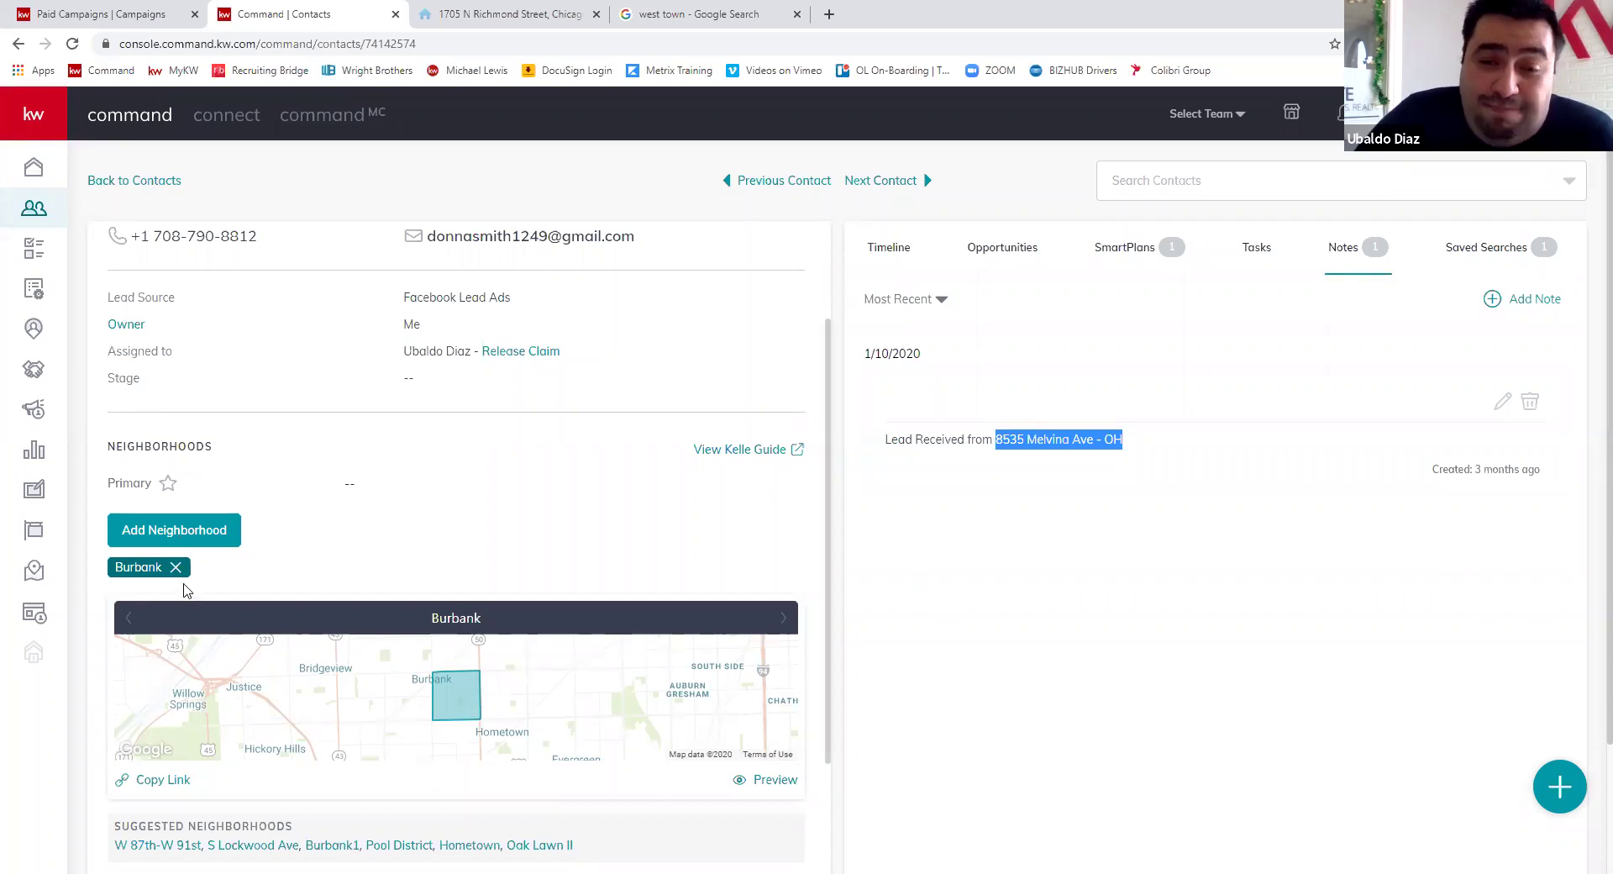
pyautogui.click(1137, 256)
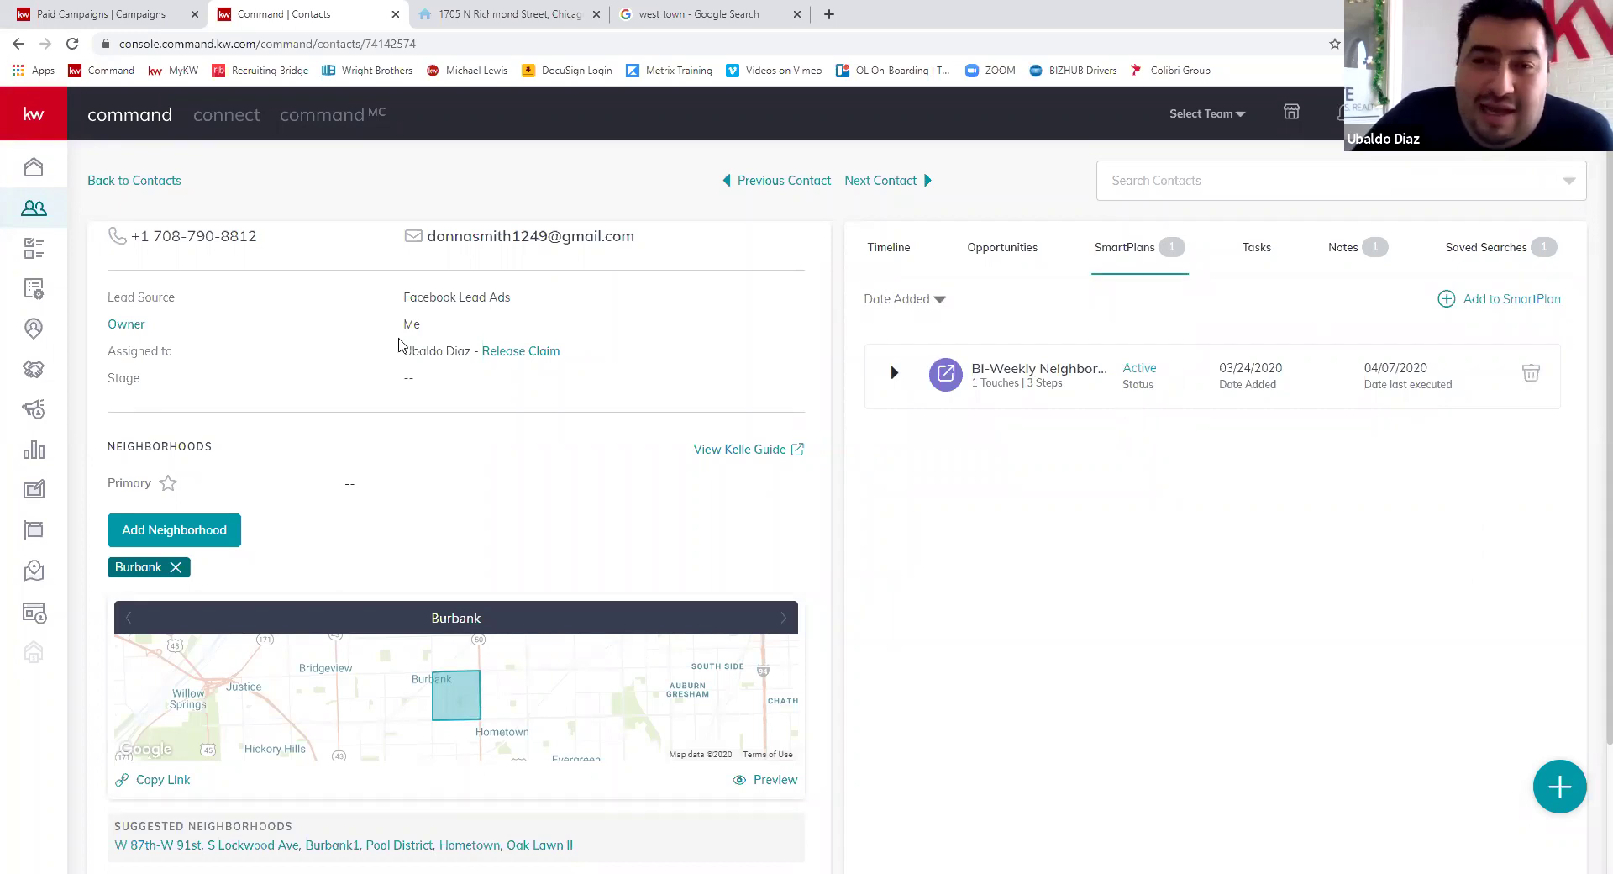
pyautogui.scroll(2, 473, 476)
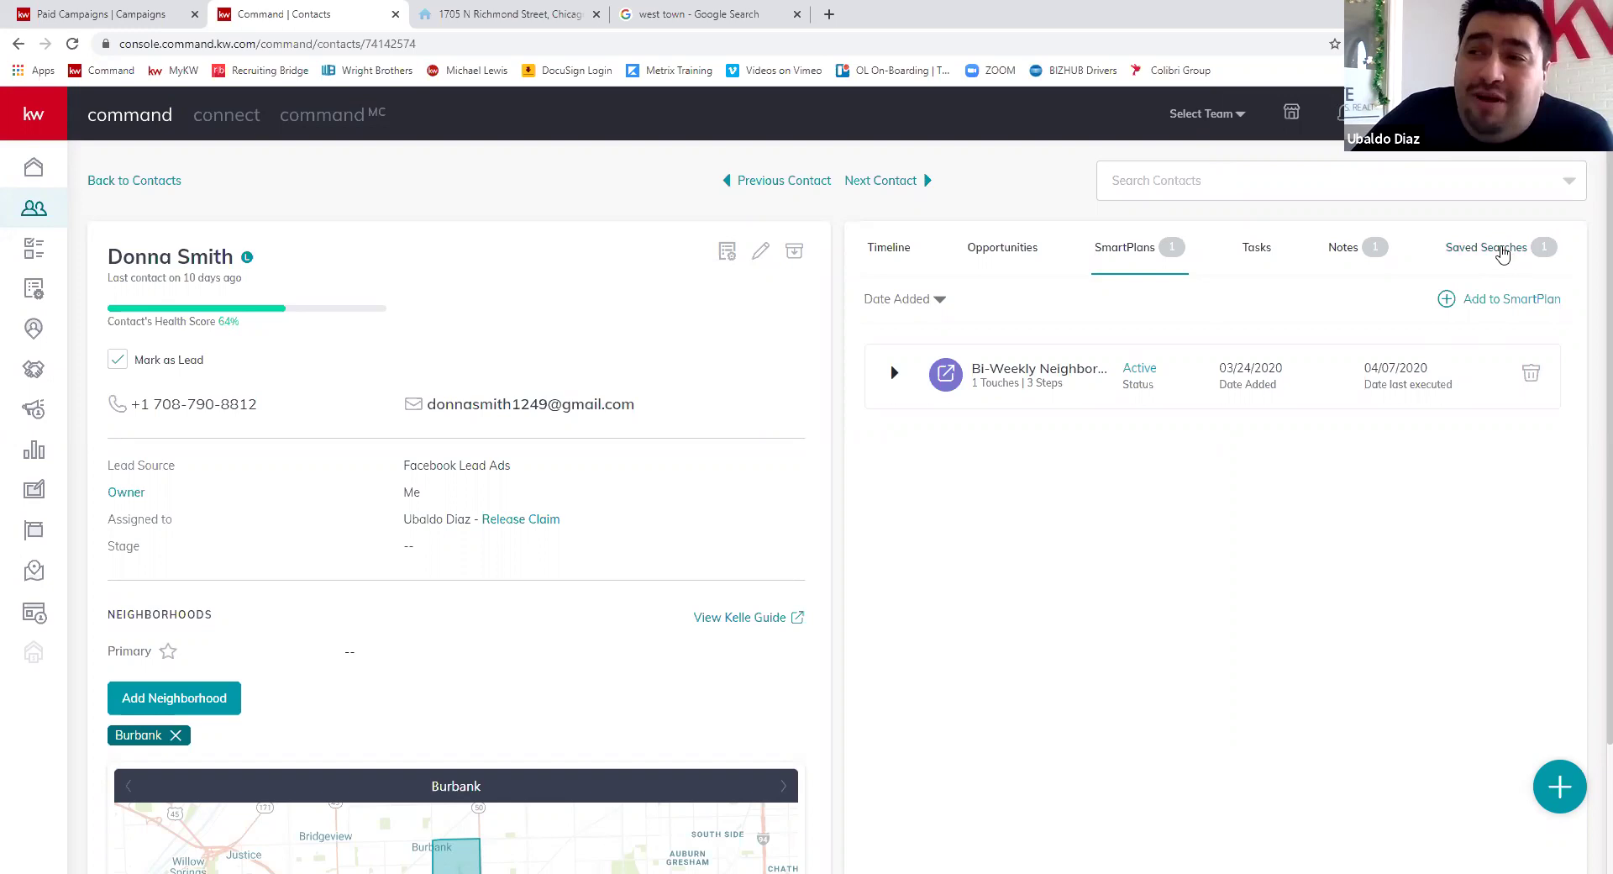
# - Look through the Burbank saved search's criteria, dismiss the location prompt, and cancel without saving
pyautogui.click(1501, 252)
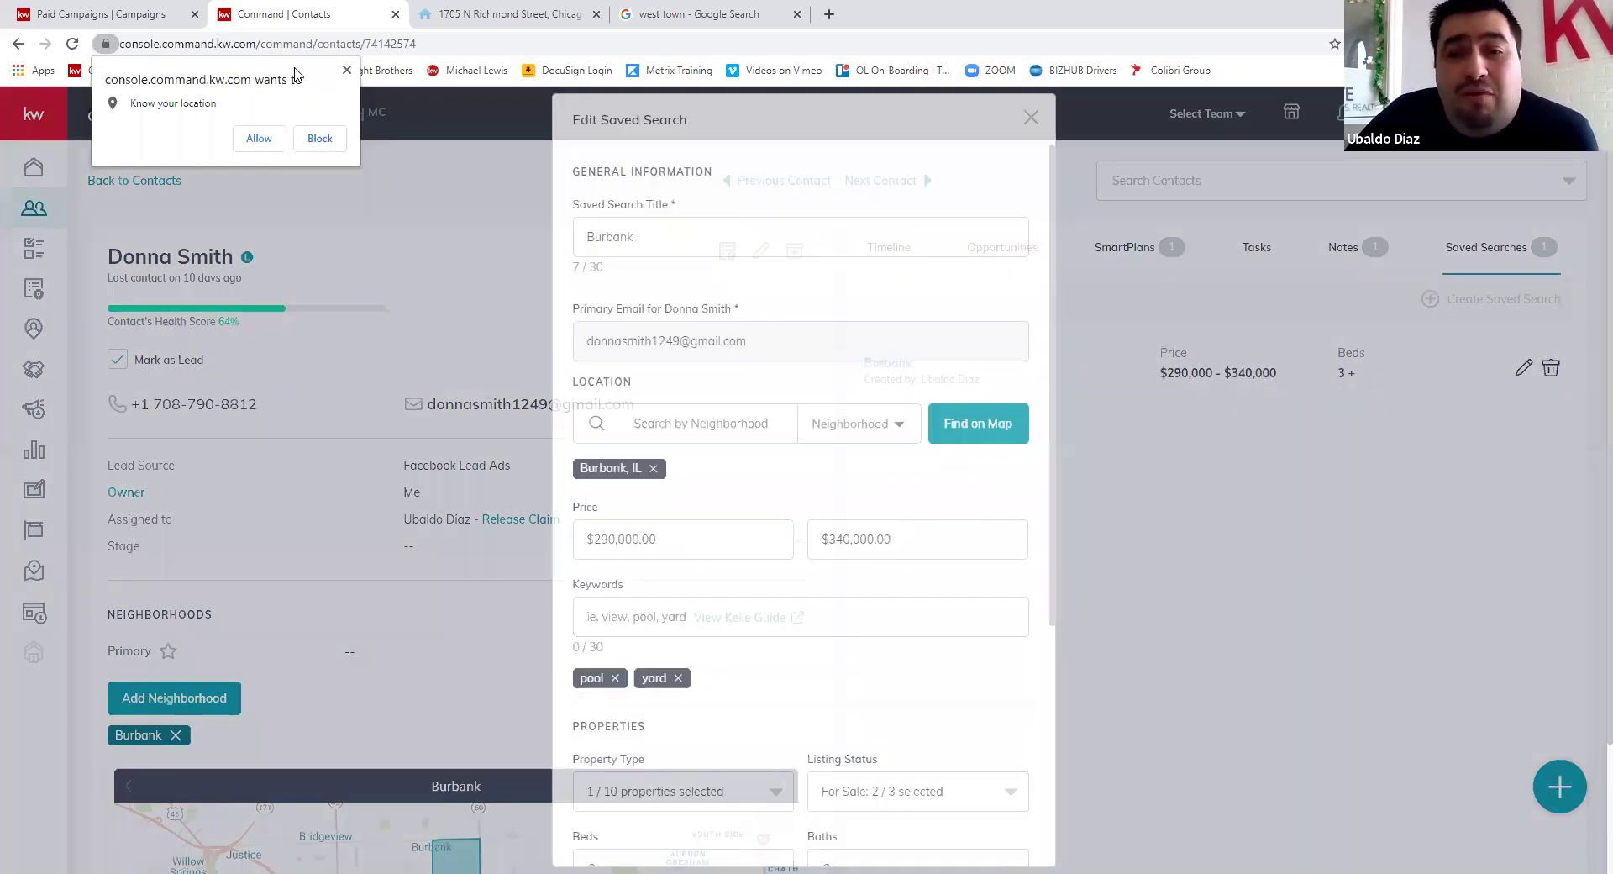
pyautogui.click(636, 390)
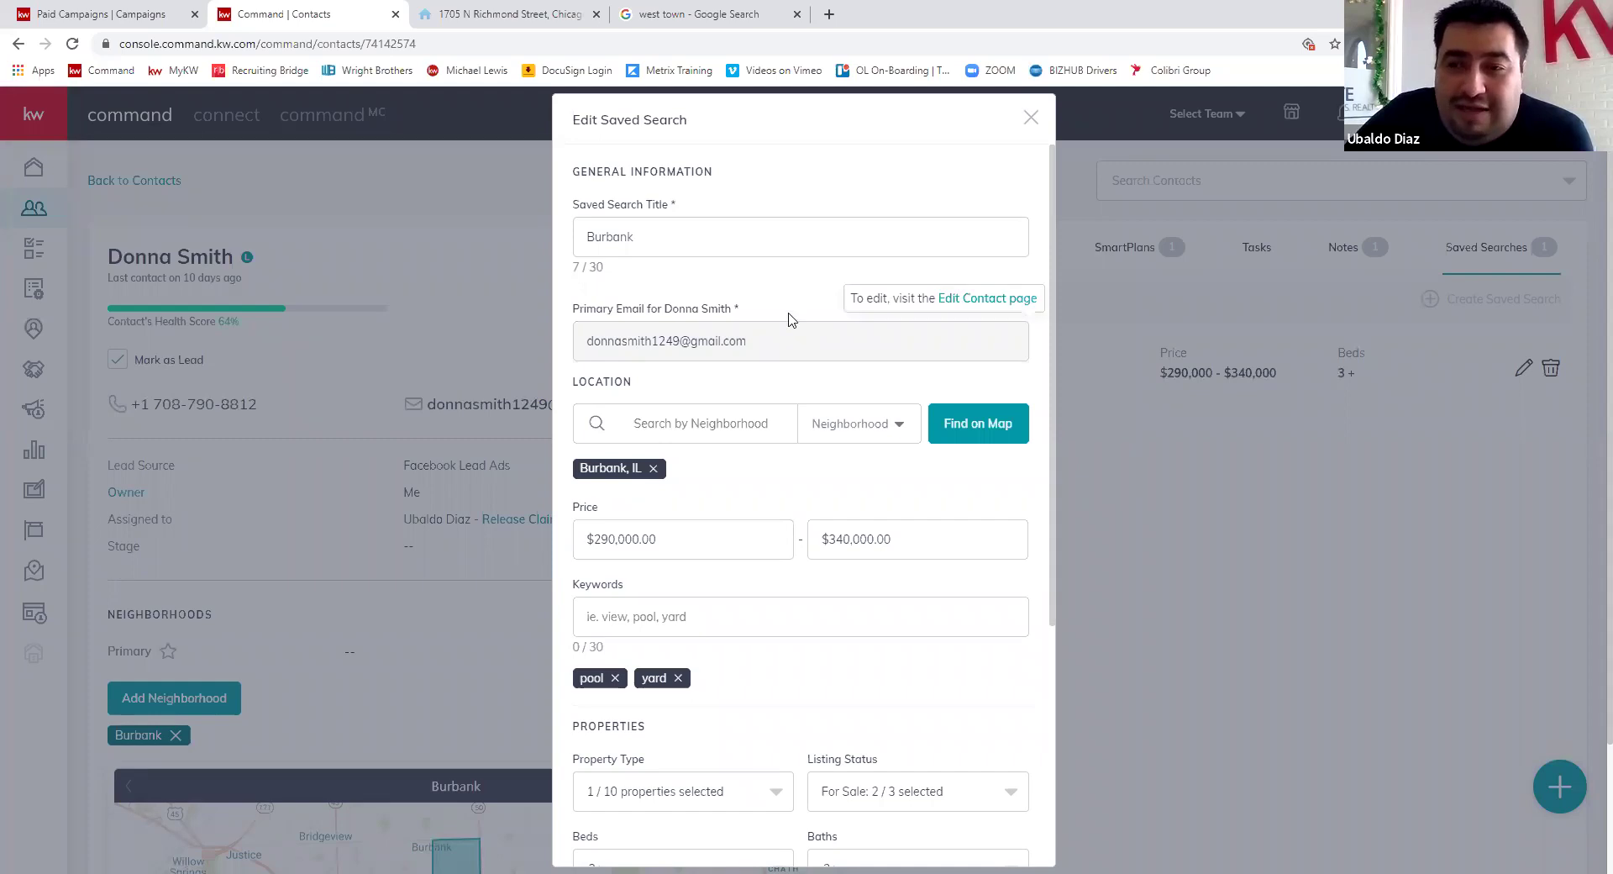
pyautogui.scroll(-1, 664, 389)
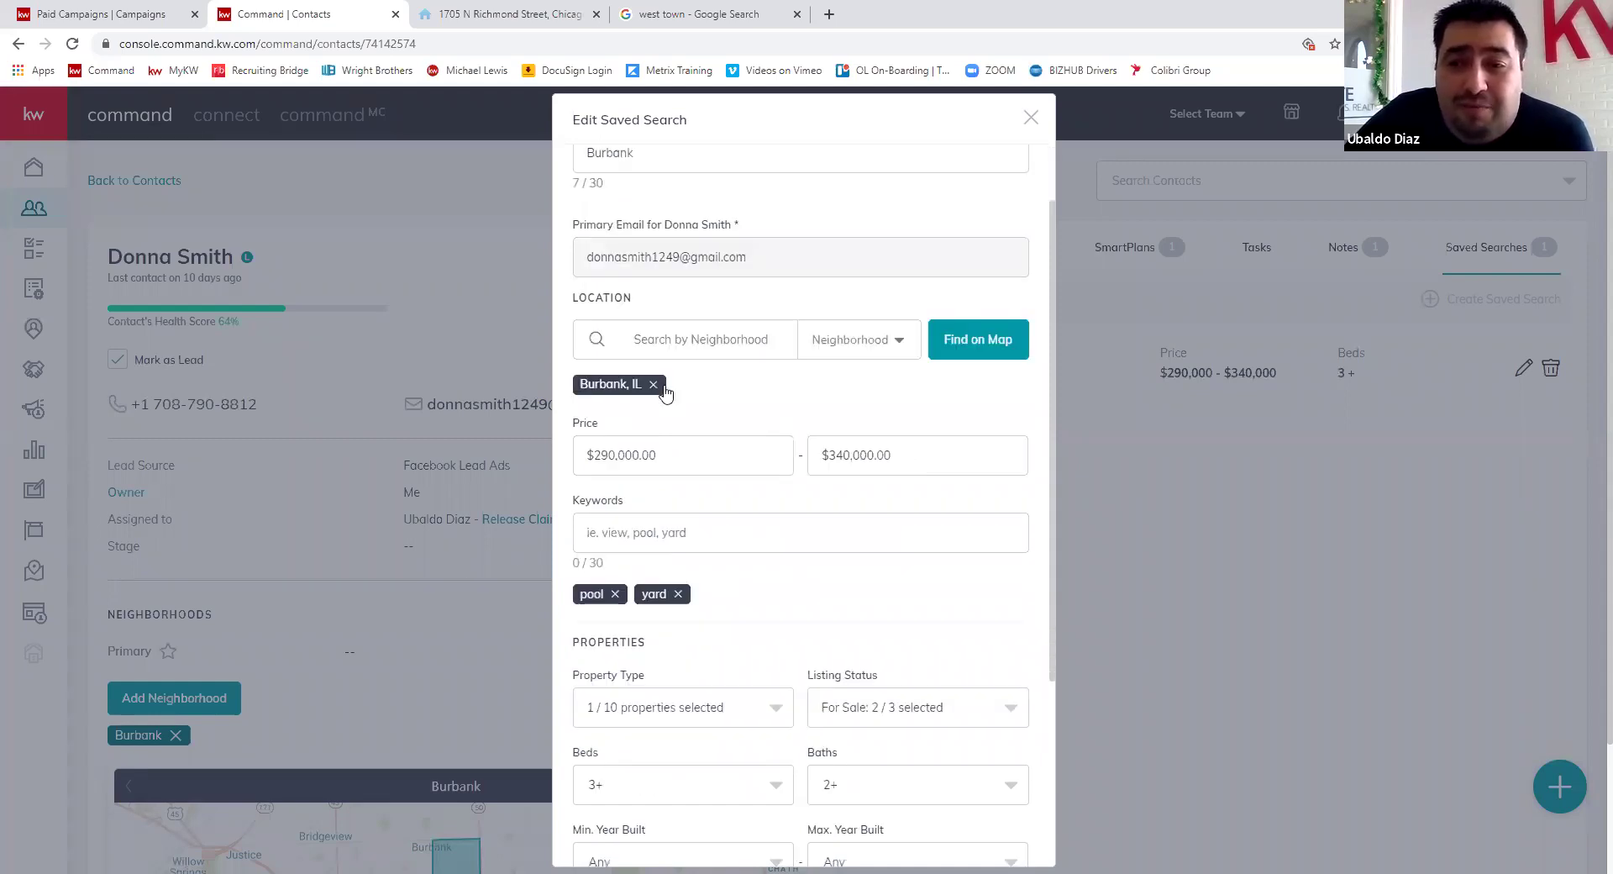
pyautogui.scroll(-1, 807, 410)
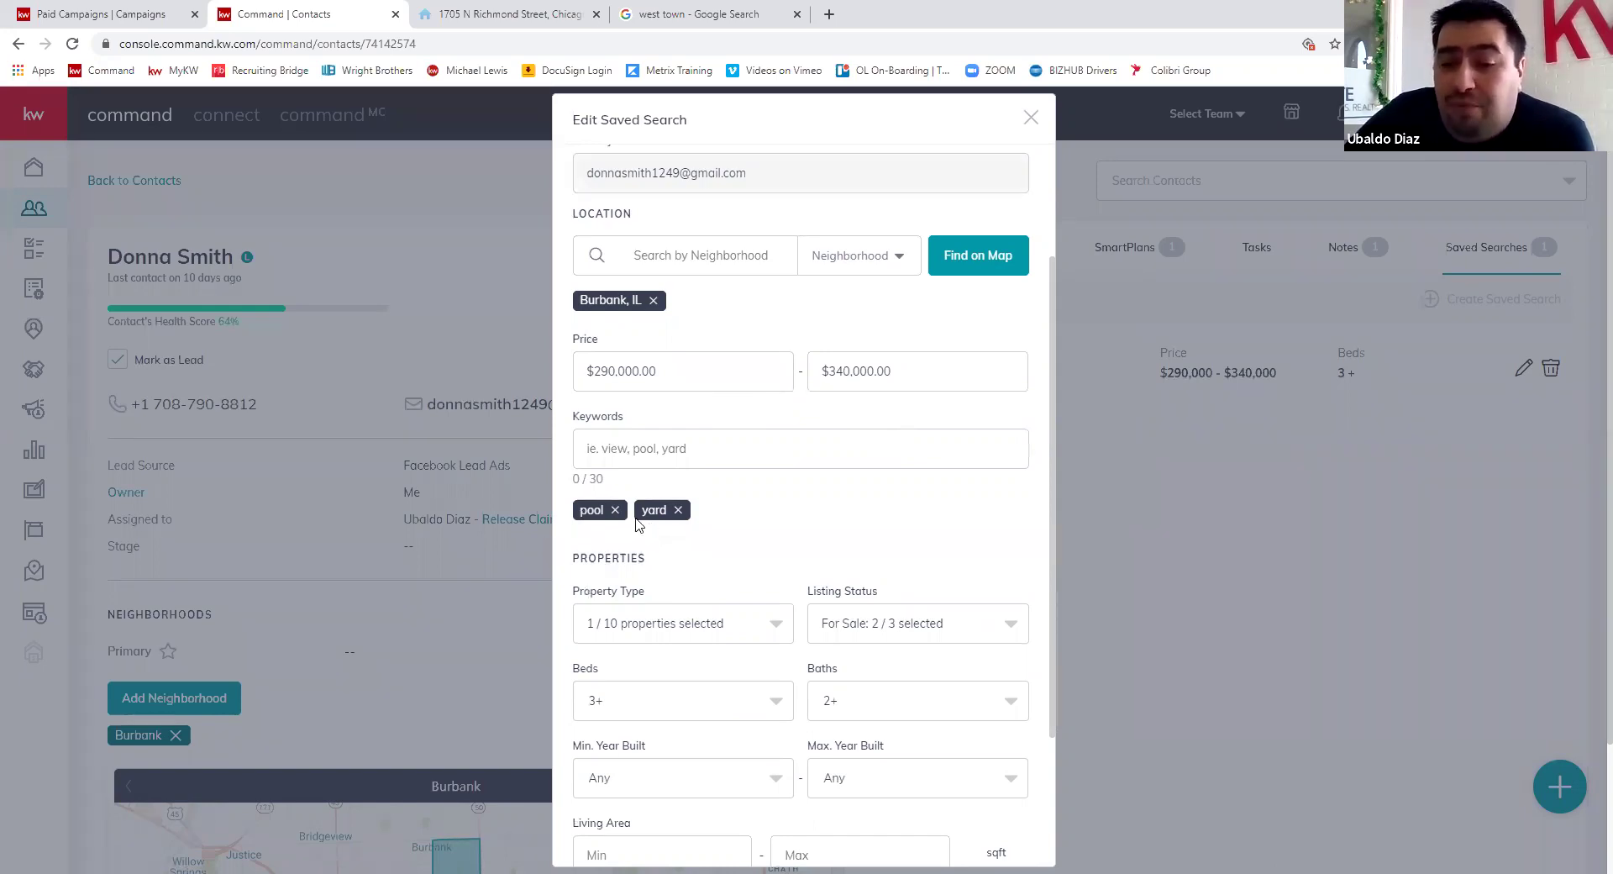
pyautogui.scroll(-2, 664, 421)
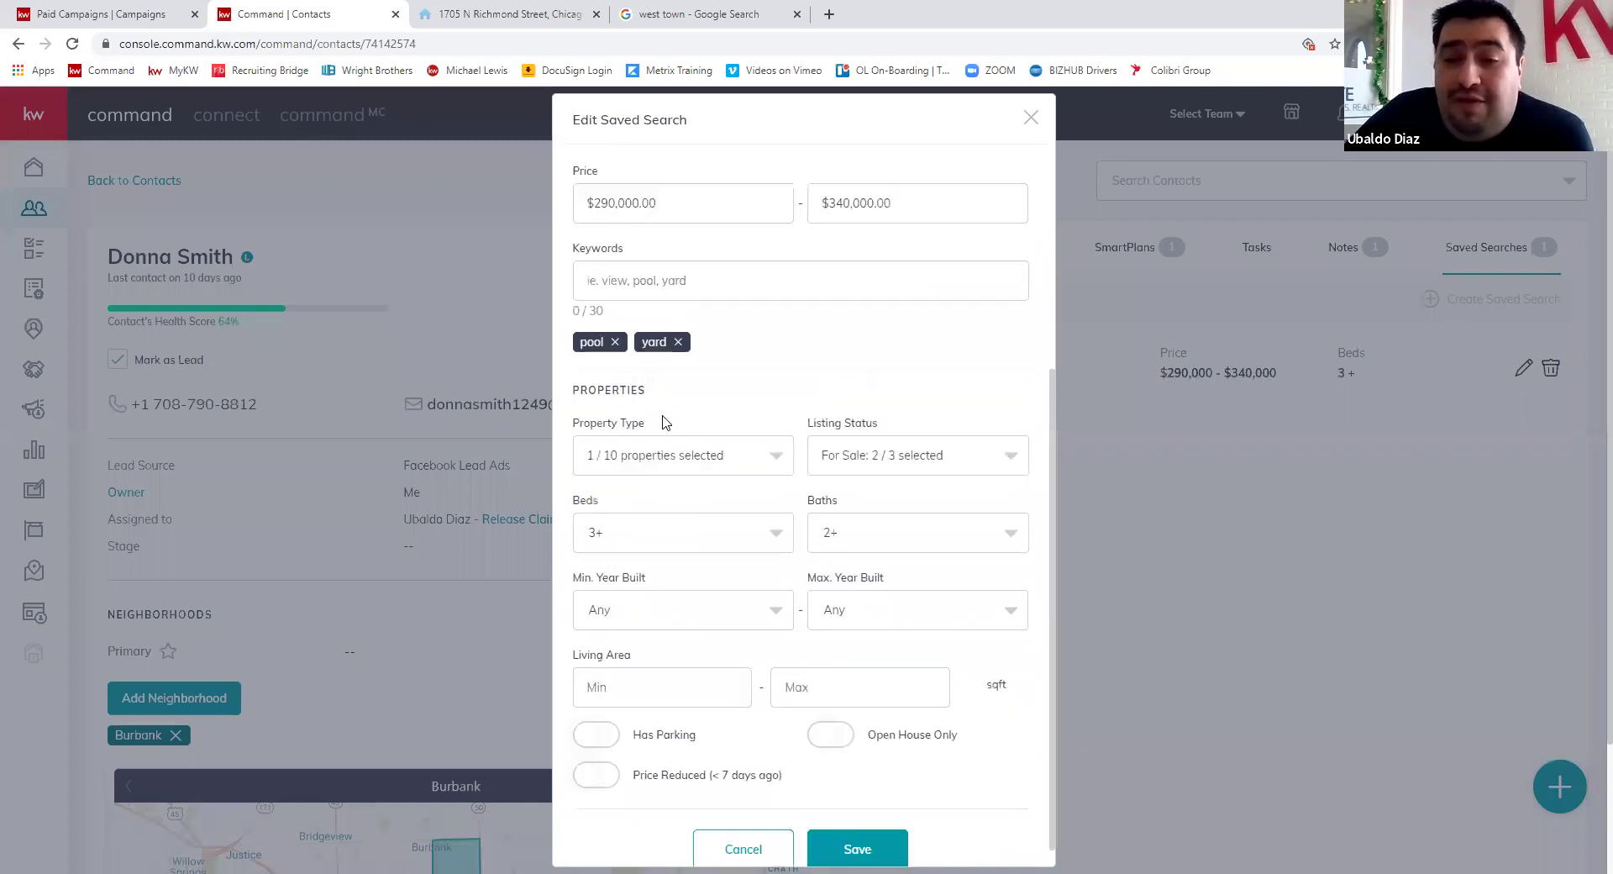
pyautogui.scroll(-1, 809, 462)
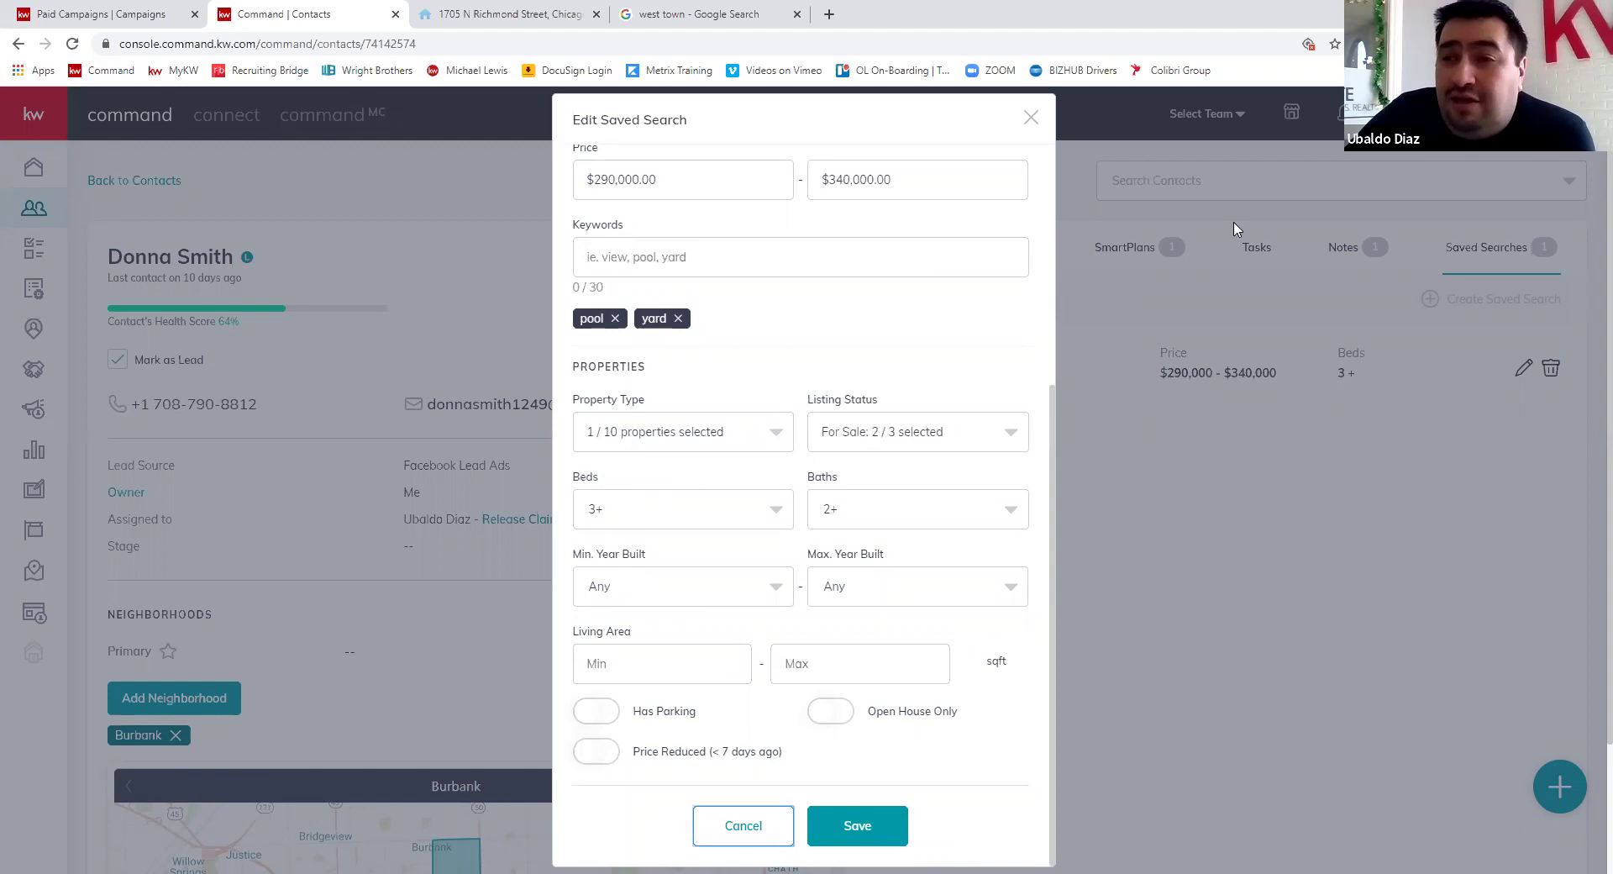
pyautogui.click(1180, 410)
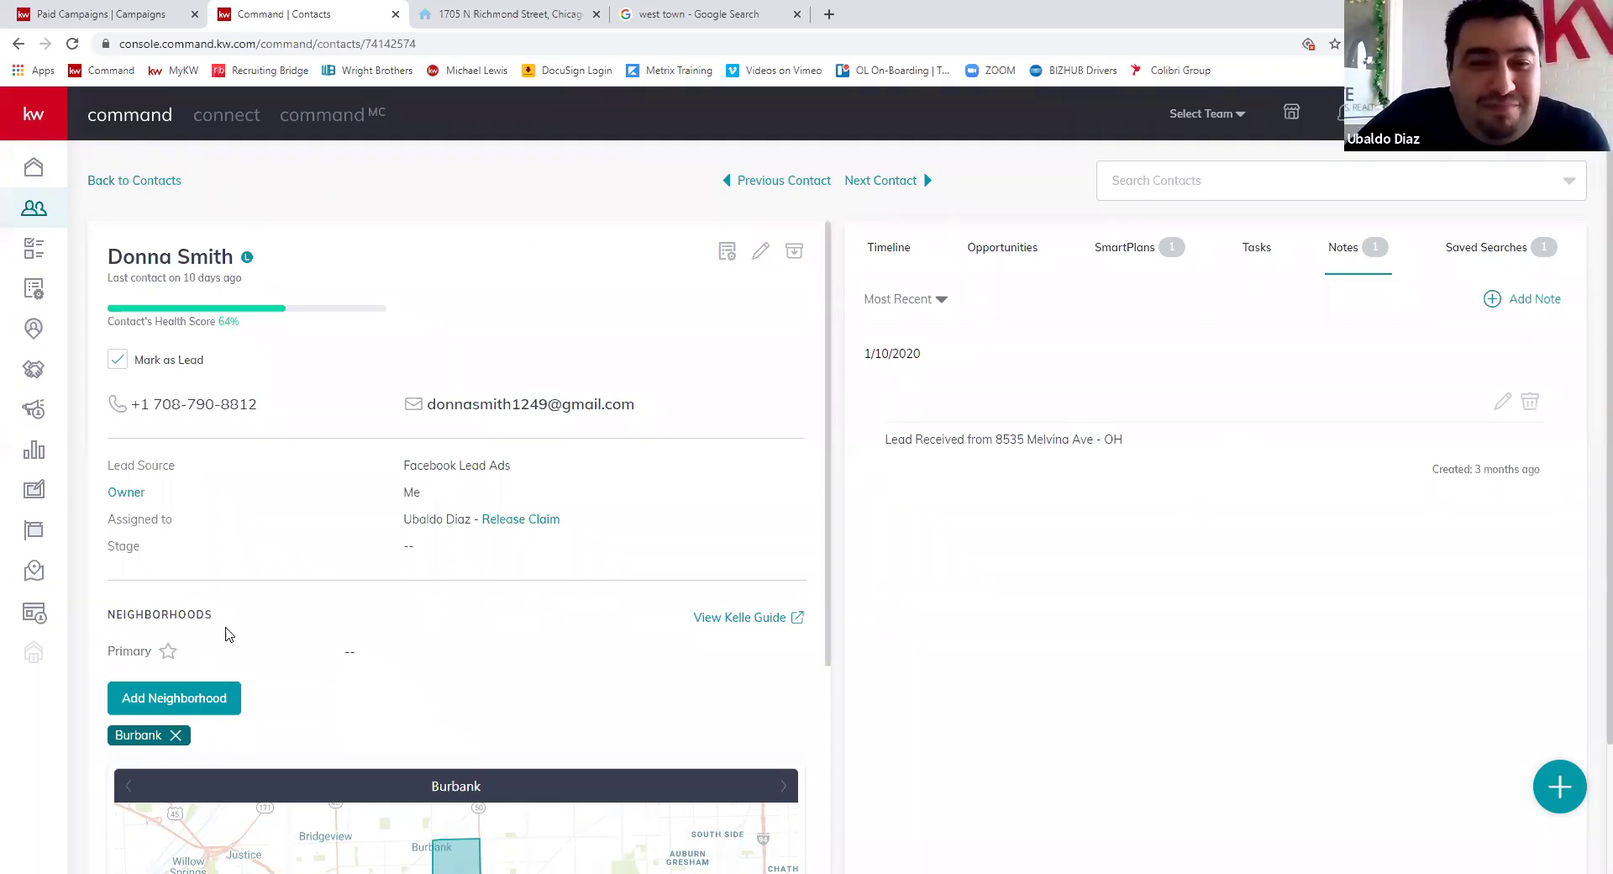
# - Scroll the lead's record panel and go back to the 9-contact list
pyautogui.scroll(-2, 225, 634)
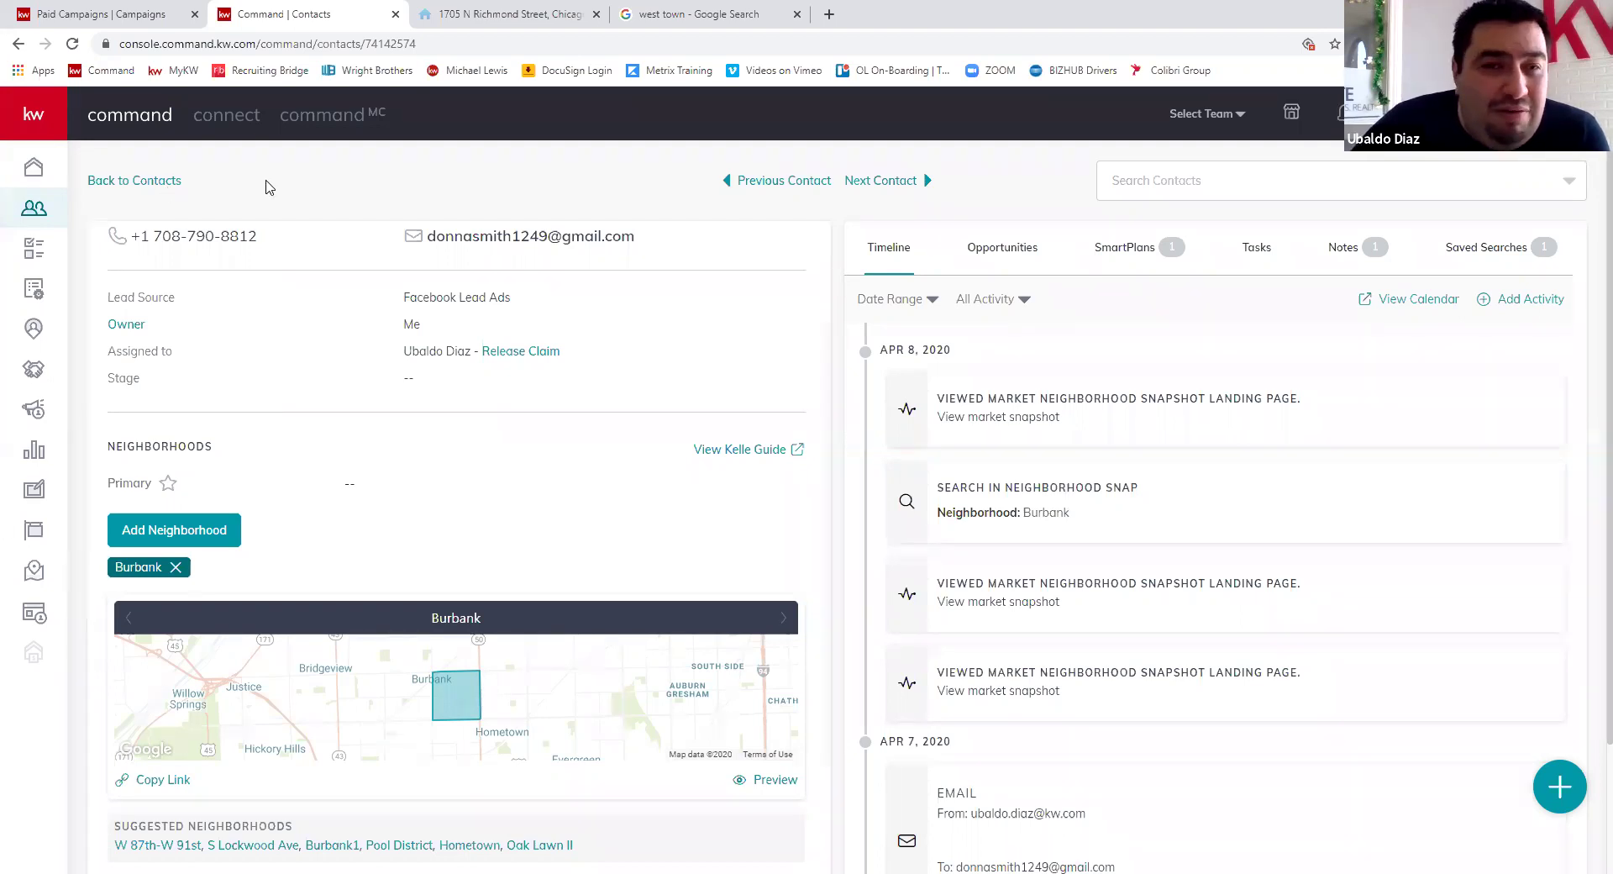
pyautogui.click(148, 185)
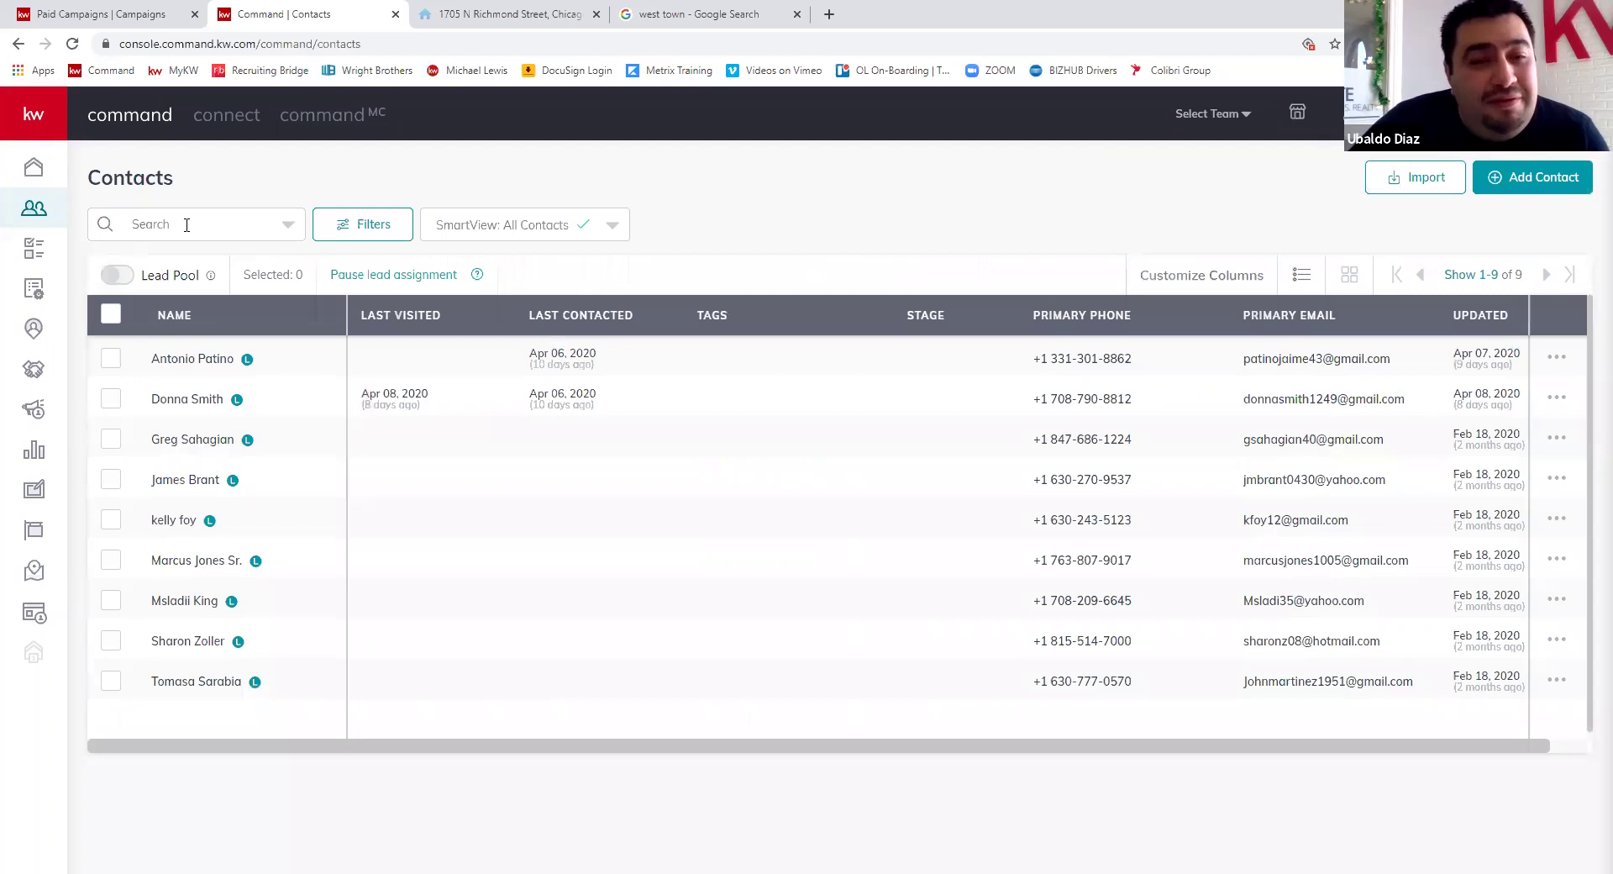
# - Search the contacts list by the contact's first name, then close the search field options
pyautogui.click(186, 225)
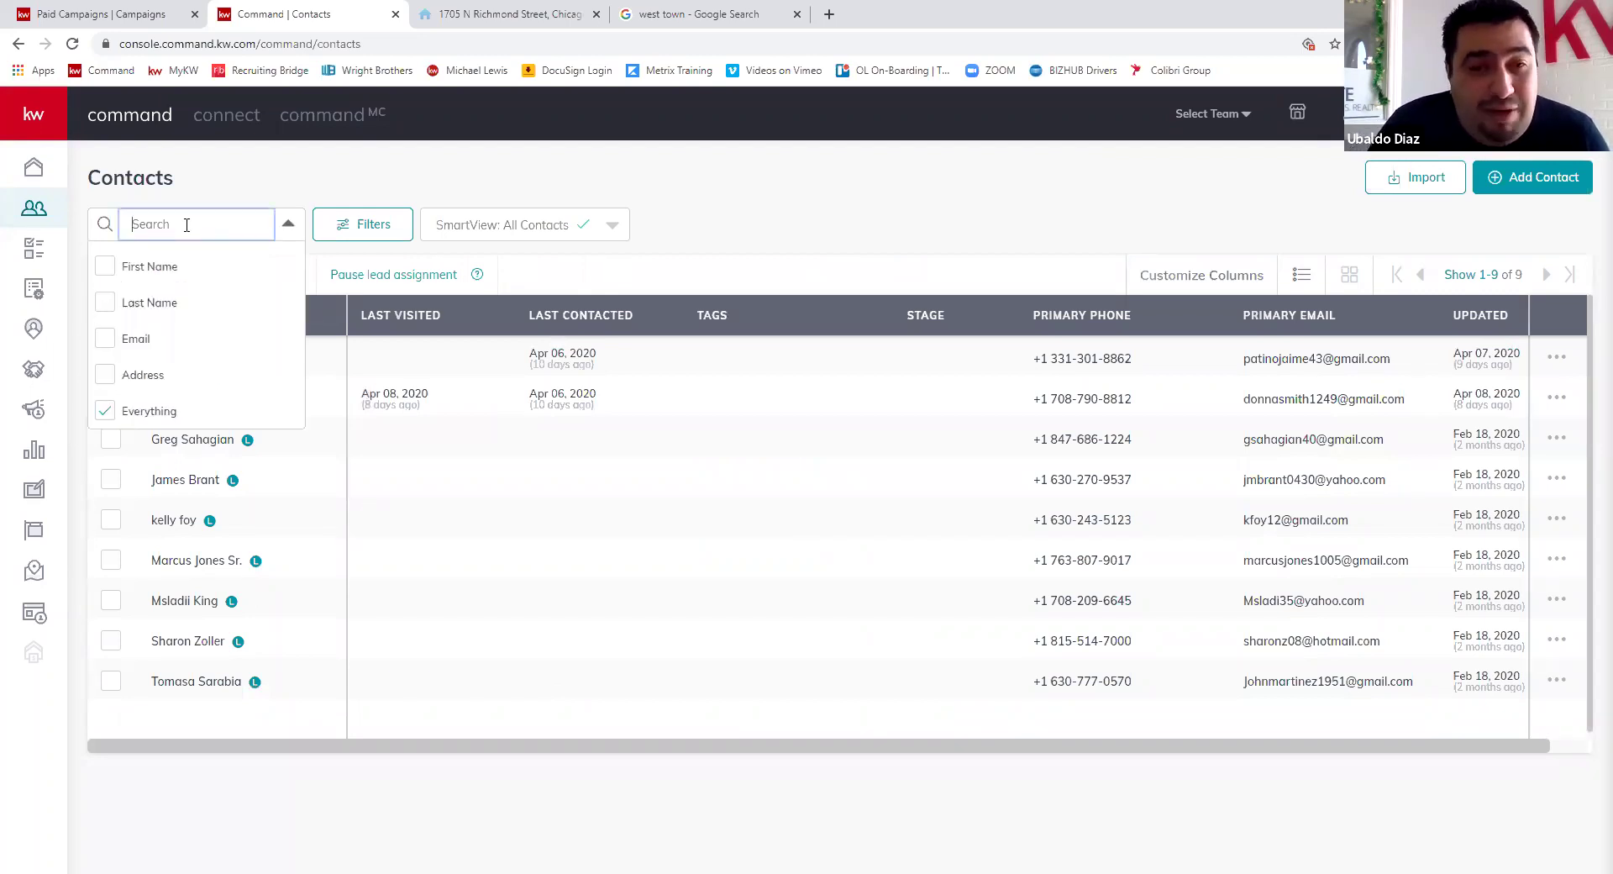
pyautogui.write('alberto')
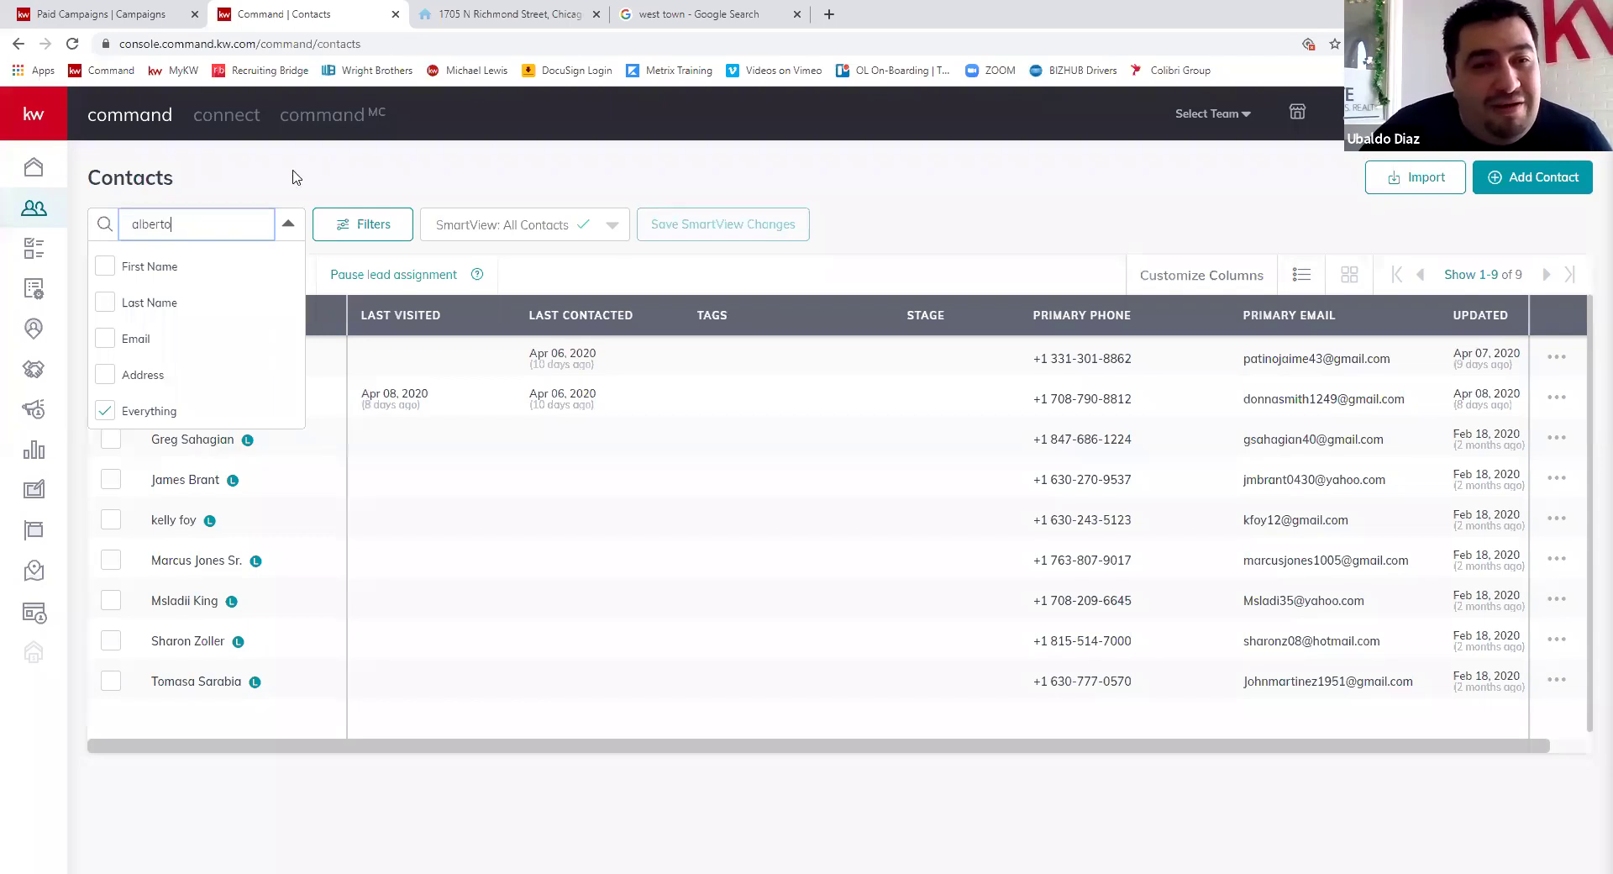
pyautogui.click(296, 182)
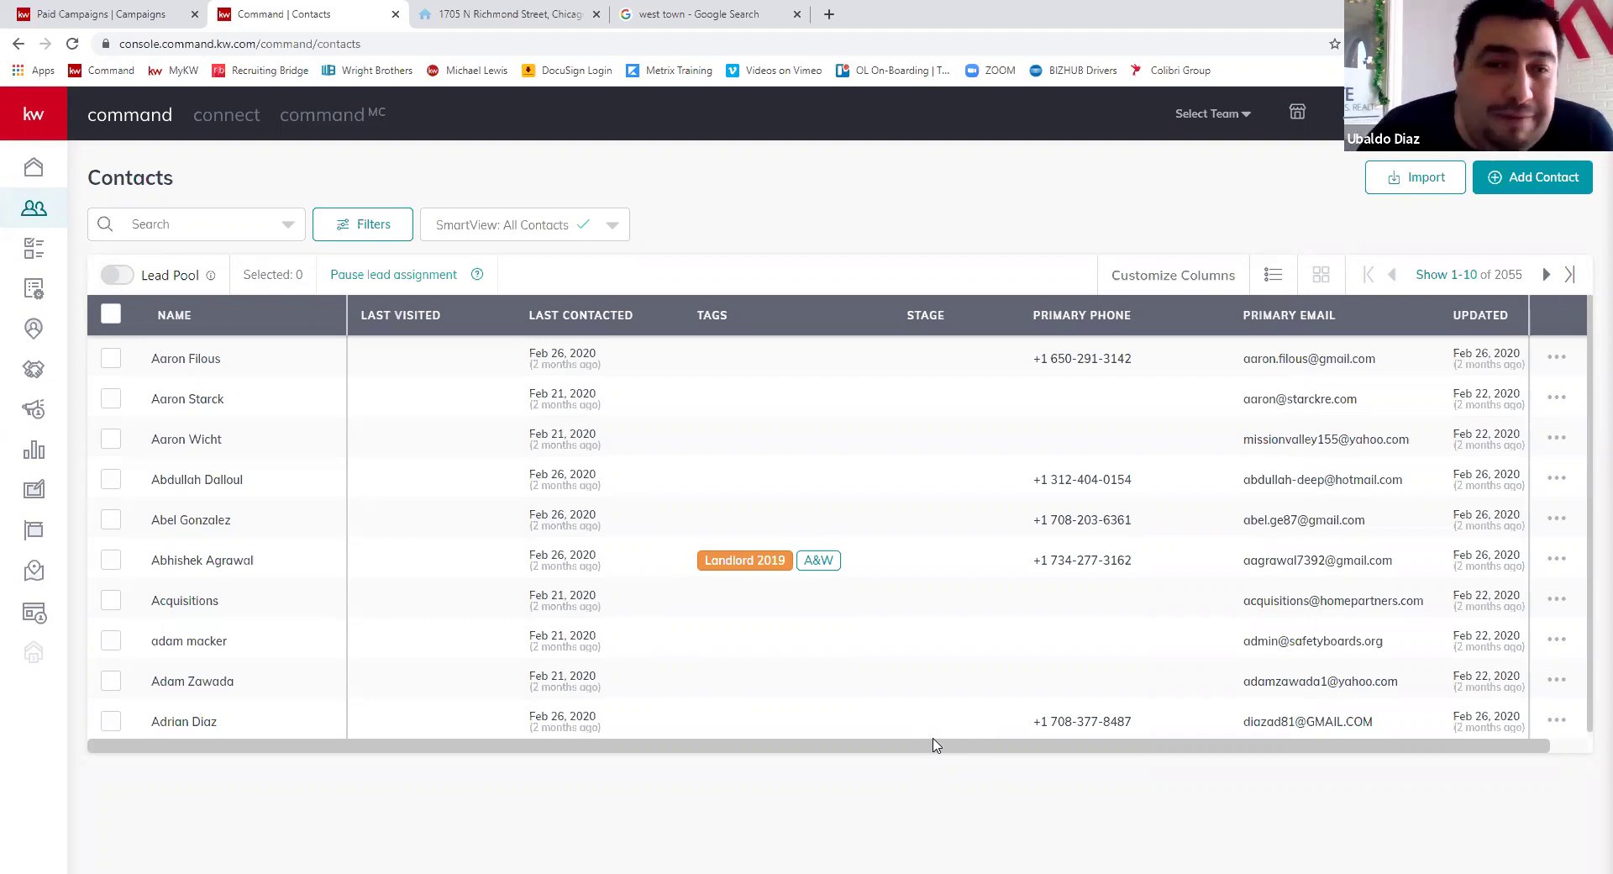
# - Search by a partial first name, open the second matching contact, and view their Neighborhoods section
pyautogui.click(175, 226)
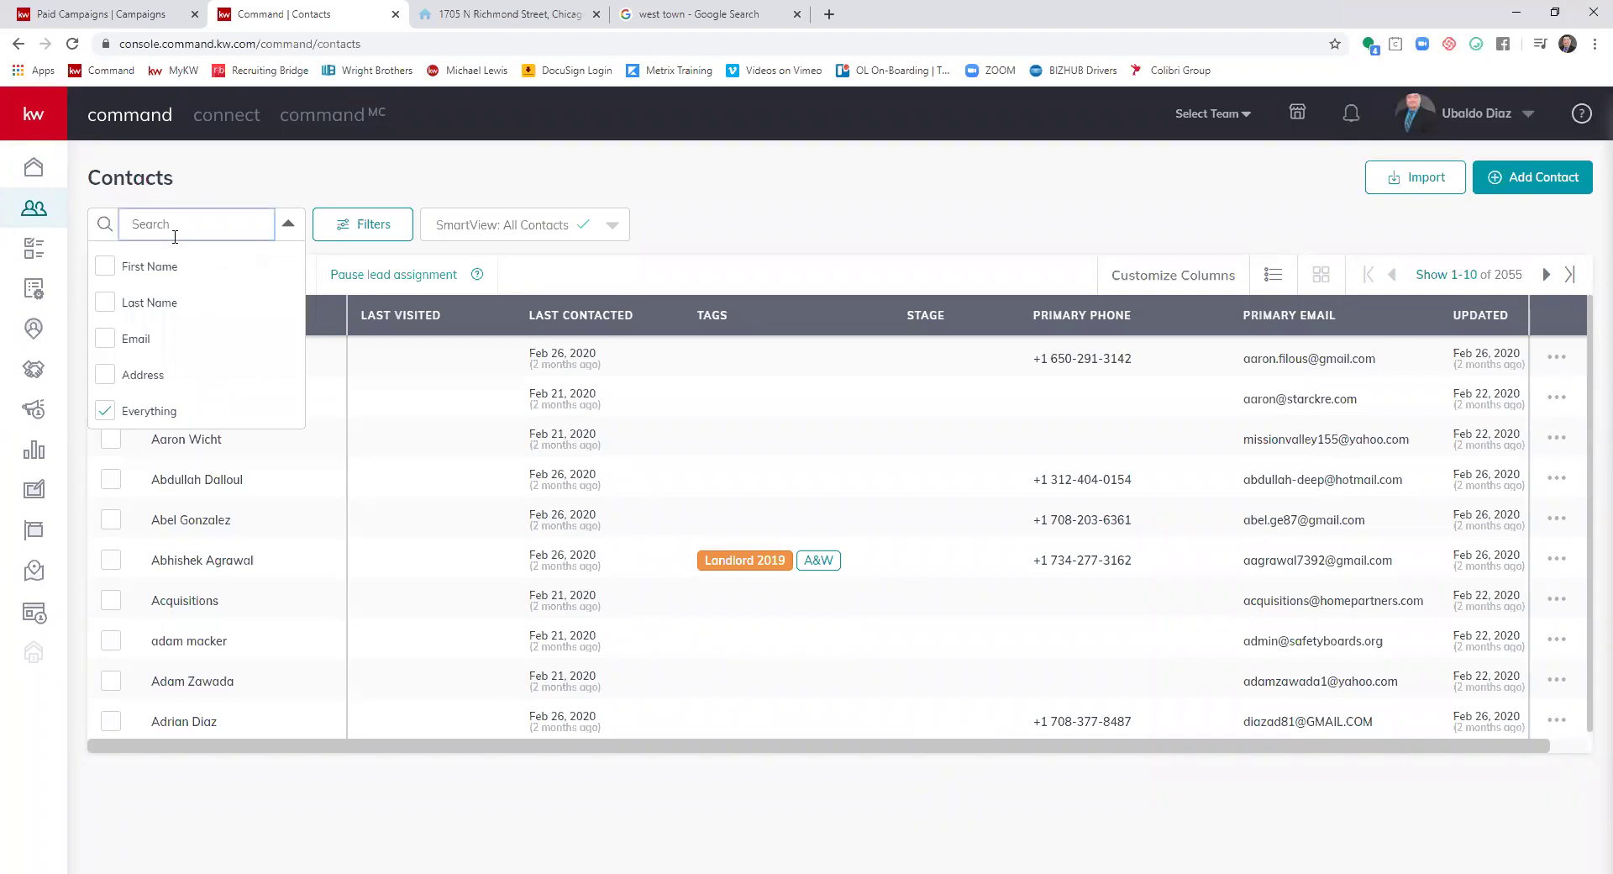
pyautogui.write('albert')
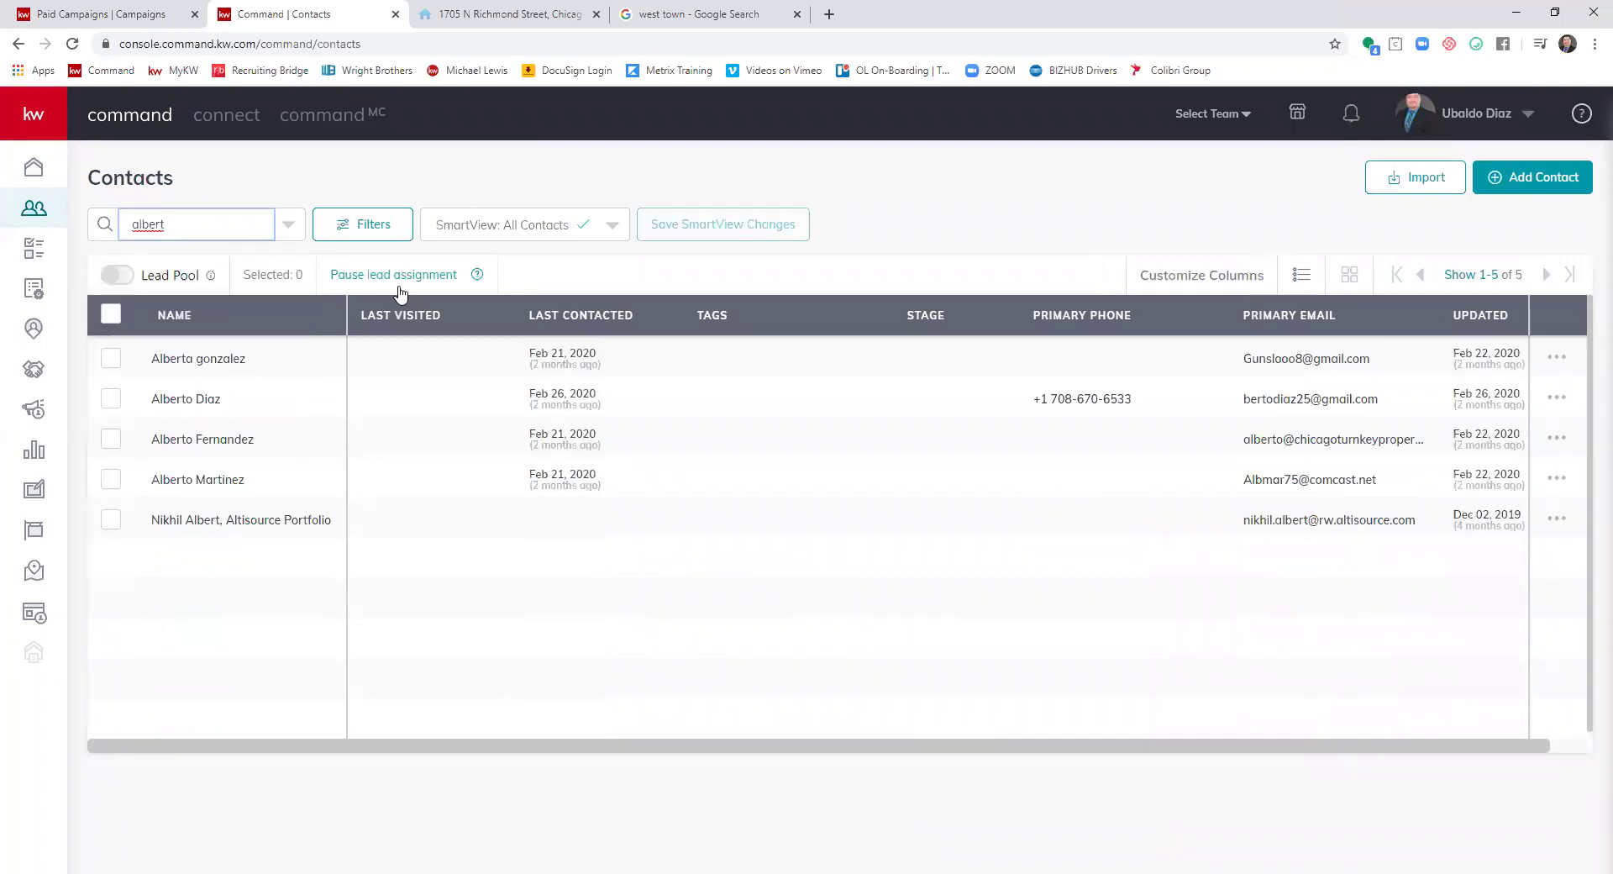
pyautogui.click(186, 400)
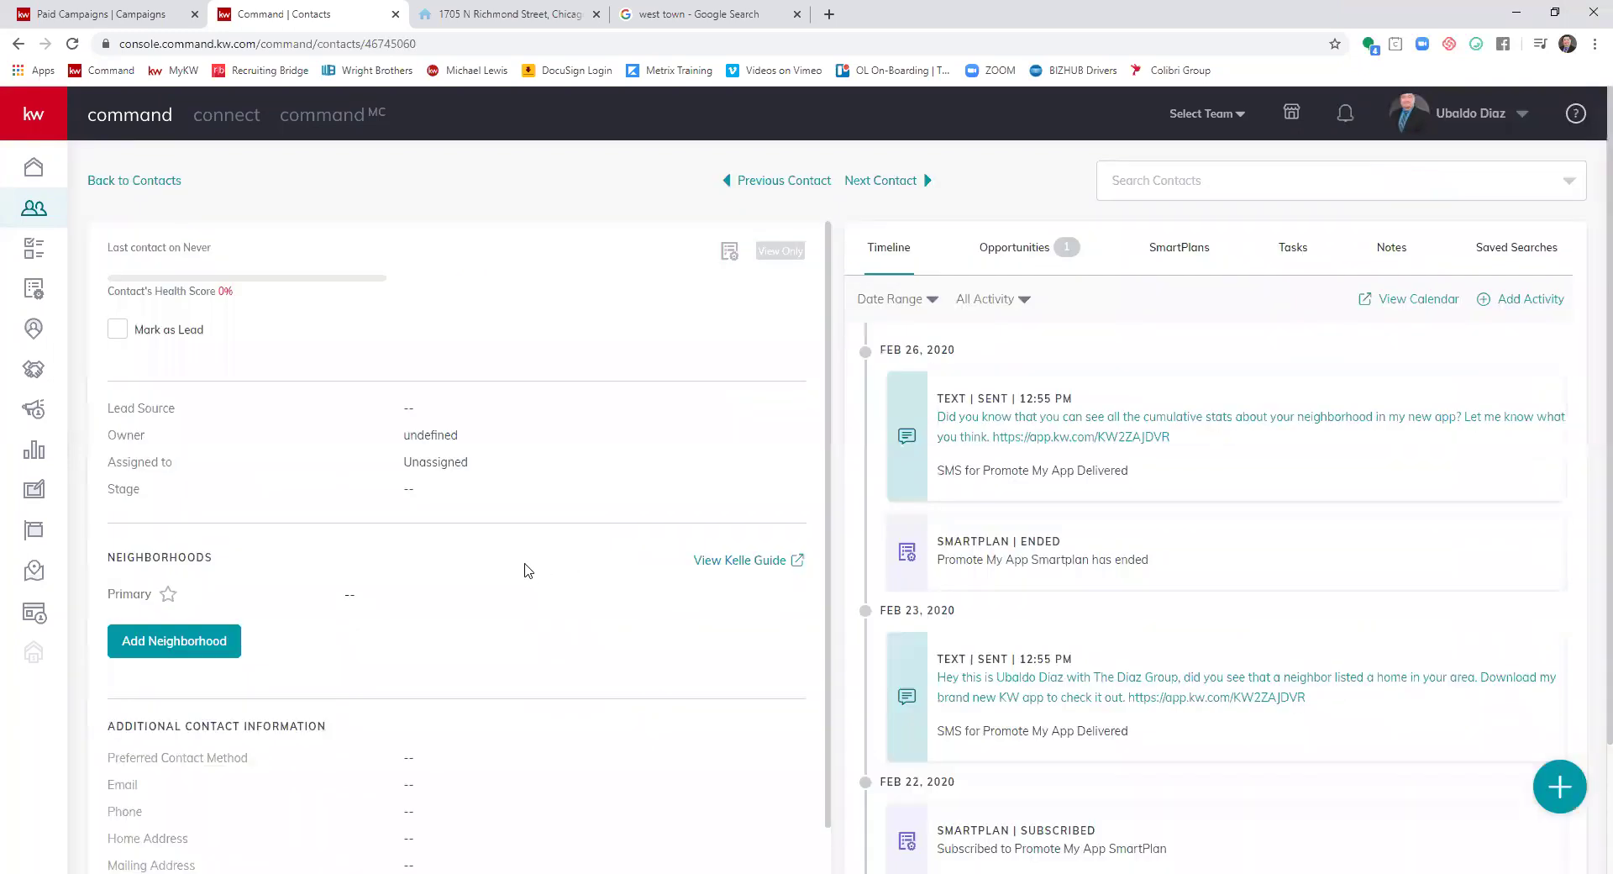
pyautogui.scroll(-2, 523, 569)
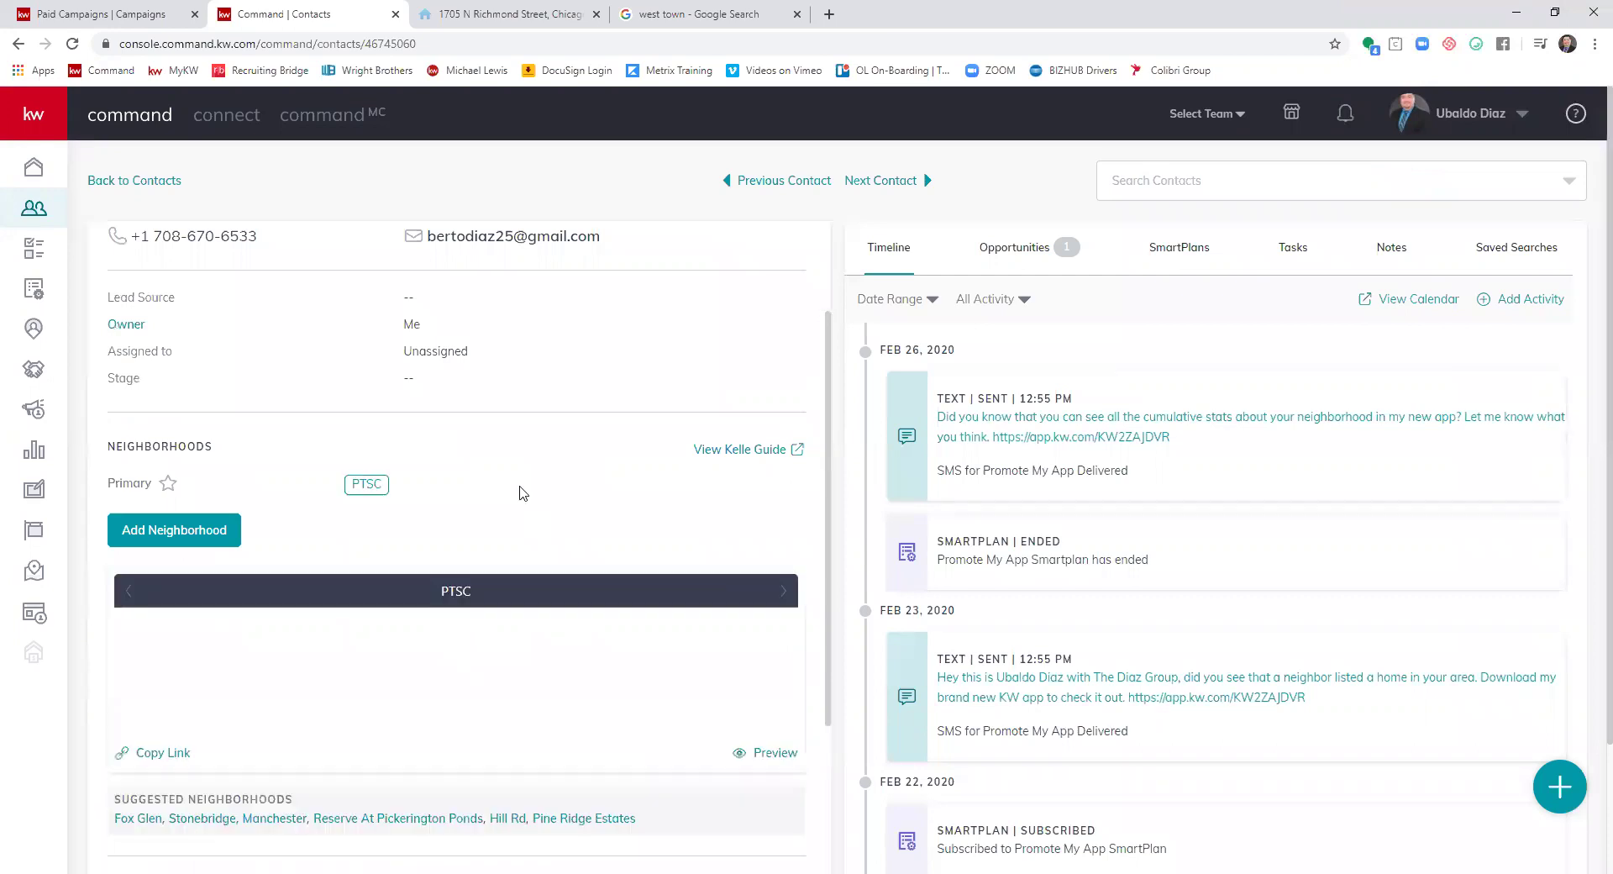
pyautogui.scroll(-1, 519, 493)
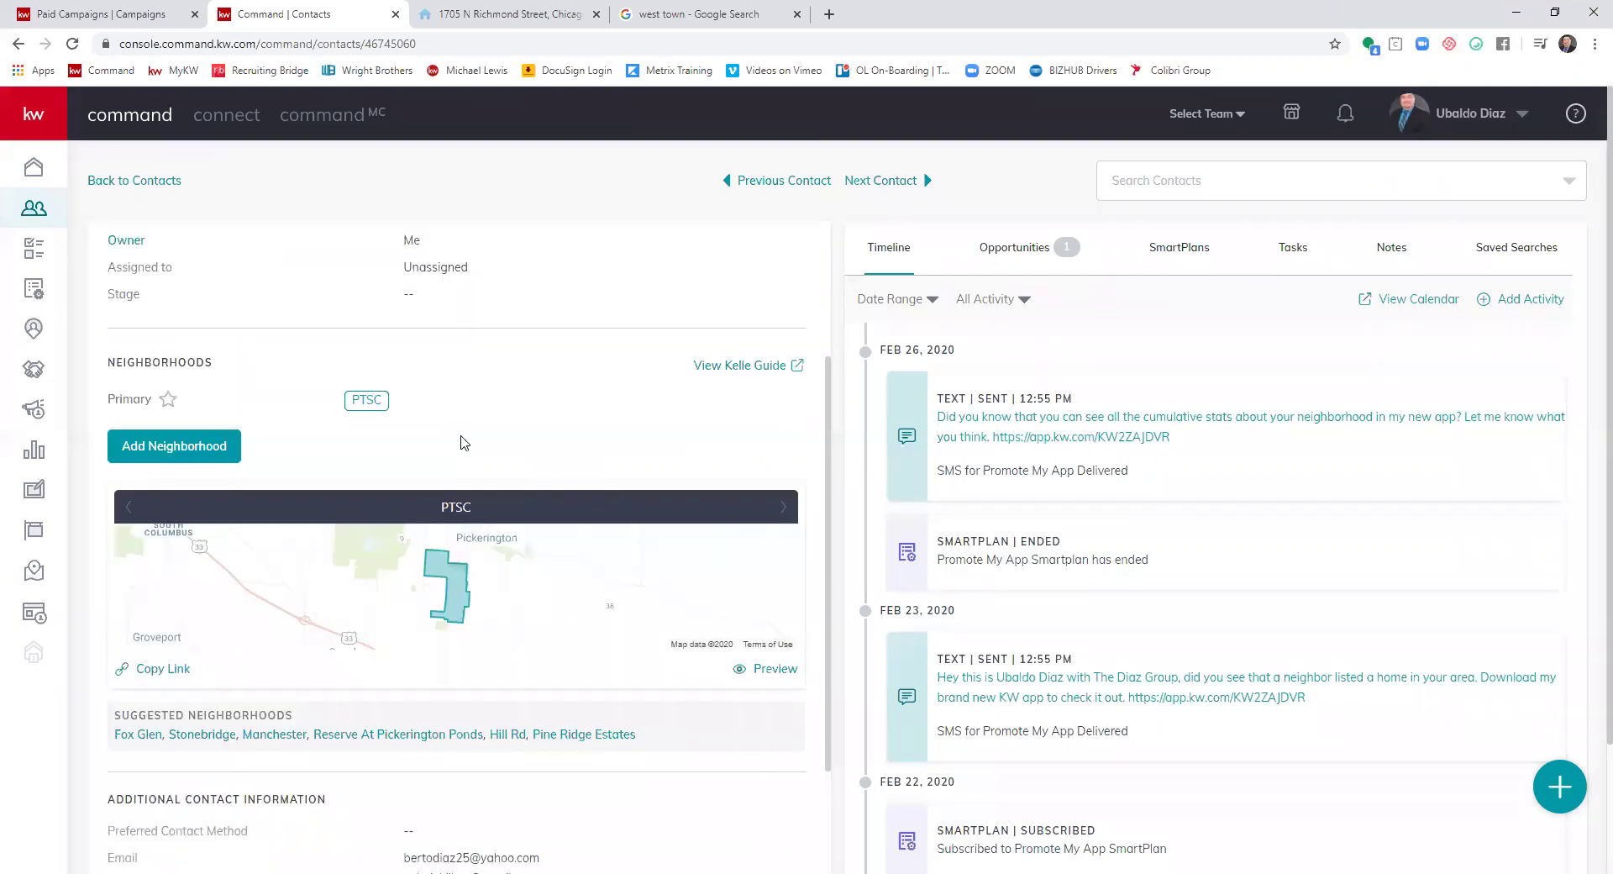
pyautogui.scroll(-2, 536, 424)
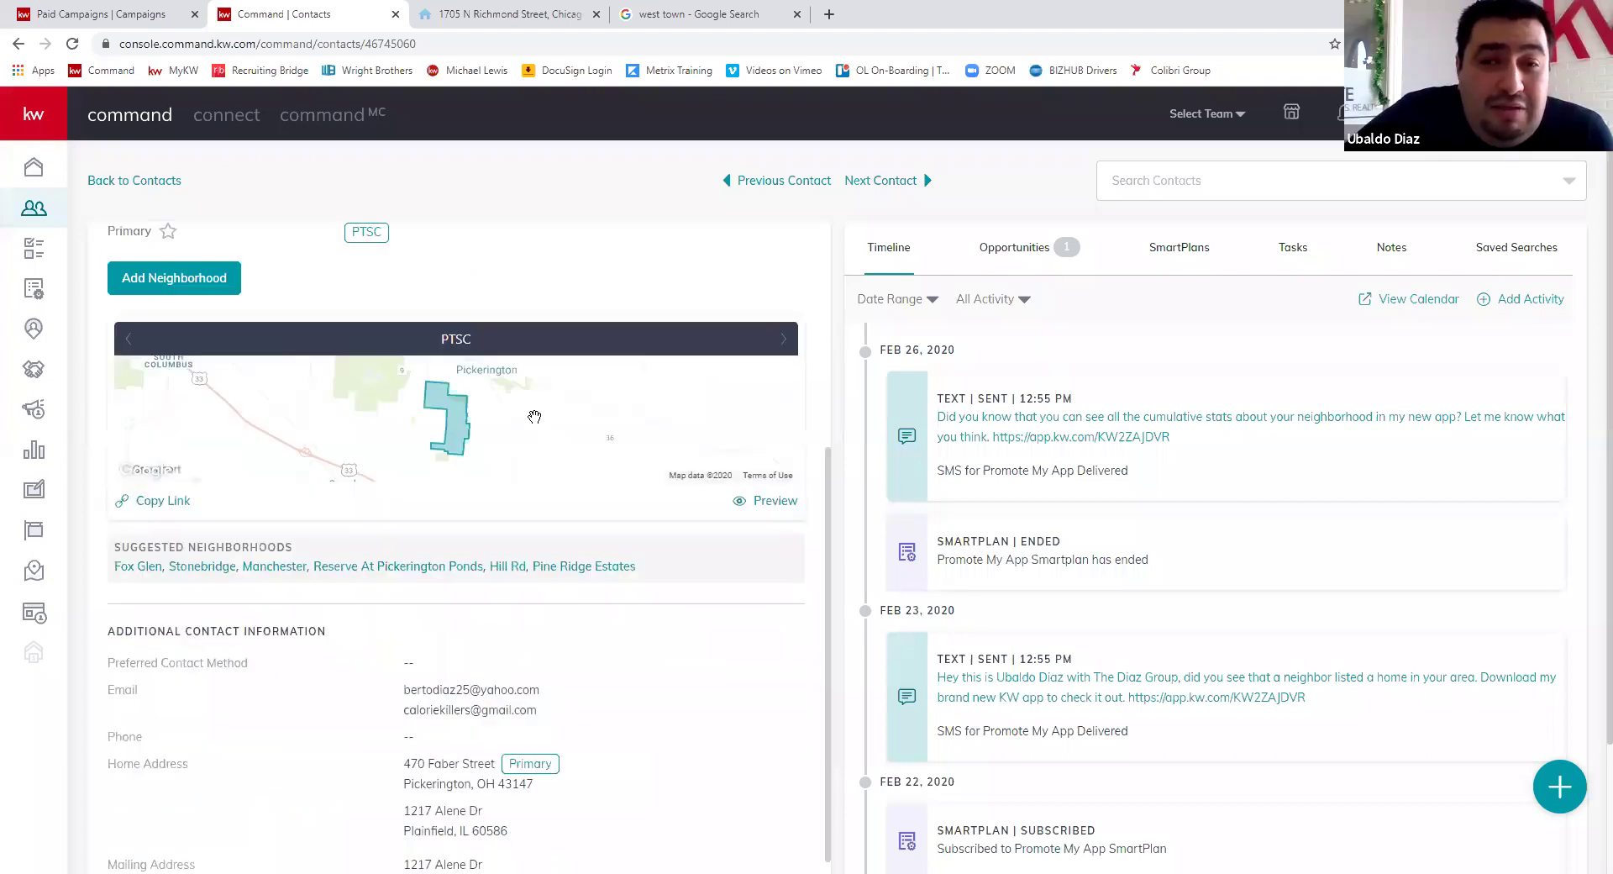
pyautogui.scroll(1, 345, 360)
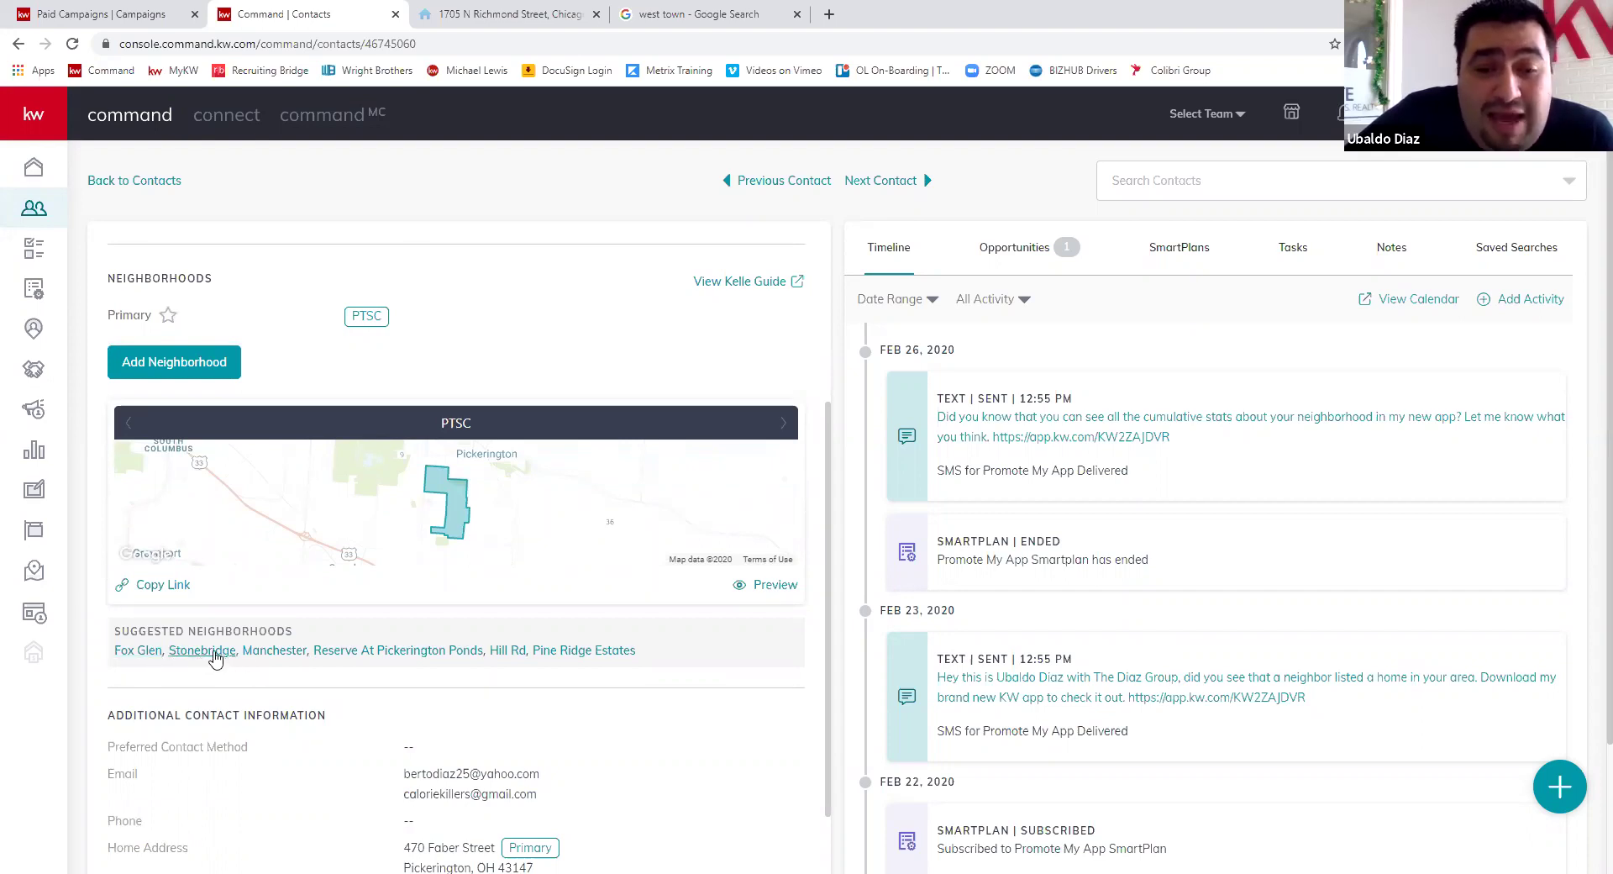
# - Add Stonebridge and Pine Ridge Estates from Suggested Neighborhoods and copy the snapshot link
pyautogui.click(370, 650)
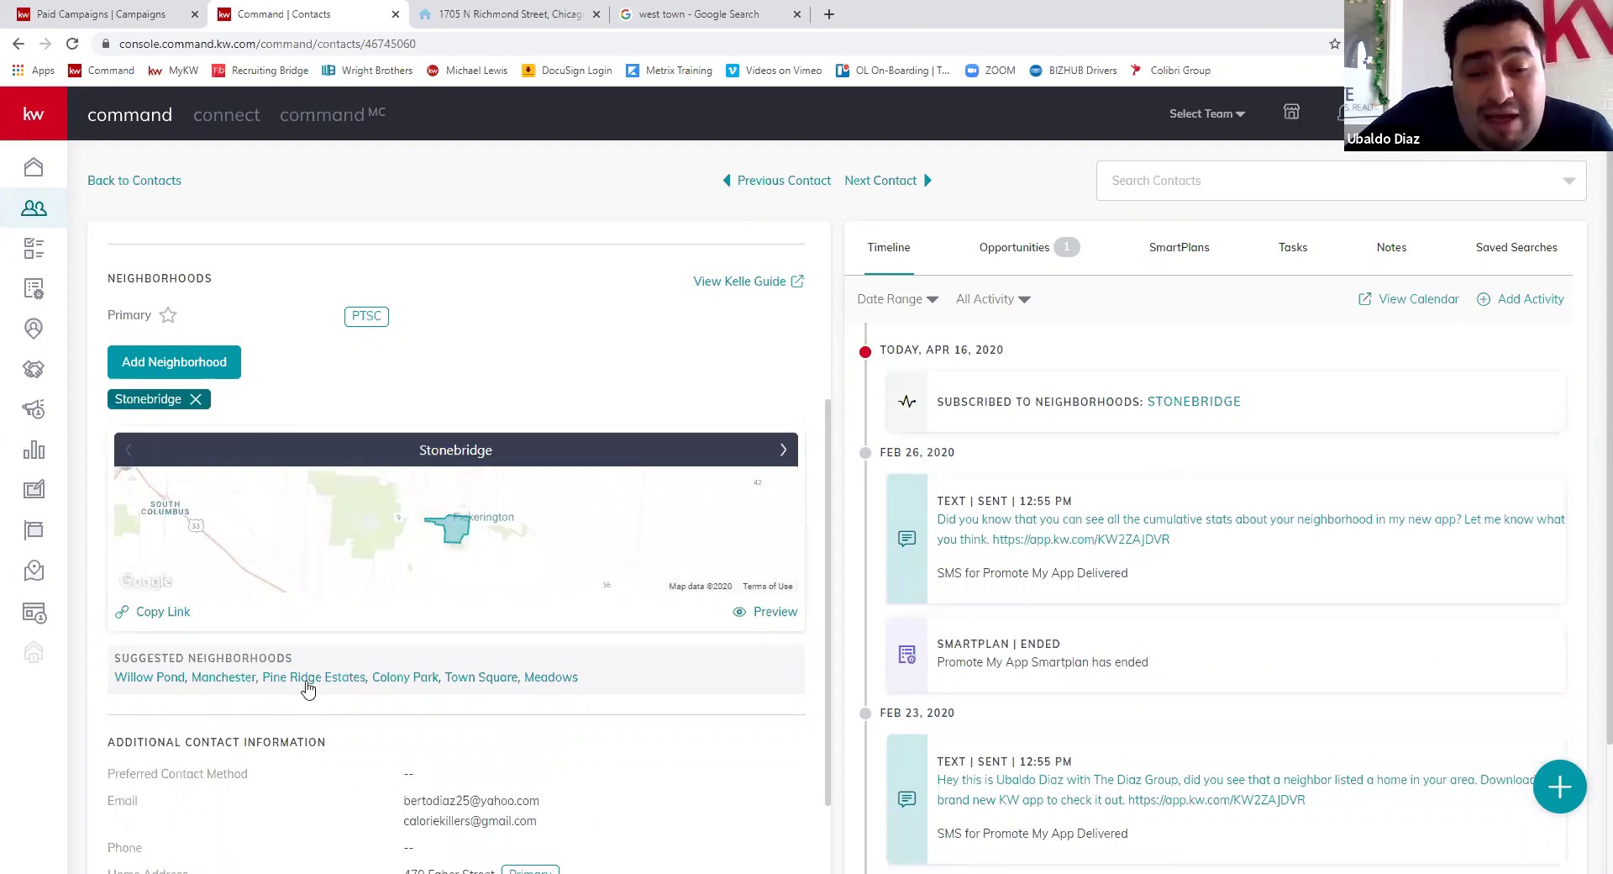
pyautogui.click(332, 689)
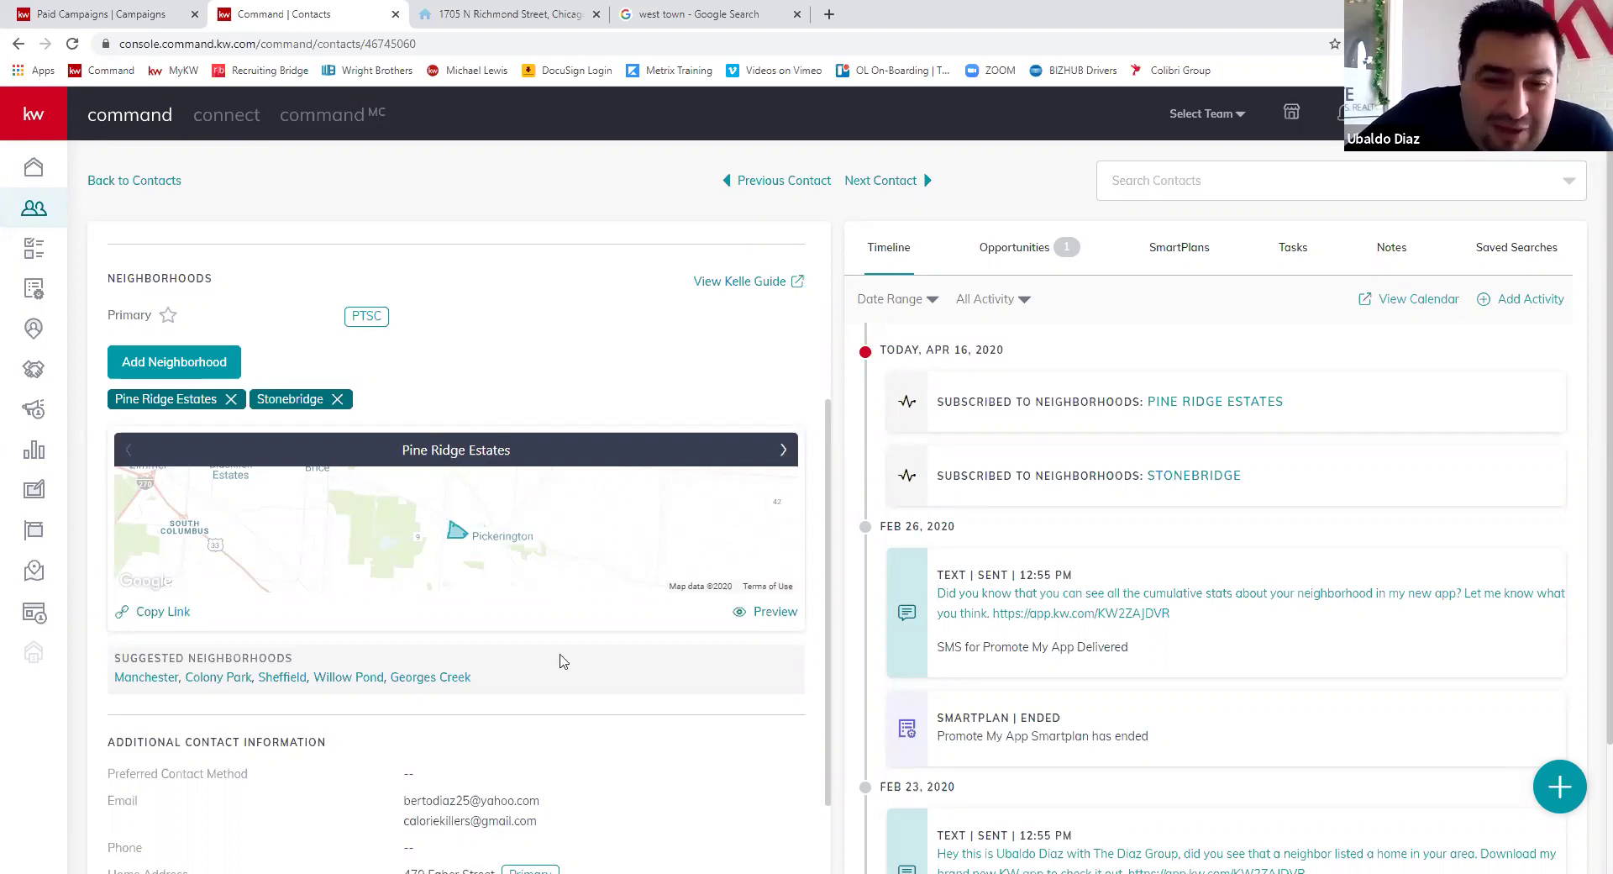
pyautogui.scroll(-1, 386, 692)
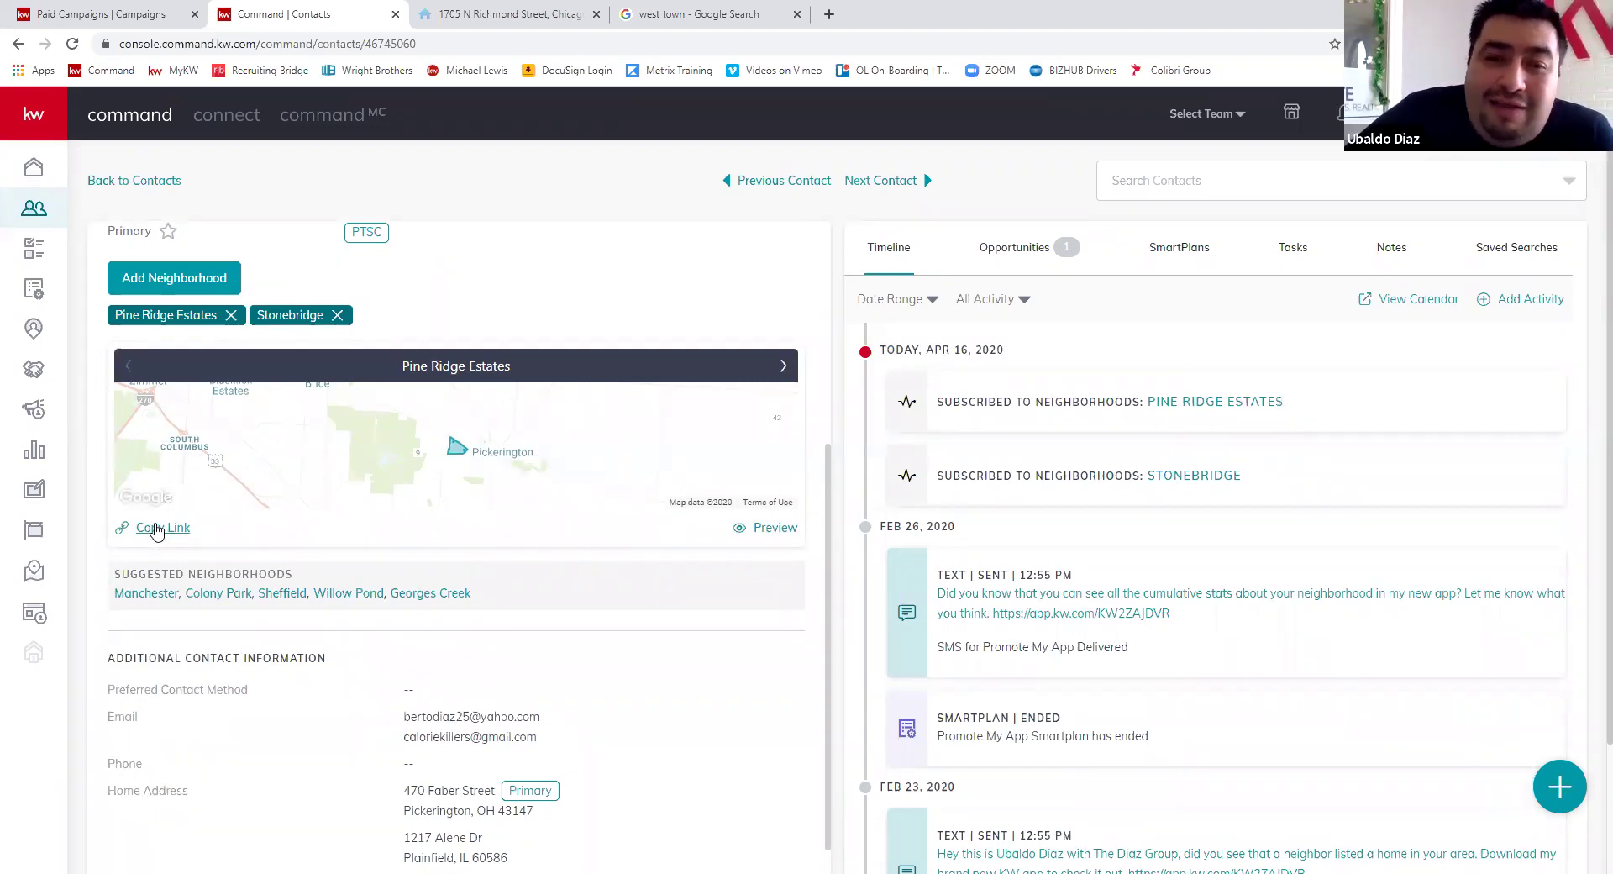
pyautogui.click(156, 529)
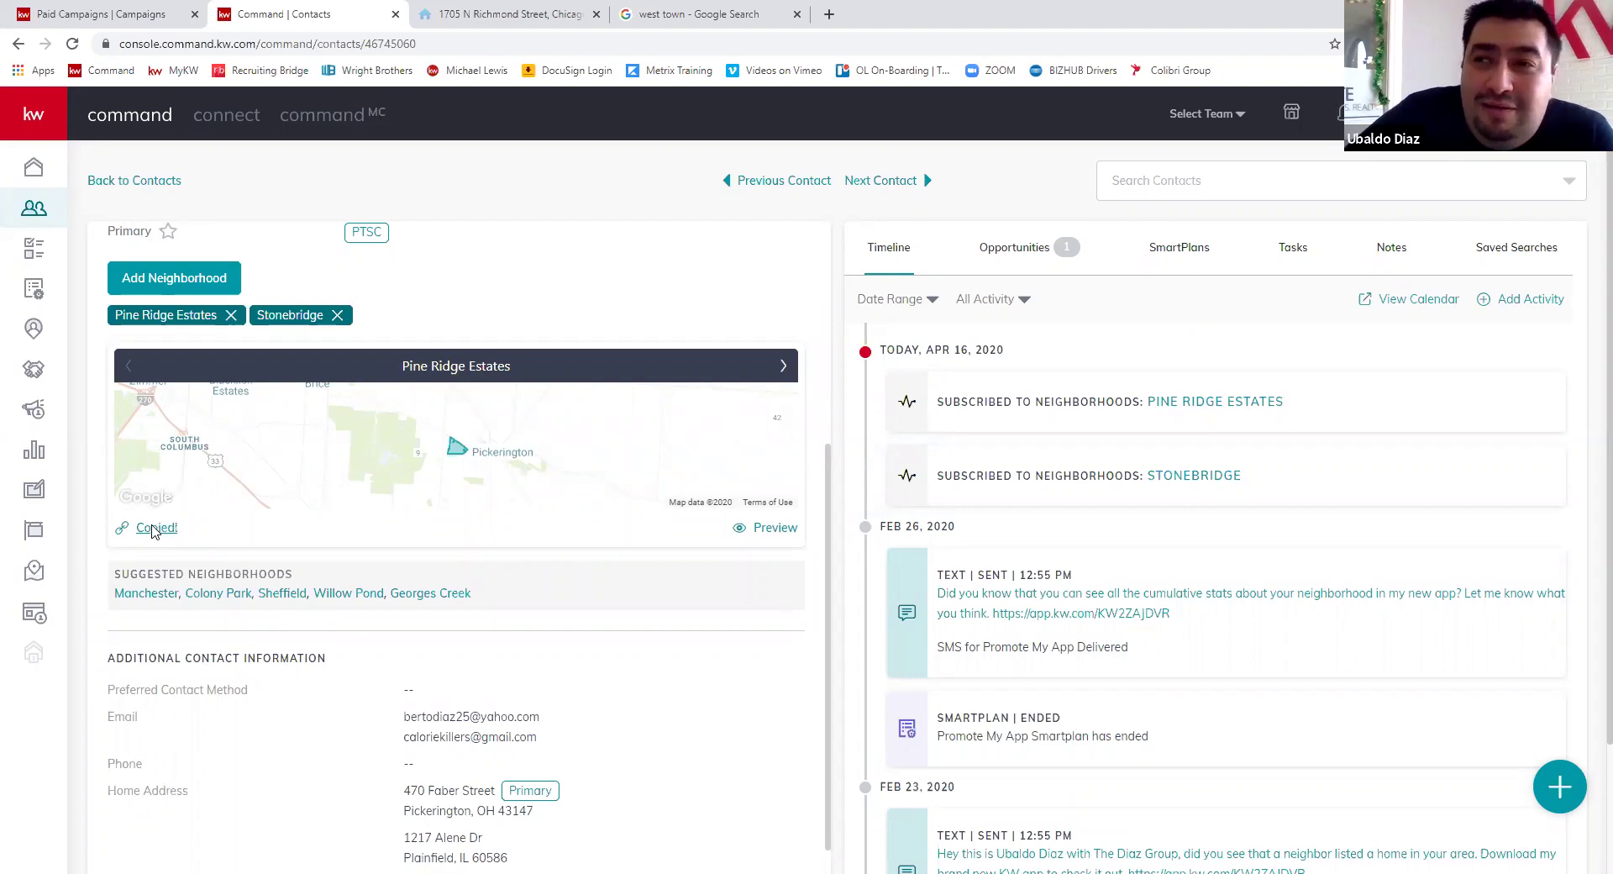
# - Preview the PTSC neighborhood snapshot, then load the copied snapshot link in that tab
pyautogui.click(775, 529)
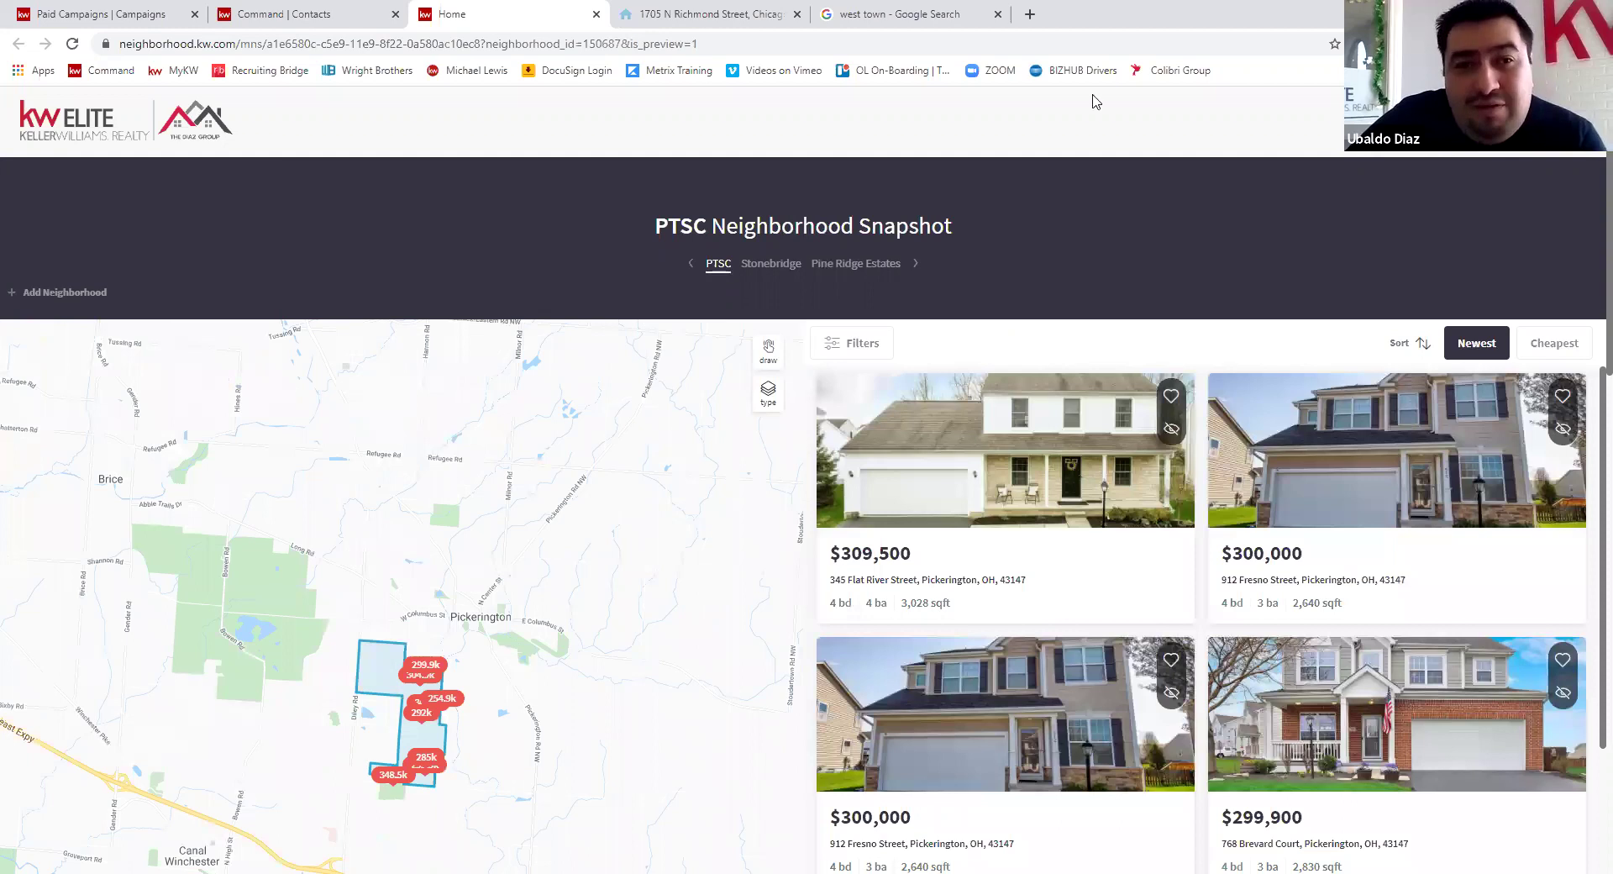
pyautogui.hotkey('ctrl', 'l')
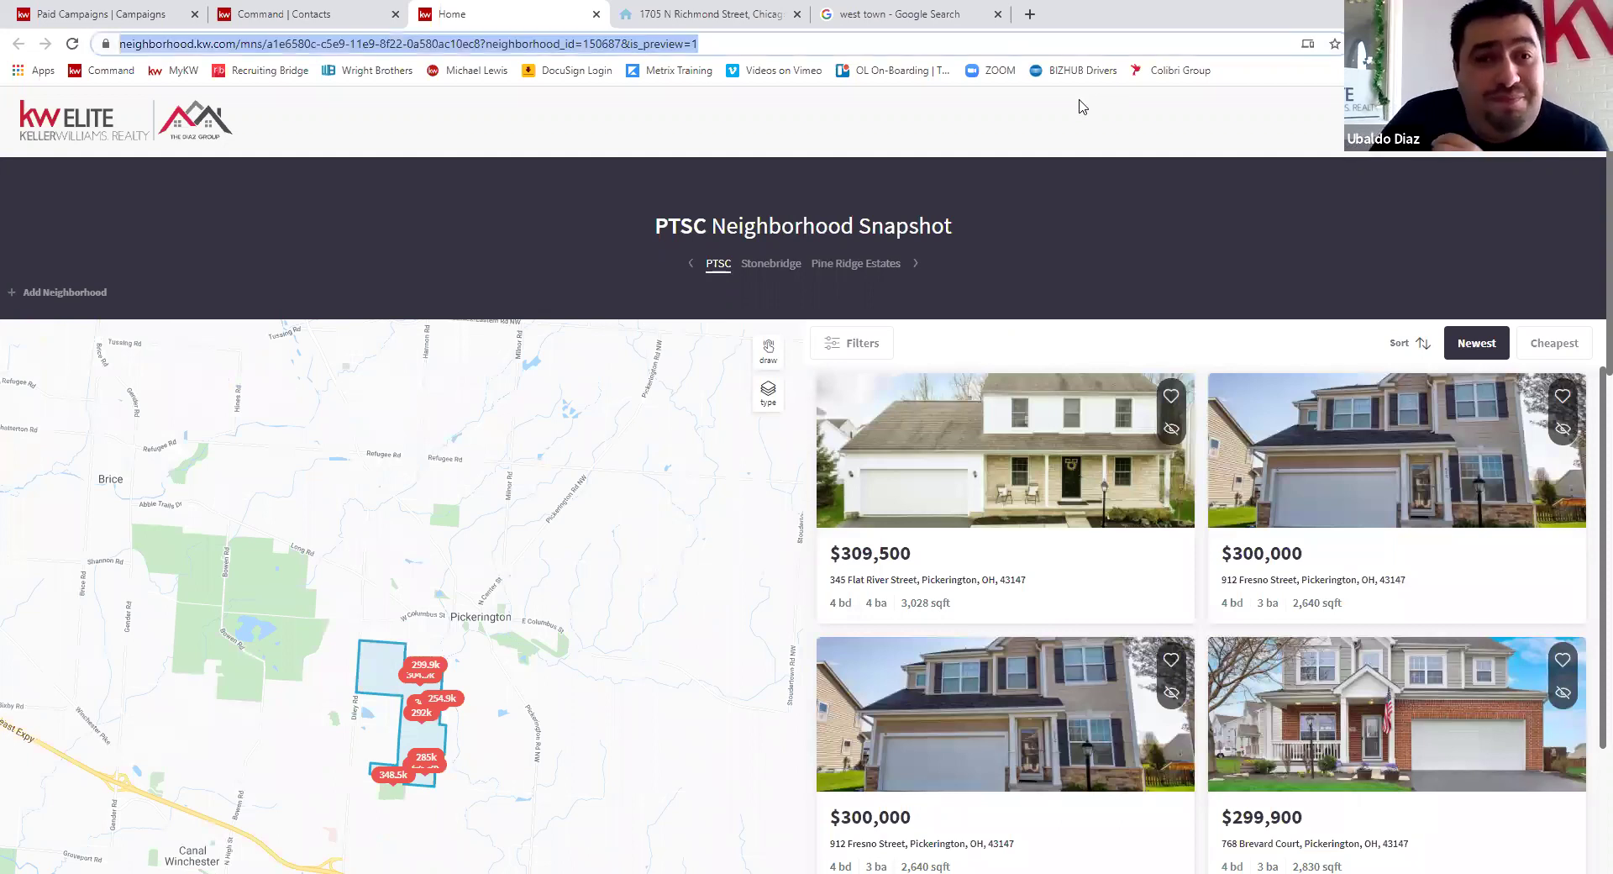
pyautogui.hotkey('ctrl', 'v')
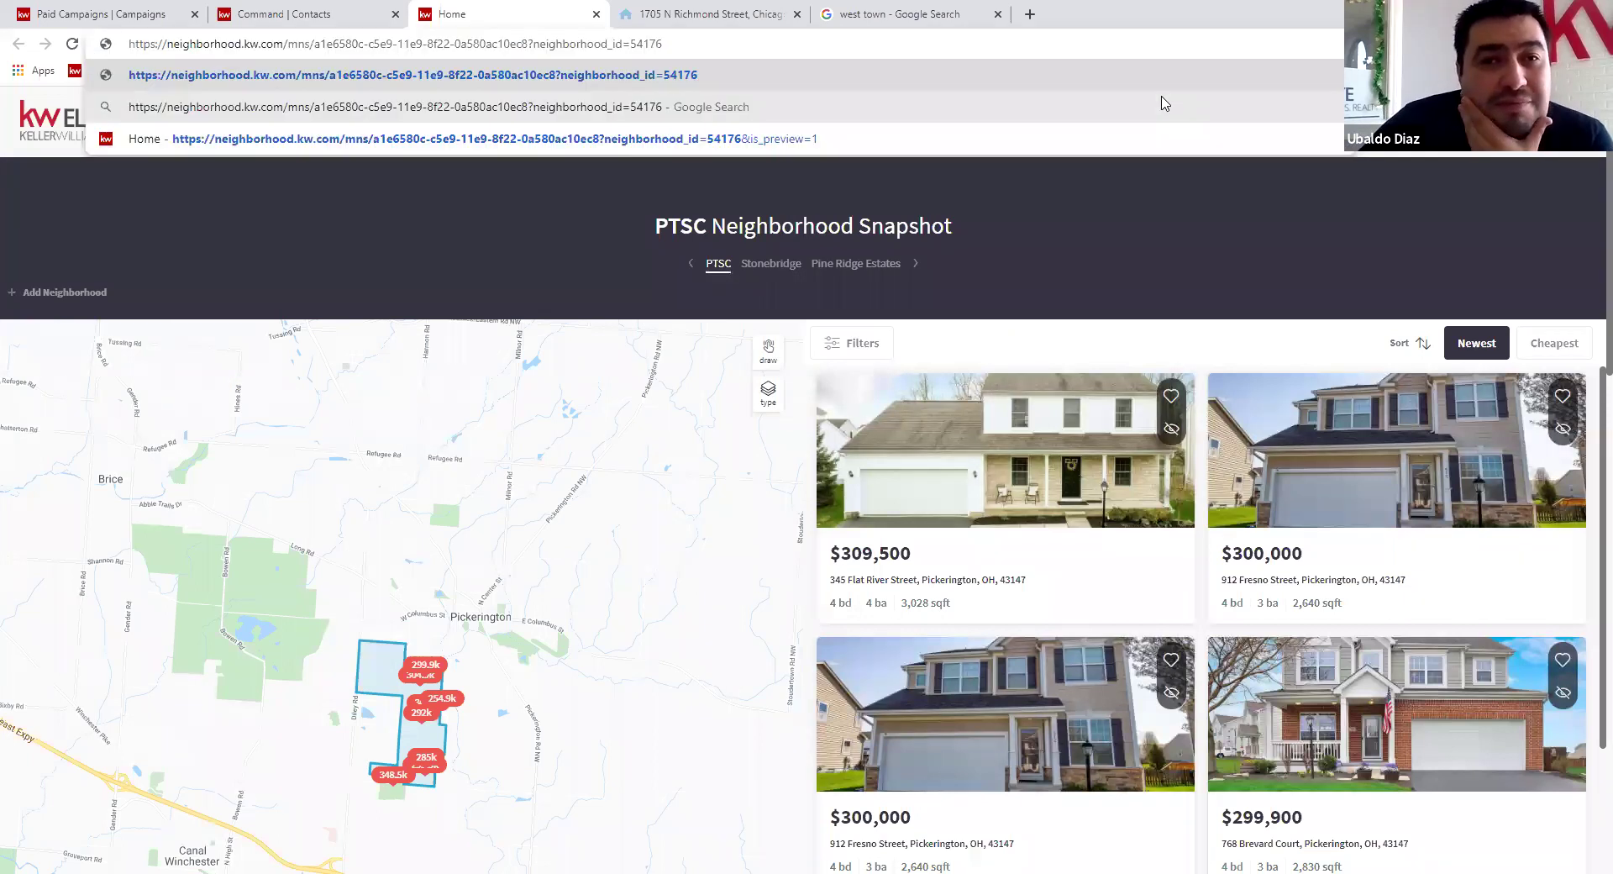
pyautogui.press('Return')
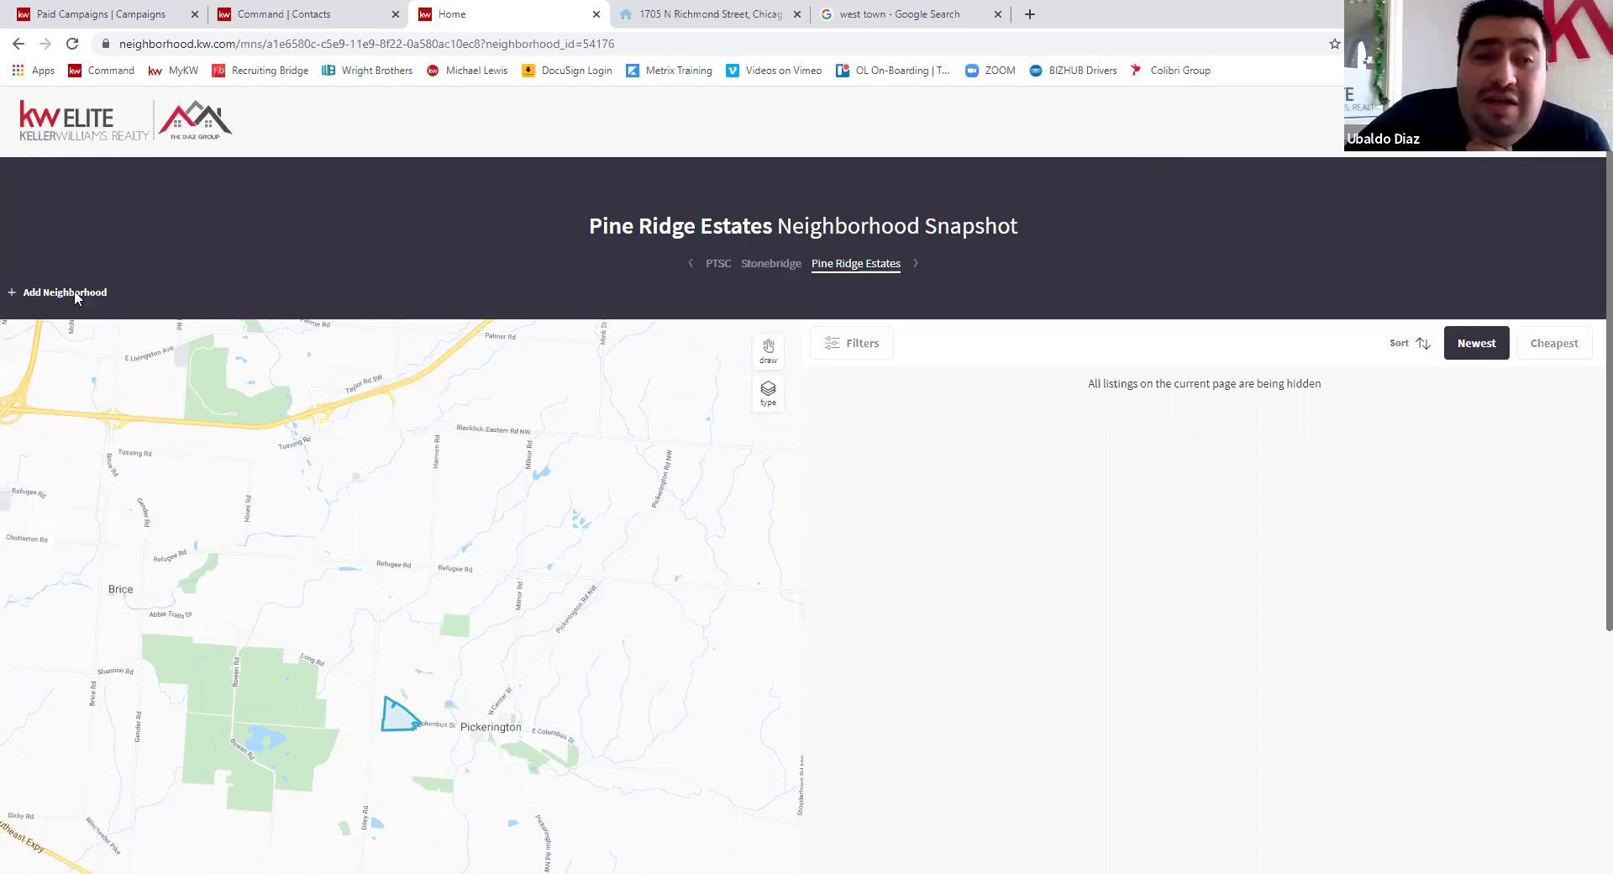
# - Switch the Pine Ridge Estates snapshot to the PTSC neighborhood, then return to KW Command Contacts
pyautogui.click(725, 277)
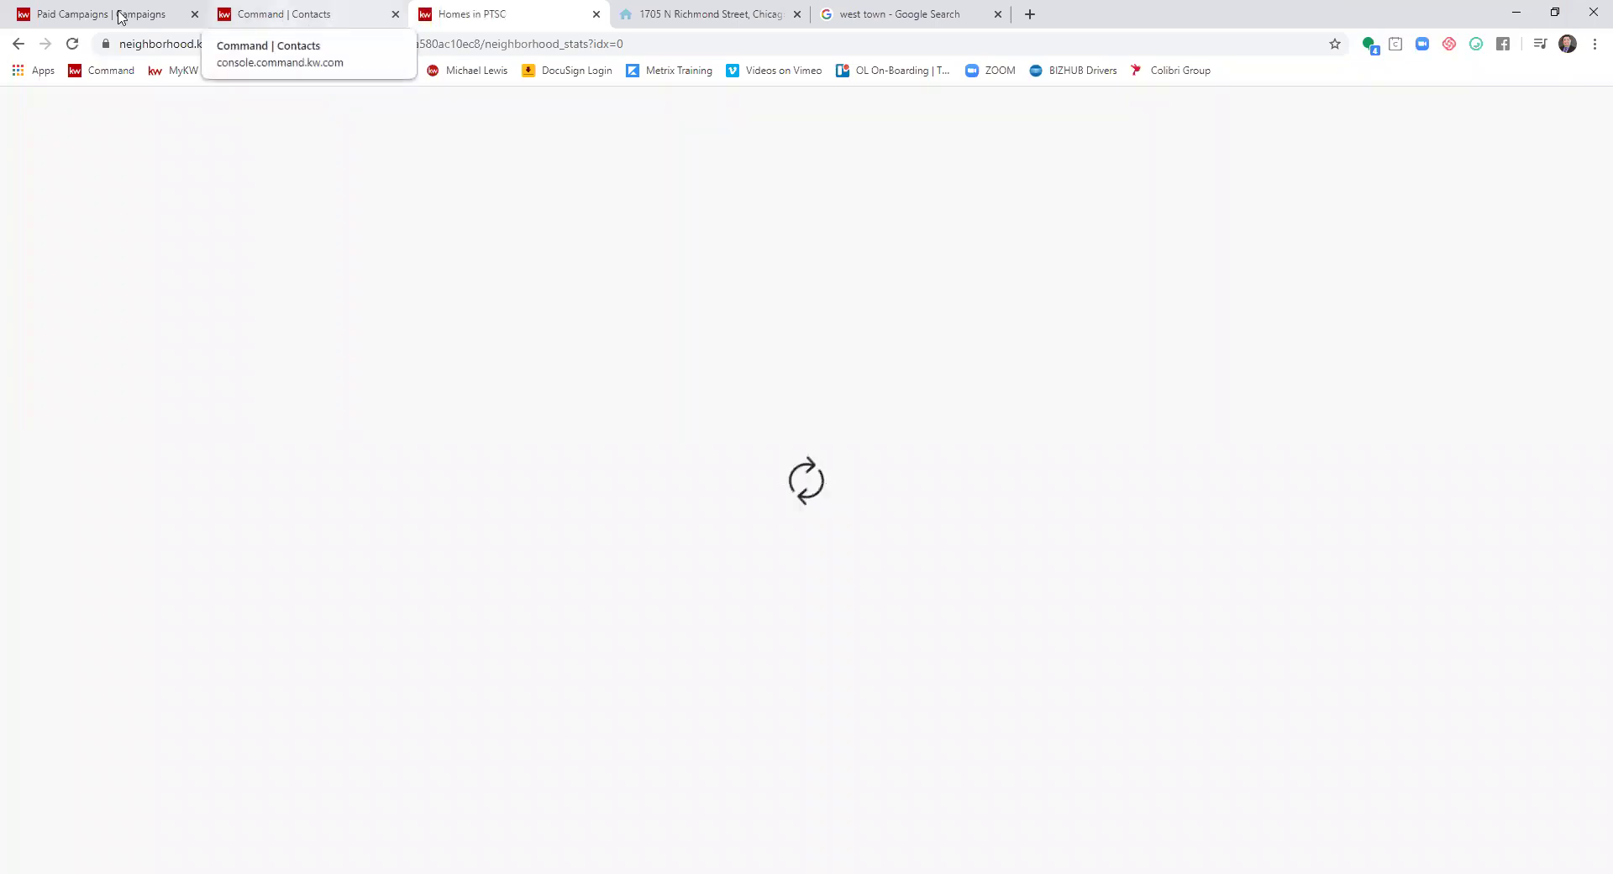
pyautogui.click(201, 7)
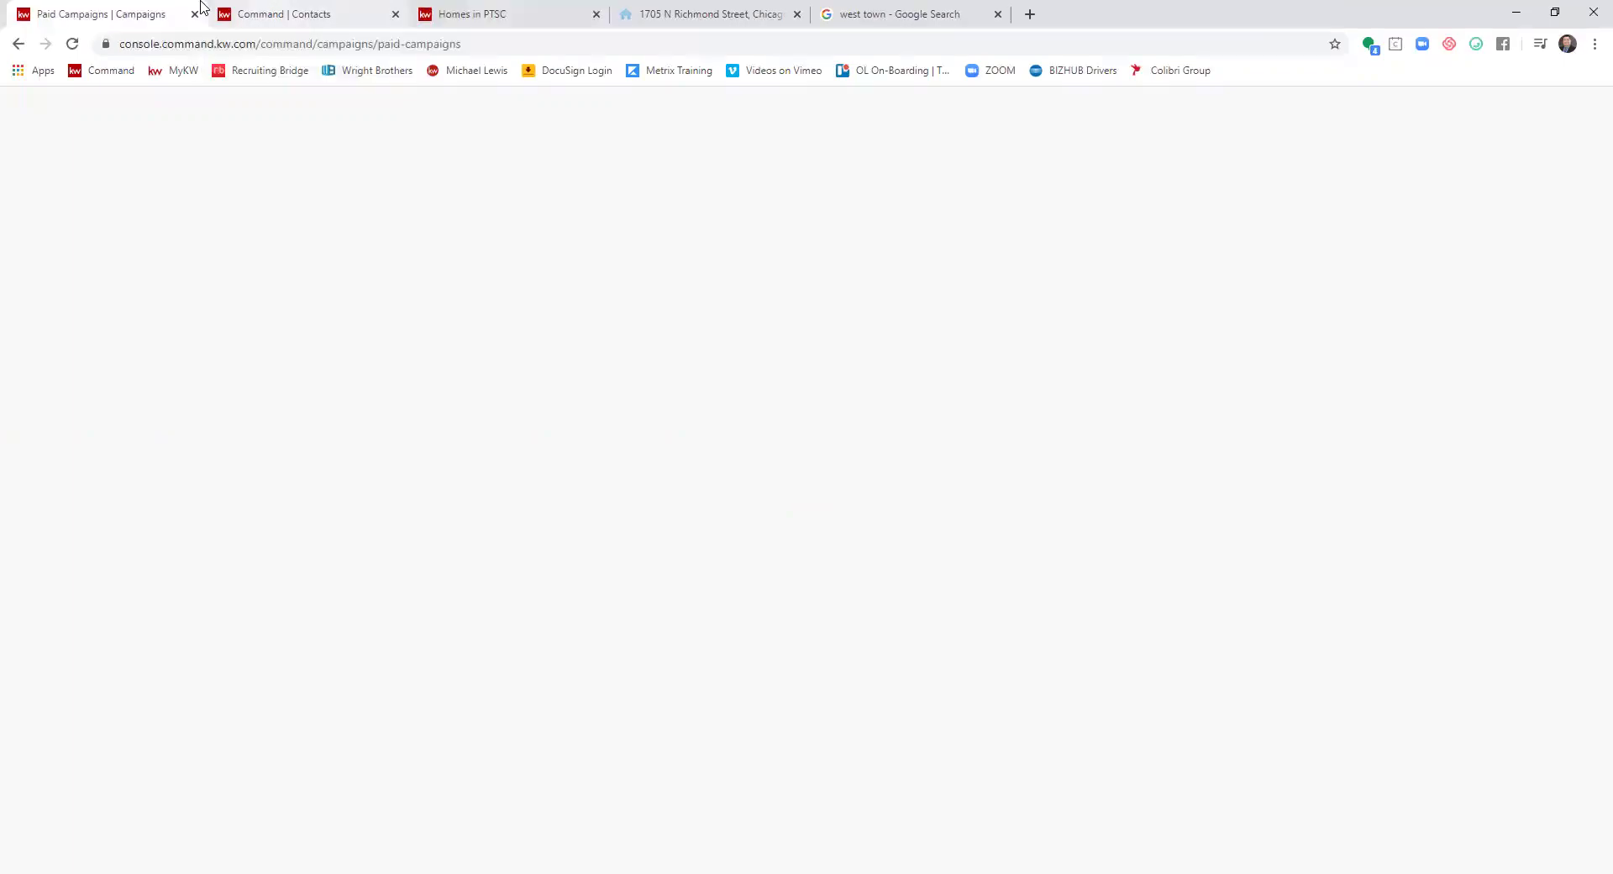